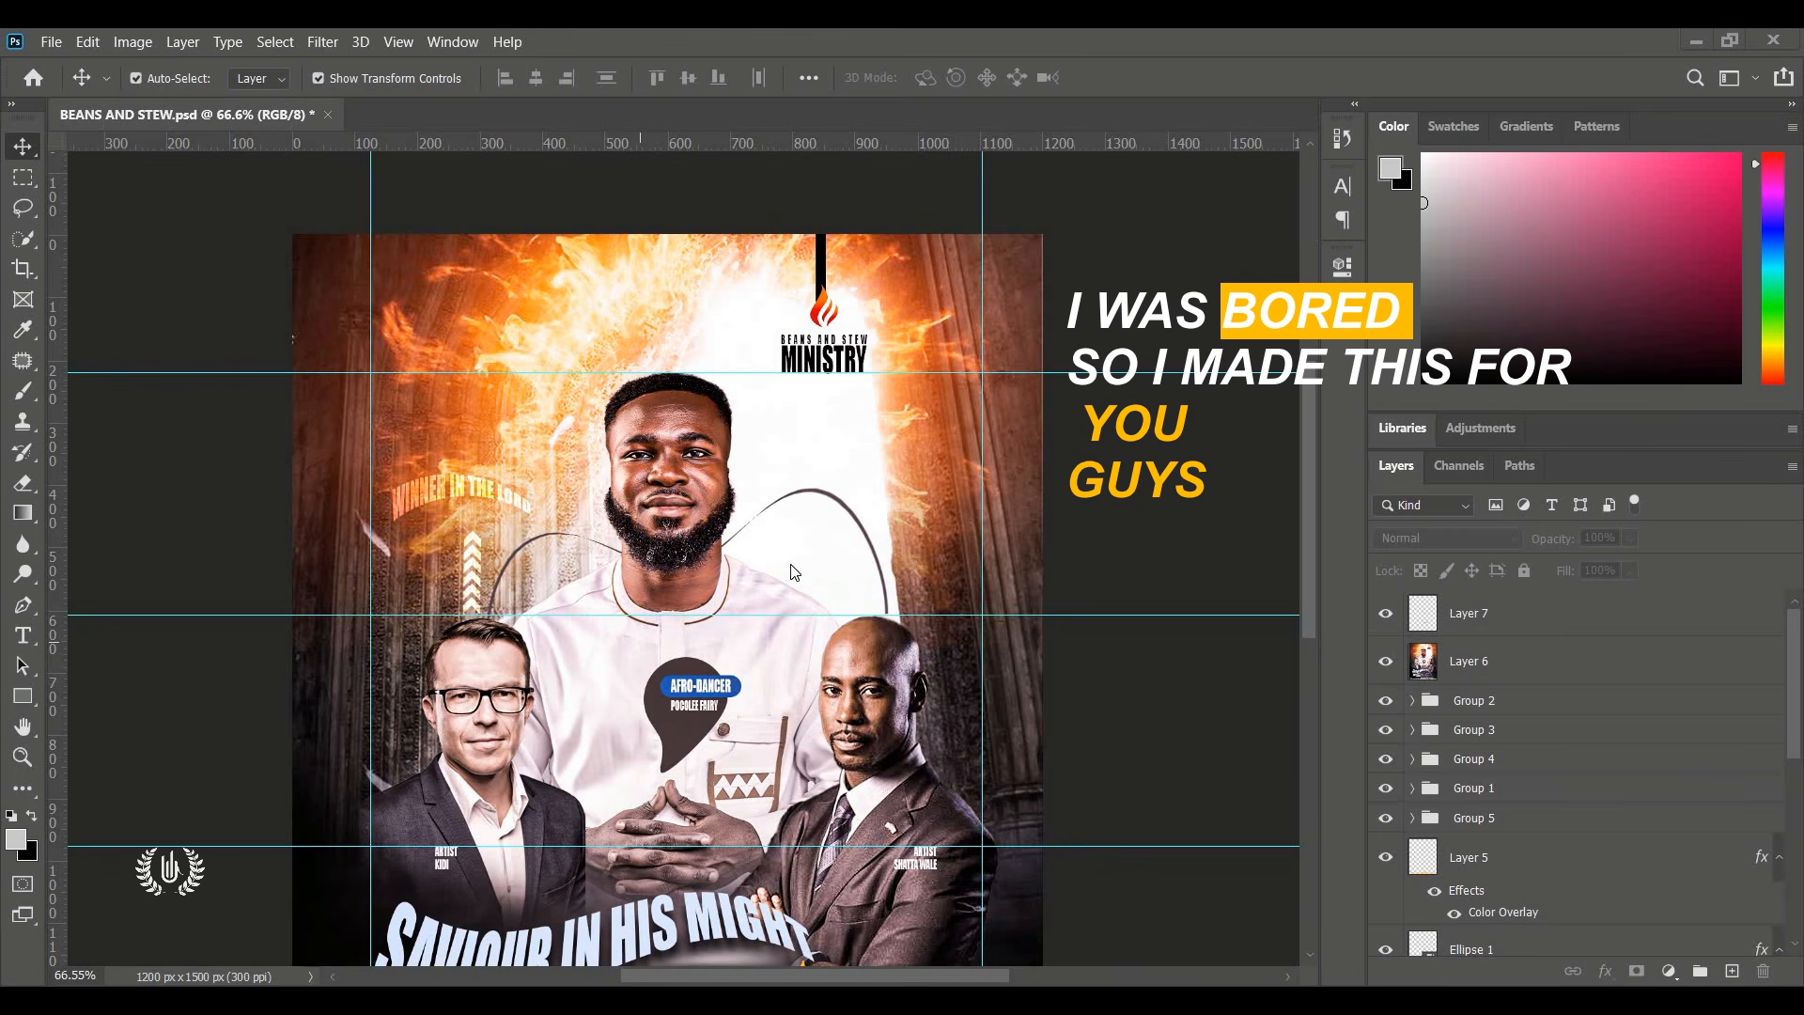
Create a new 4 x 5 inch portrait document at 300 ppi in RGB Color with a white background.
scroll(797, 573, up, 1)
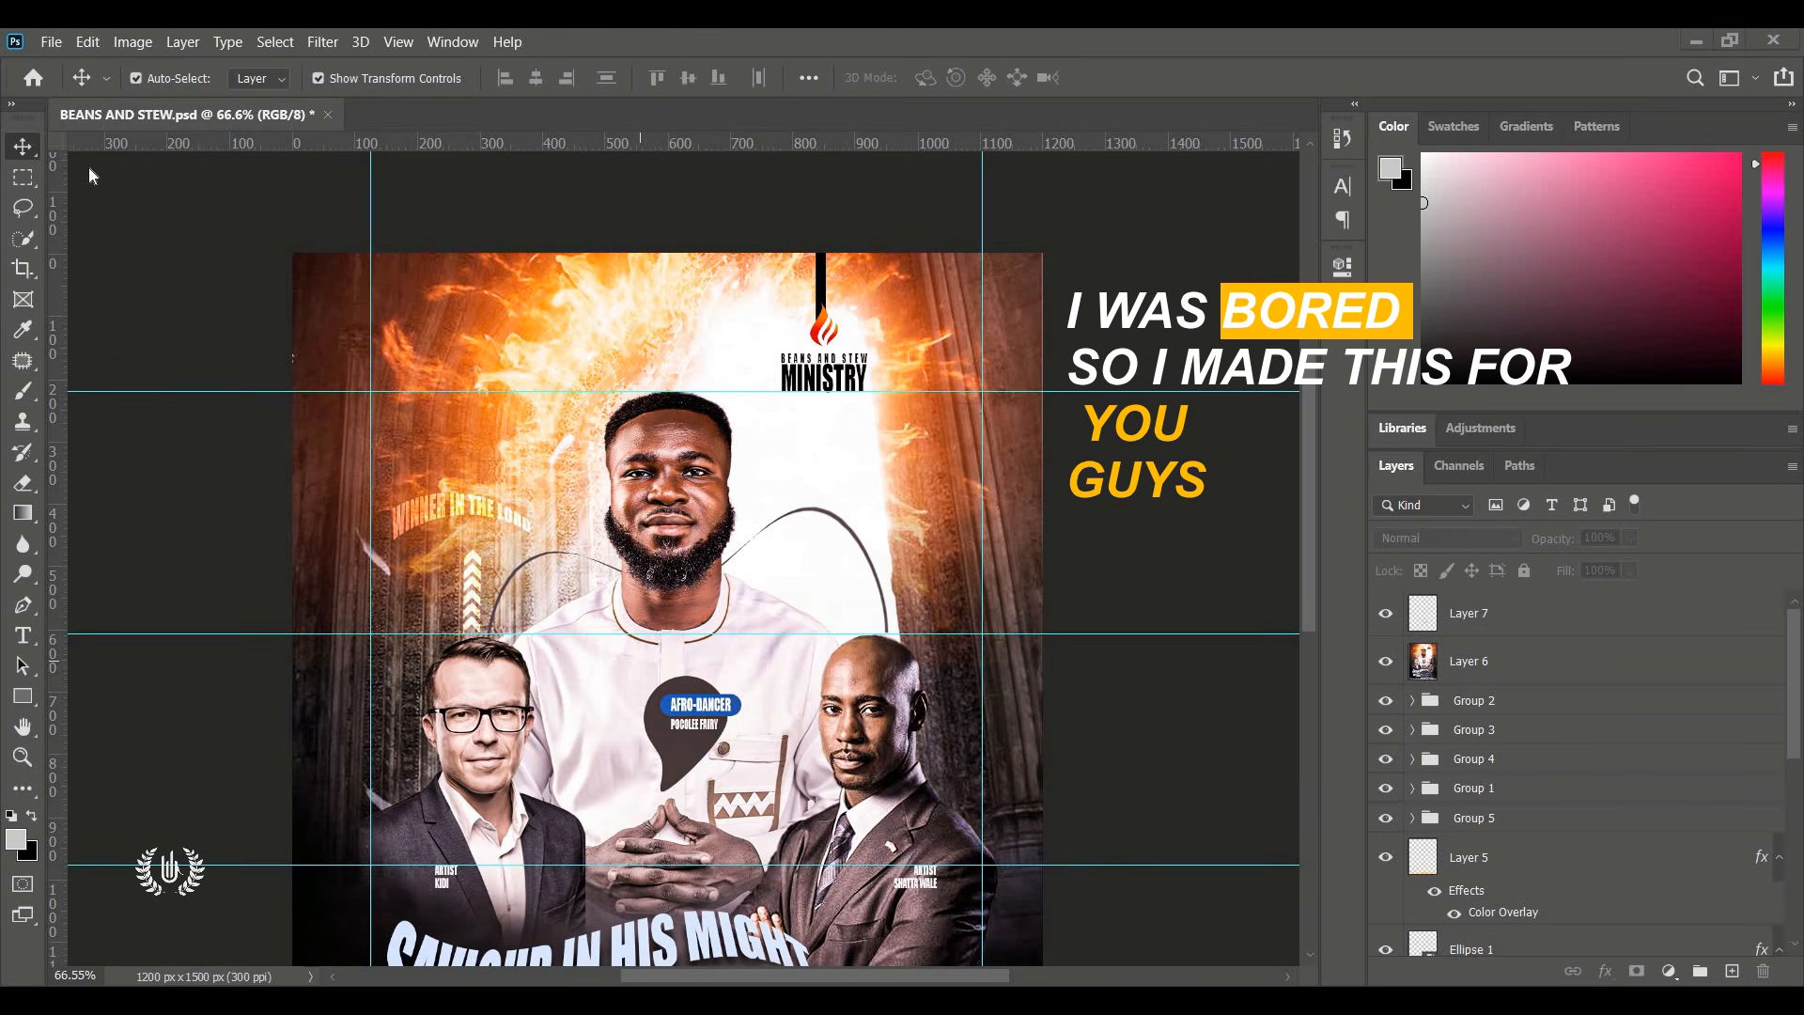
click(50, 41)
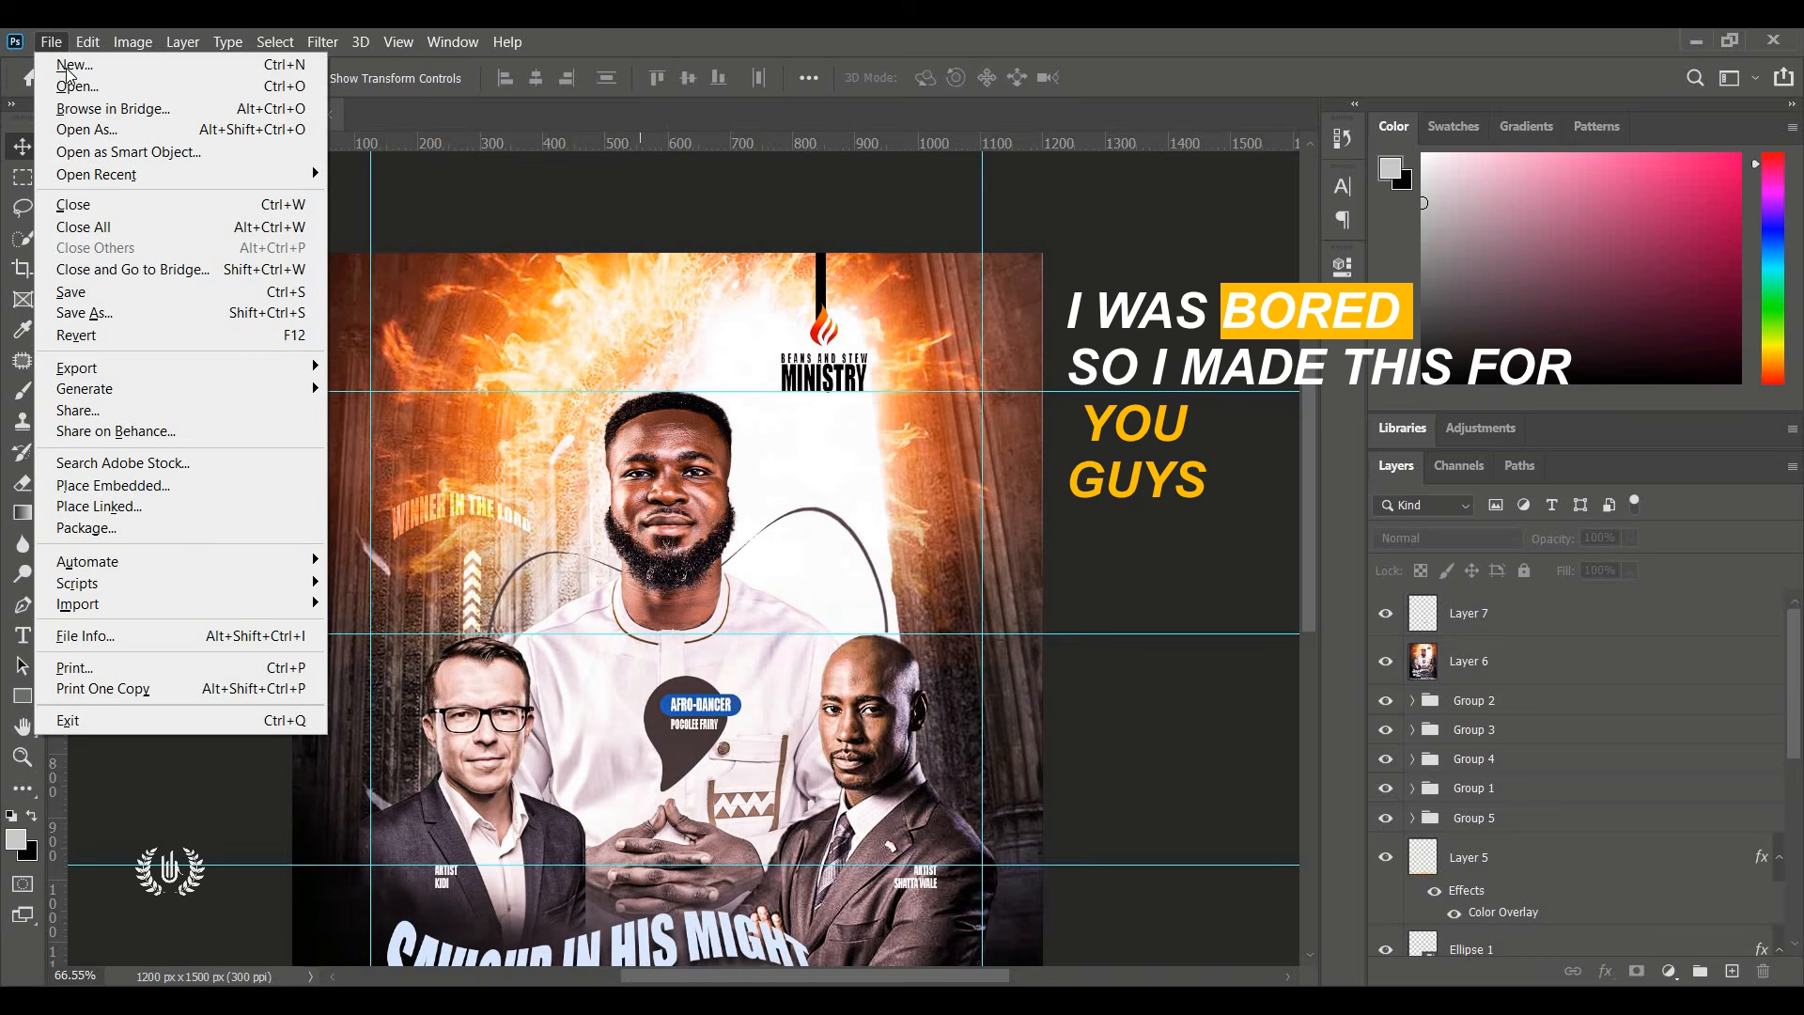
click(760, 229)
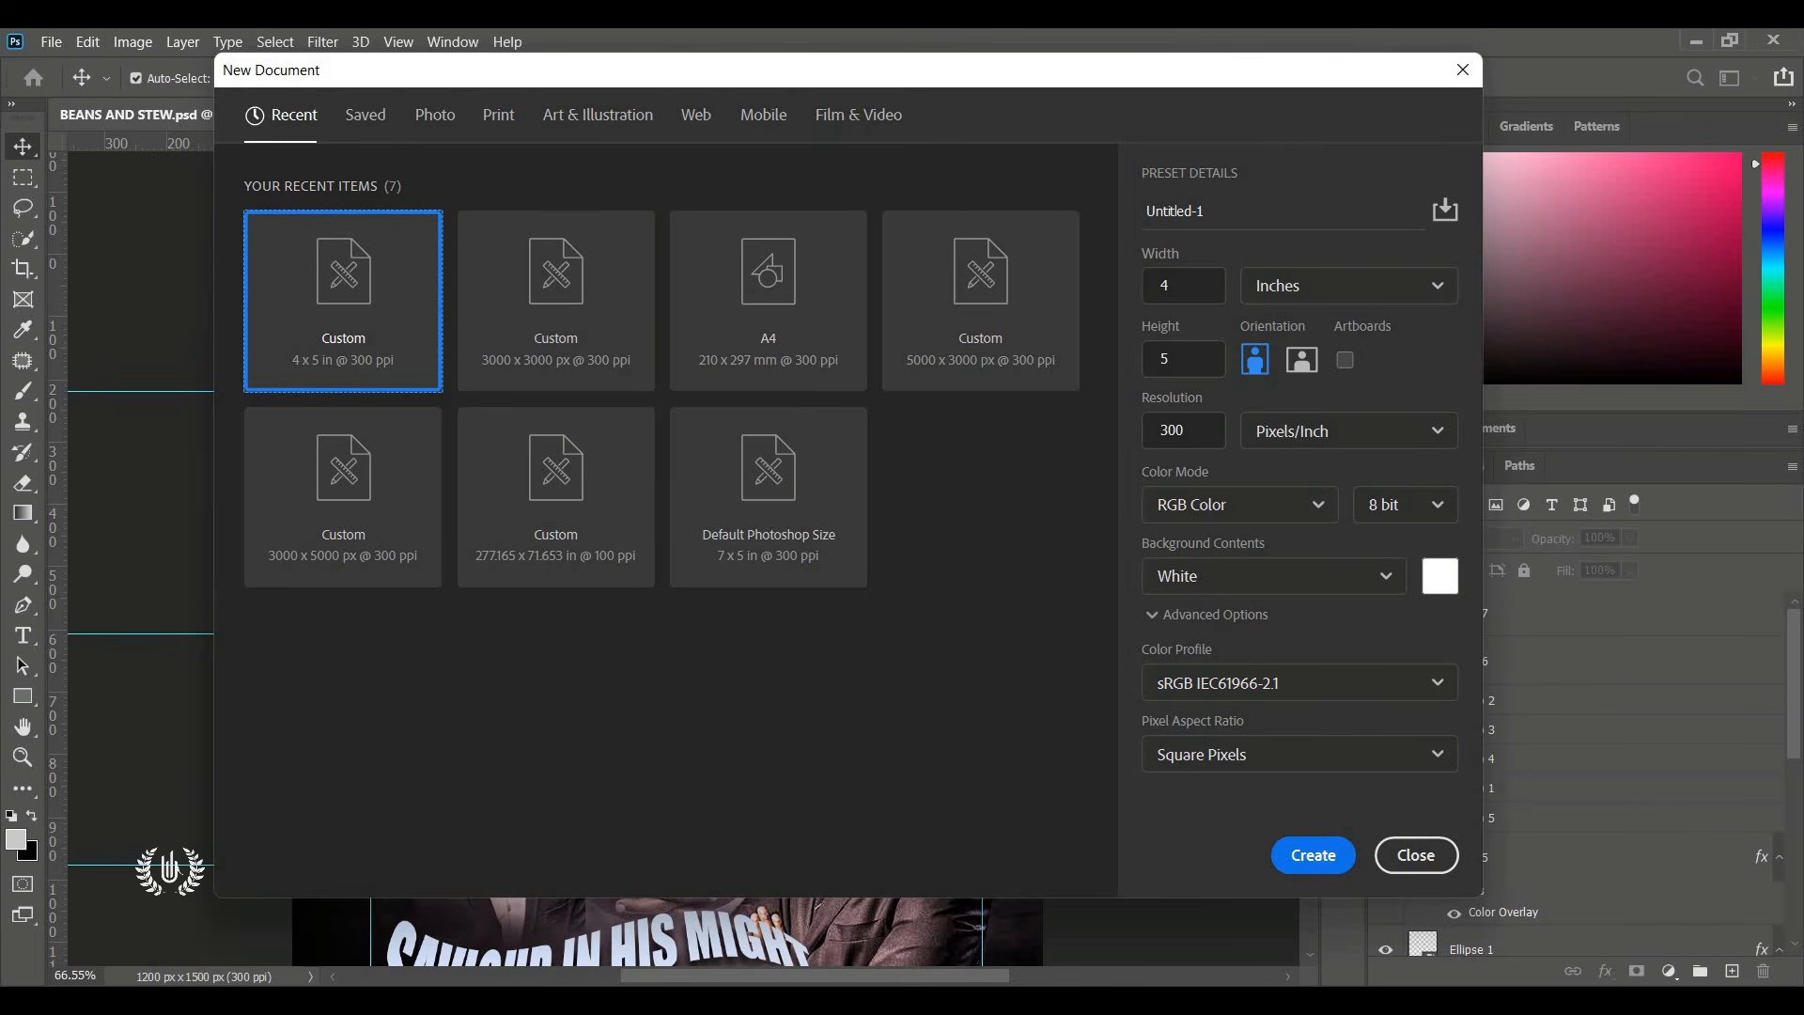
click(1175, 285)
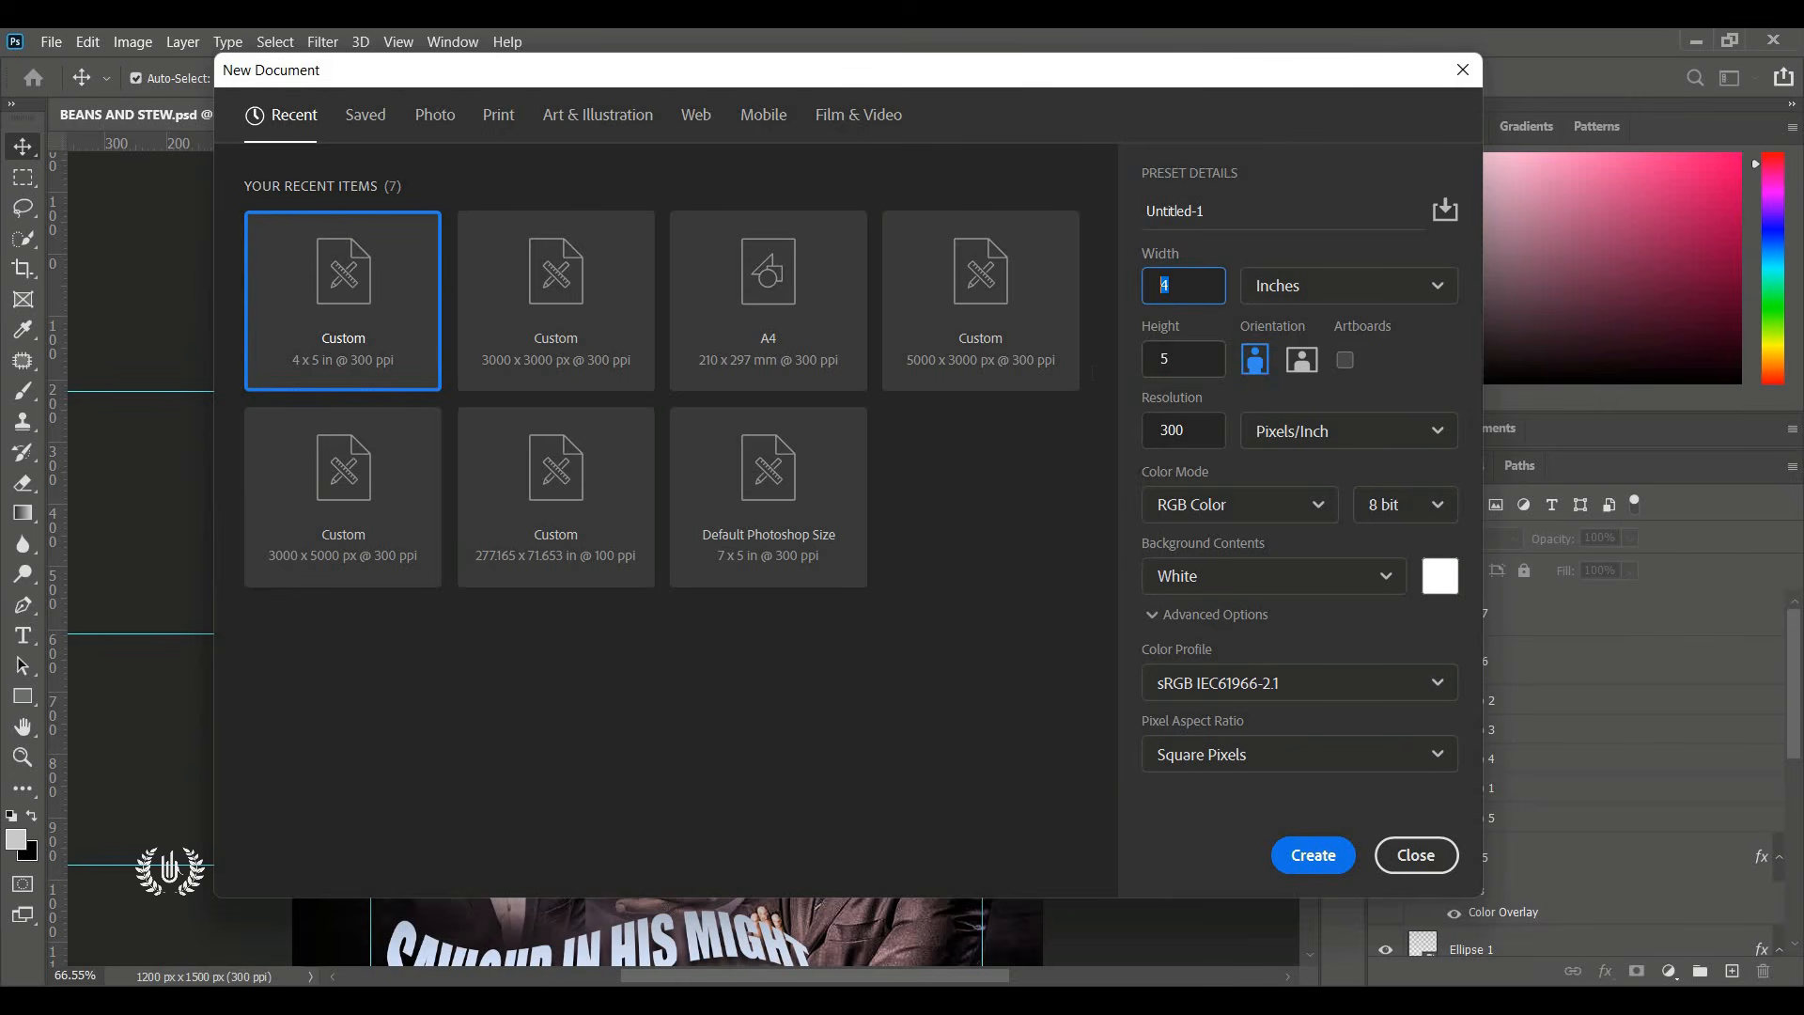
key(Tab)
click(1337, 275)
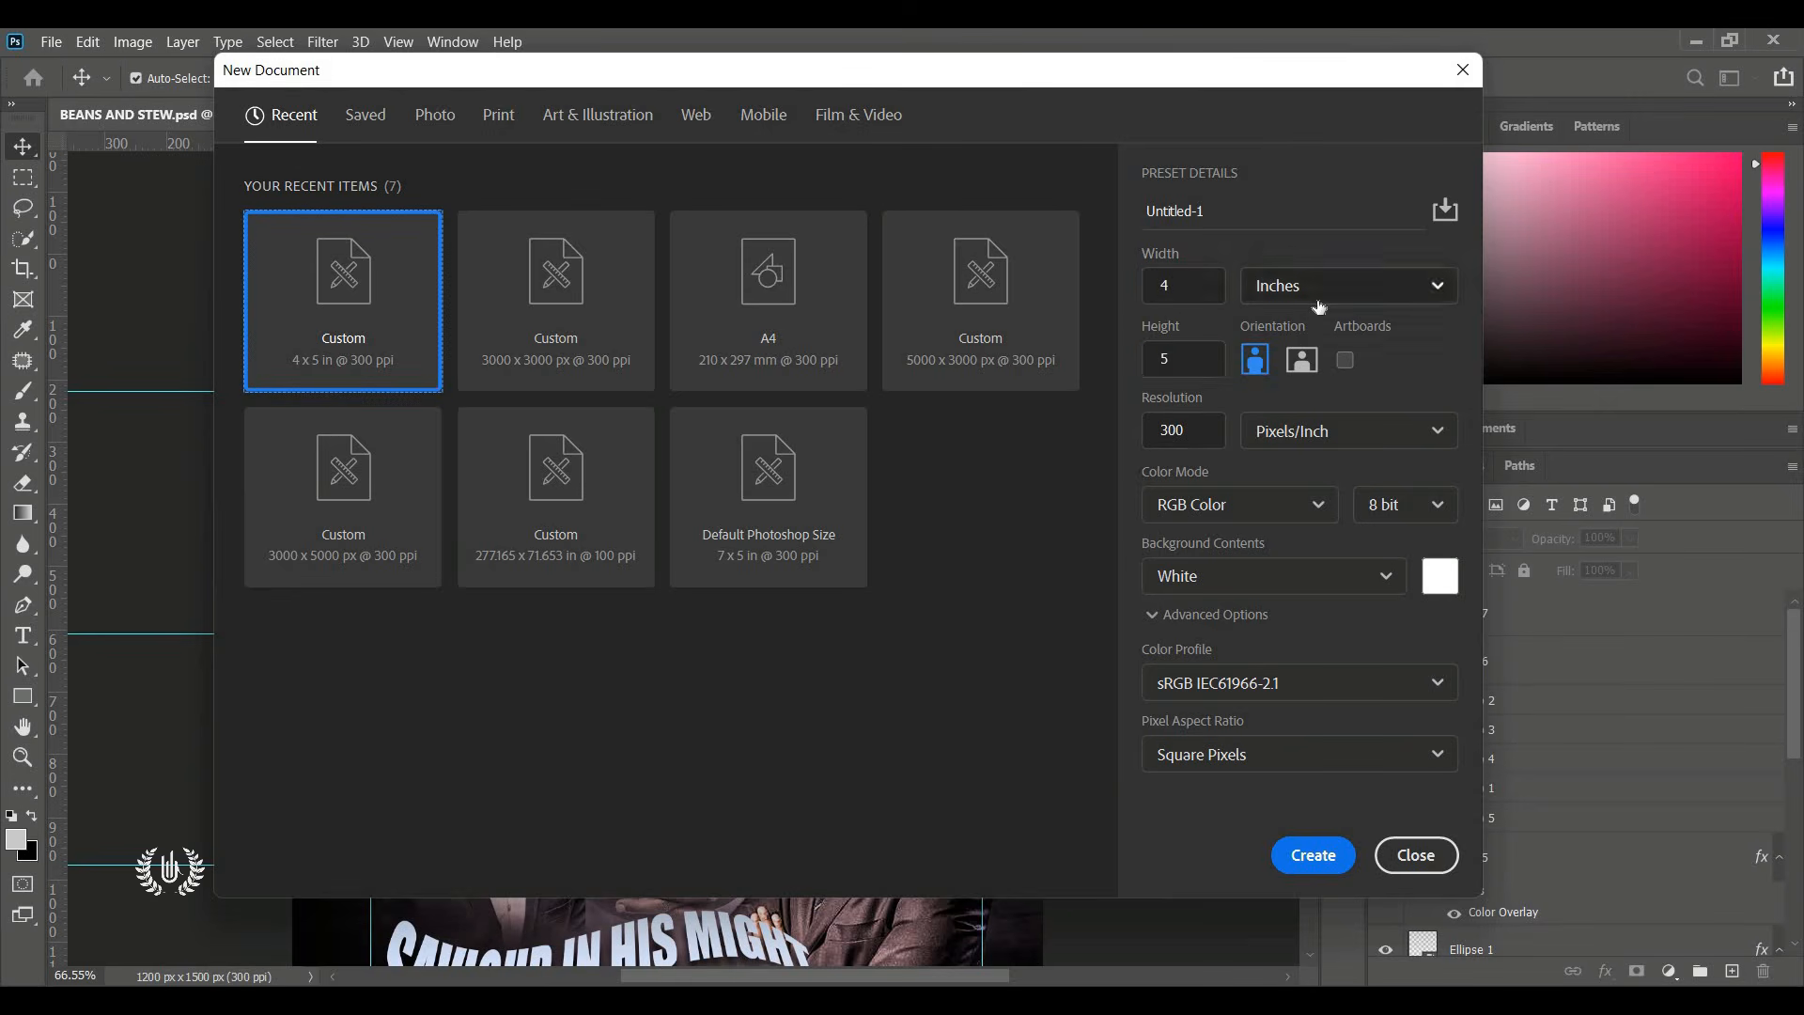
click(1318, 301)
click(1374, 380)
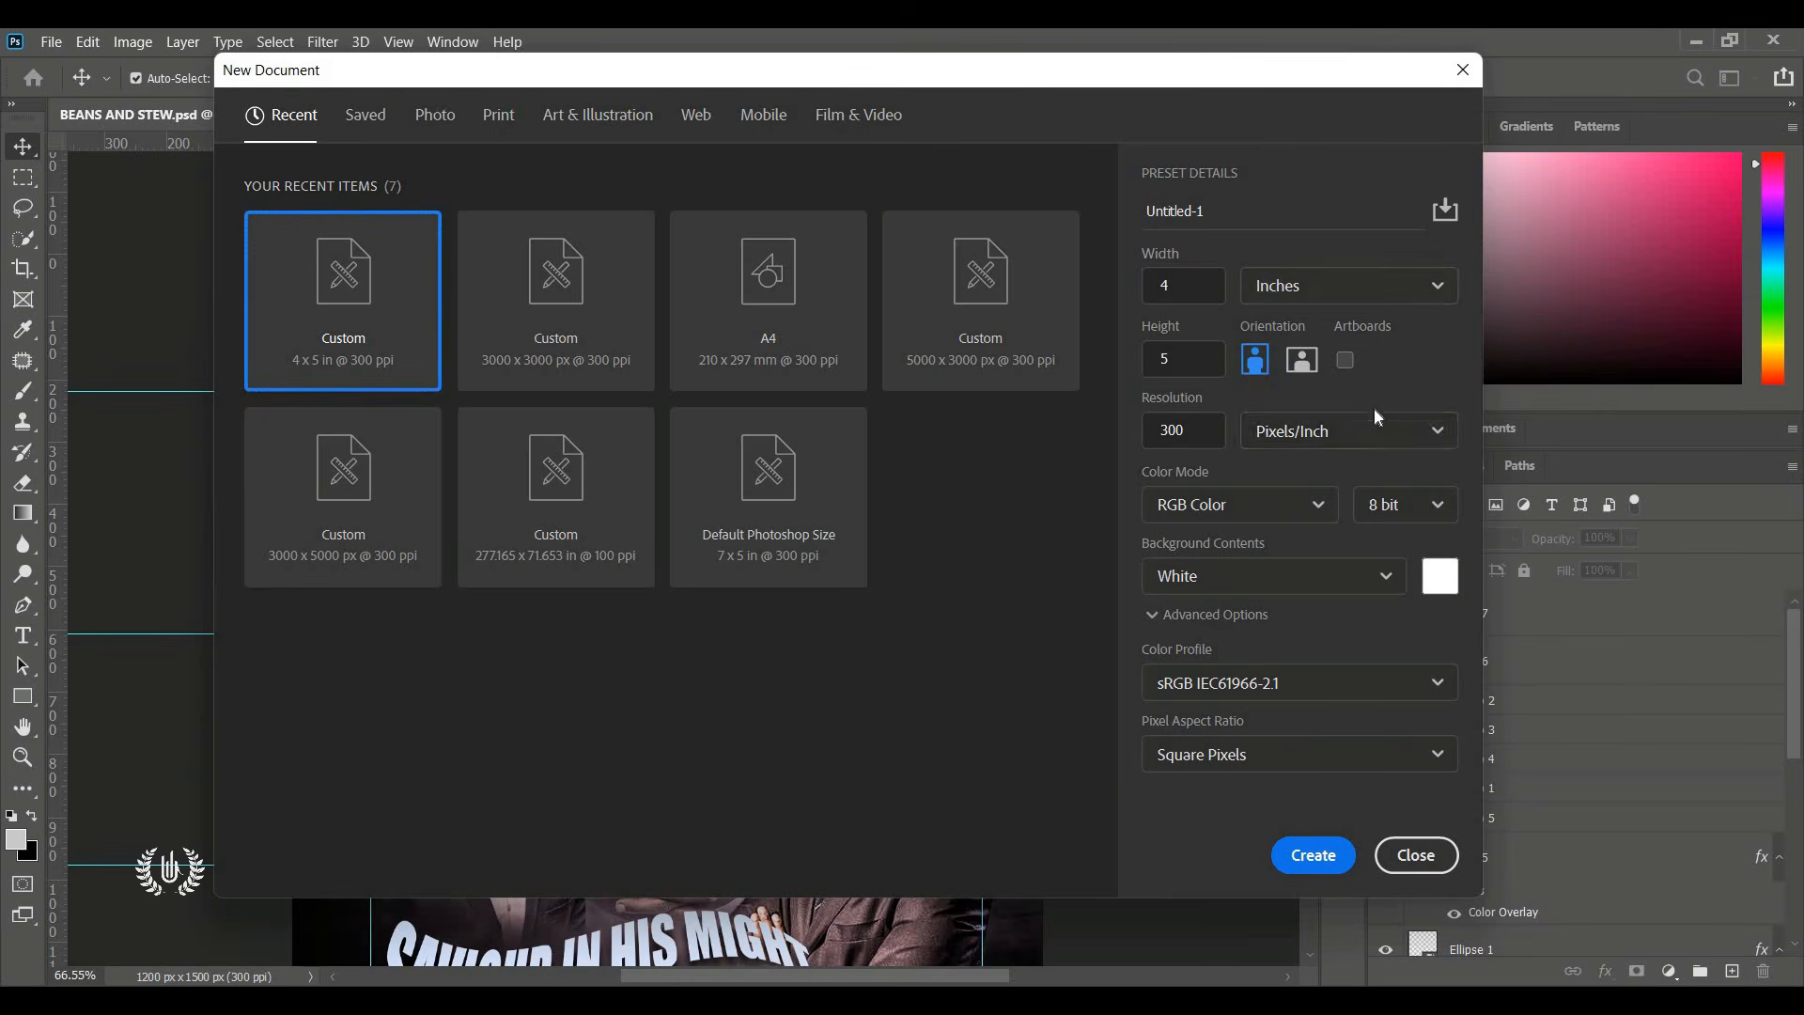
click(1320, 857)
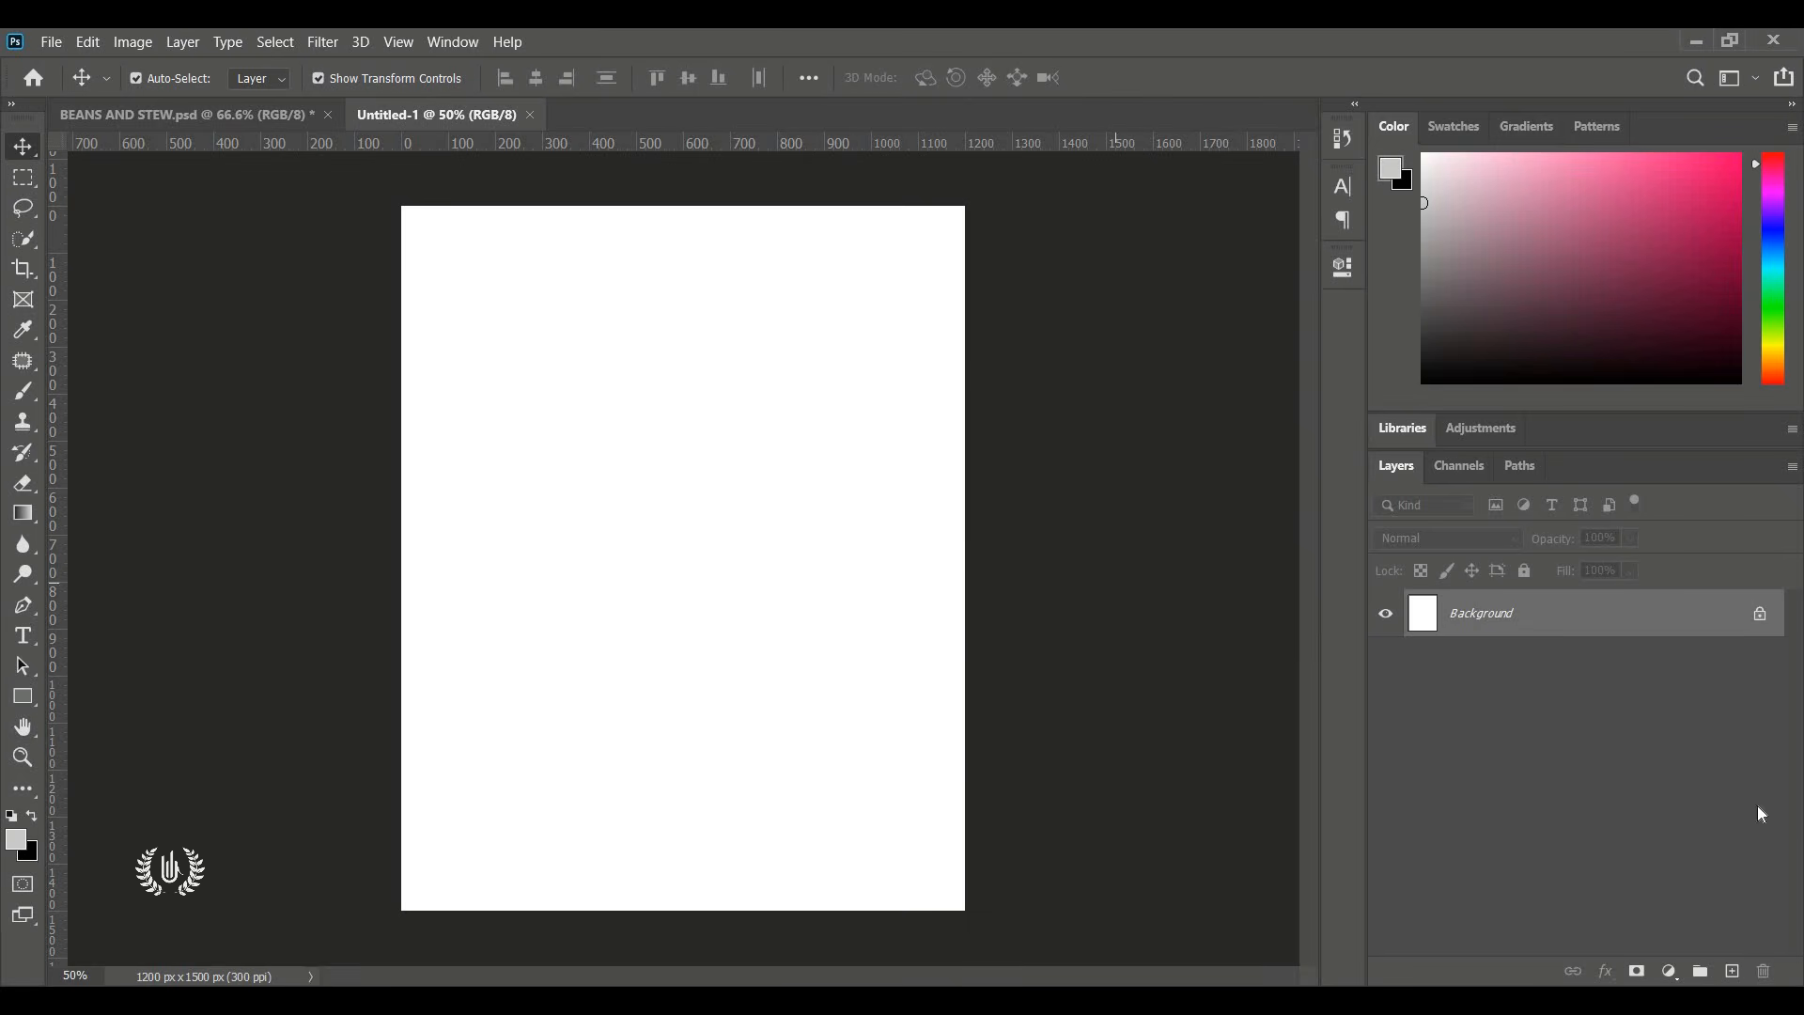
Add a black (000000) Solid Color fill layer above the background.
click(1670, 973)
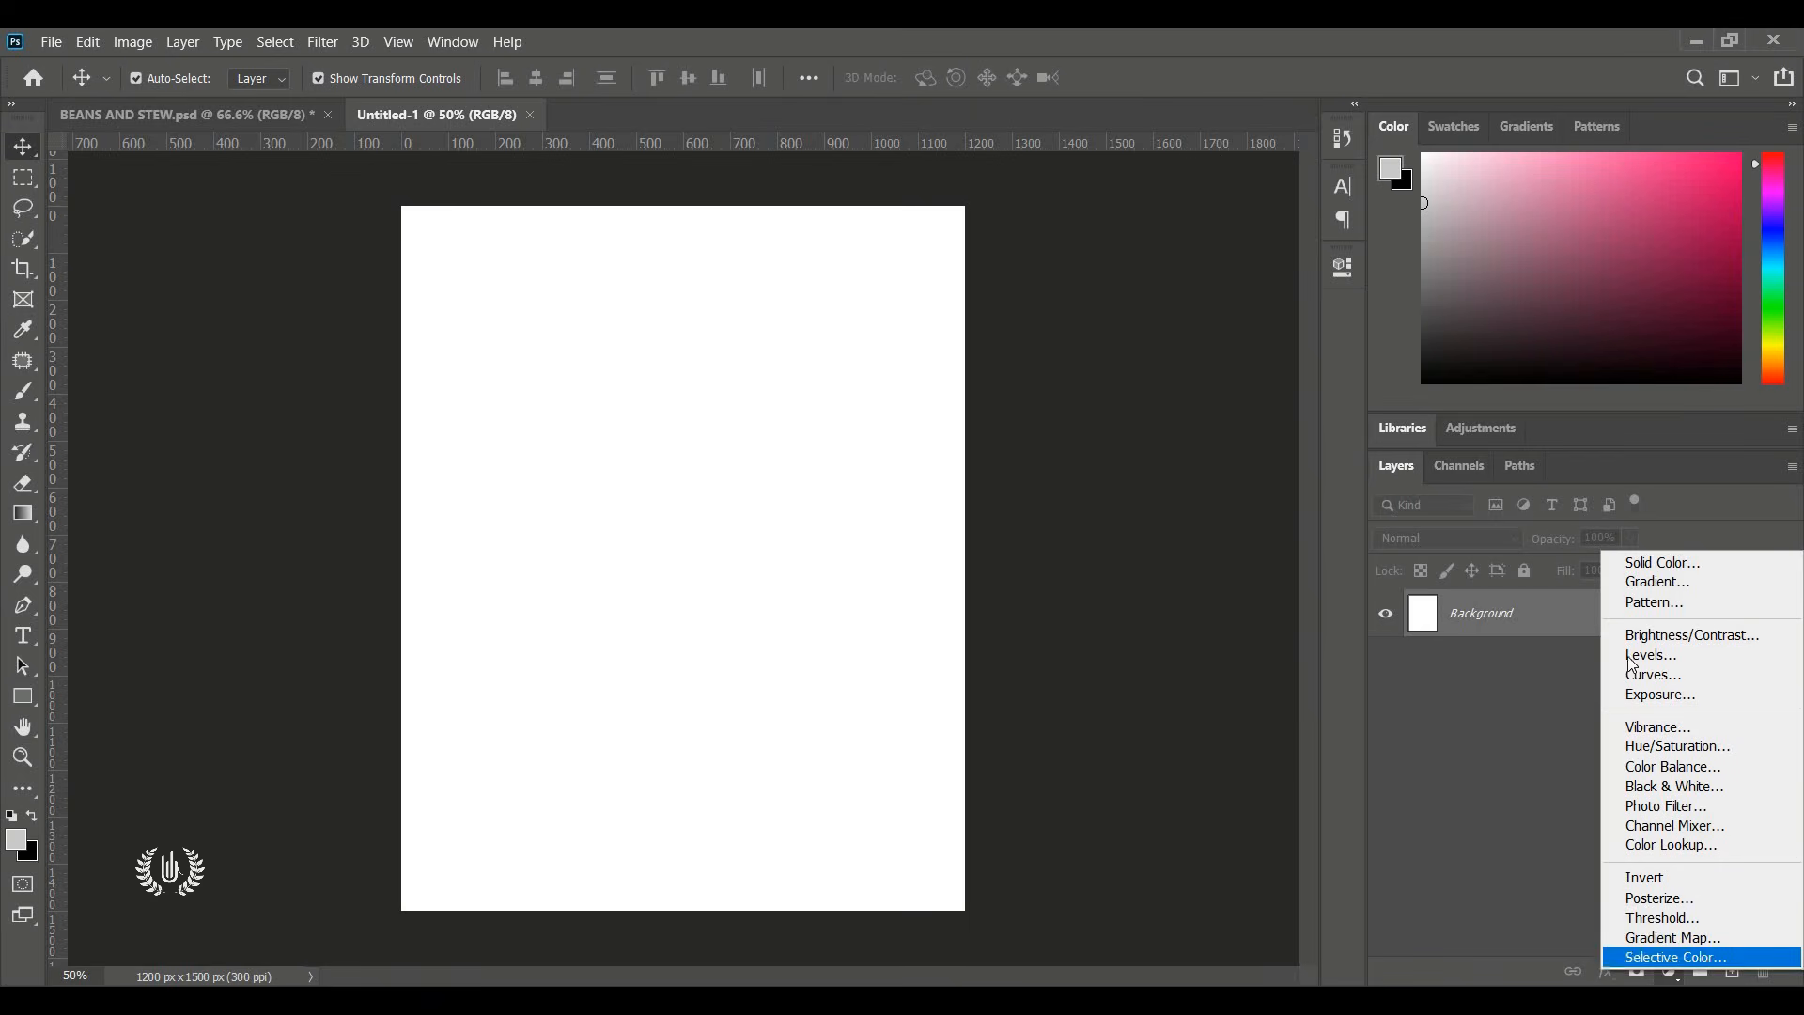
click(1640, 563)
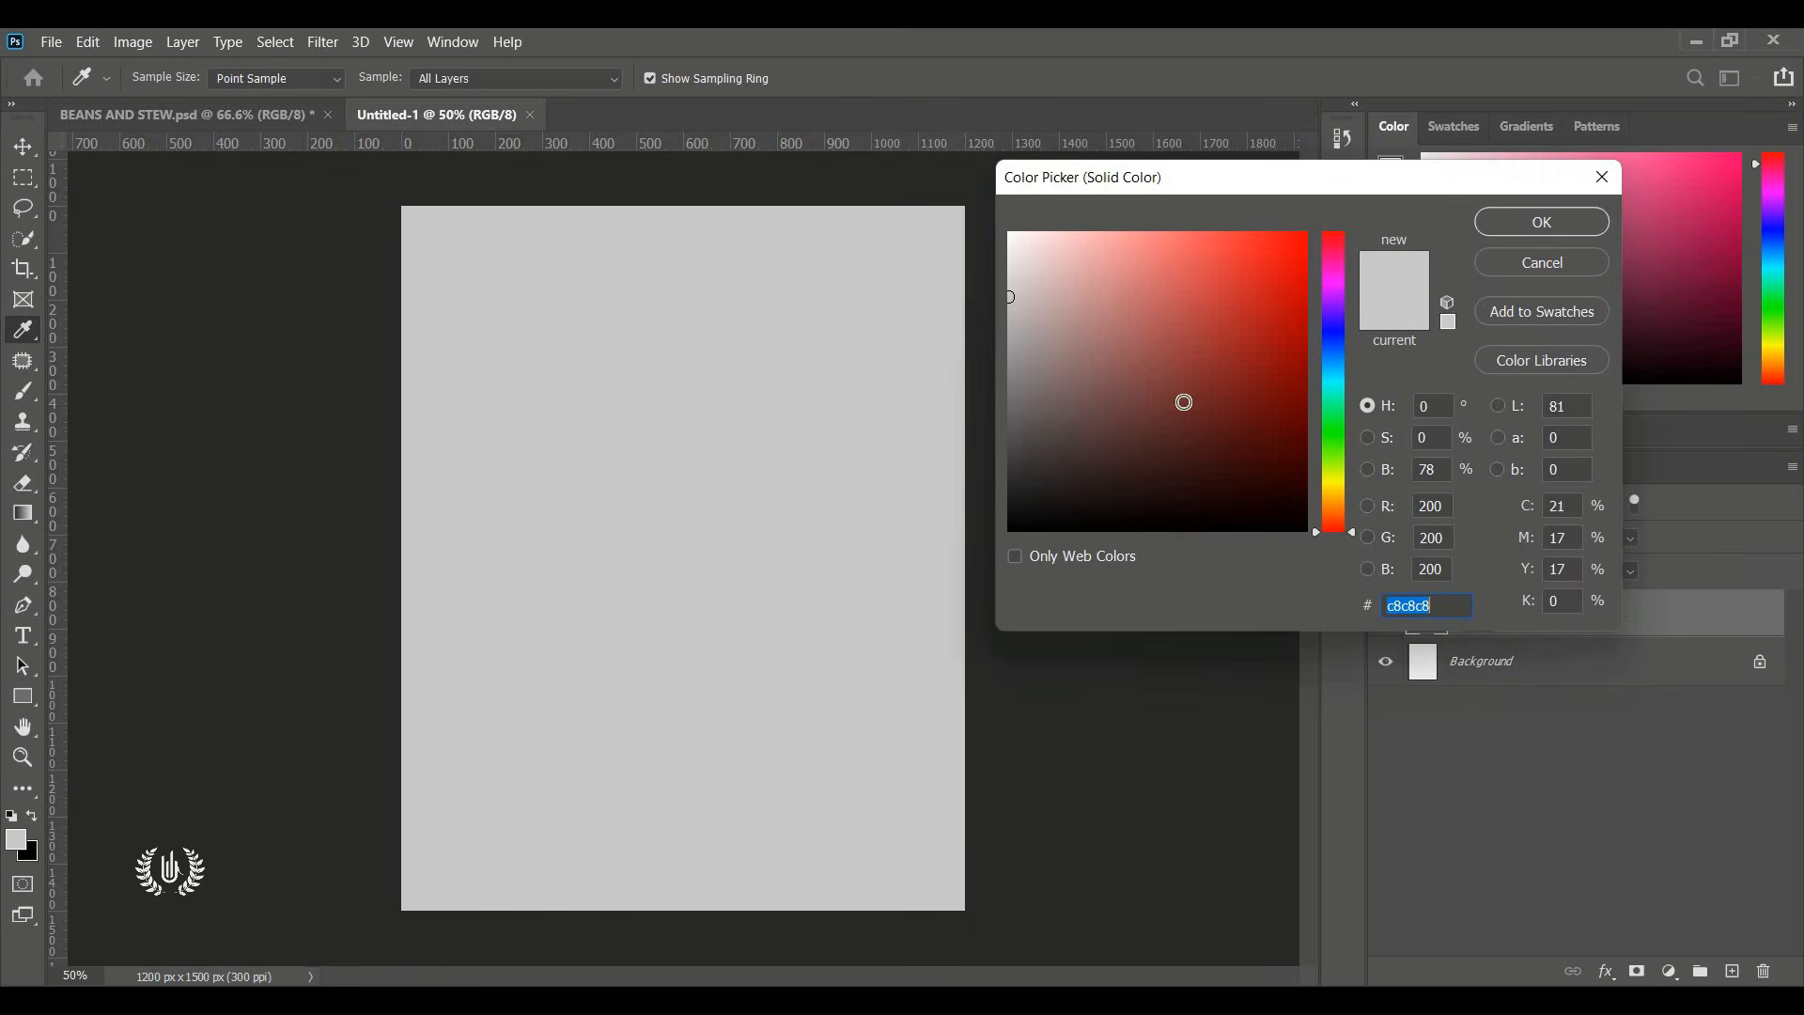
text(000000)
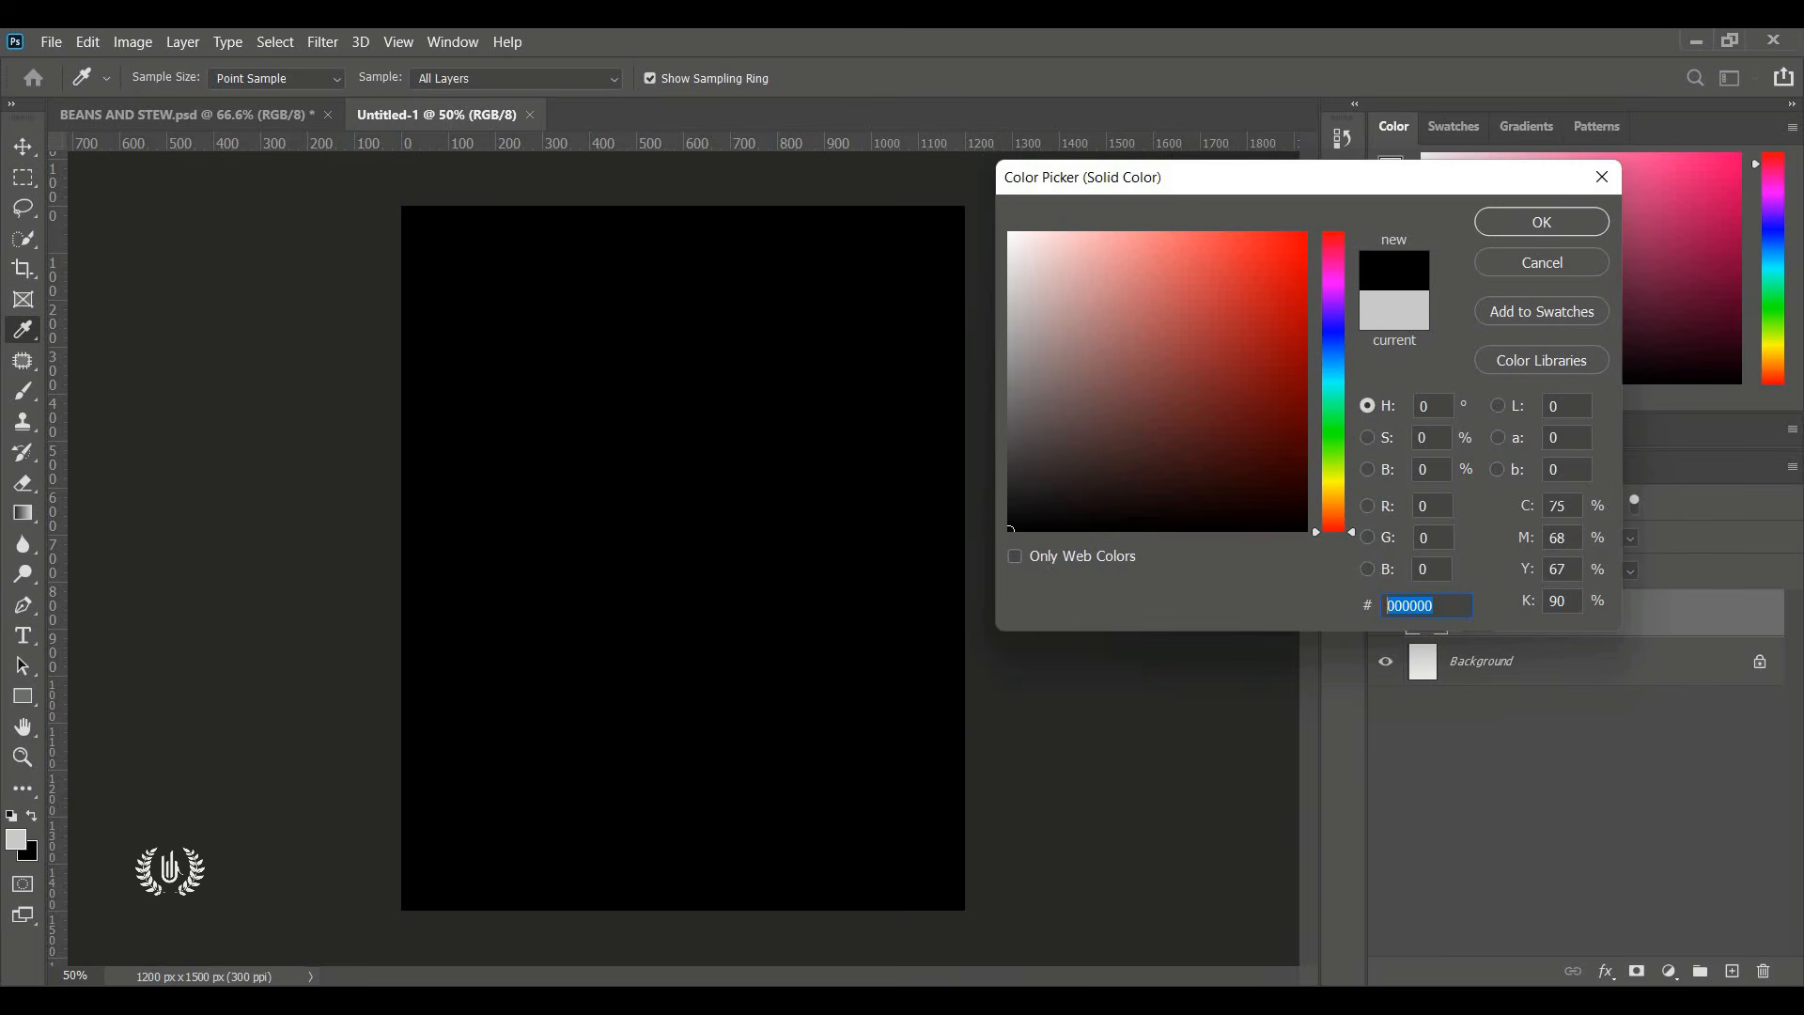
key(Return)
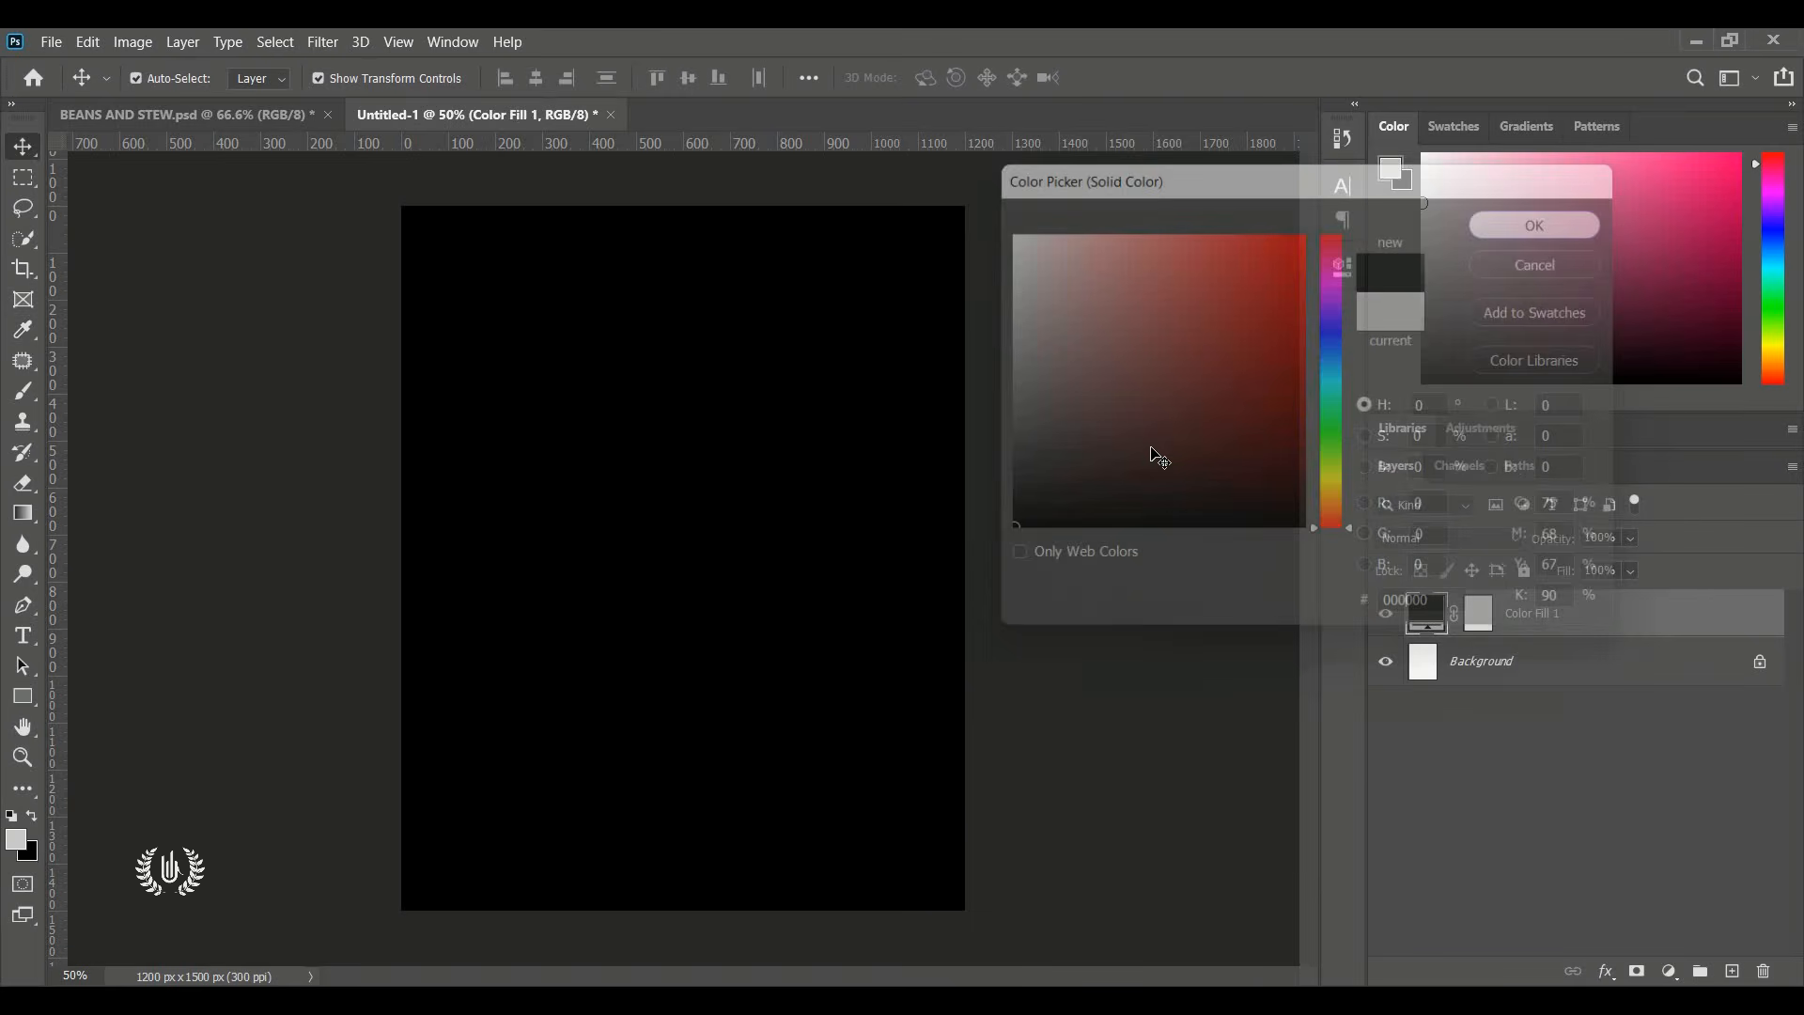
Place the Ope door image, enlarge it to about 42% and position it so it covers the canvas's upper edge.
click(1137, 463)
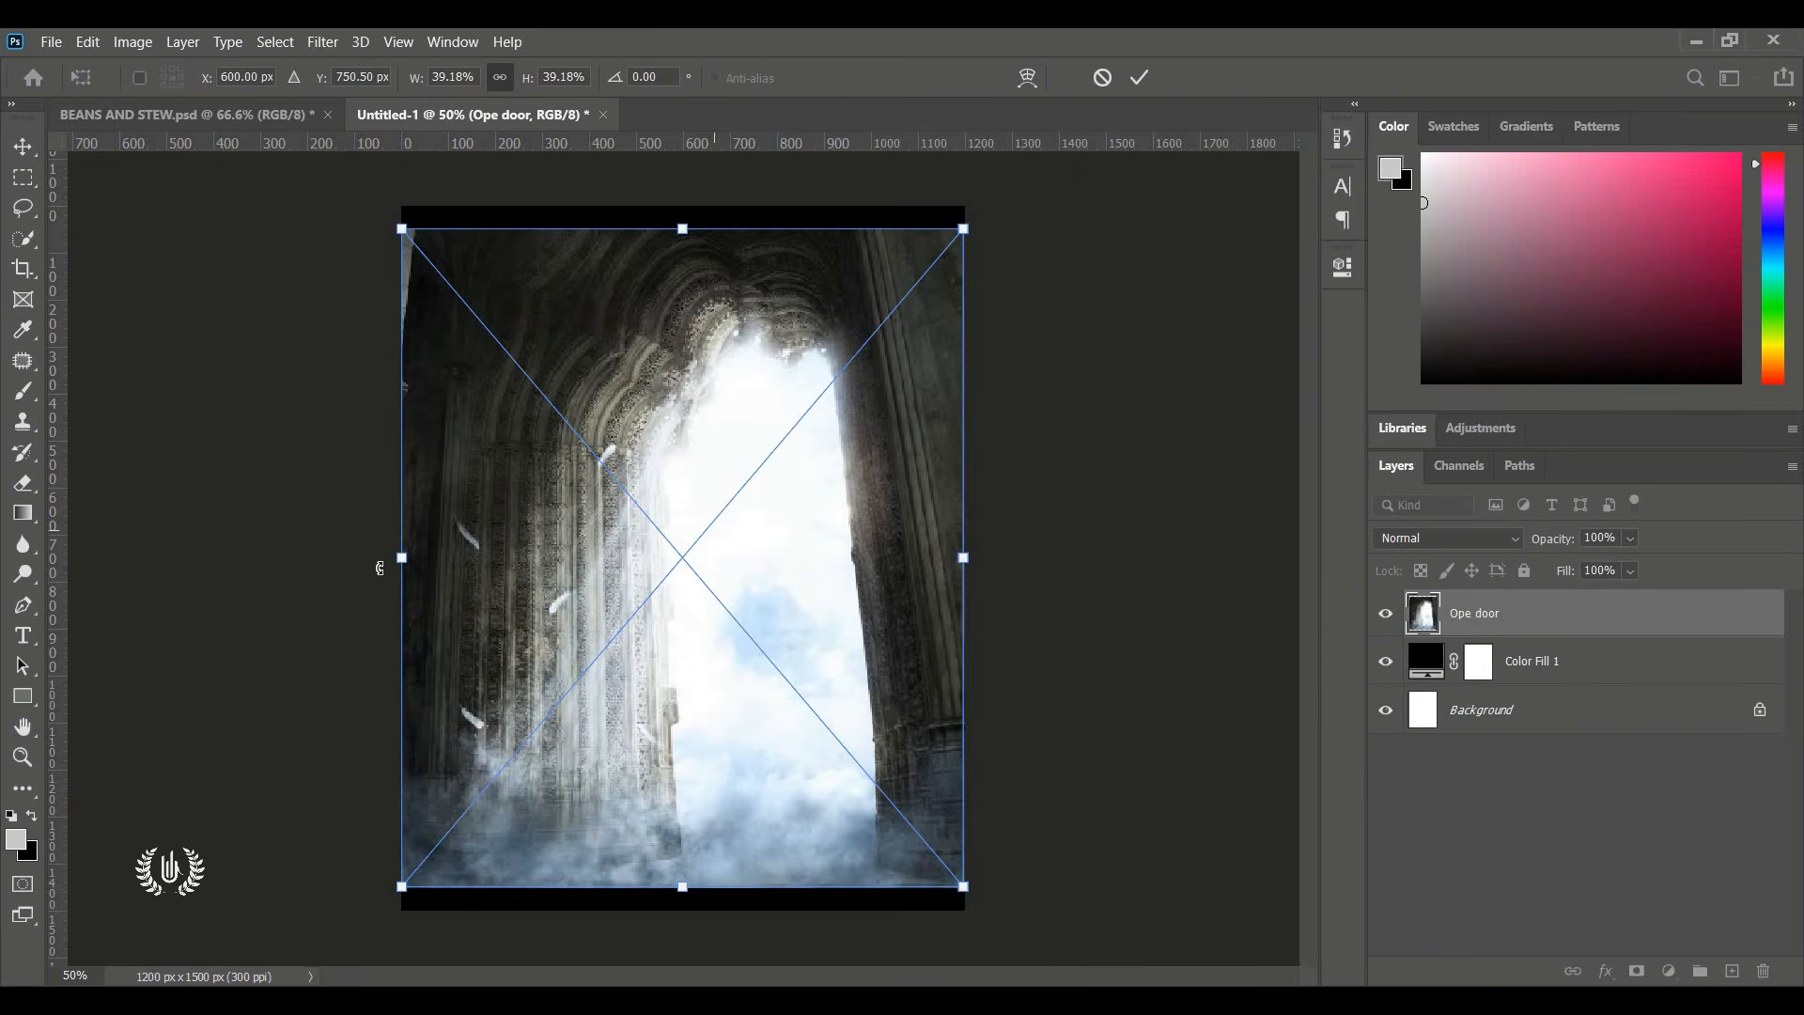
drag(401, 228, 369, 171)
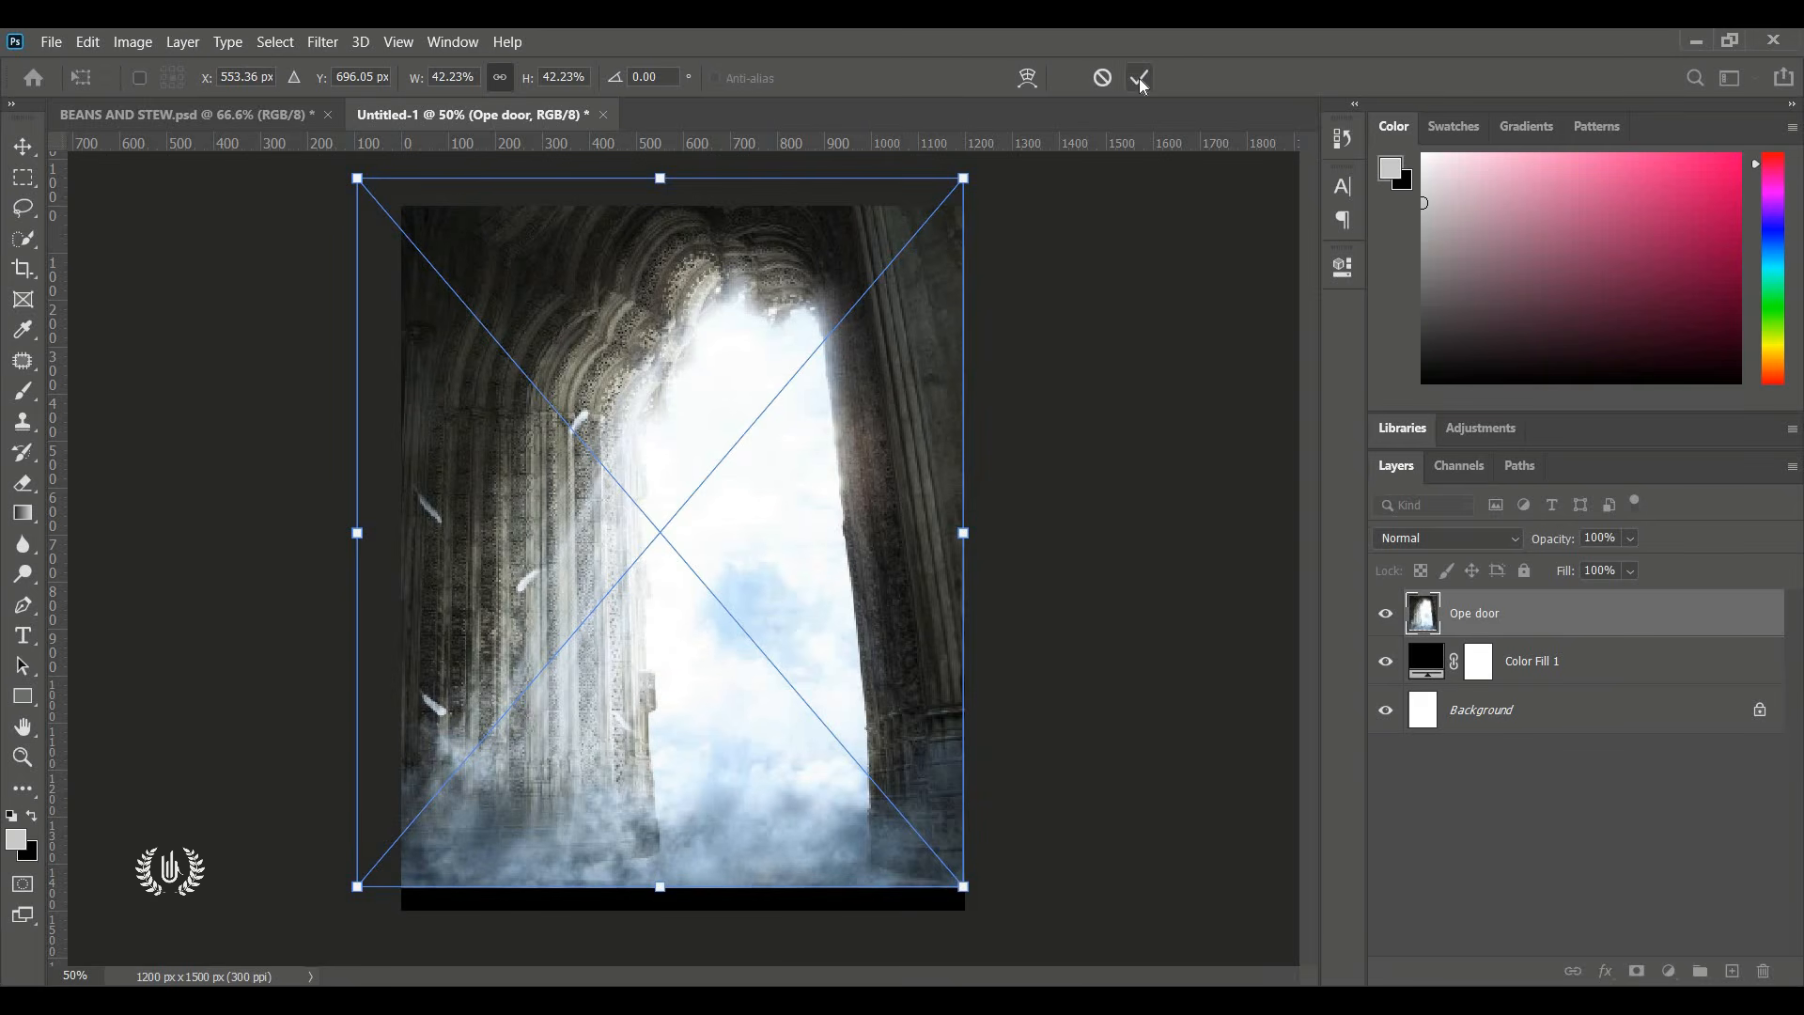
mouse_move(645, 442)
mouse_down()
mouse_move(625, 425)
mouse_move(645, 415)
mouse_up()
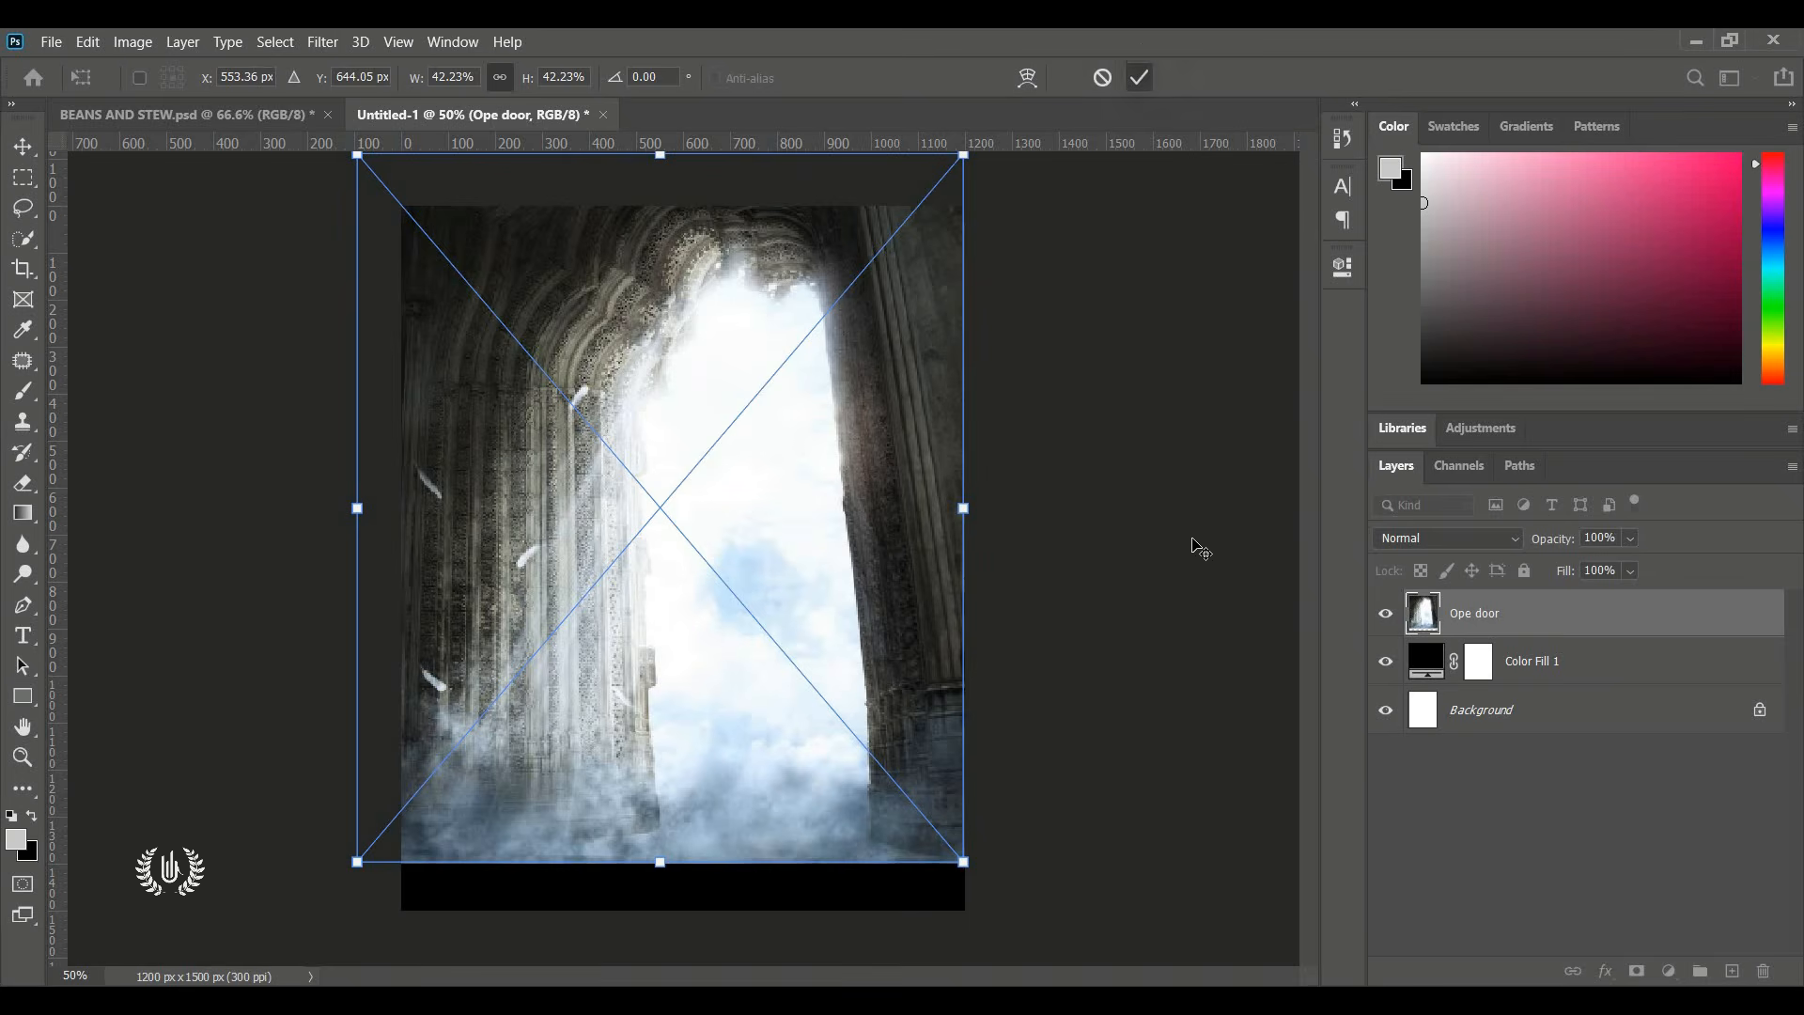
key(Return)
Set the Ope door layer's blend mode to Lighter Color and compare the canvas with the layer hidden and shown.
click(1459, 547)
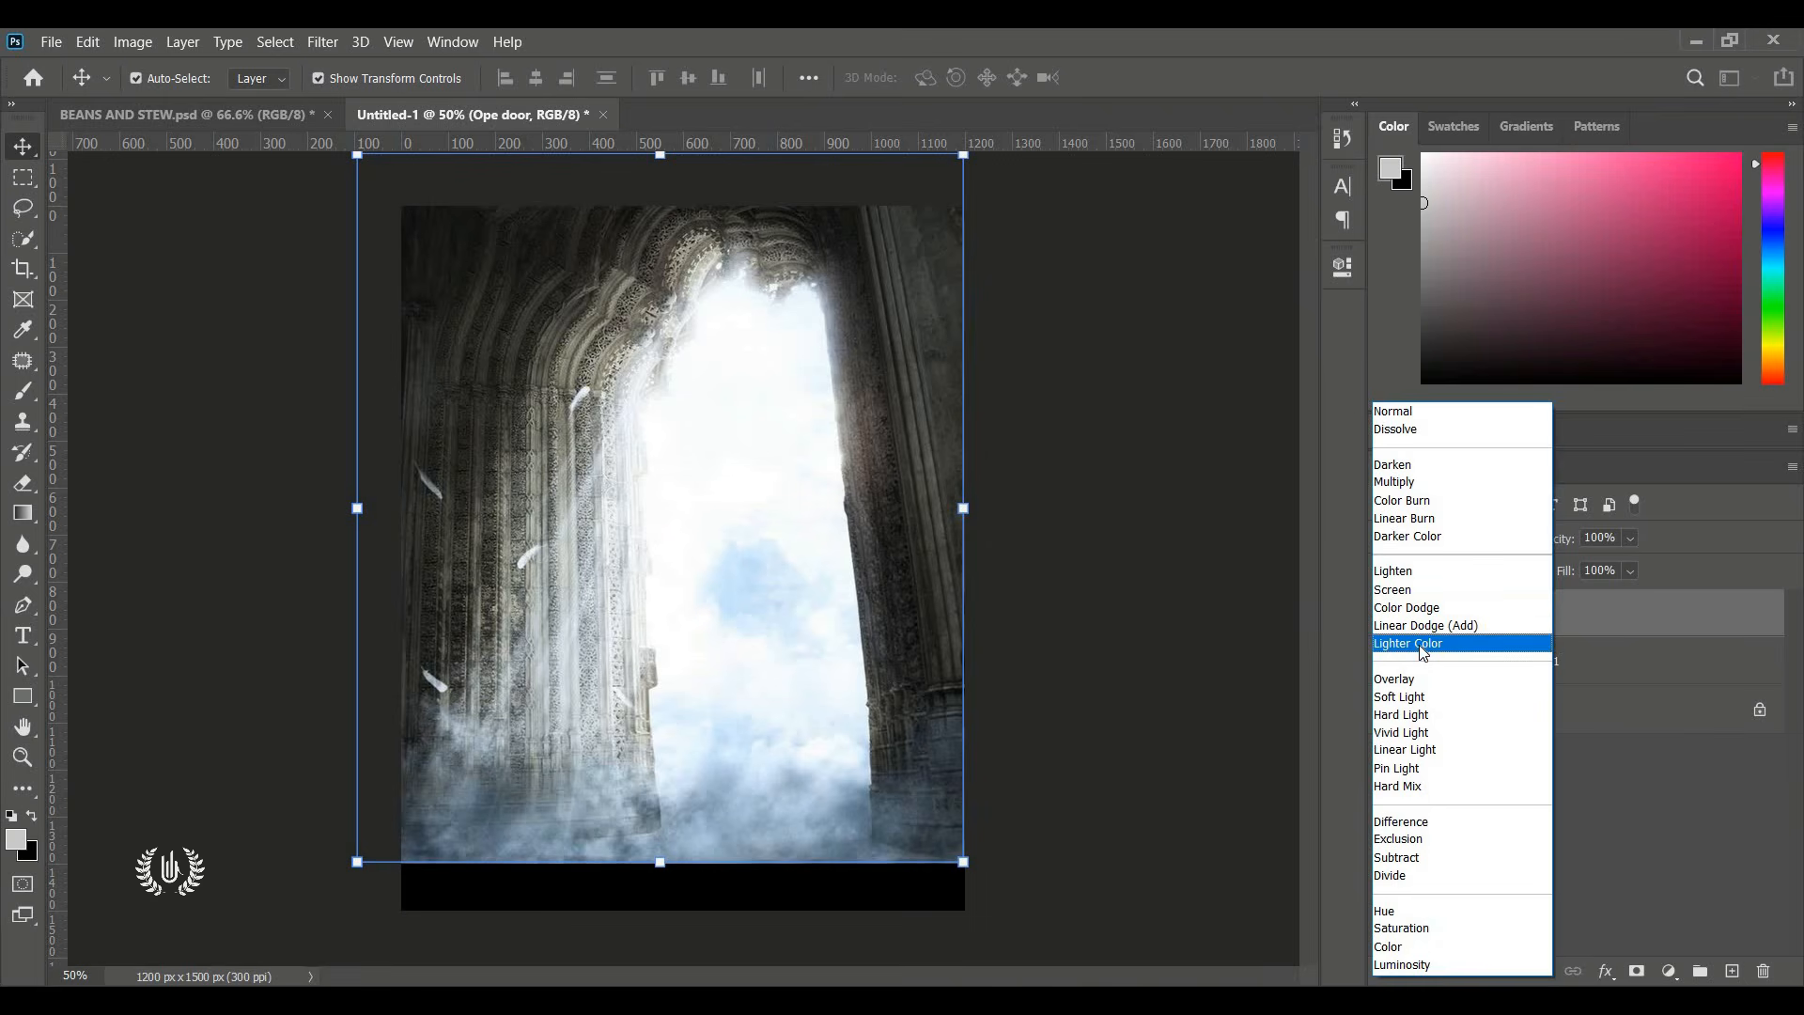
click(1383, 645)
click(1380, 631)
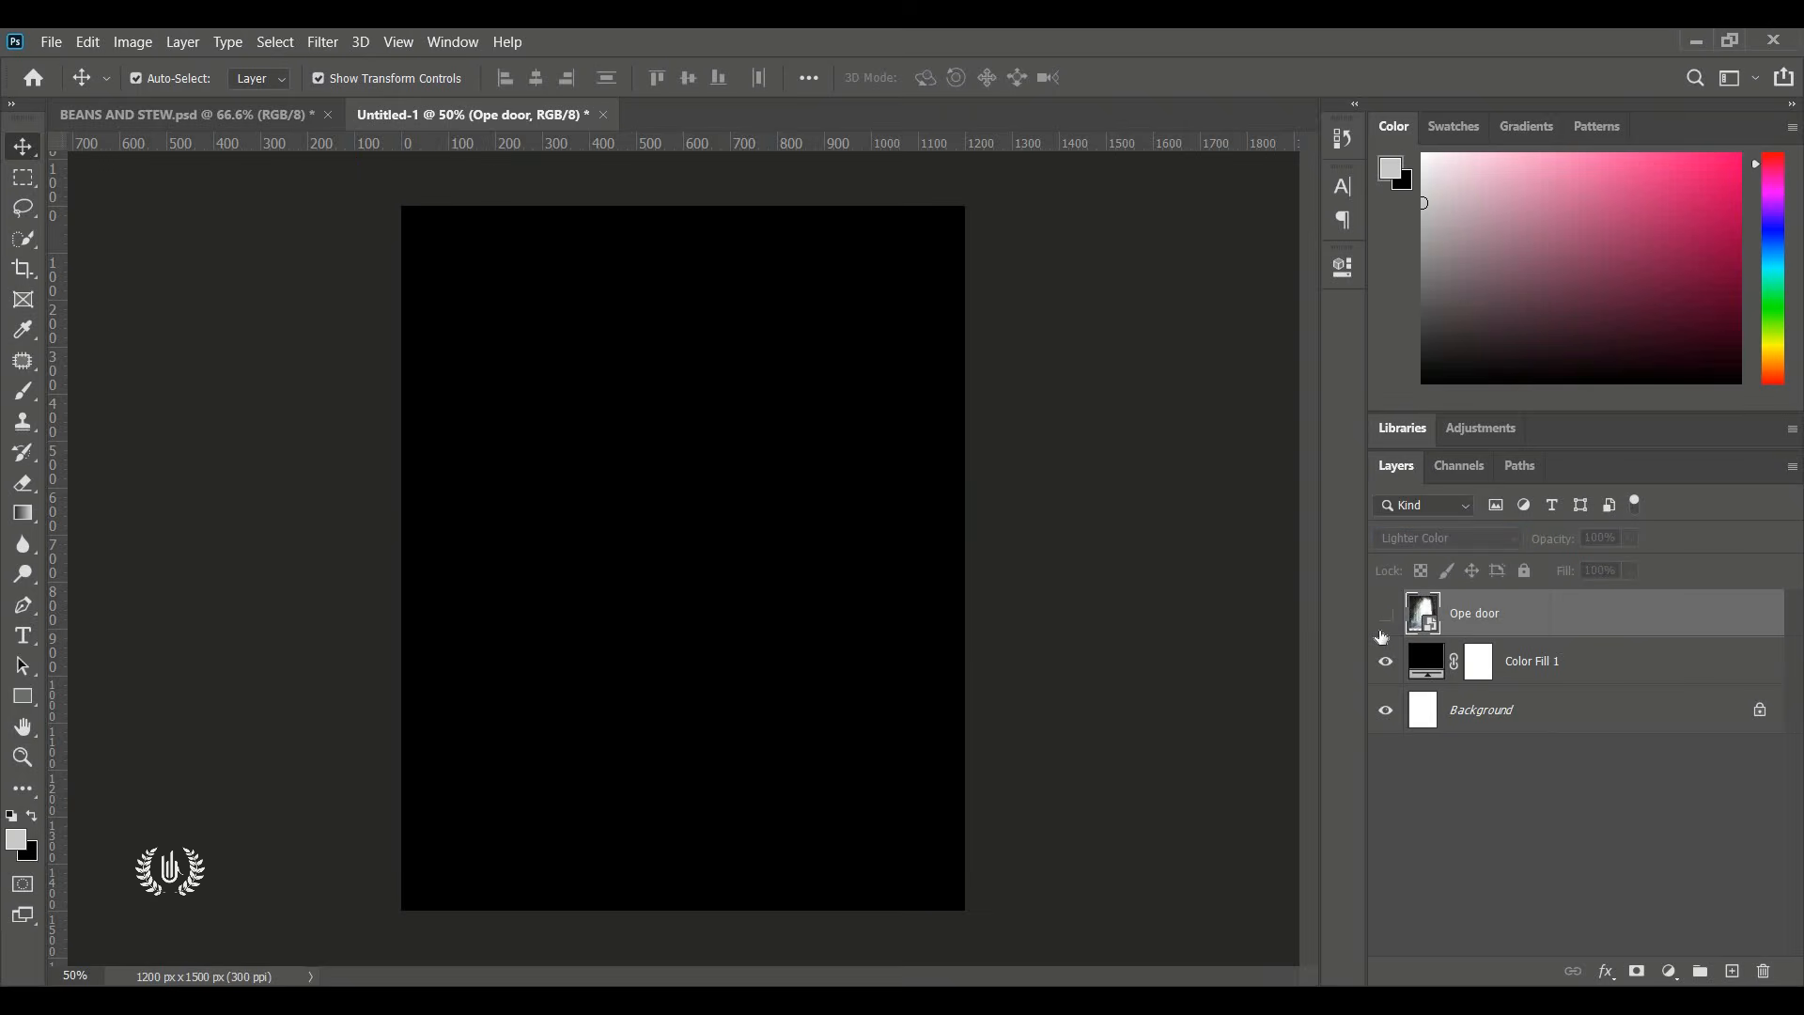
click(1379, 631)
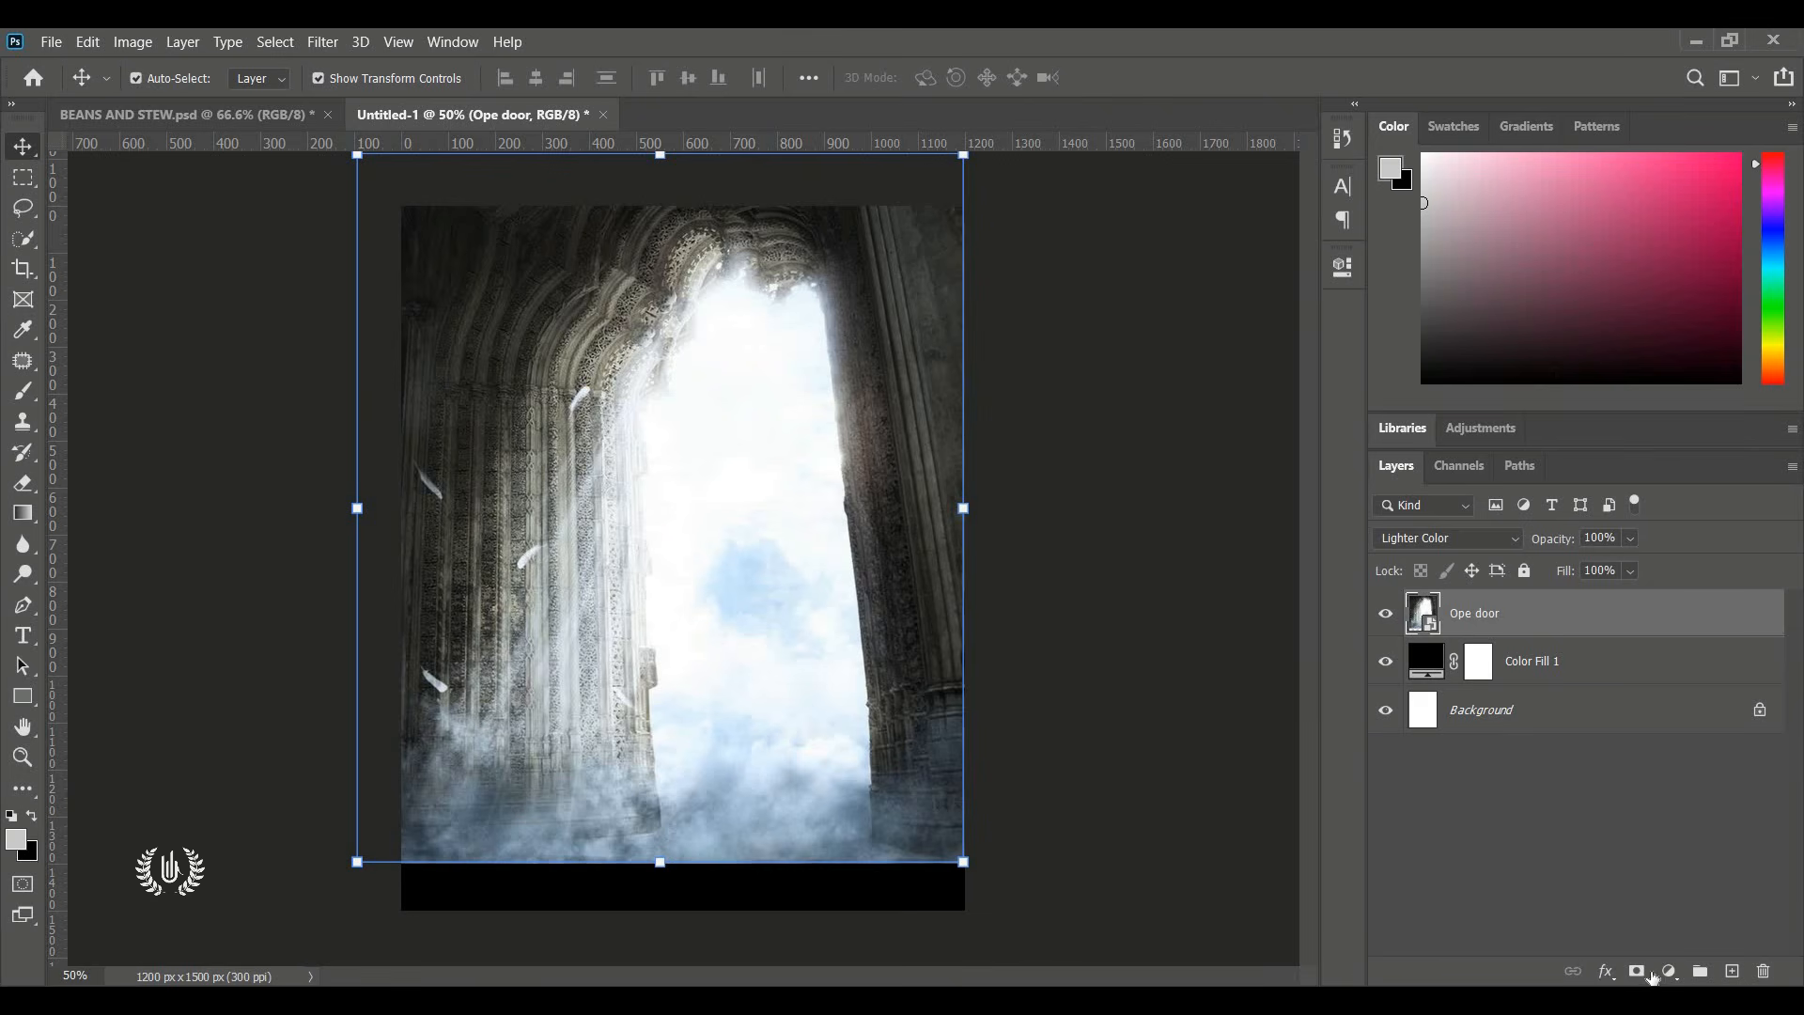
Add a layer mask to the Ope door layer and choose the Soft Round brush from General Brushes.
click(1636, 971)
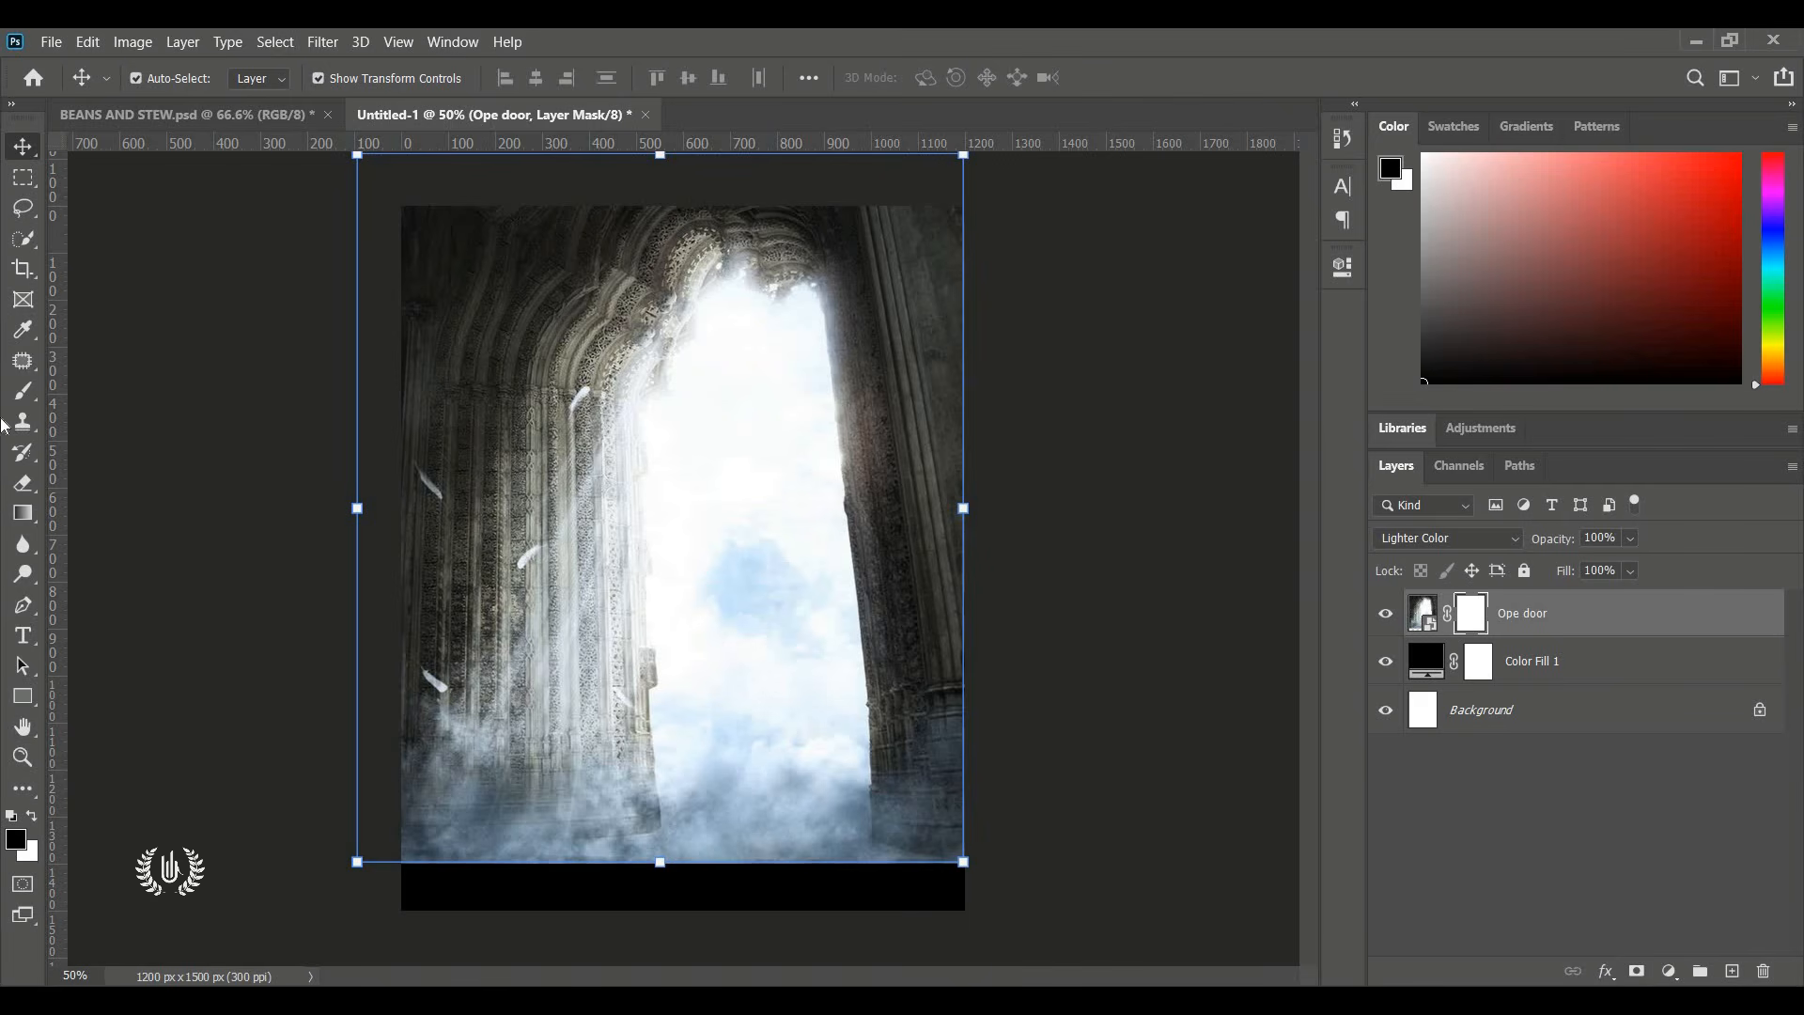
click(25, 390)
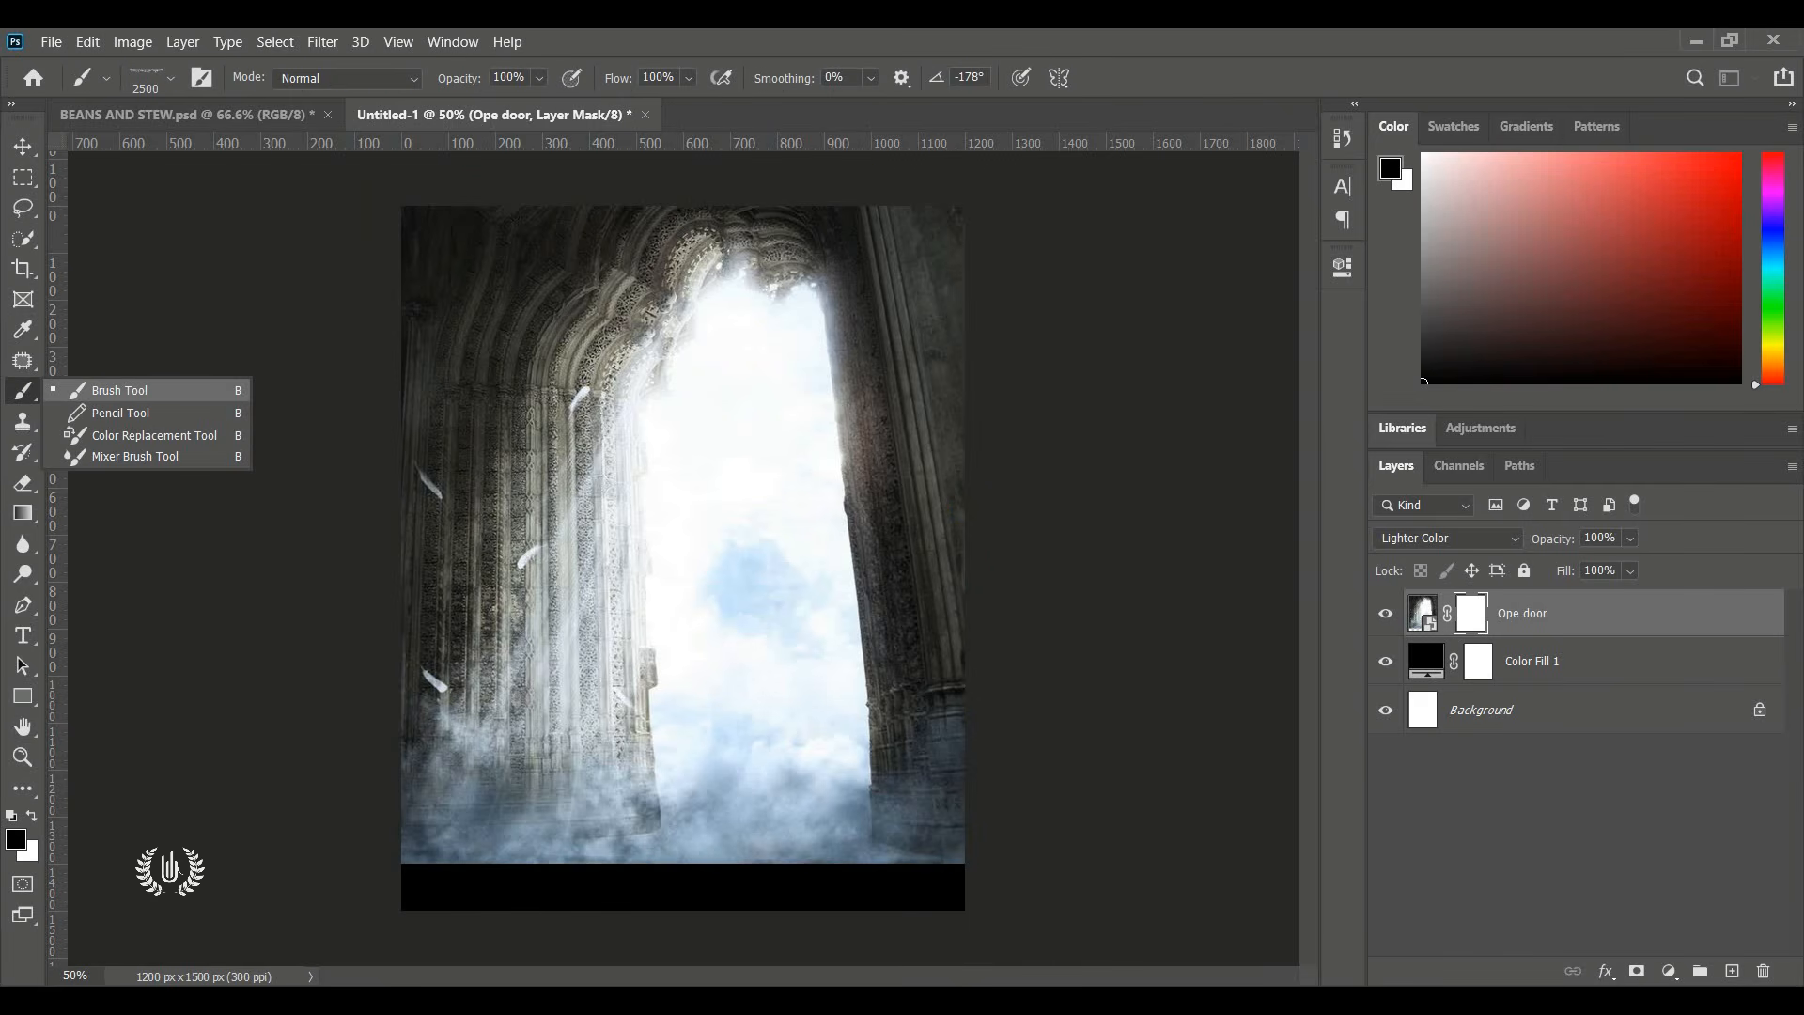
click(120, 390)
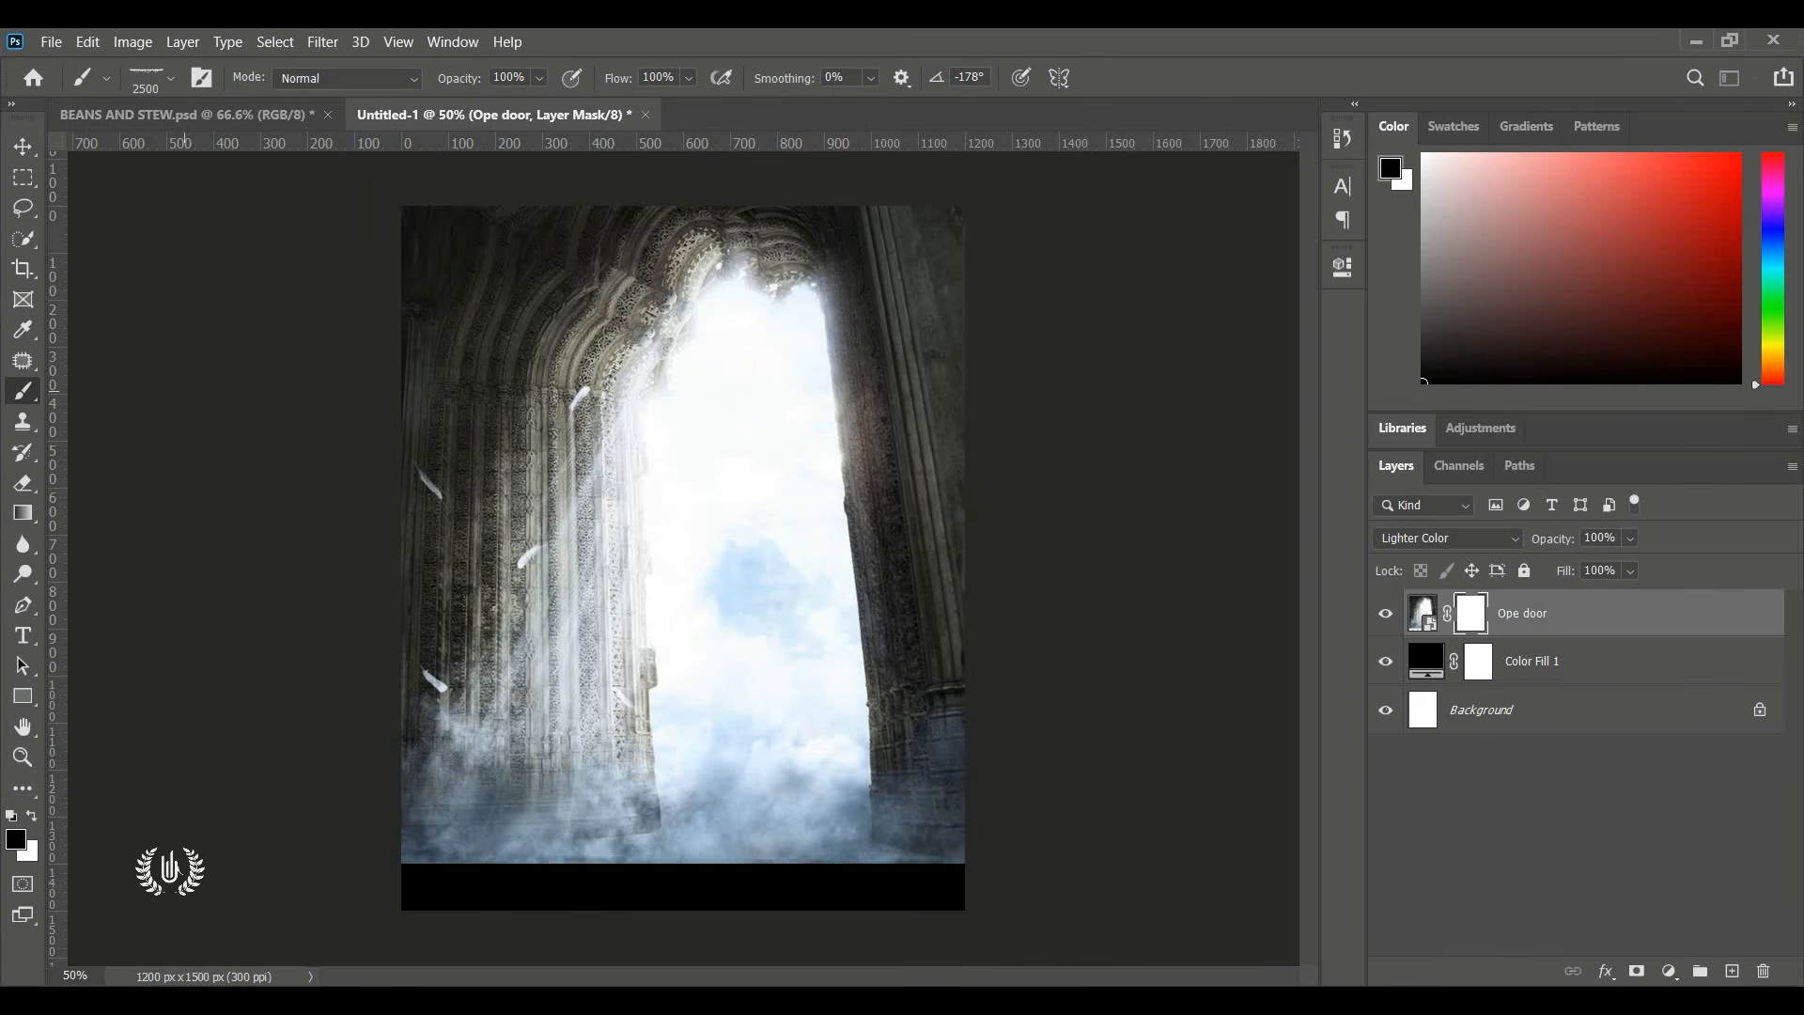
click(170, 79)
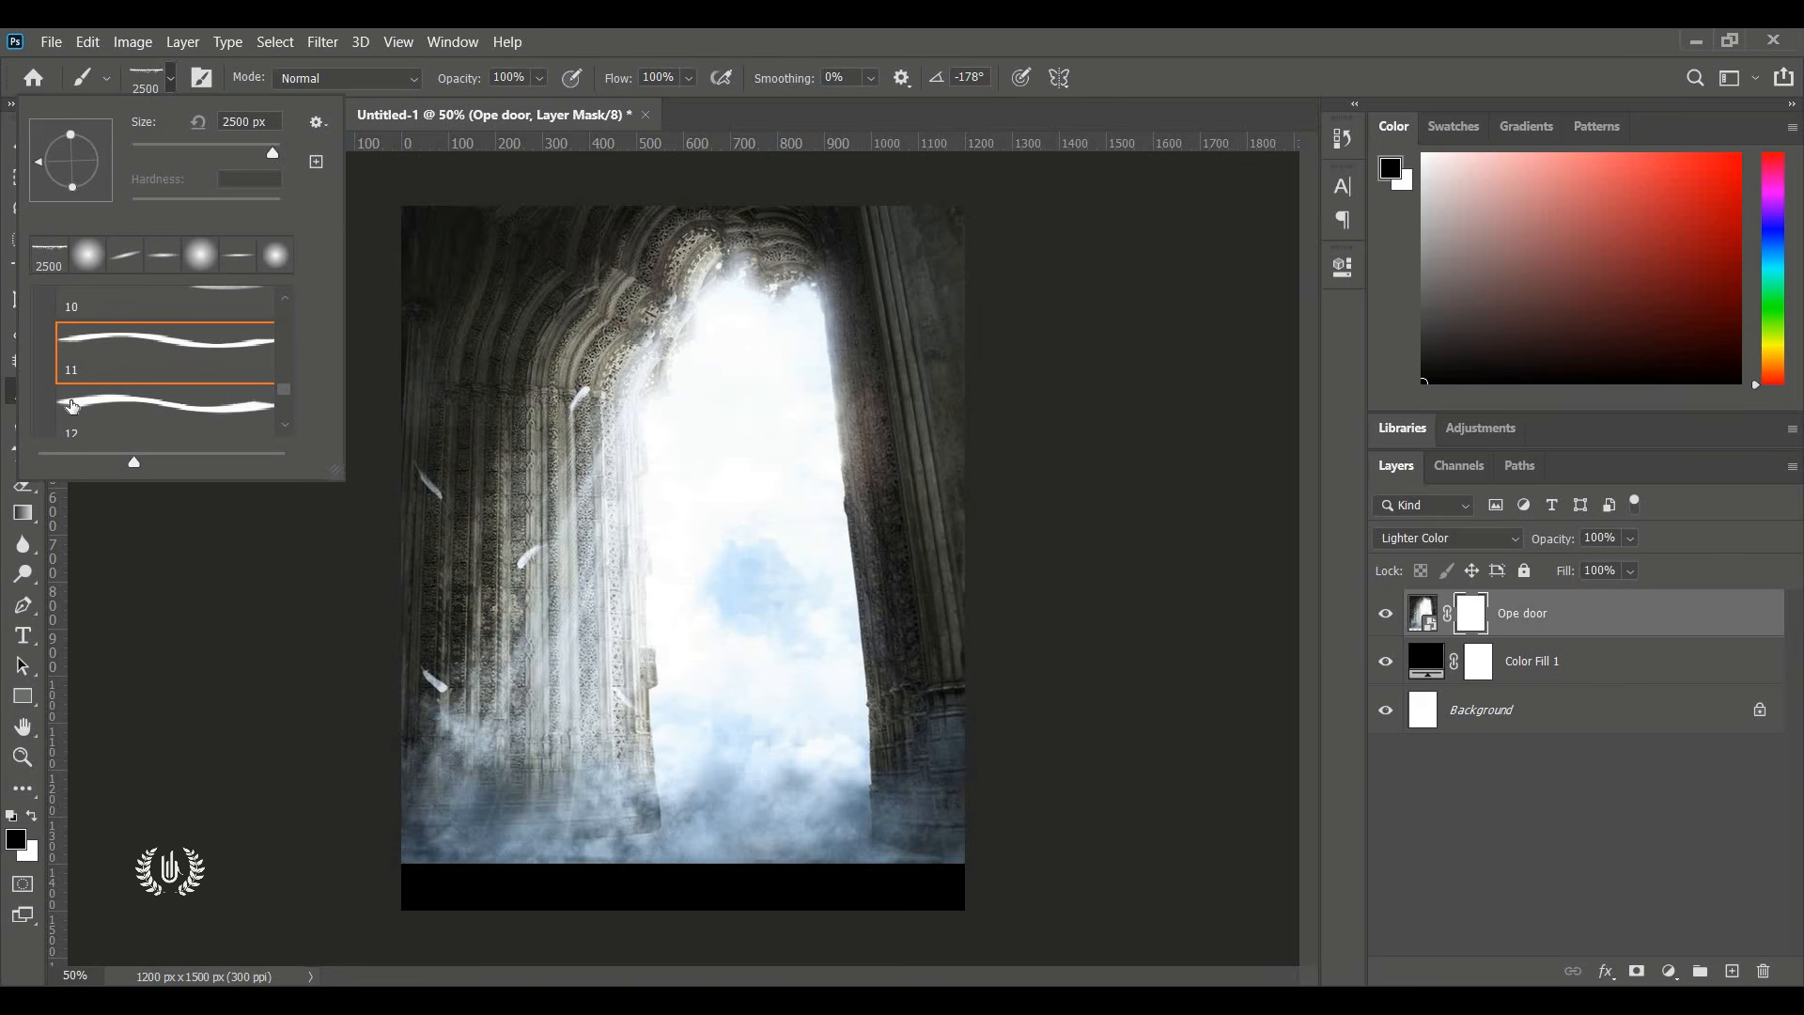
scroll(73, 407, up, 3)
scroll(105, 363, up, 6)
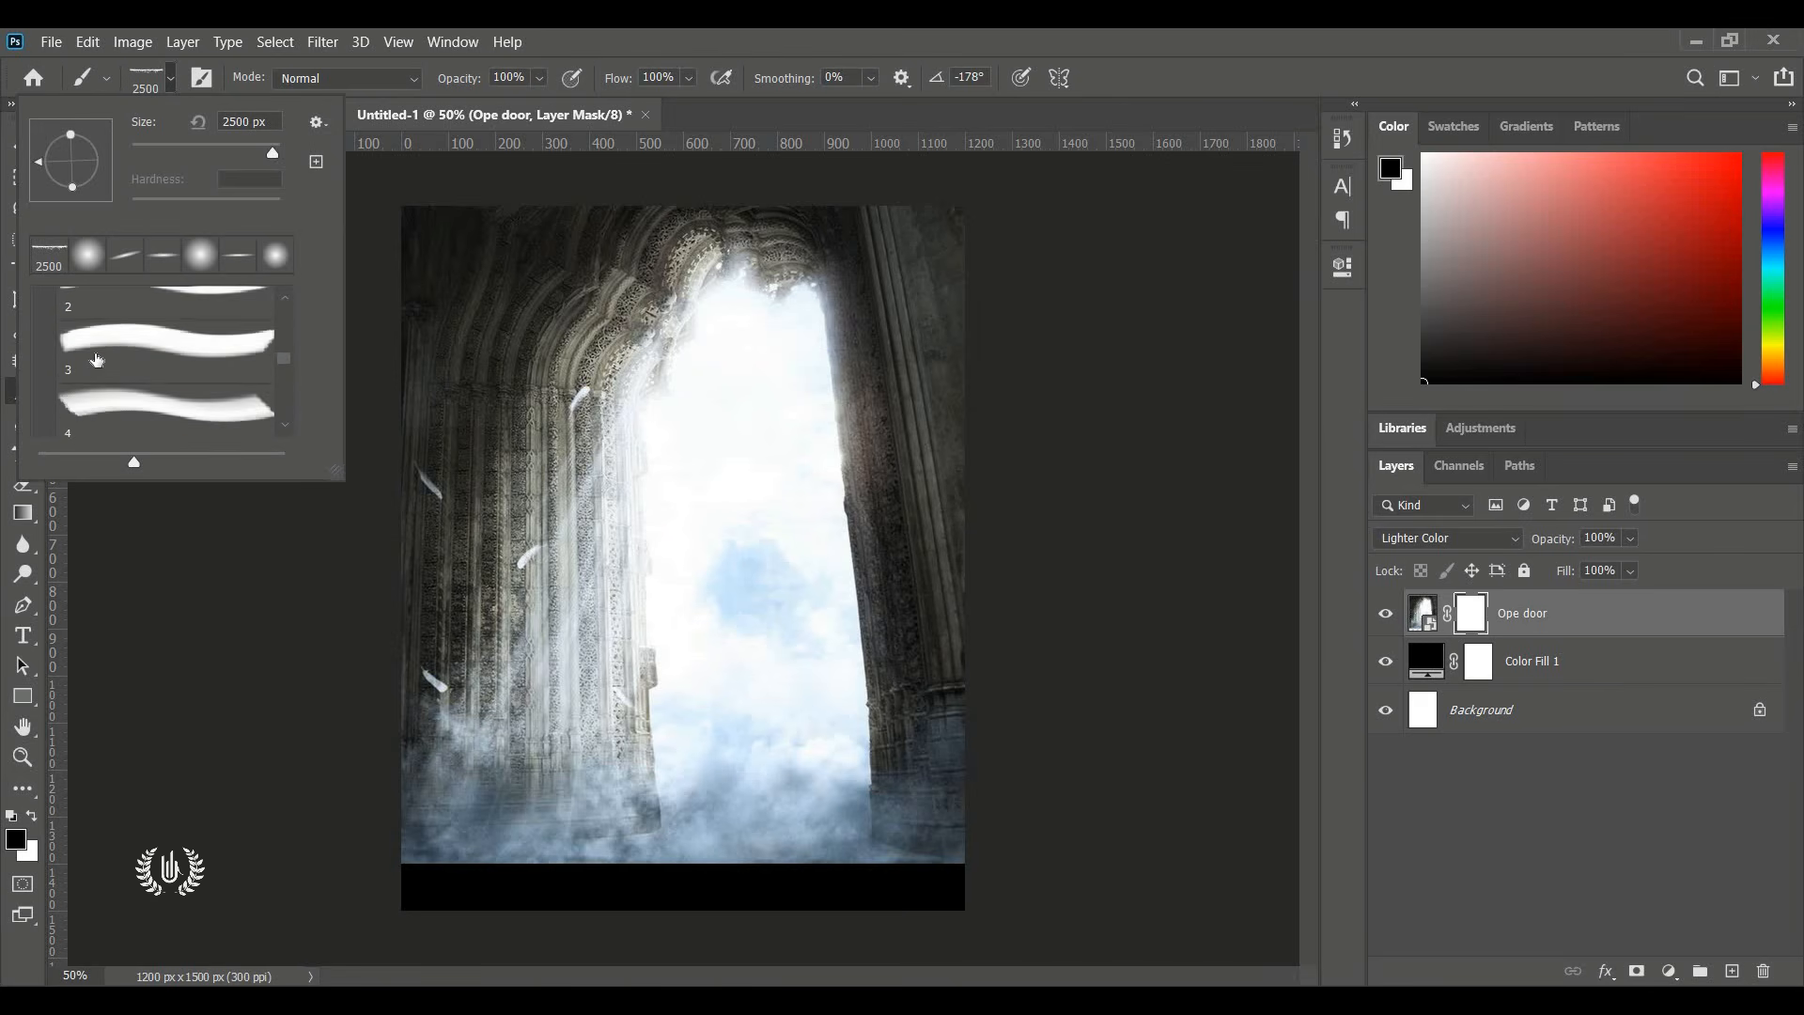
scroll(73, 395, down, 3)
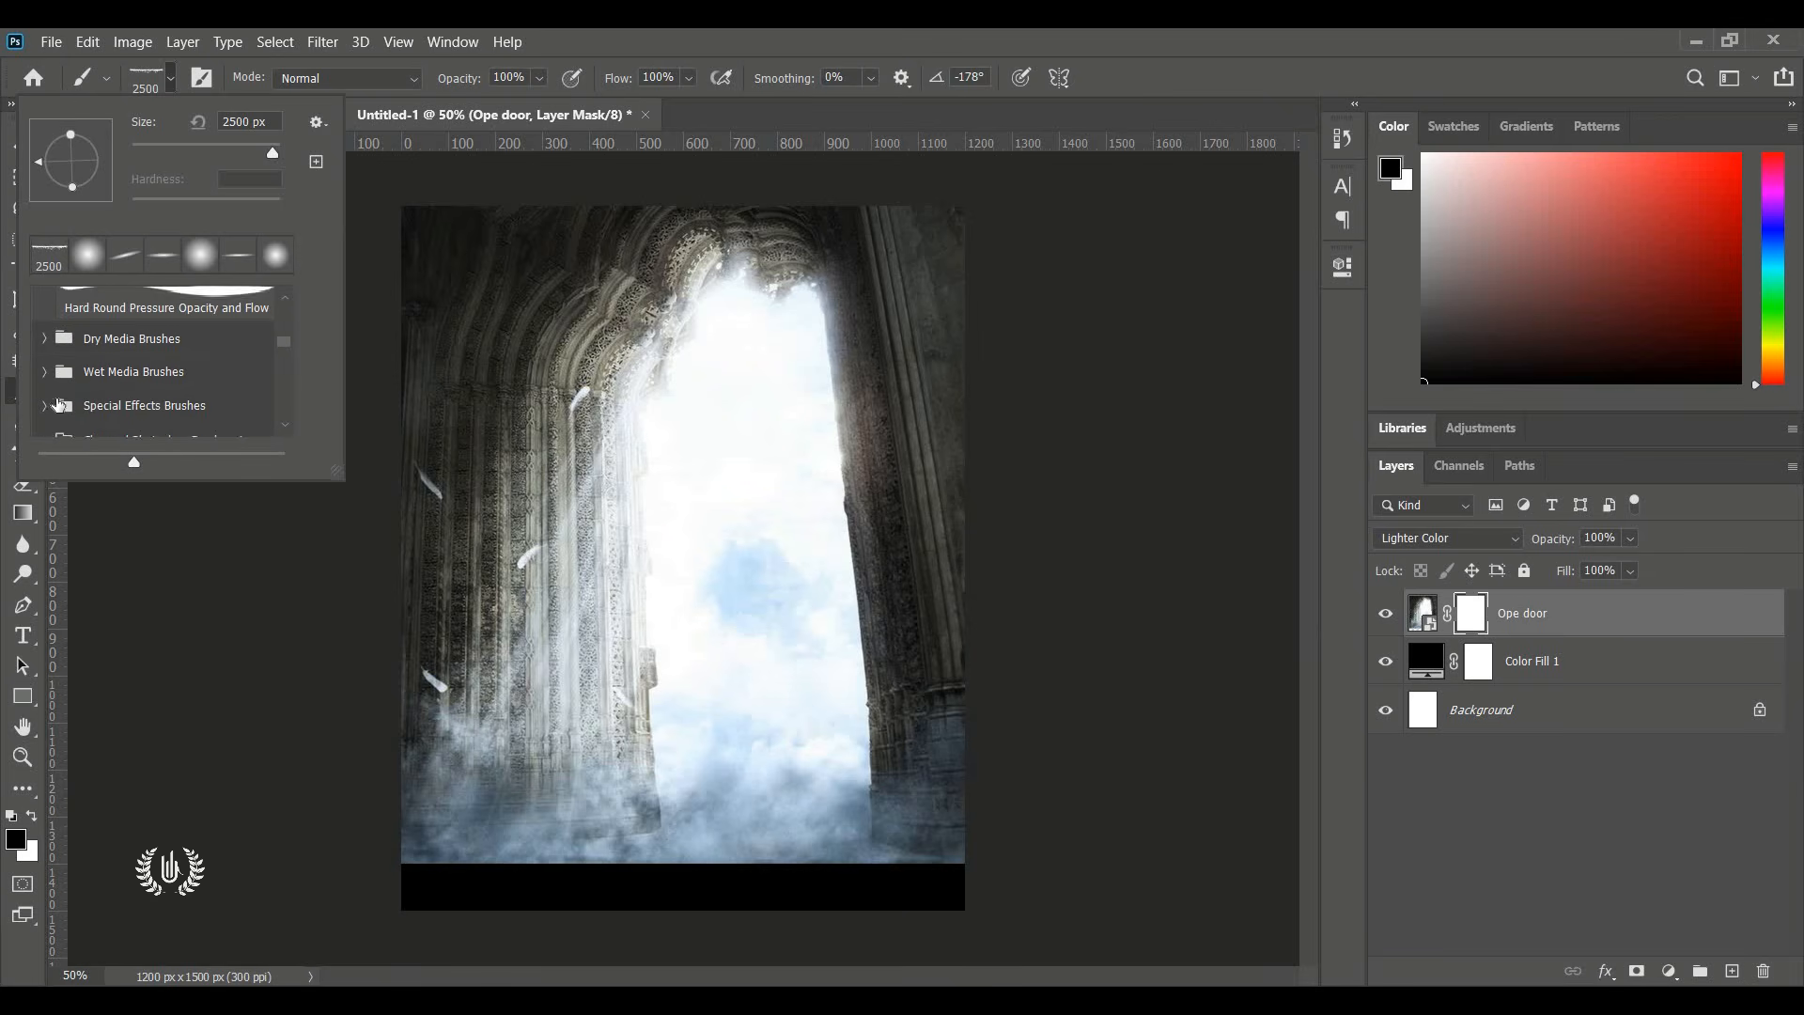
scroll(85, 367, up, 5)
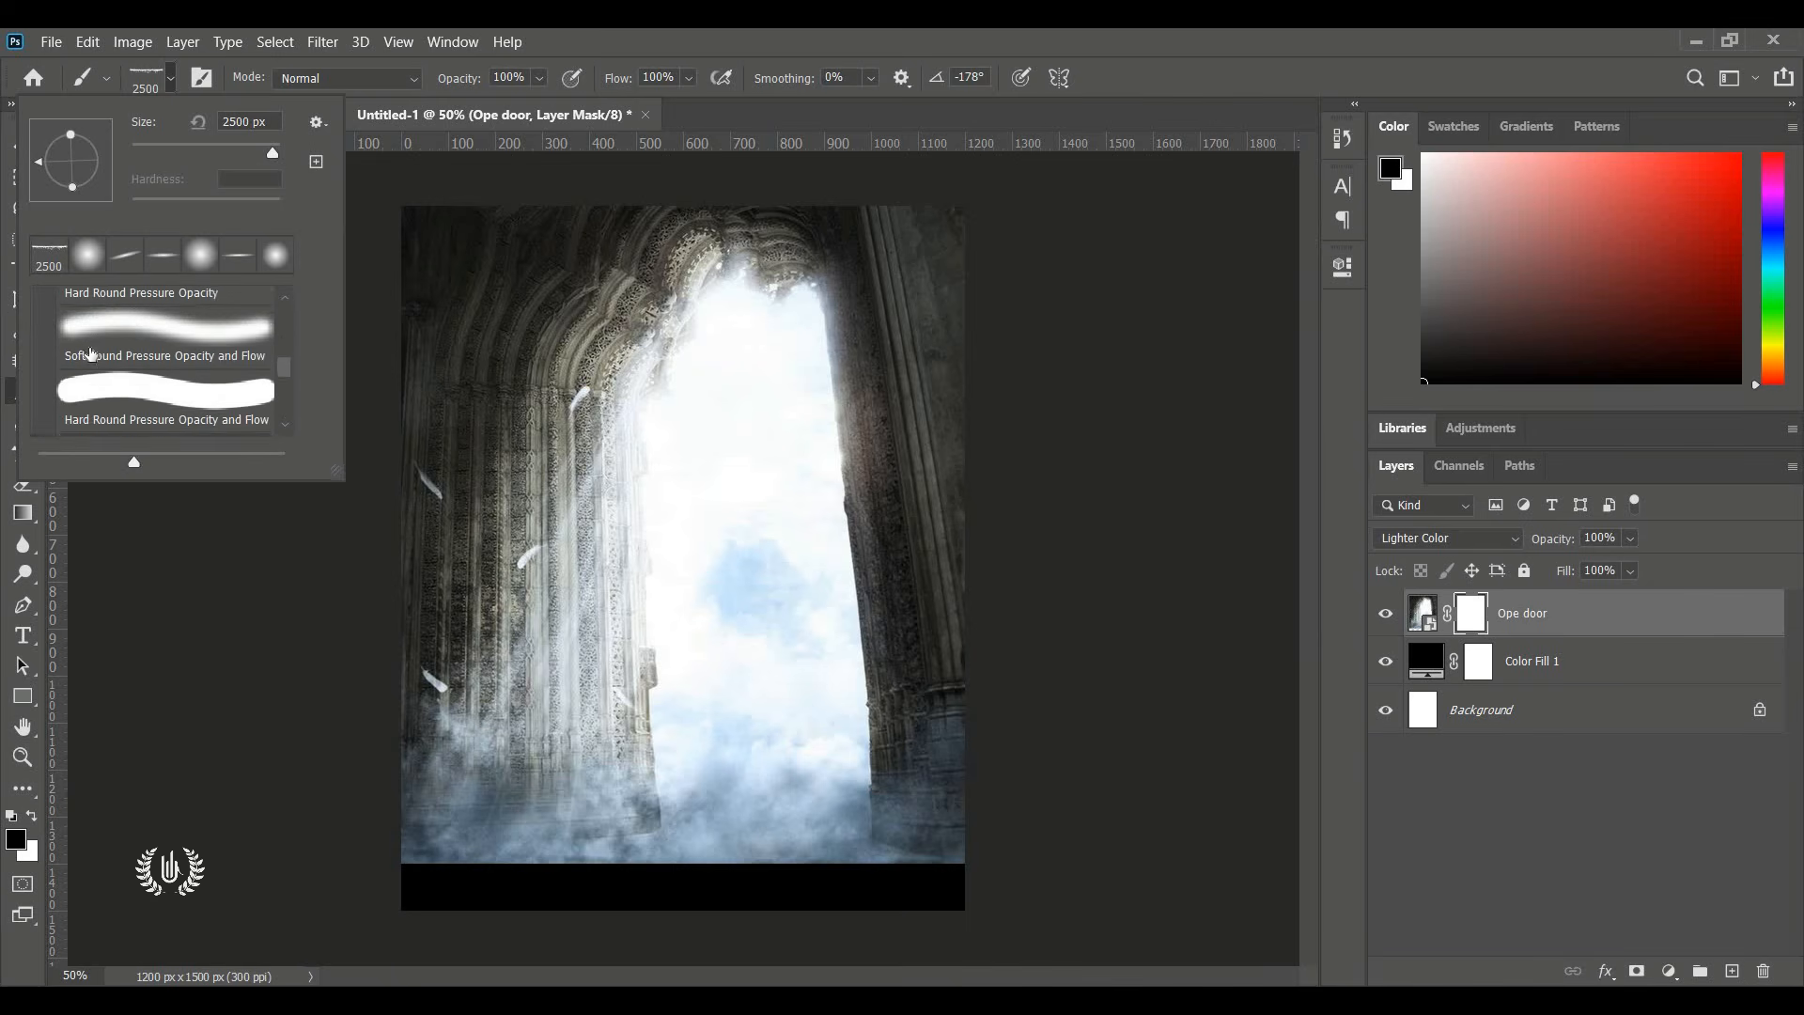
scroll(85, 348, up, 2)
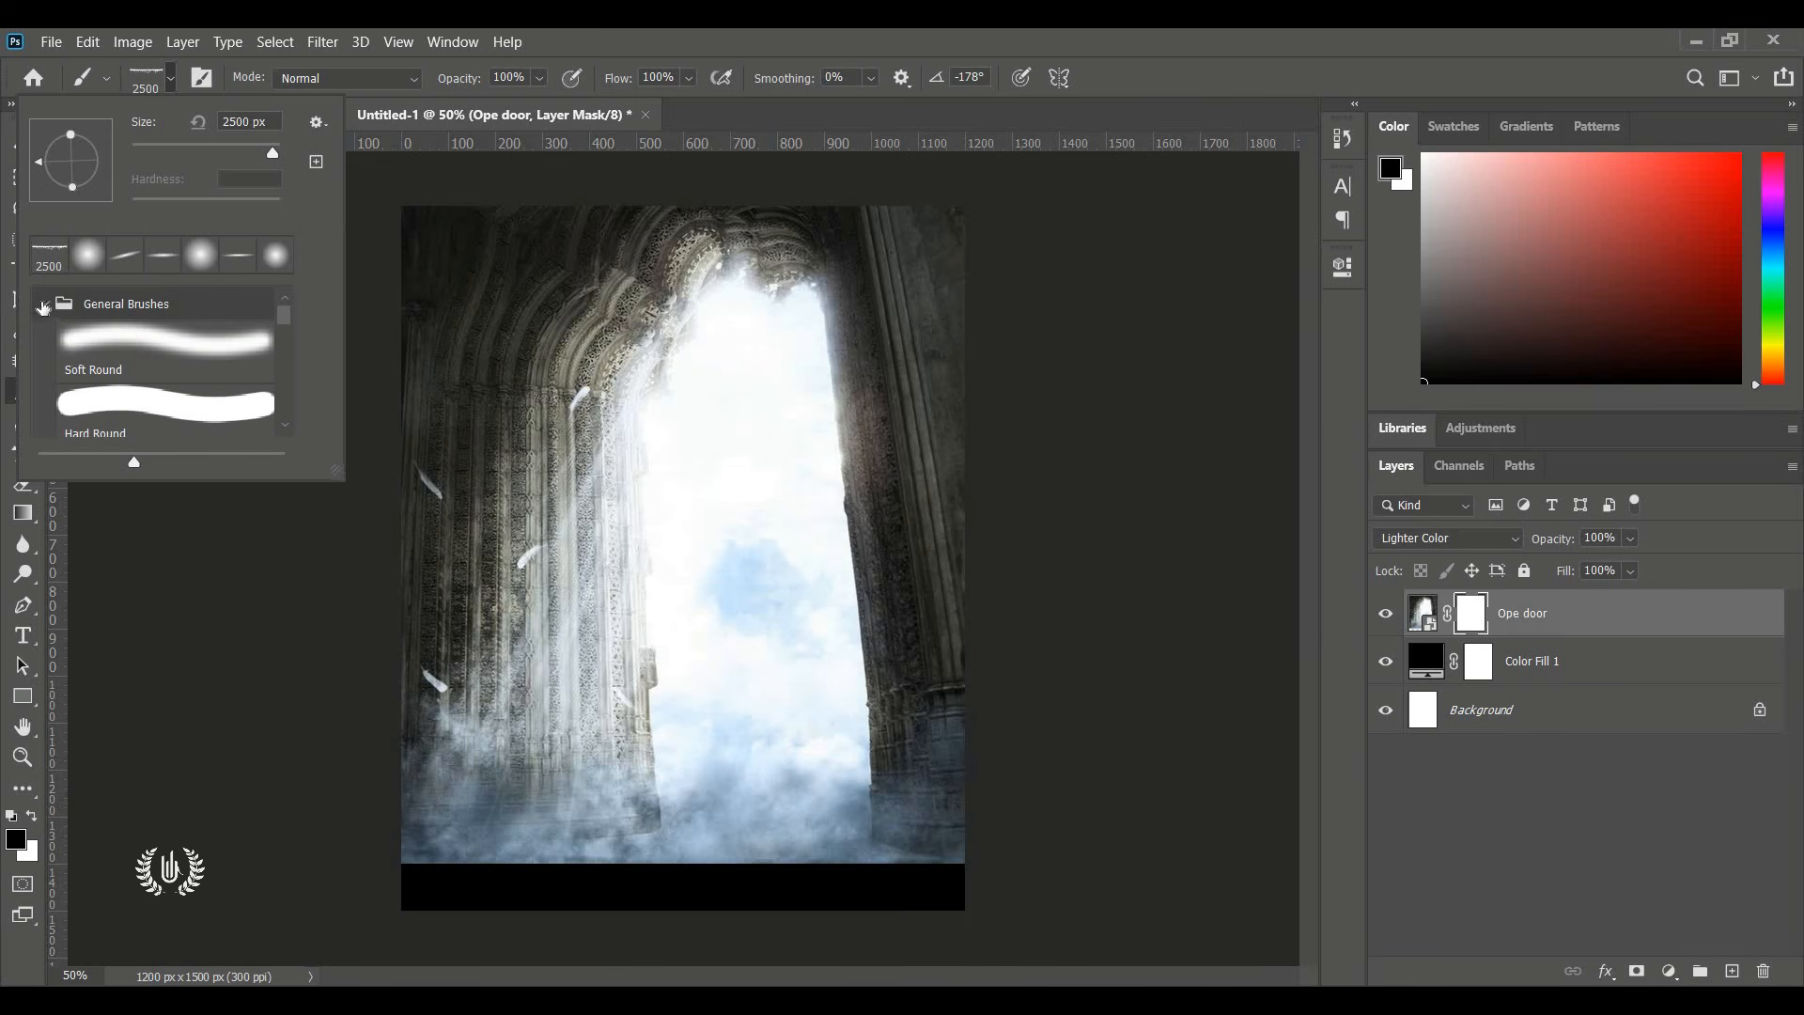
click(44, 304)
click(44, 305)
click(218, 351)
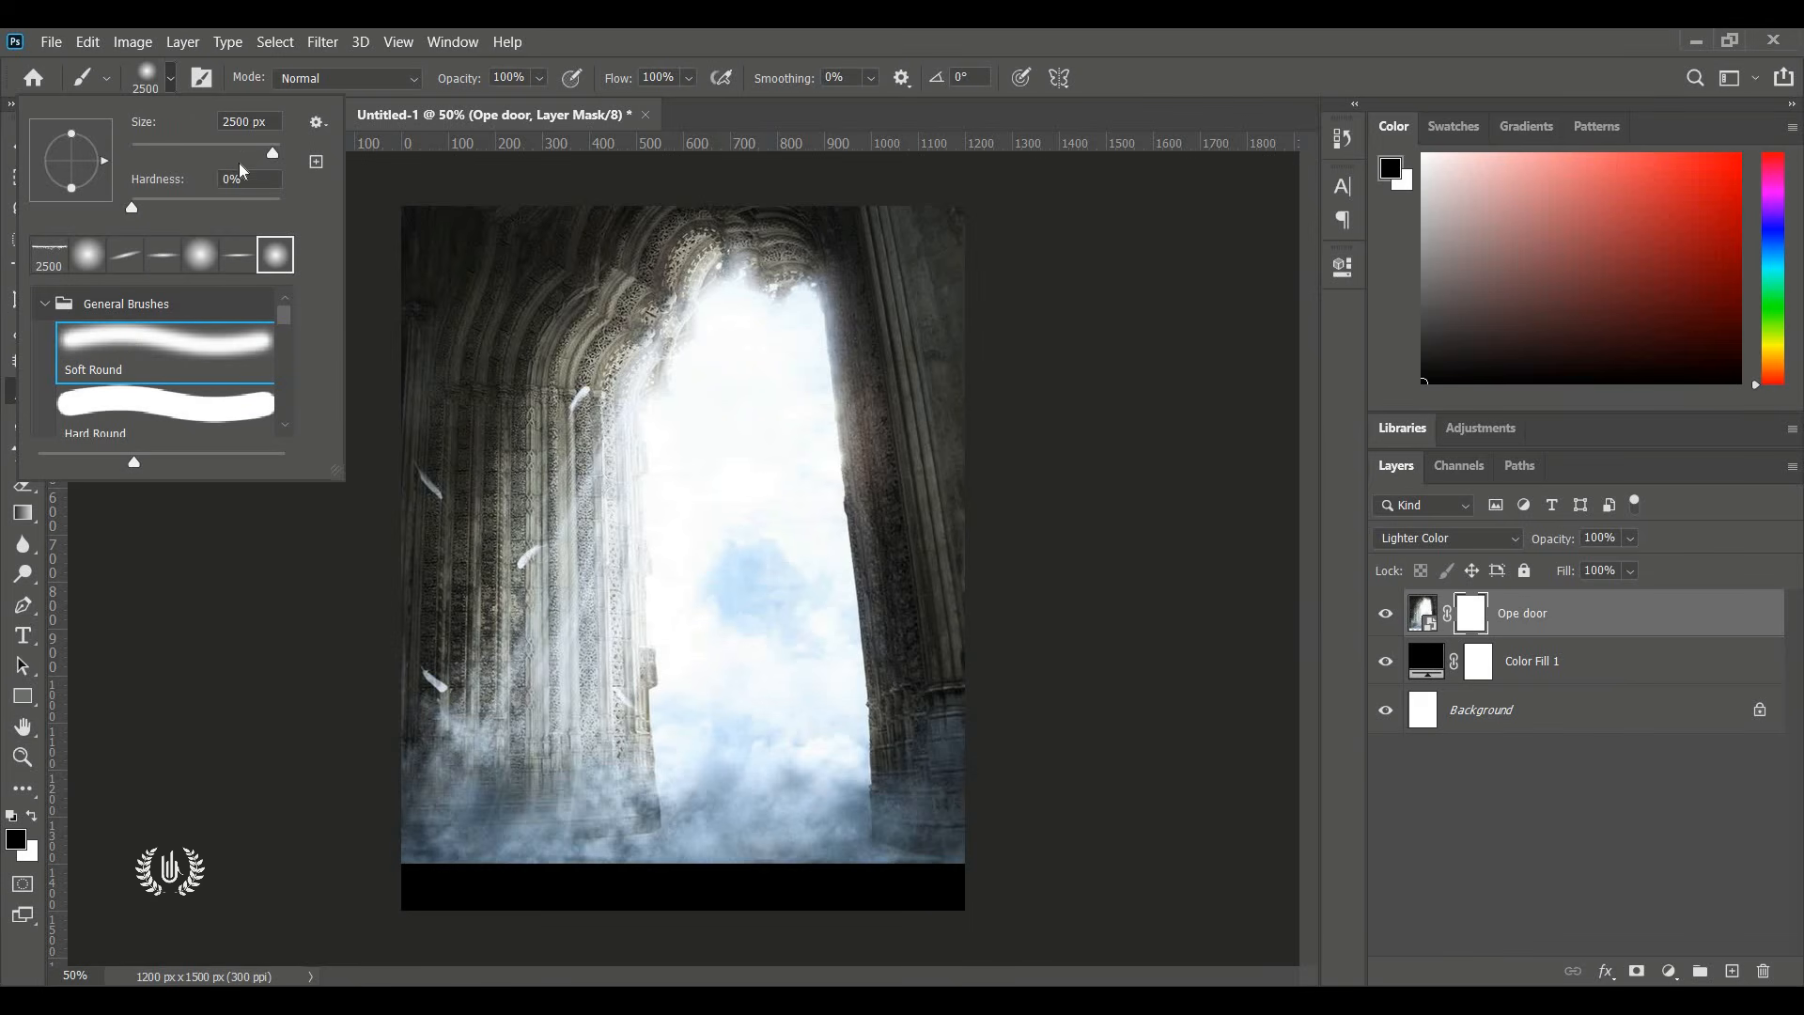
Paint black across the lower part of the Ope door mask with a 1000 px brush to fade the image's bottom into black.
drag(239, 162, 261, 158)
drag(264, 174, 268, 156)
key(Return)
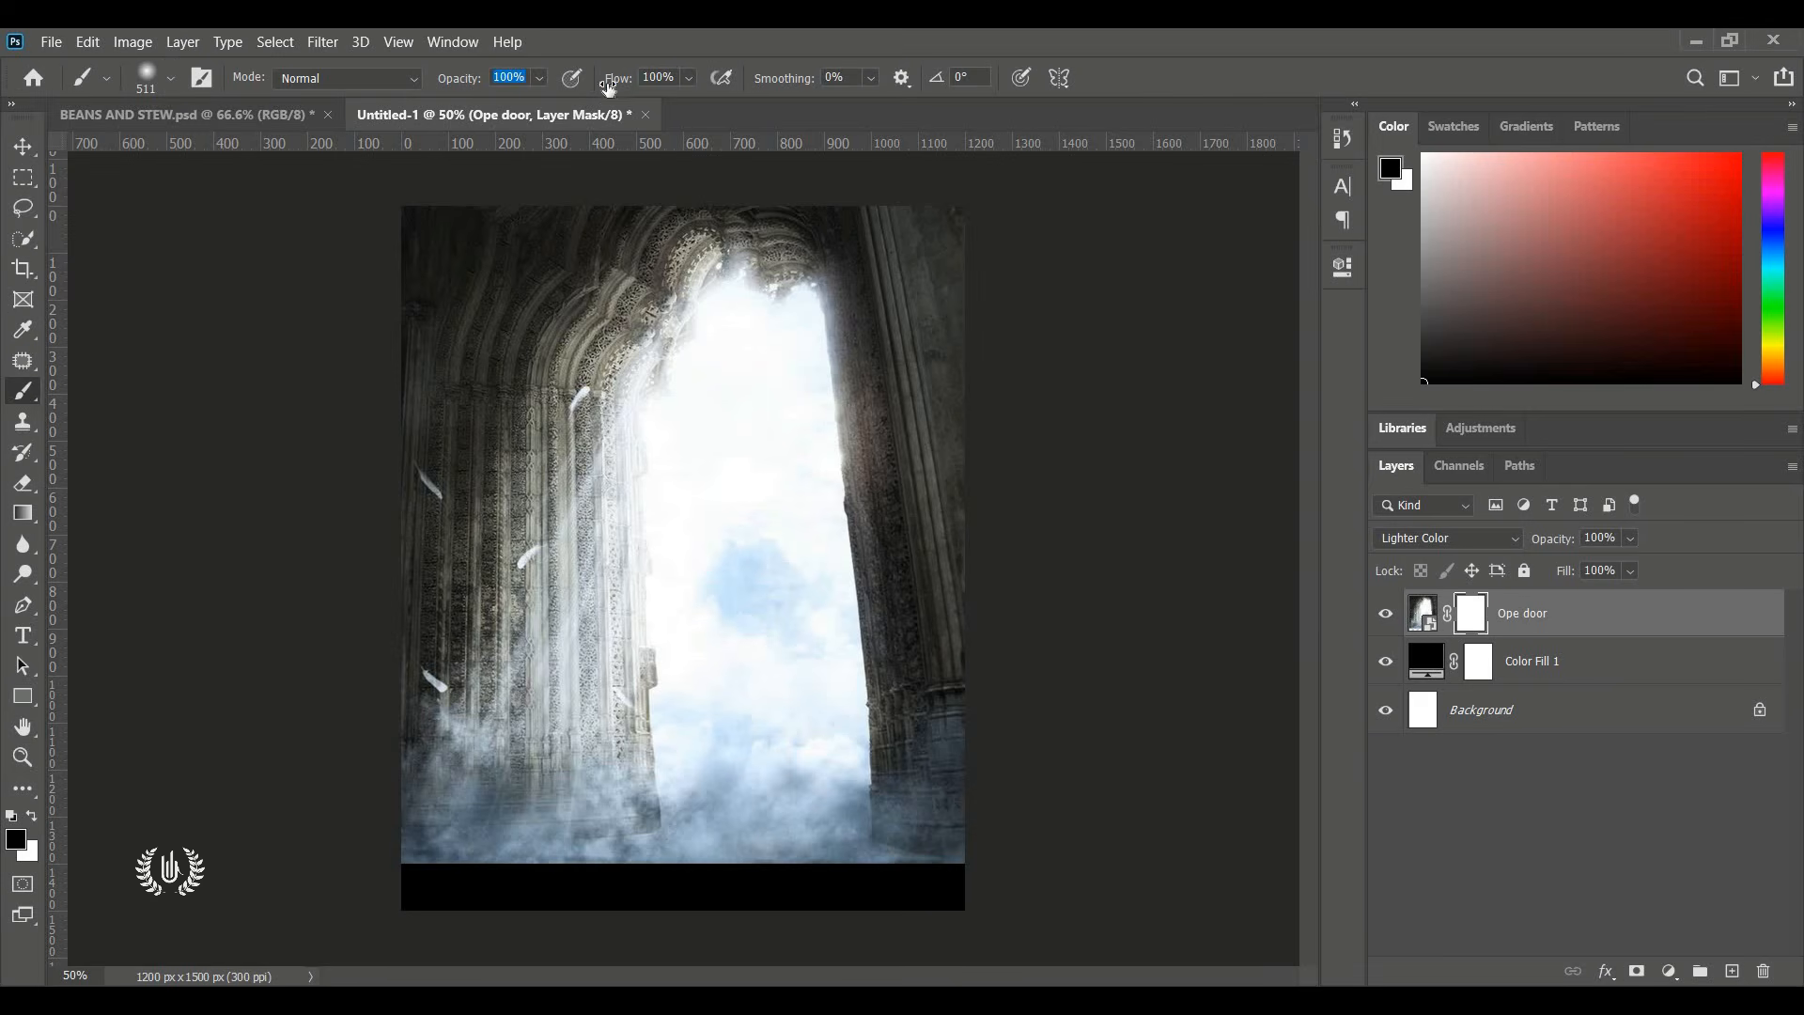
key(Return)
drag(1081, 780, 714, 827)
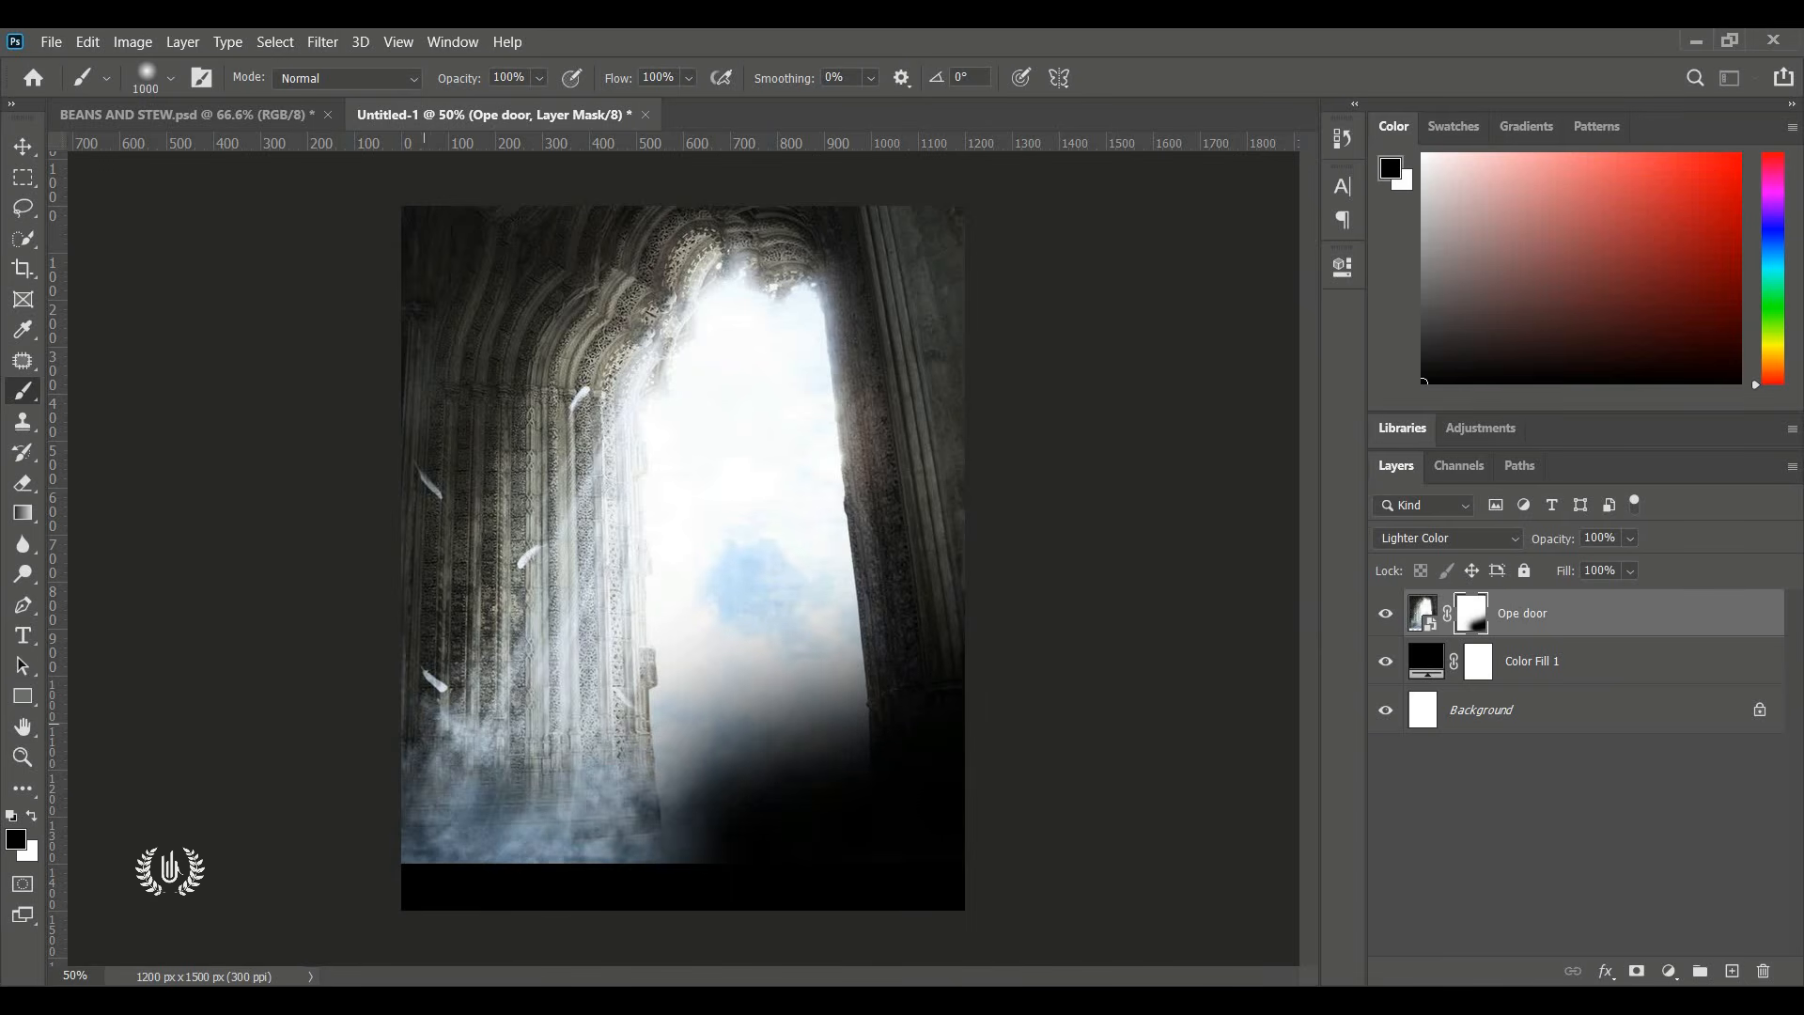
mouse_move(421, 747)
mouse_down()
mouse_move(410, 768)
mouse_move(918, 780)
mouse_up()
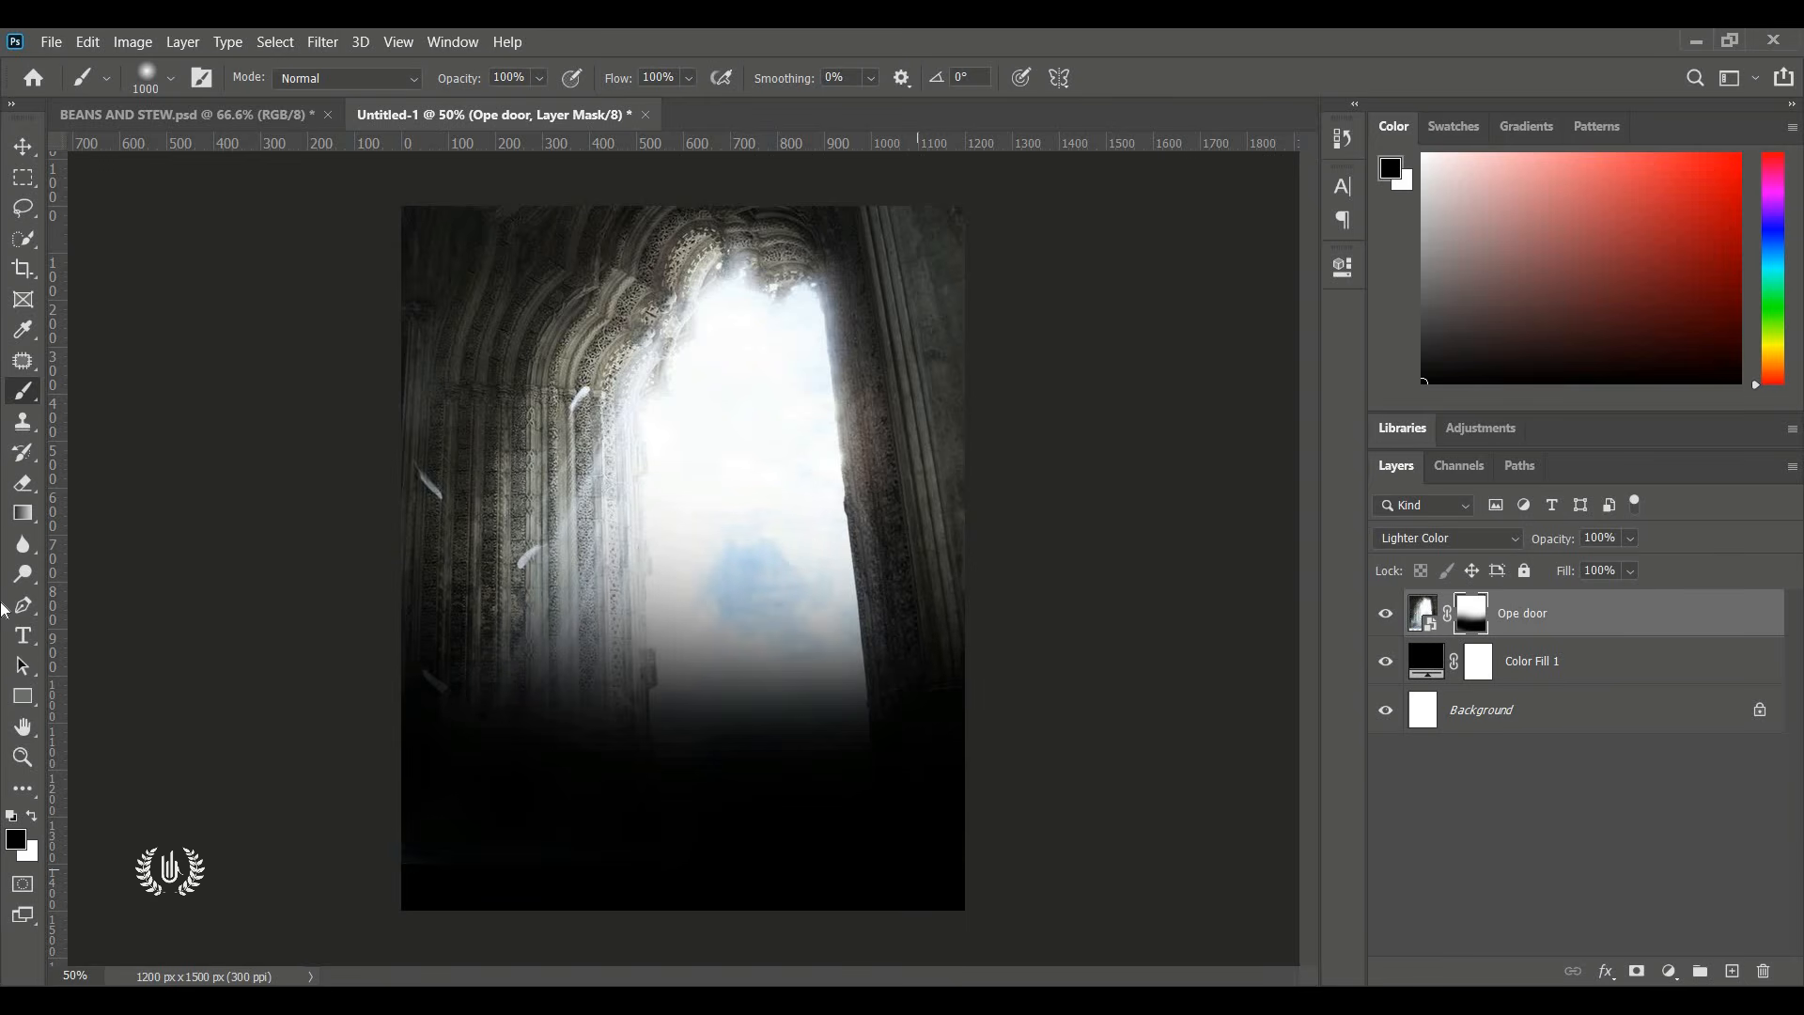
Place the fire splash image over the upper part of the doorway and set its blend mode to Screen.
click(22, 146)
click(1201, 498)
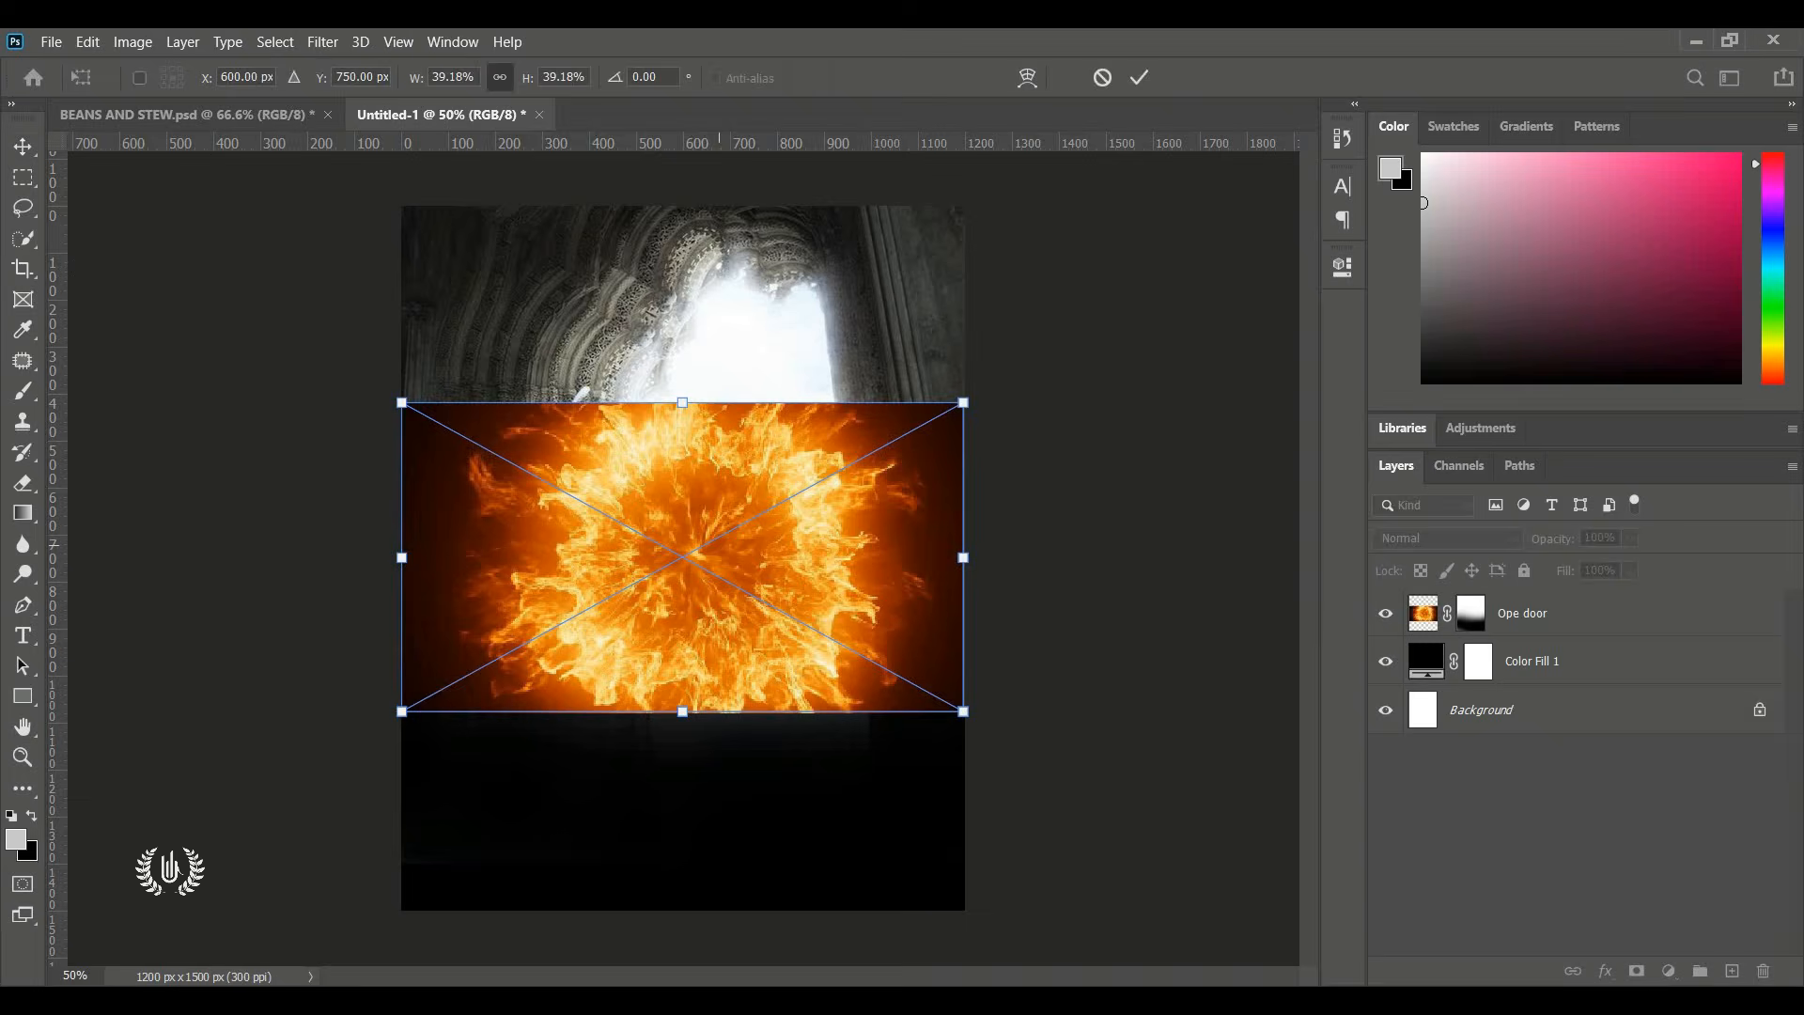
drag(712, 460, 709, 360)
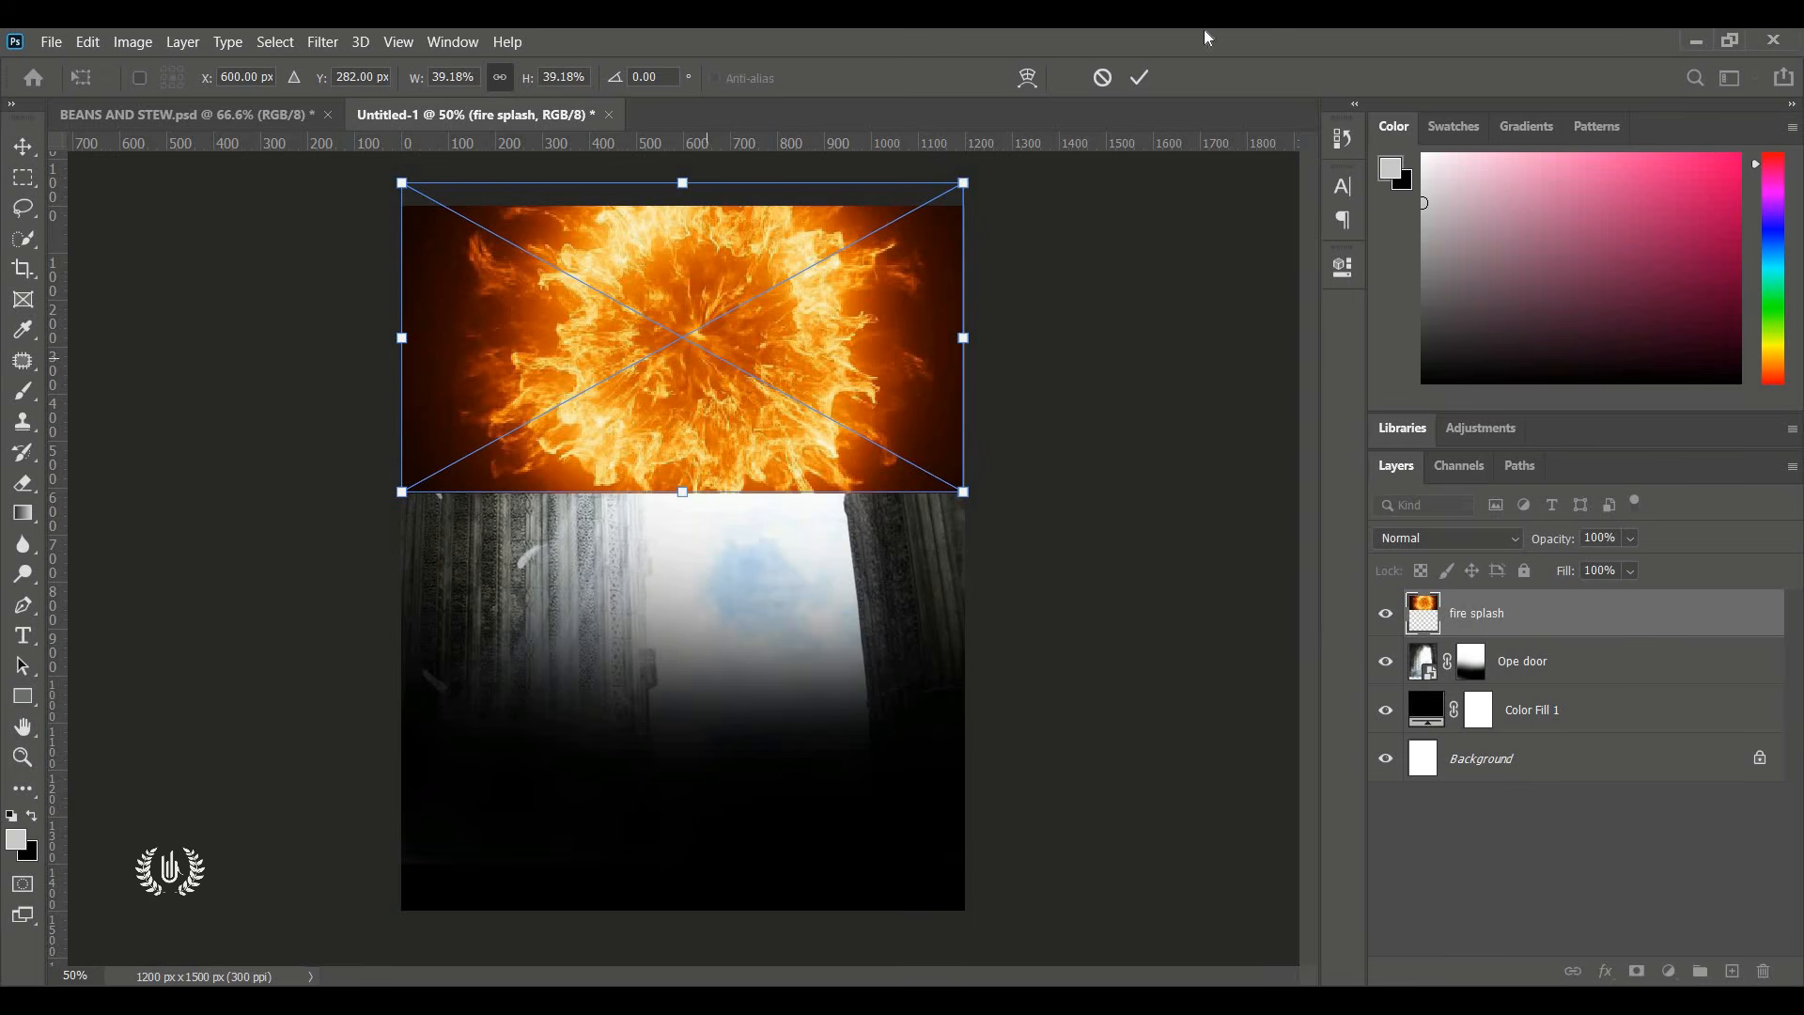
click(1143, 77)
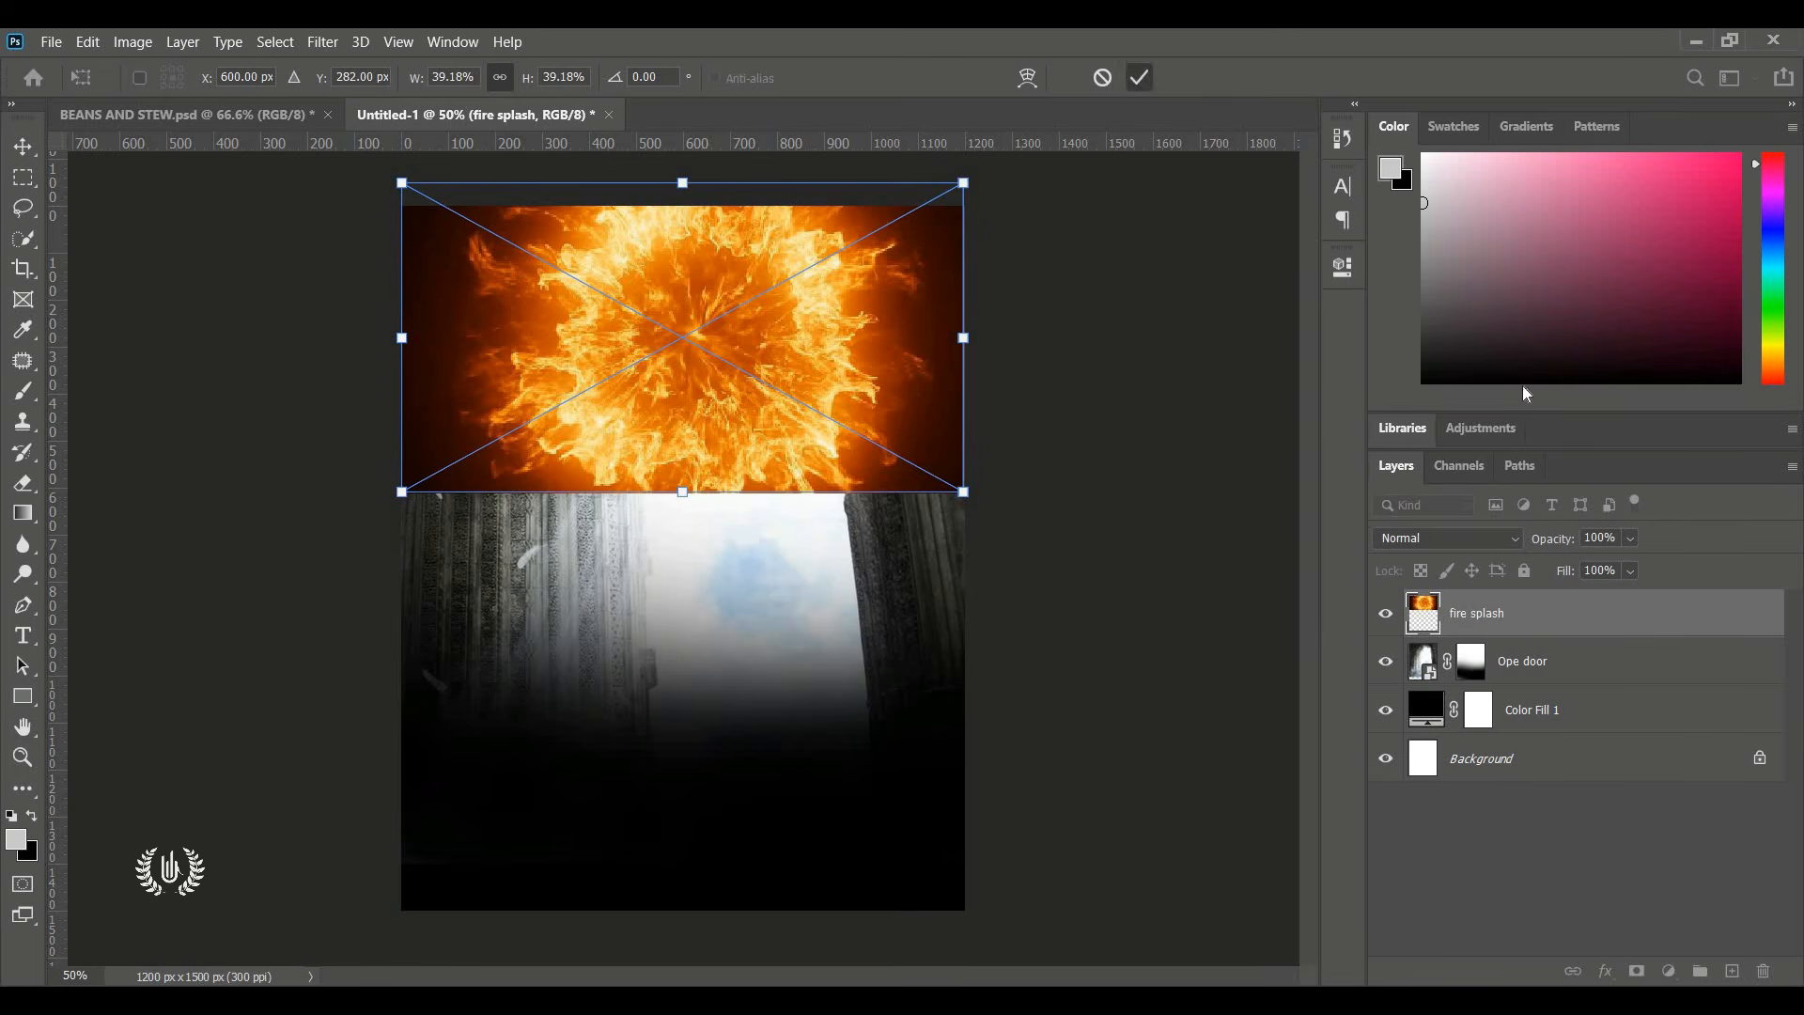
click(1483, 539)
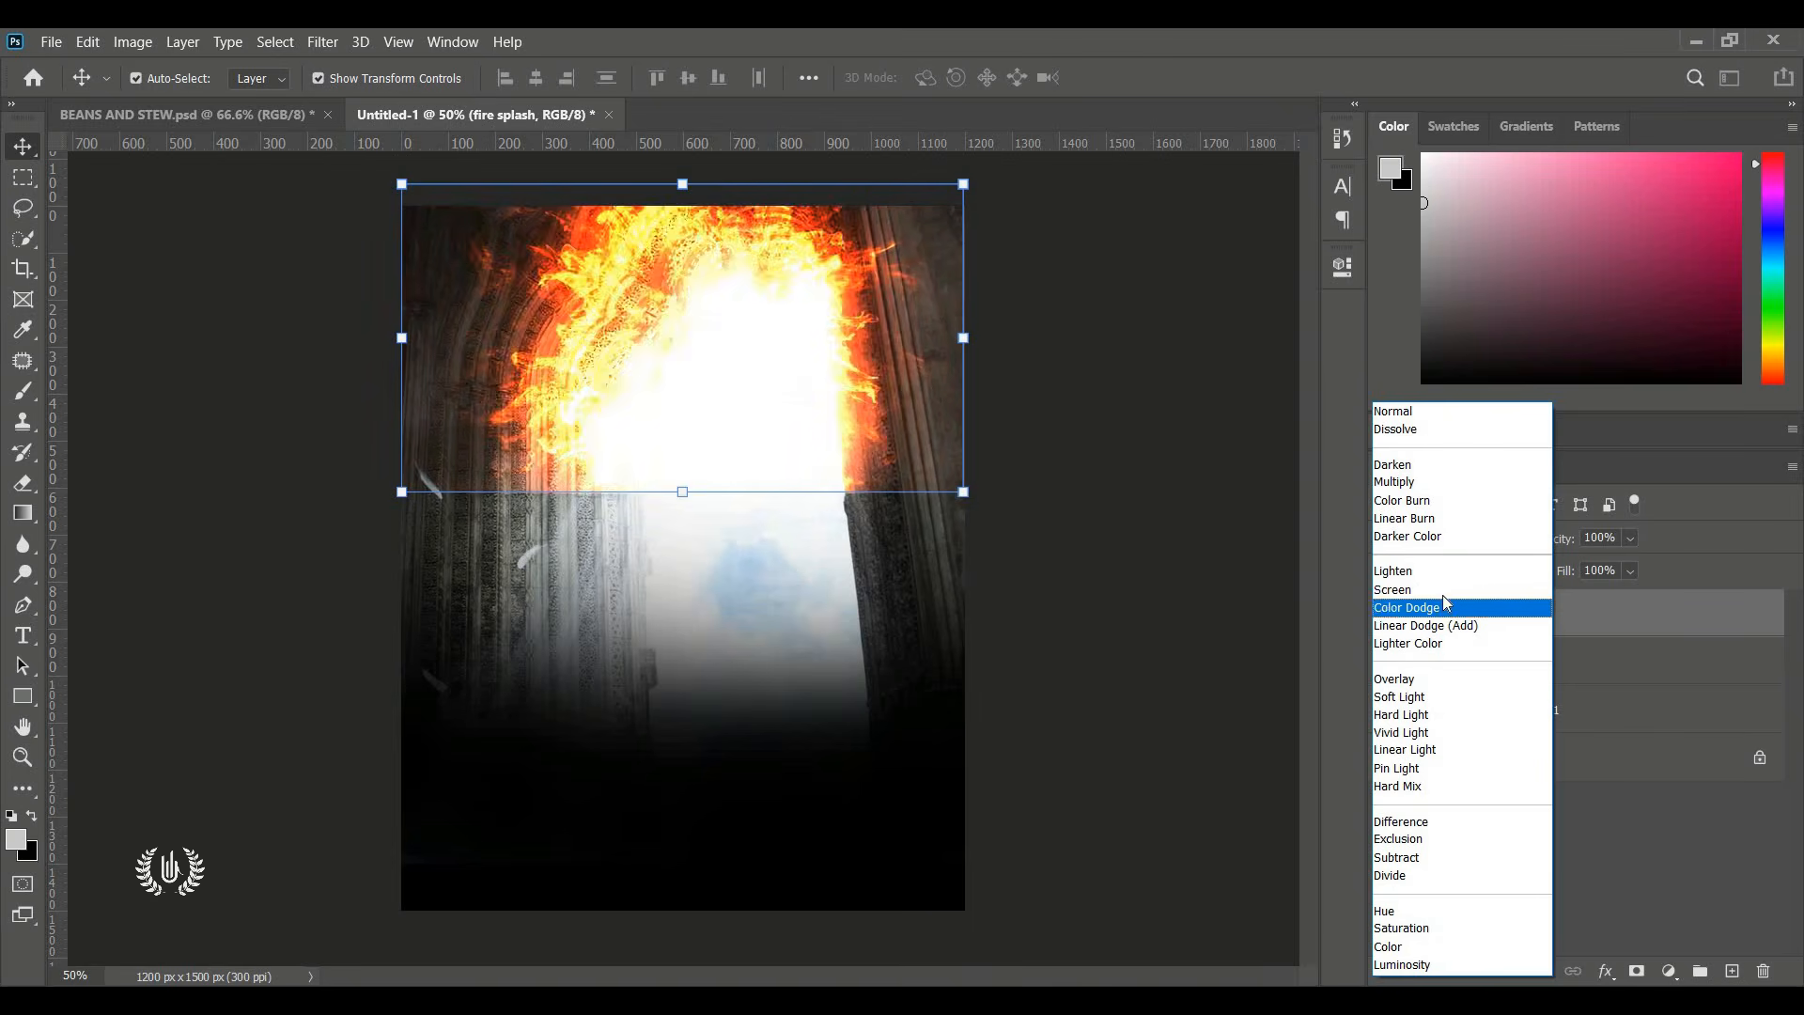
click(1445, 593)
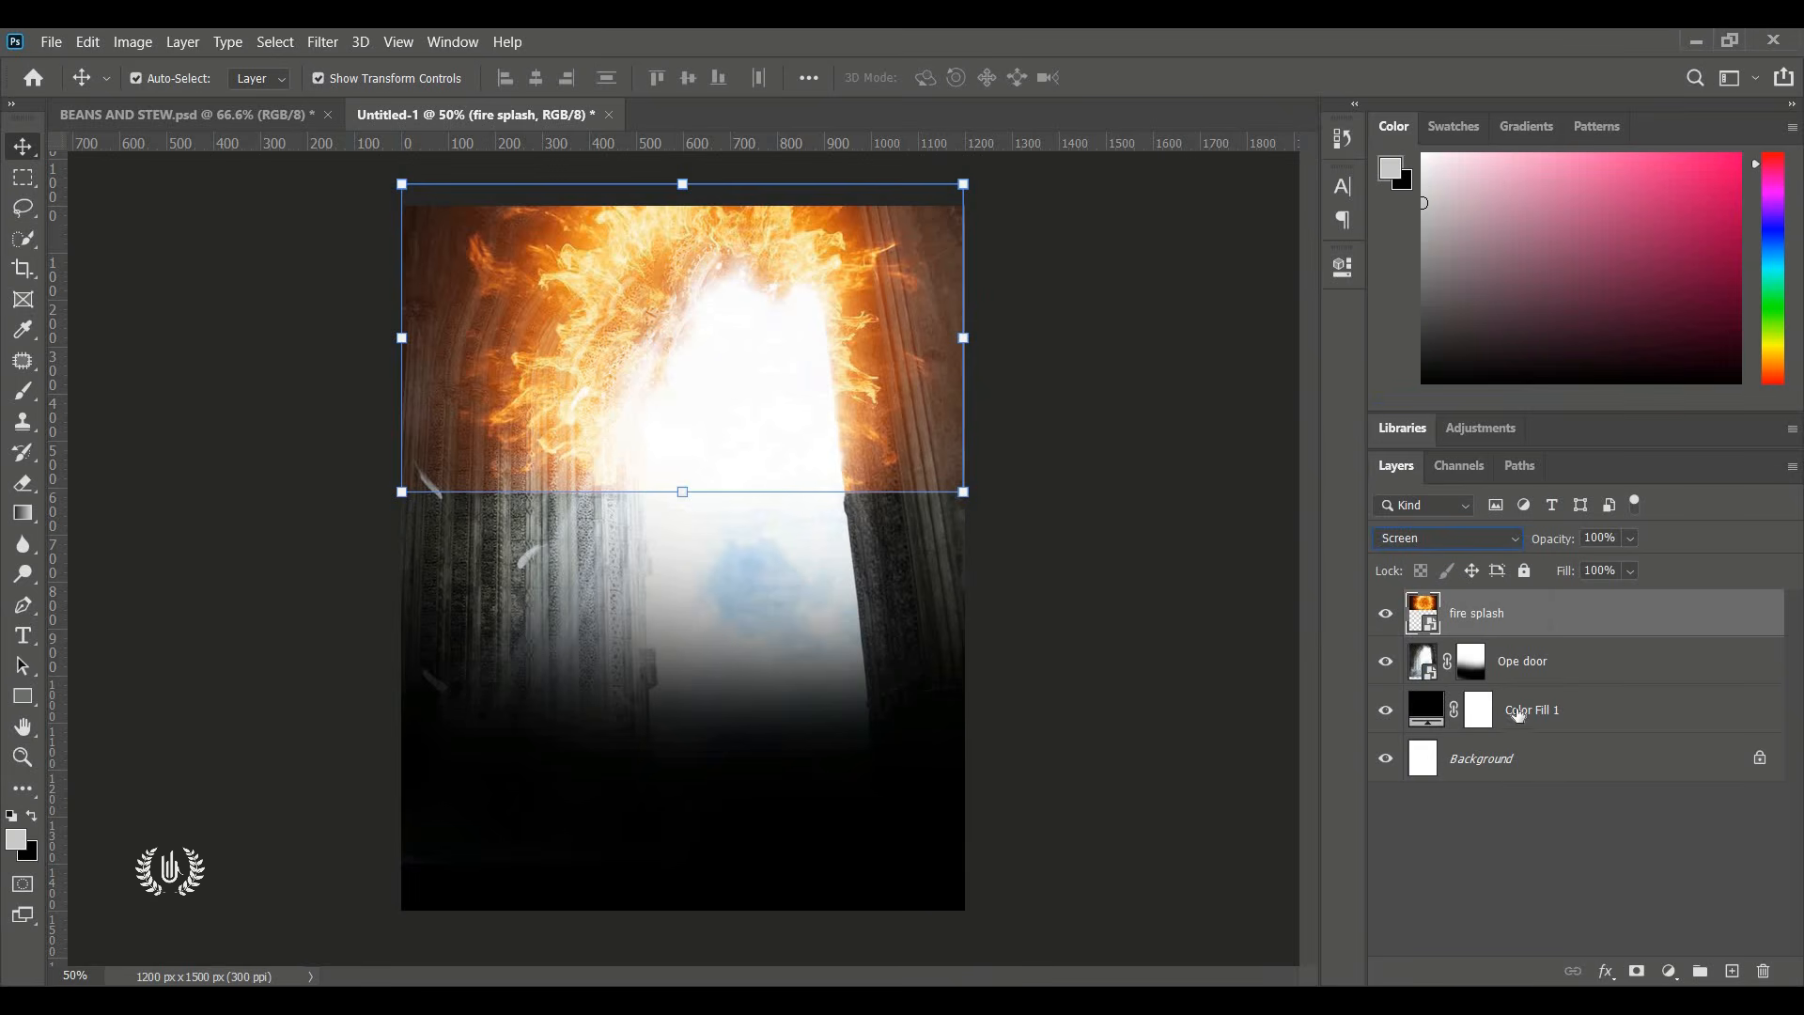
Add a Hue/Saturation adjustment layer clipped to the fire splash layer and compare the canvas with the fire hidden and shown.
click(1670, 971)
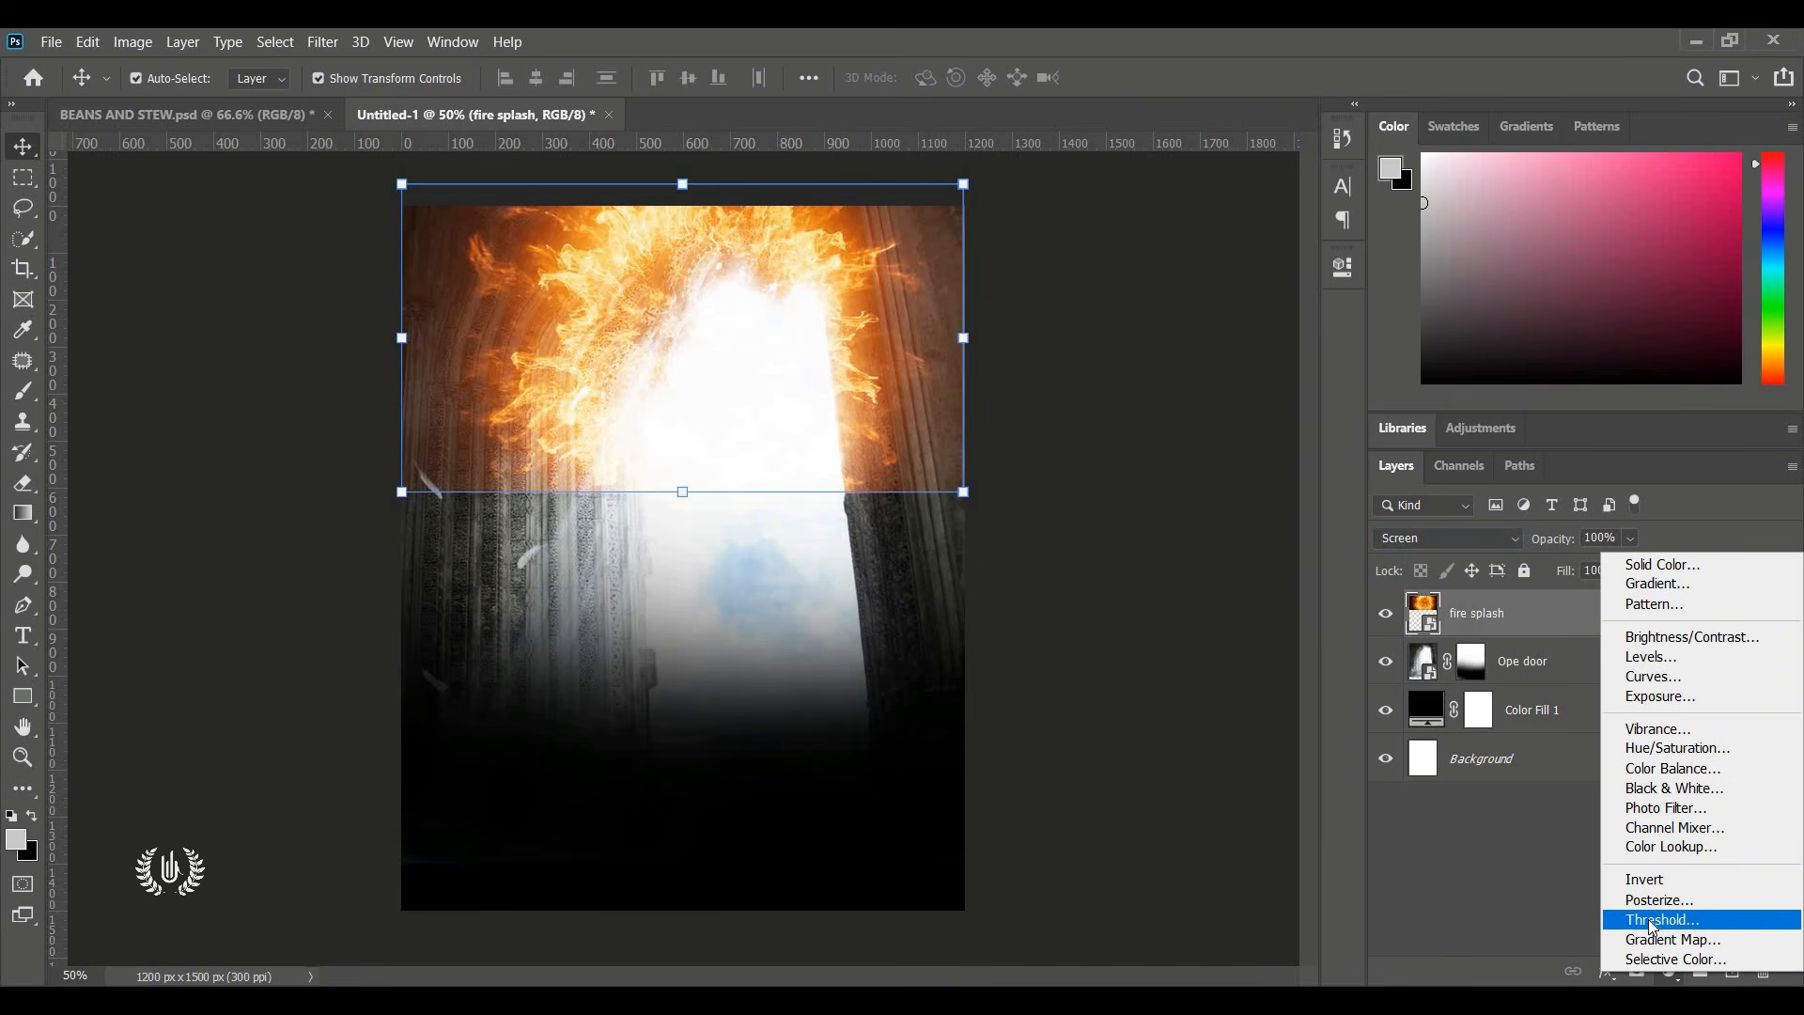
click(1679, 750)
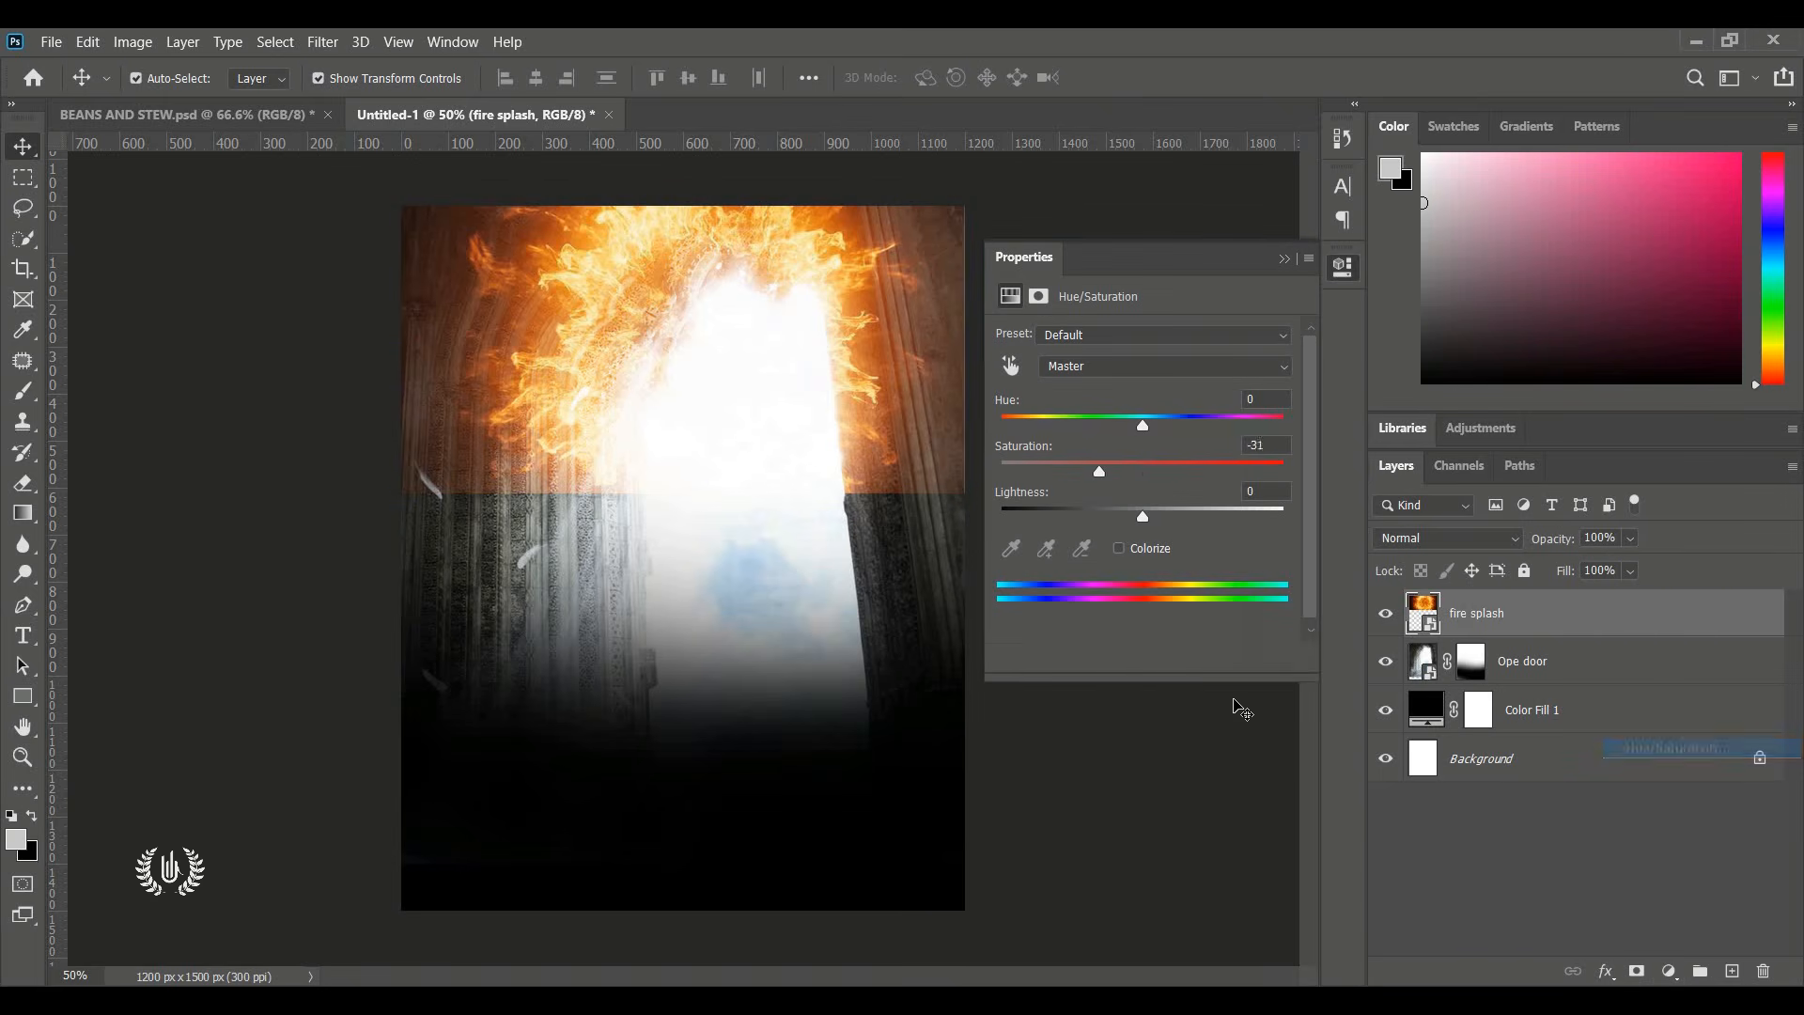
click(1144, 660)
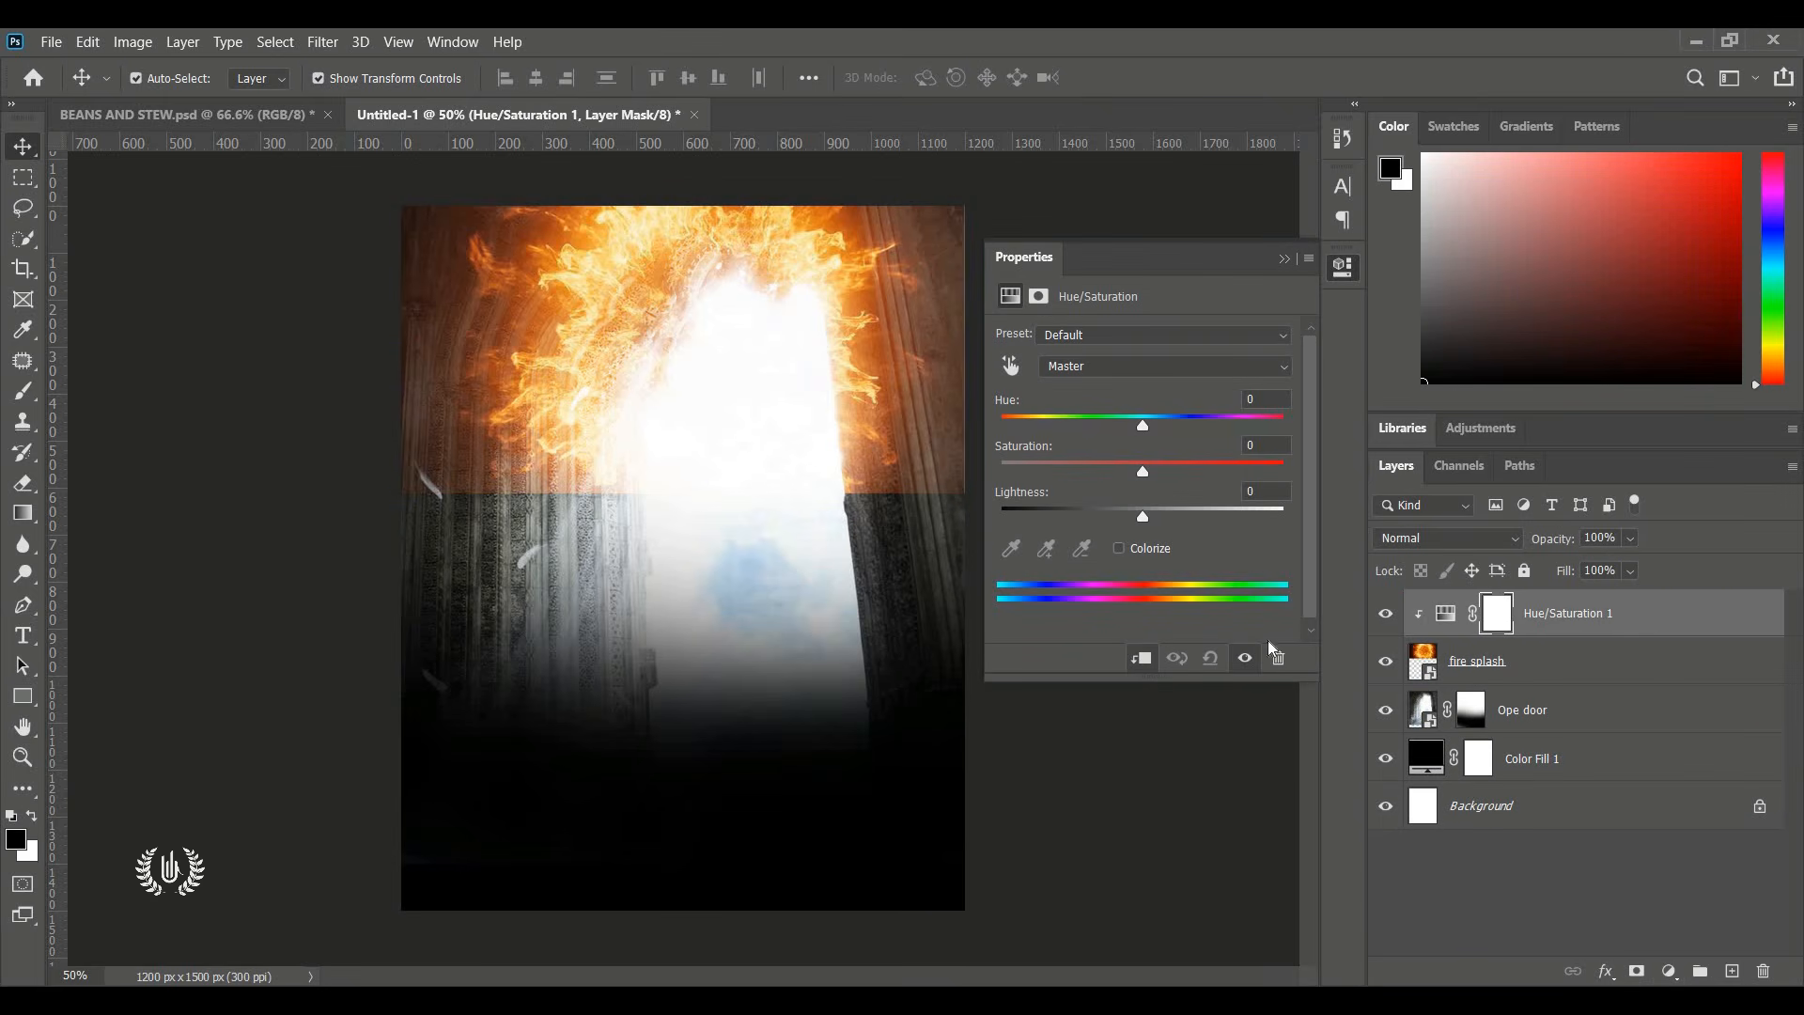
click(1387, 661)
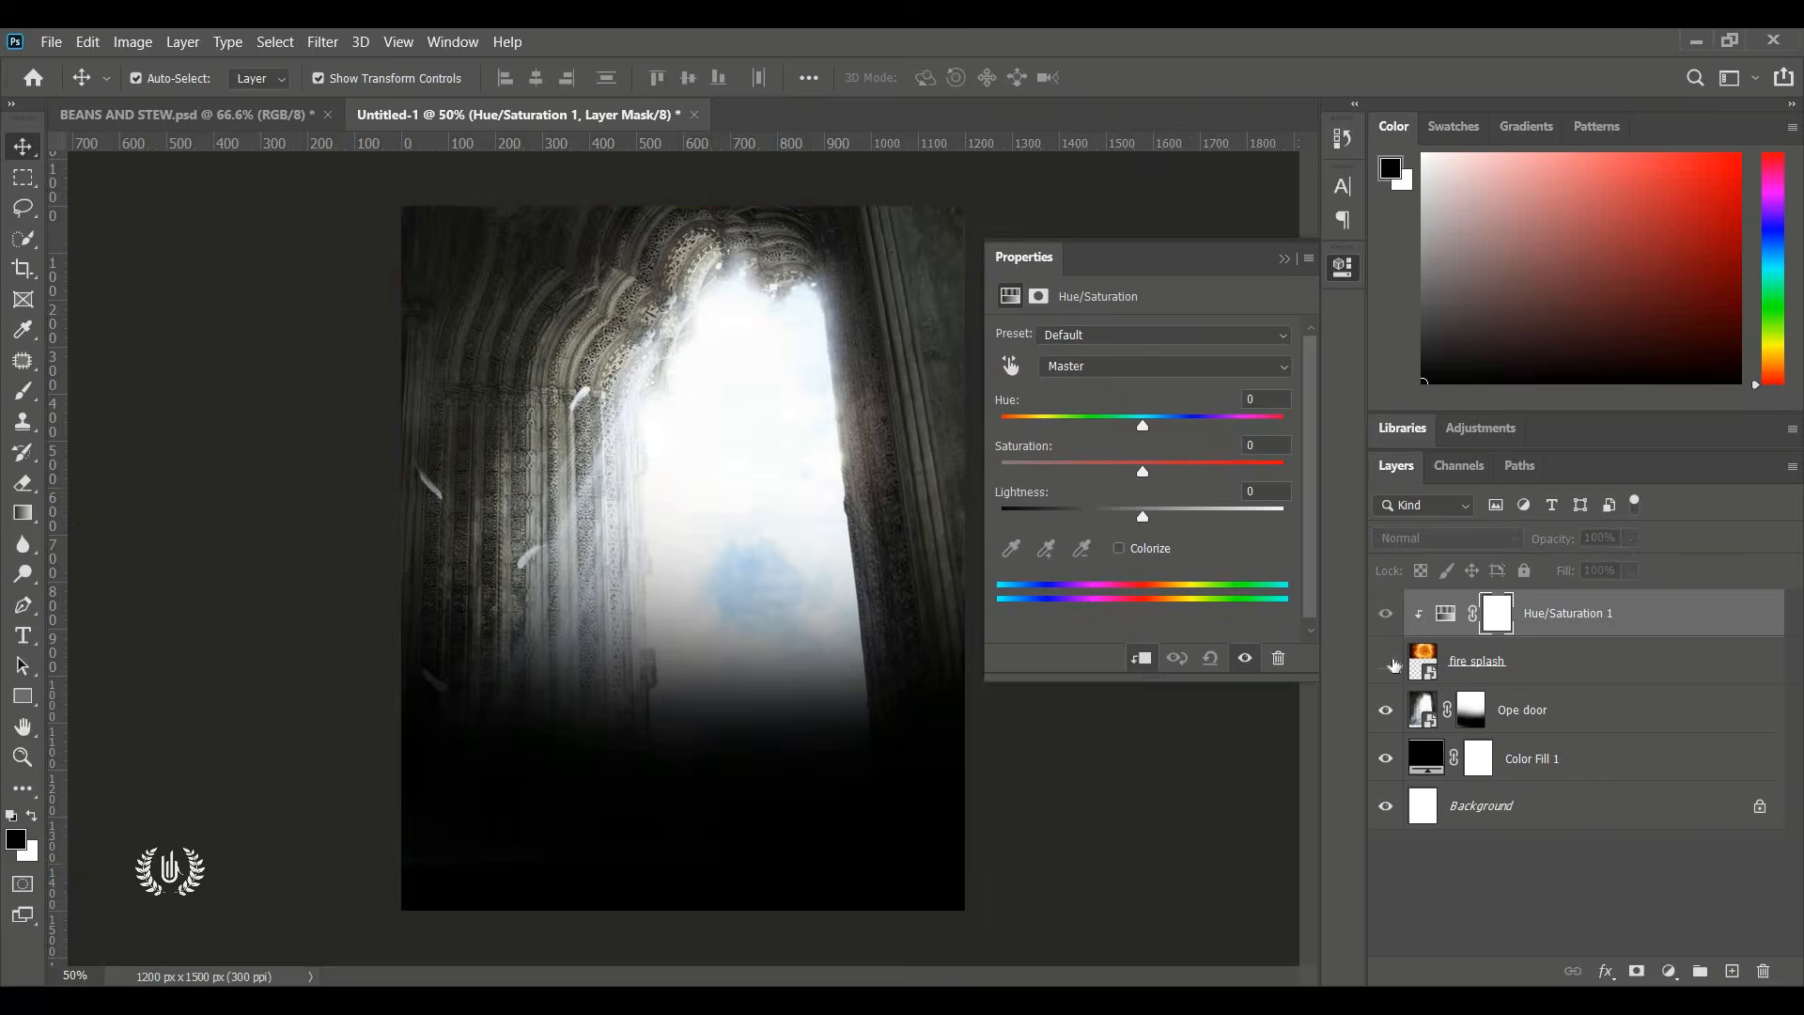
click(1387, 662)
Set the saturation of the fire splash layer's Hue/Saturation adjustment to -46 to mute the flames.
mouse_move(1217, 470)
mouse_down()
mouse_move(1309, 467)
mouse_move(1219, 470)
mouse_up()
click(1055, 467)
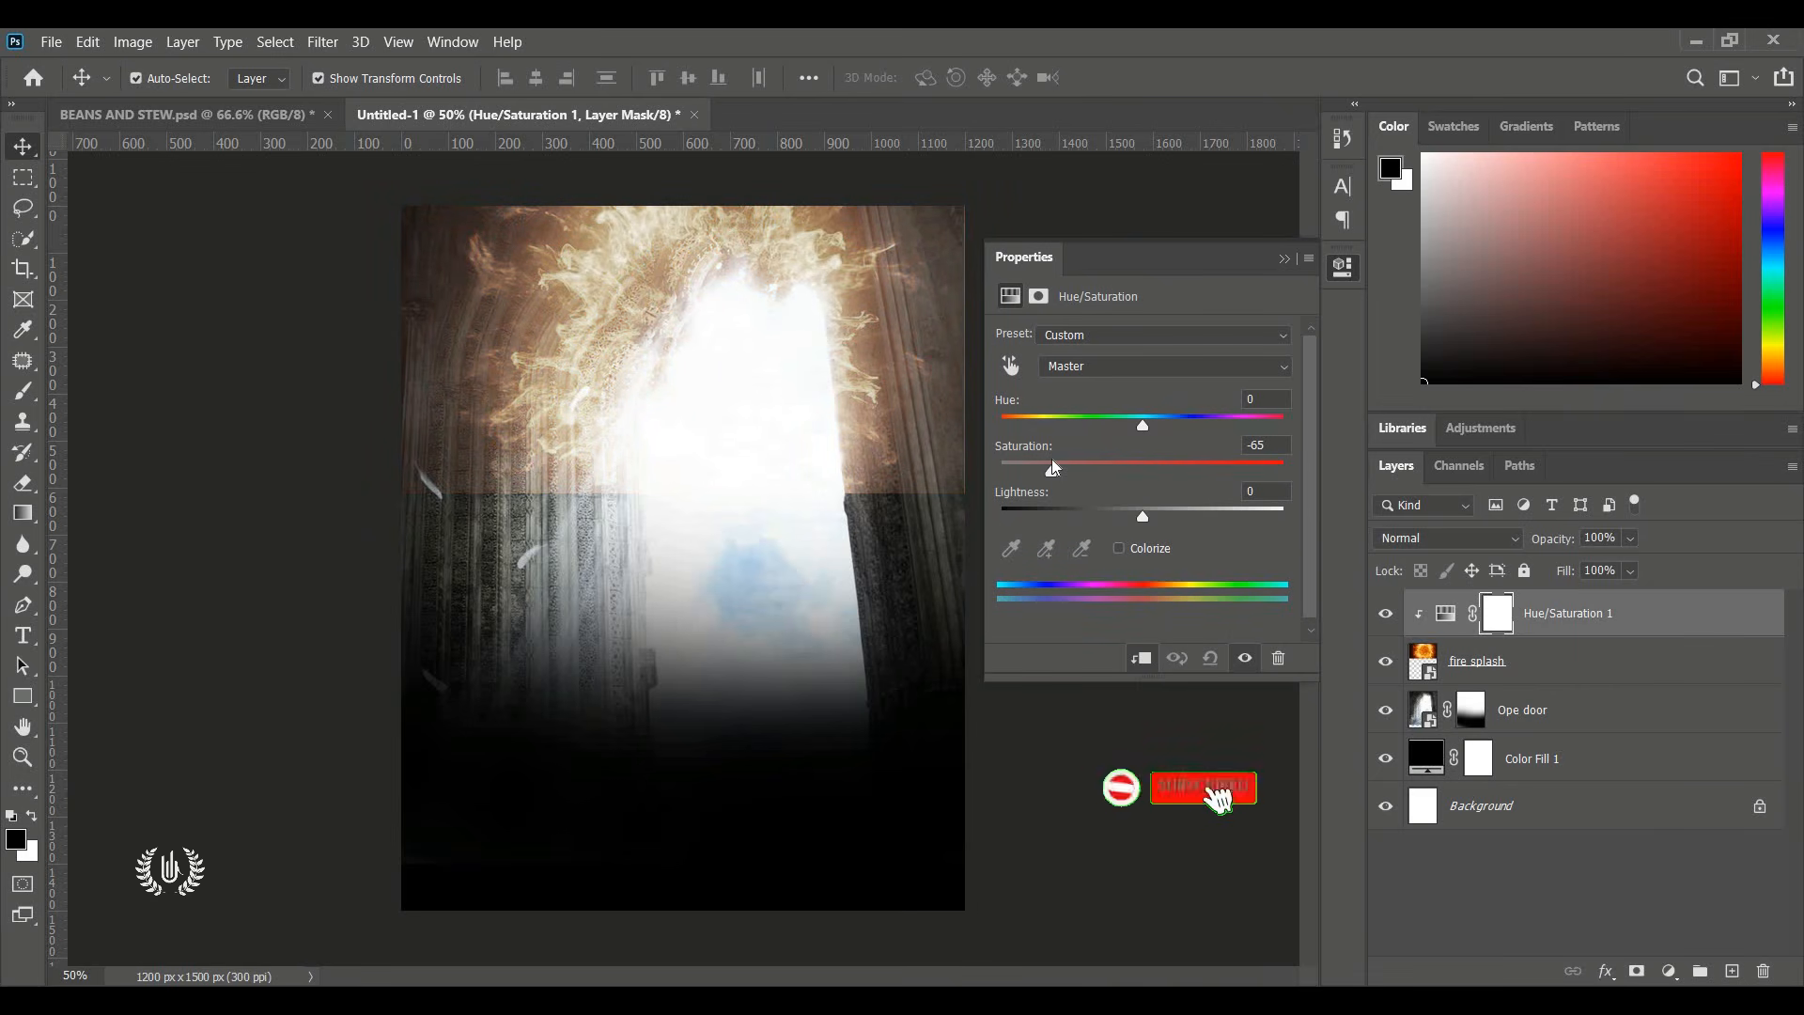
click(1096, 470)
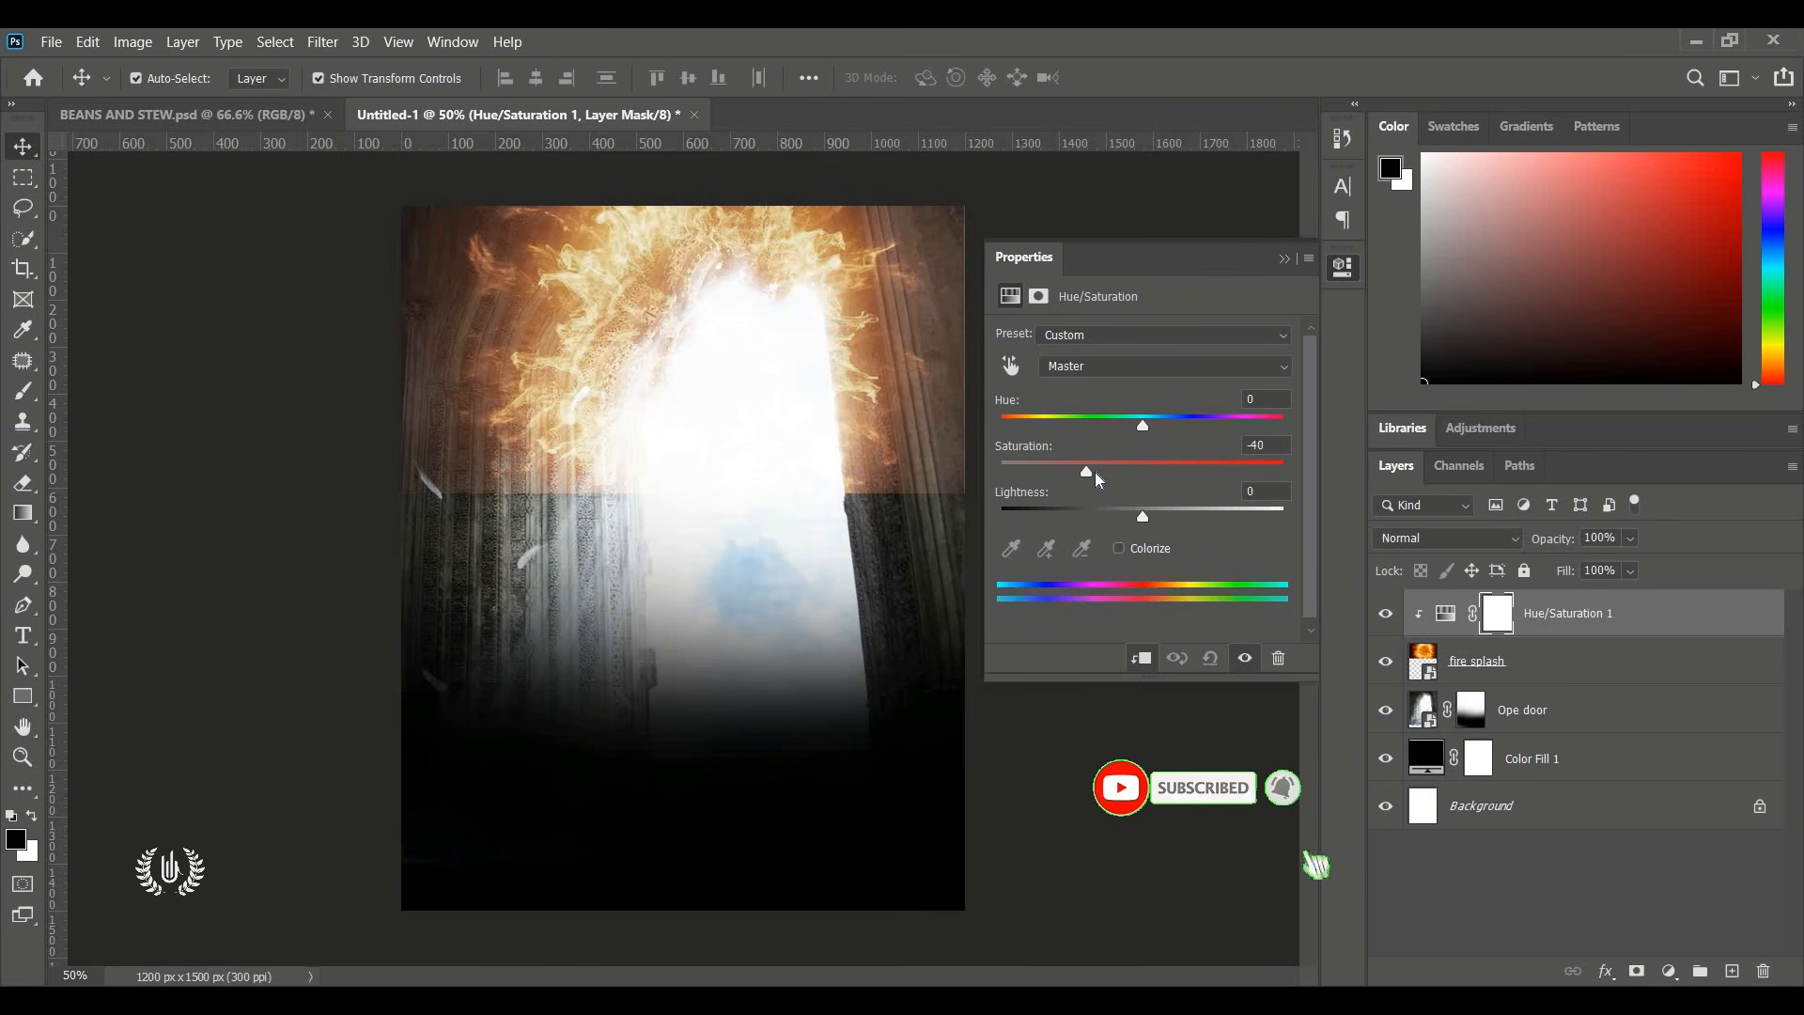
click(1097, 462)
drag(1095, 470, 1083, 471)
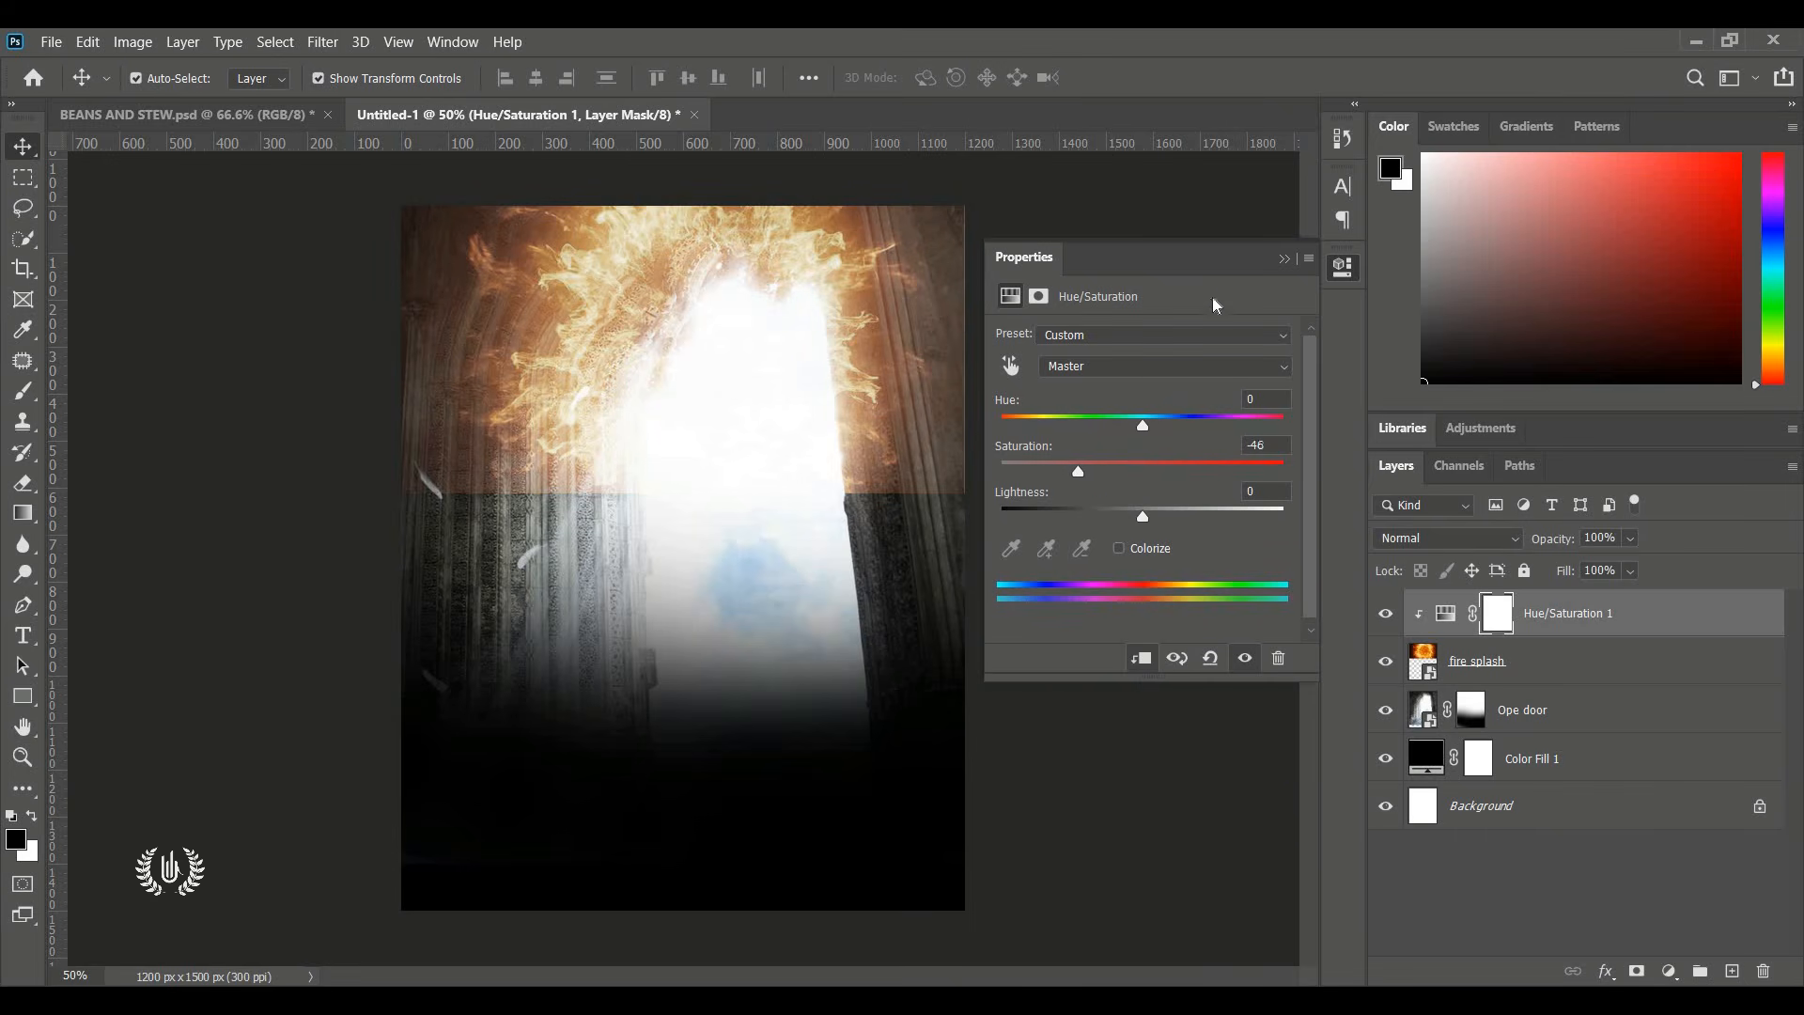
click(1286, 263)
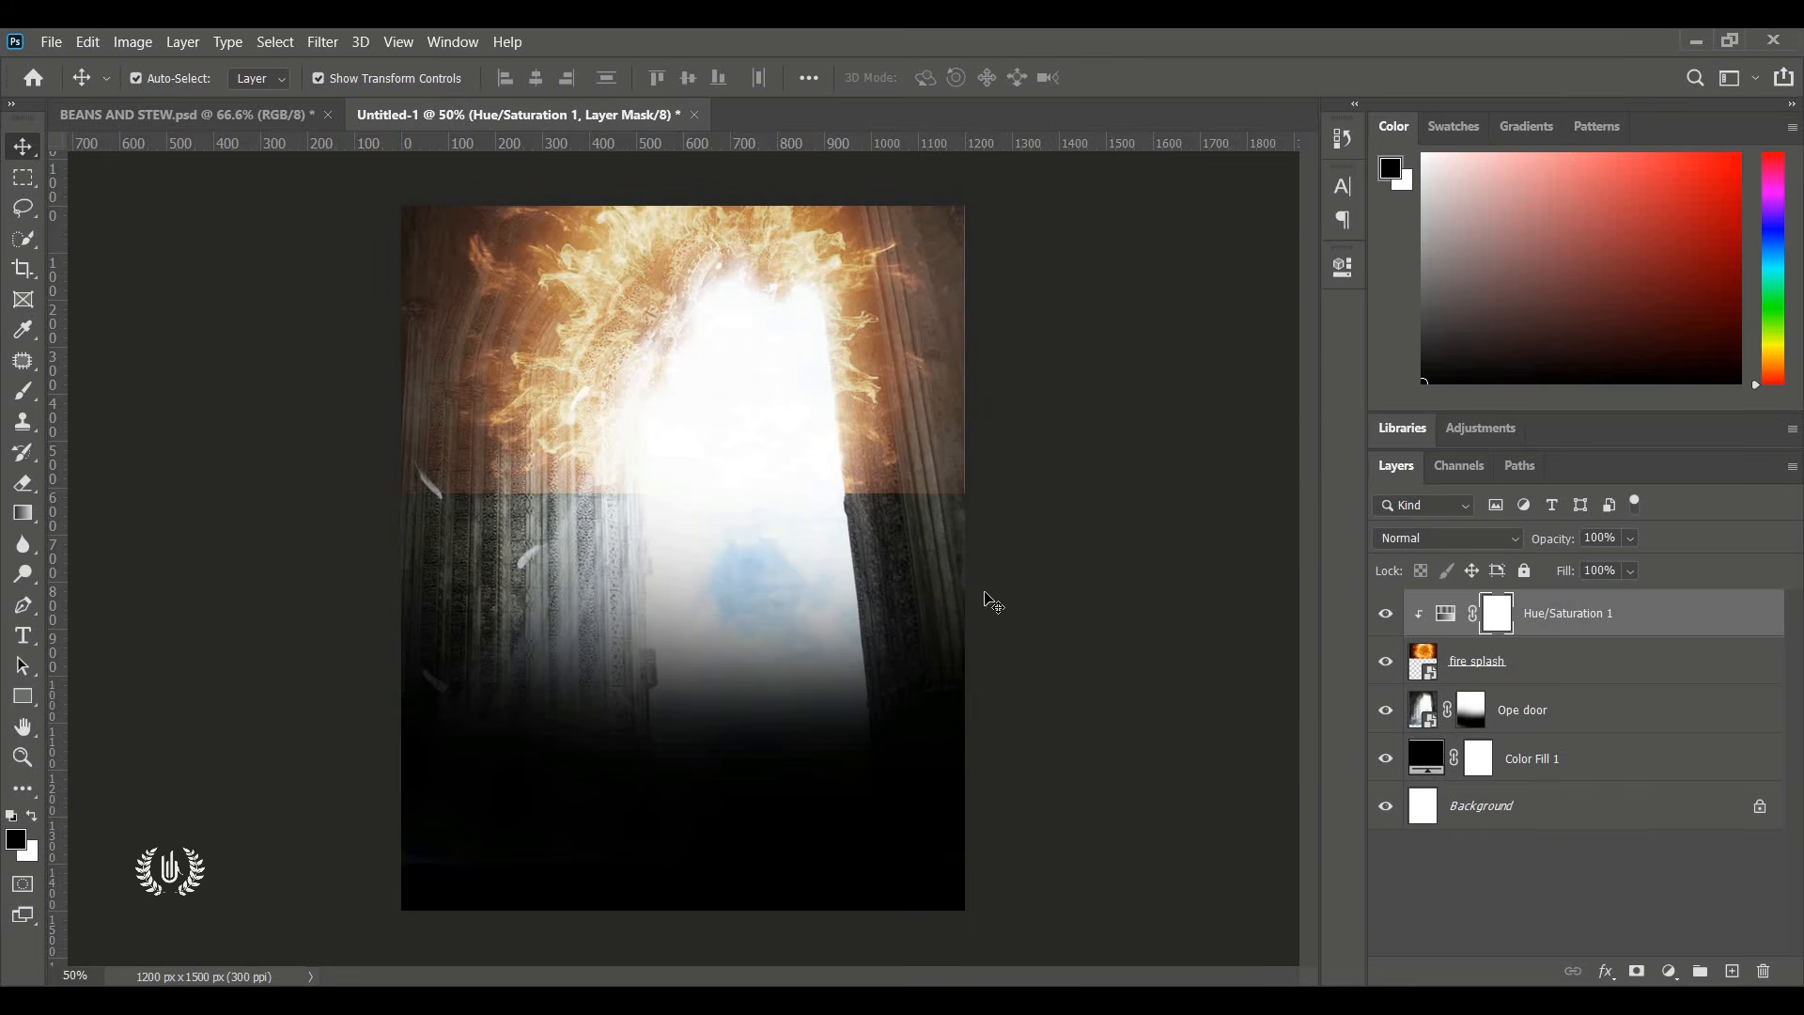
Add a layer mask to the fire splash layer and paint black along its lower edge with a 400 px soft brush to blend it.
click(33, 397)
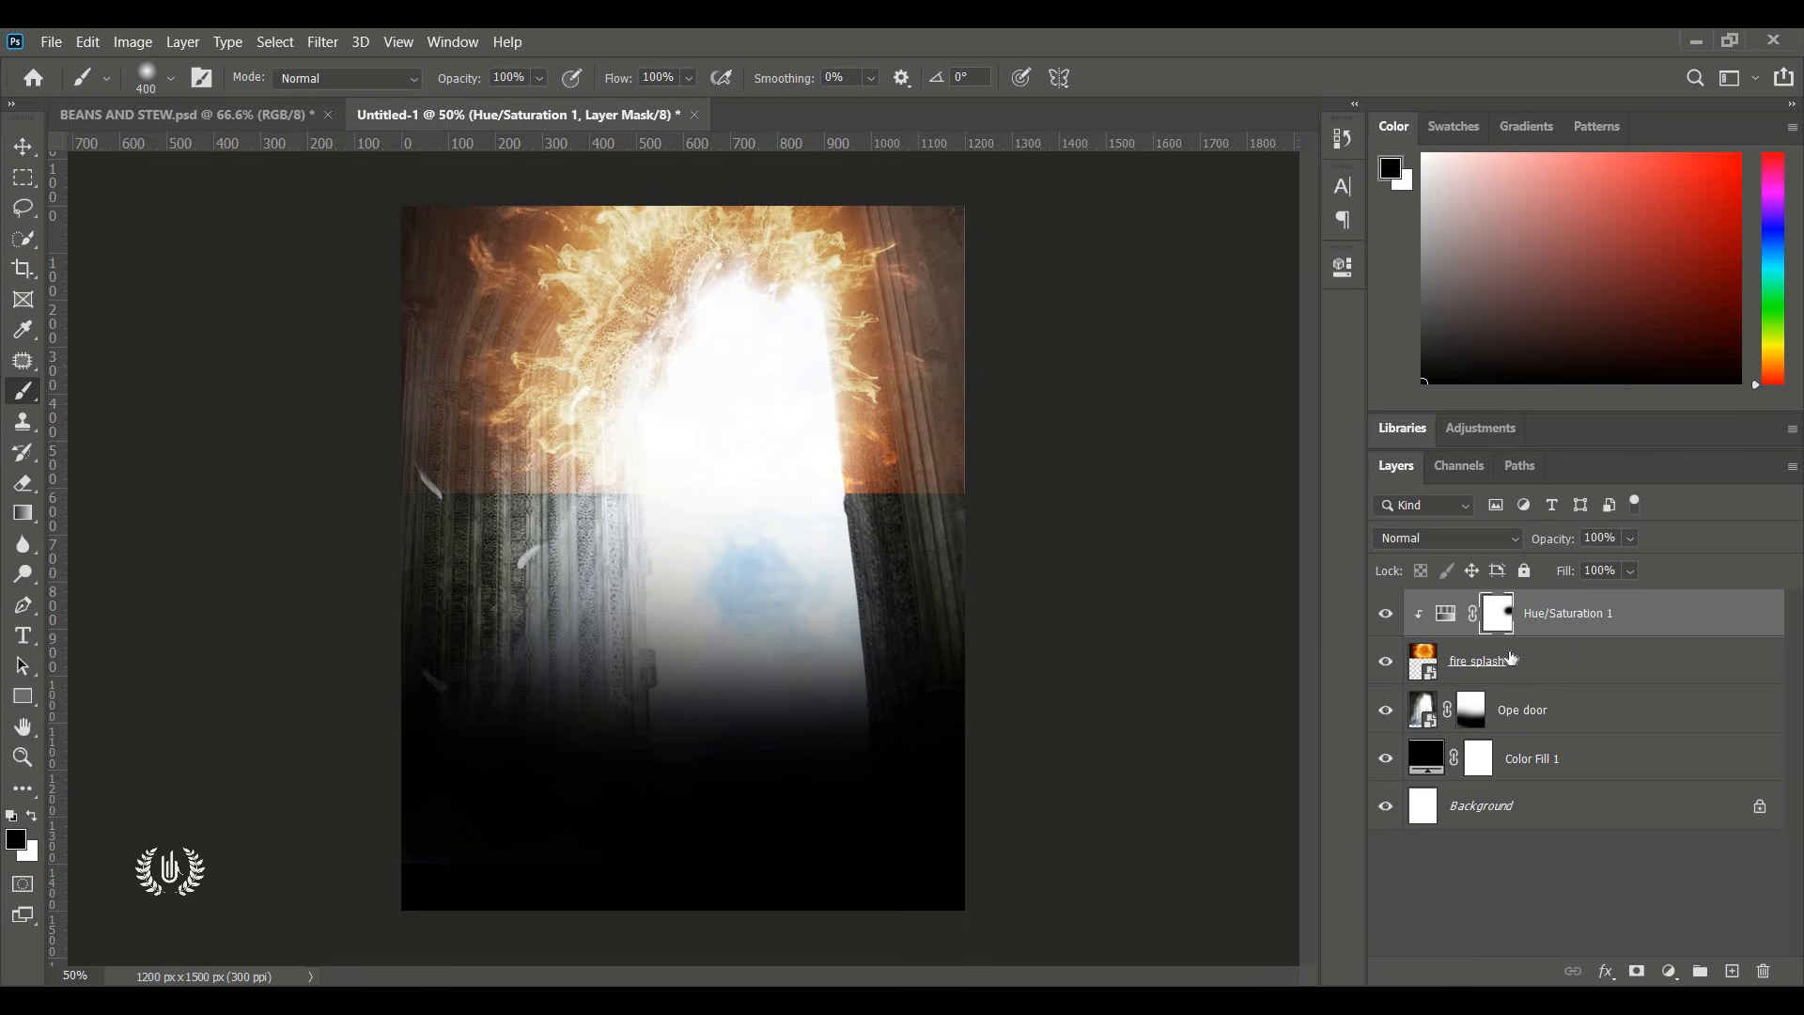
key(ctrl+z)
click(1520, 663)
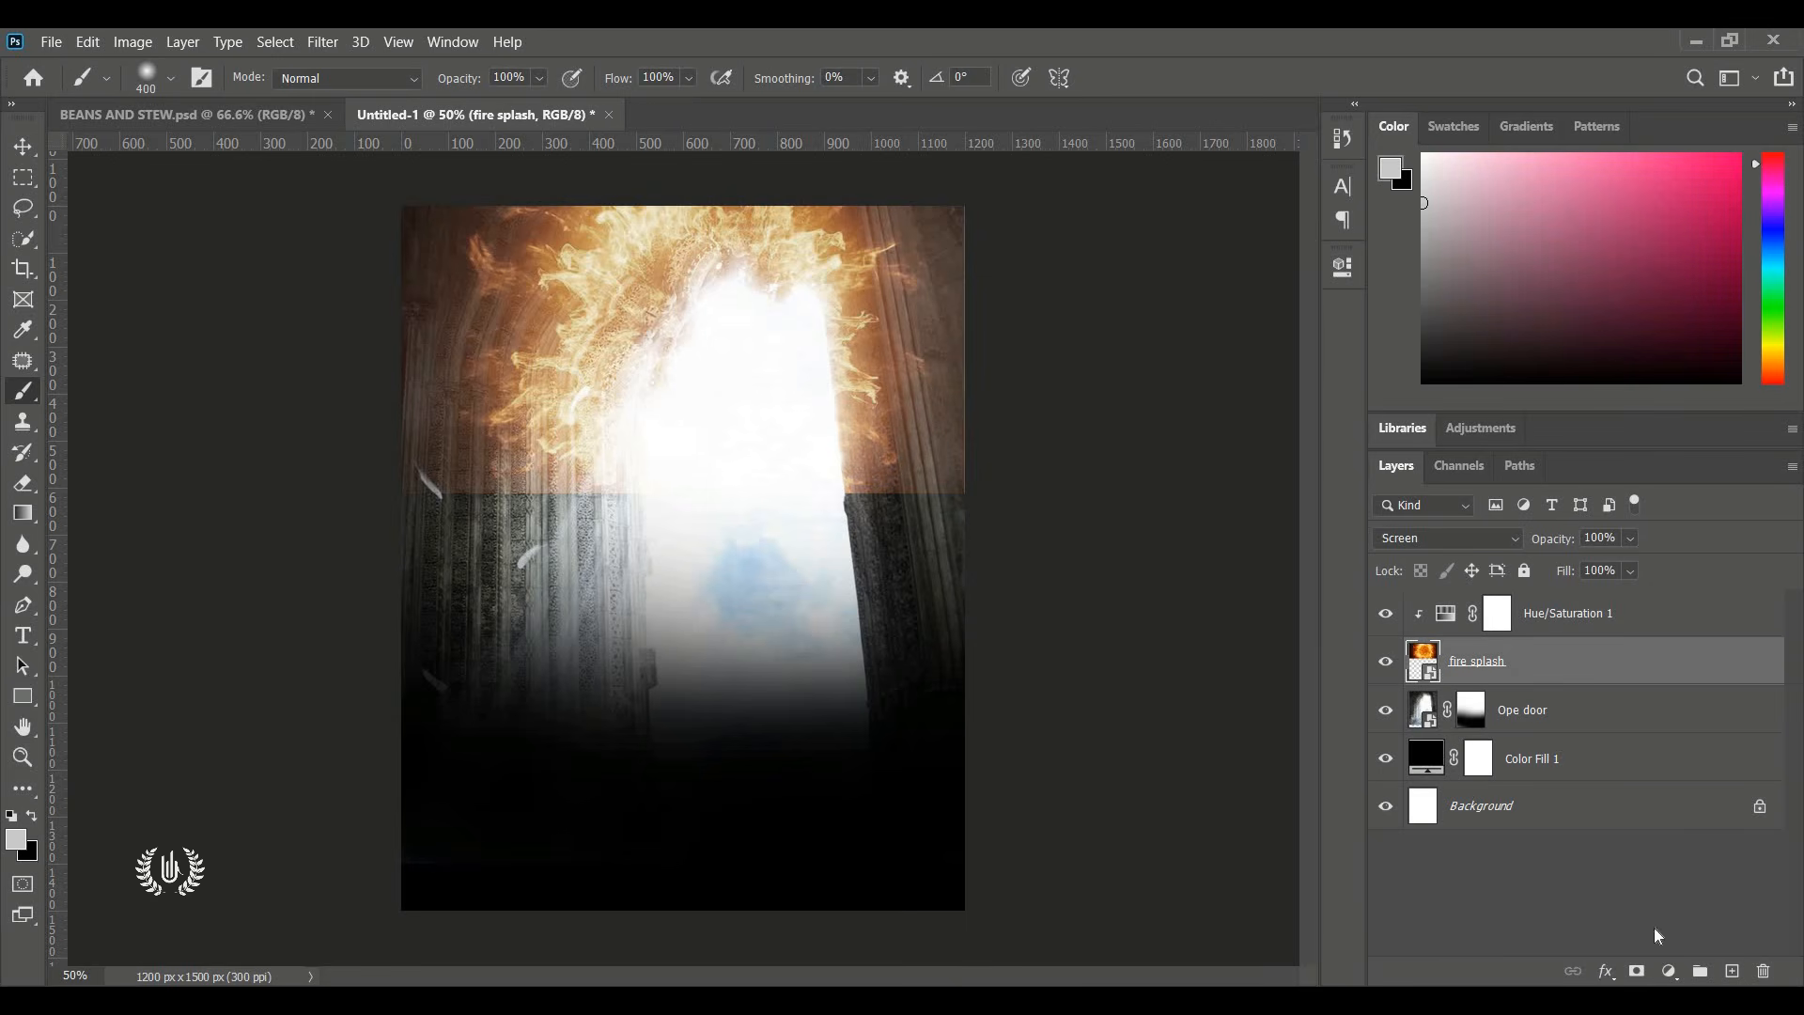
click(1637, 973)
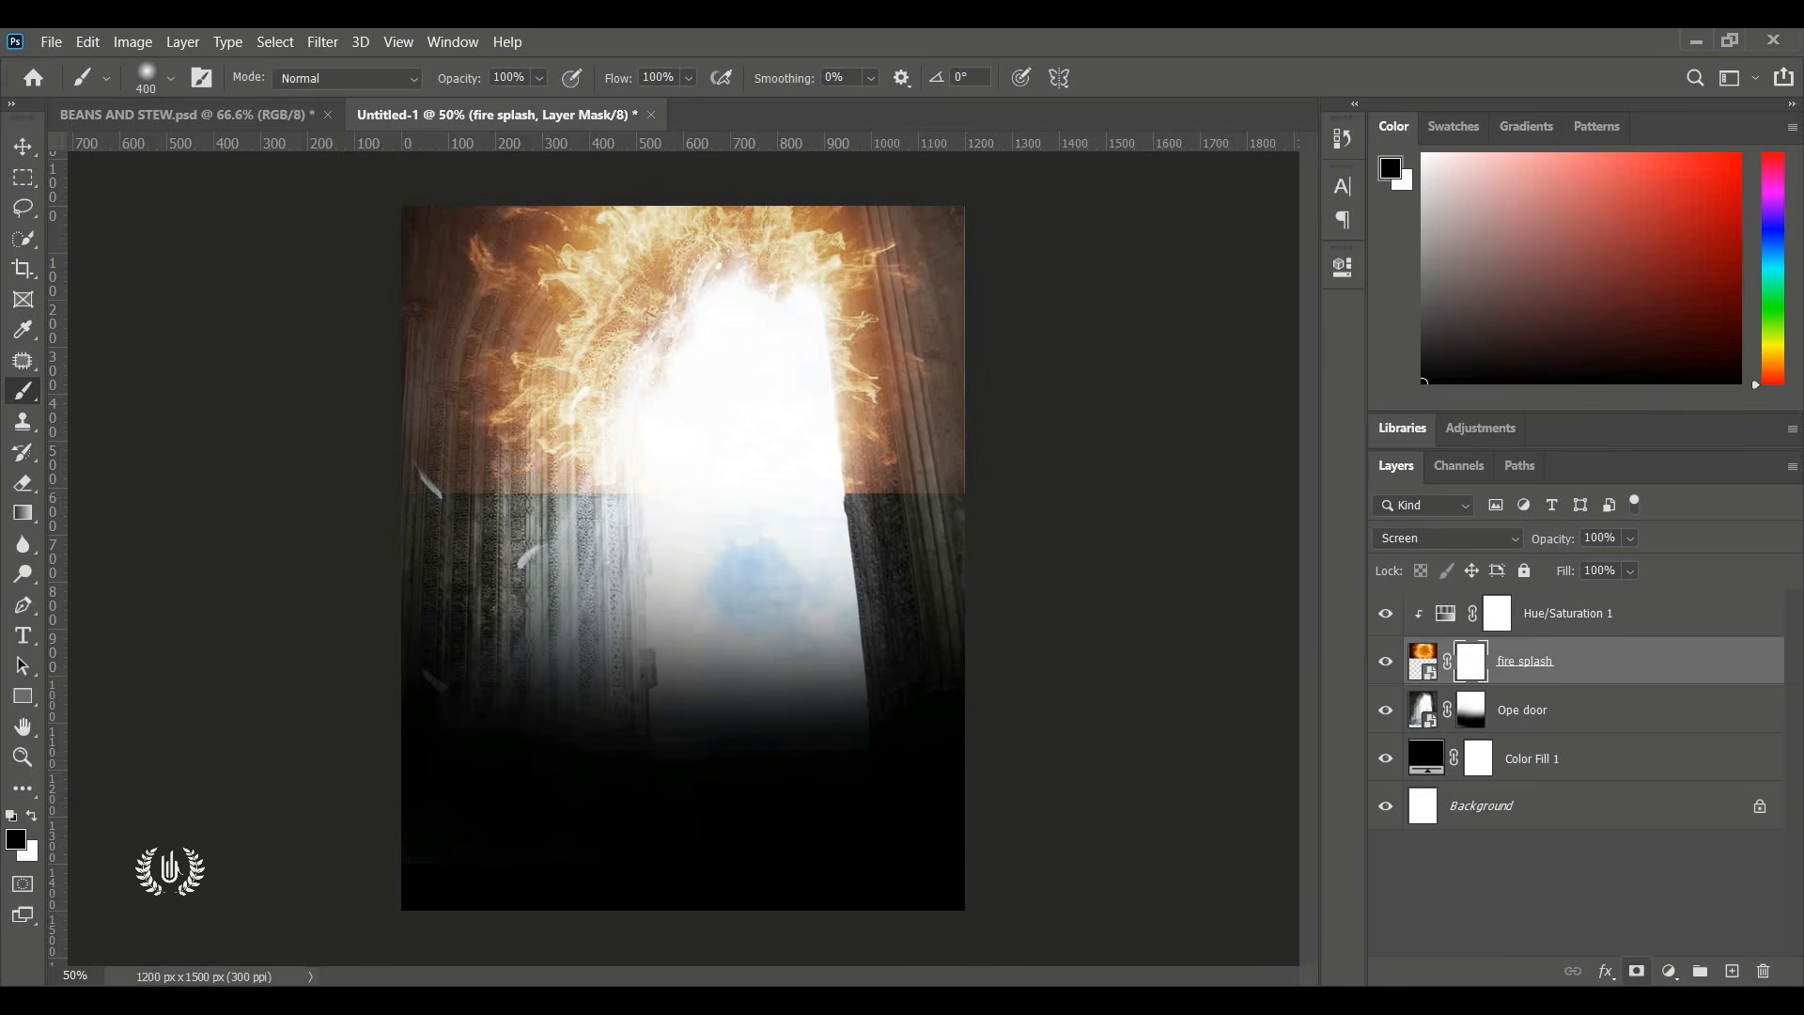
drag(939, 498, 880, 498)
drag(712, 498, 495, 498)
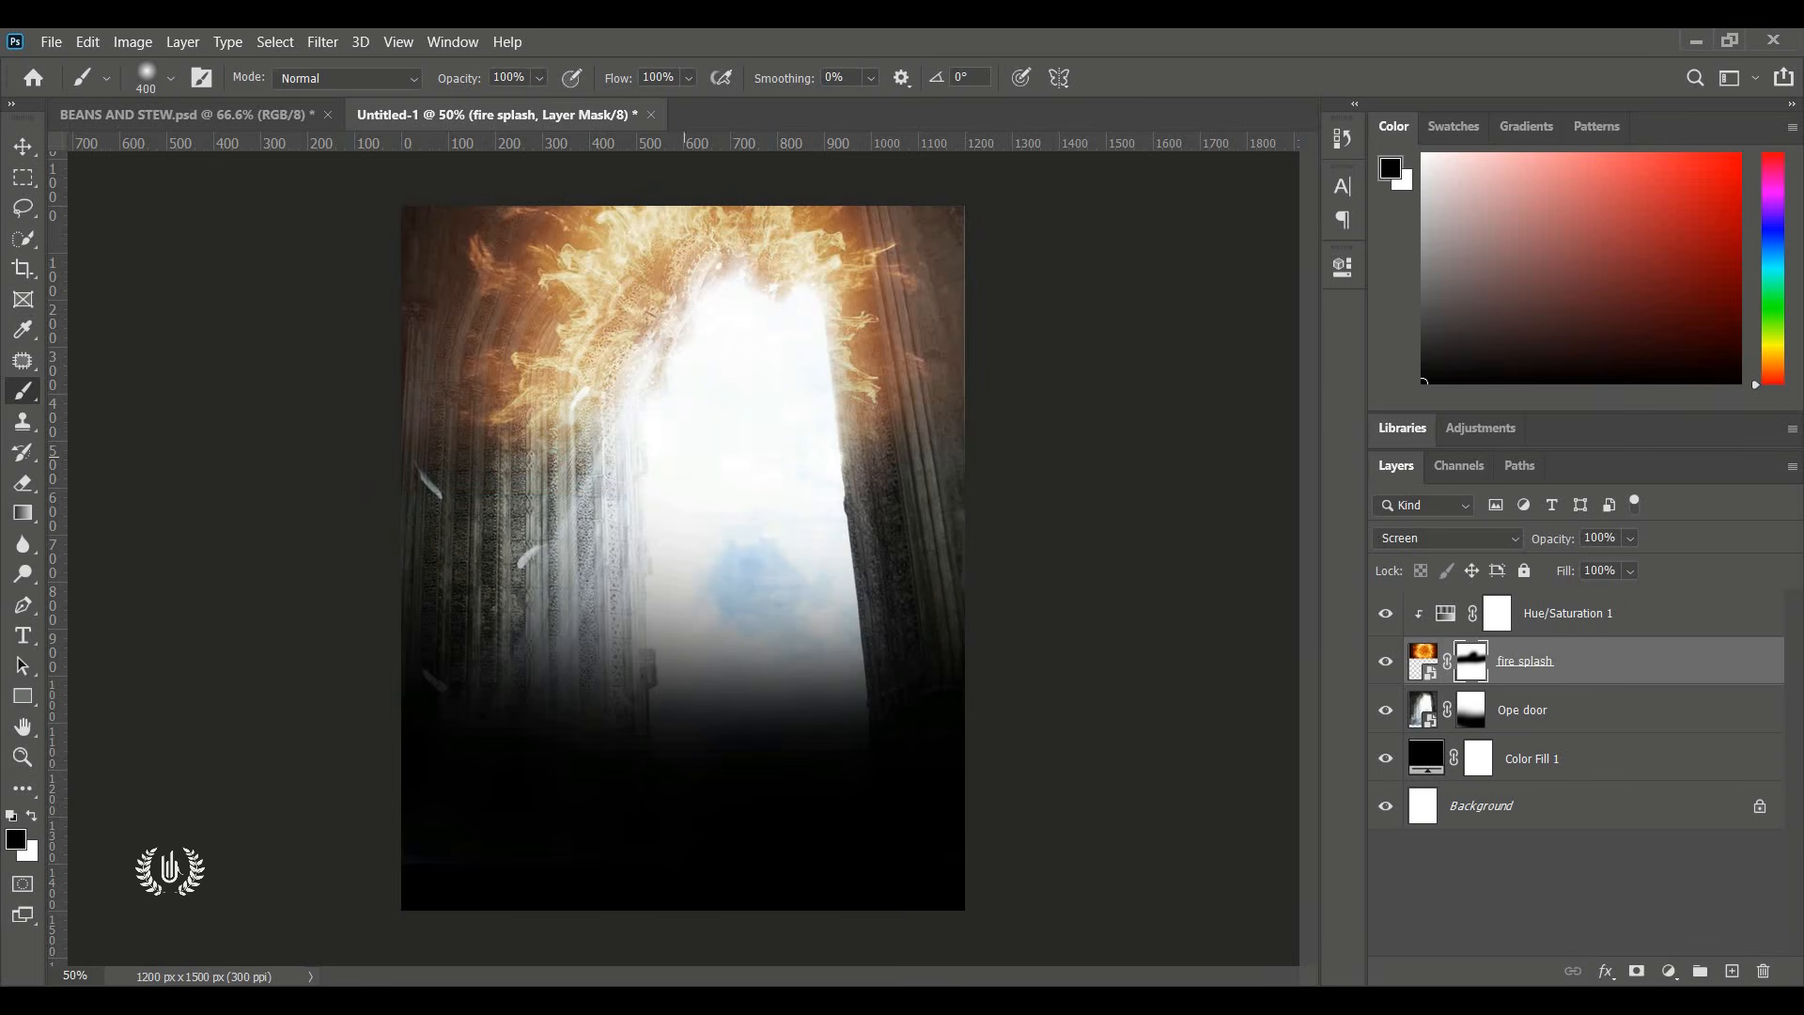
click(23, 147)
click(226, 306)
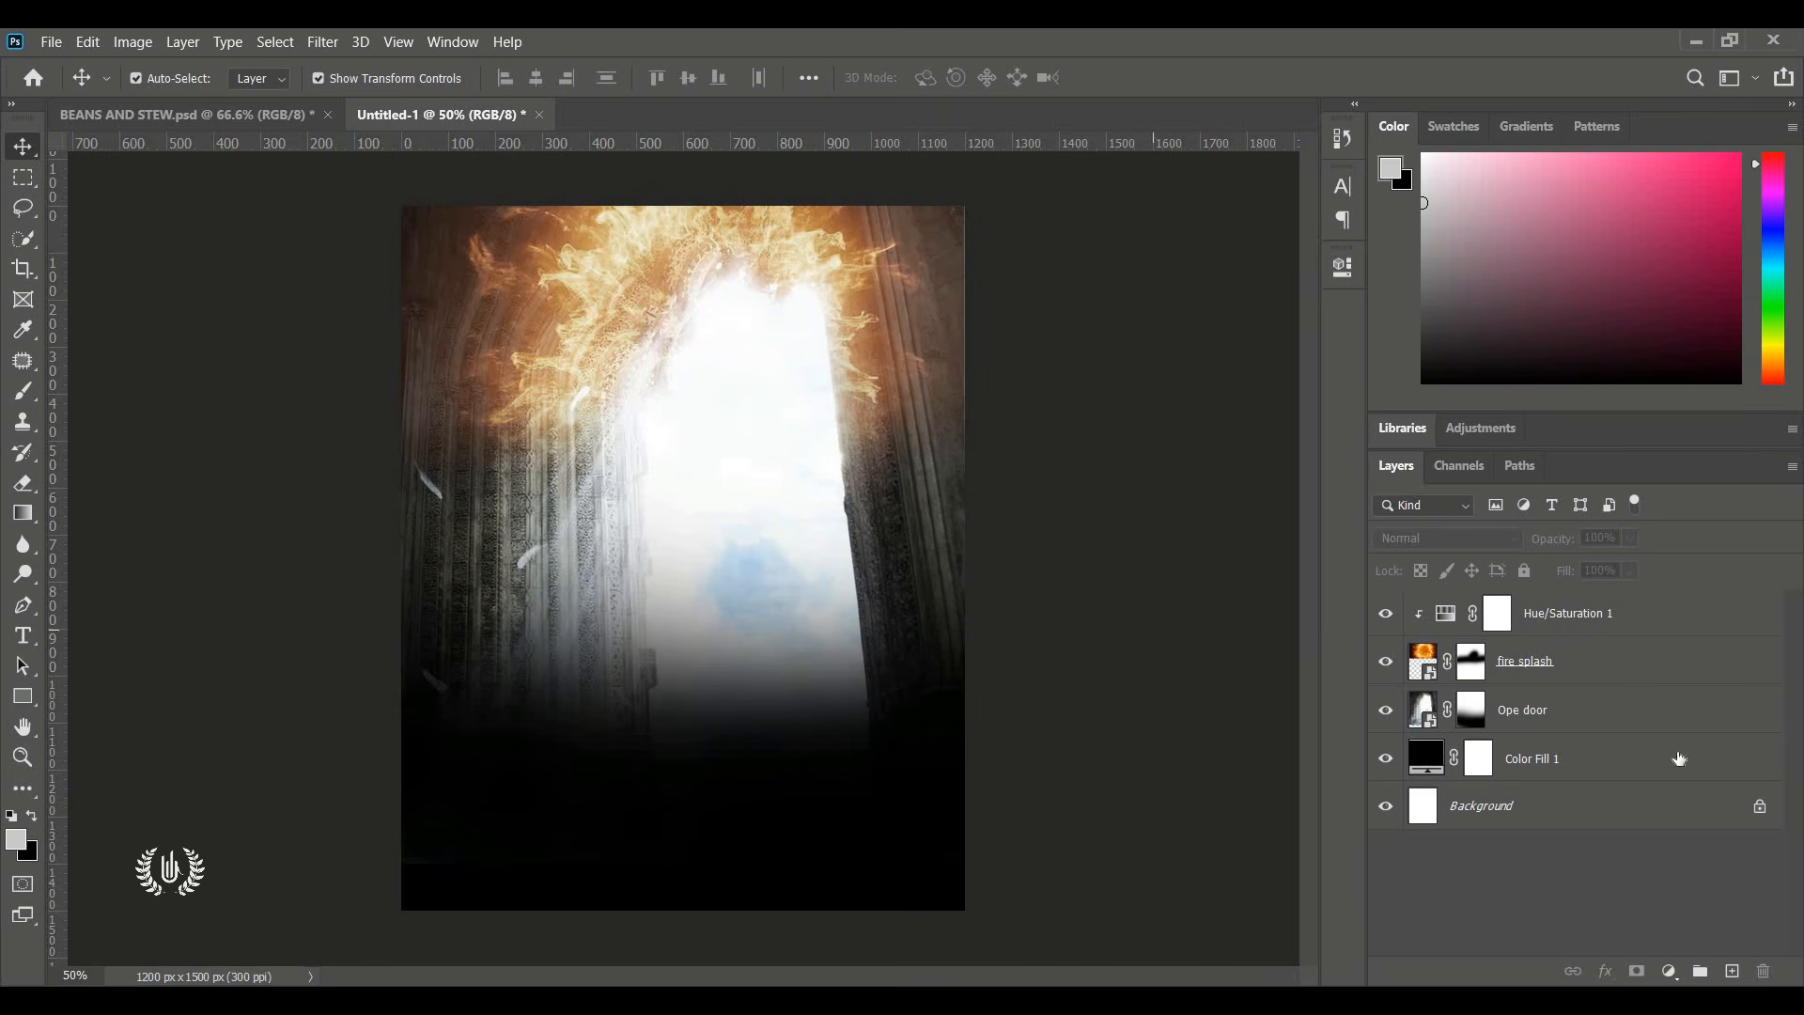
Group the Hue/Saturation 1, fire splash, Ope door and Color Fill 1 layers together.
click(1618, 612)
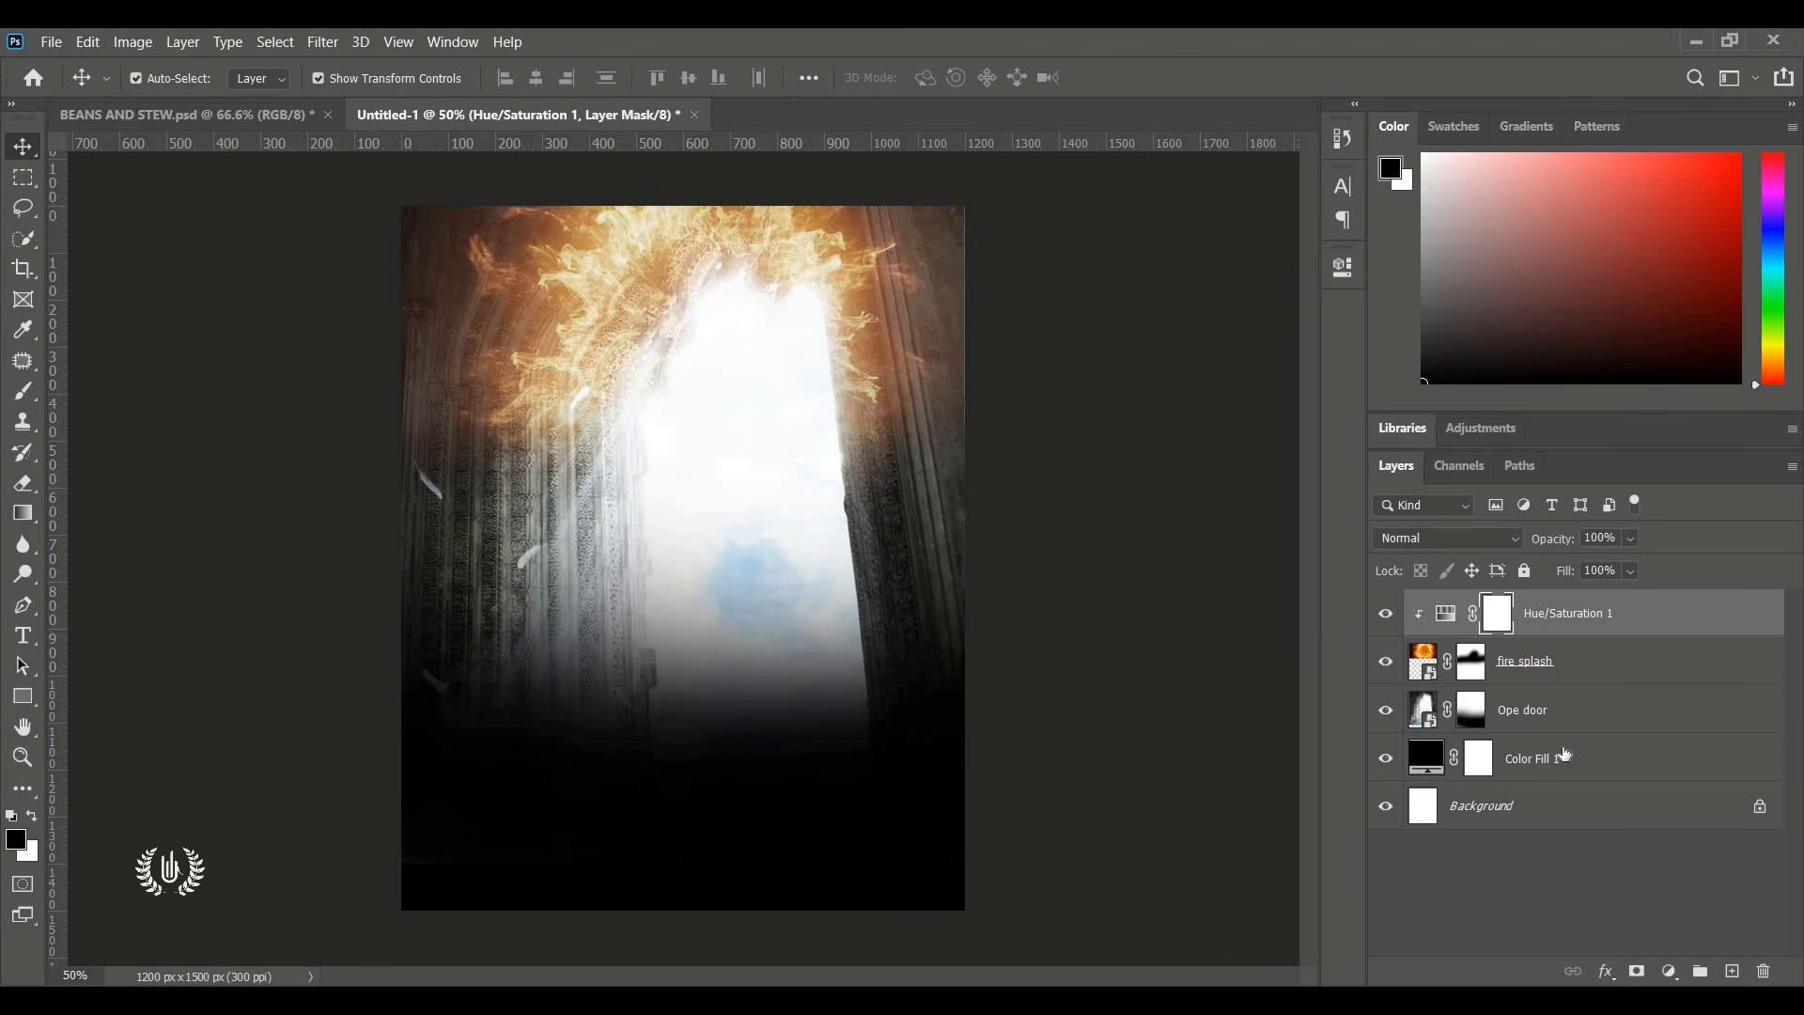
shift+click(1555, 763)
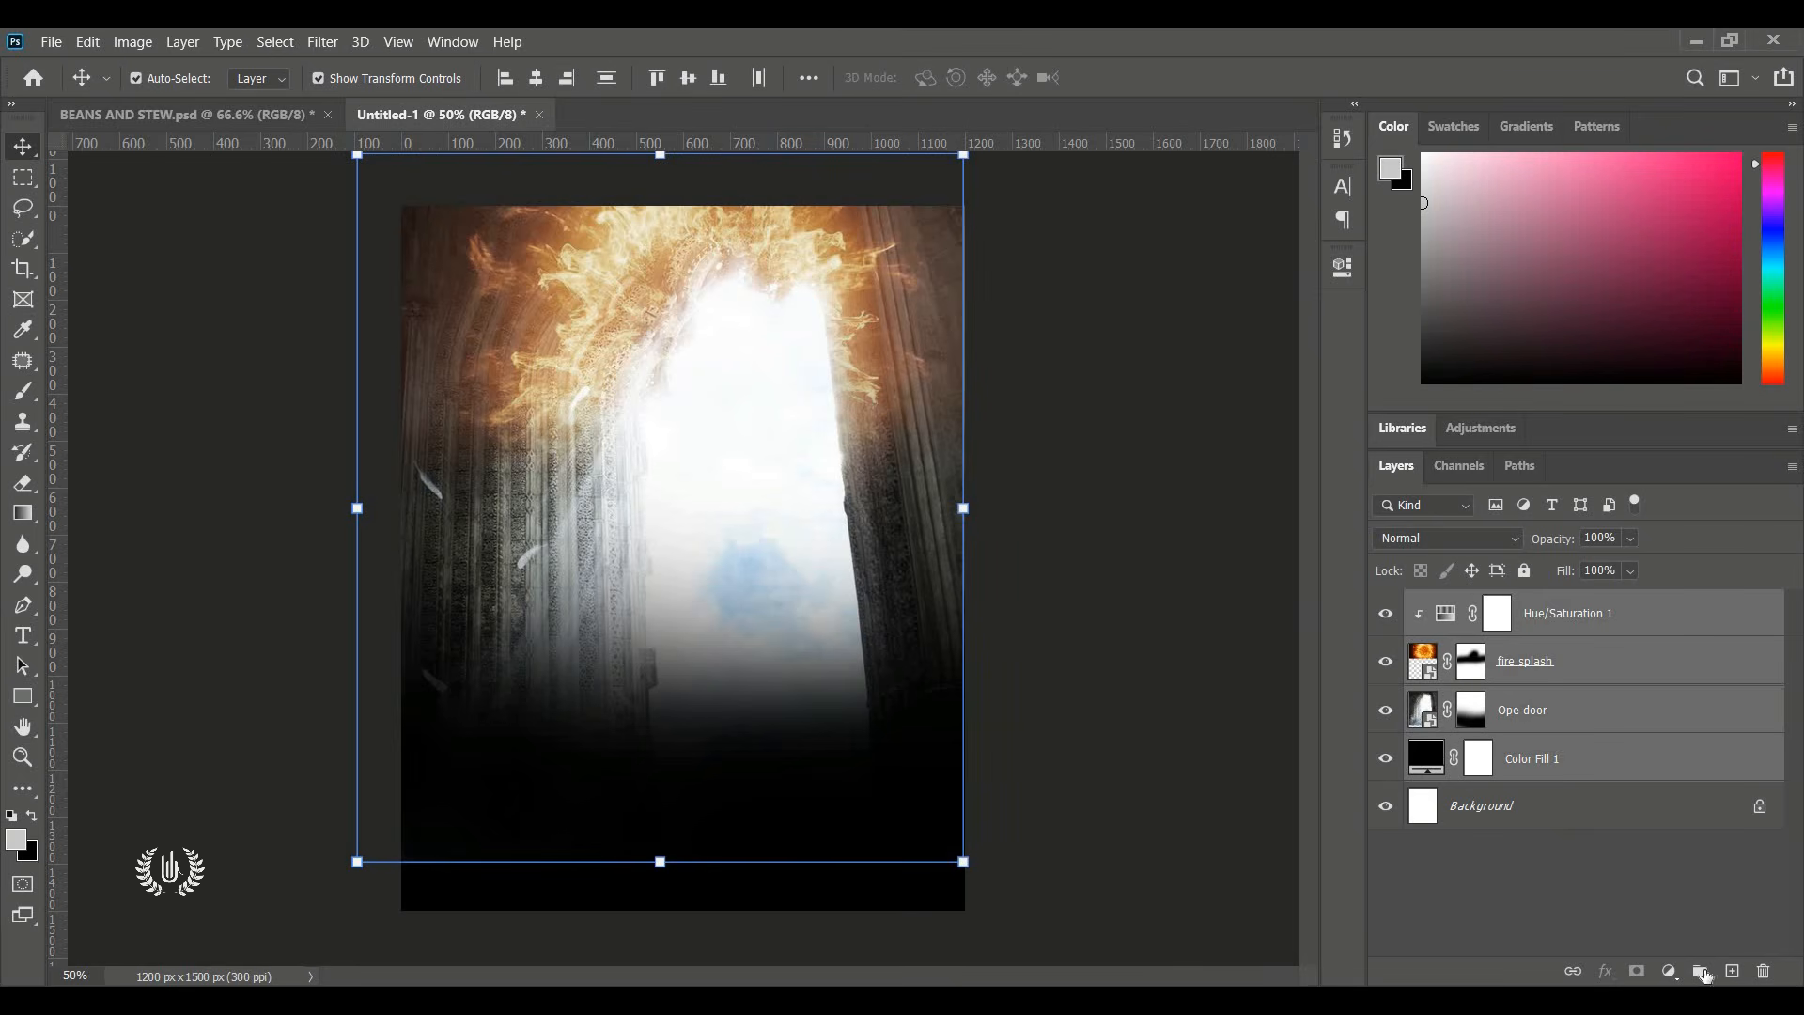
key(ctrl+g)
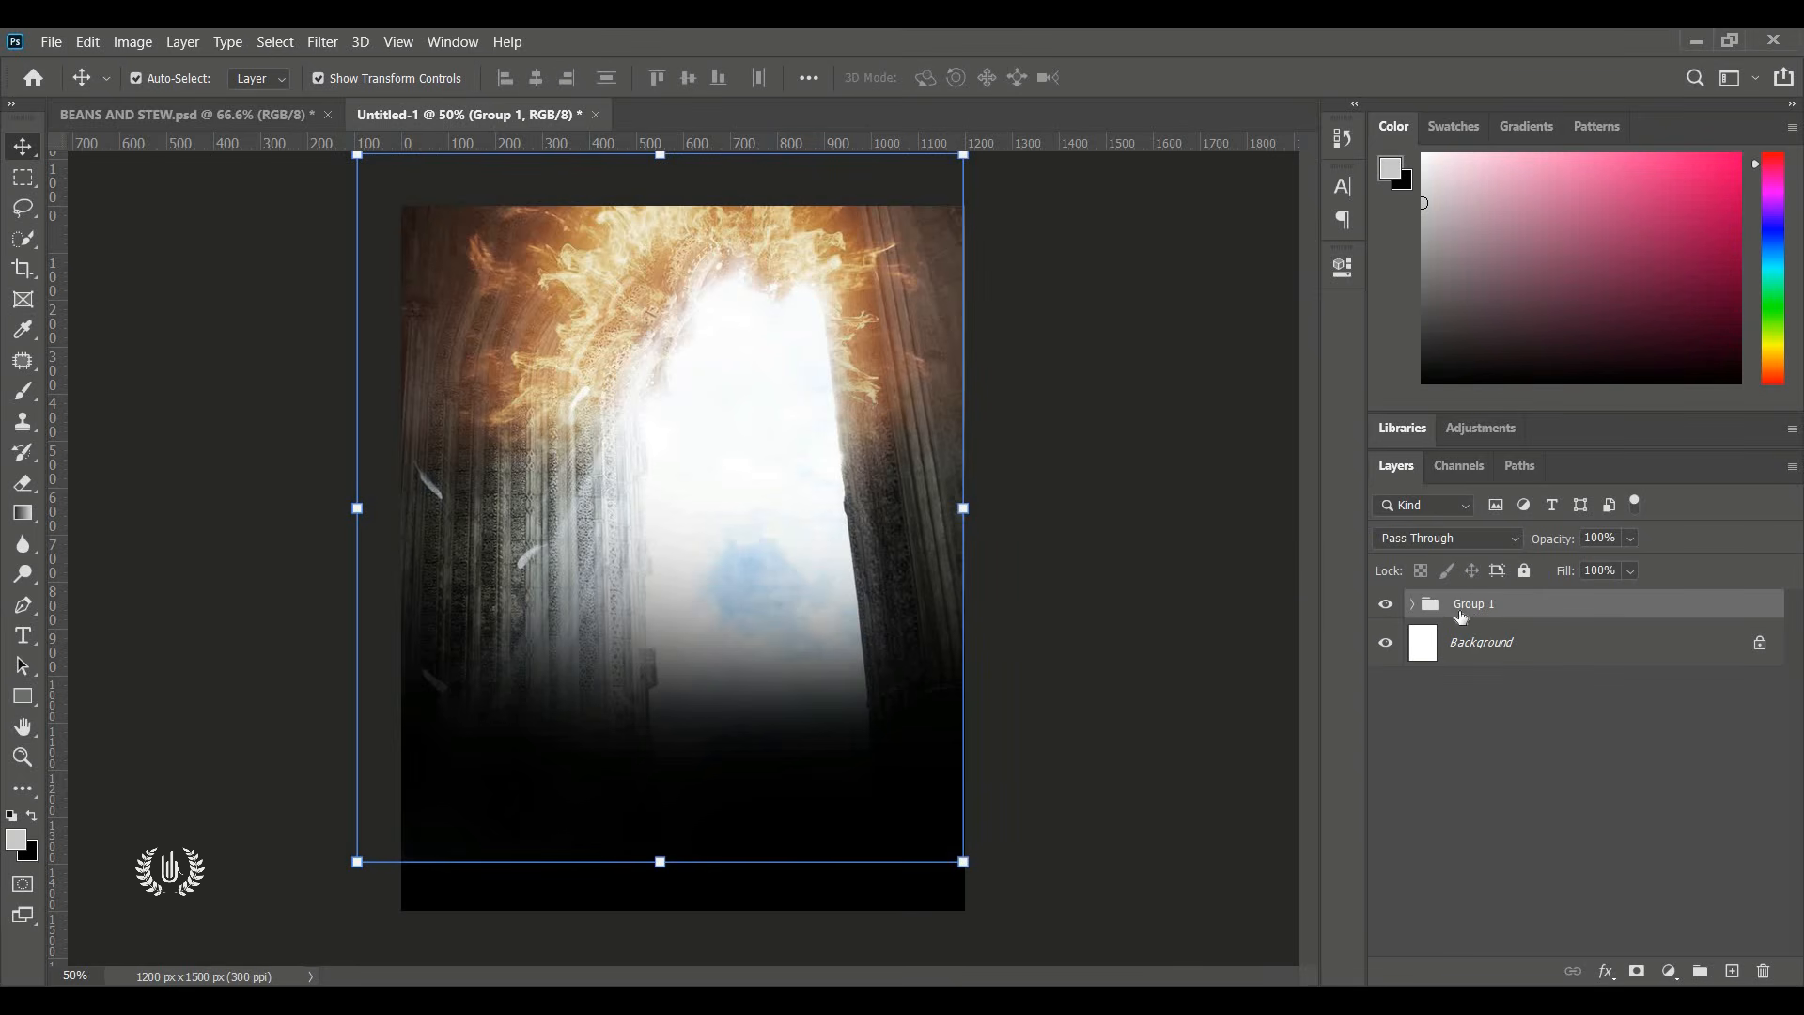
click(1153, 581)
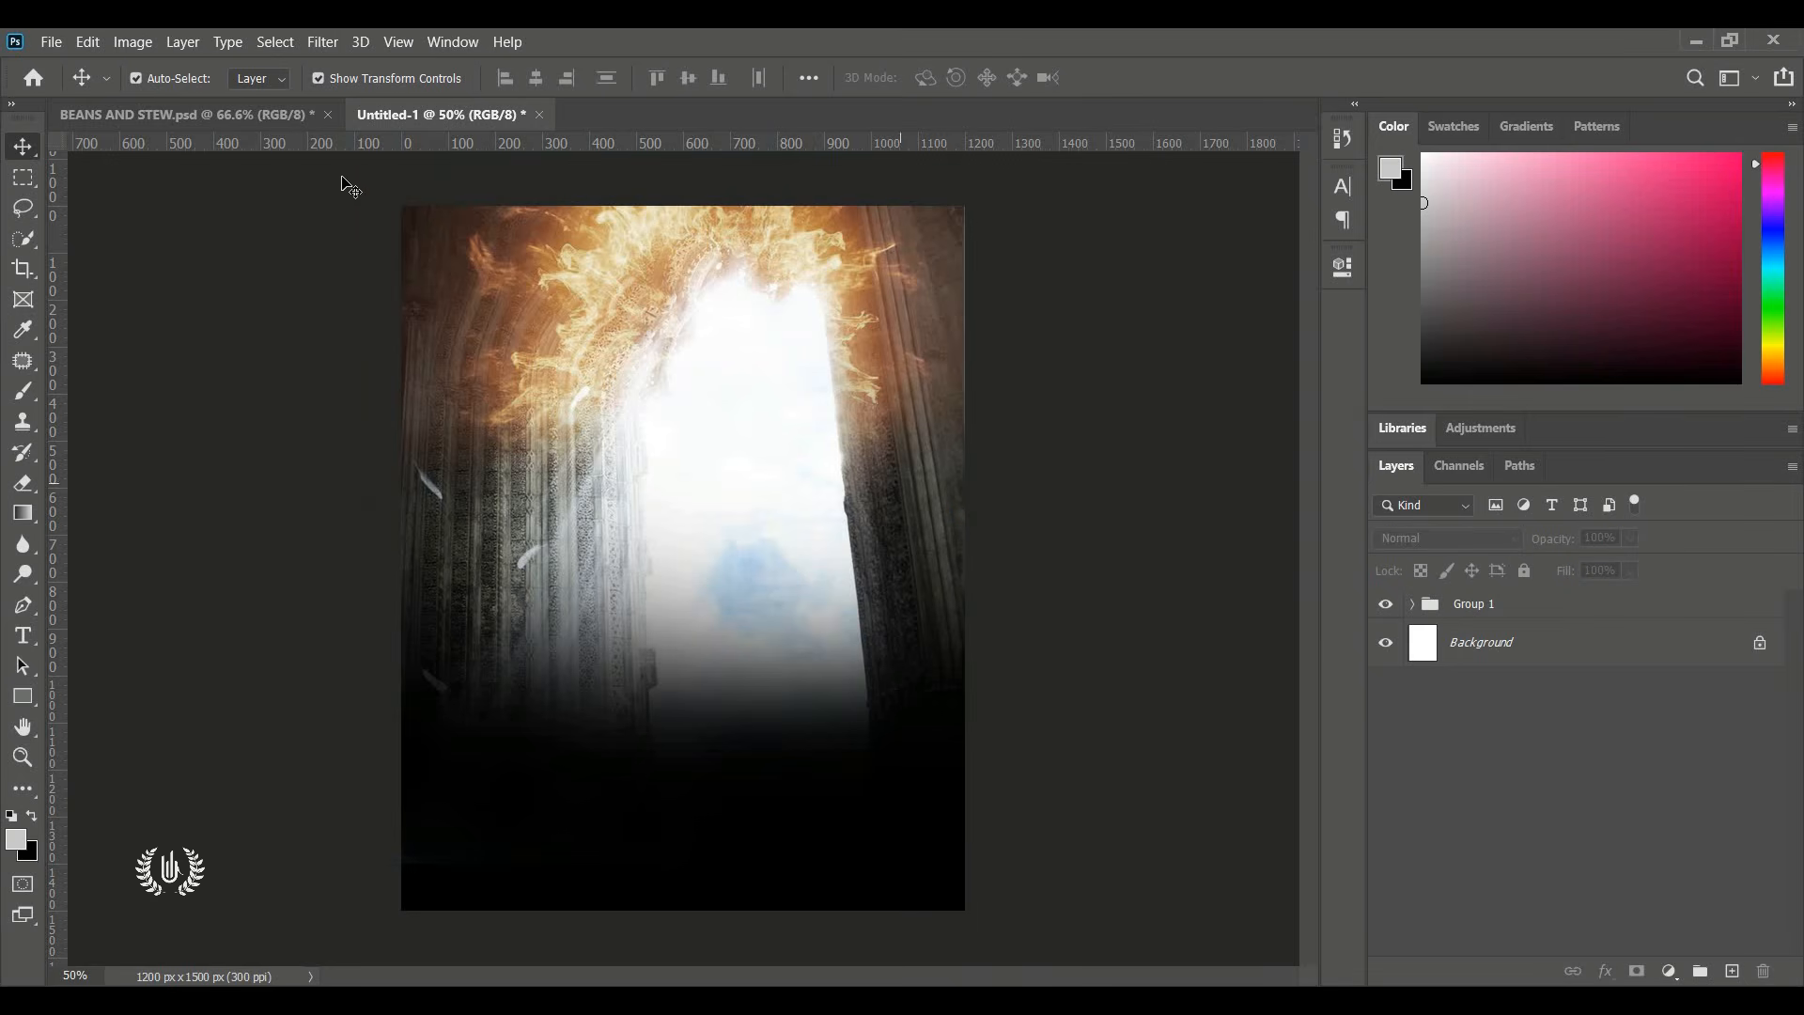
Place the MOG1 portrait at the centre of the canvas at 100% scale and give it a single layer mask.
drag(325, 195, 681, 526)
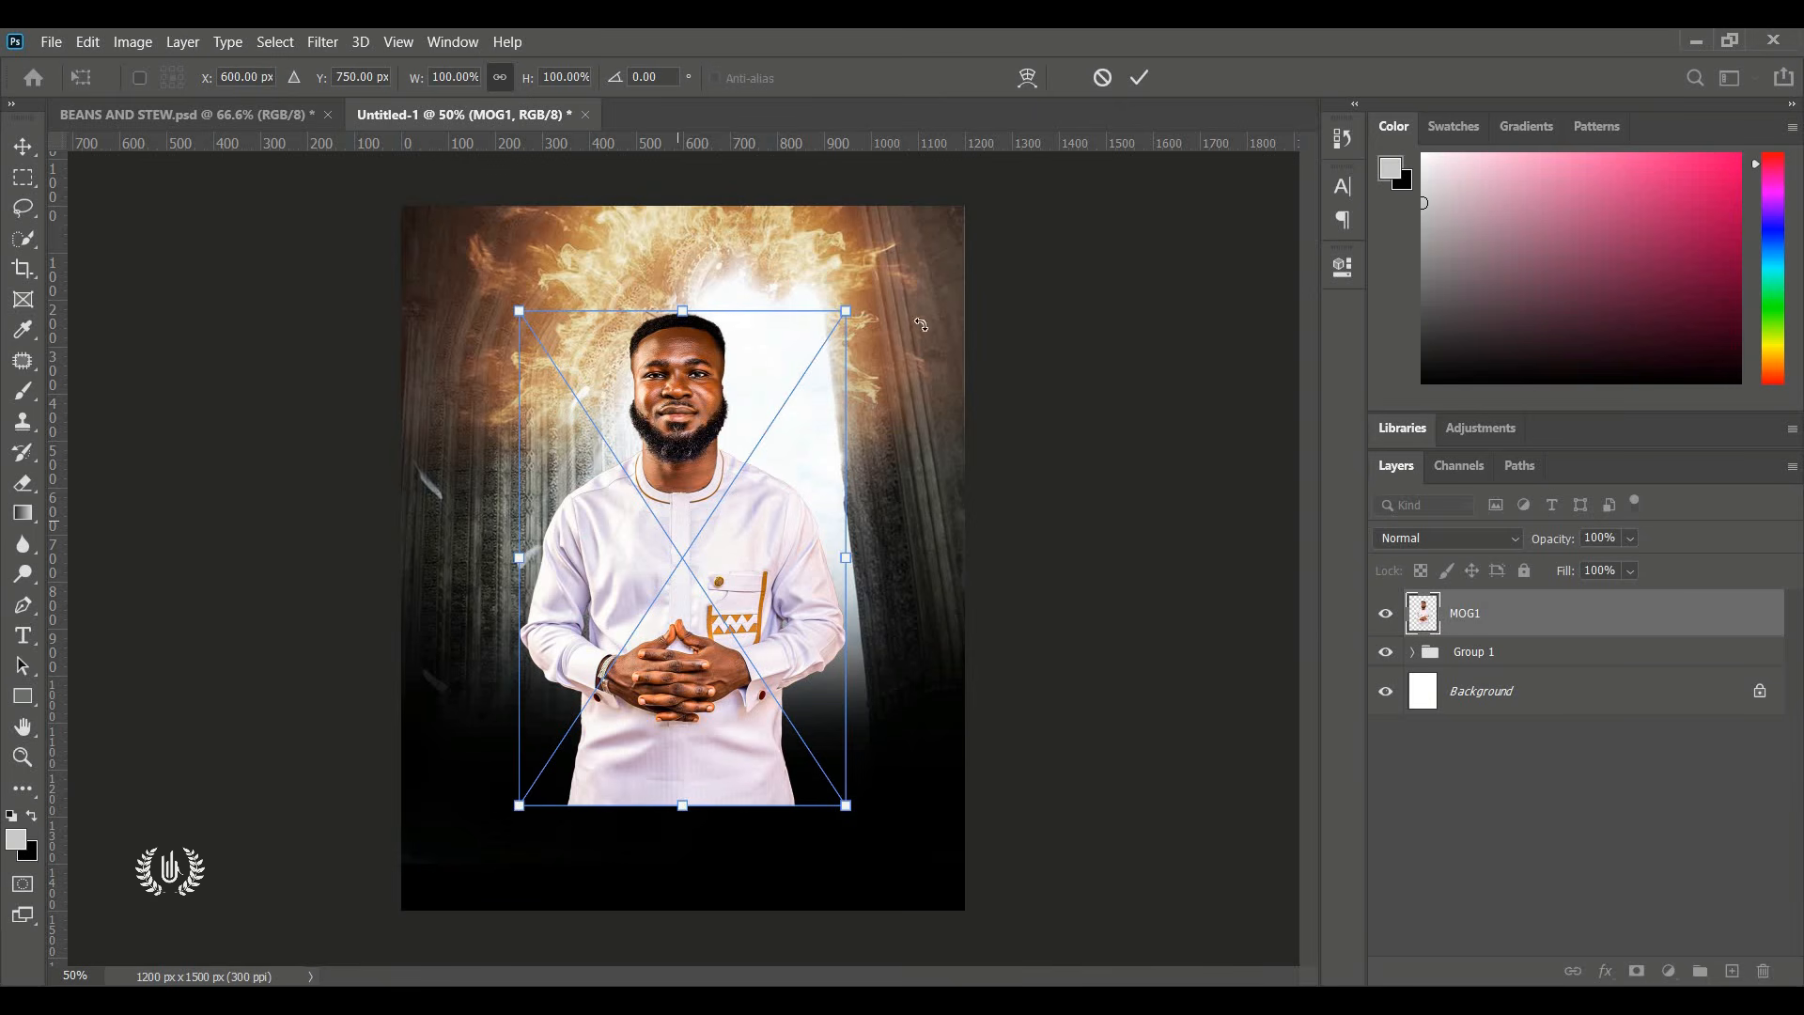
click(1140, 78)
click(1640, 971)
click(1640, 971)
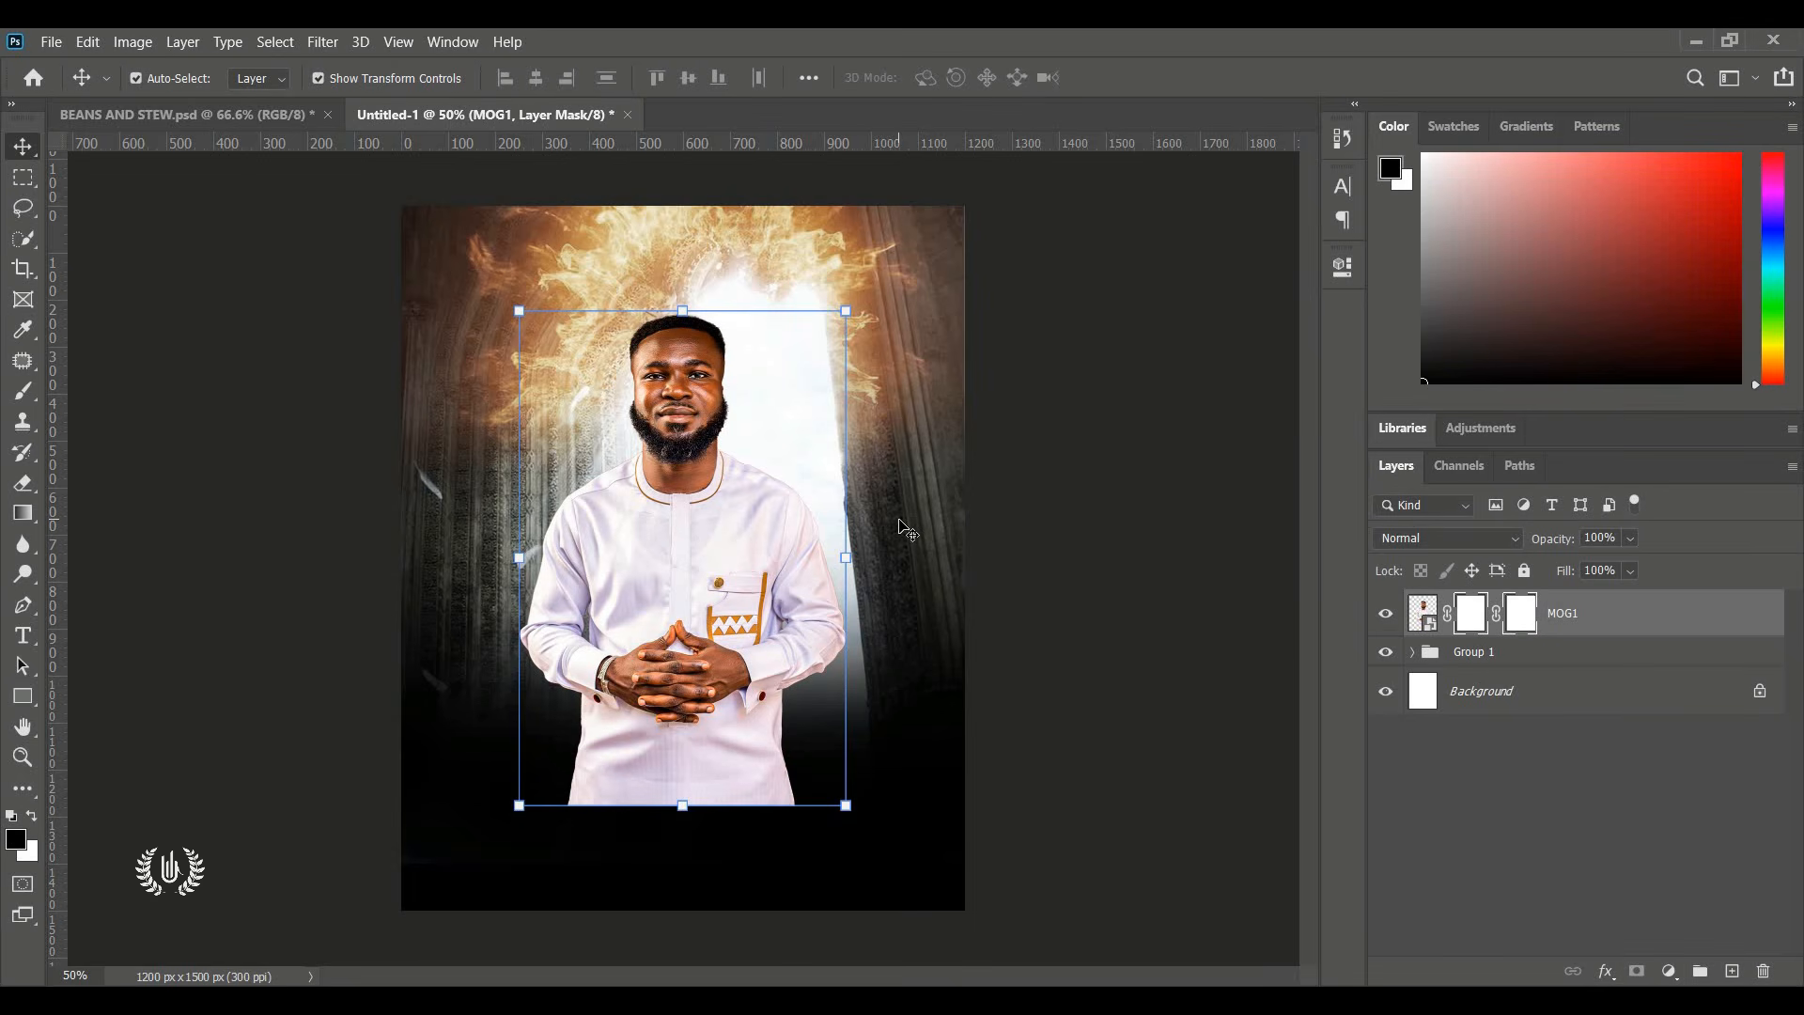
key(ctrl+z)
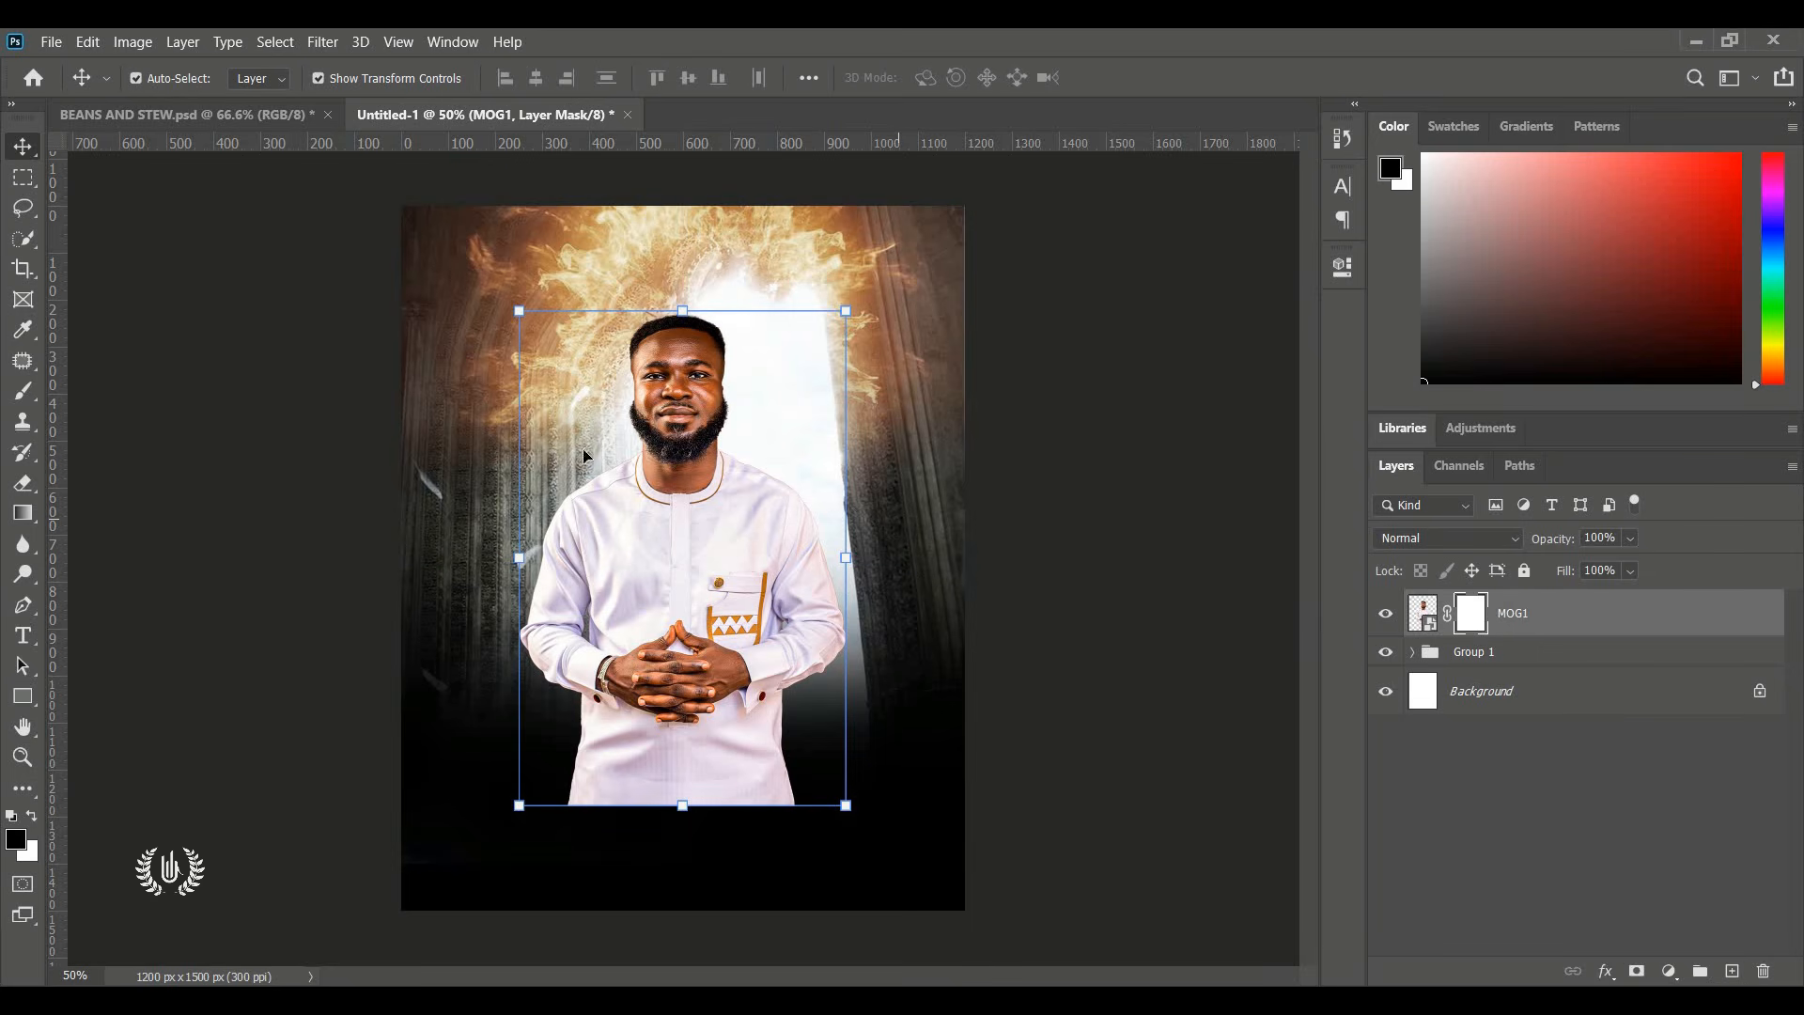
Paint black over the lower part of the MOG1 mask with a 400 px soft brush to fade the man below his hands.
click(23, 391)
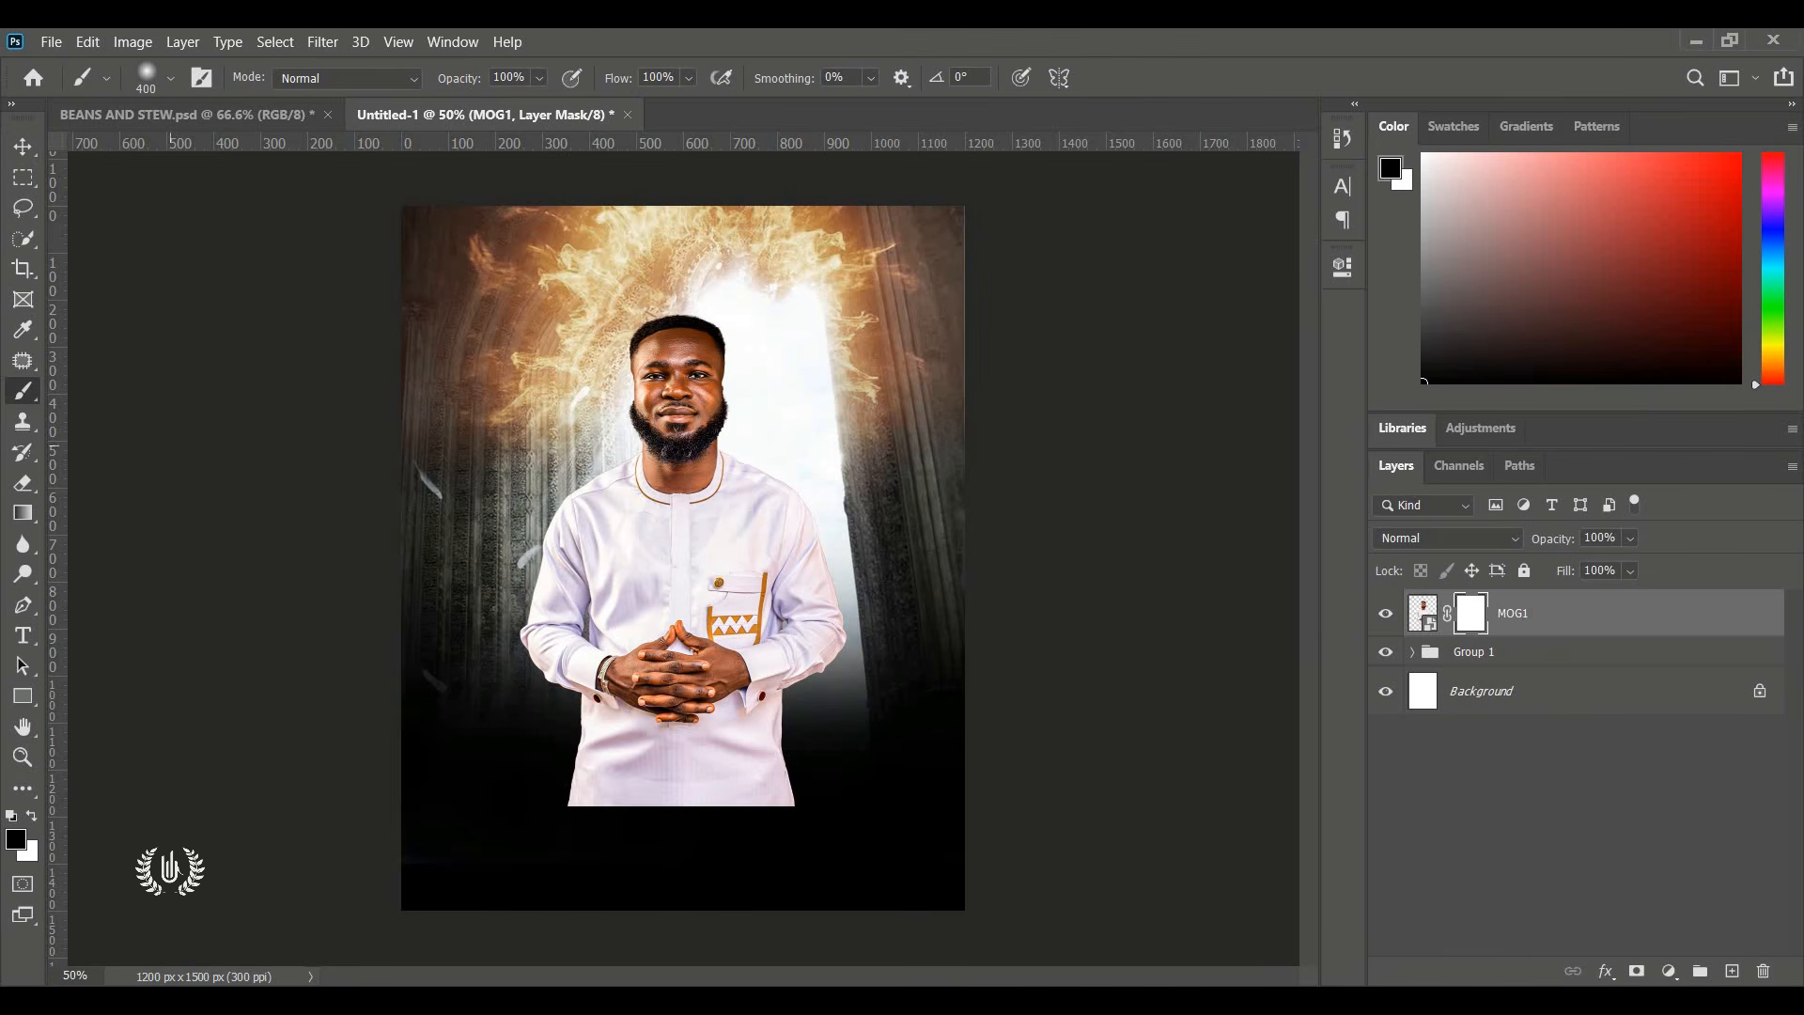
mouse_move(780, 799)
mouse_down()
mouse_move(588, 796)
mouse_move(630, 743)
mouse_move(733, 737)
mouse_move(818, 700)
mouse_move(742, 760)
mouse_move(580, 781)
mouse_up()
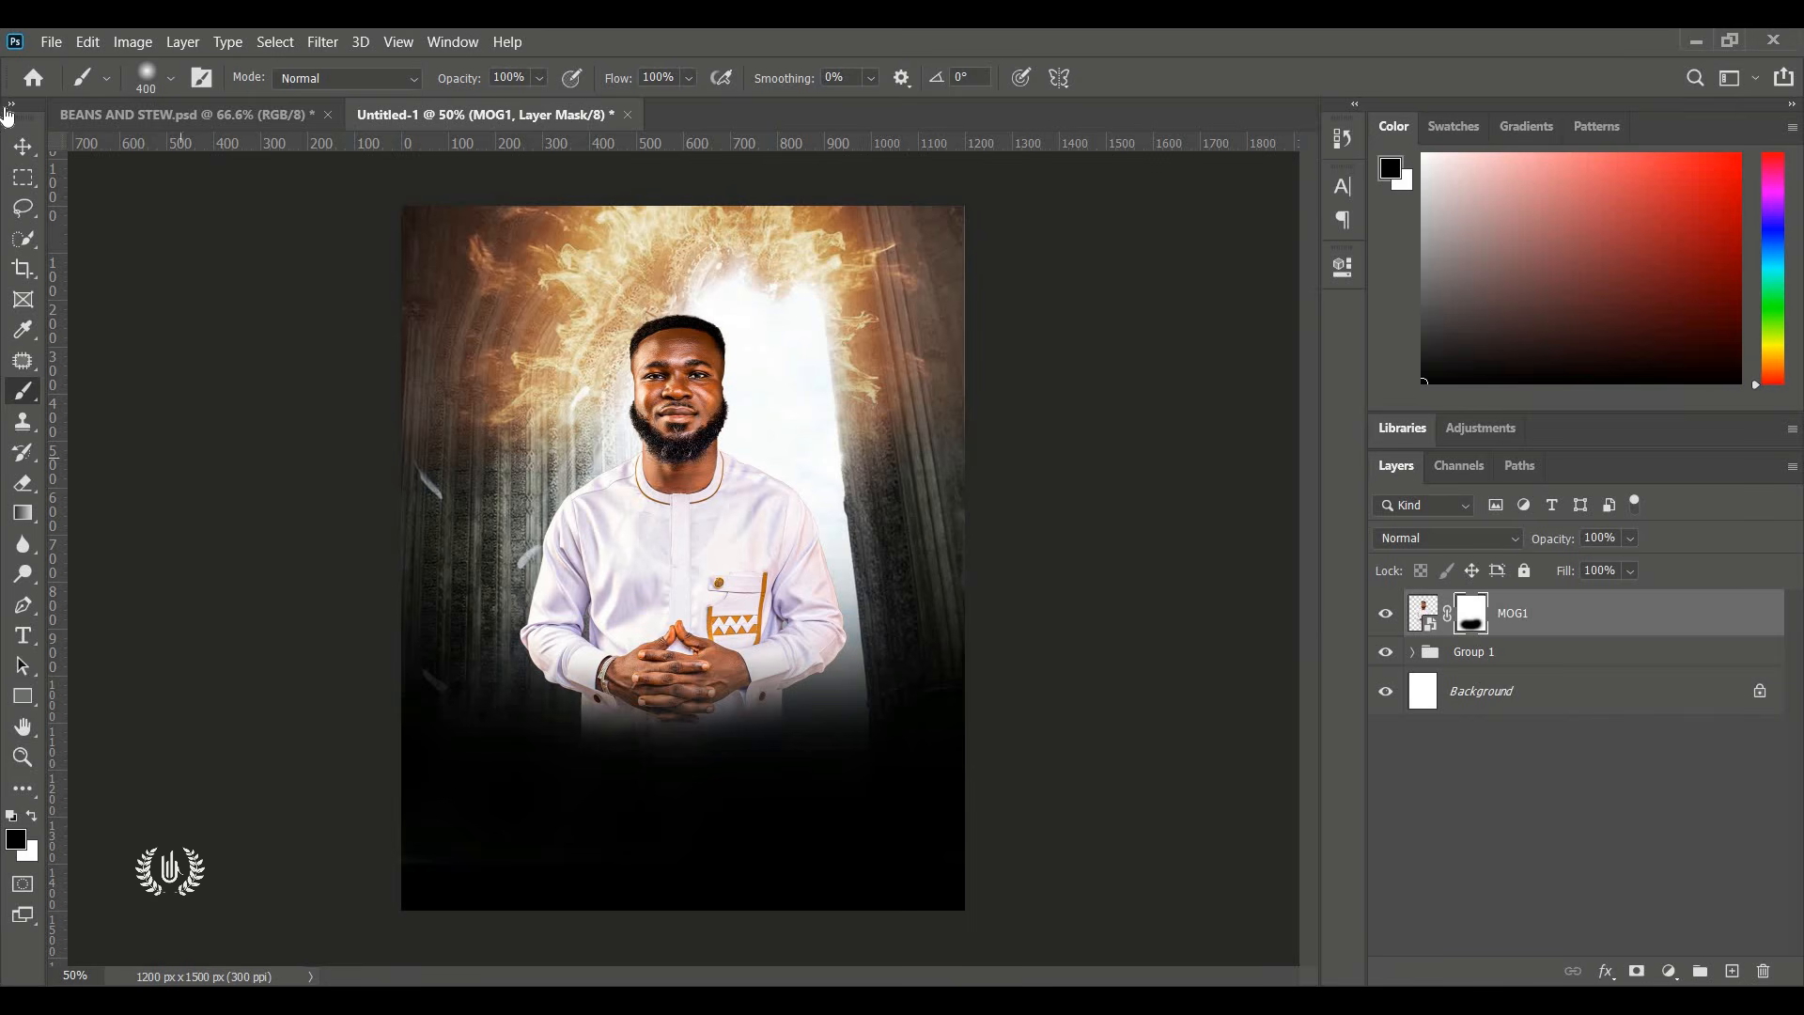
click(22, 146)
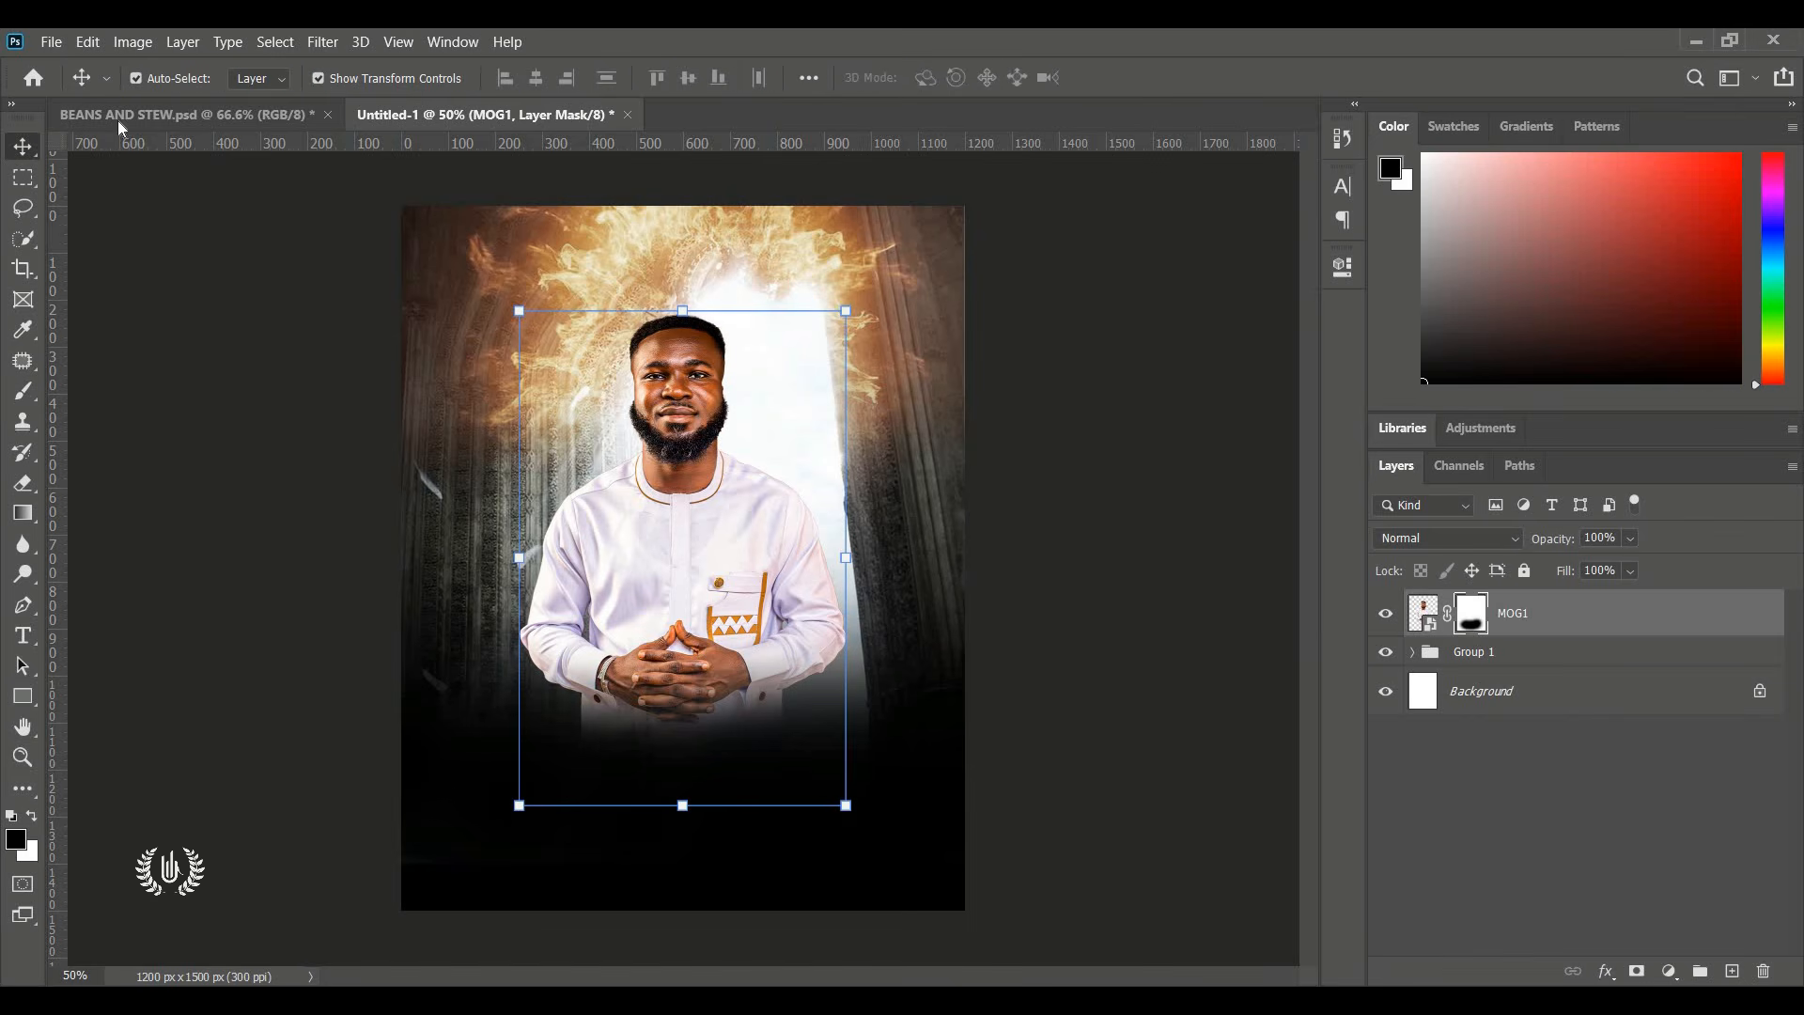
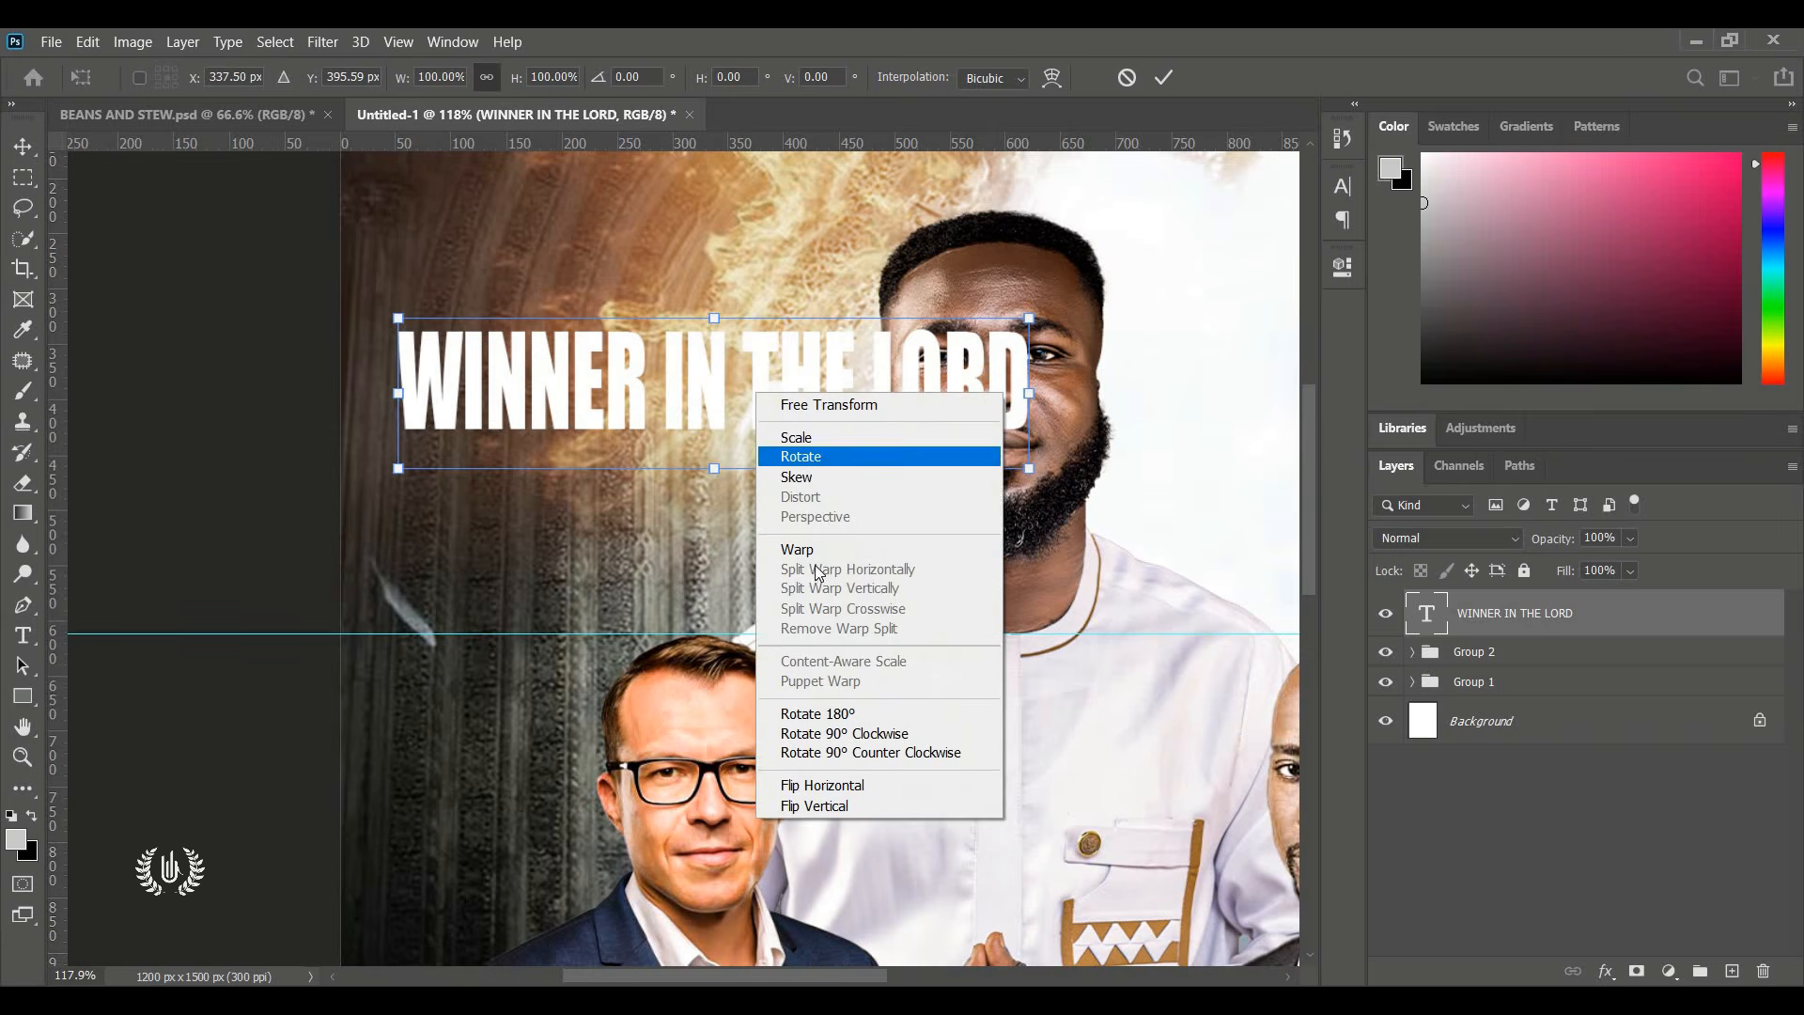
Warp the WINNER IN THE LORD text with the Arc style, using a 33% bend and -50.5% horizontal distortion.
click(806, 549)
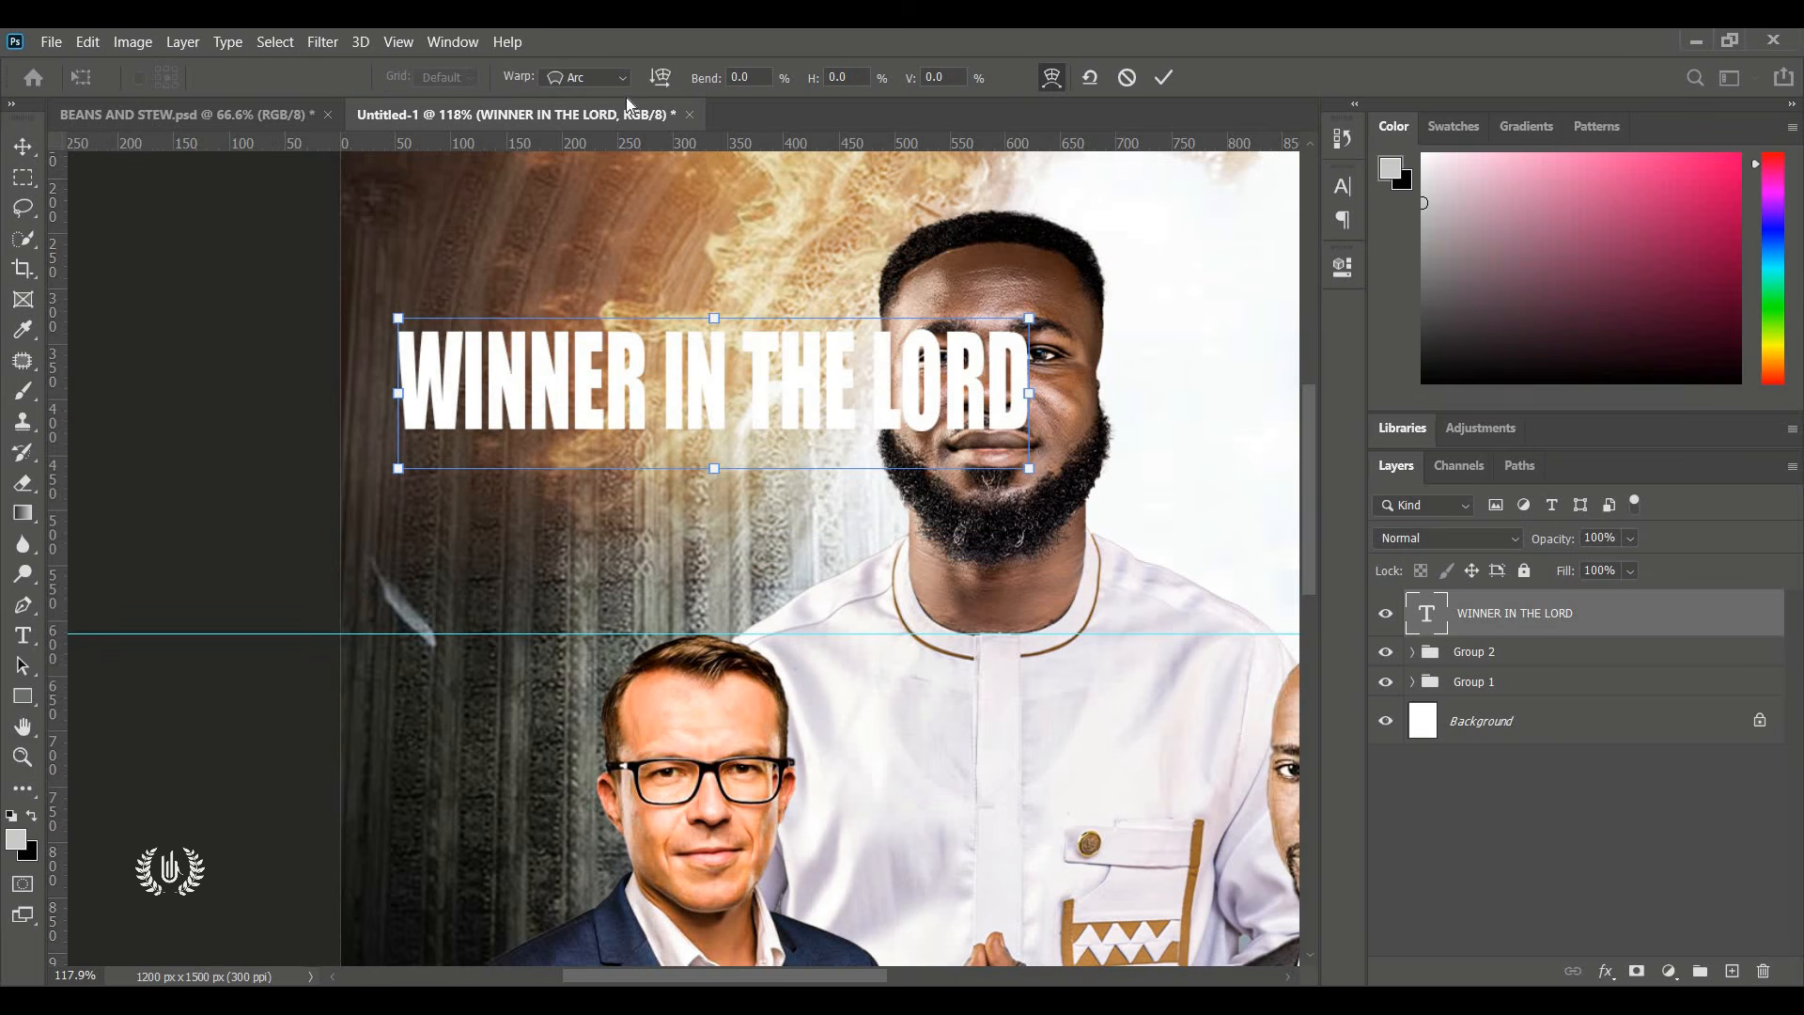
drag(731, 85, 273, 132)
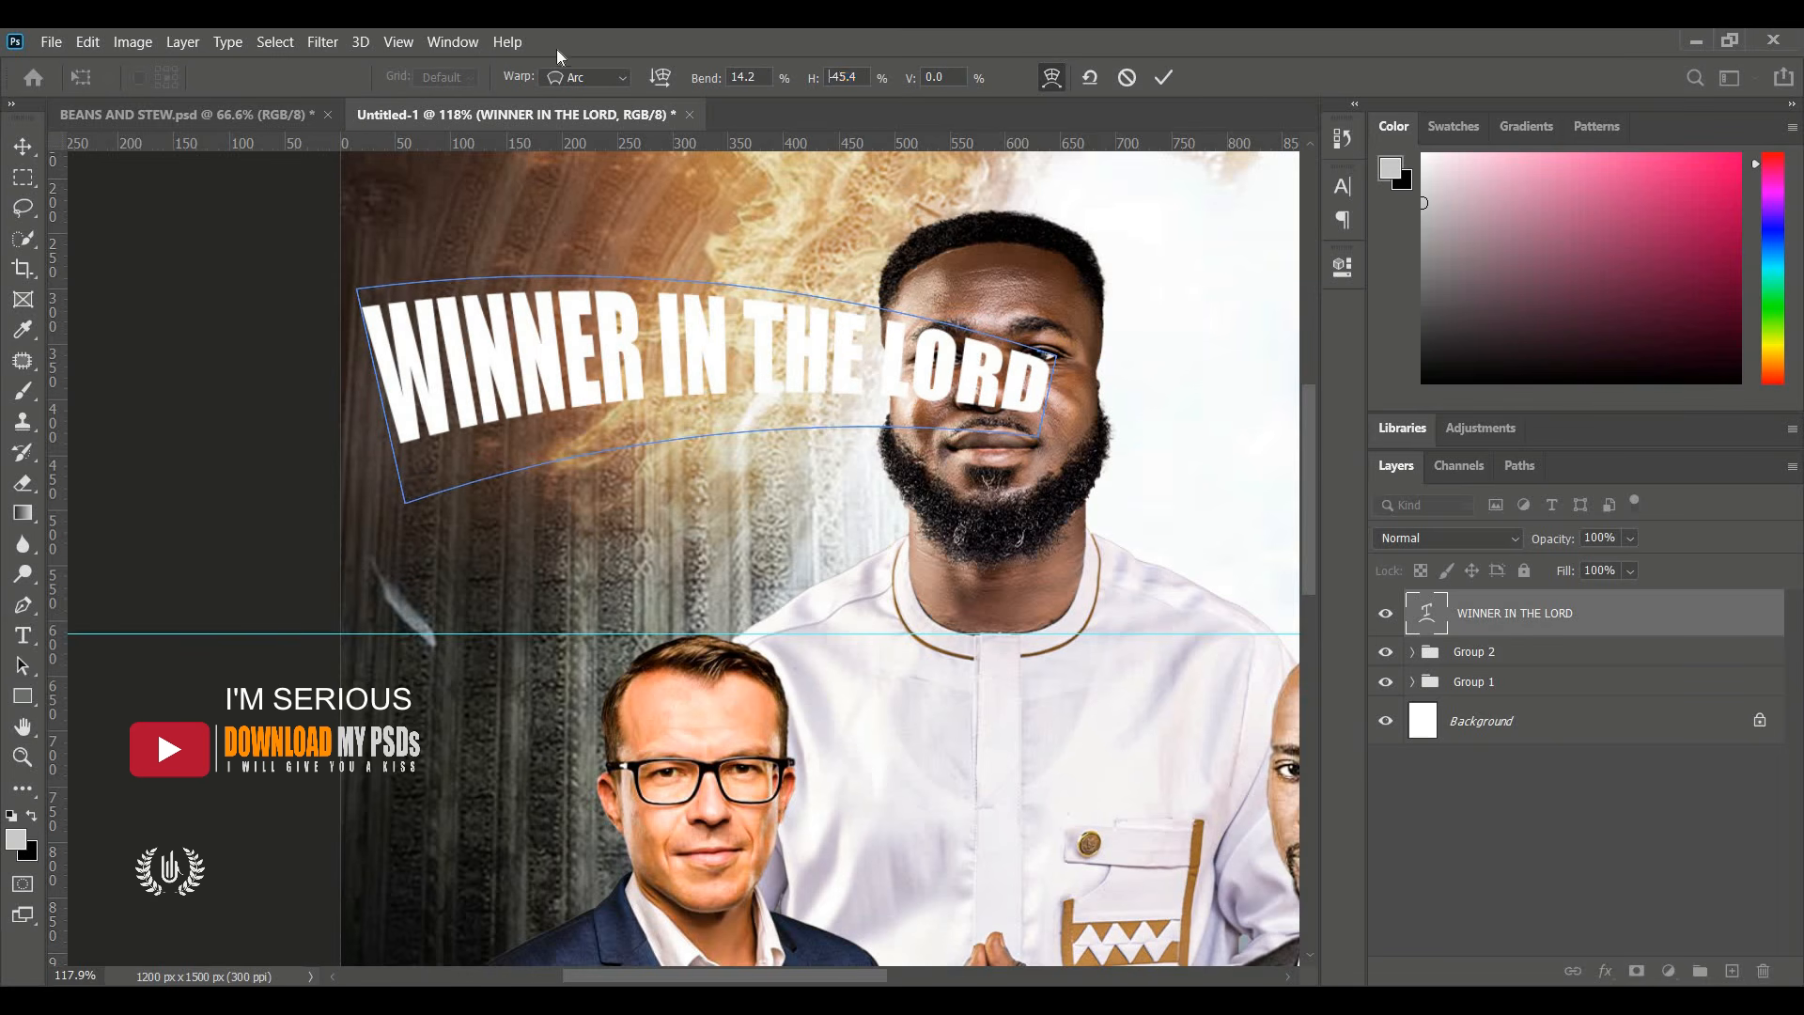
drag(876, 96, 978, 111)
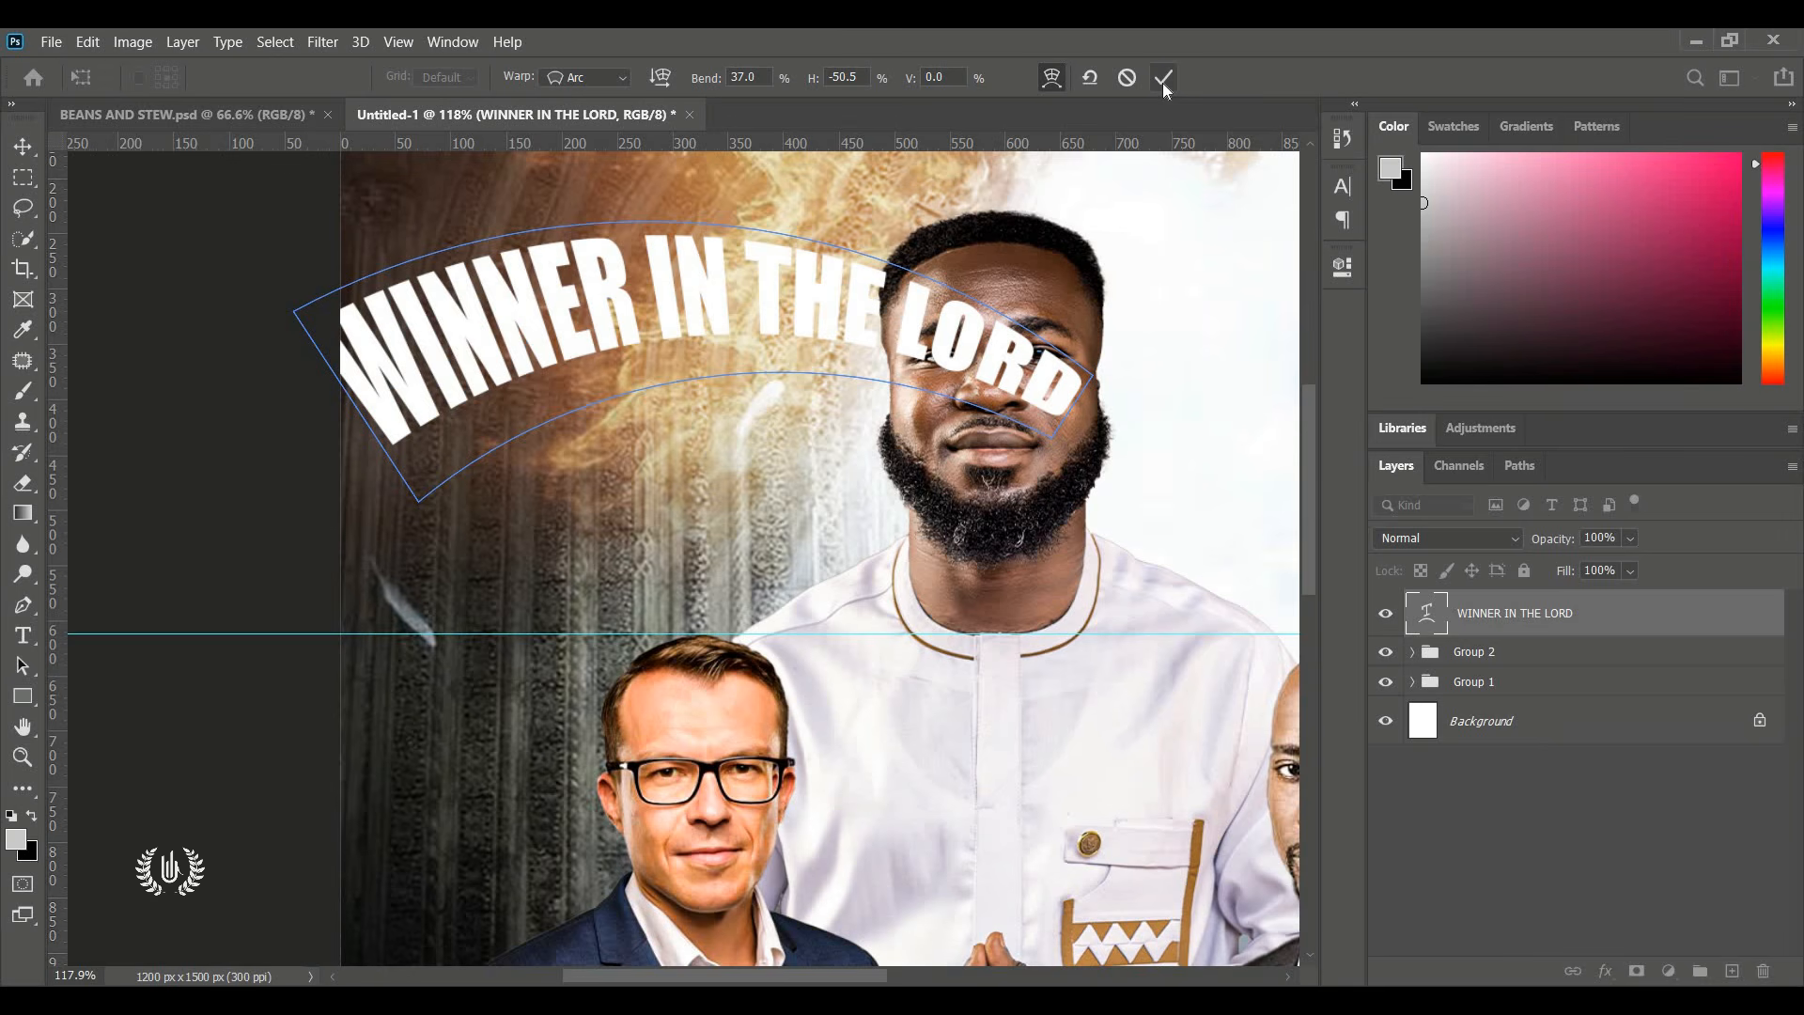
drag(716, 83, 649, 80)
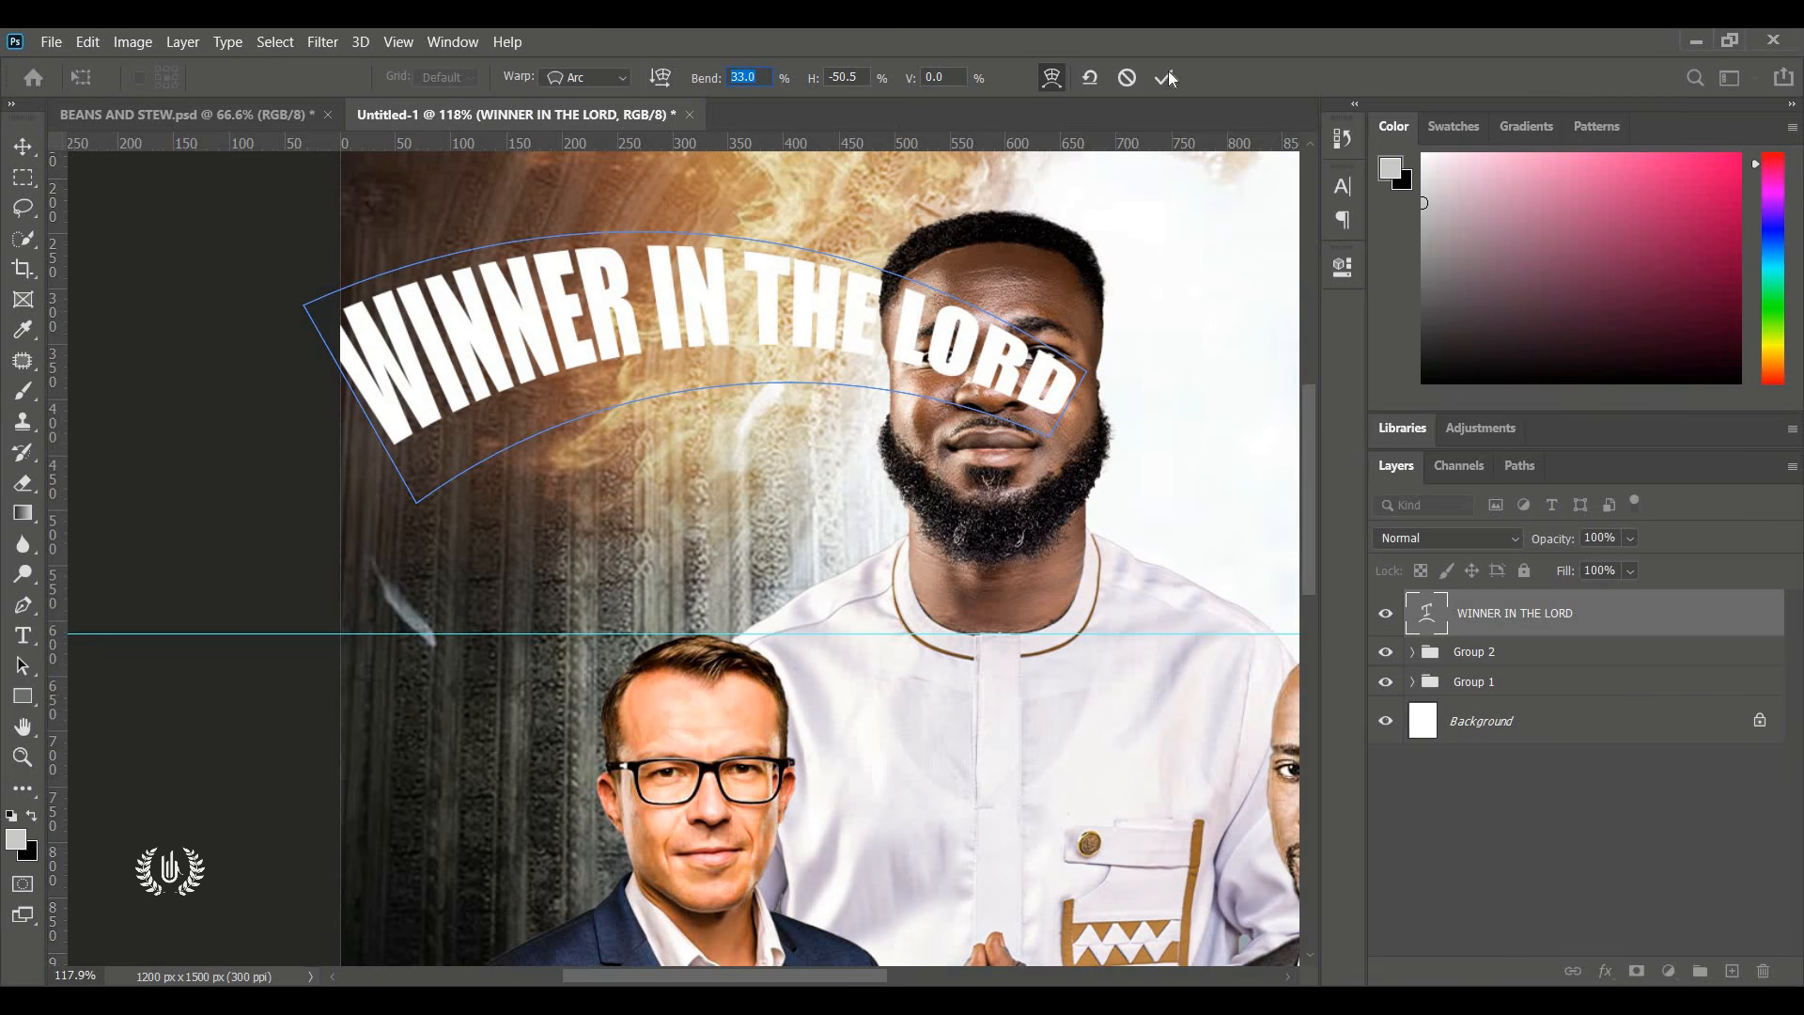
key(Return)
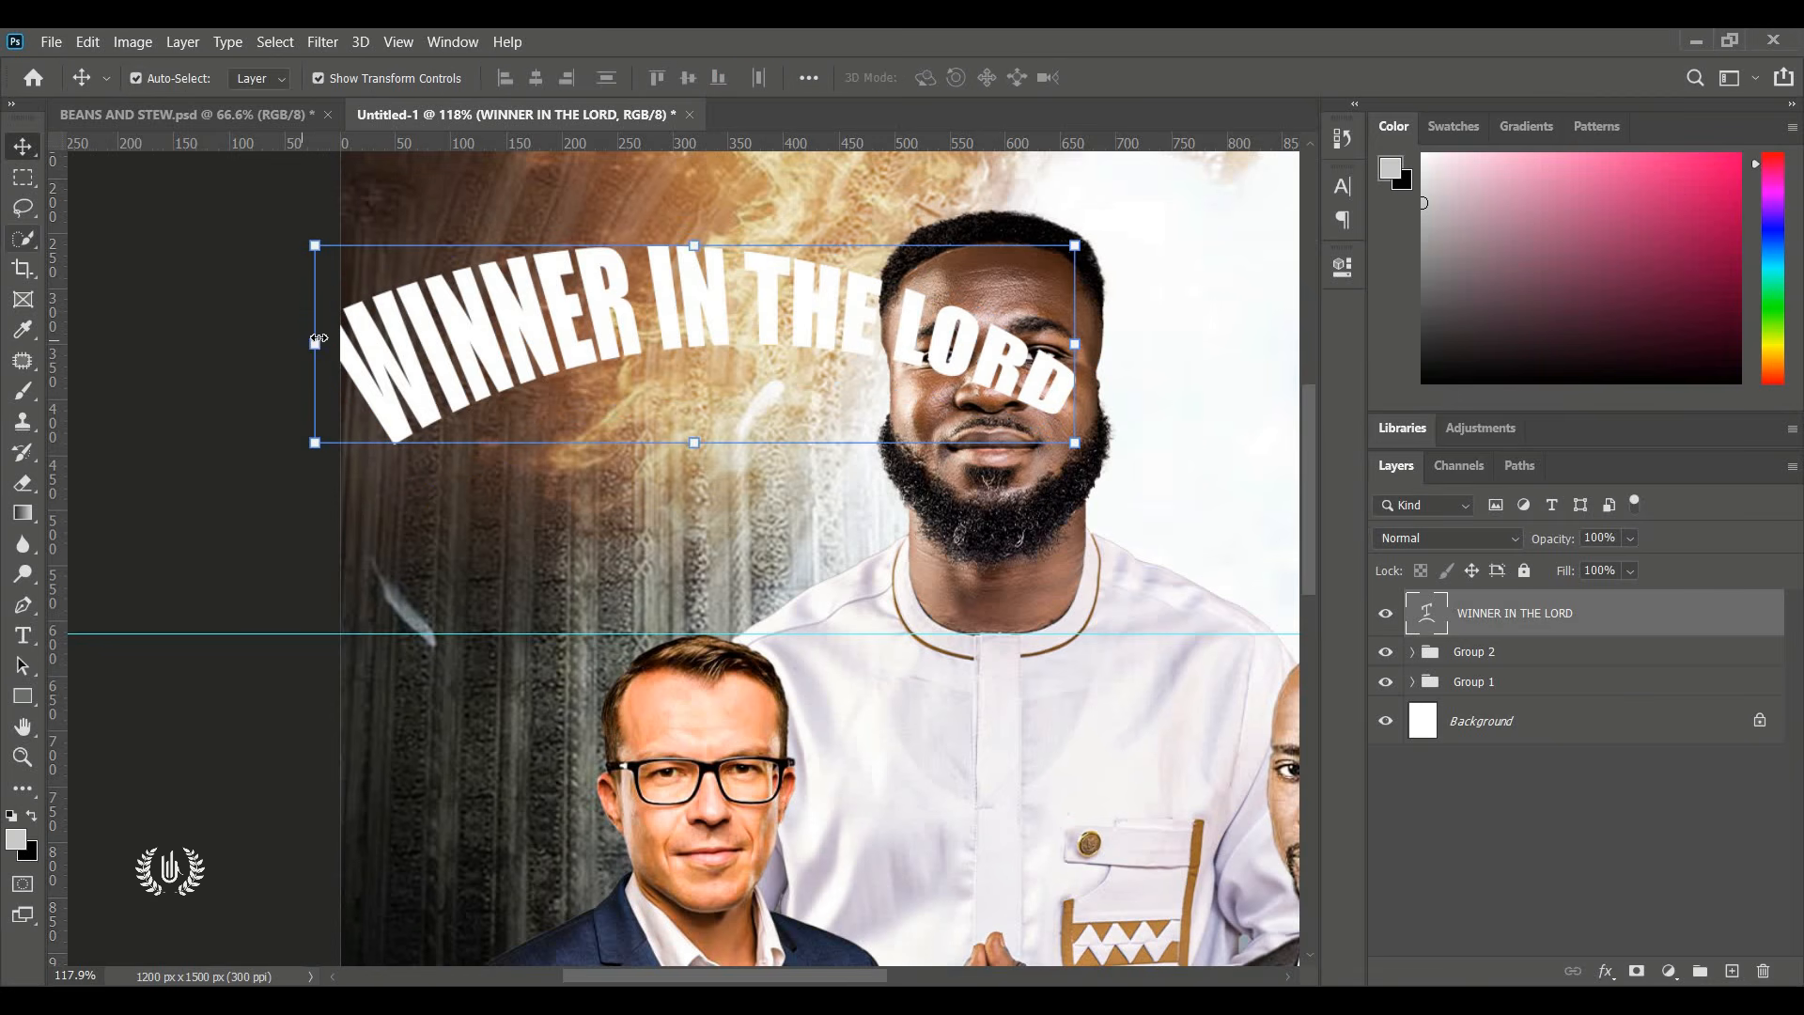
Scale the arched WINNER IN THE LORD text down to about 44% and position it beside the central man's face.
drag(319, 338, 730, 357)
drag(968, 384, 716, 453)
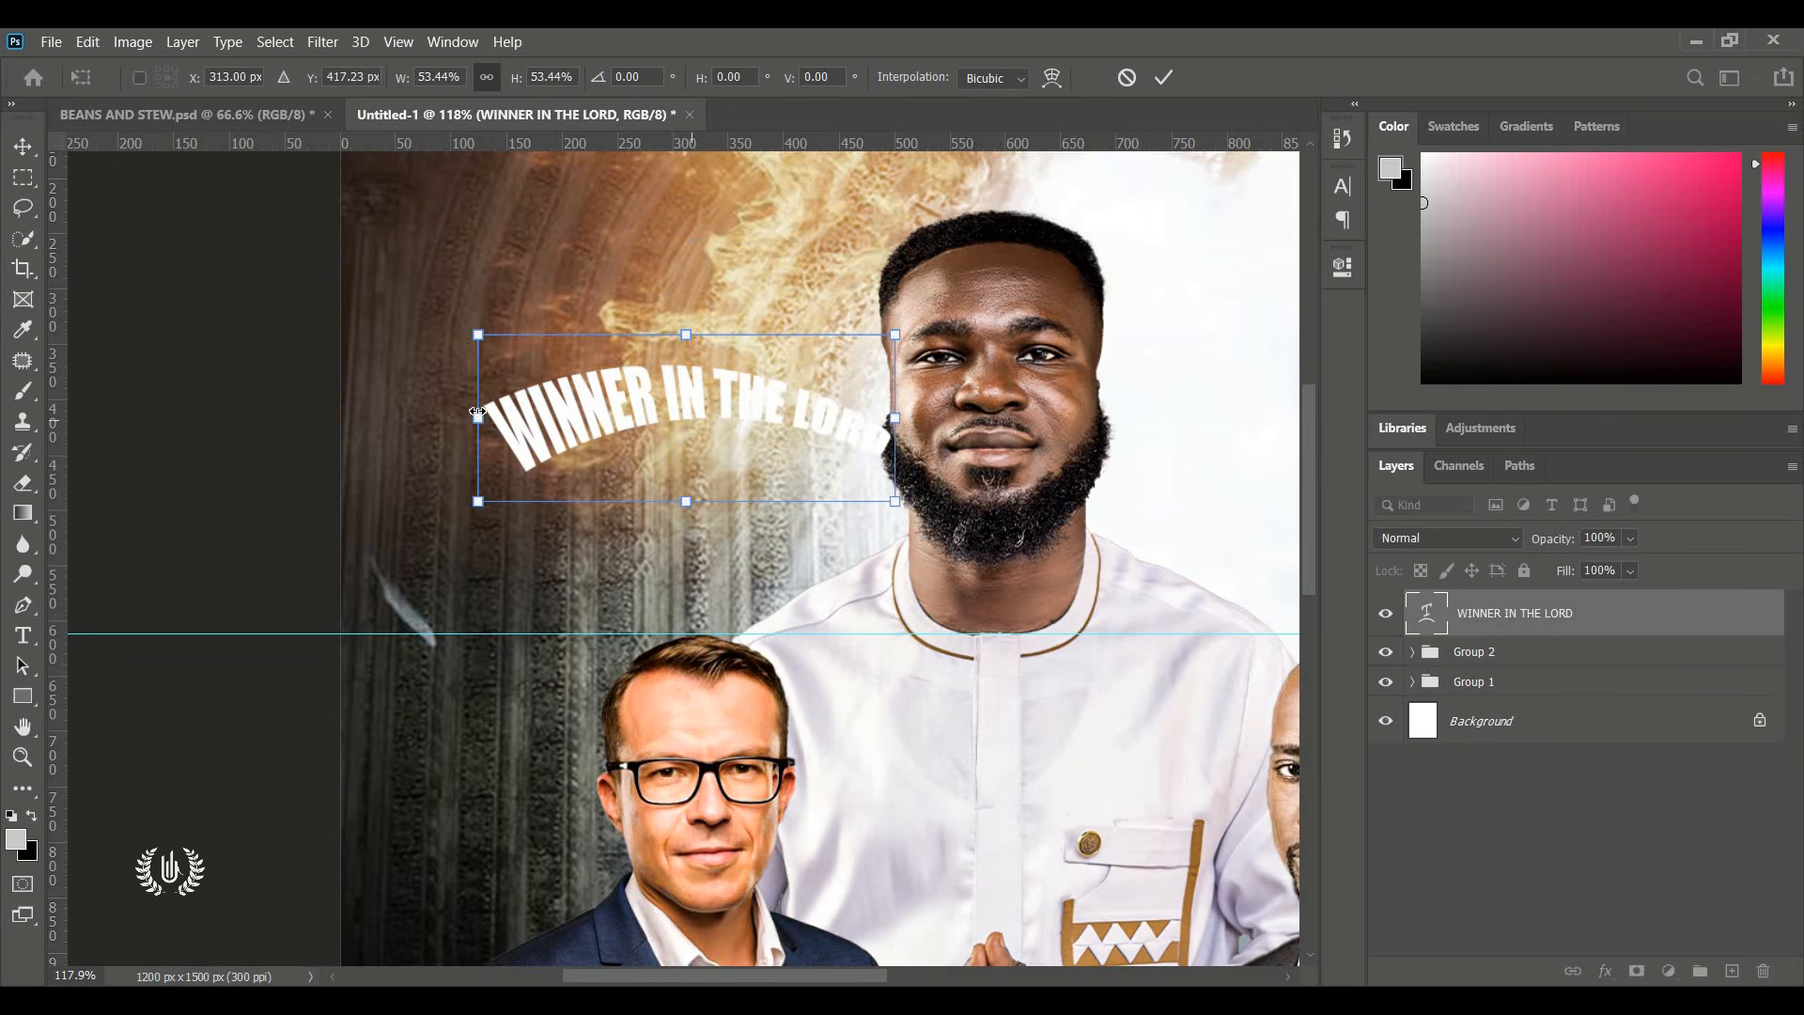
drag(540, 410, 551, 411)
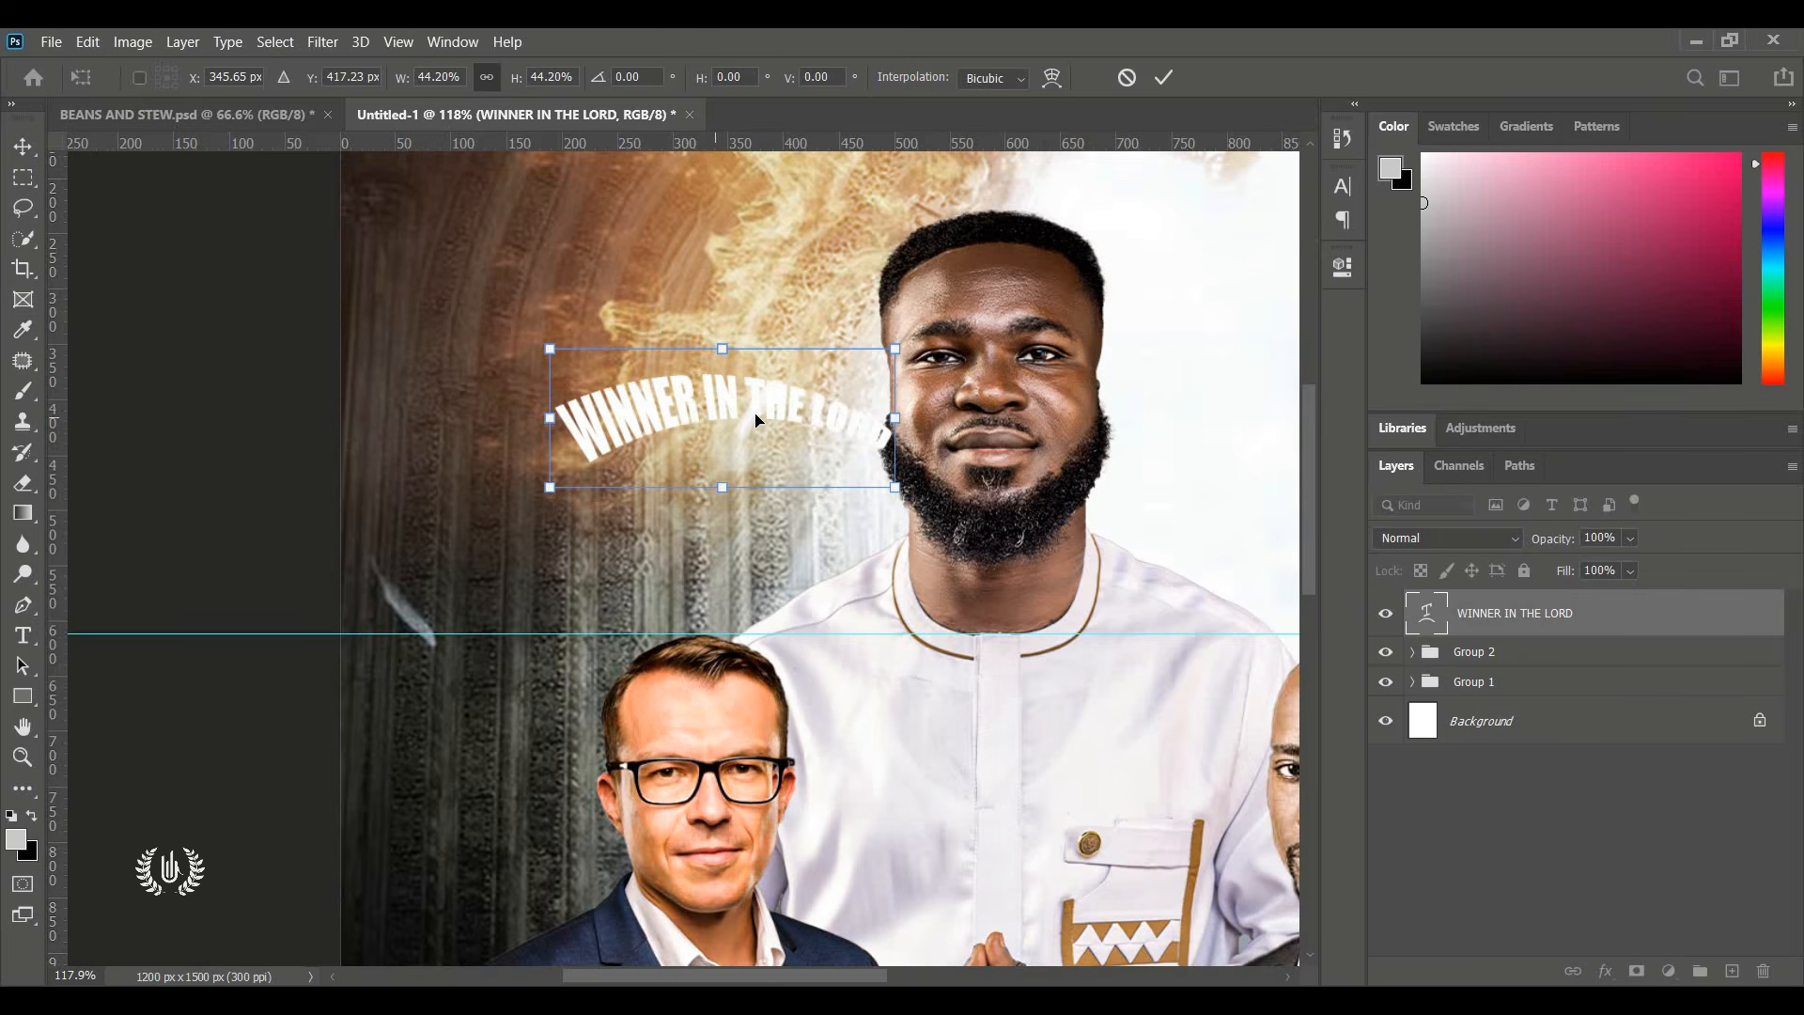
drag(731, 409, 694, 391)
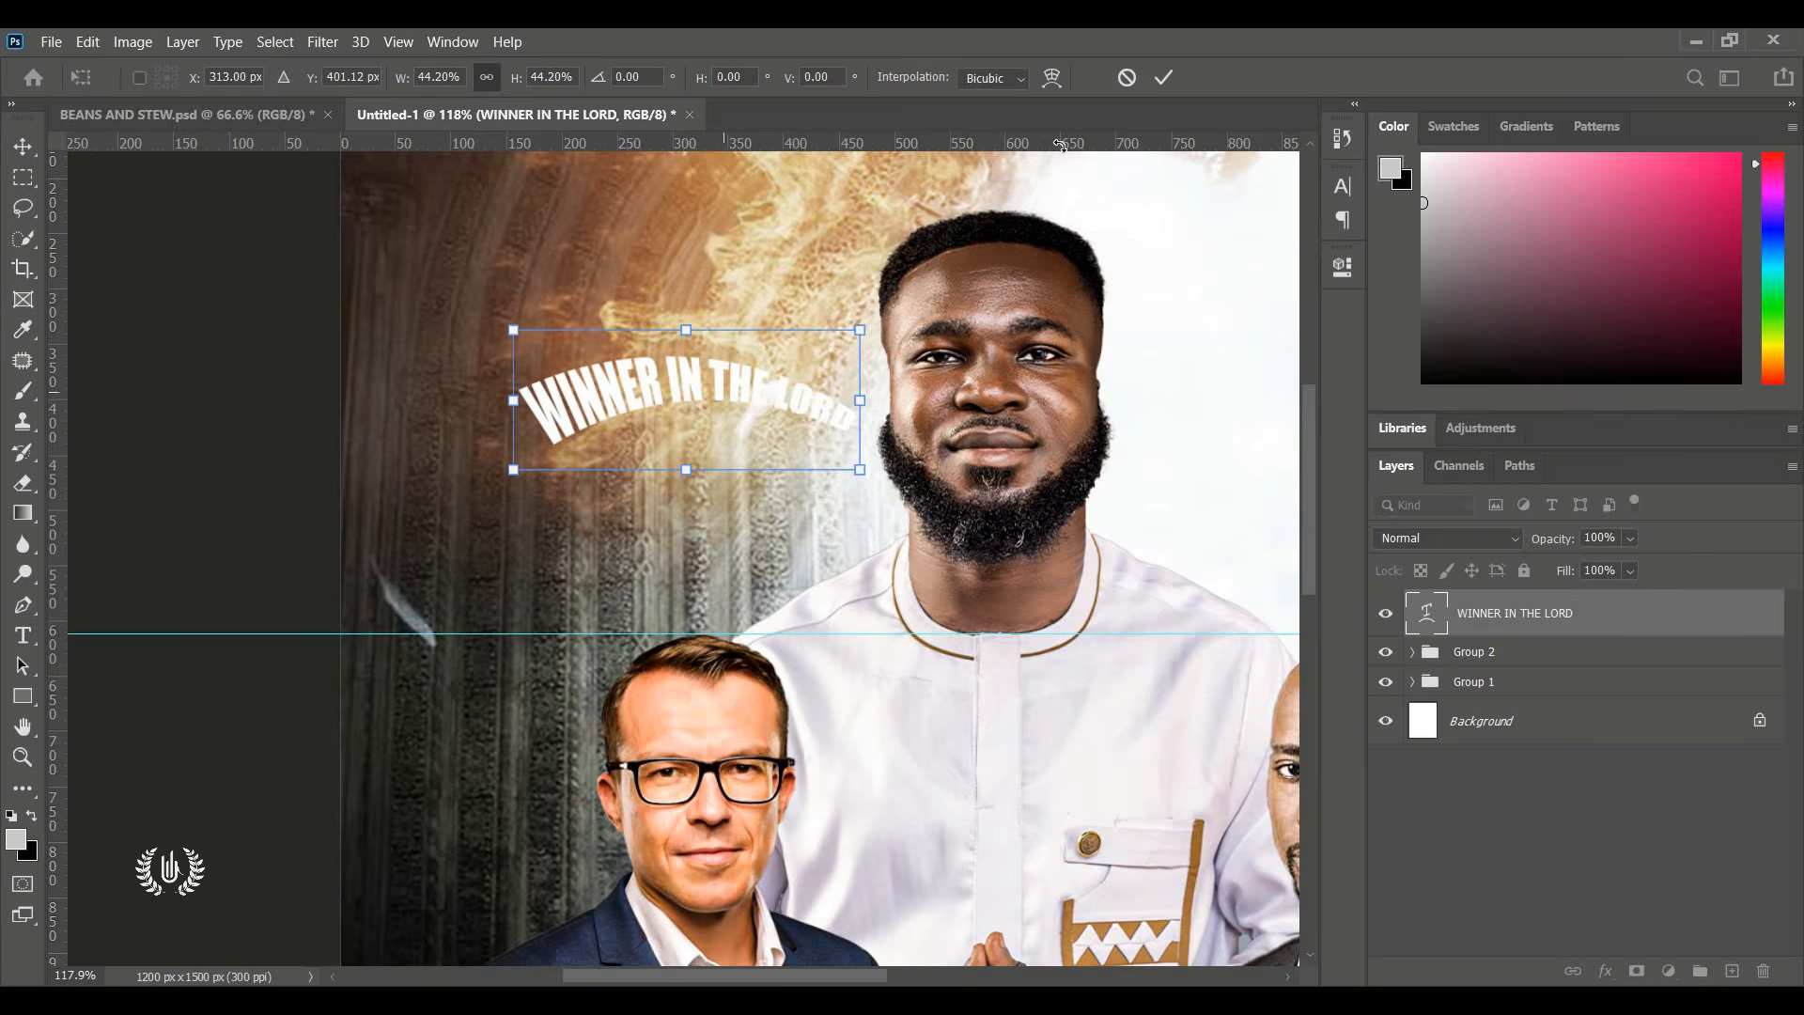
click(1163, 79)
Set the WINNER IN THE LORD text layer's blend mode to Overlay.
click(1481, 533)
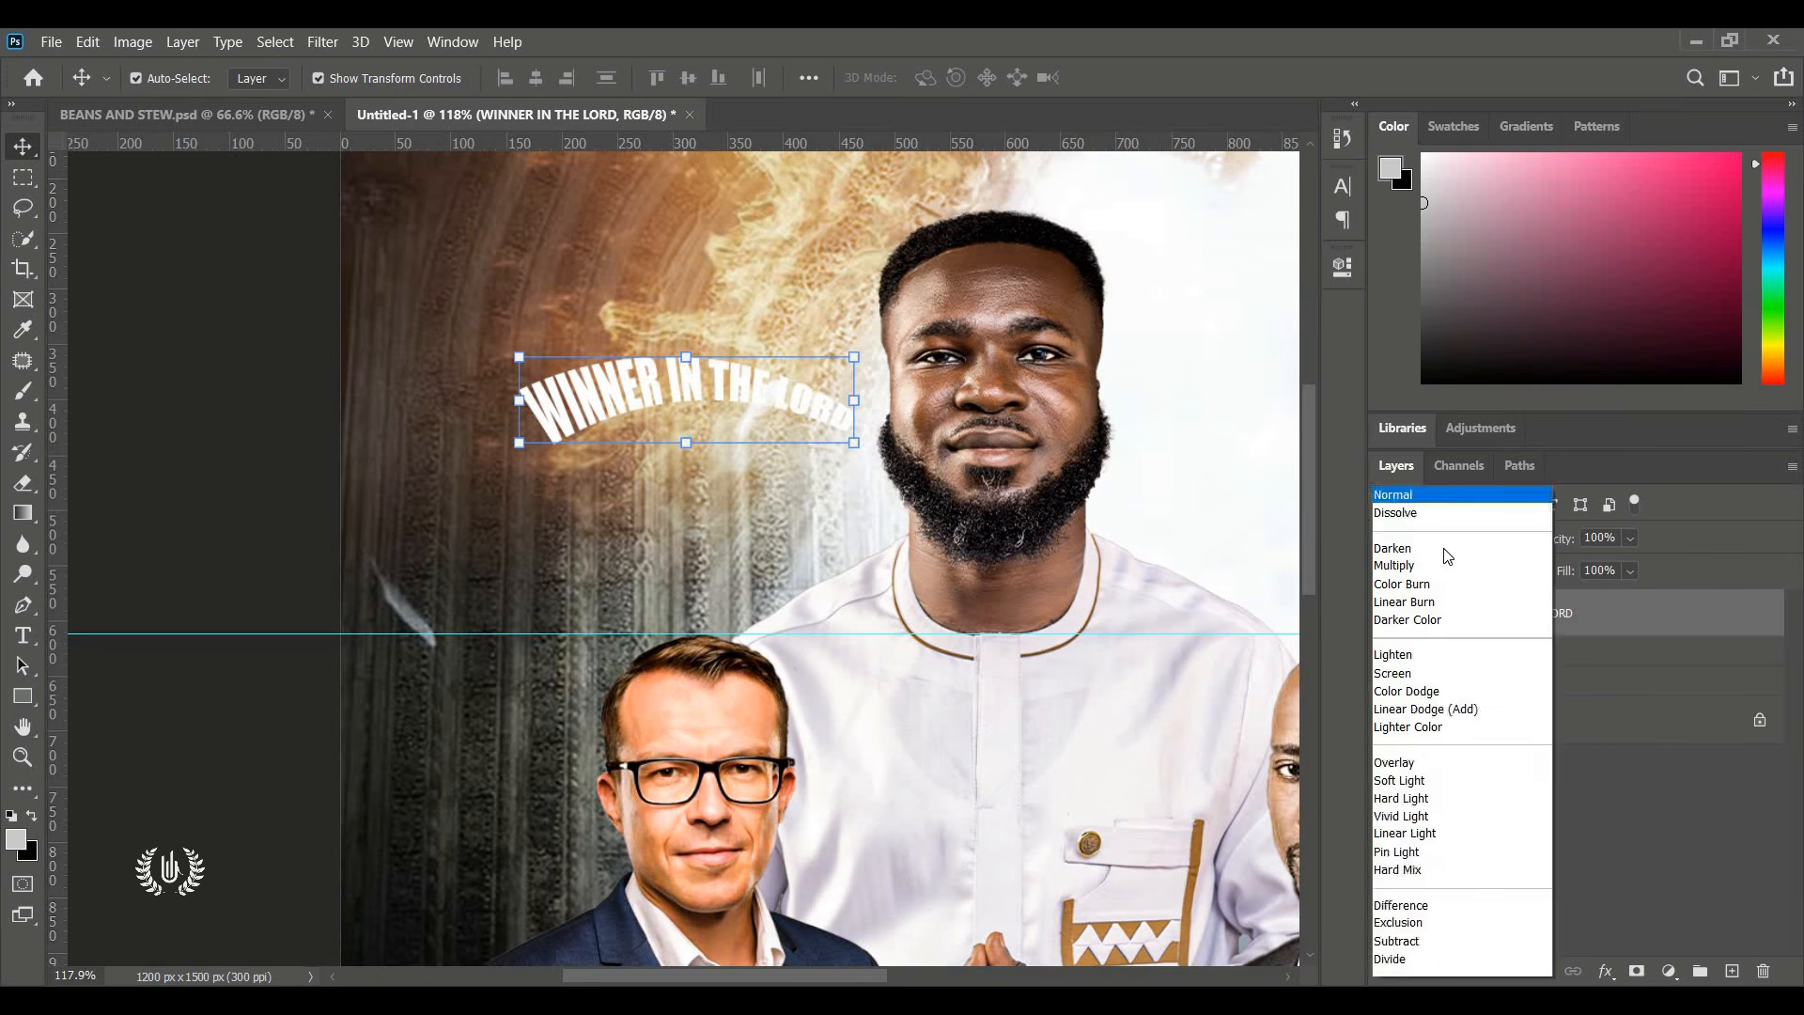
click(1441, 602)
click(1442, 541)
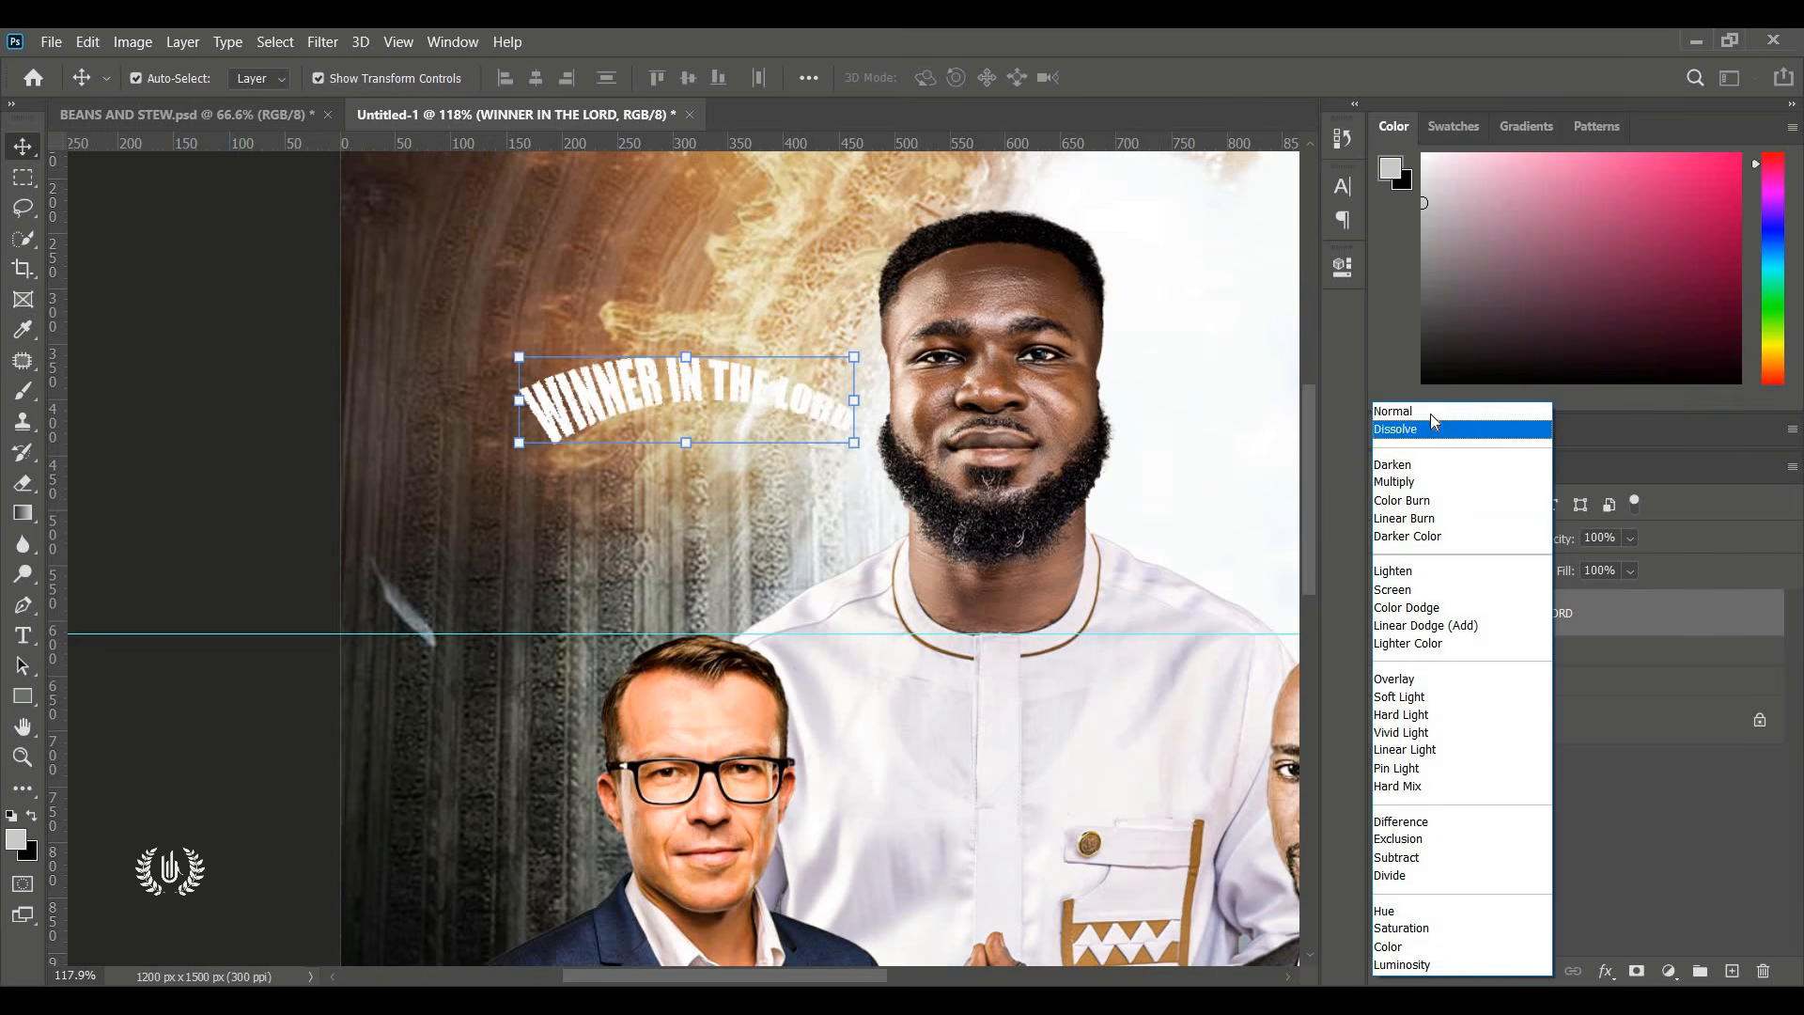
click(1401, 683)
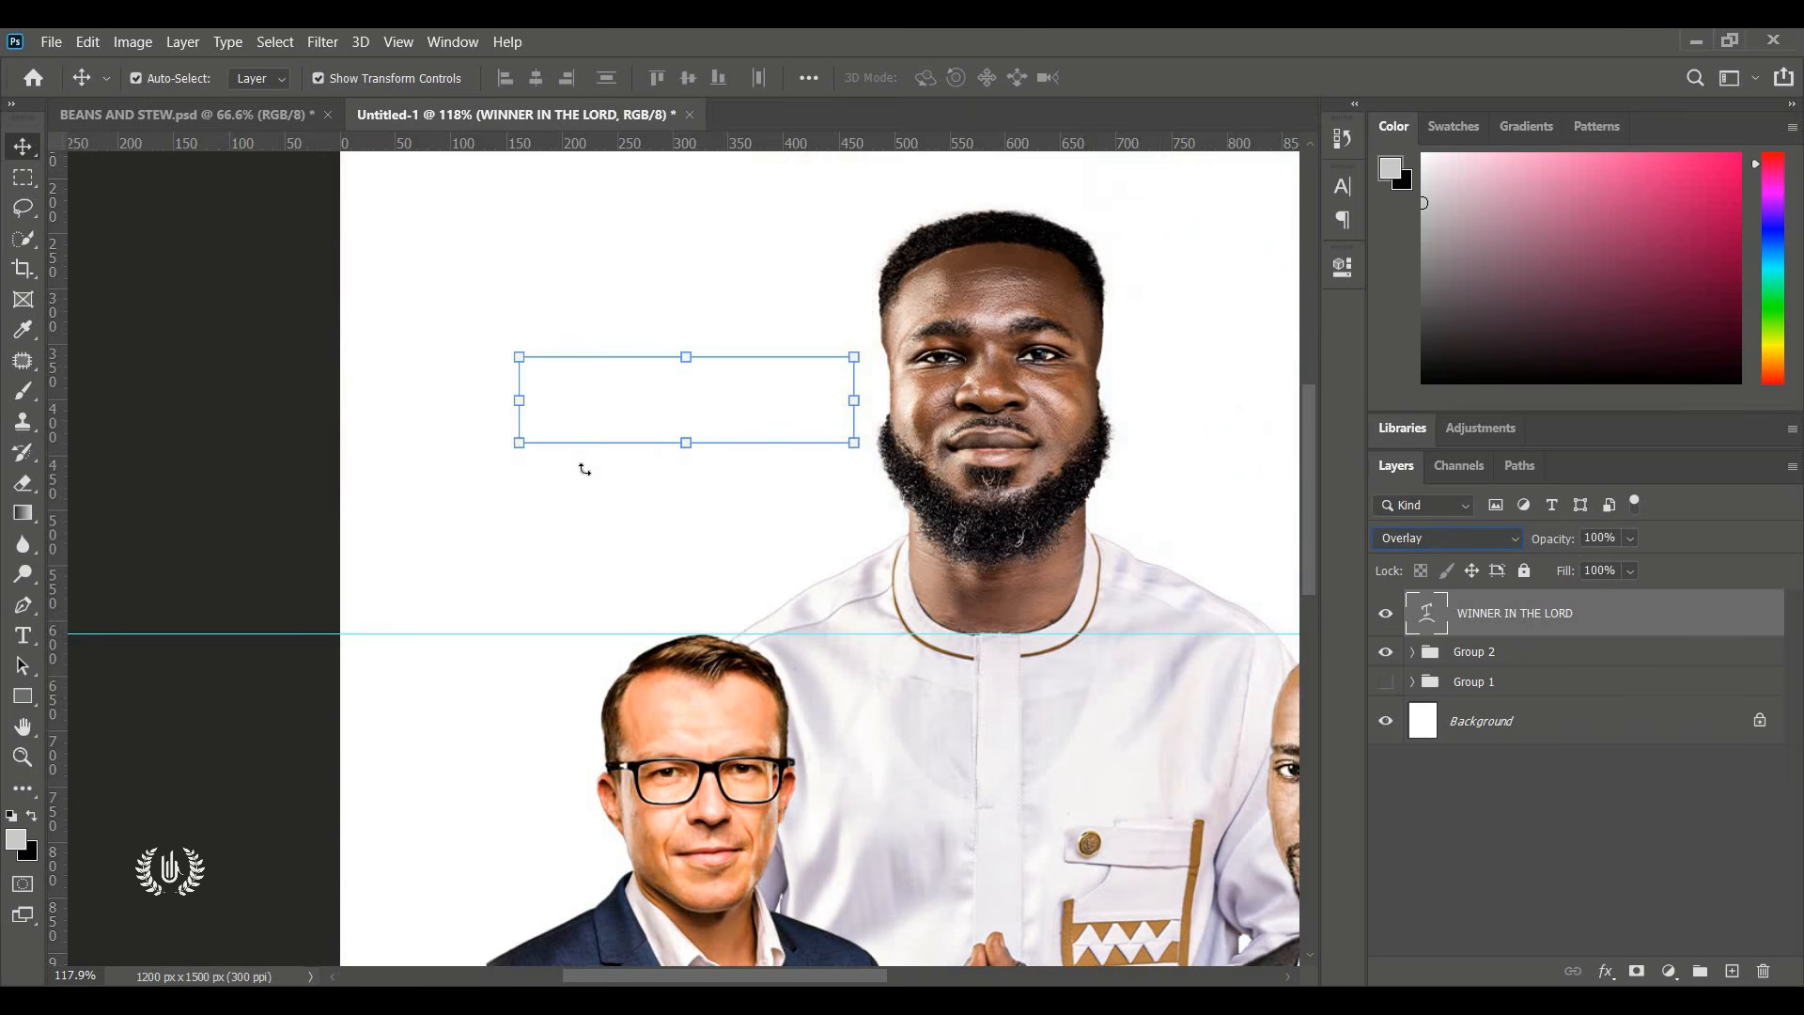
Show Group 1 again and set the WINNER IN THE LORD text layer's blend mode to Overlay against it.
click(1383, 684)
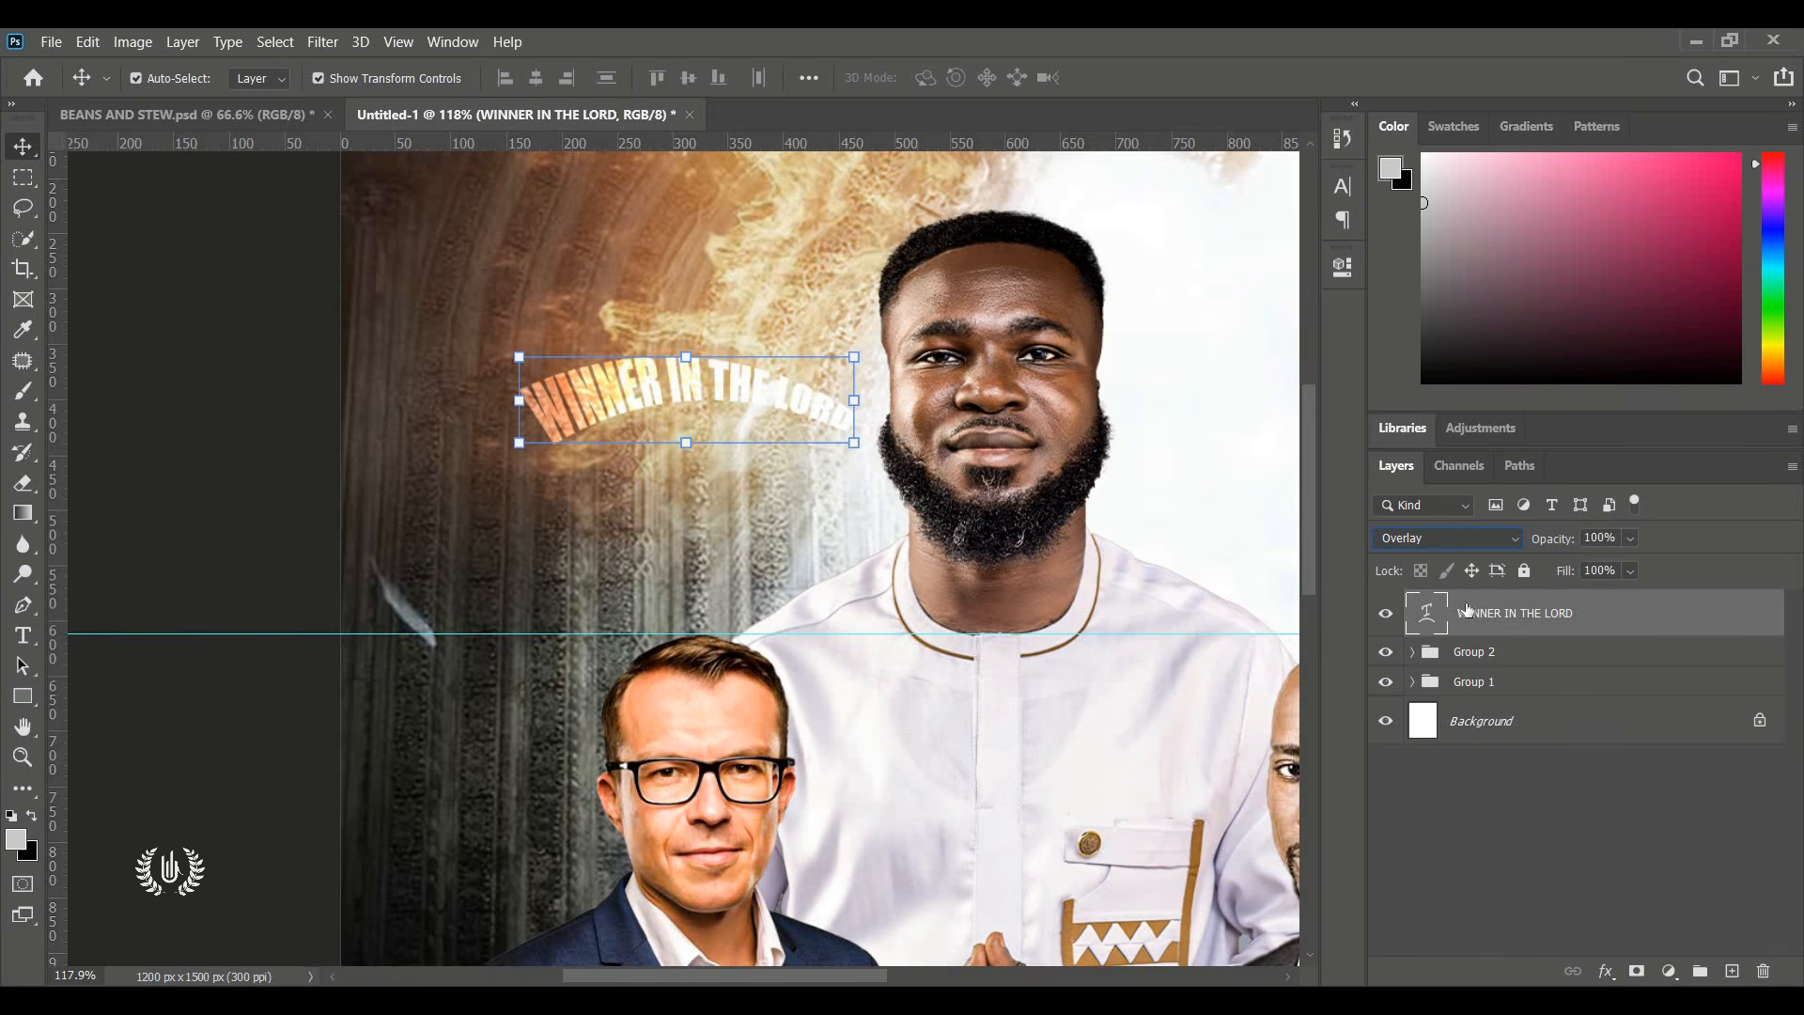
click(1442, 540)
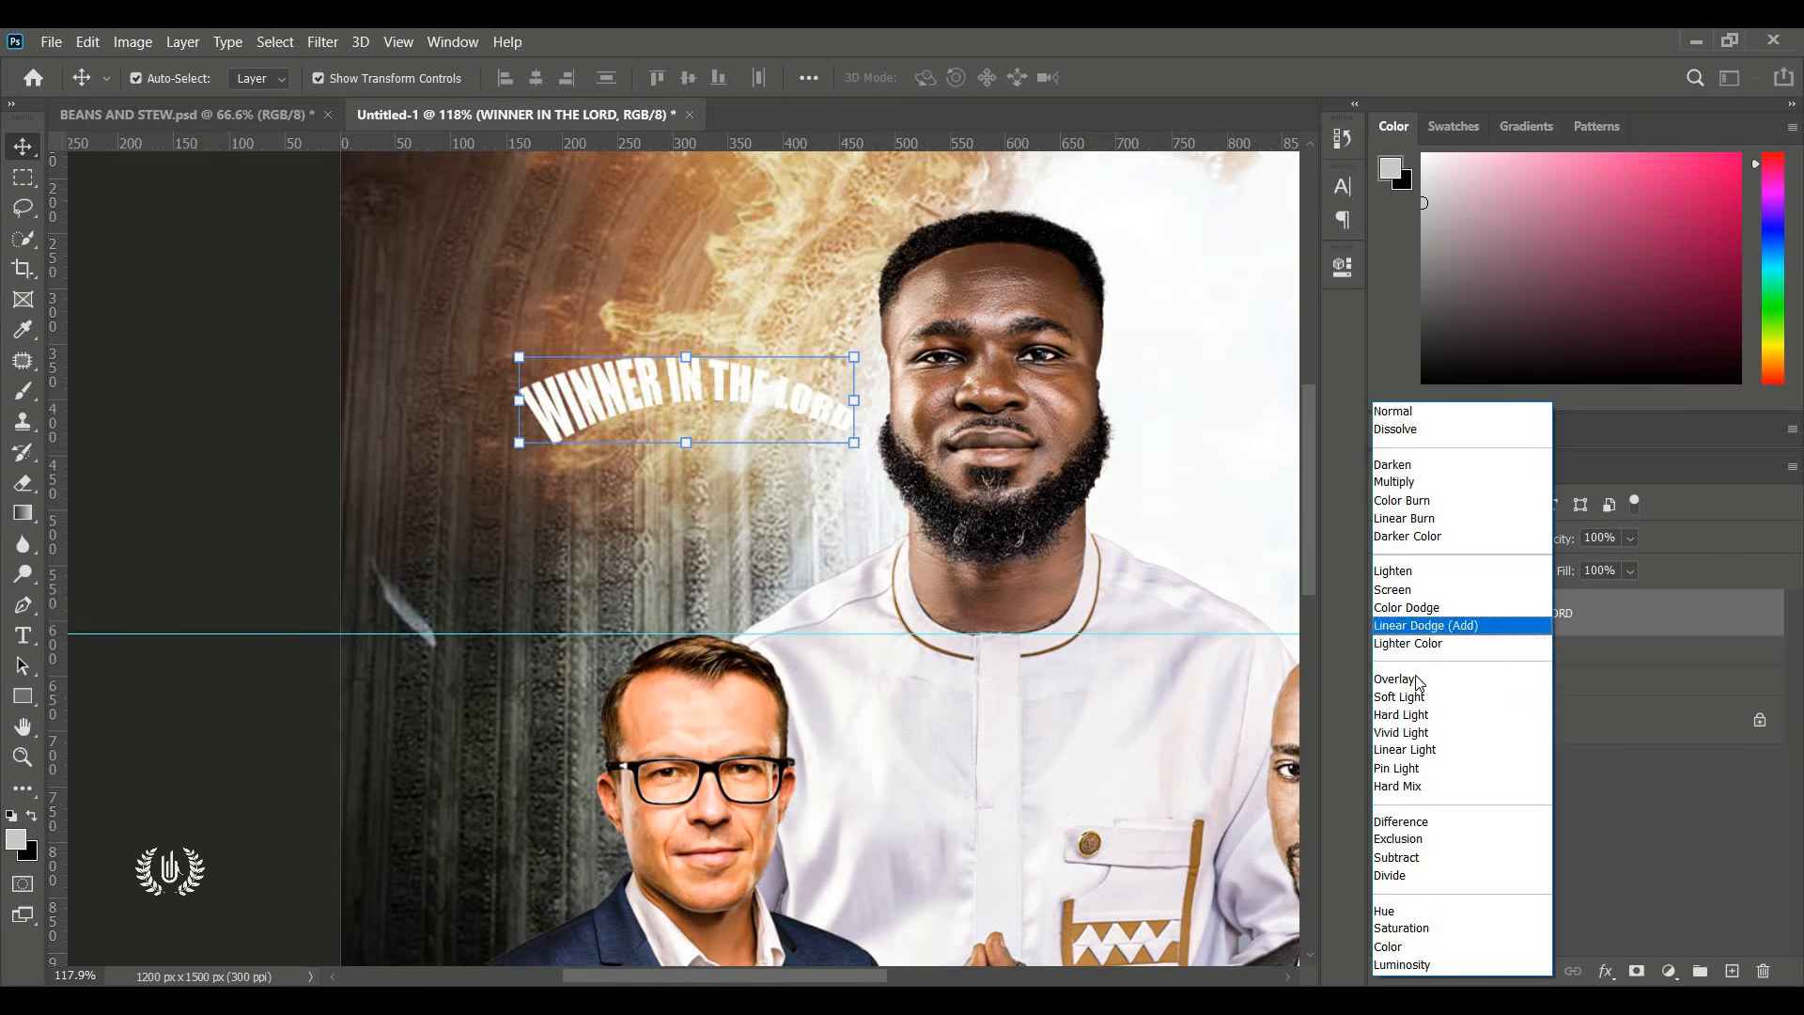
click(1435, 685)
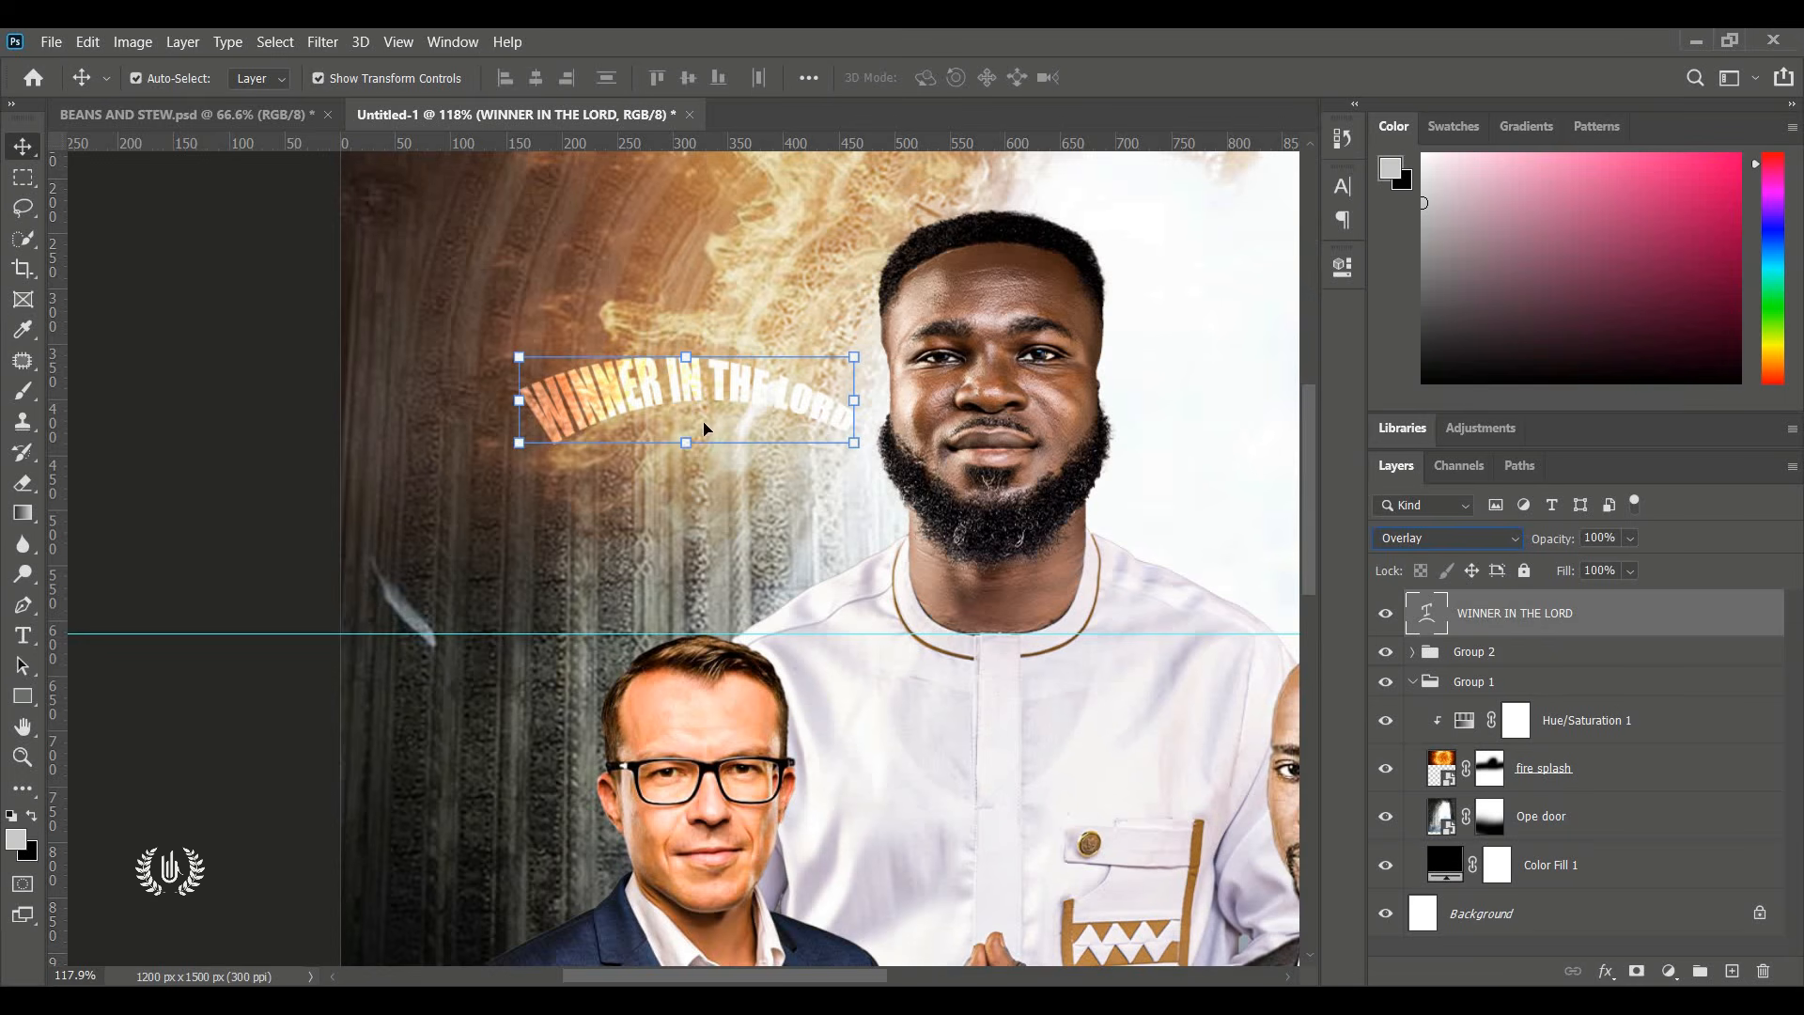
Move the arched WINNER IN THE LORD text down and slightly away from the central man, beside his beard, and deselect it.
drag(707, 429, 609, 490)
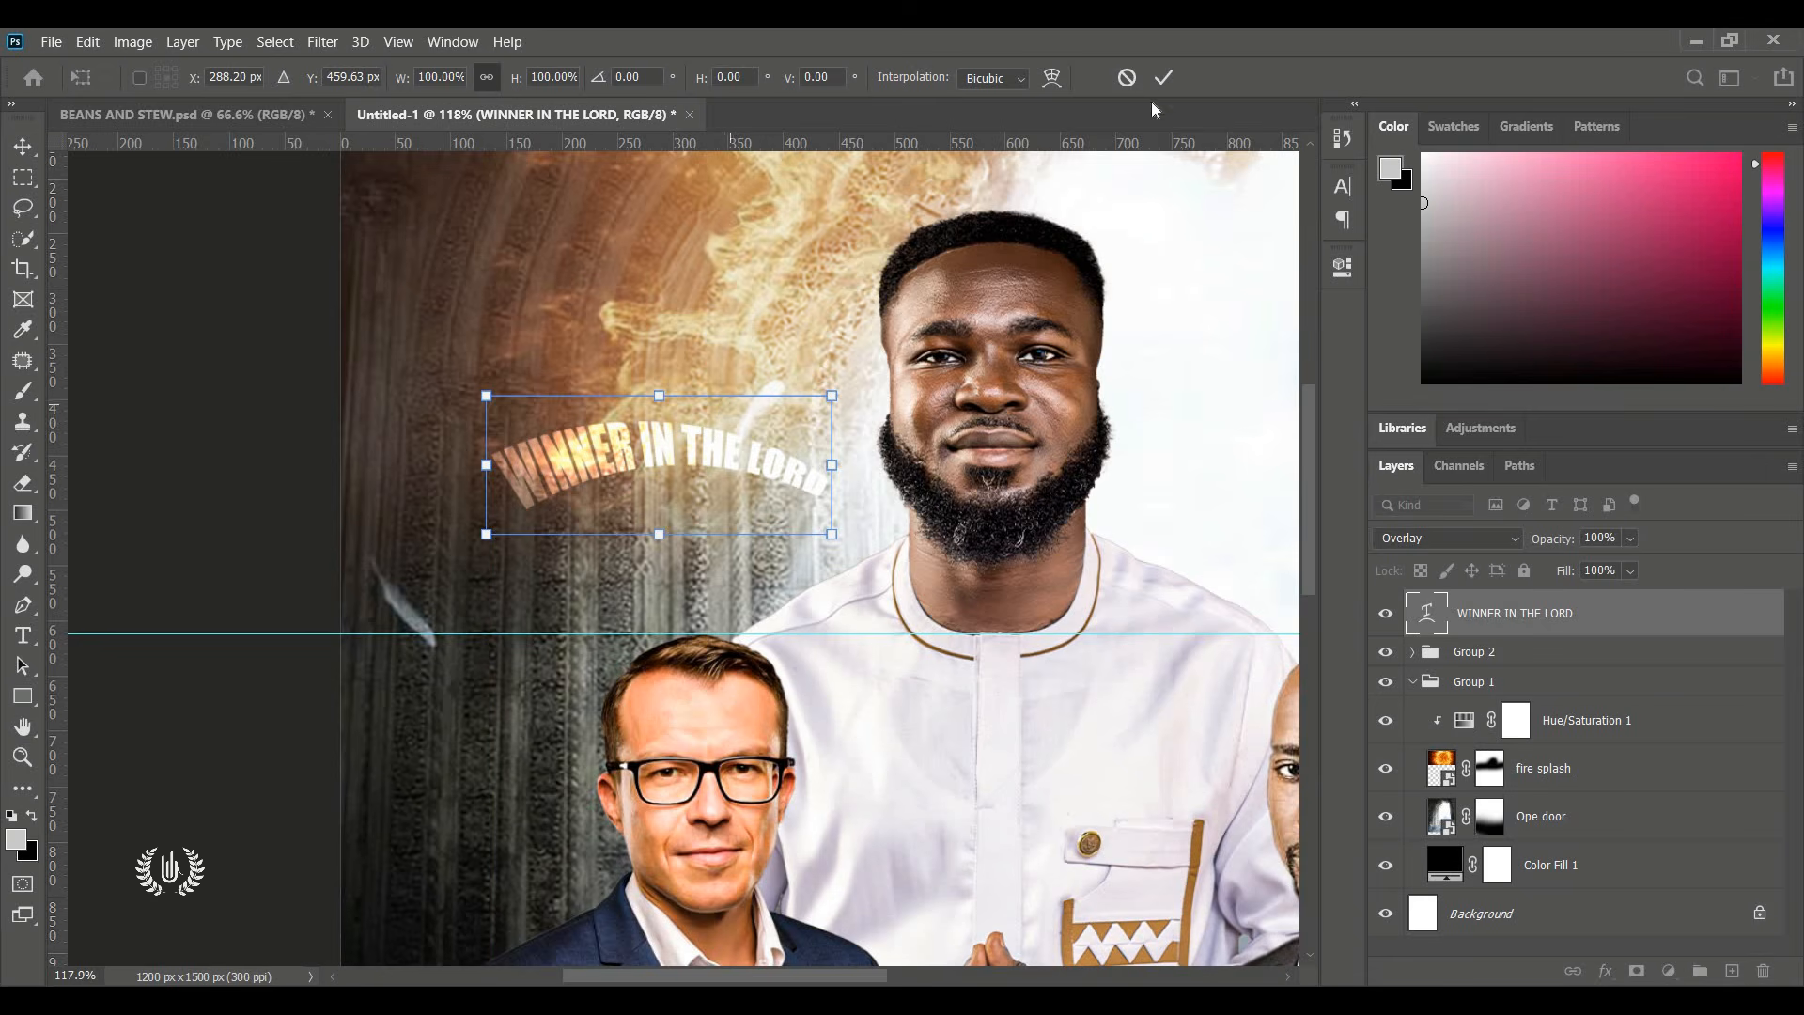
click(1165, 78)
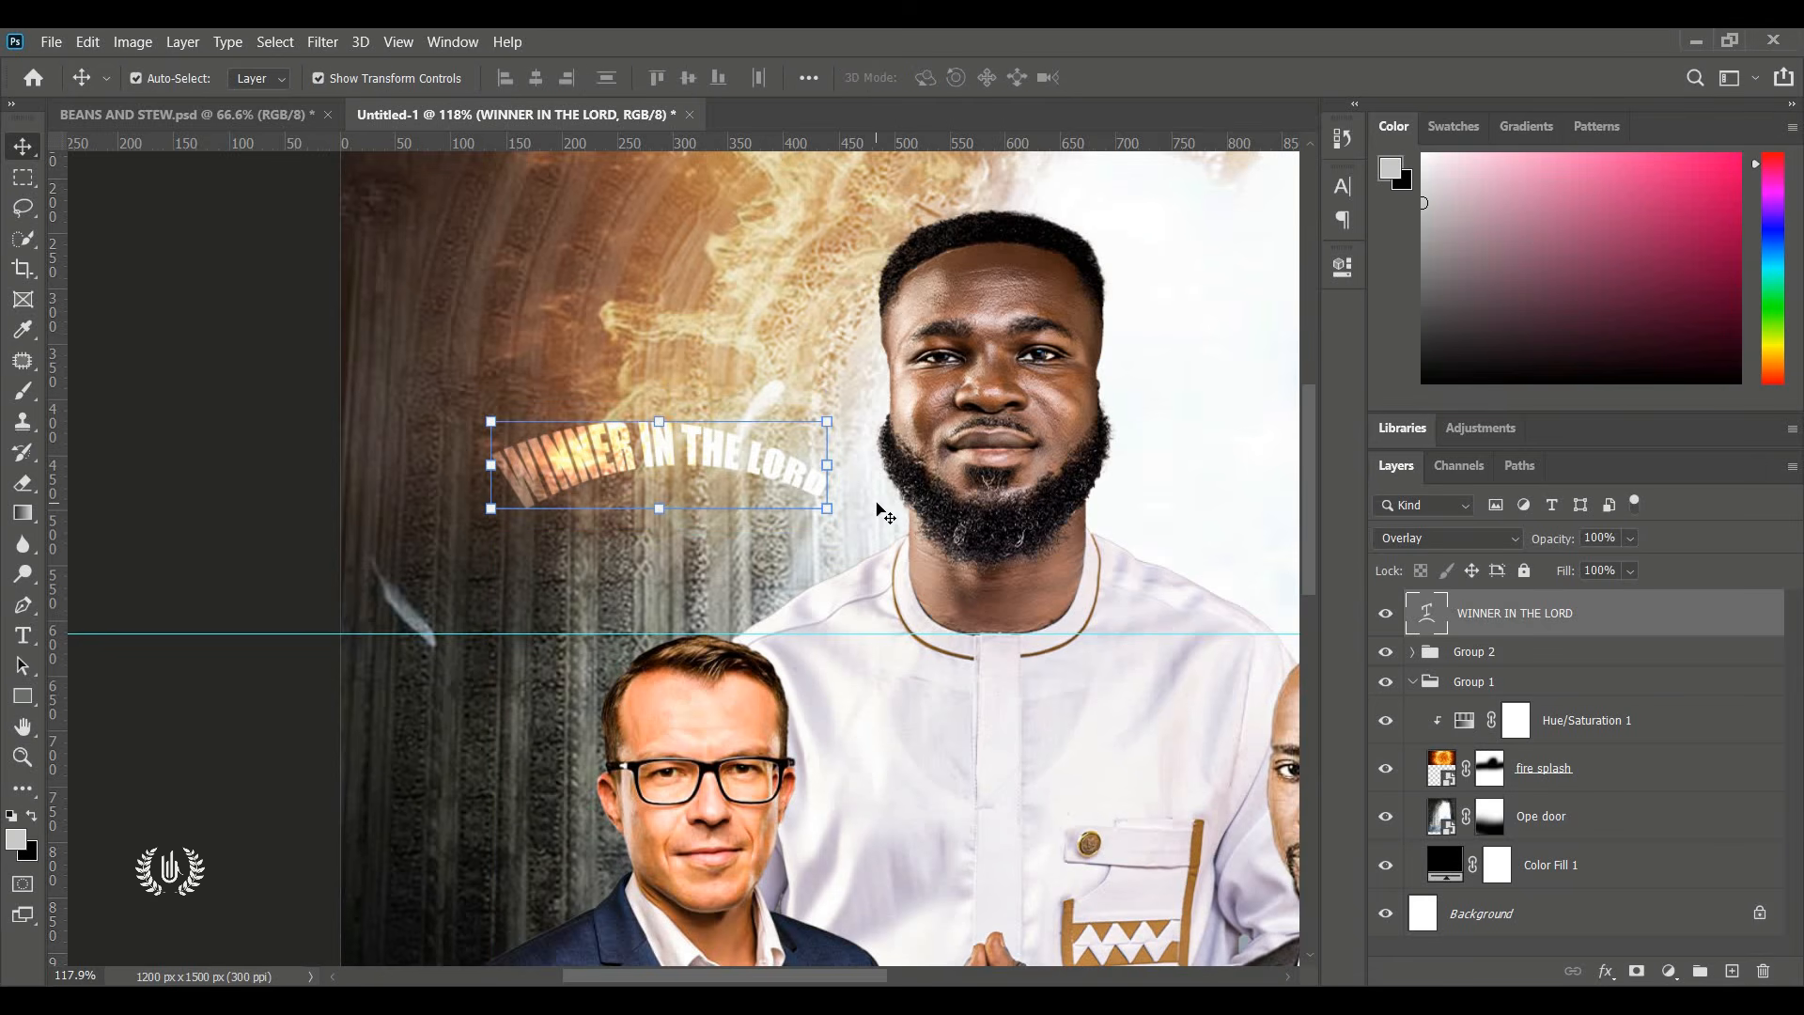
key(ctrl+0)
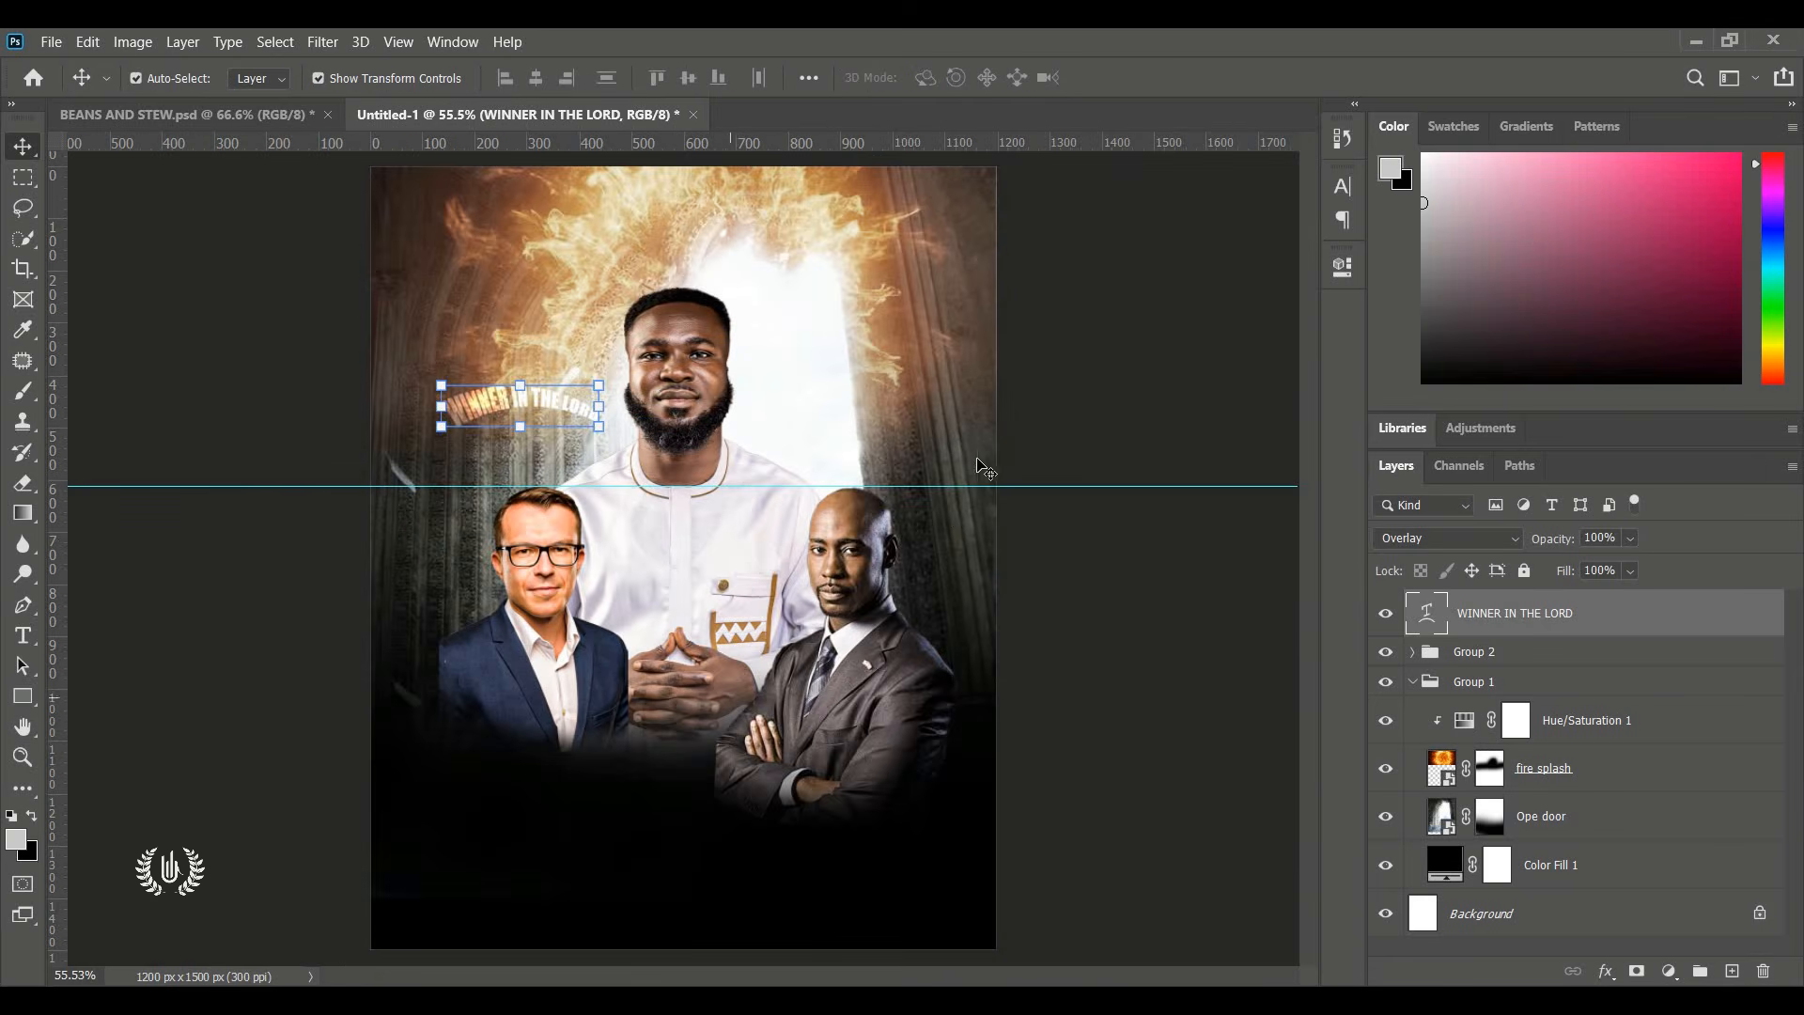
ctrl+click(1604, 603)
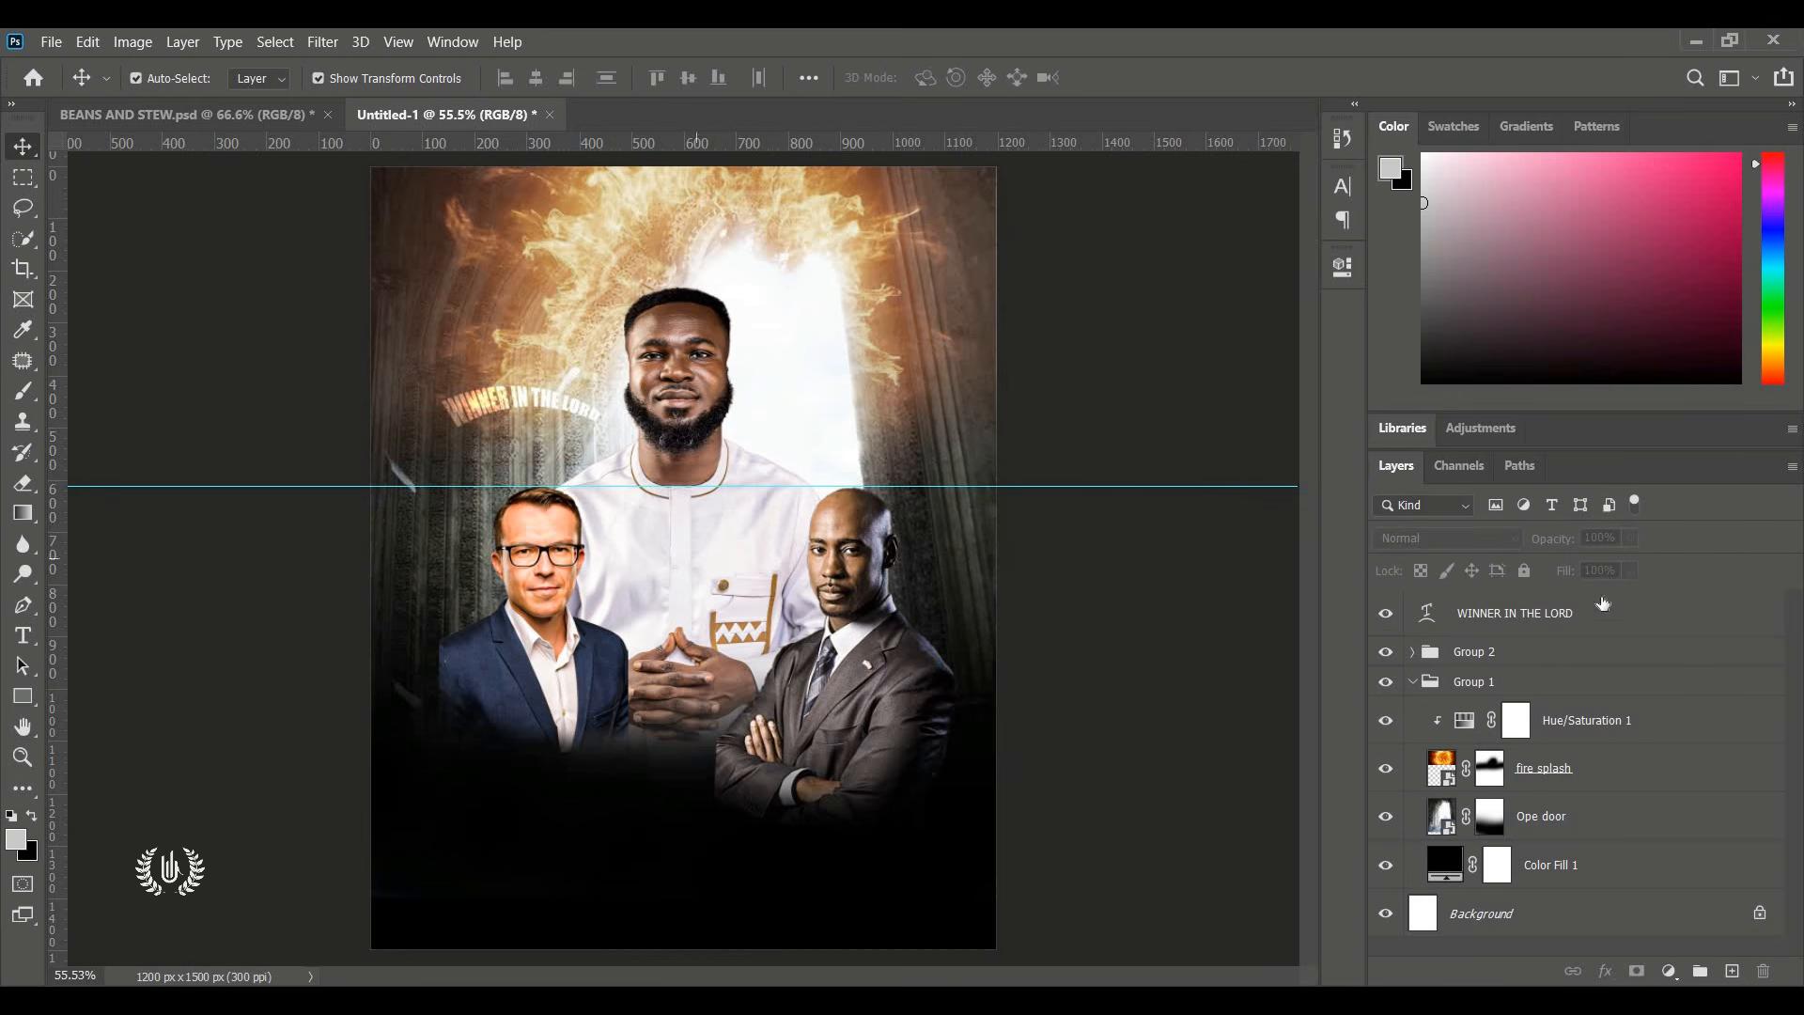
Collapse Group 1 and place the ARROW graphic at about 63% scale directly beneath the WINNER IN THE LORD text.
click(1412, 681)
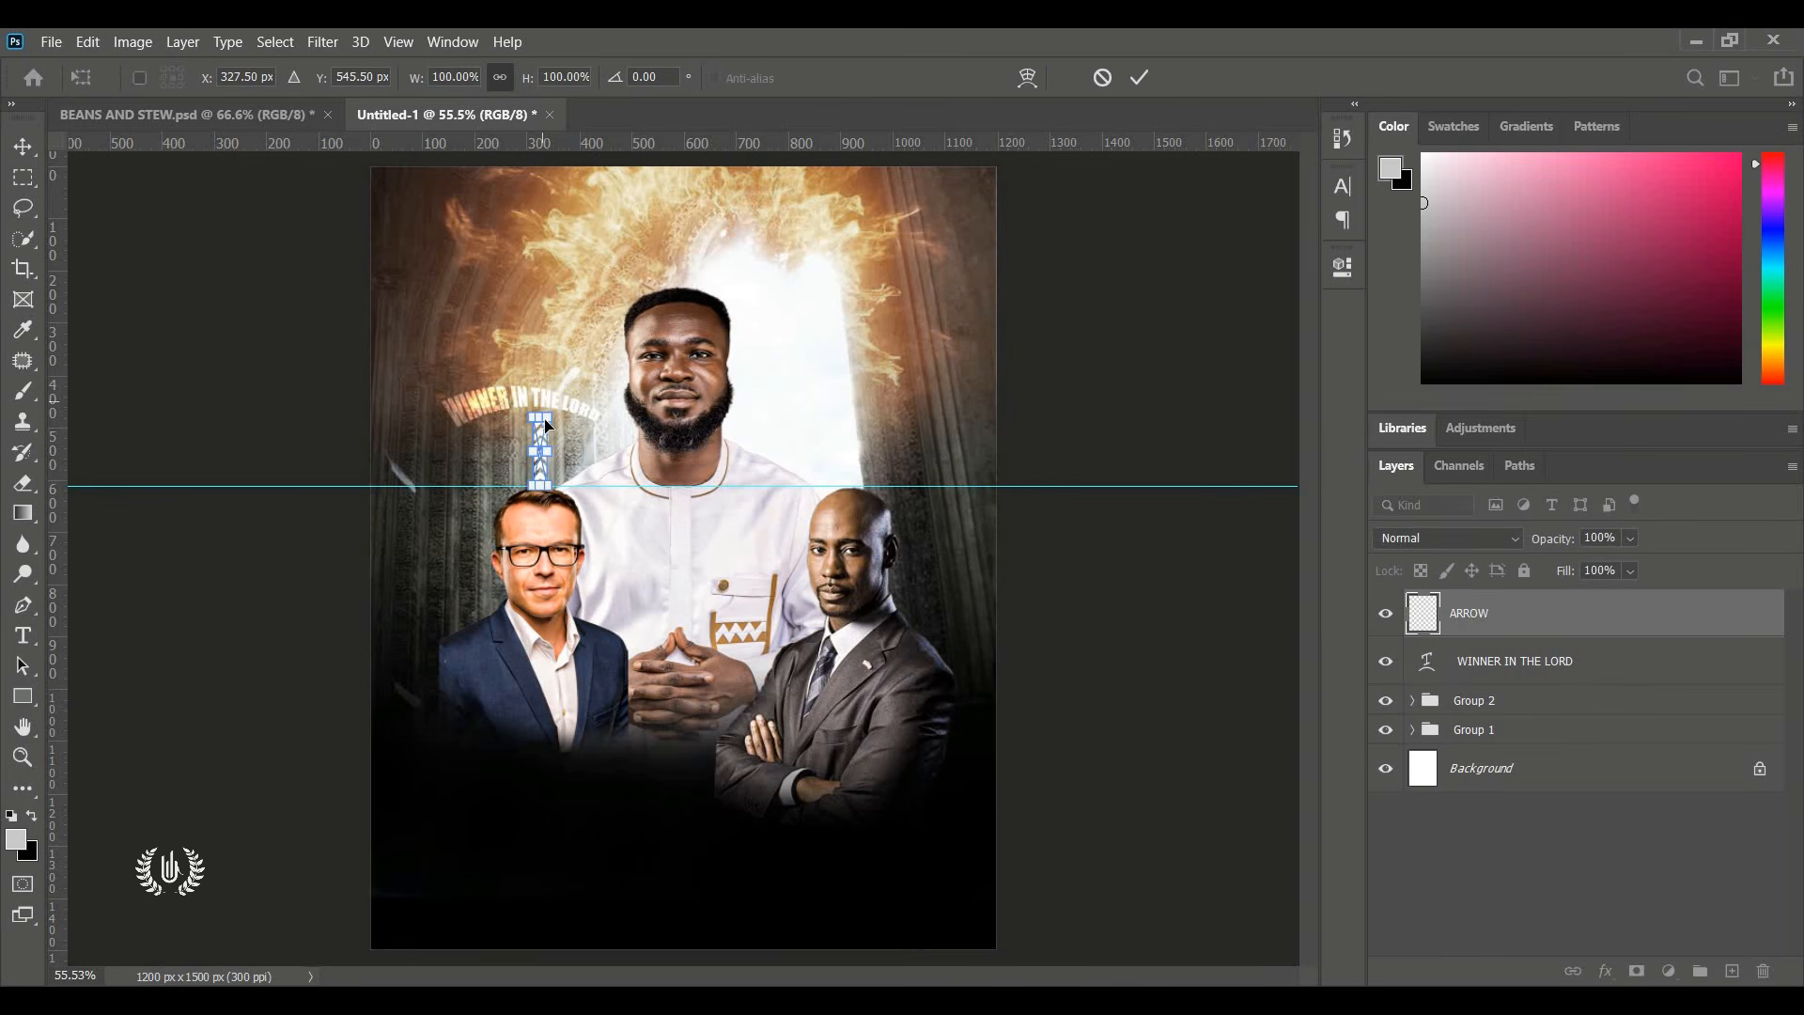
mouse_move(548, 426)
mouse_down()
mouse_move(534, 475)
mouse_move(541, 450)
mouse_up()
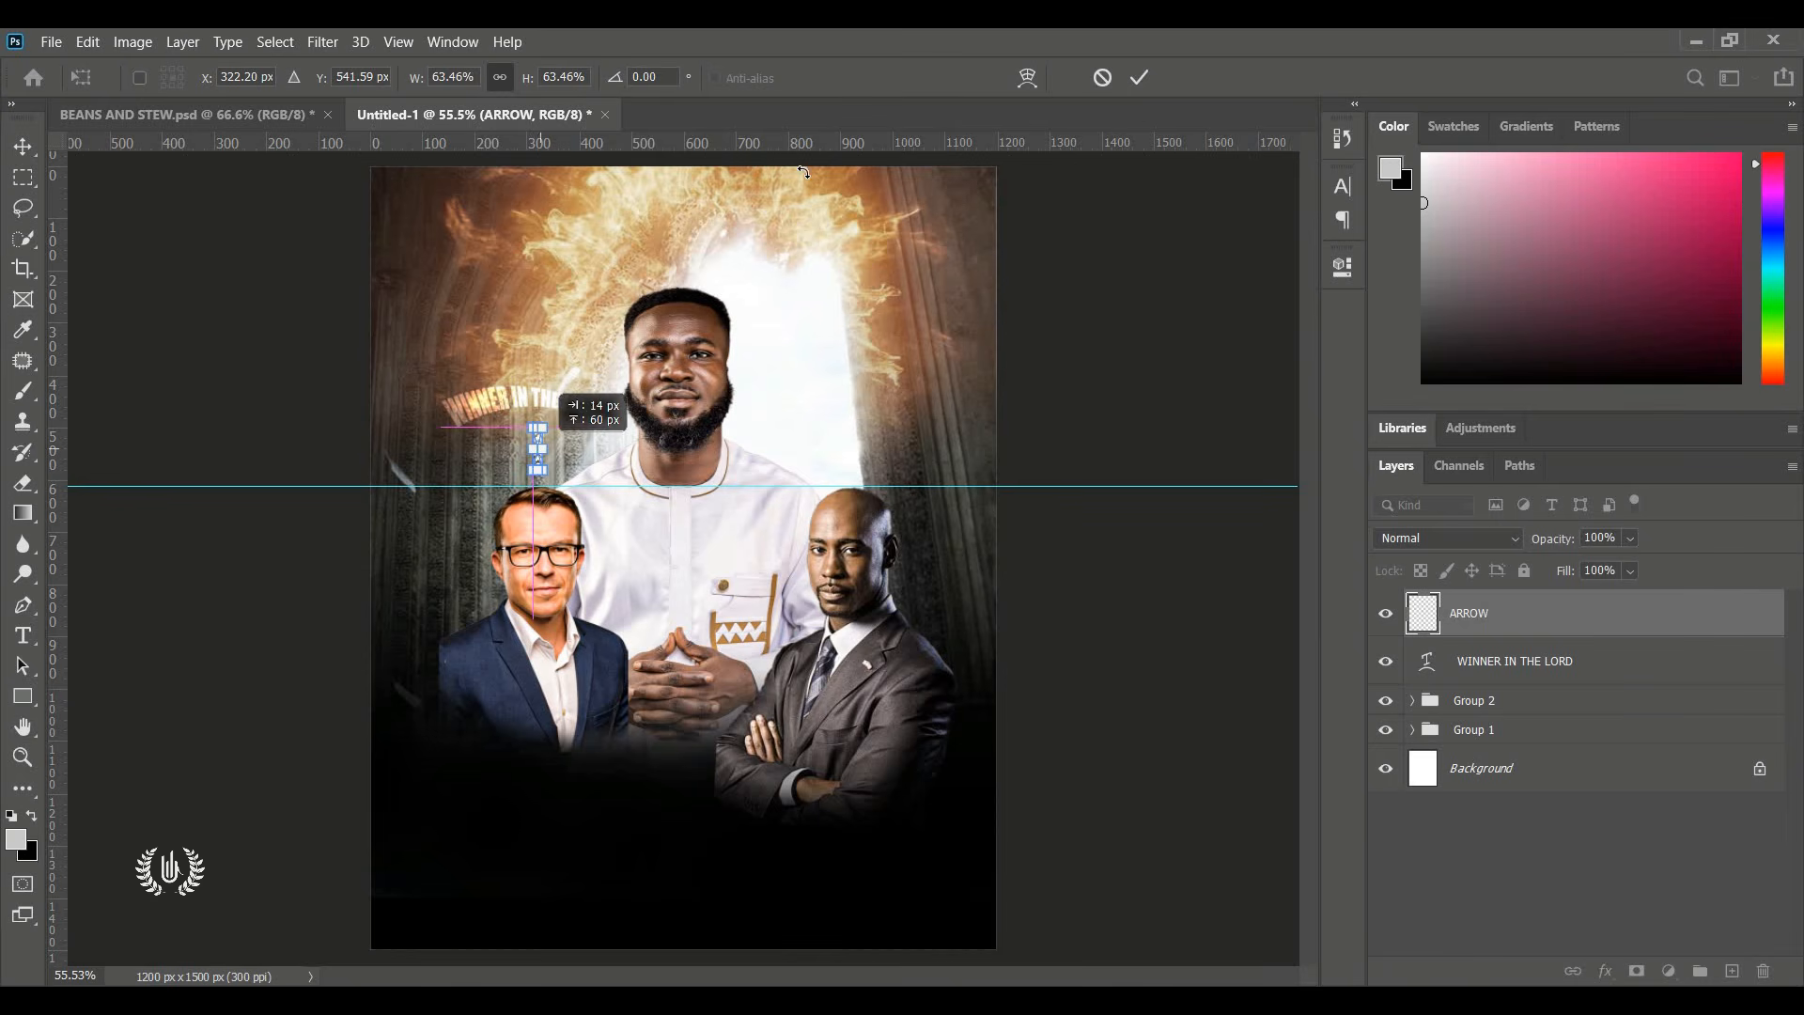
click(1138, 75)
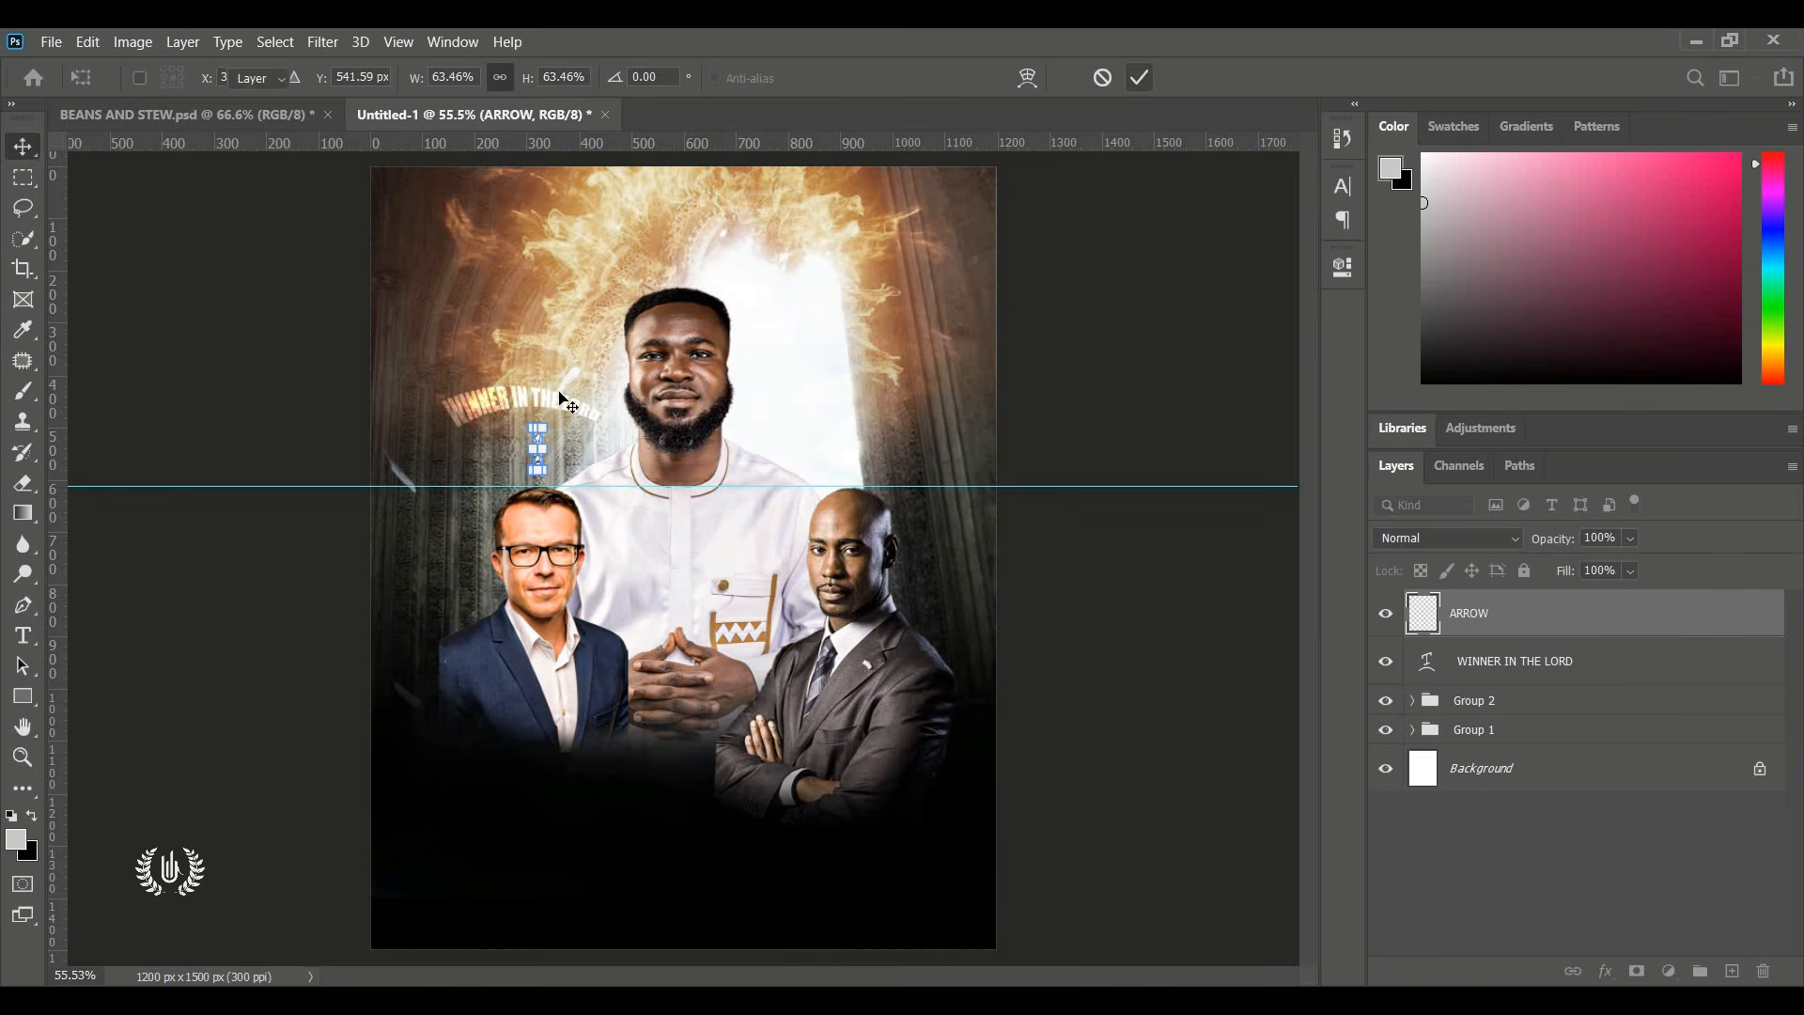
Scale the WINNER IN THE LORD text down to about 83% so that it sits centred over the arrows.
click(477, 420)
drag(440, 435, 467, 429)
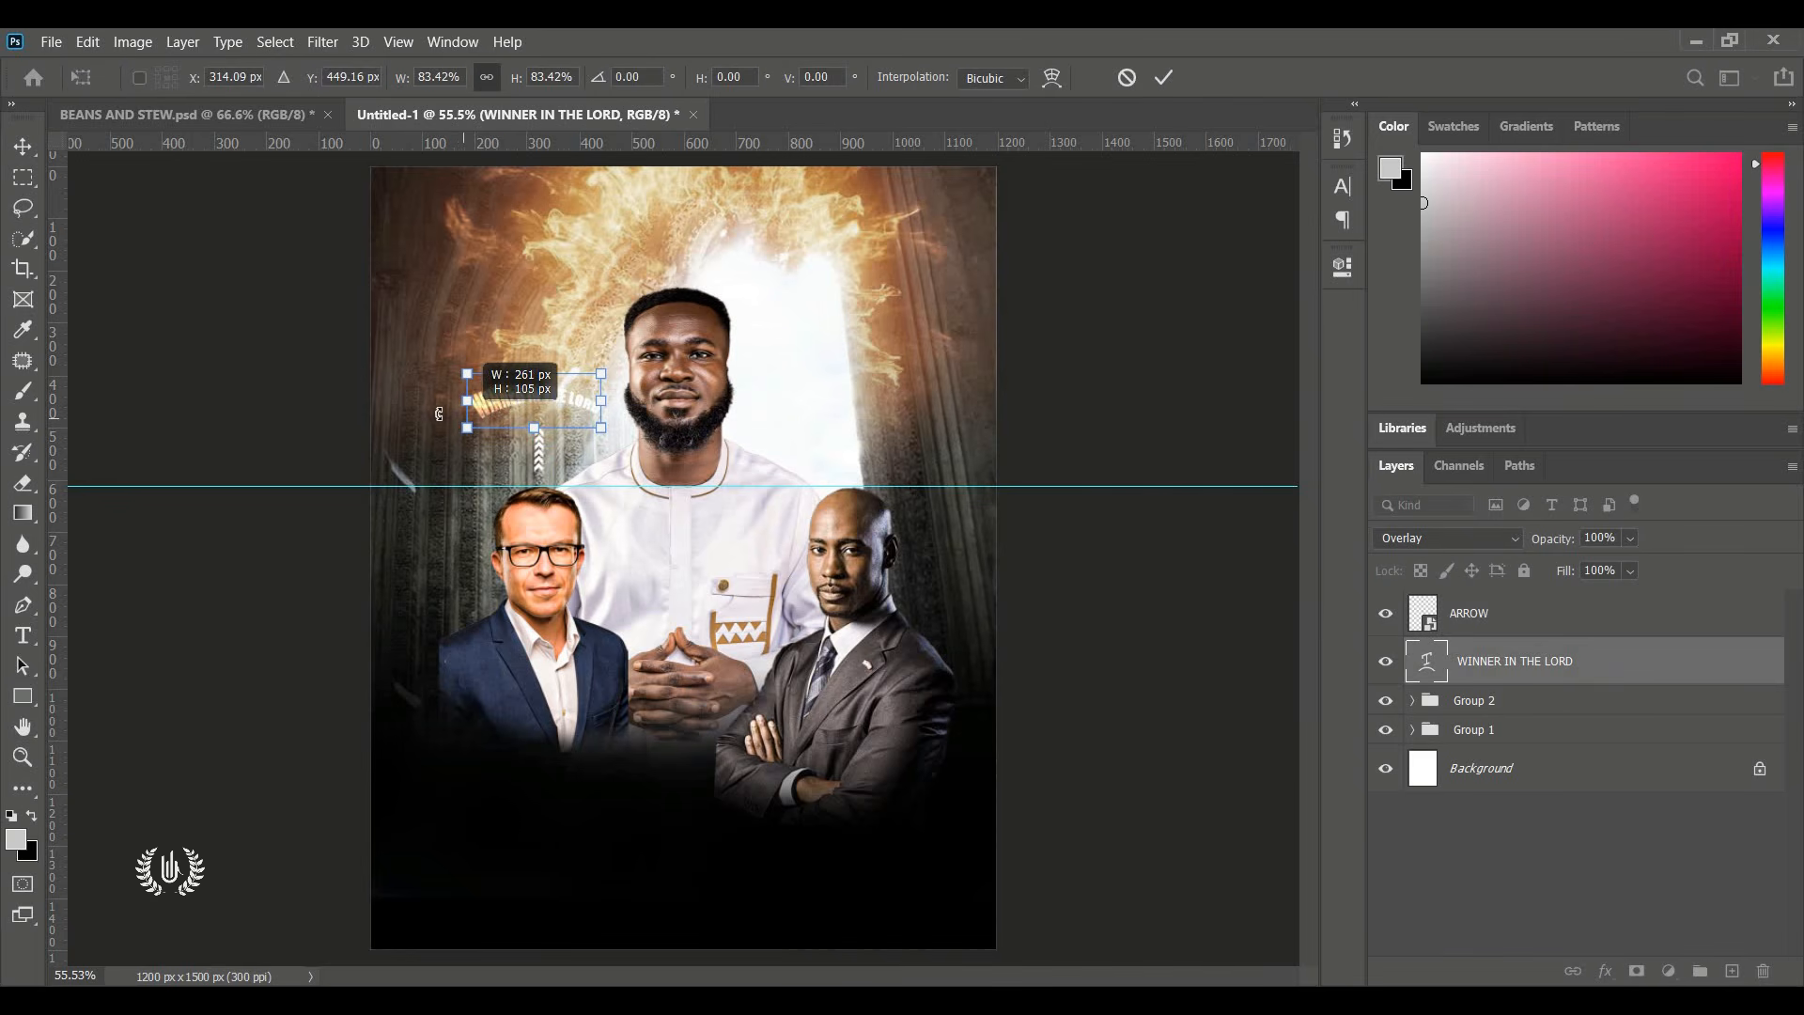
click(1164, 78)
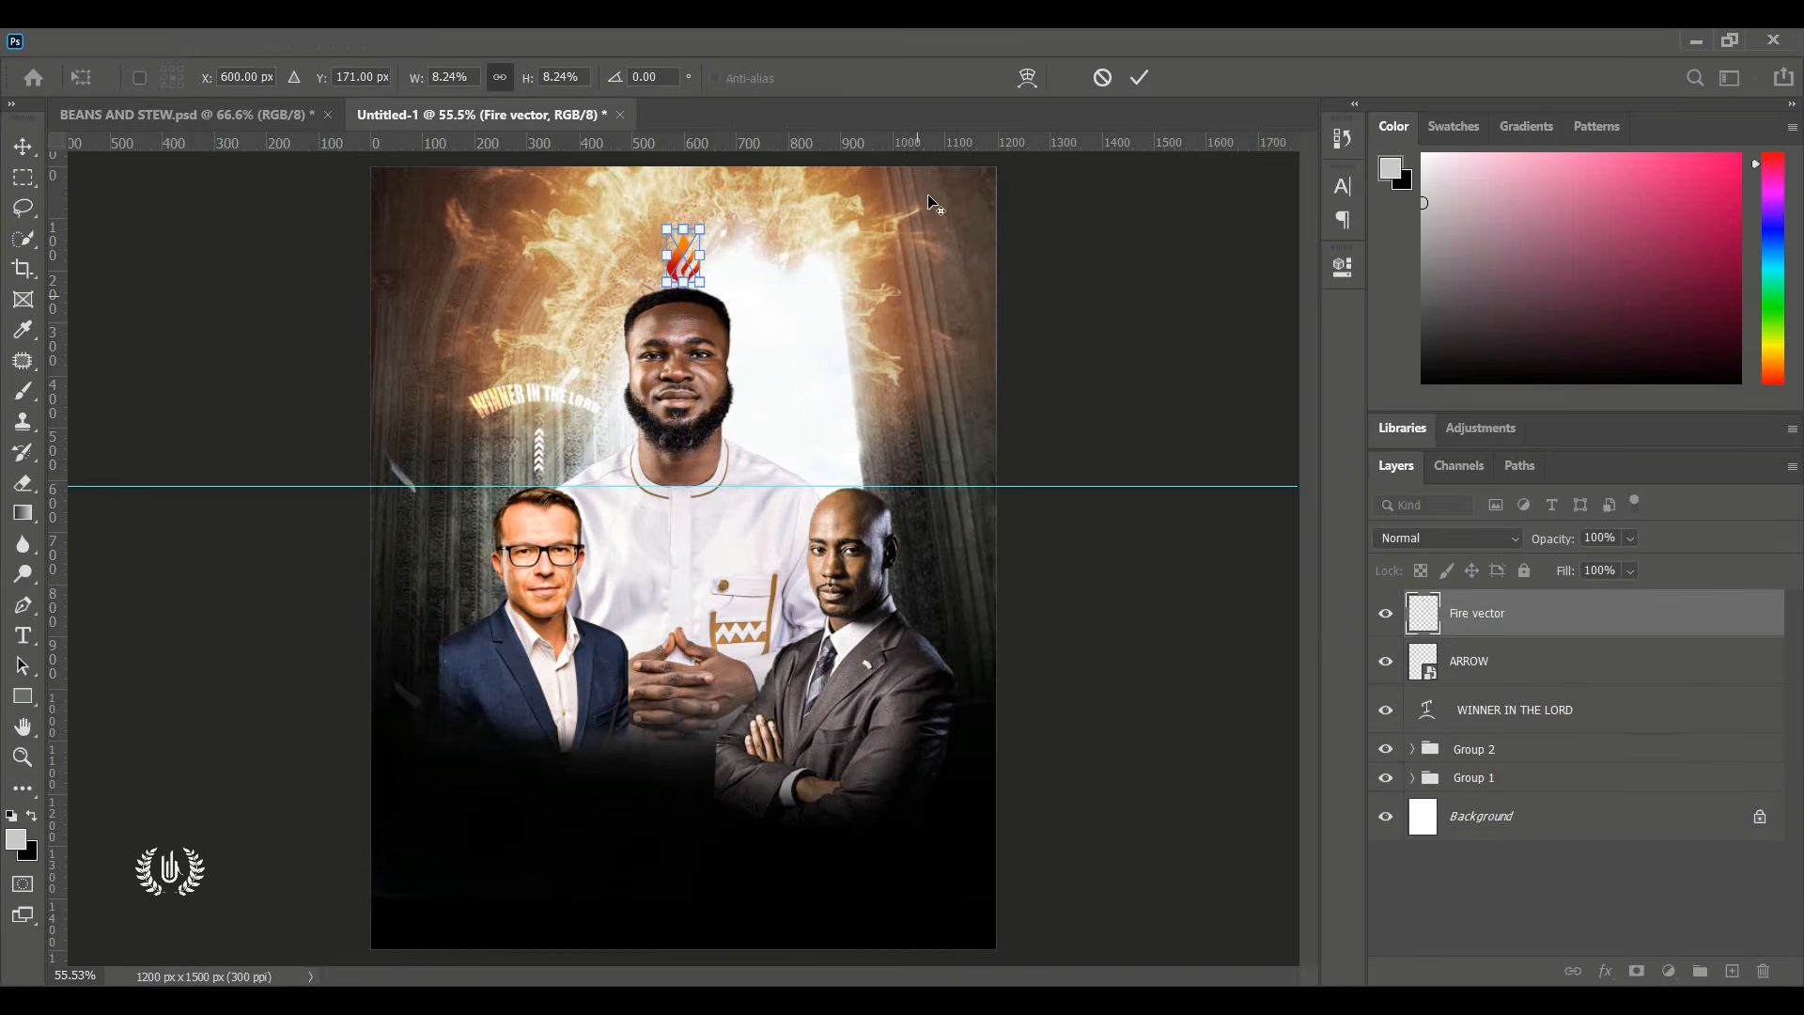
Scale the placed Fire vector to about 6.12% and position it near the top of the bright doorway, beside the central man's head.
scroll(933, 203, up, 5)
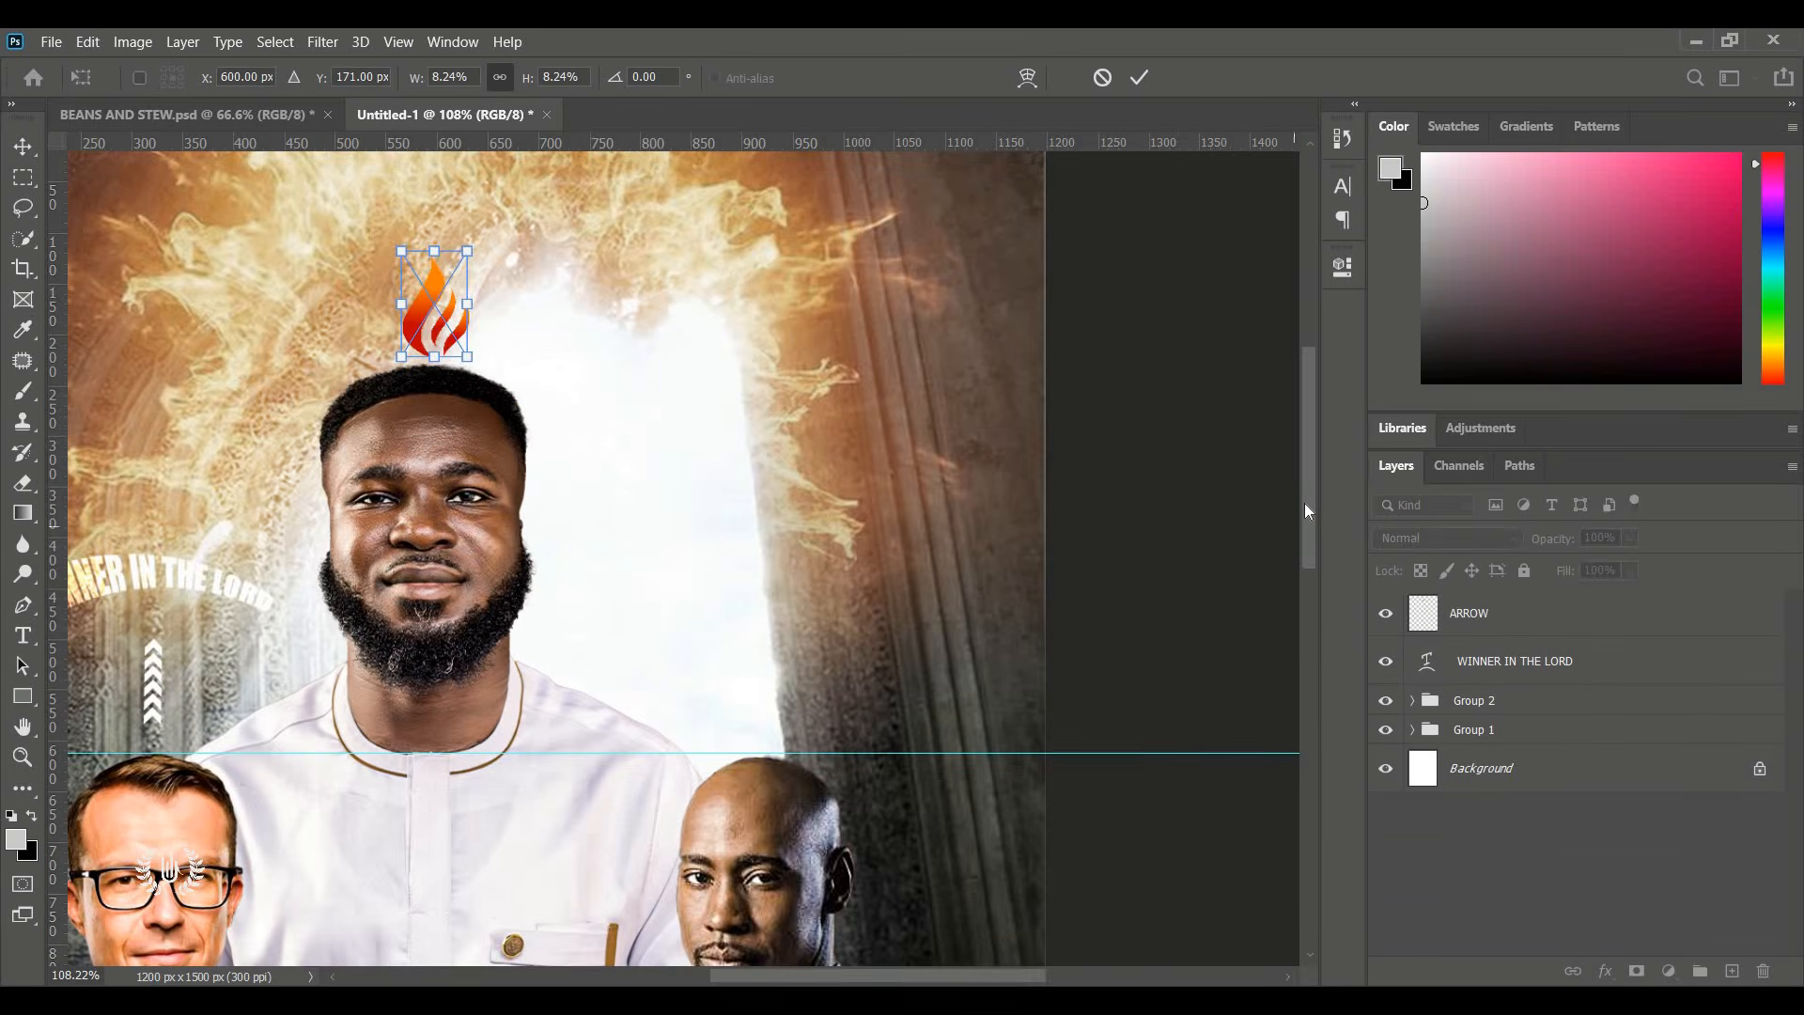
scroll(1303, 451, up, 3)
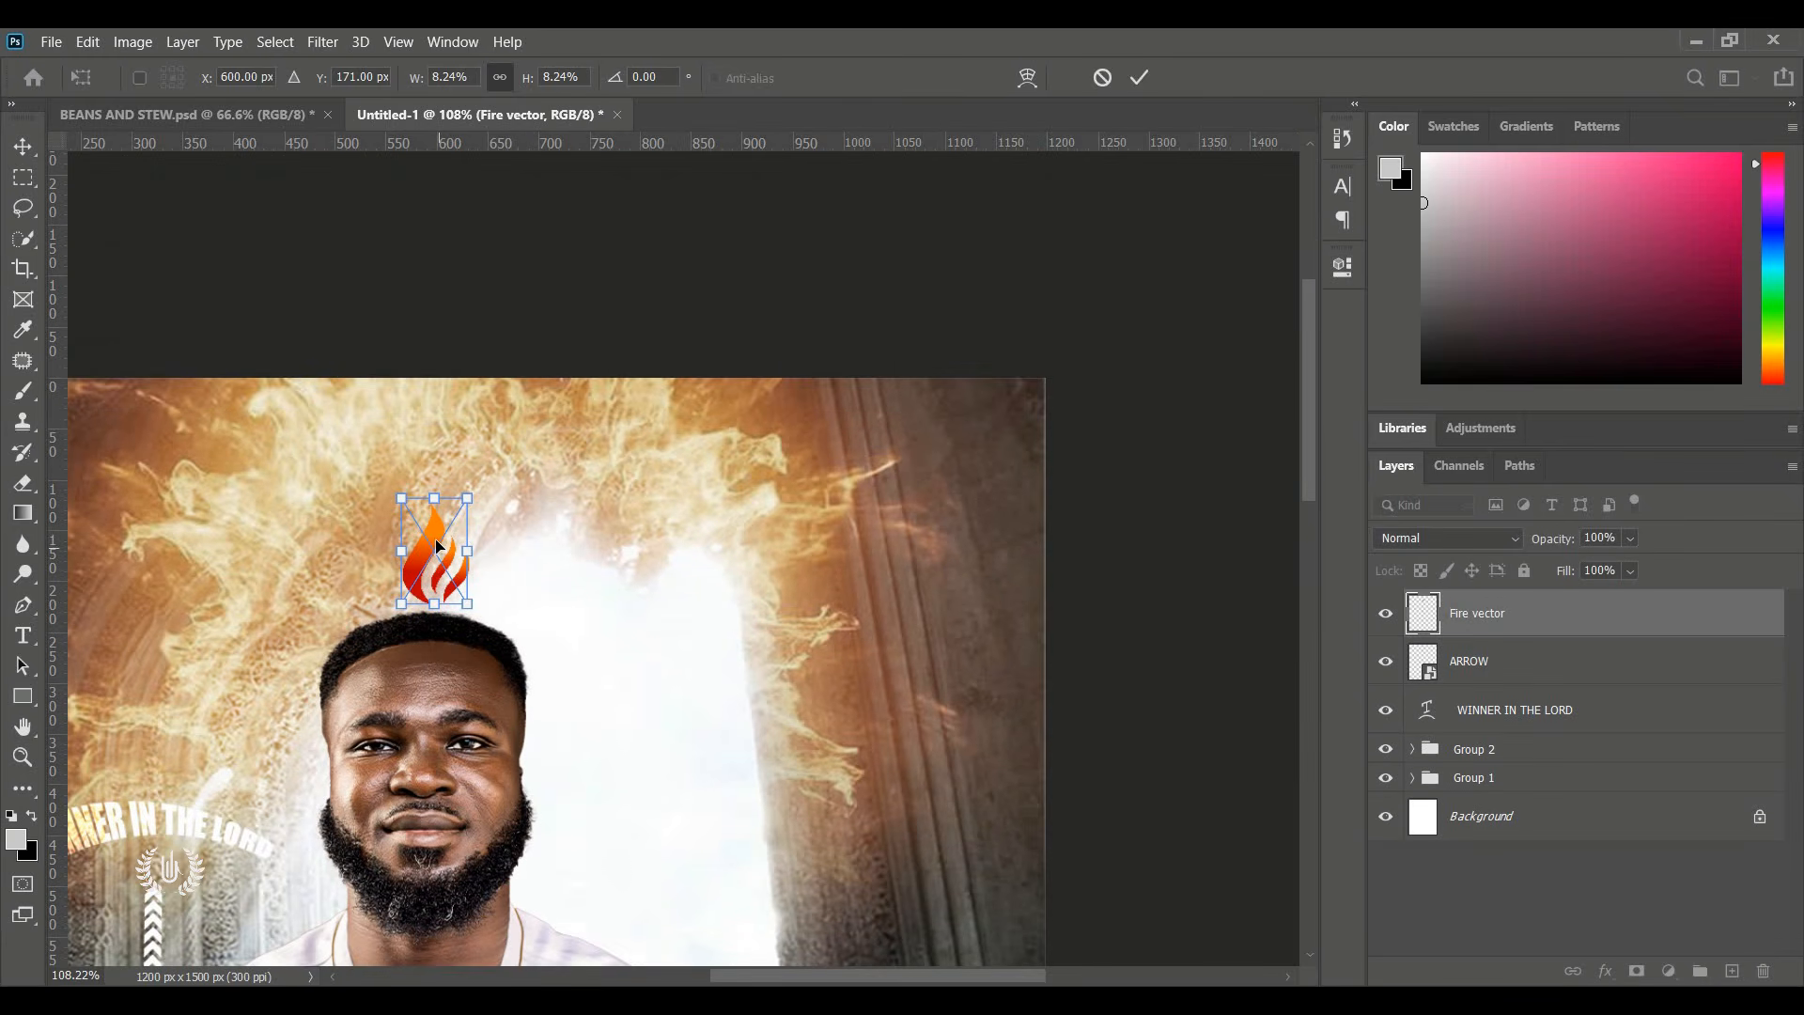
drag(439, 546, 683, 576)
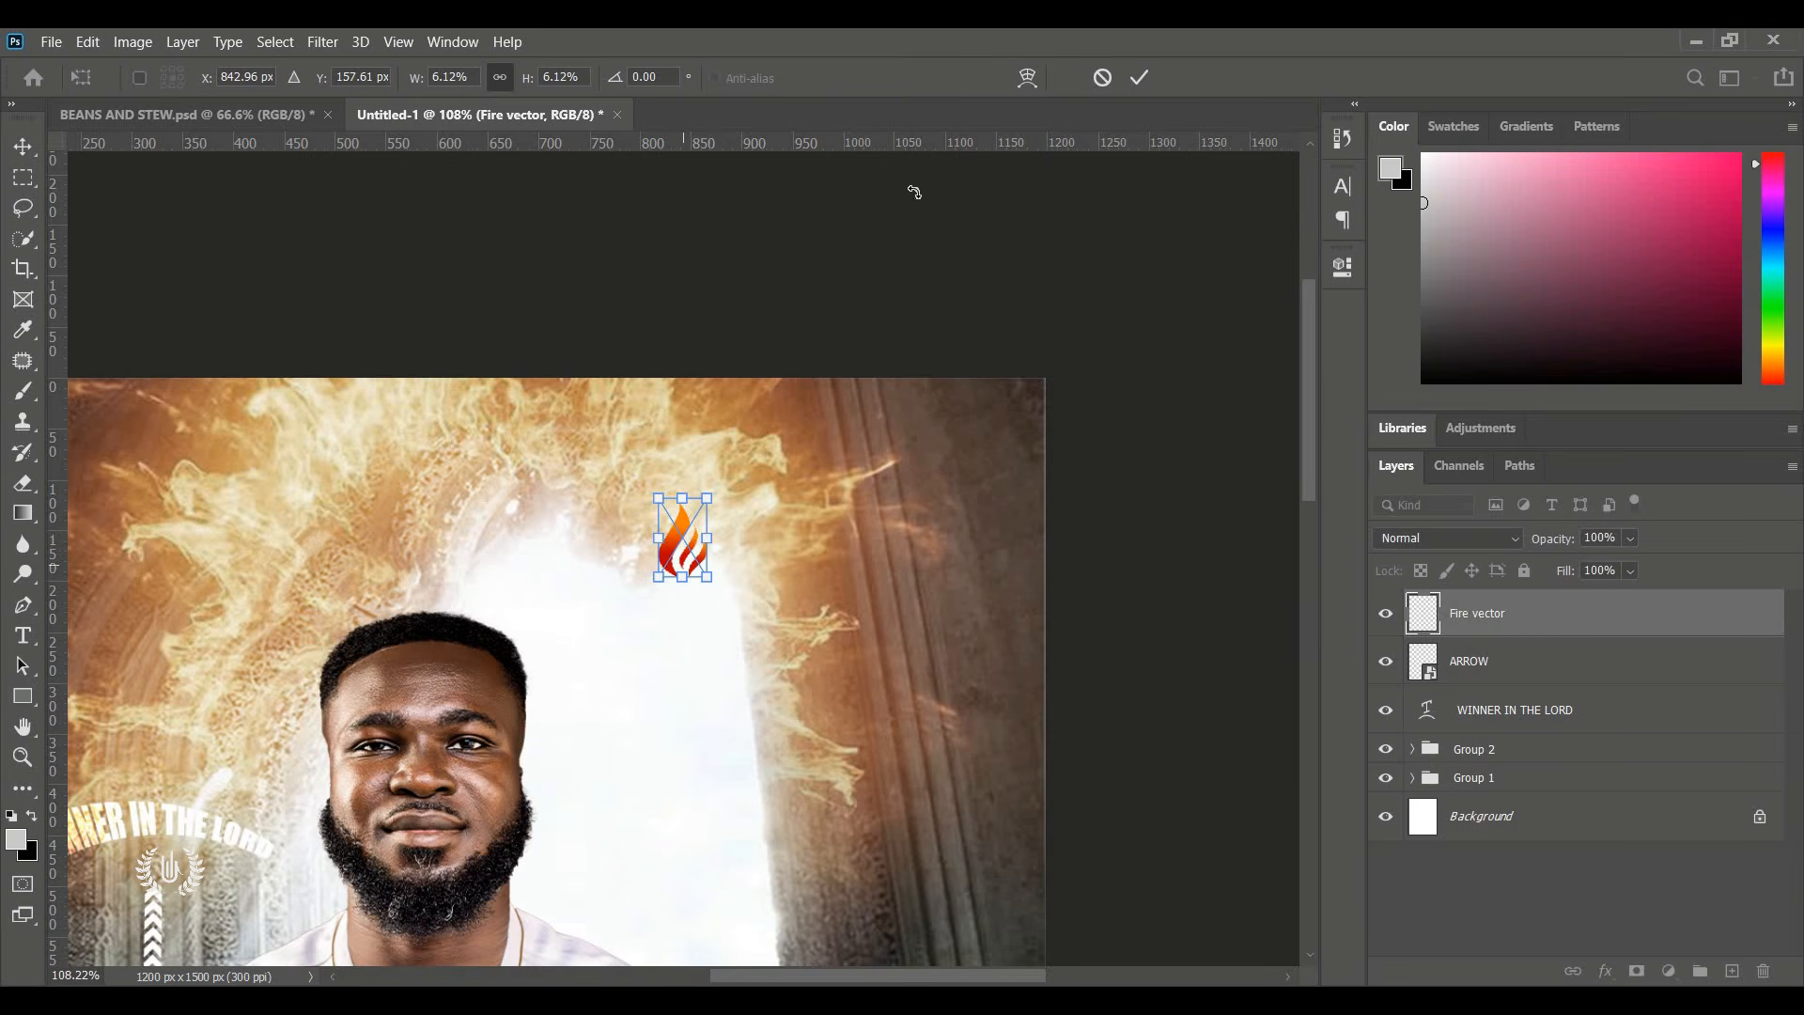
click(1139, 83)
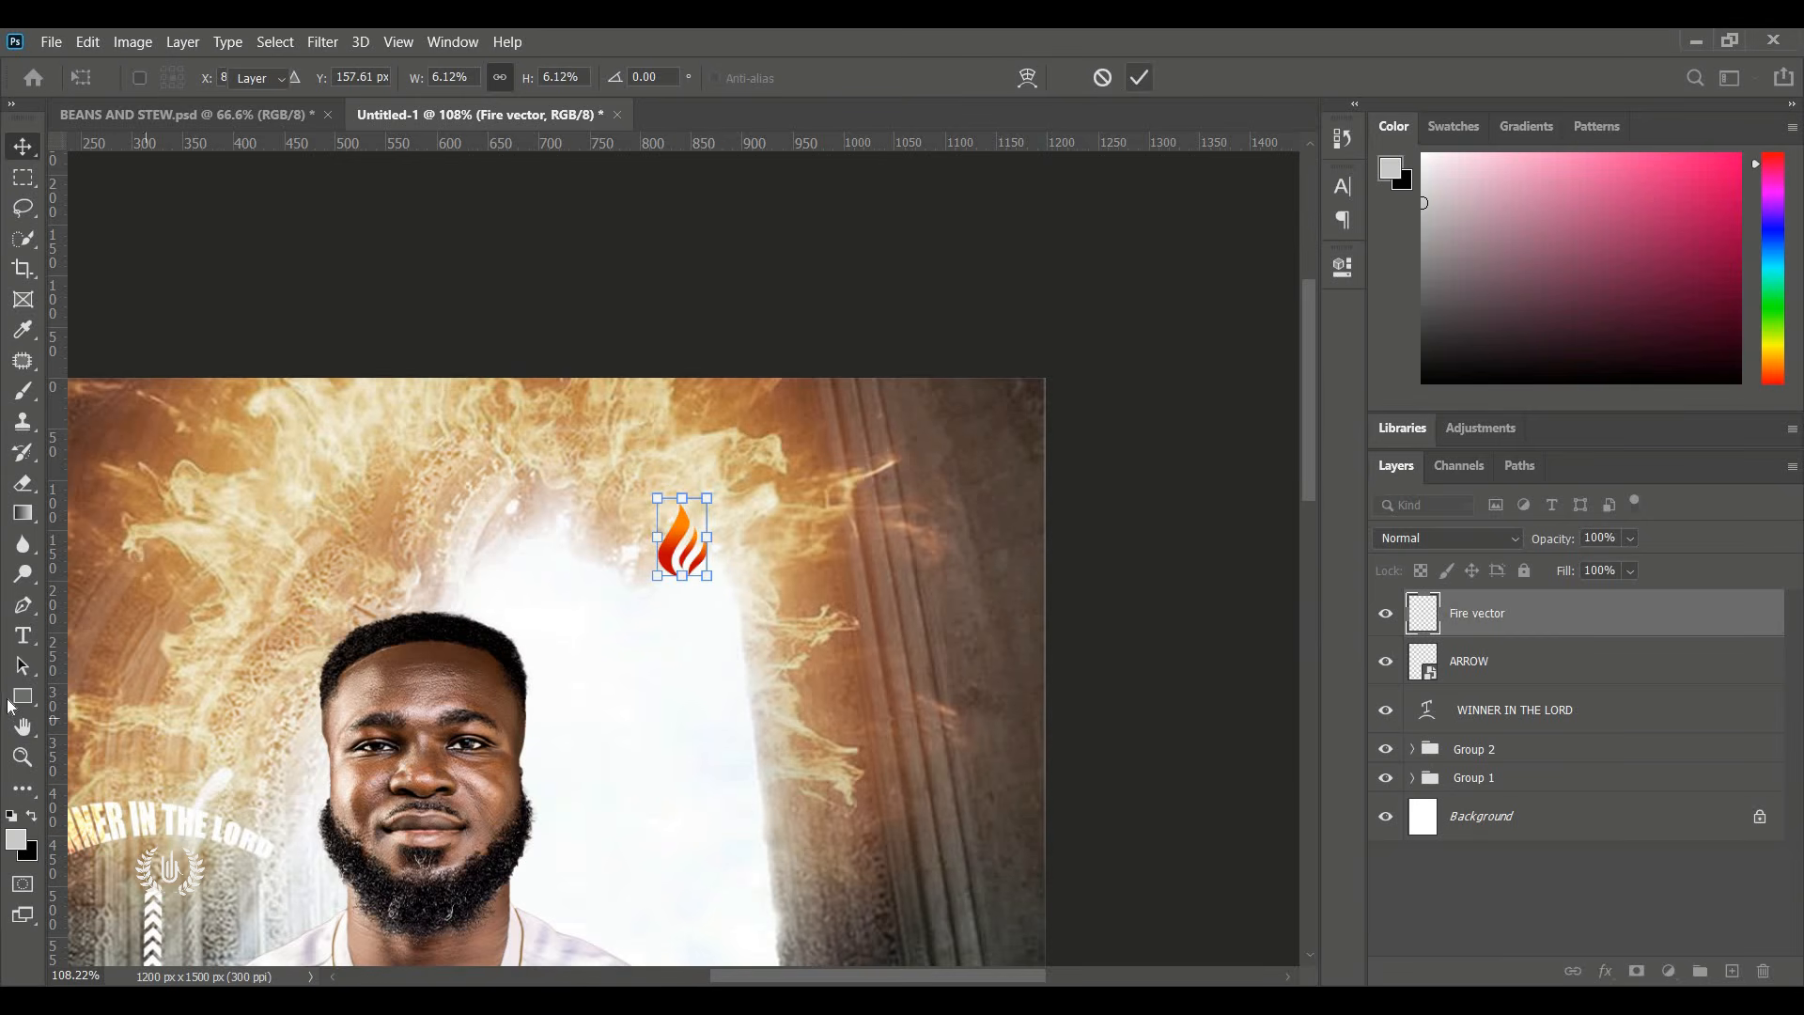
Draw a narrow vertical rectangle about 13 x 153 px from the canvas's upper edge down to the flame icon.
click(22, 698)
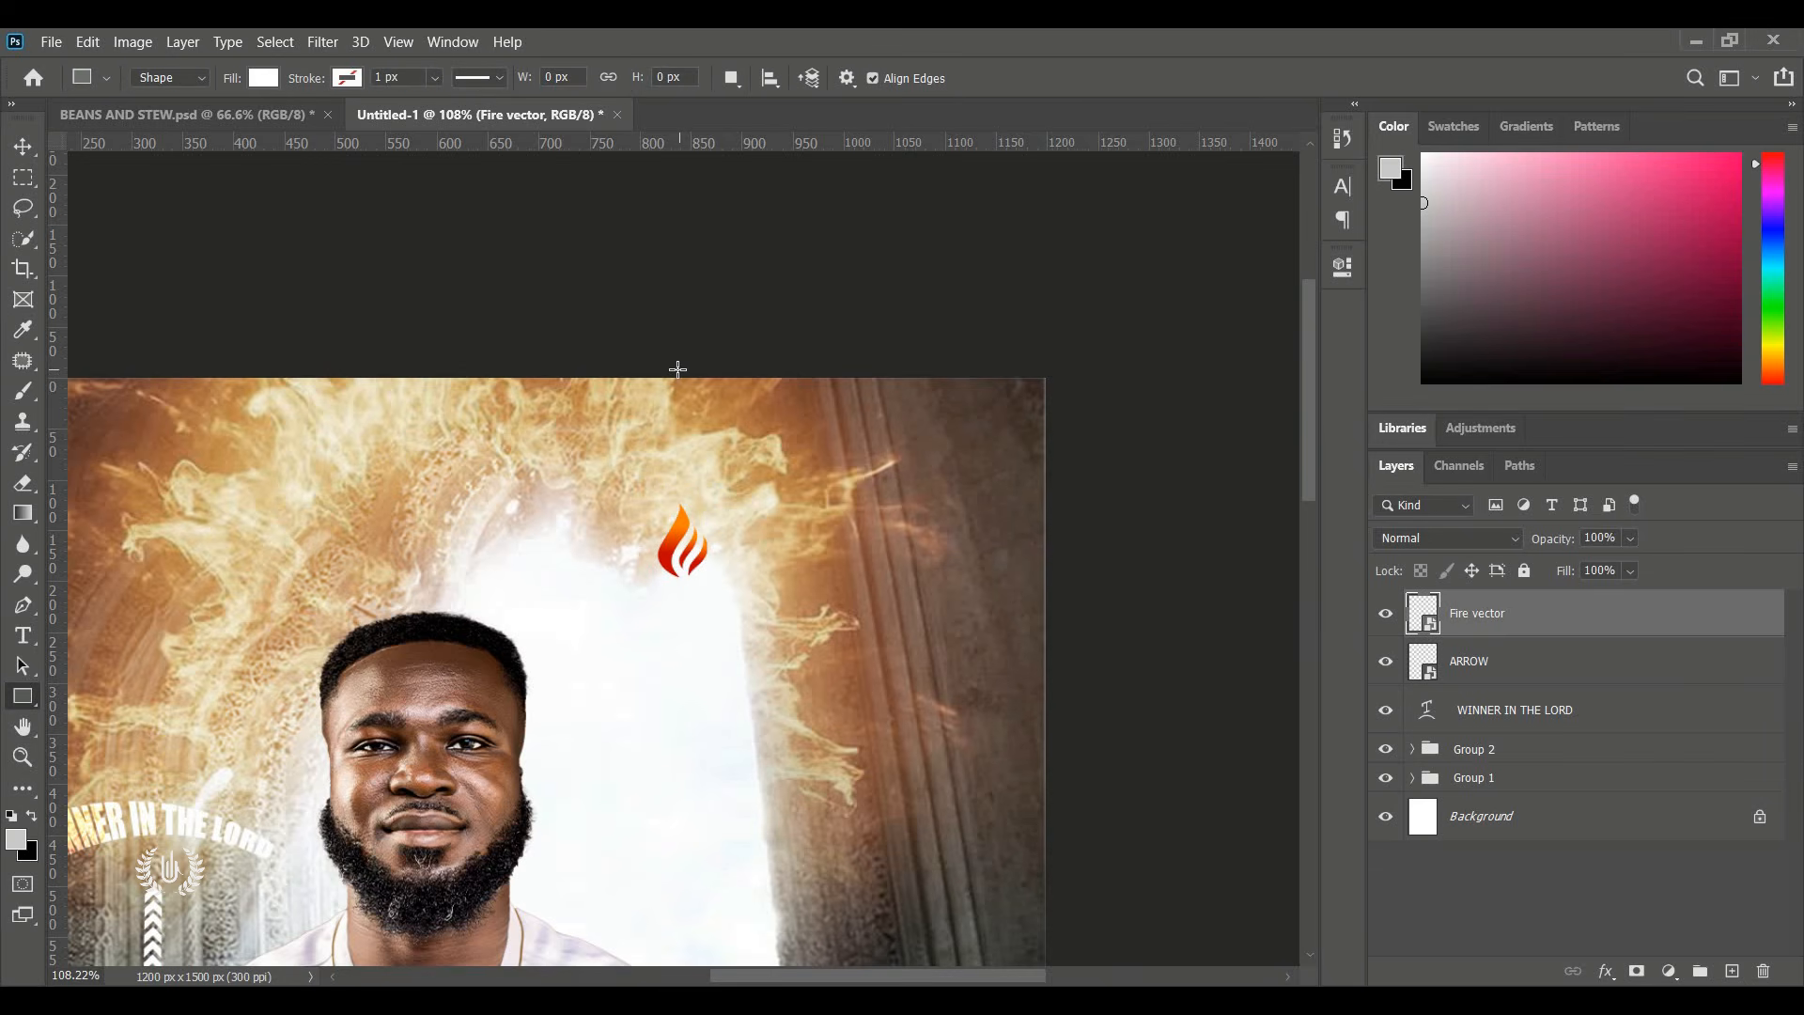
drag(676, 370, 689, 523)
key(v)
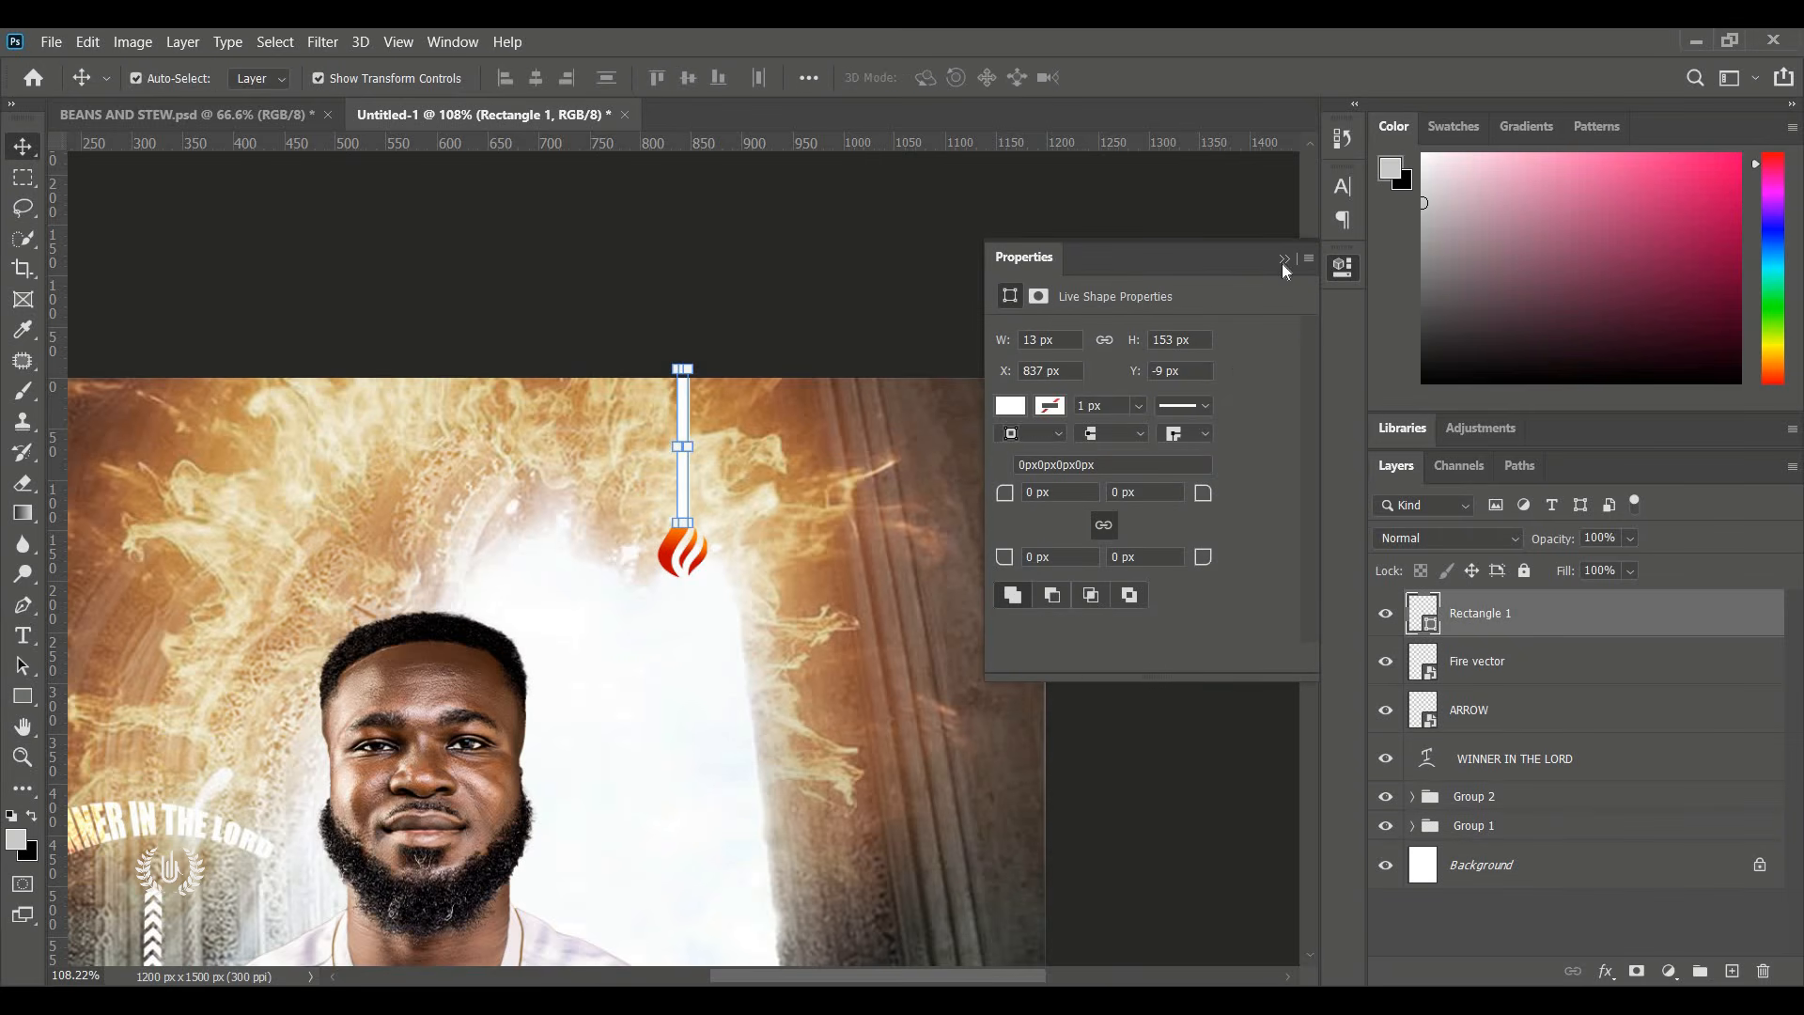
click(1285, 261)
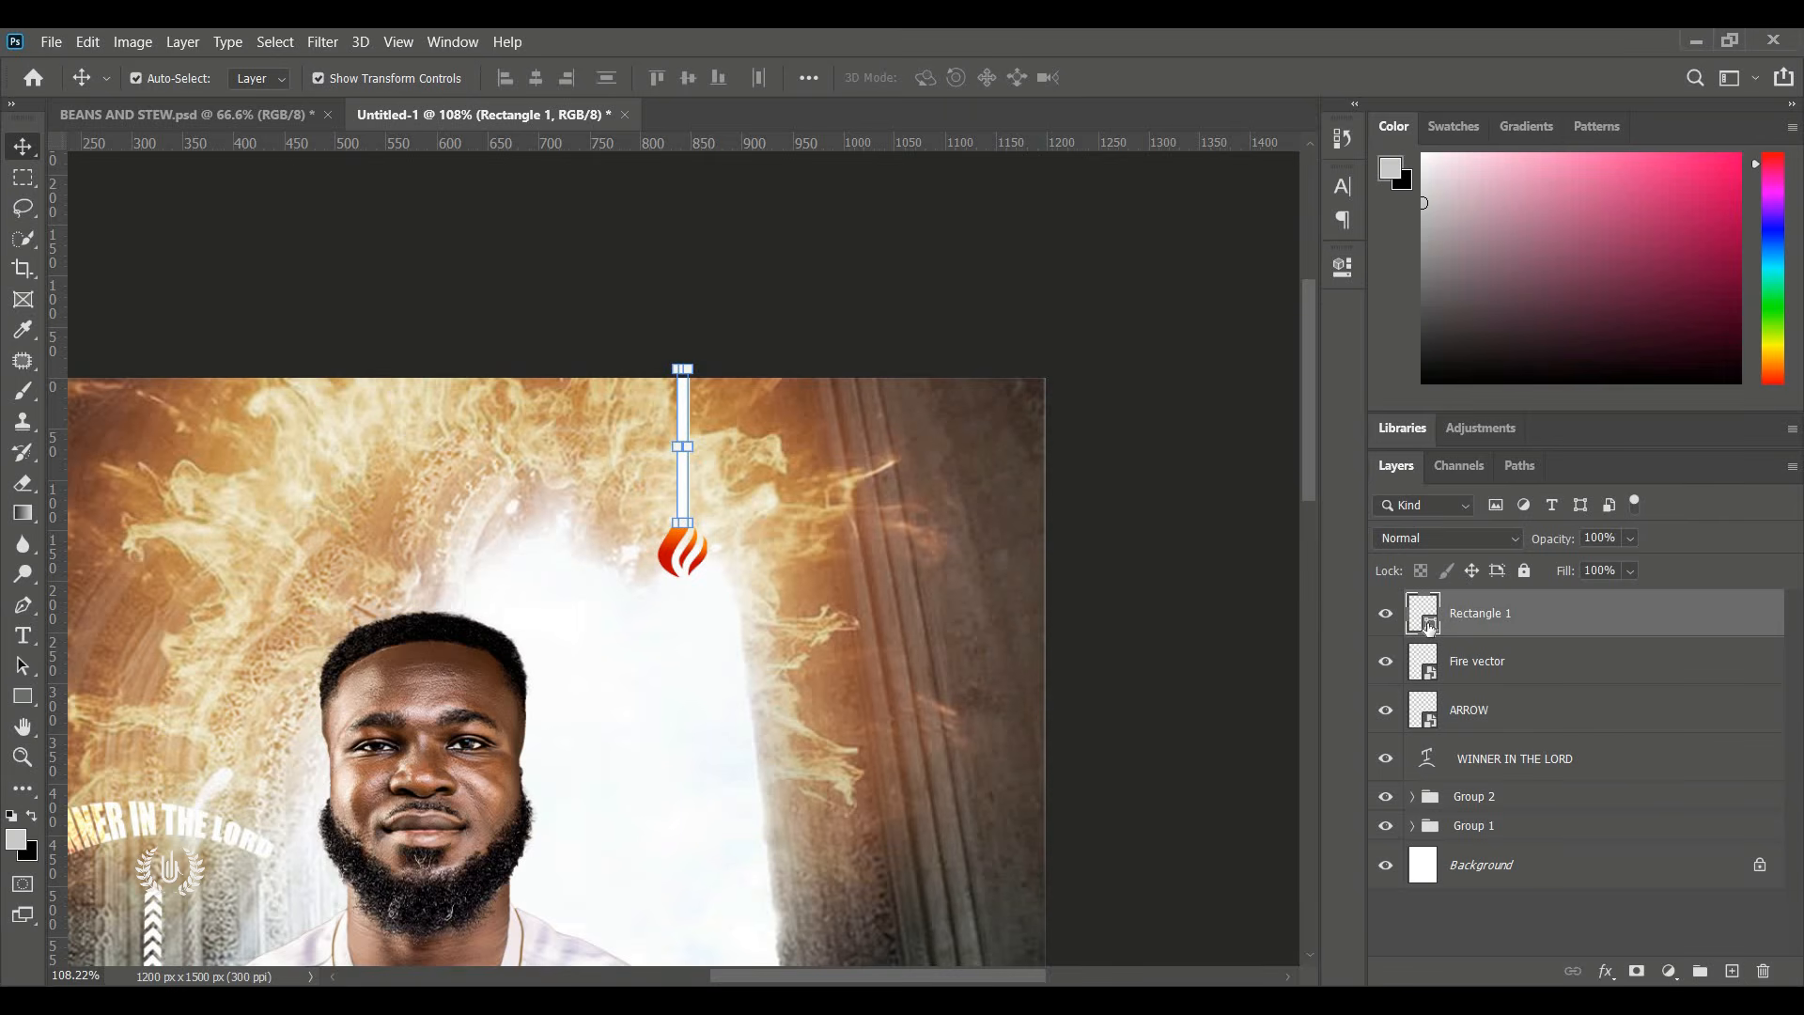
Fill the narrow rectangle with black (000000) and place its layer beneath the Fire vector layer.
double_click(1428, 627)
drag(1013, 509, 914, 564)
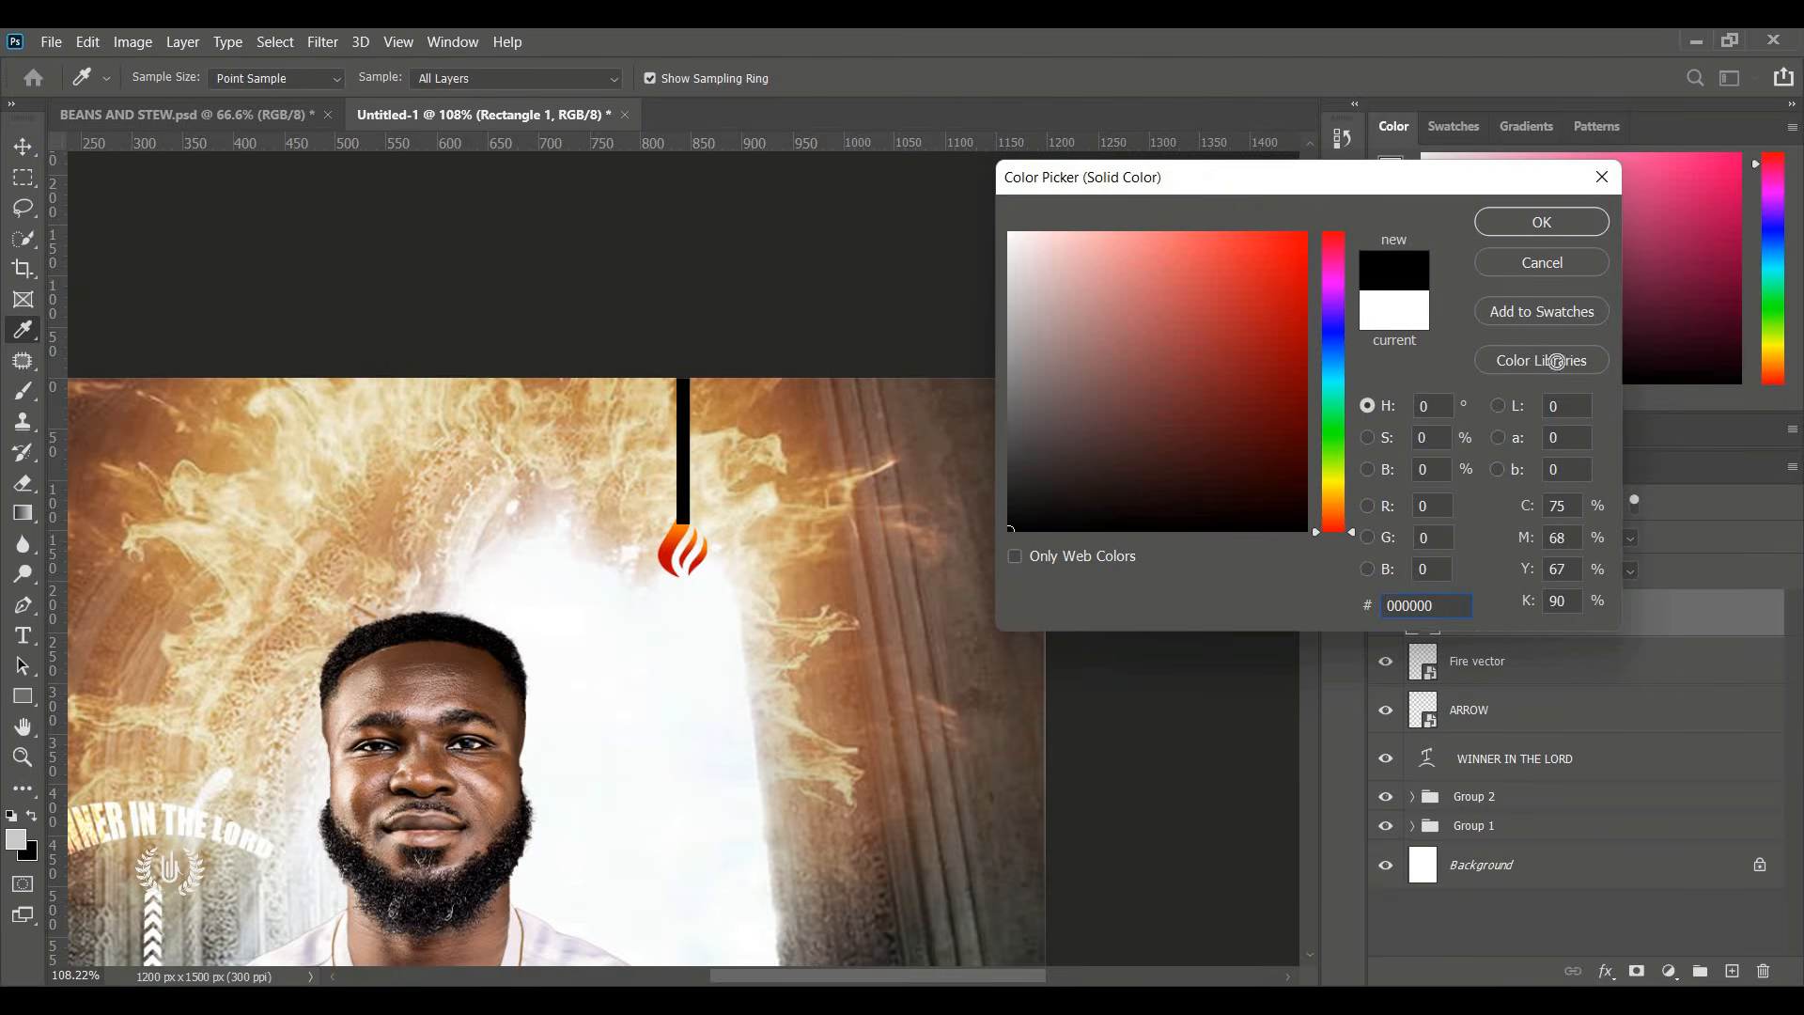
click(1542, 222)
drag(1550, 613, 1560, 688)
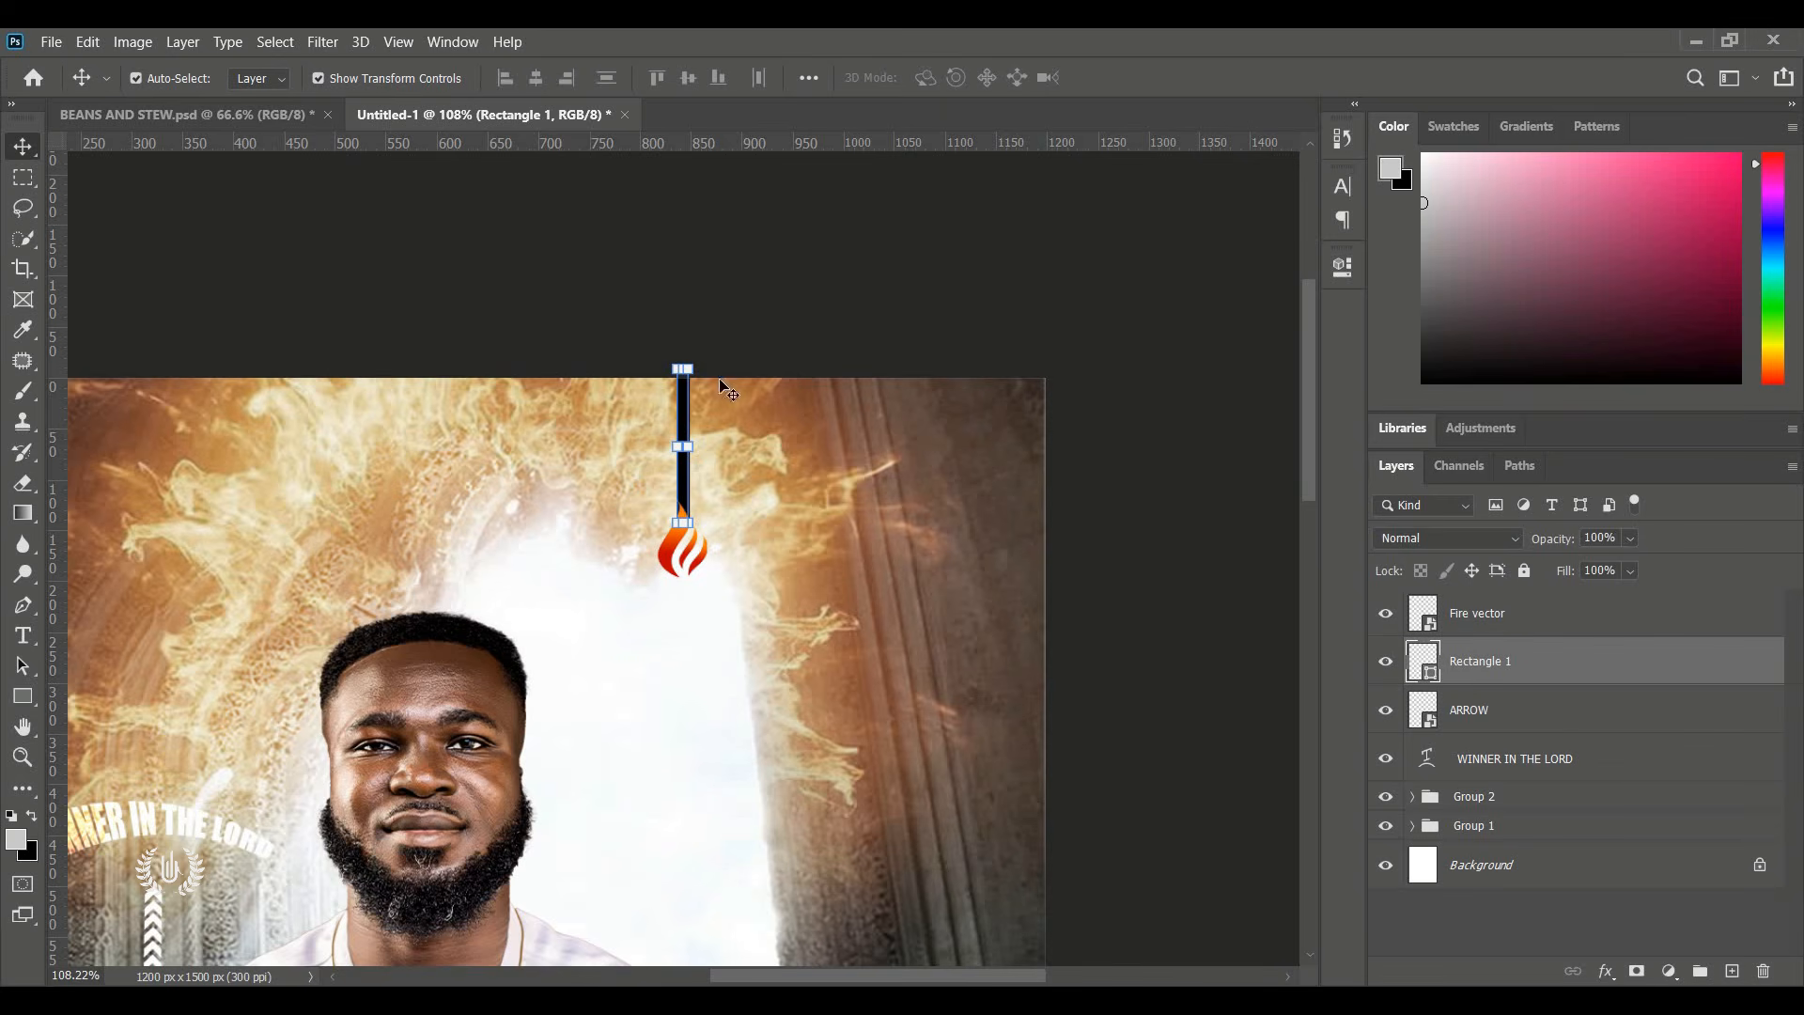
click(765, 202)
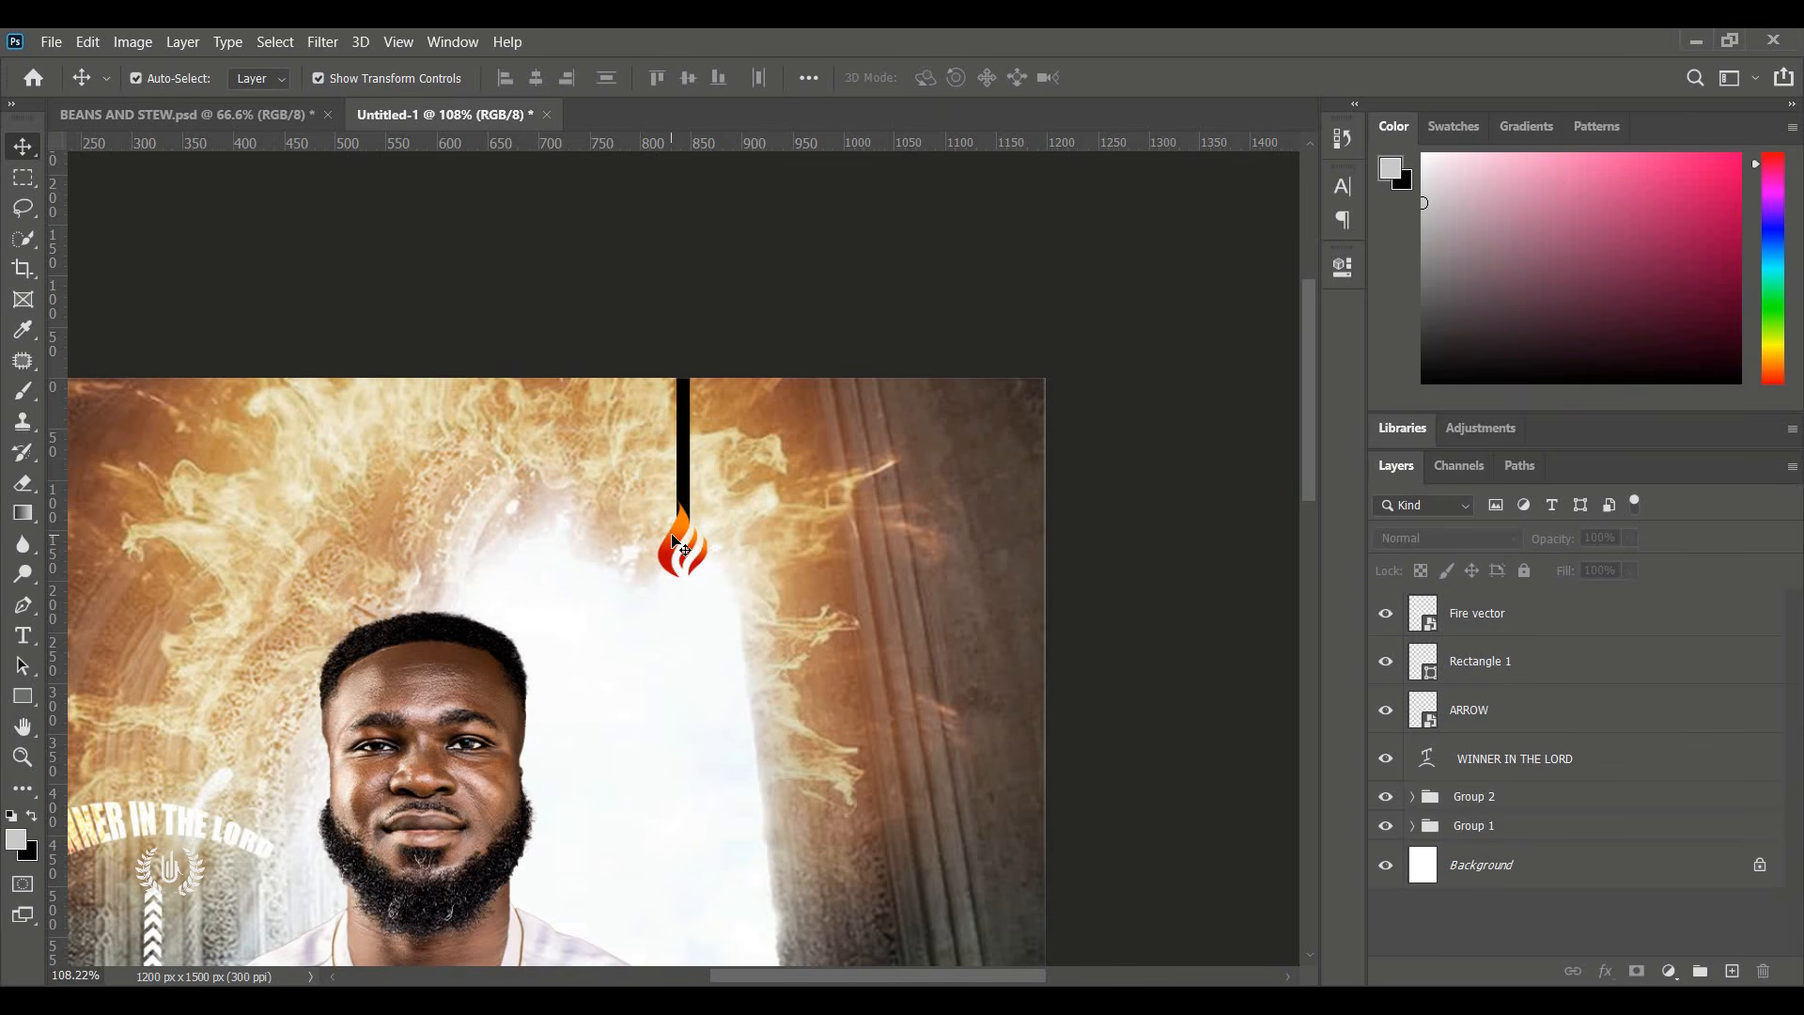
Add a BEANS AND STEW text layer in black Impact below the flame icon.
click(22, 635)
scroll(706, 575, up, 2)
click(580, 632)
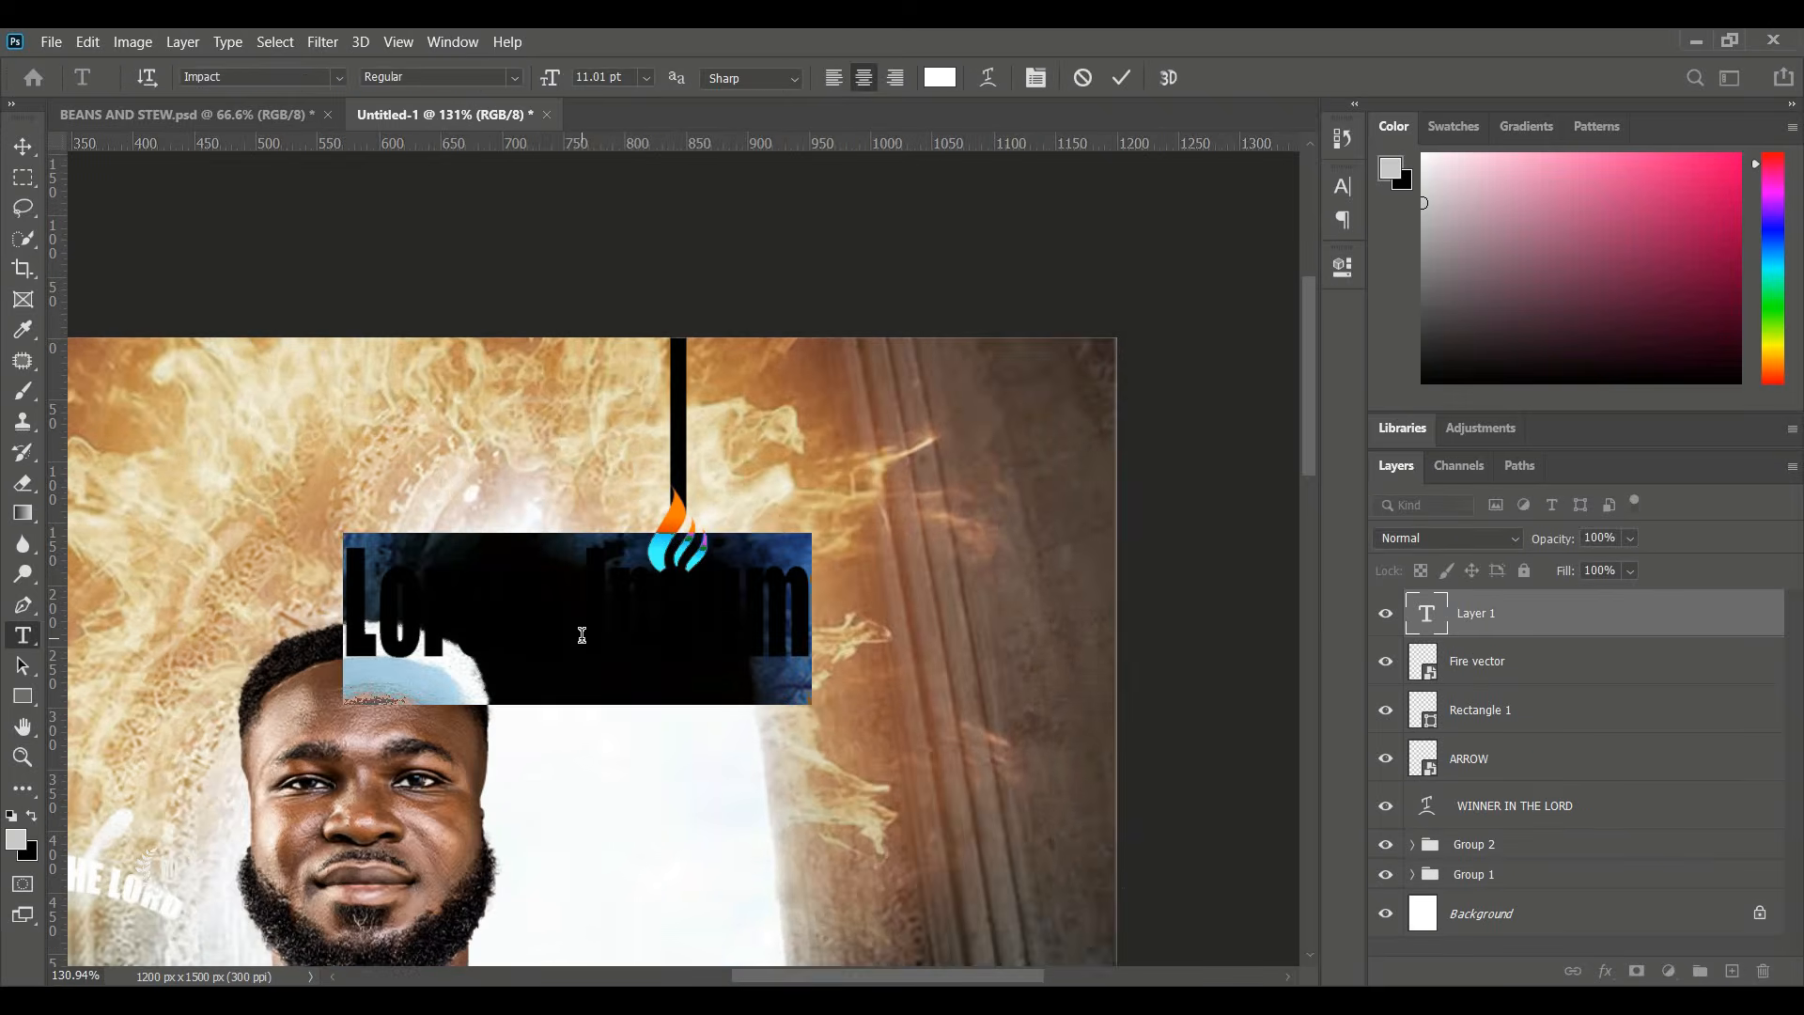
text(R)
key(ctrl+a)
click(940, 77)
click(1540, 218)
text(BEANS AND STEW)
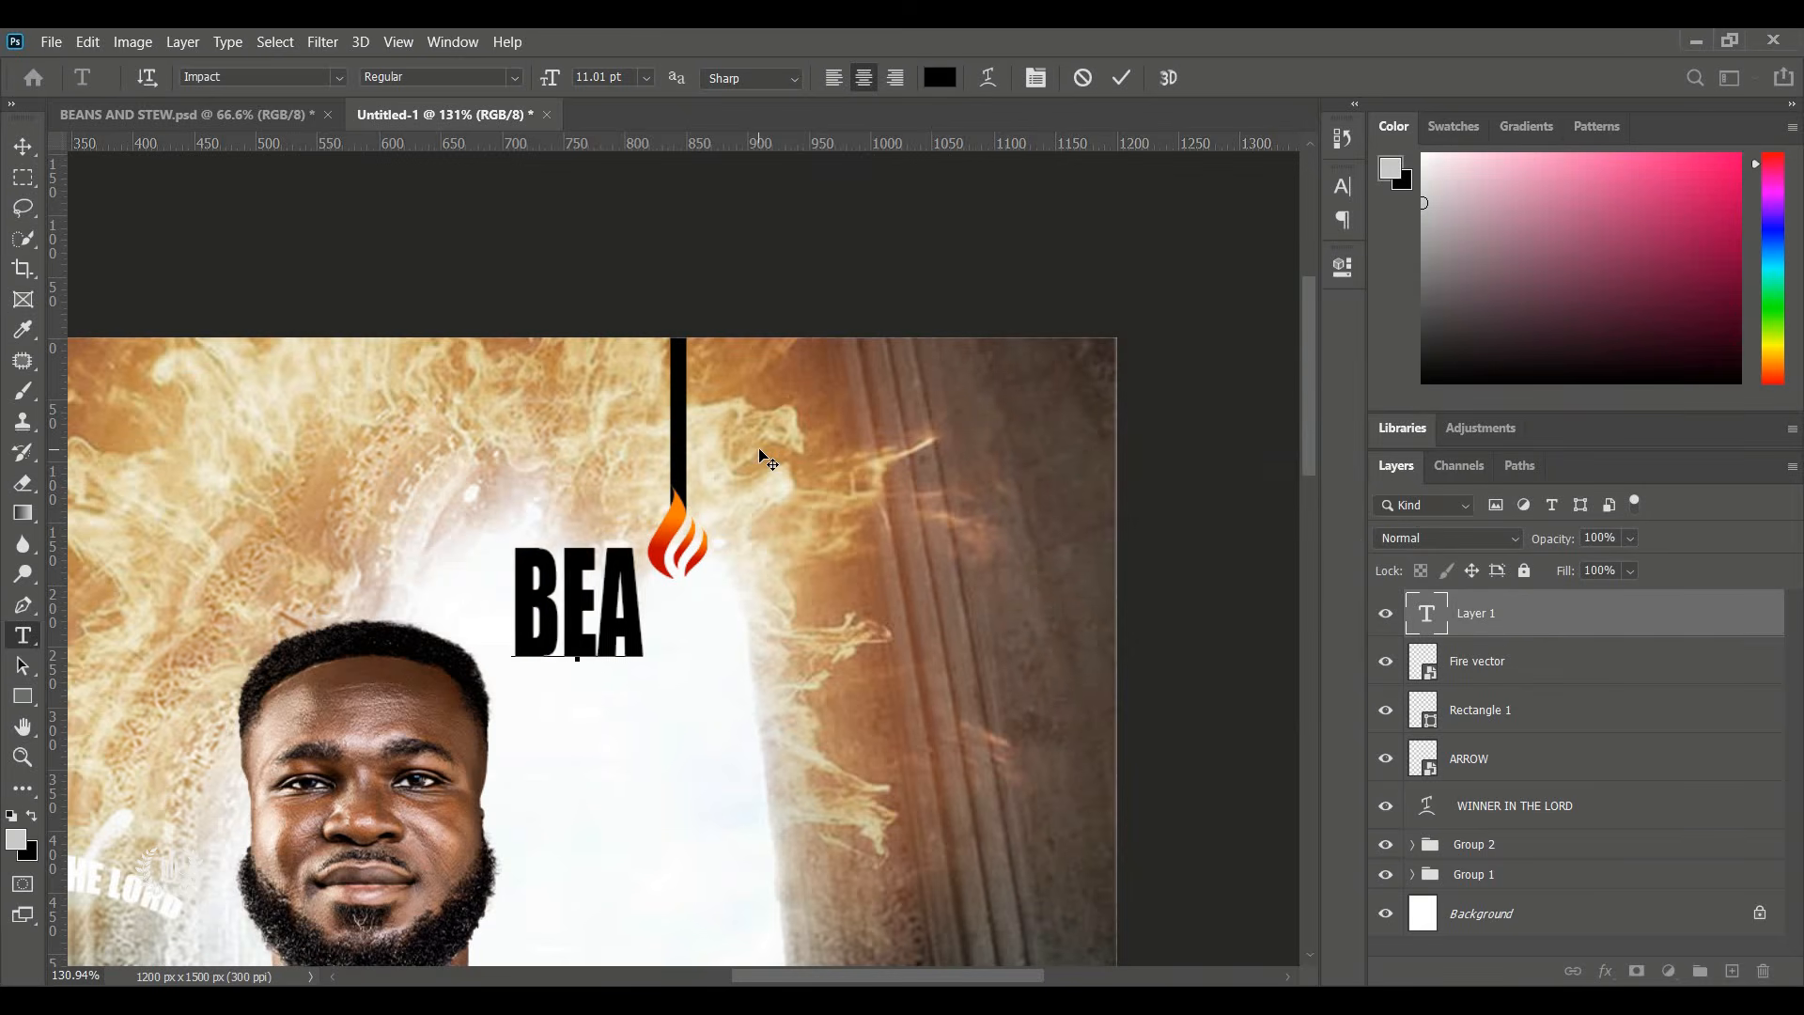
Set the BEANS AND STEW text to 4 pt with 800 tracking.
key(ctrl+a)
key(ctrl+t)
drag(1081, 248, 1069, 255)
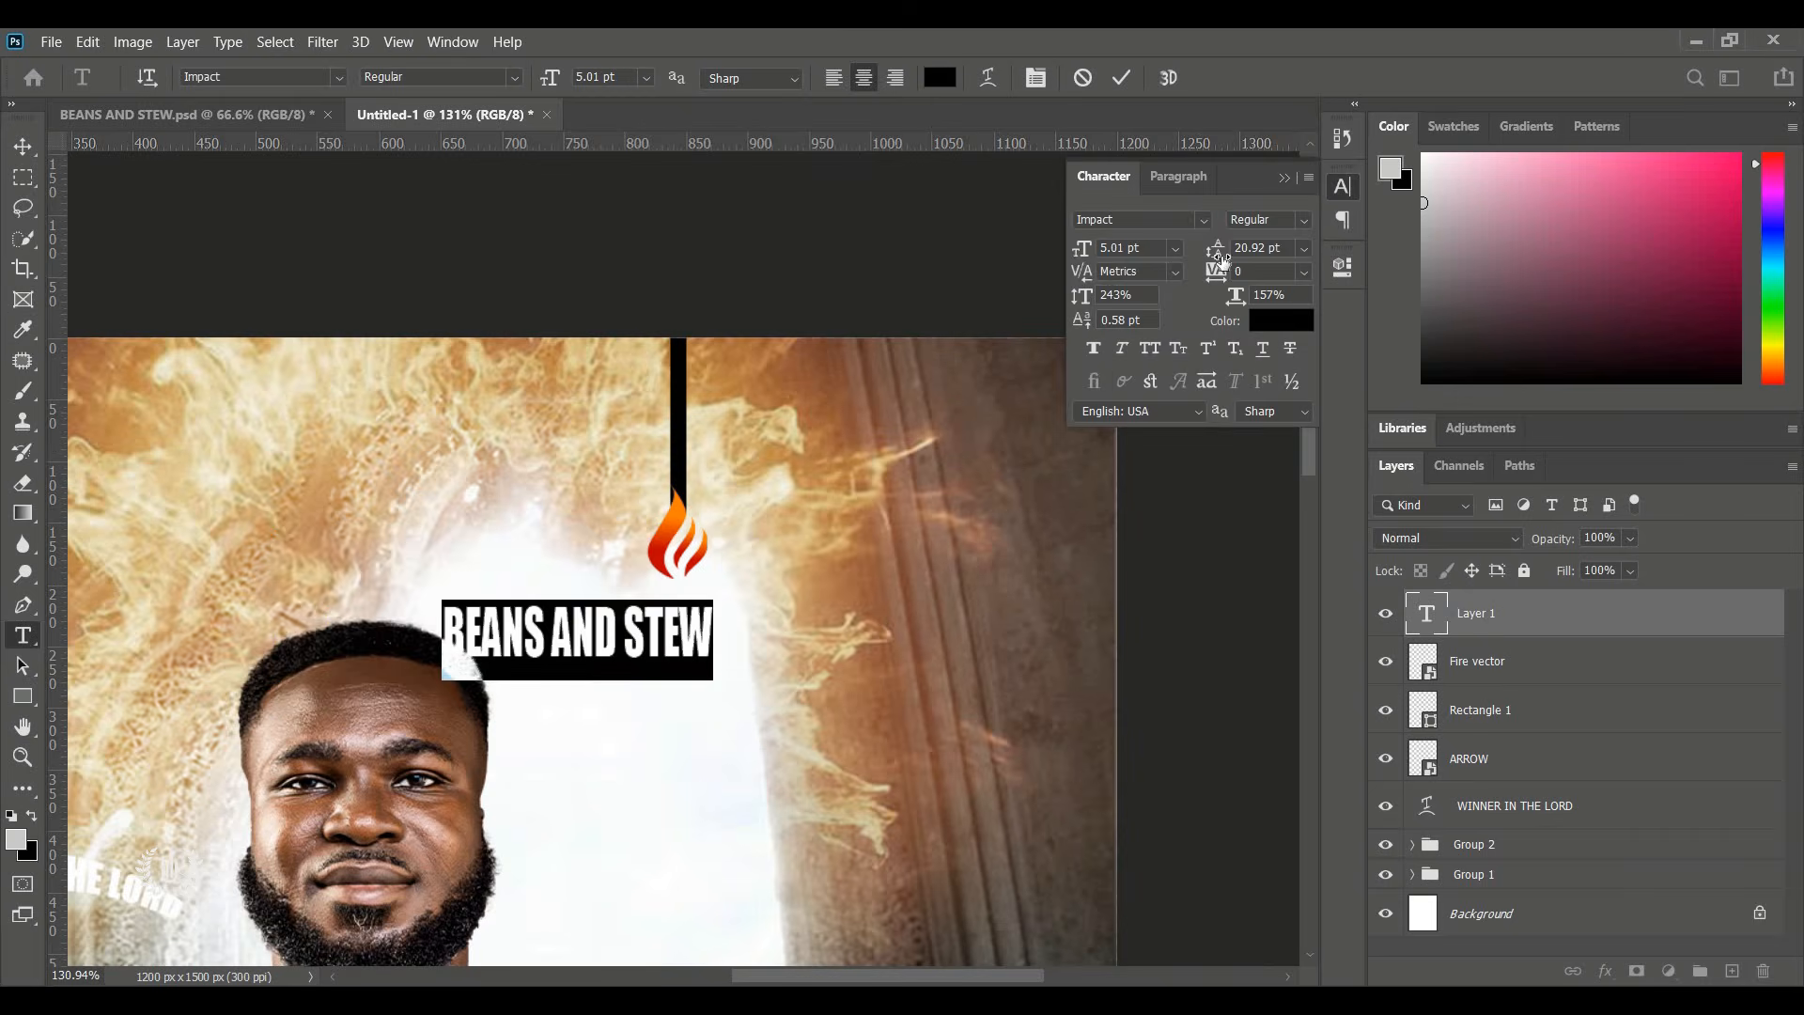
drag(1216, 271, 1329, 288)
text(4)
key(Return)
click(1122, 81)
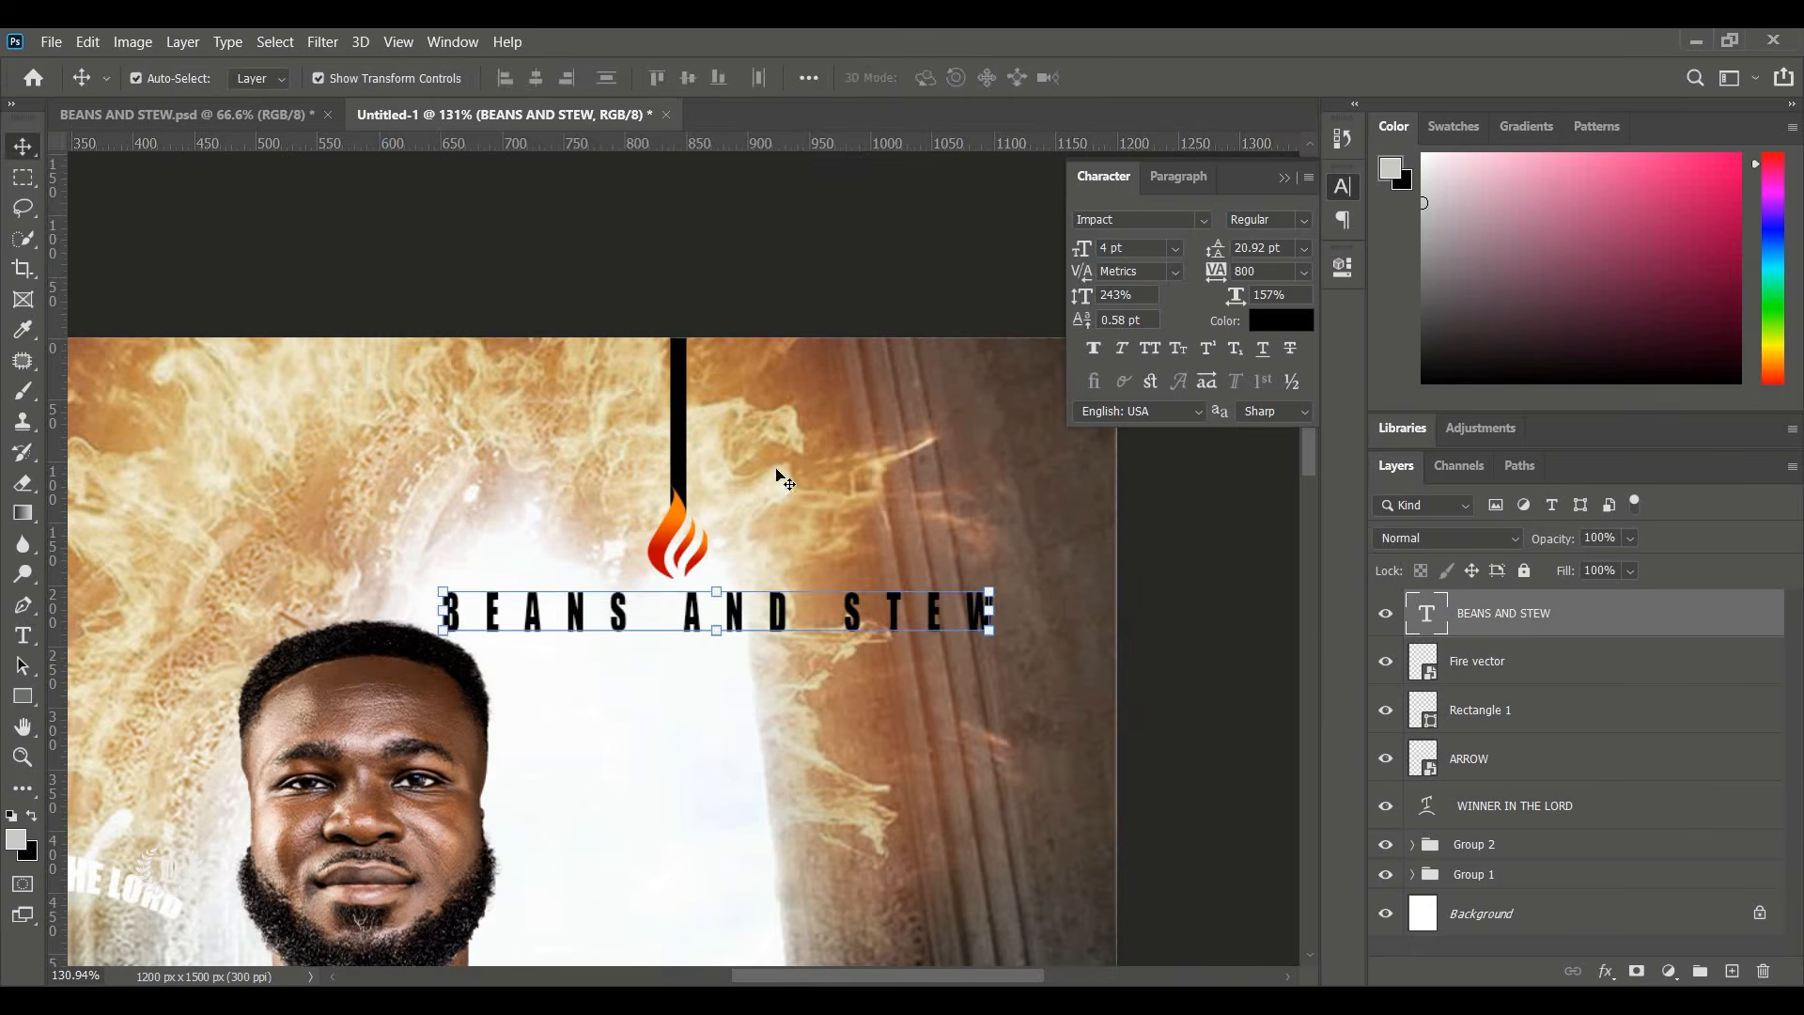
Scale the BEANS AND STEW text down to about 1.47 pt and position it just below the flame icon.
key(ctrl+t)
drag(1028, 606, 767, 598)
click(1163, 77)
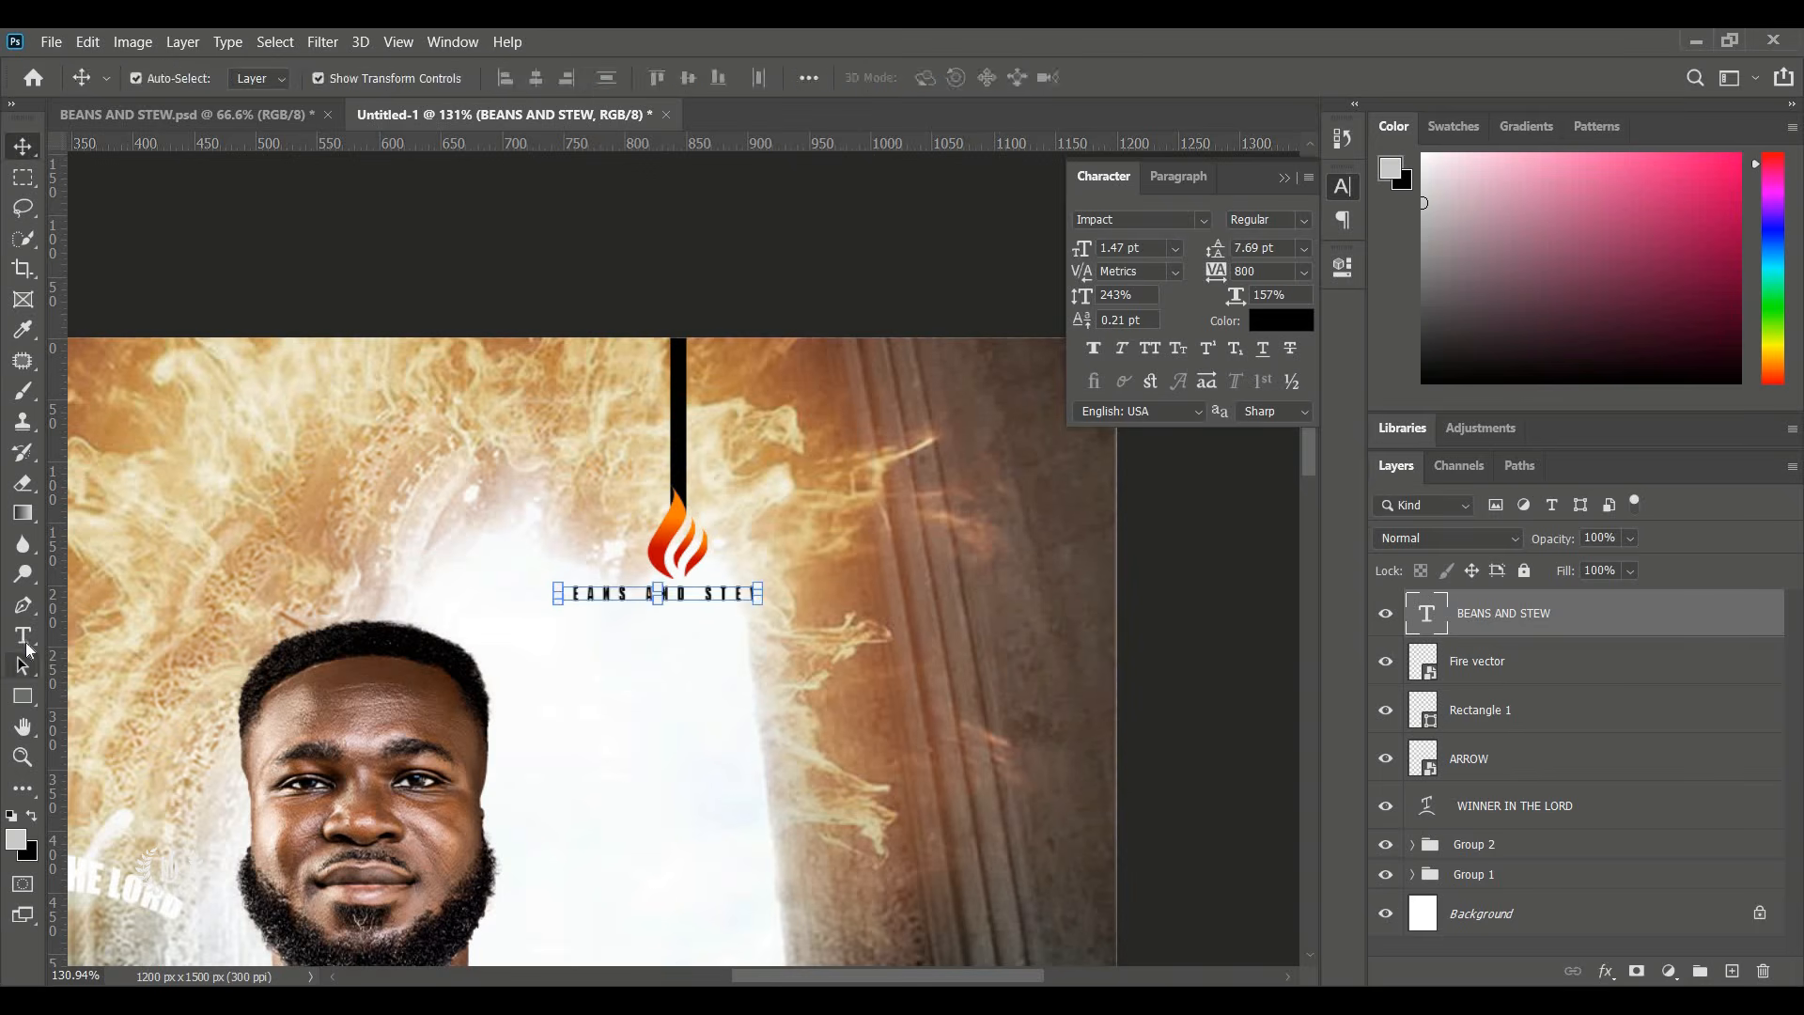
Add a black MINISTRY text layer in 4 pt Impact with 0 tracking below the BEANS AND STEW line.
click(23, 638)
click(608, 655)
click(1269, 279)
text(MINISTRY)
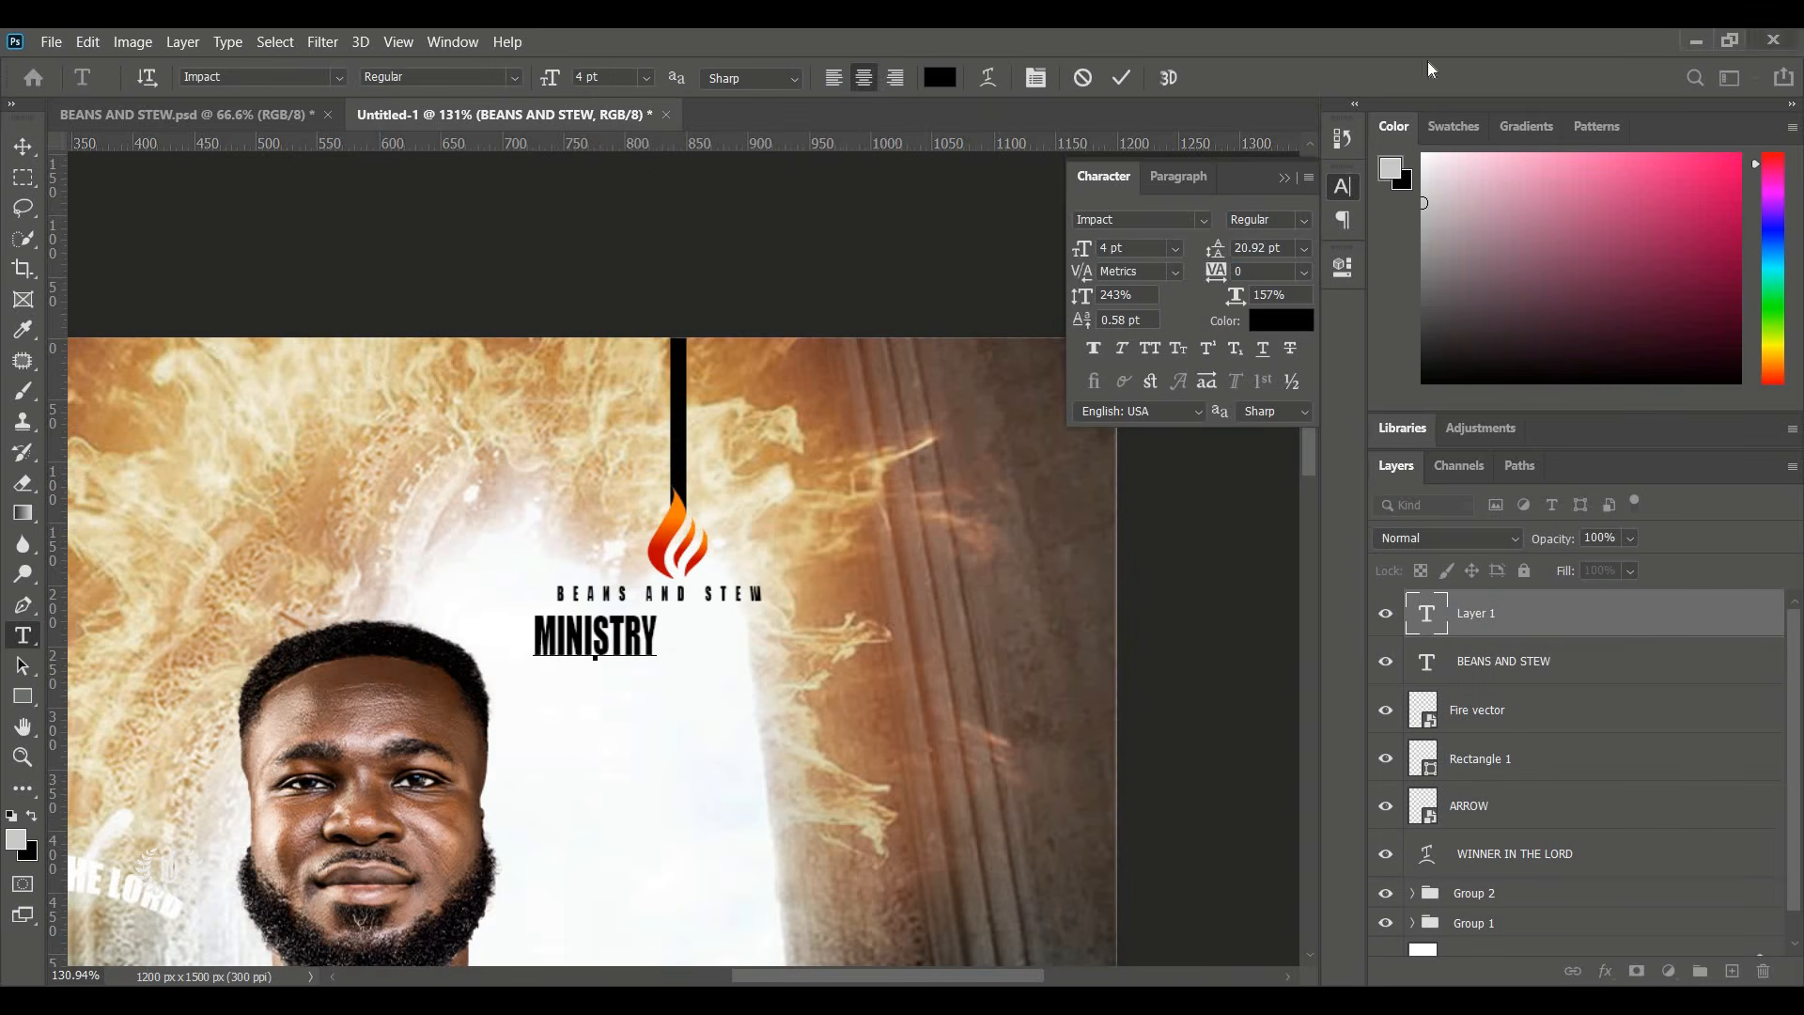
click(1121, 77)
Scale the MINISTRY text to about 168% and fit it directly under BEANS AND STEW at the same width.
key(ctrl+t)
drag(684, 639, 762, 703)
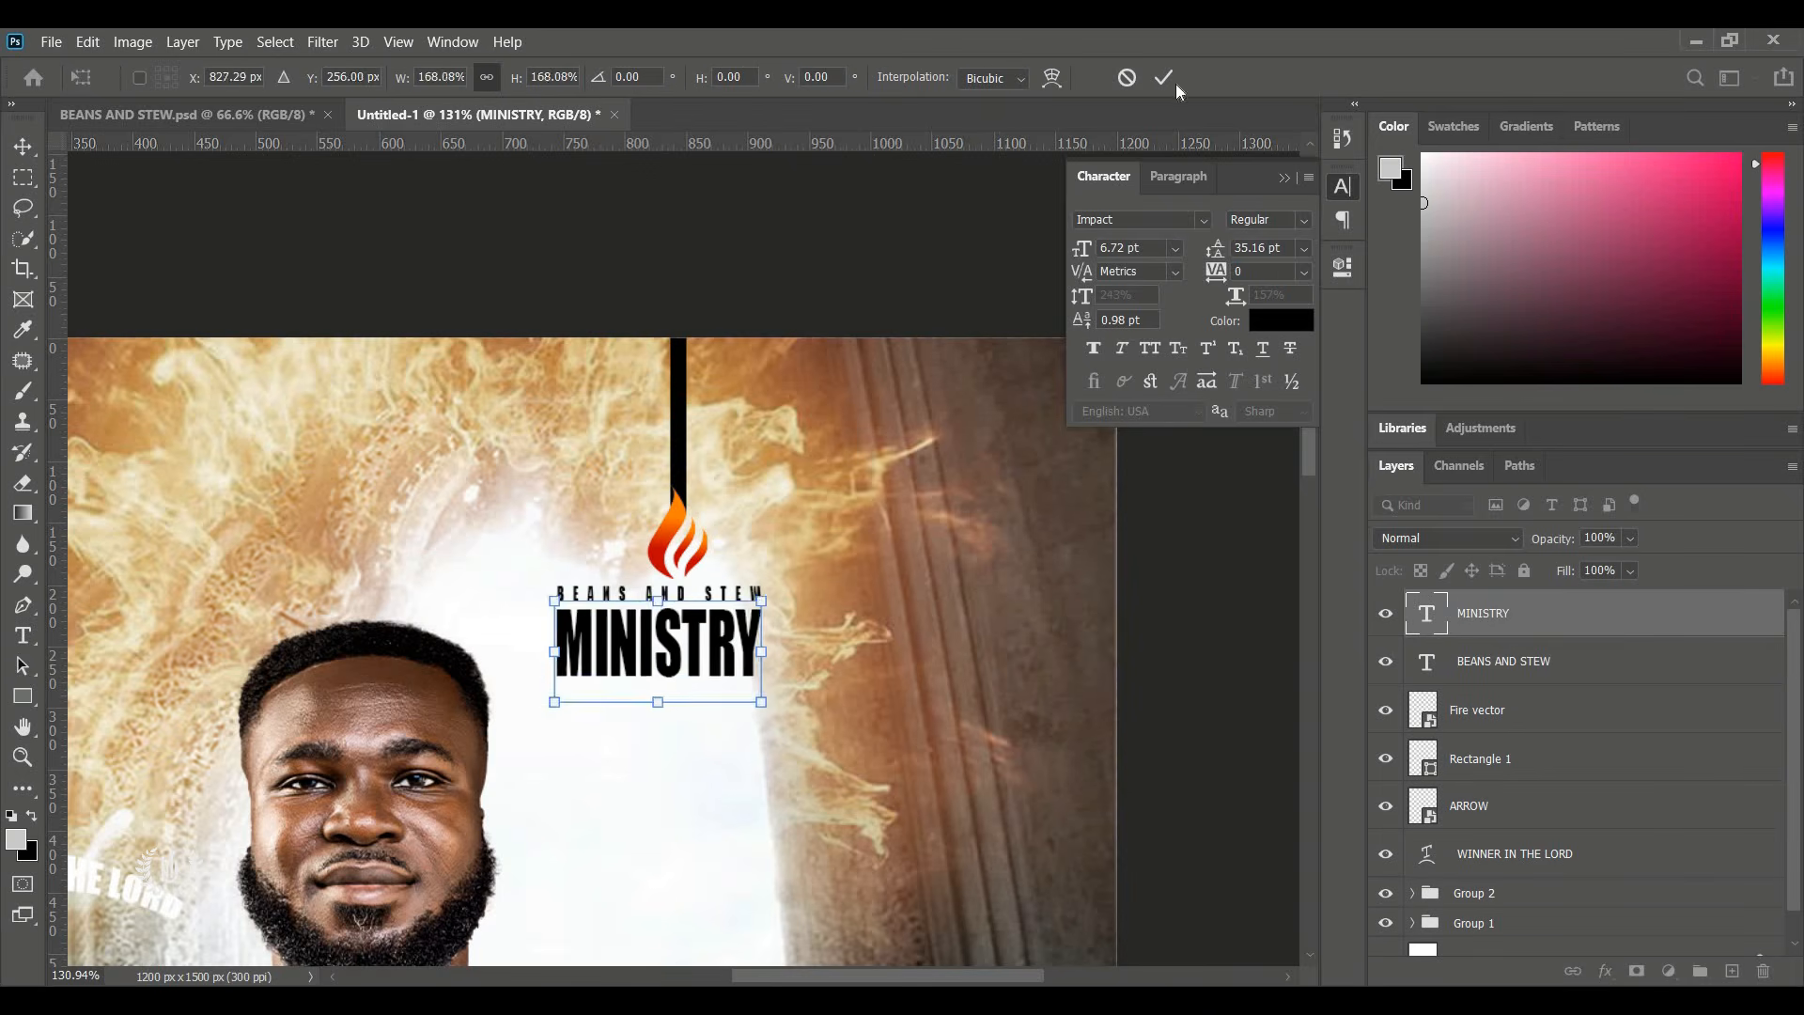
click(1165, 79)
Scale the MINISTRY and BEANS AND STEW texts together to about 77%, centre them beneath the flame icon, and deselect them.
shift+click(1466, 676)
key(ctrl+t)
mouse_move(665, 645)
mouse_down()
mouse_move(684, 636)
mouse_move(684, 653)
mouse_up()
drag(678, 684, 683, 663)
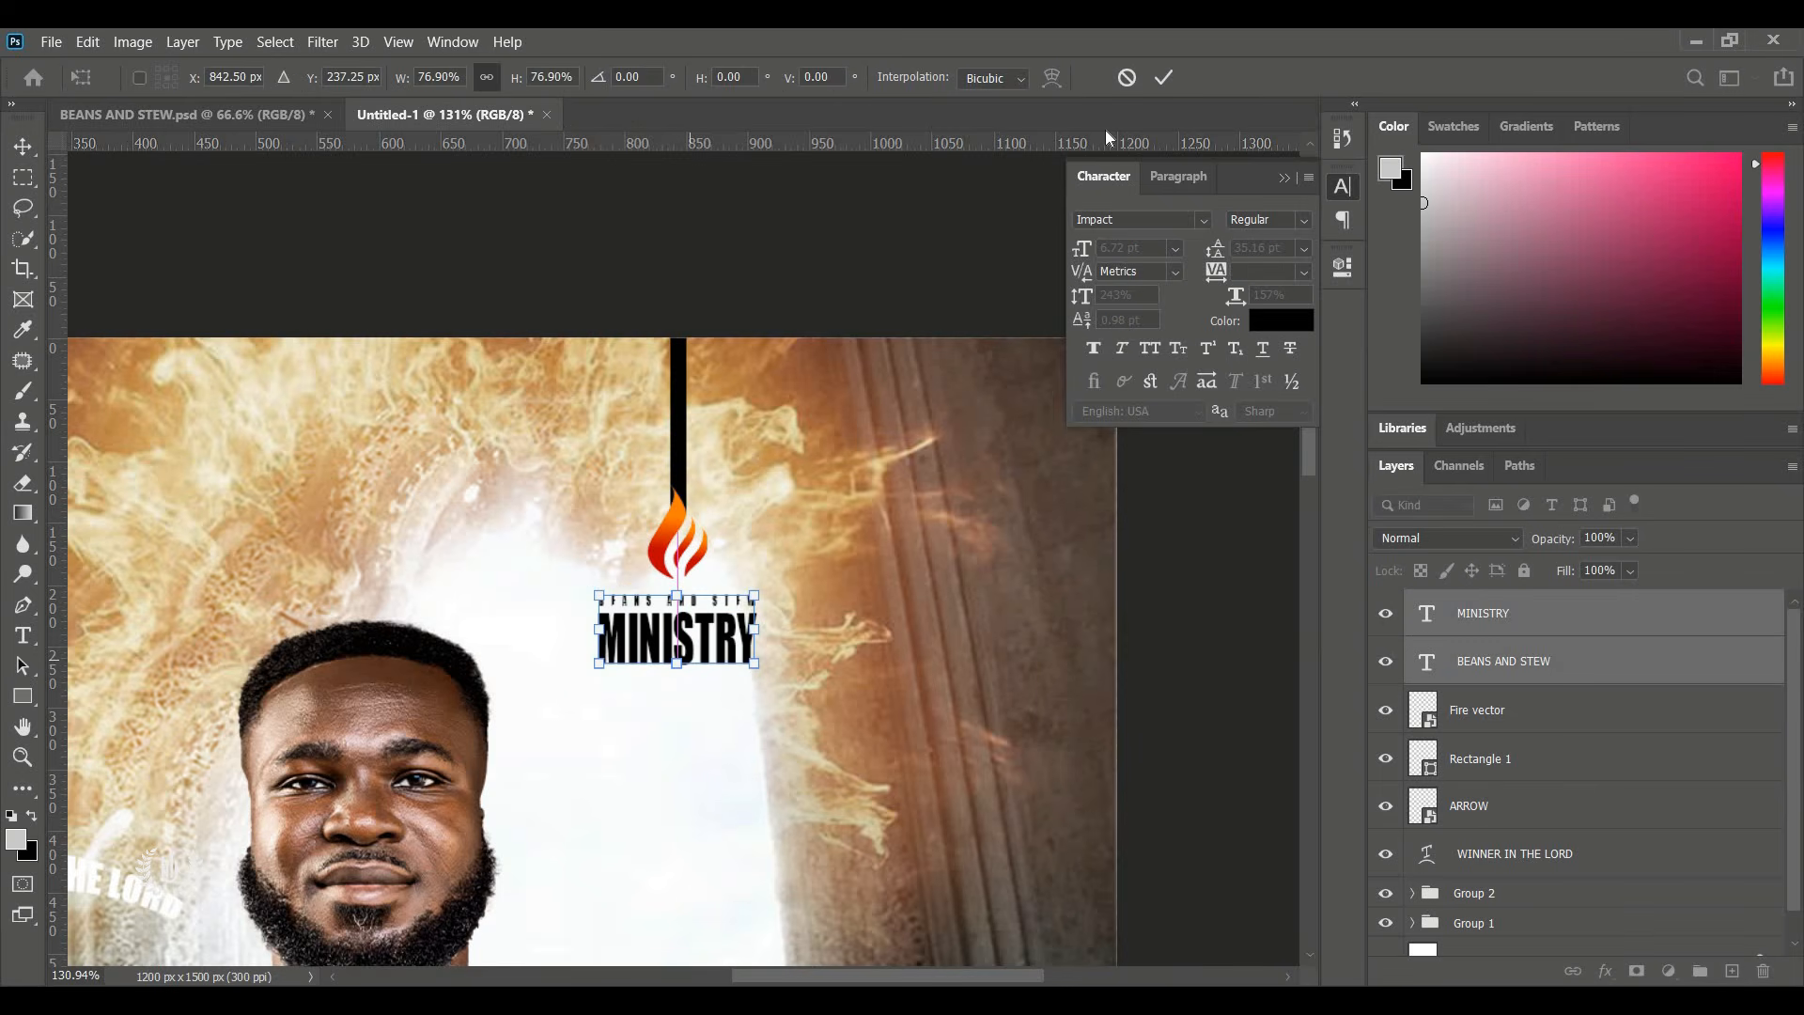
click(1165, 79)
key(ctrl+0)
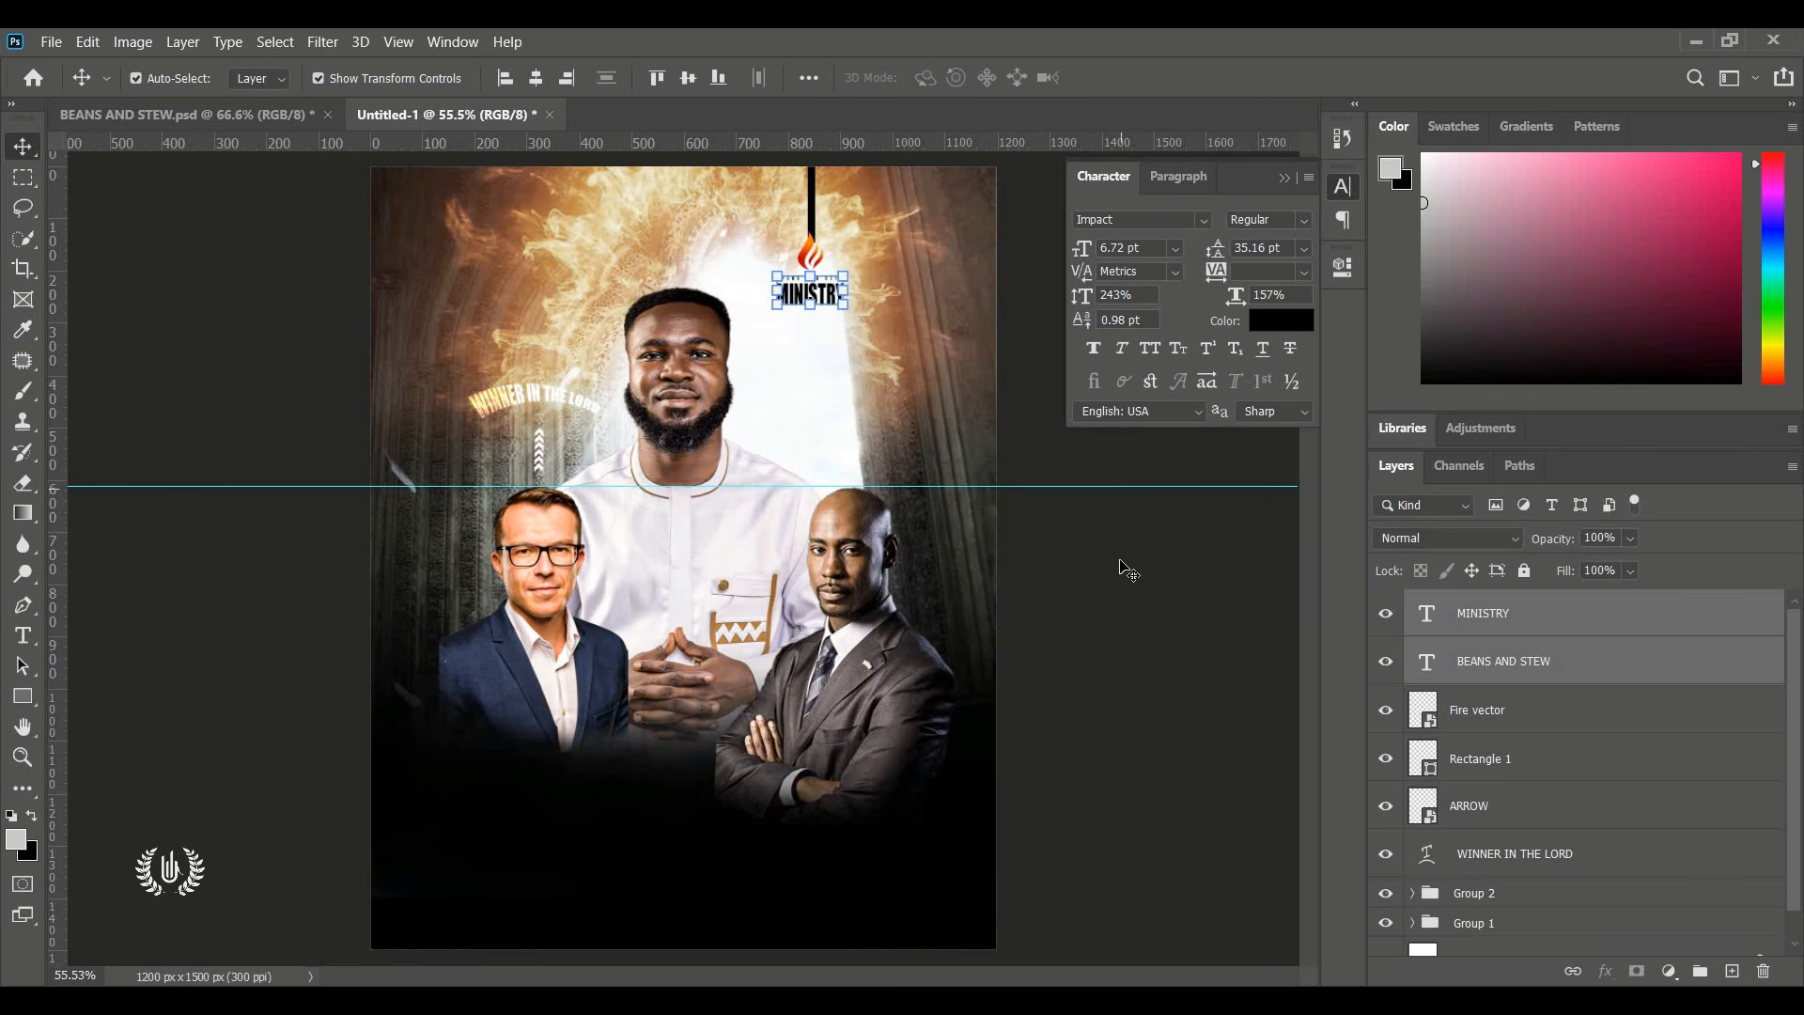
click(1127, 570)
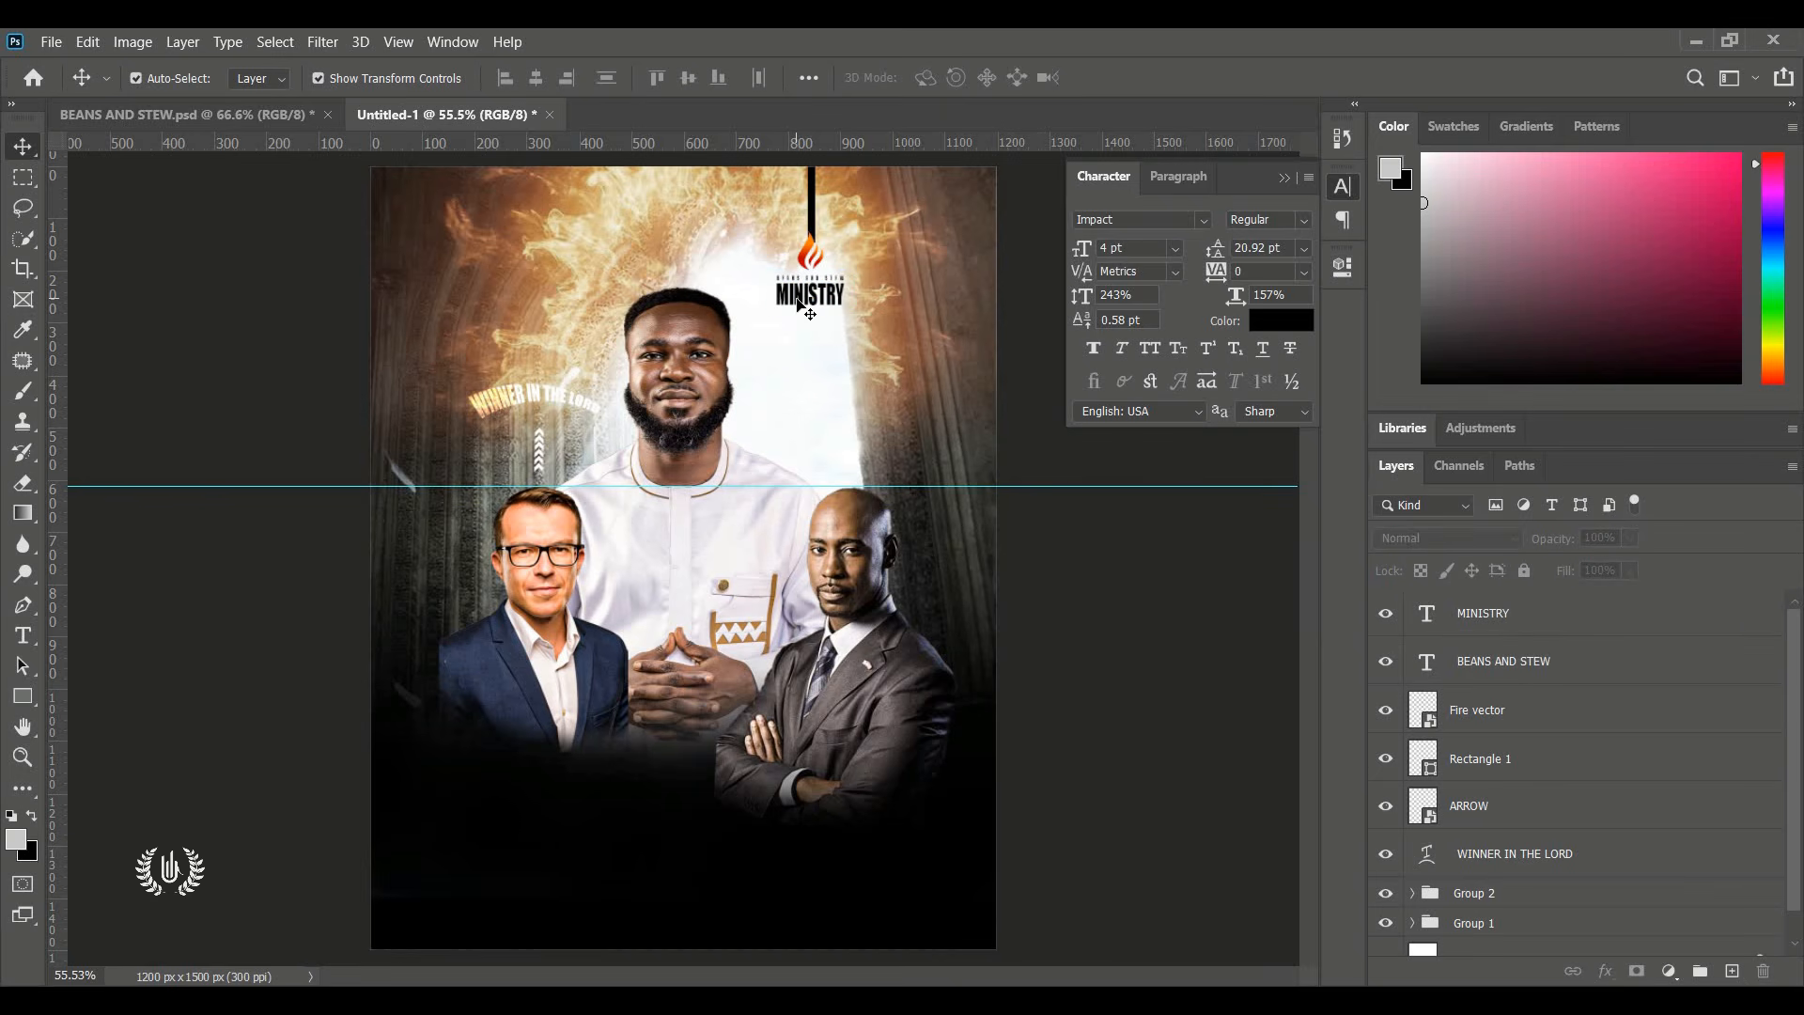
Group all layers from MINISTRY down to WINNER IN THE LORD.
click(1564, 624)
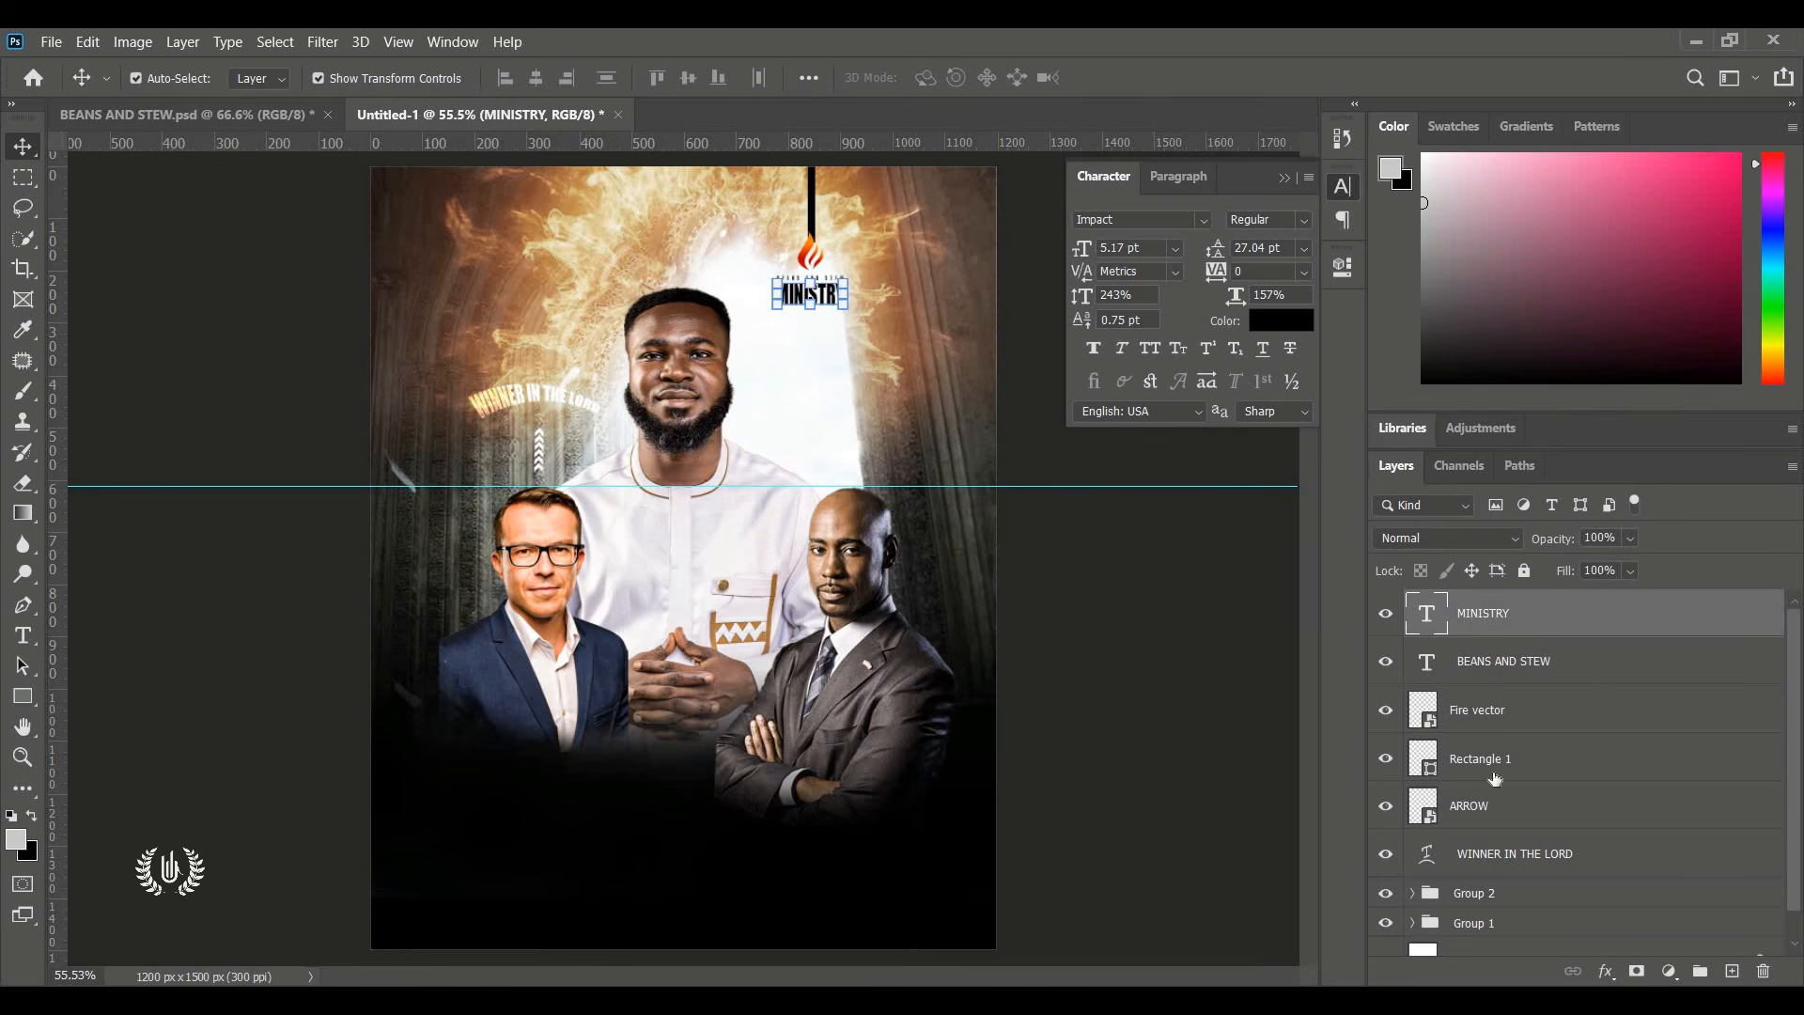
shift+click(1489, 853)
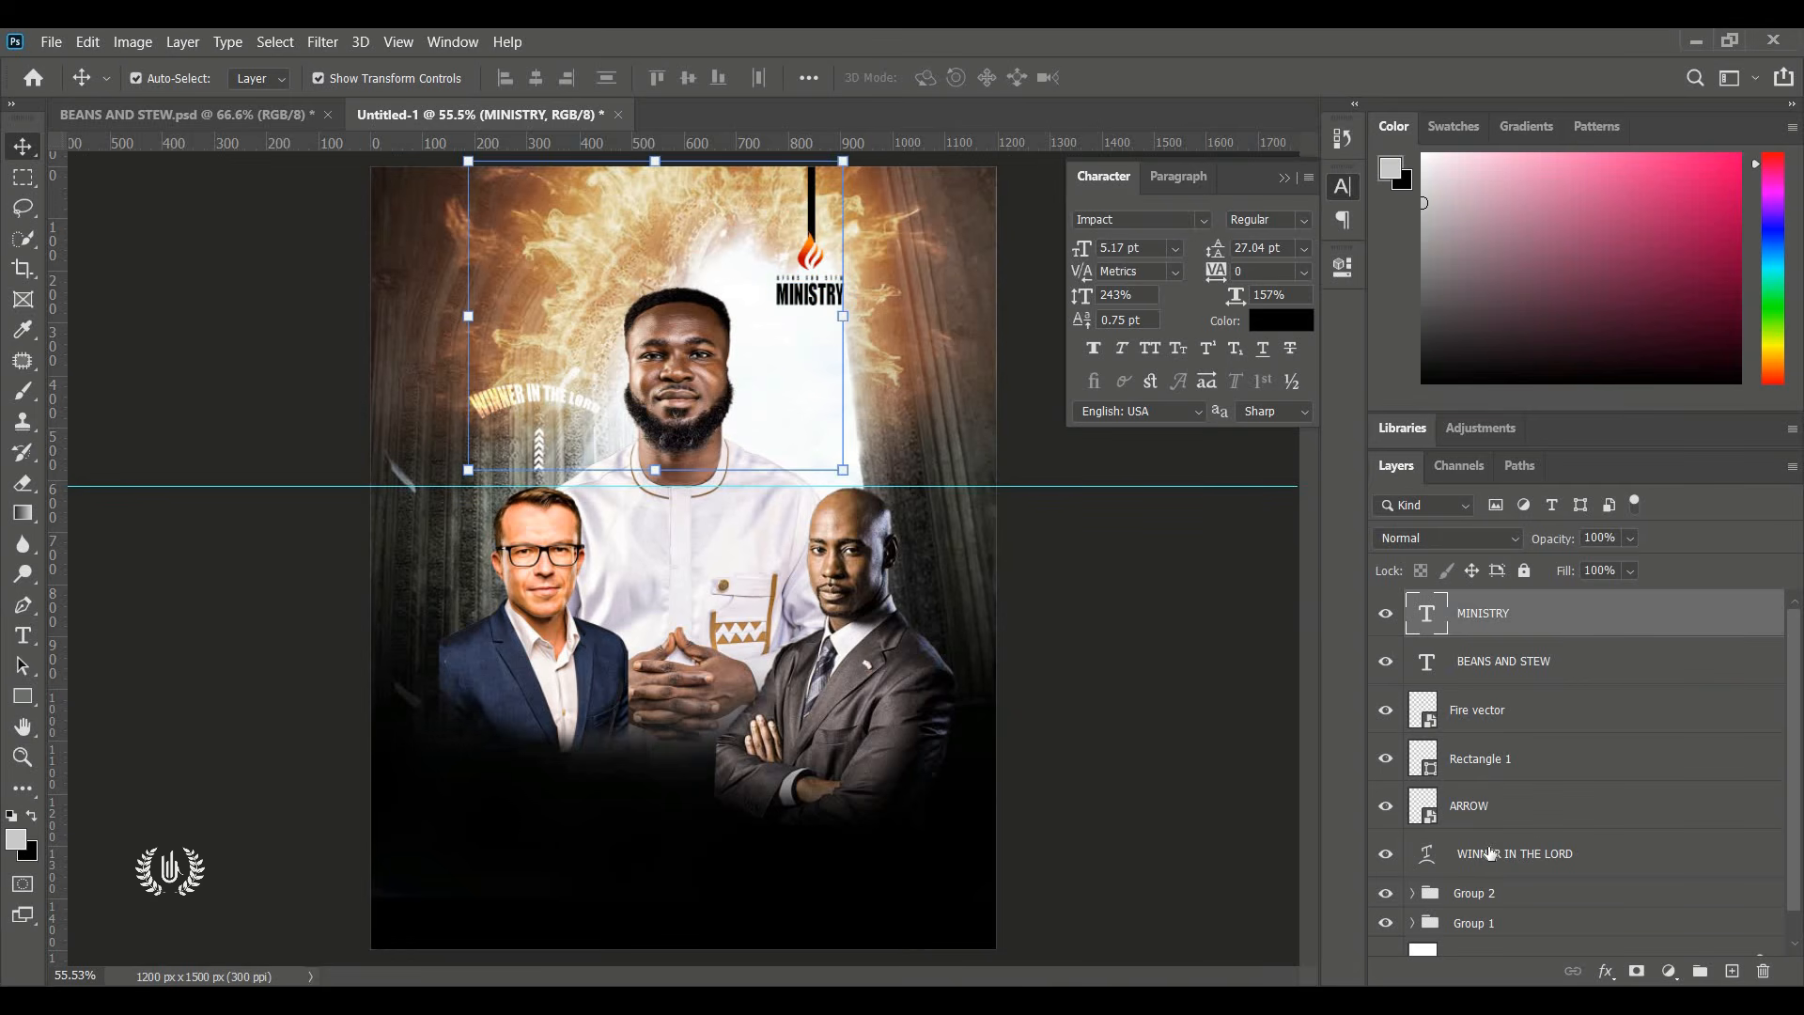
key(ctrl+g)
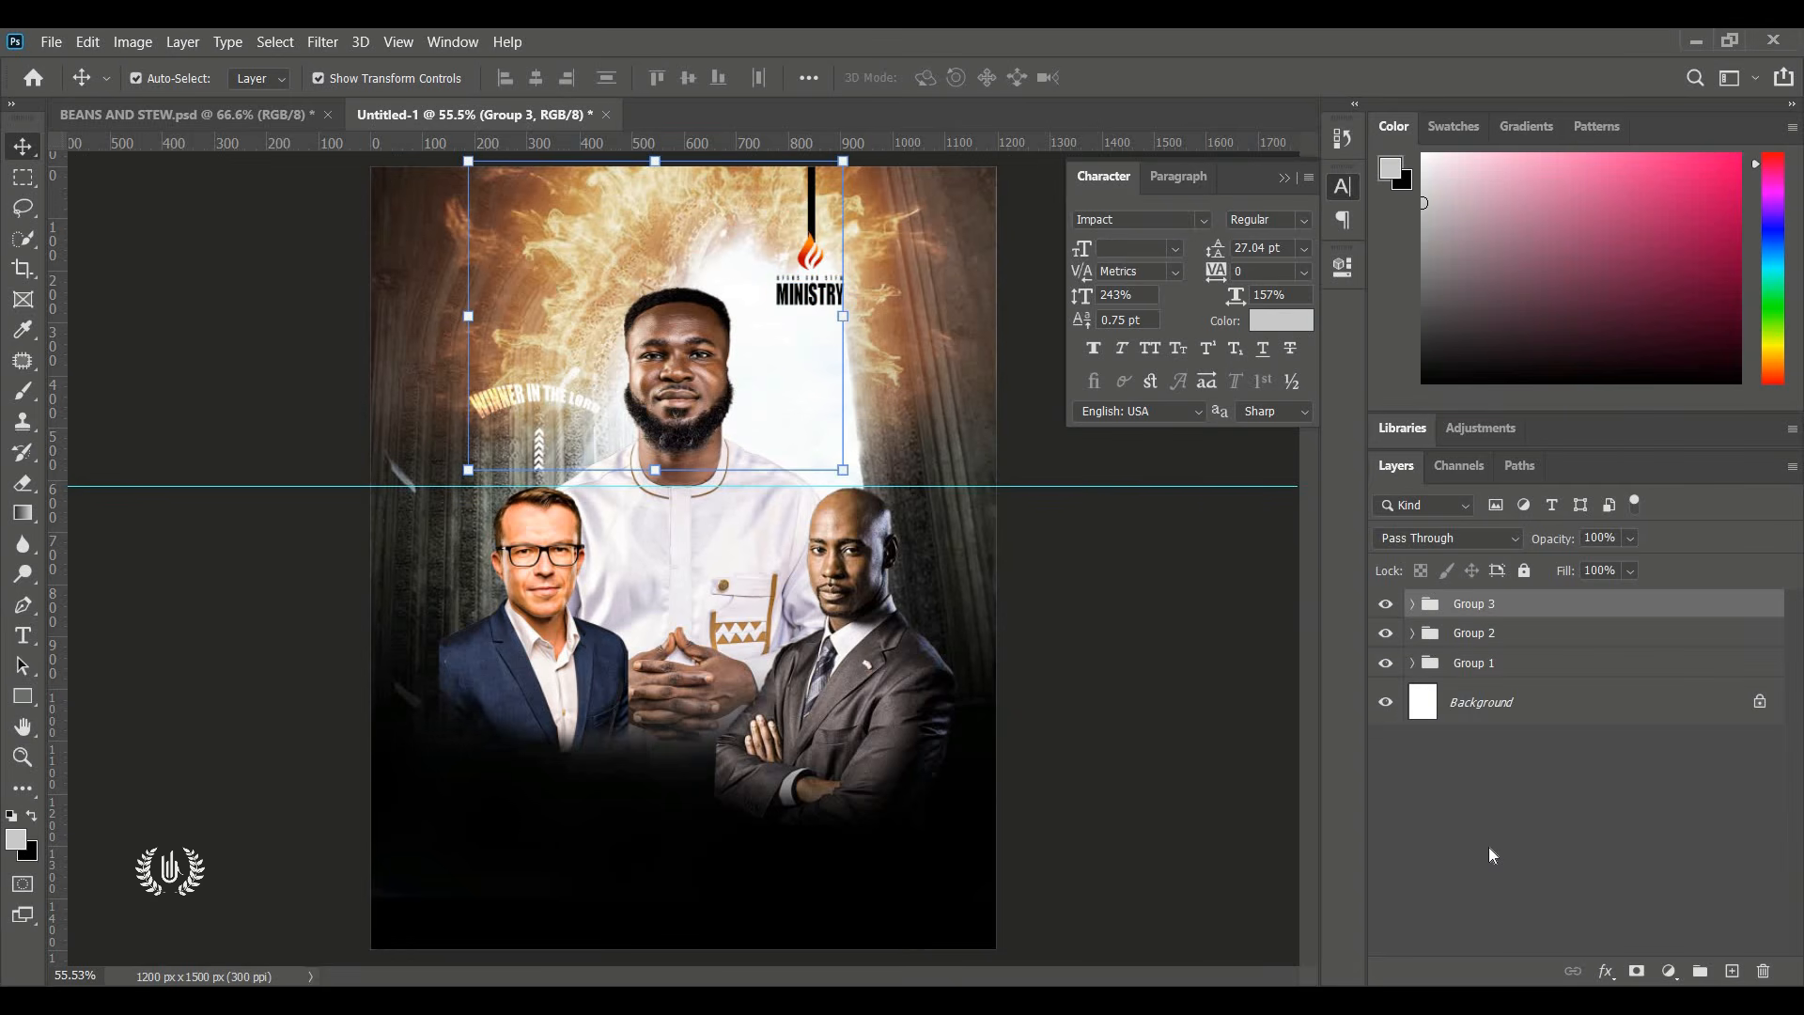
Deselect everything and hide and reshow Group 3 to check which flyer elements it contains.
click(1148, 616)
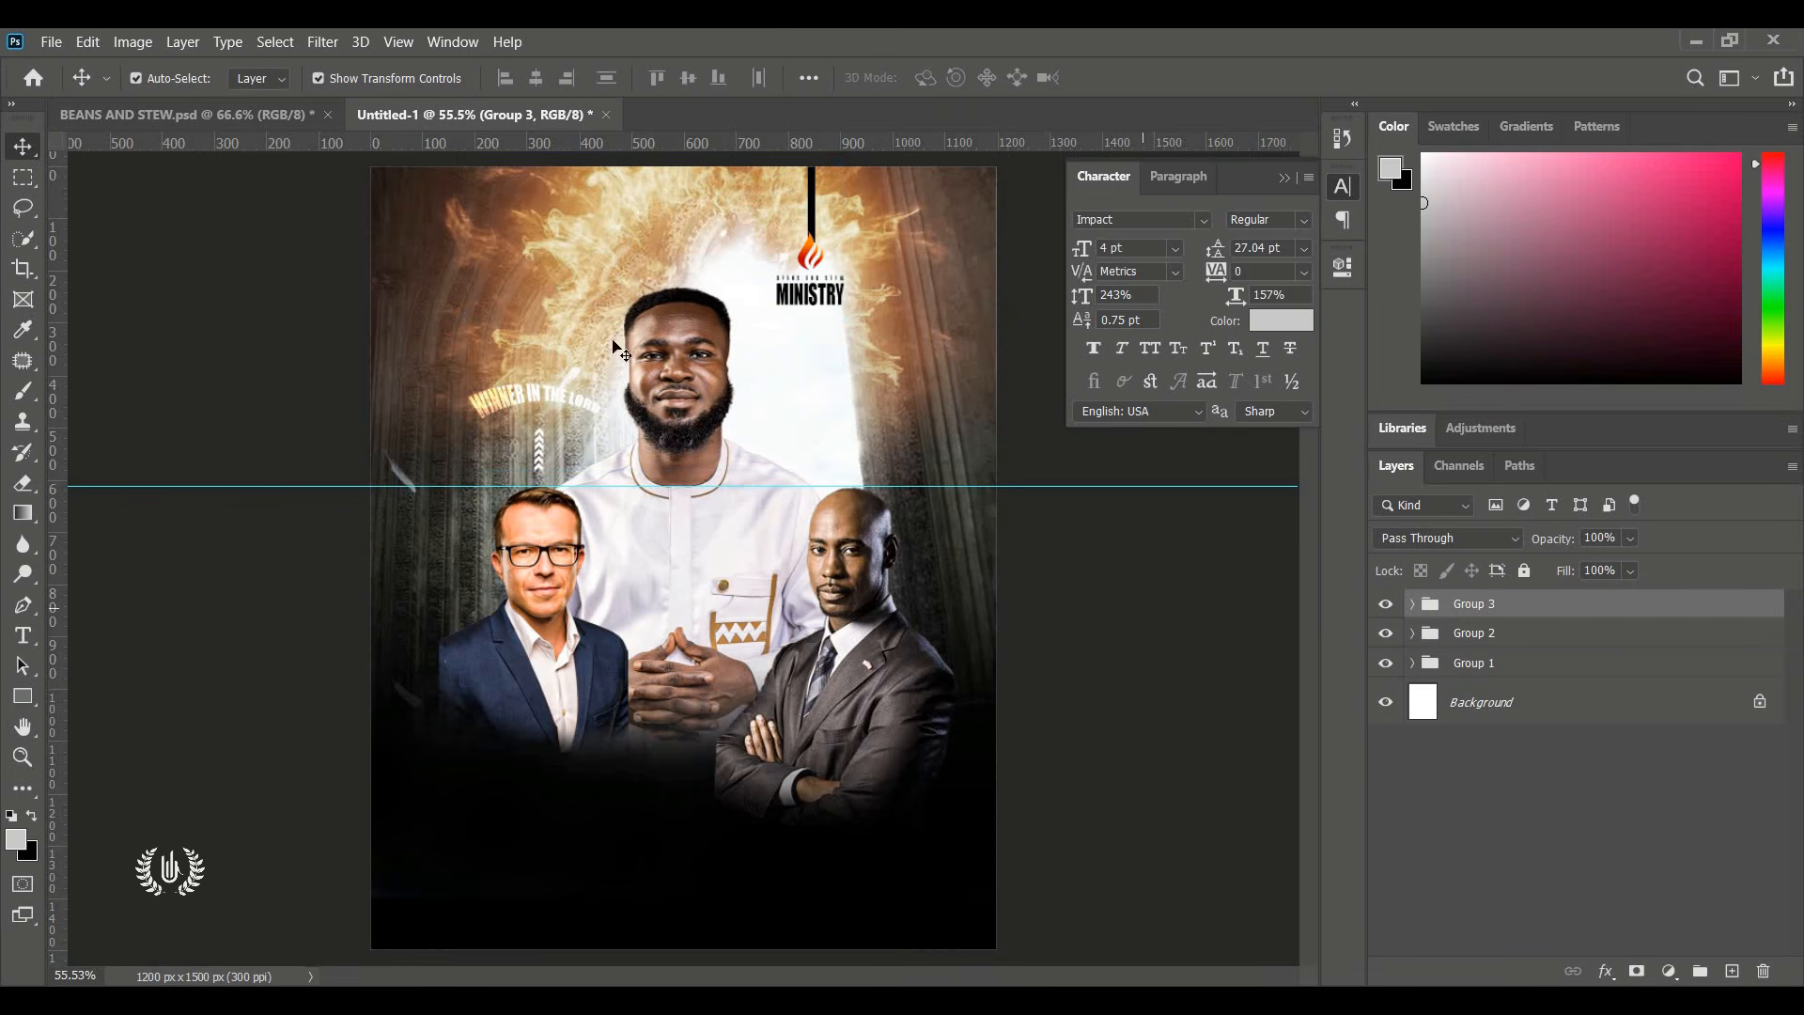
click(1386, 606)
click(1386, 605)
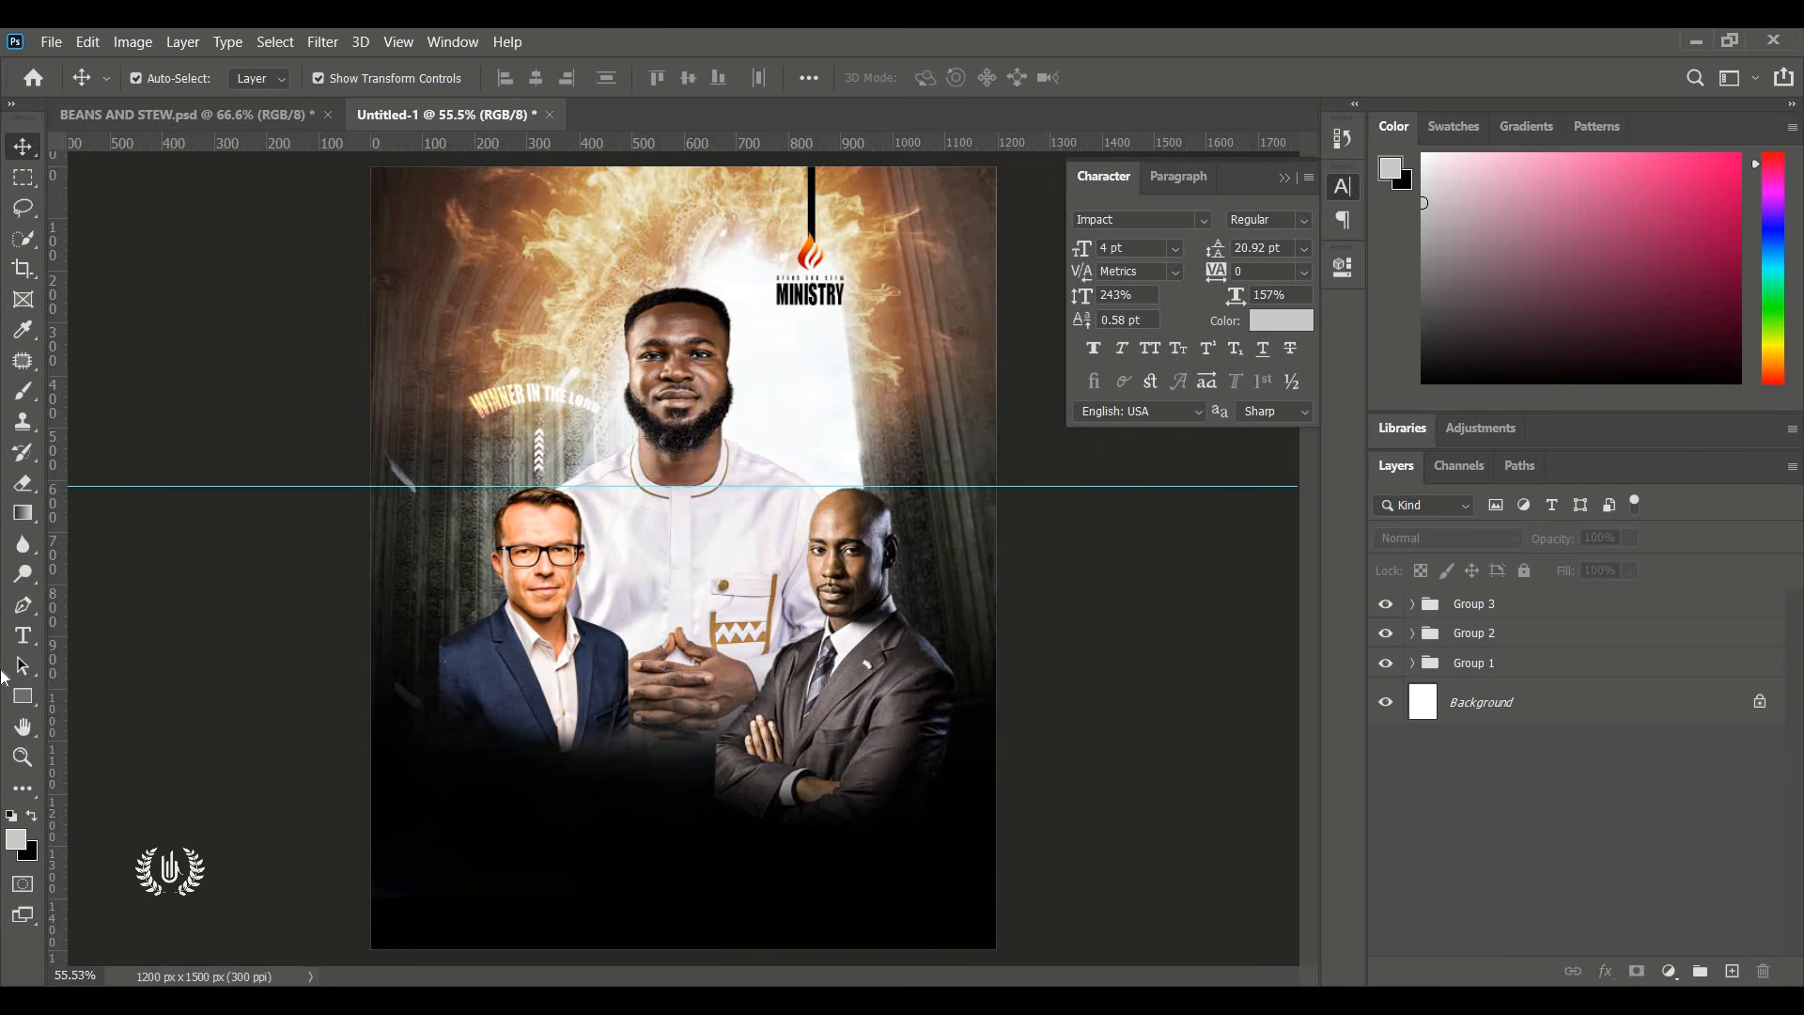
Add a 20 pt Impact text layer reading SAVIOUR IN HIS MIGHT over the lower part of the flyer.
click(22, 635)
click(512, 751)
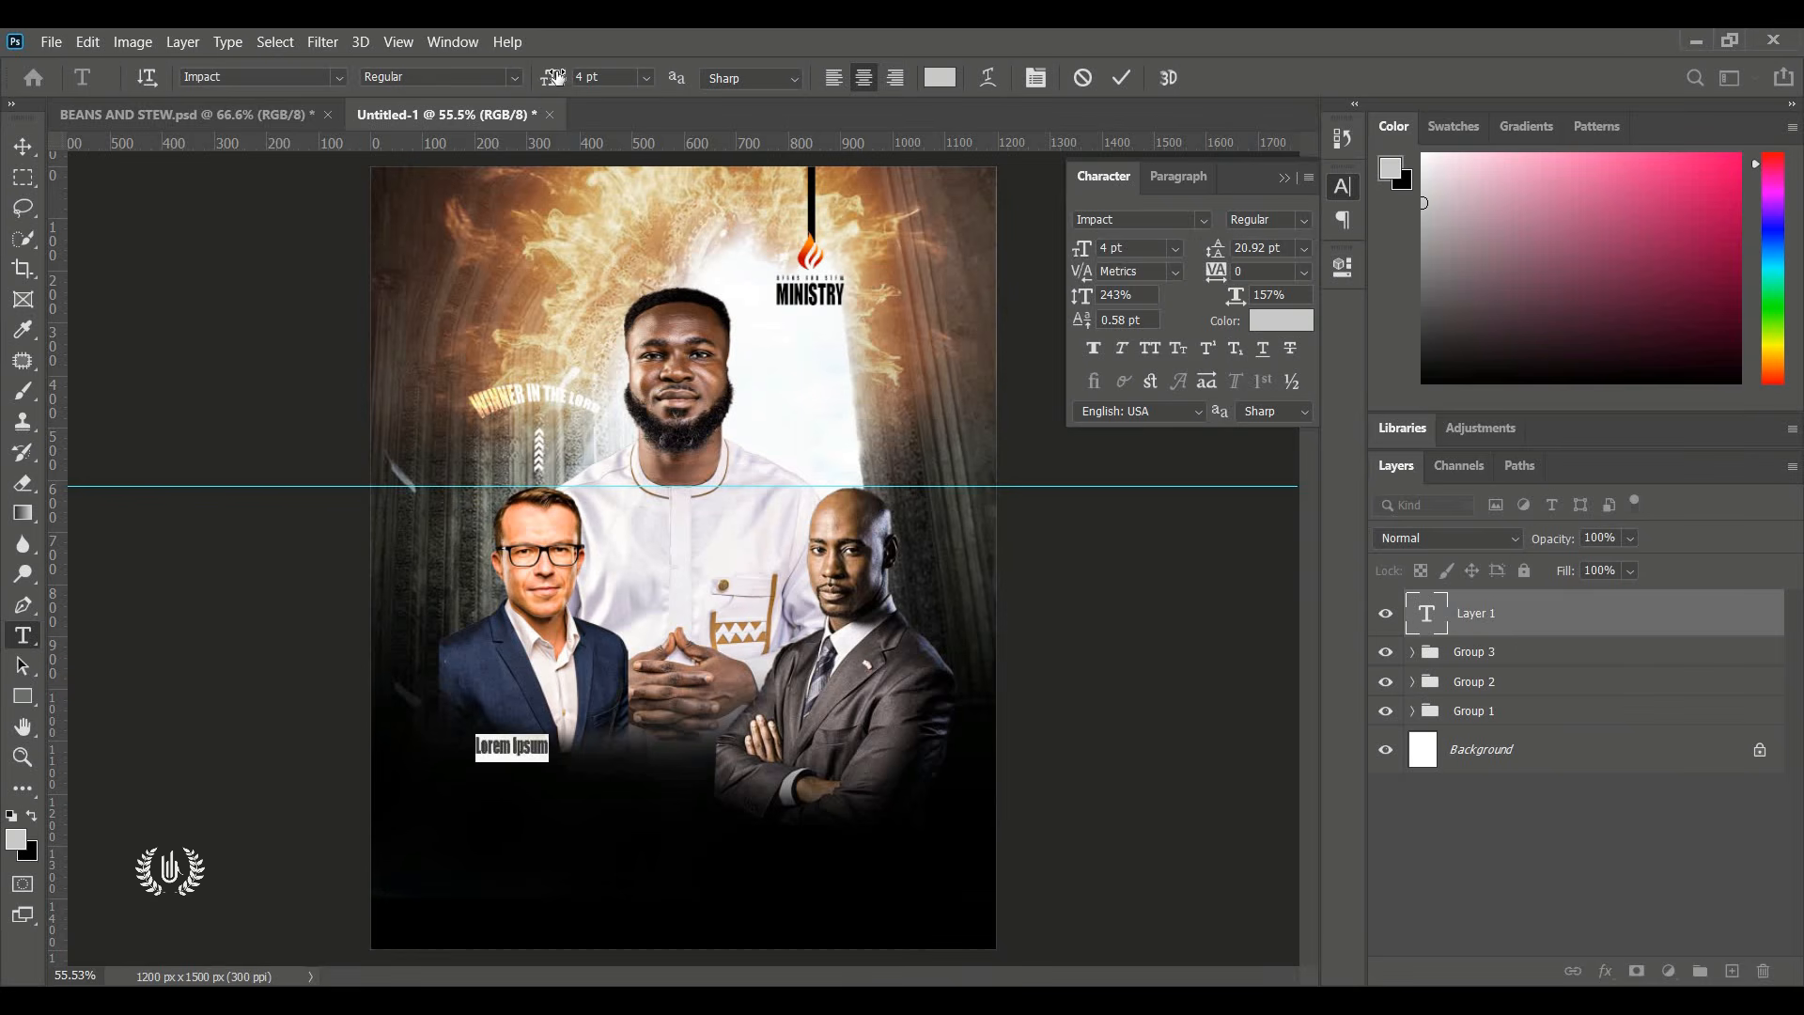
drag(568, 92, 583, 92)
text(SAVIOUR I)
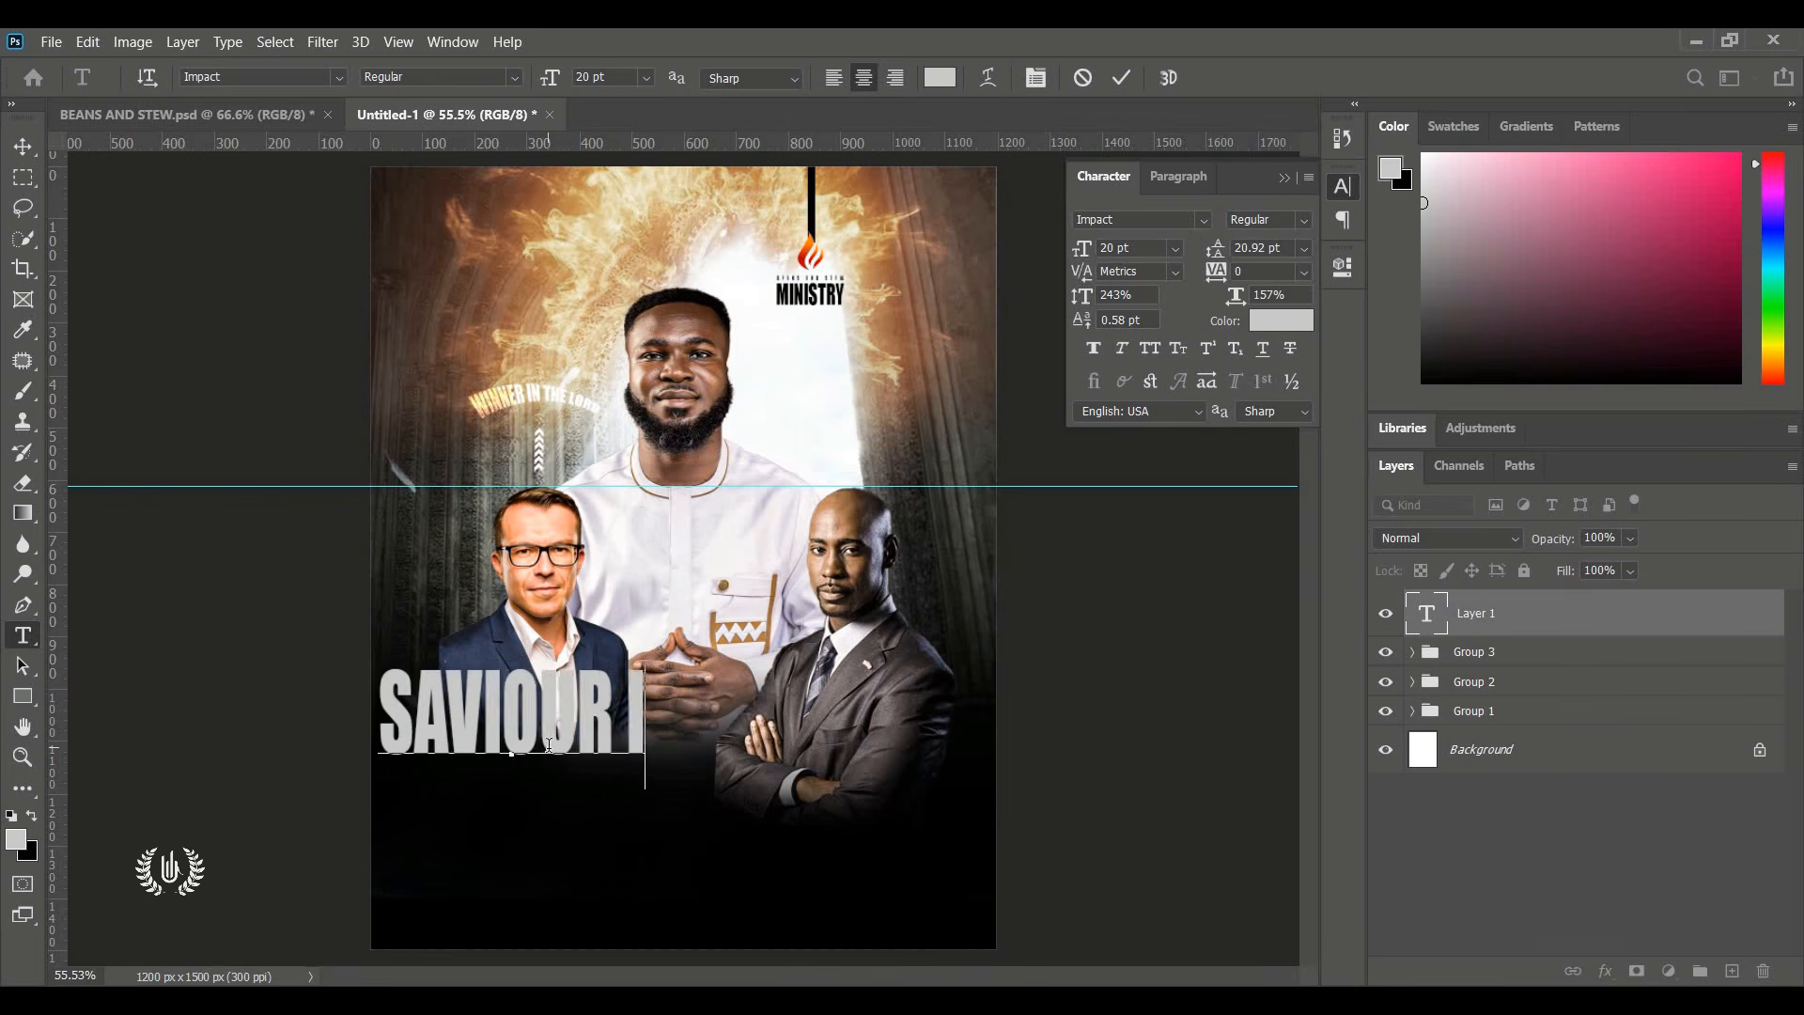
text(N HIS MIGHT)
Recolour the whole SAVIOUR IN HIS MIGHT title pale light blue and commit the text.
key(ctrl+a)
click(940, 77)
click(1335, 373)
click(1040, 243)
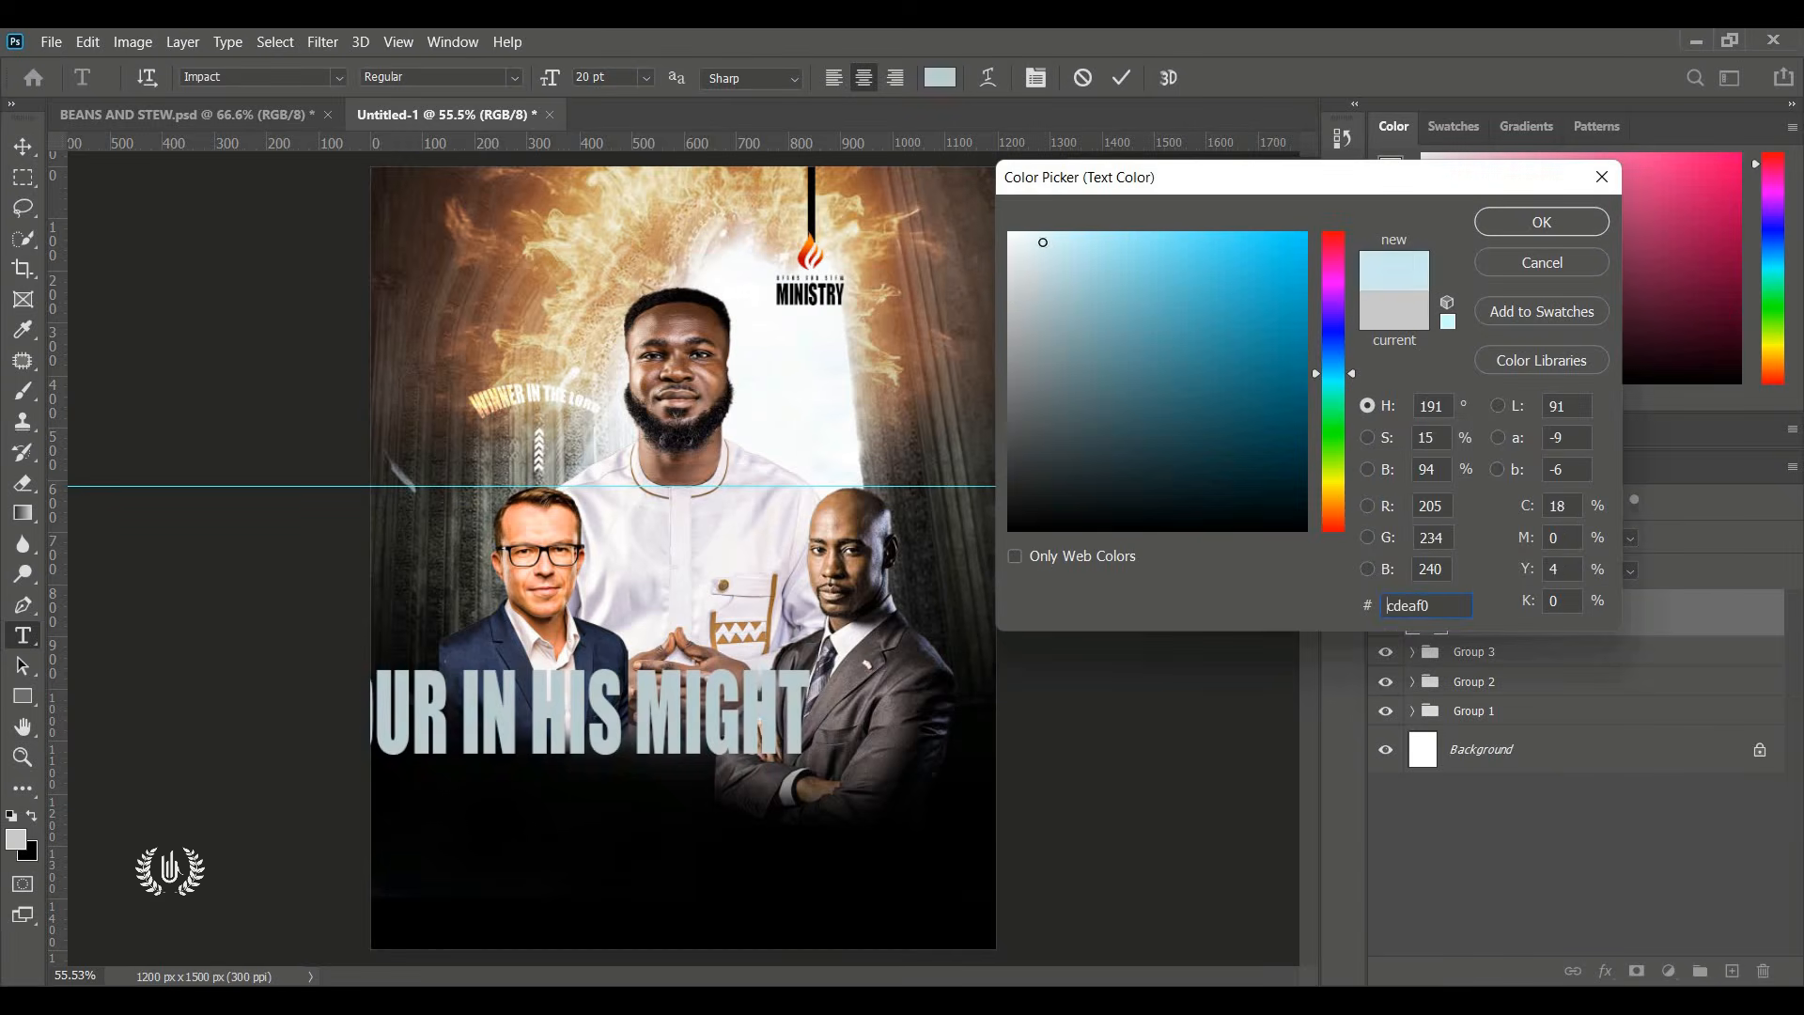
click(1508, 234)
click(23, 146)
Scale the SAVIOUR IN HIS MIGHT title to about 15.91 pt and place it centred across the lower edge of the portraits.
key(ctrl+t)
drag(564, 719, 717, 763)
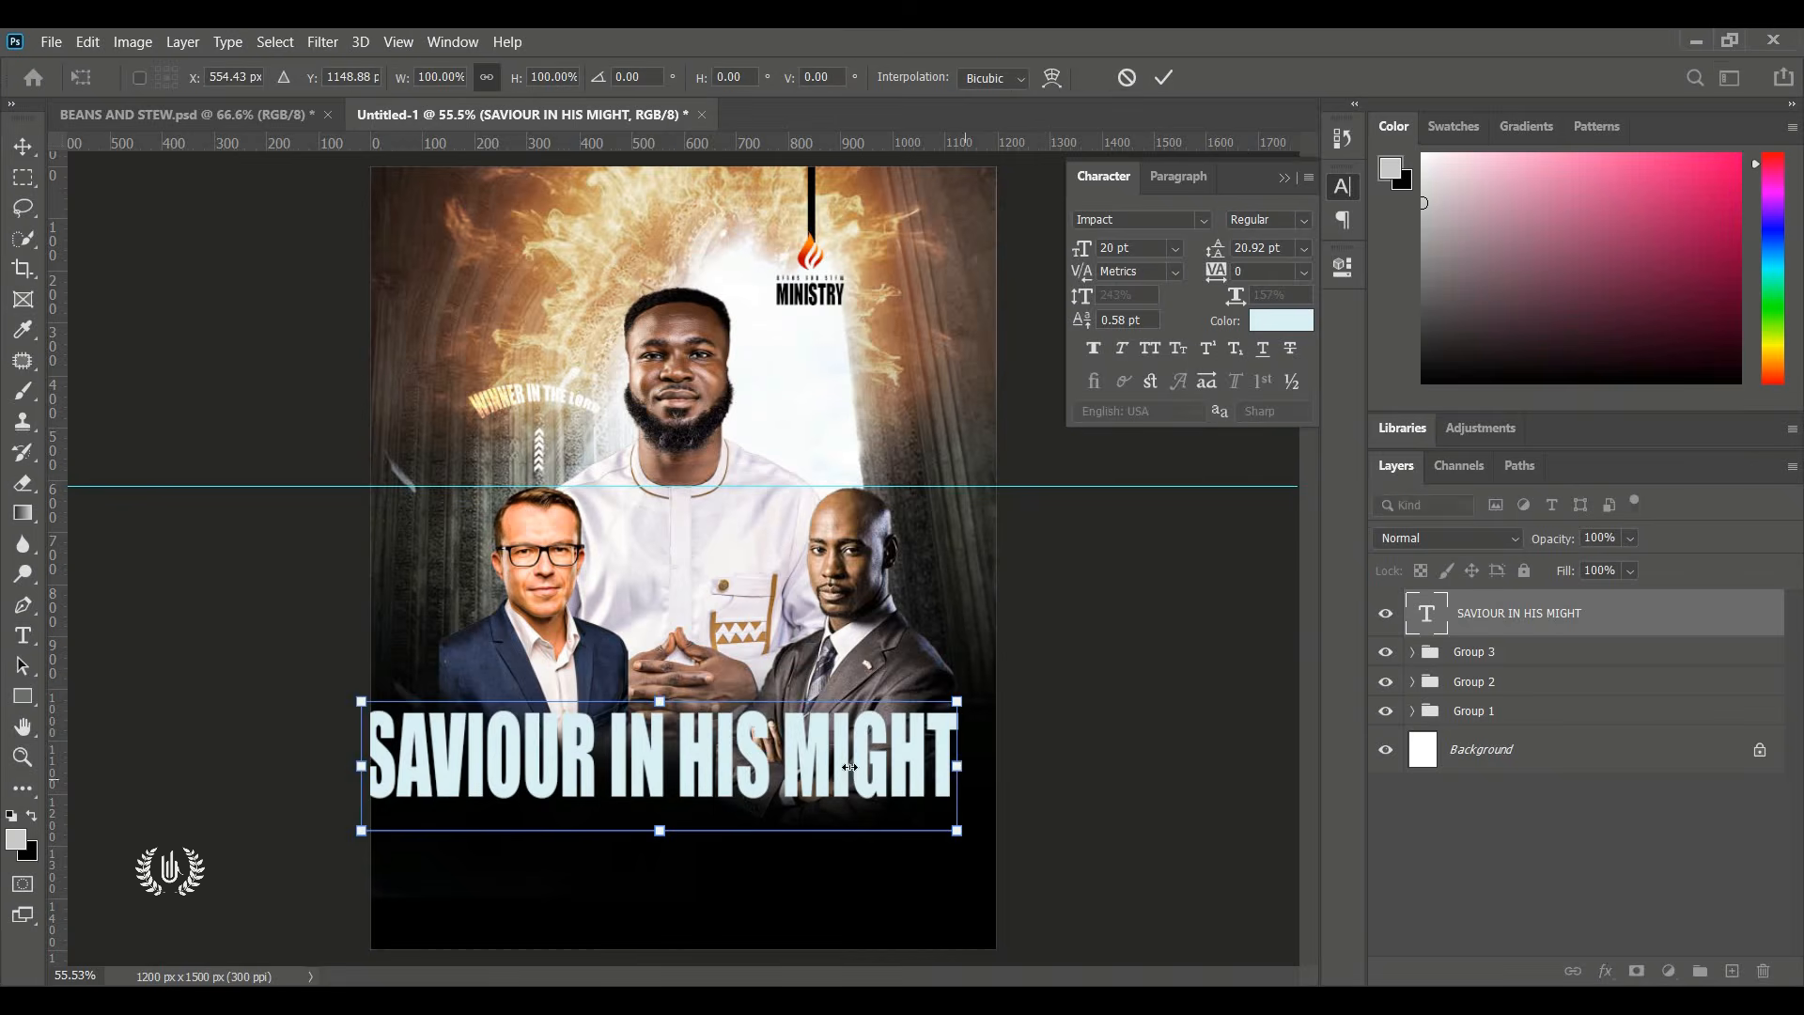
drag(959, 701, 841, 728)
drag(621, 752, 693, 752)
Try an Arc warp with an 11.3% bend on the SAVIOUR IN HIS MIGHT title.
right_click(693, 738)
click(735, 468)
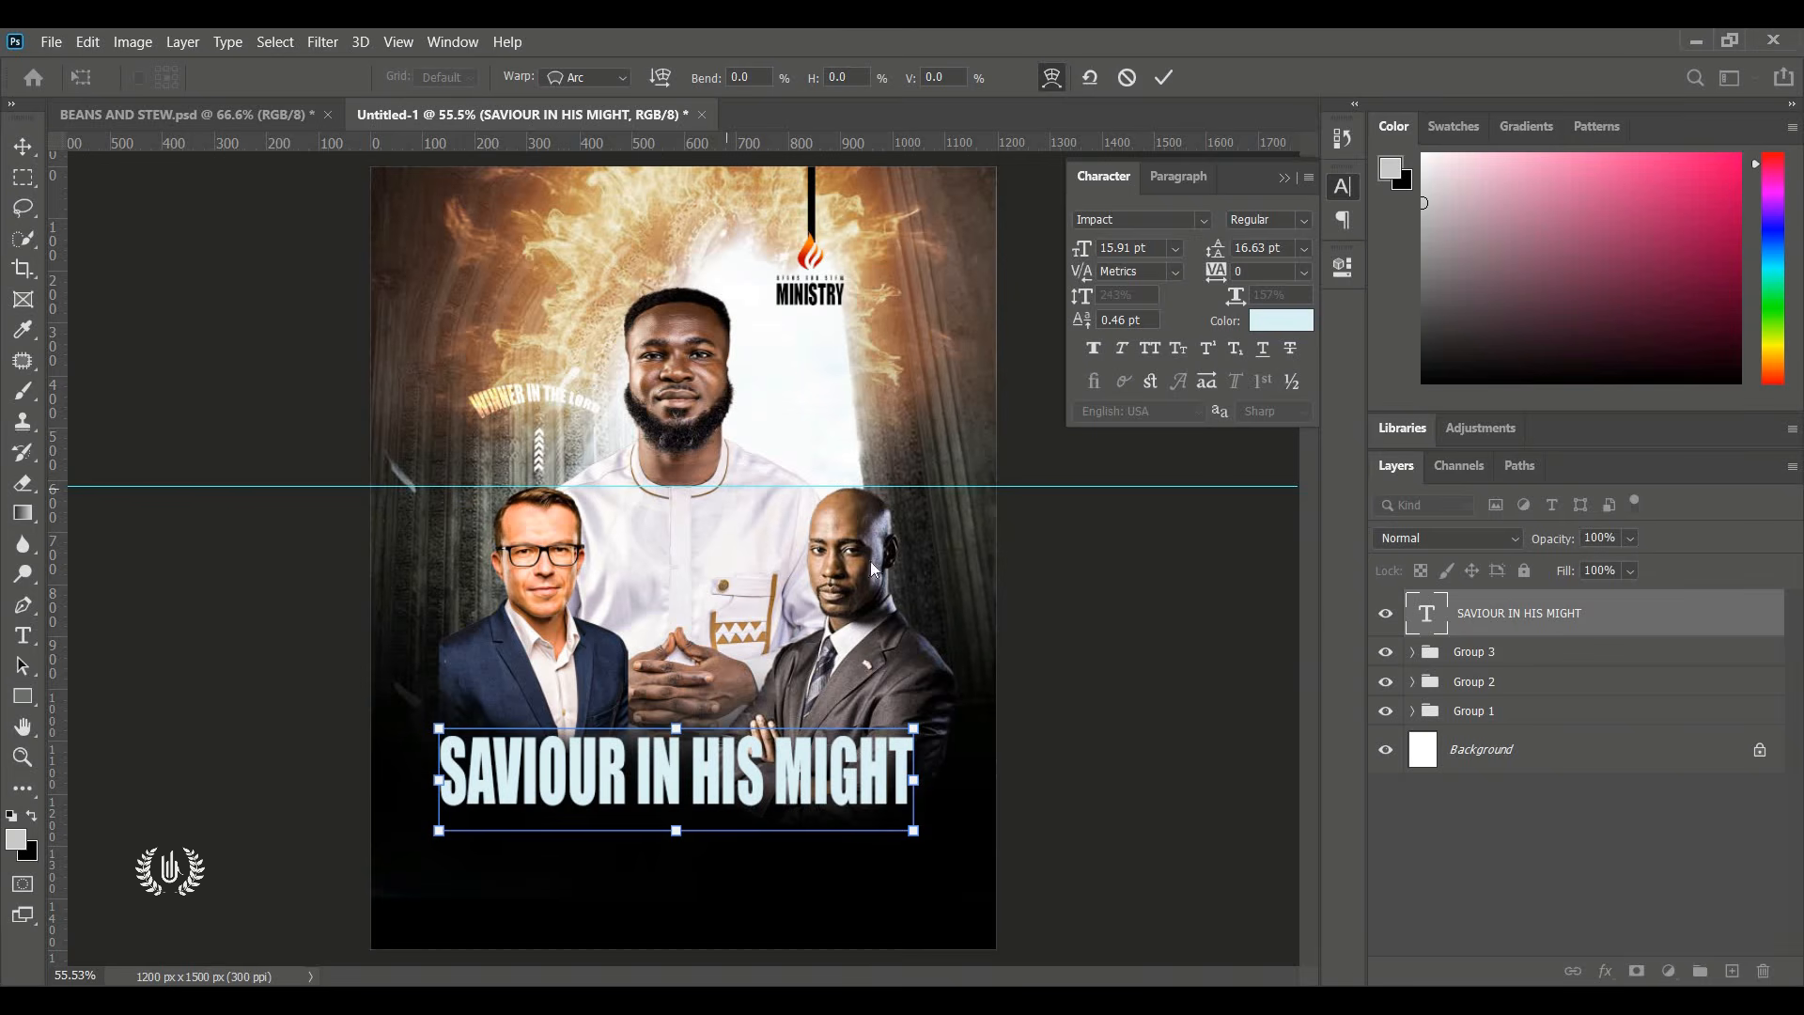
right_click(731, 744)
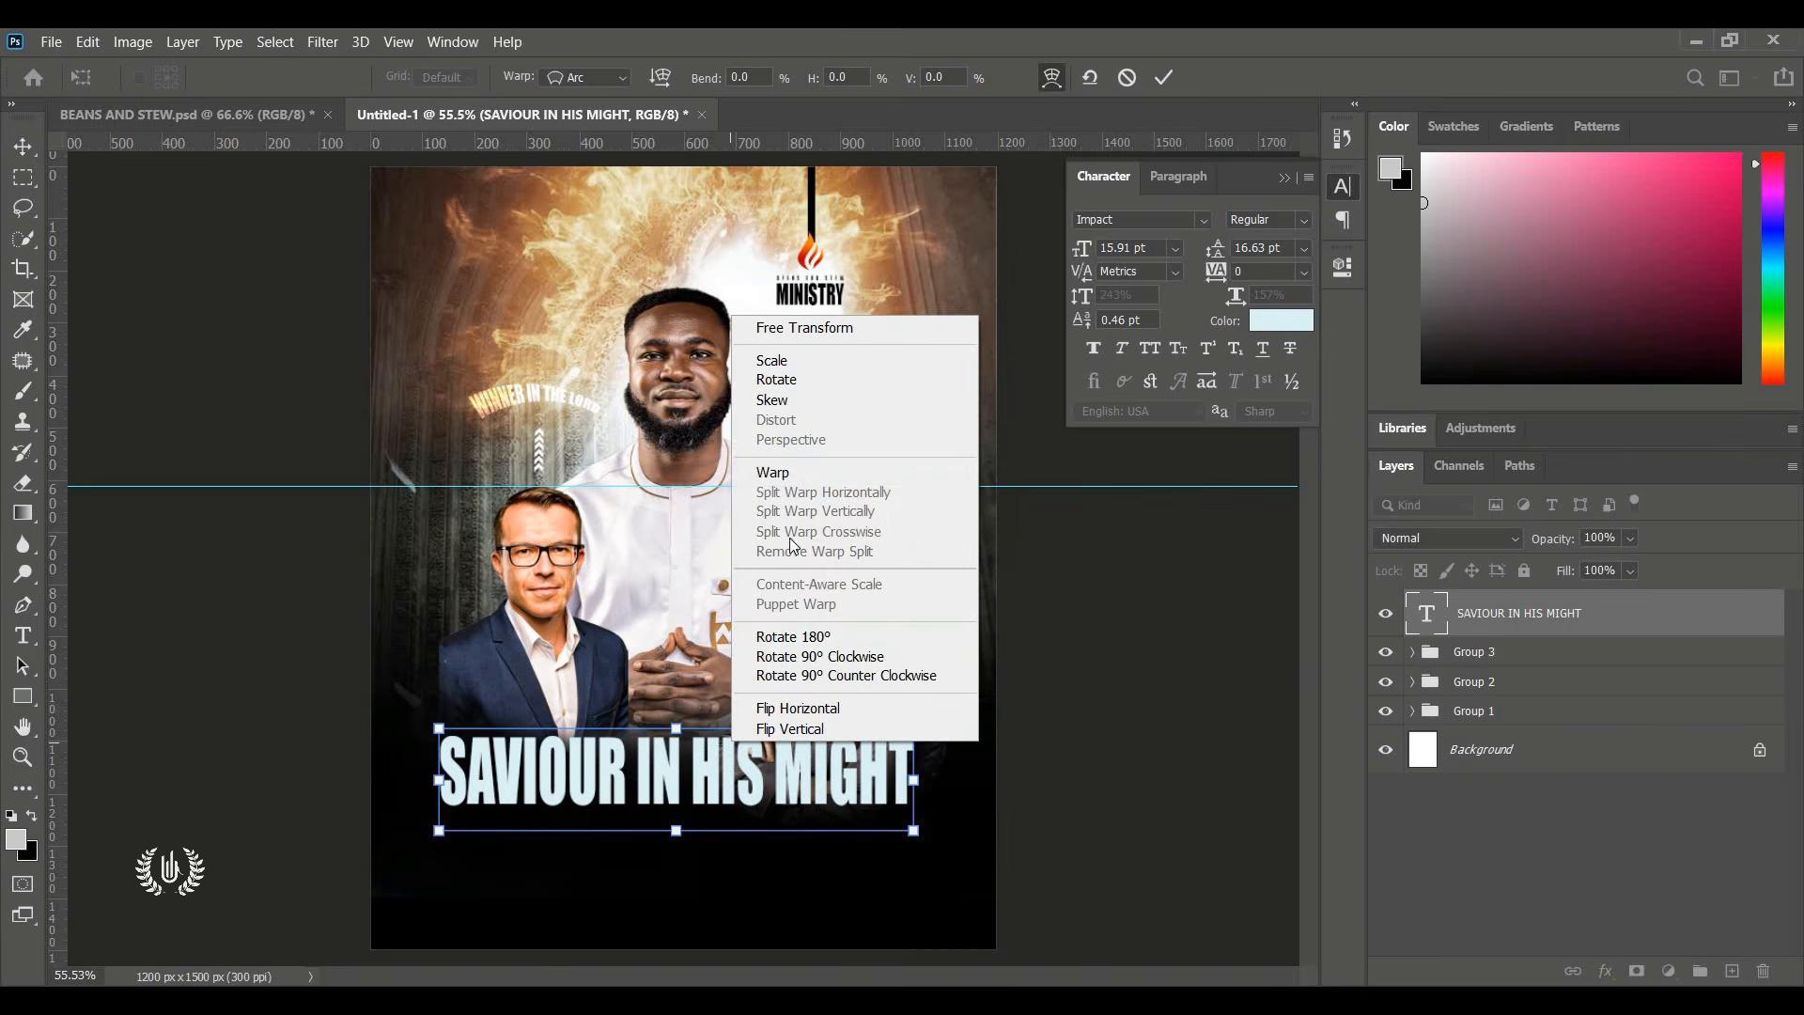
click(800, 470)
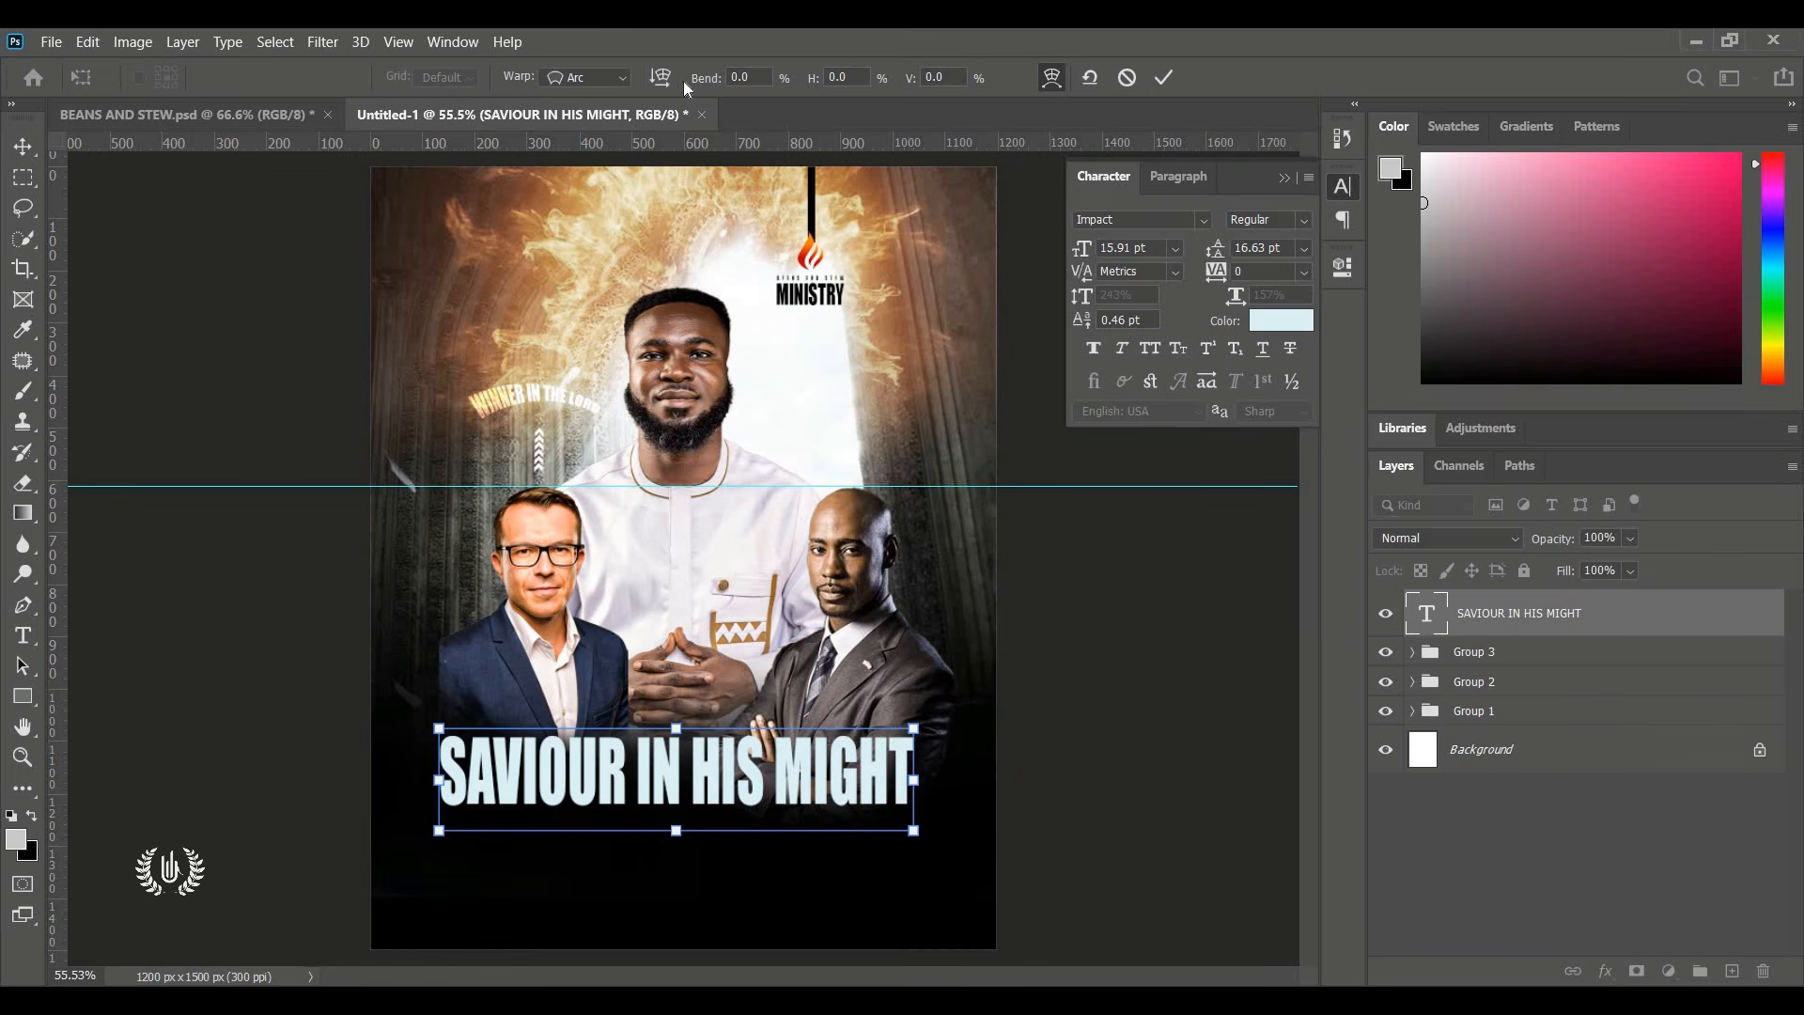
drag(665, 85, 844, 87)
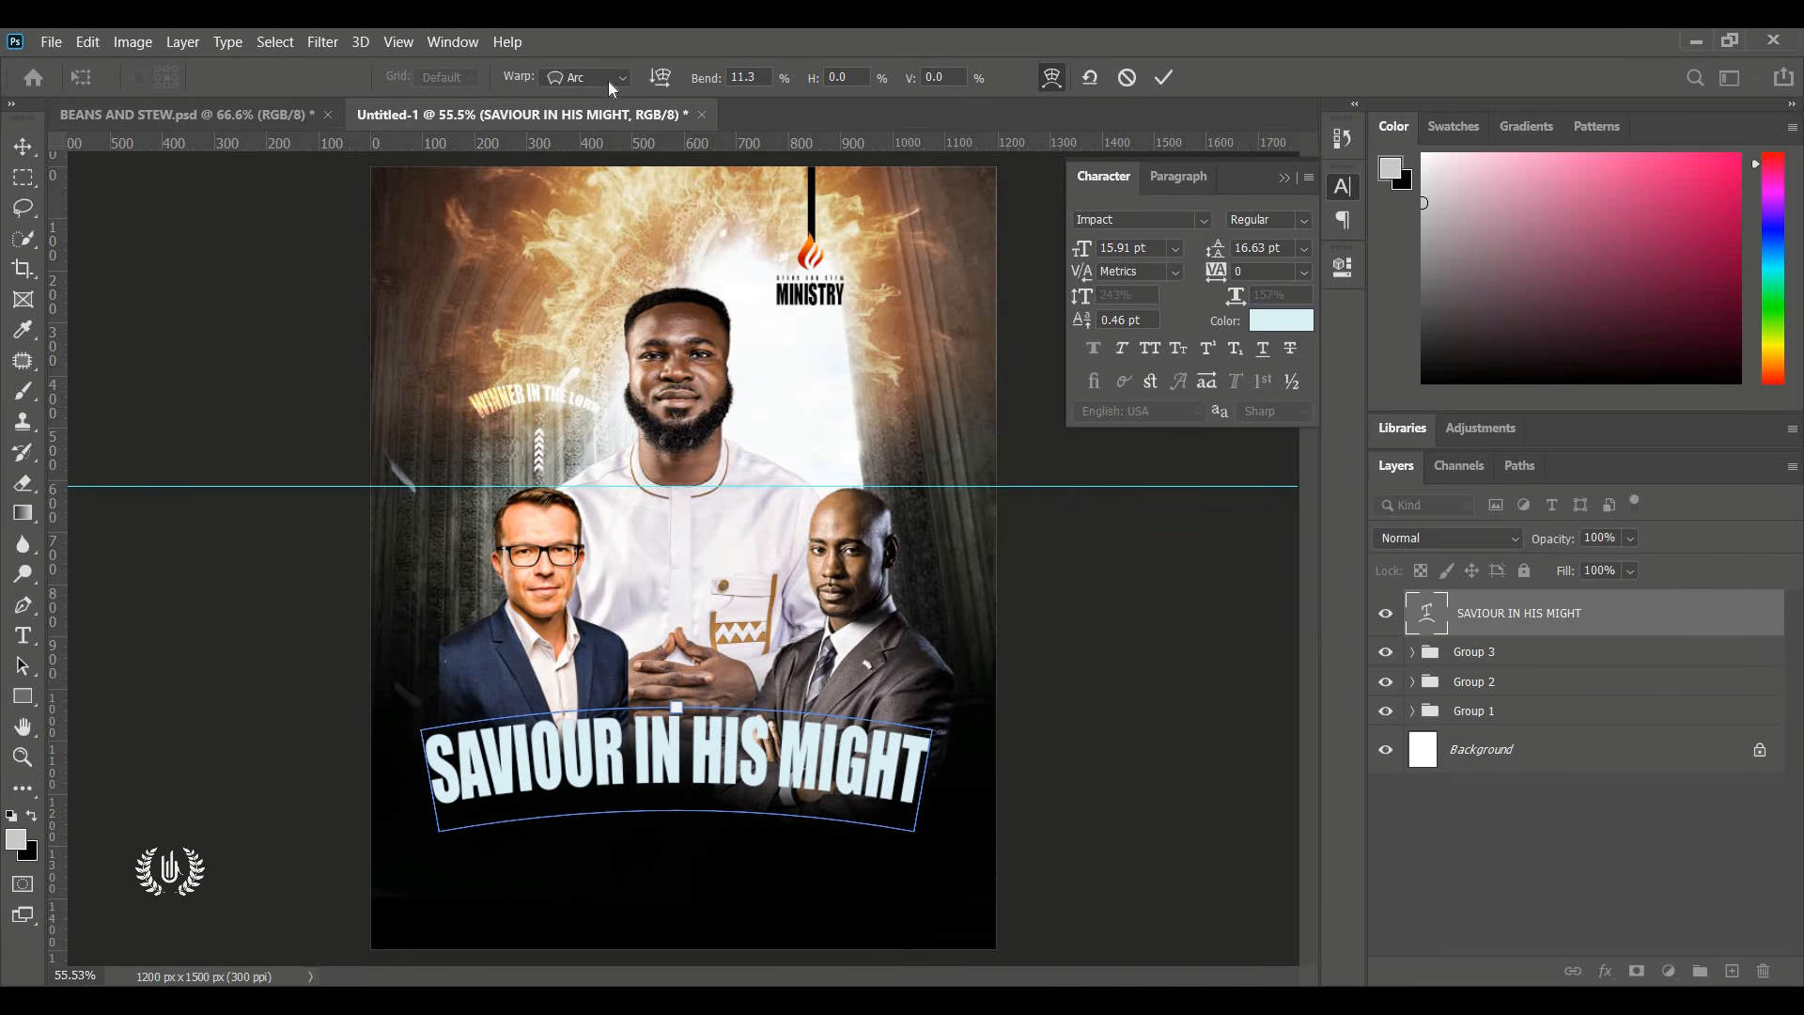
Change the title's warp style to Flag and set its bend to about -68.4%.
click(607, 81)
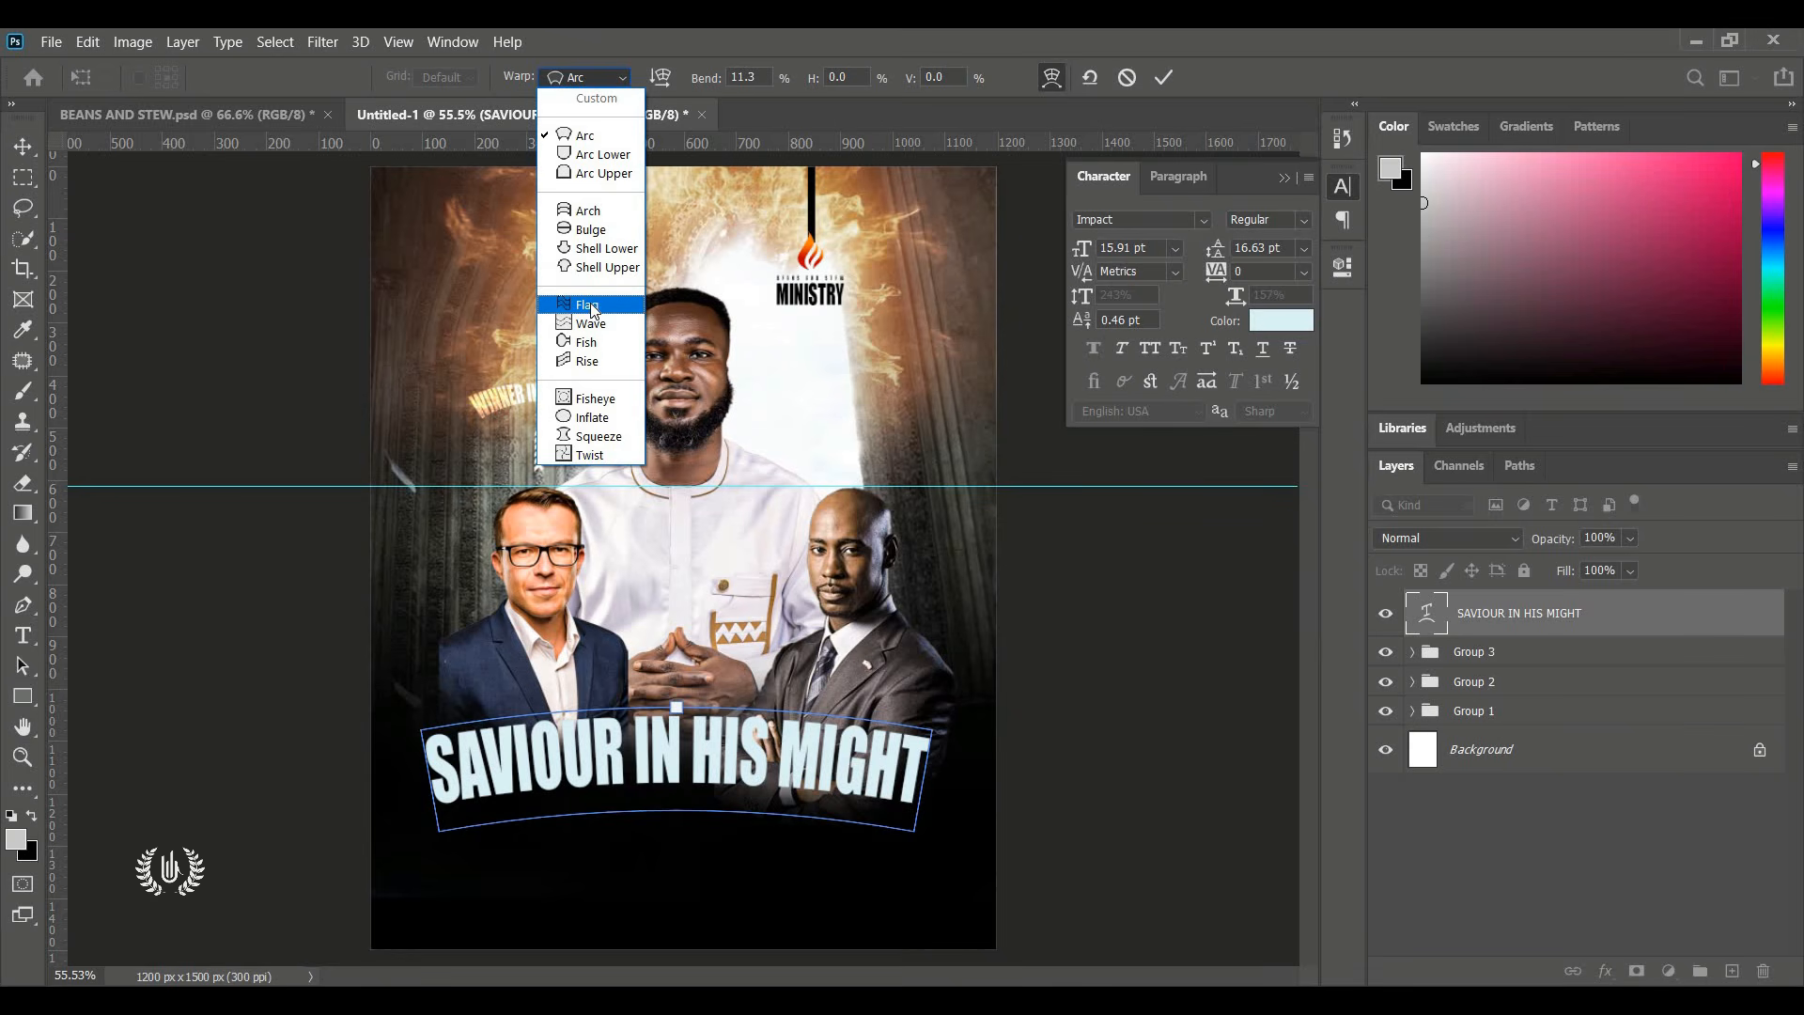
click(599, 308)
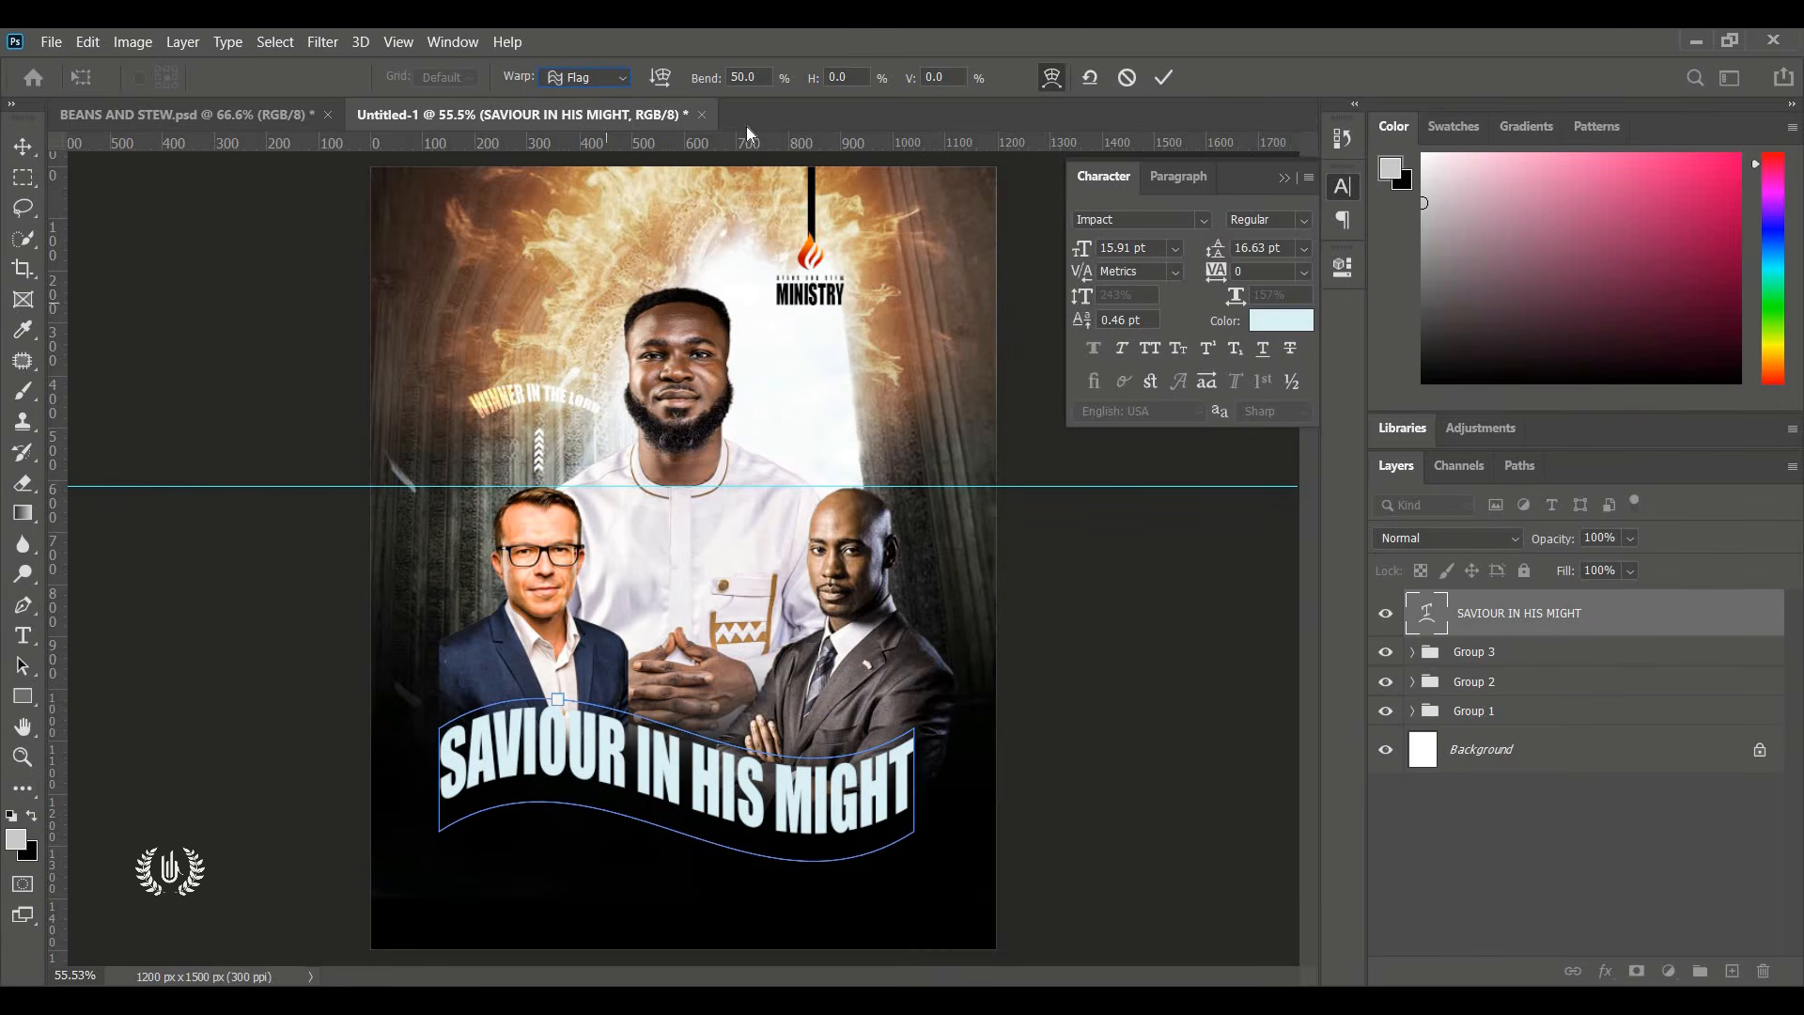
drag(714, 85, 552, 152)
drag(685, 88, 487, 81)
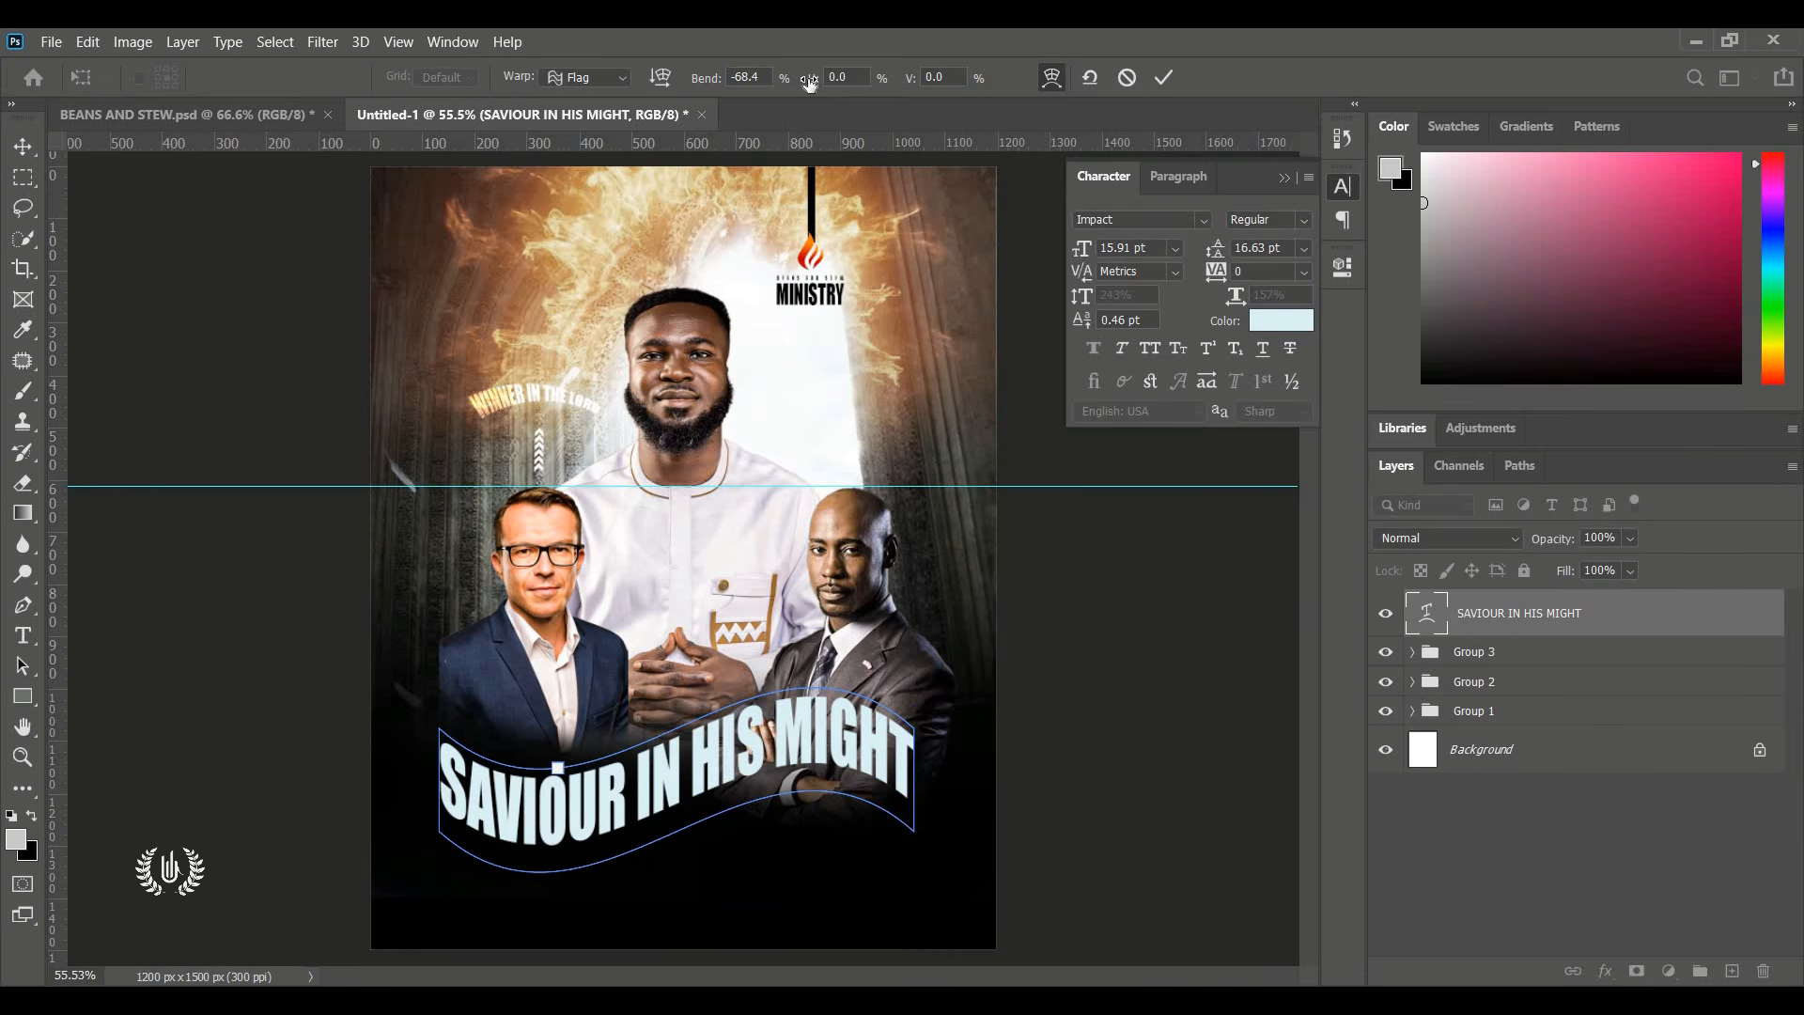
Set the Flag warp's horizontal distortion to about -50% and vertical distortion to about 6.6%, and apply the warp.
drag(773, 83, 451, 58)
drag(805, 82, 648, 75)
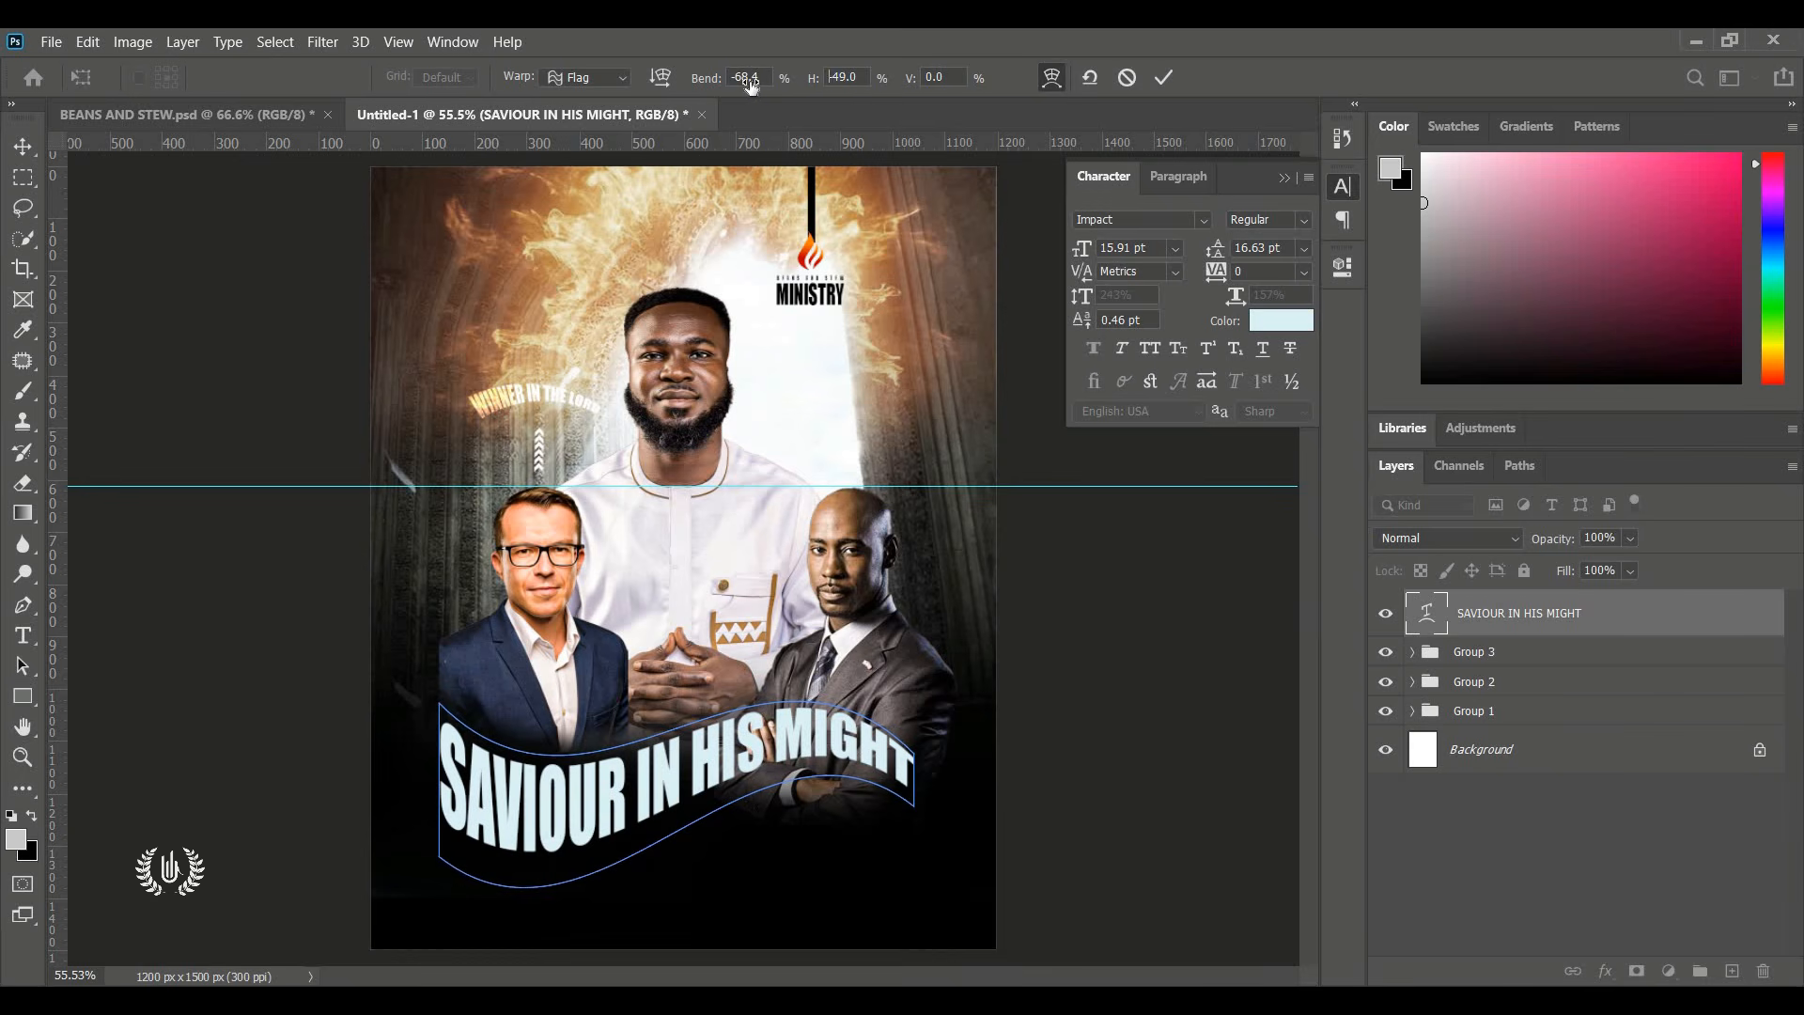
drag(909, 79, 983, 116)
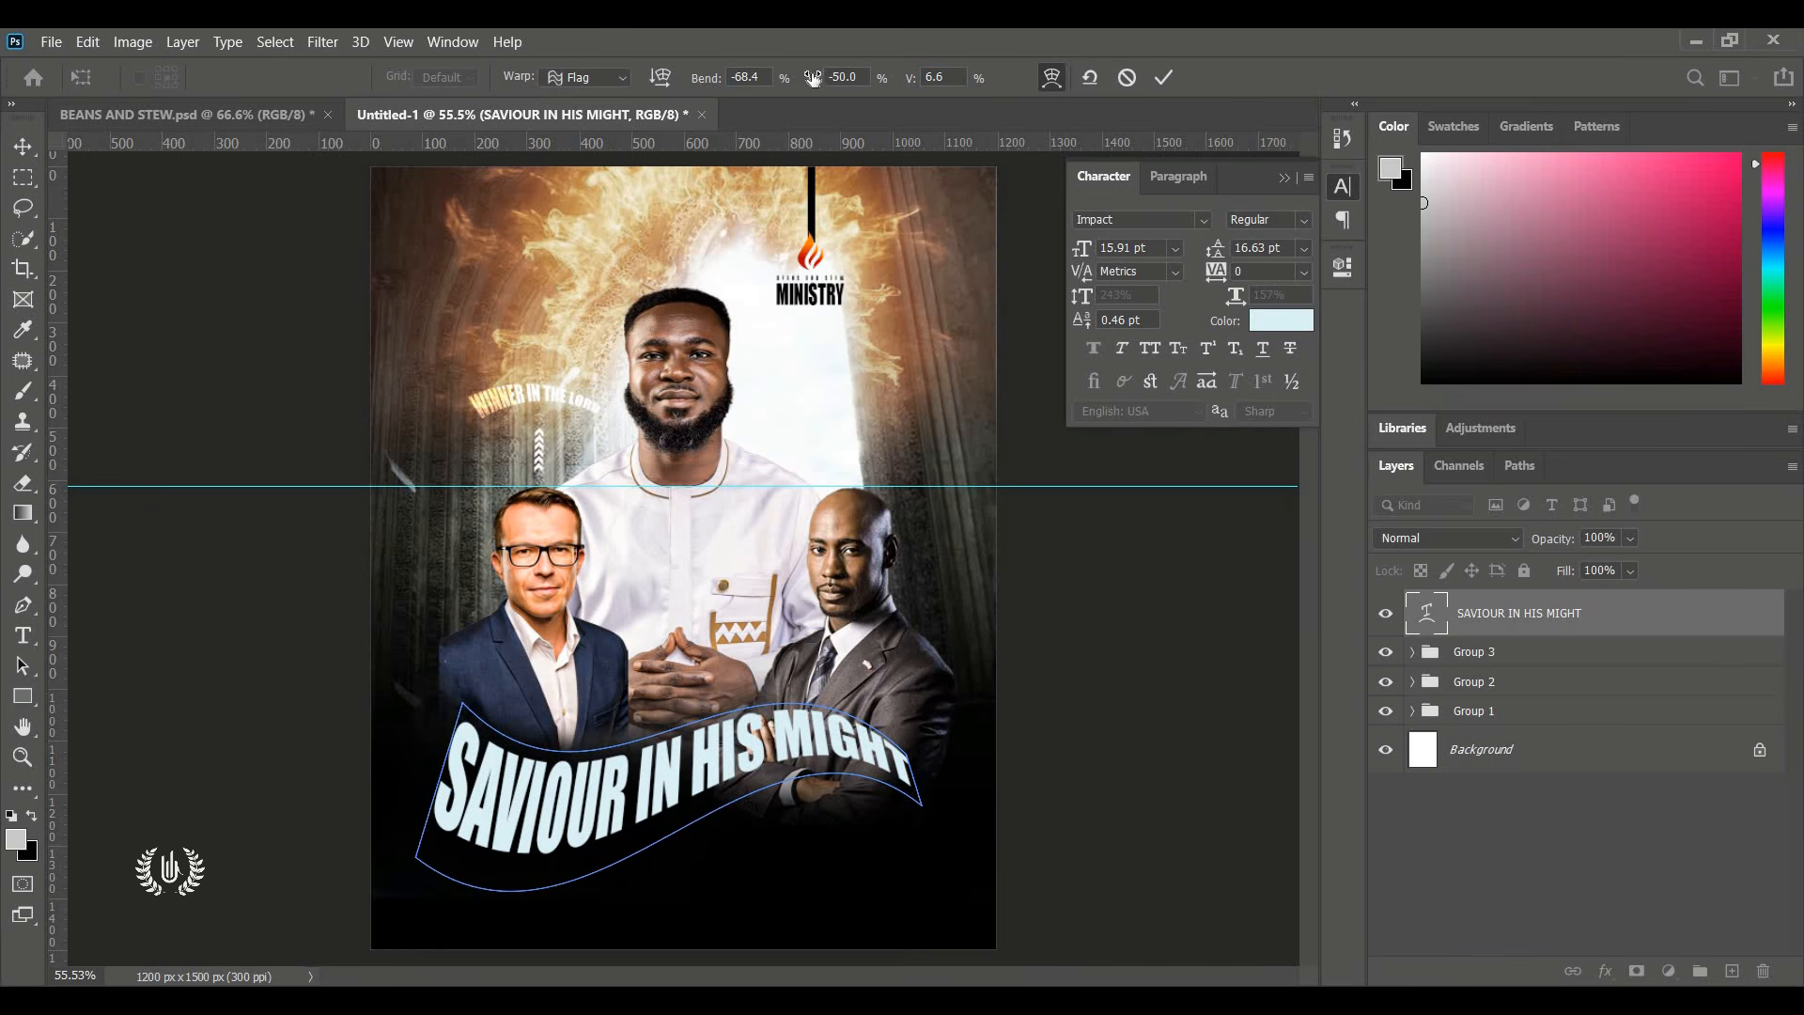
drag(813, 79, 835, 109)
click(709, 78)
click(910, 78)
click(1169, 88)
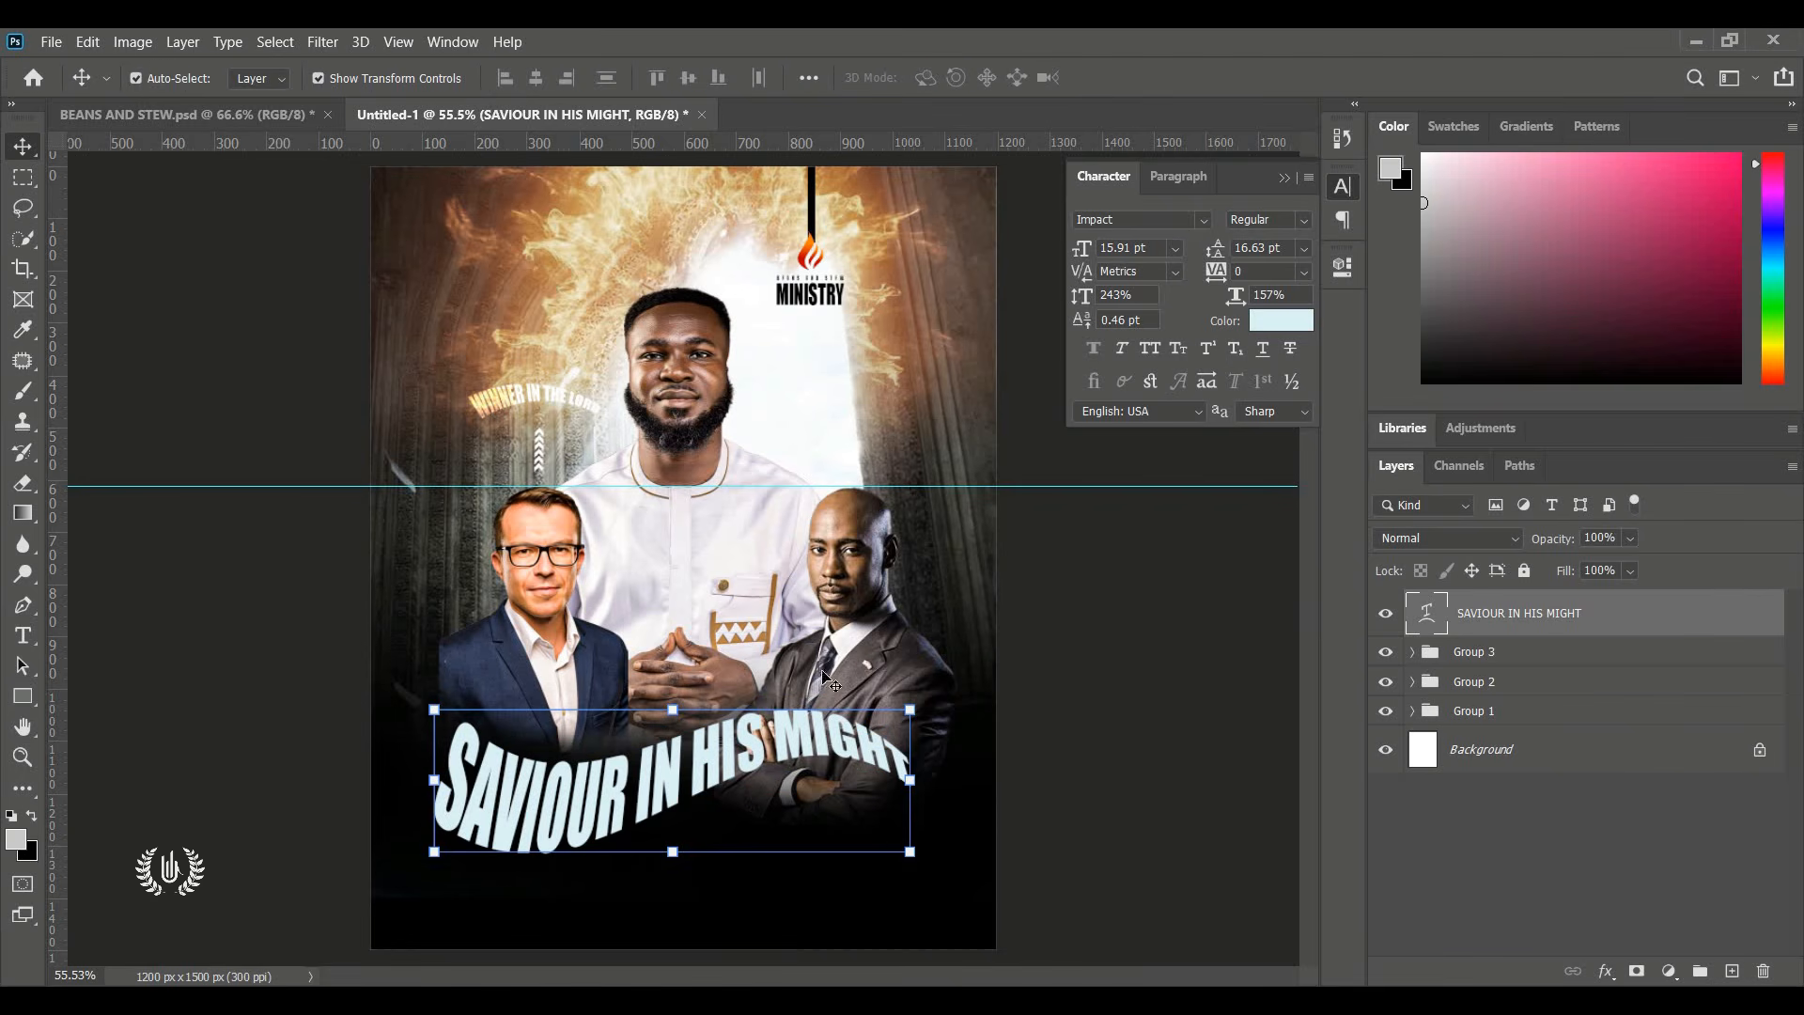
Scale the warped title to about 77.88% and shift it toward the left side of the flyer.
click(911, 852)
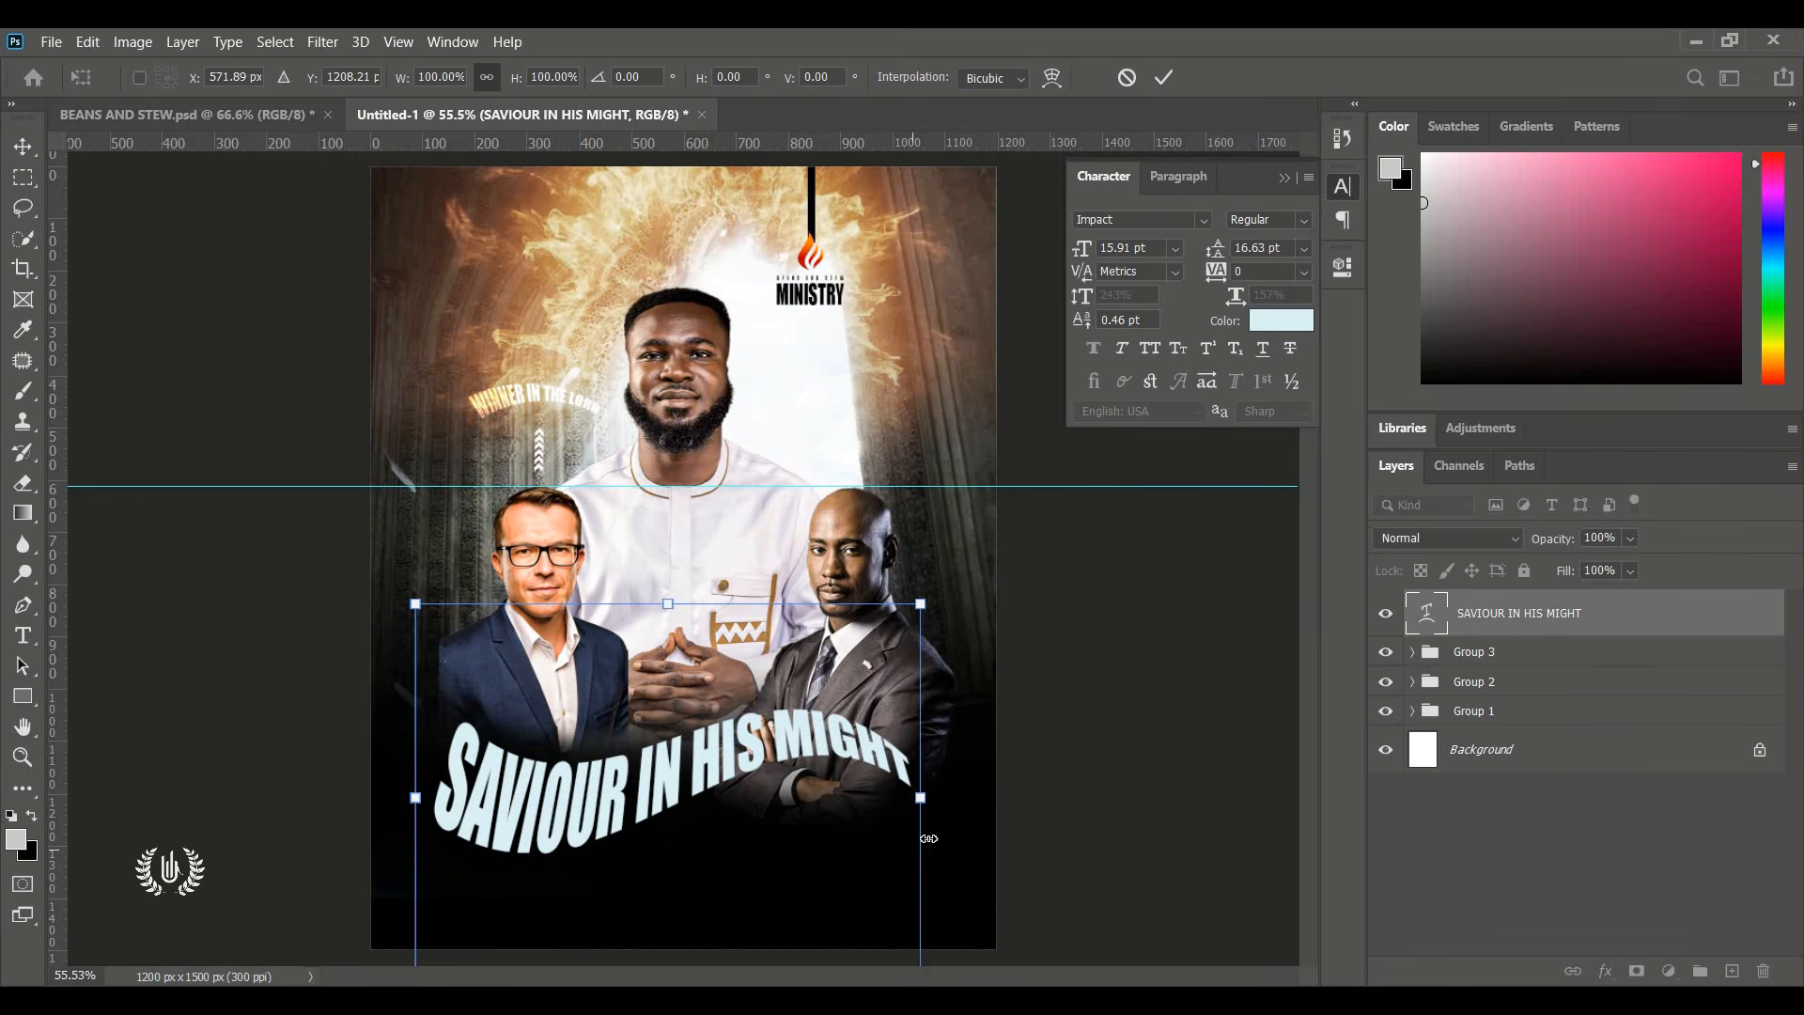
drag(928, 810, 753, 751)
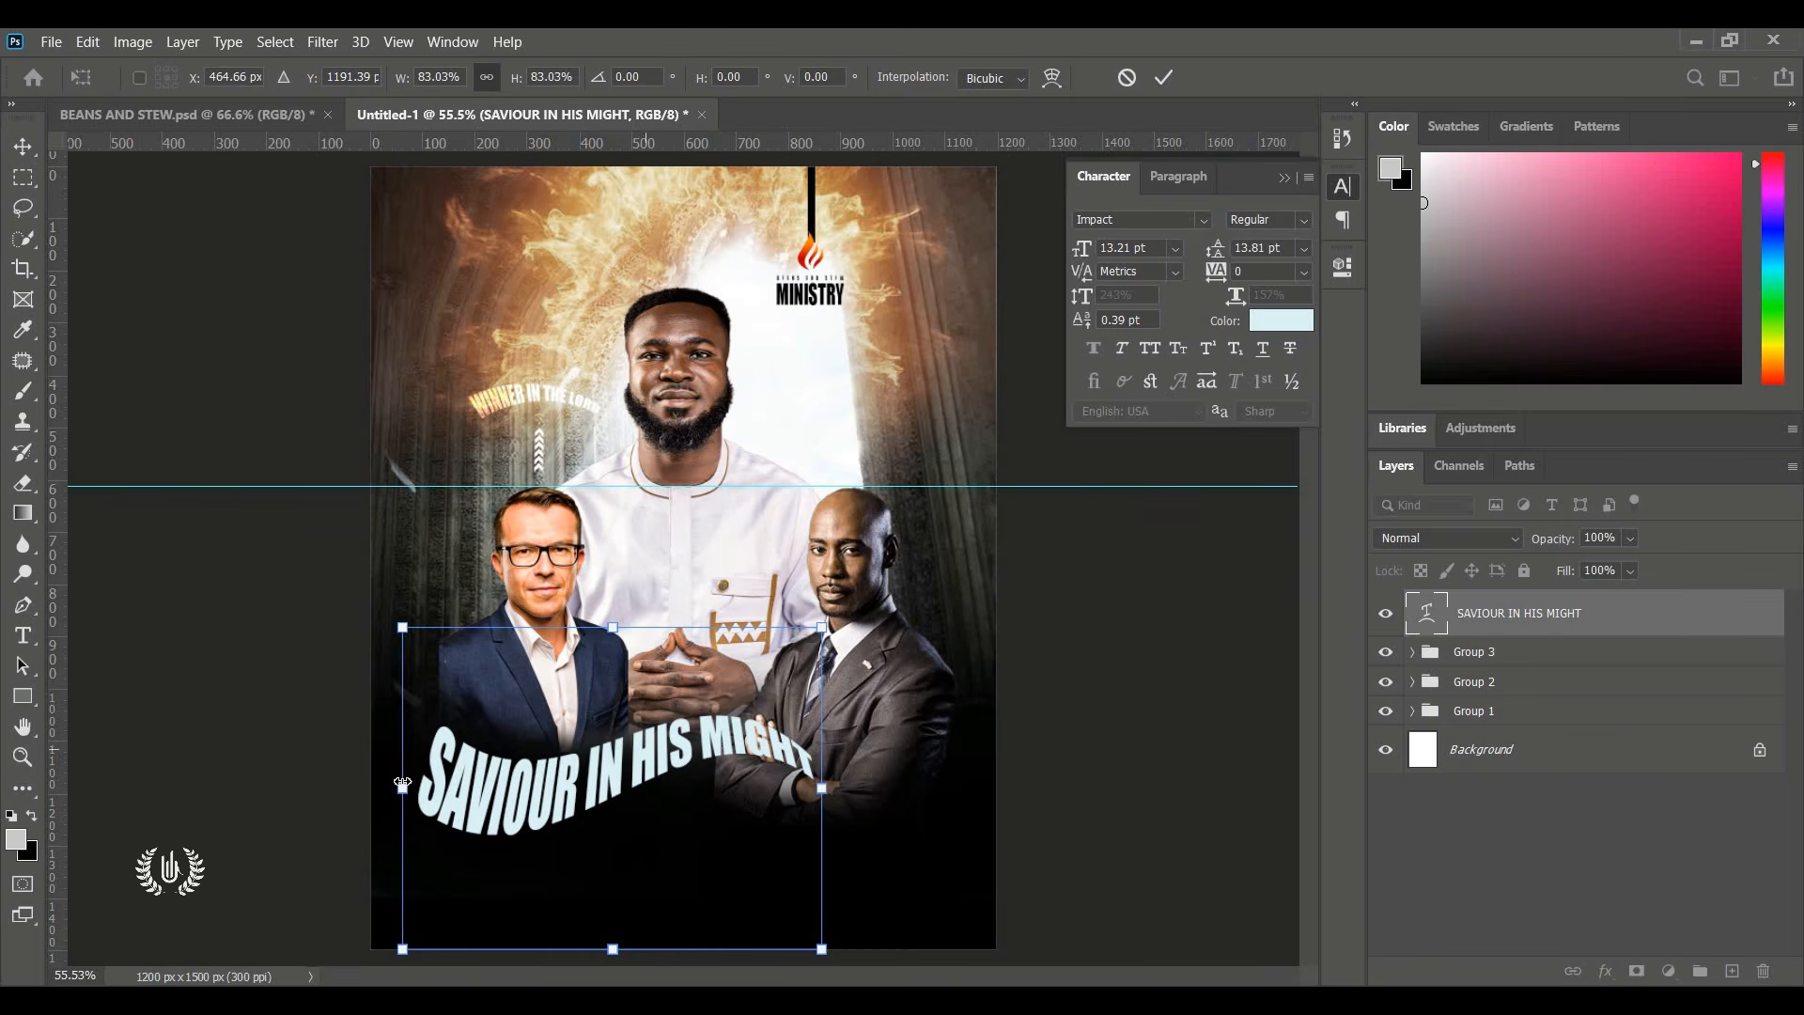
mouse_move(403, 782)
mouse_down()
mouse_move(524, 772)
mouse_move(416, 785)
mouse_up()
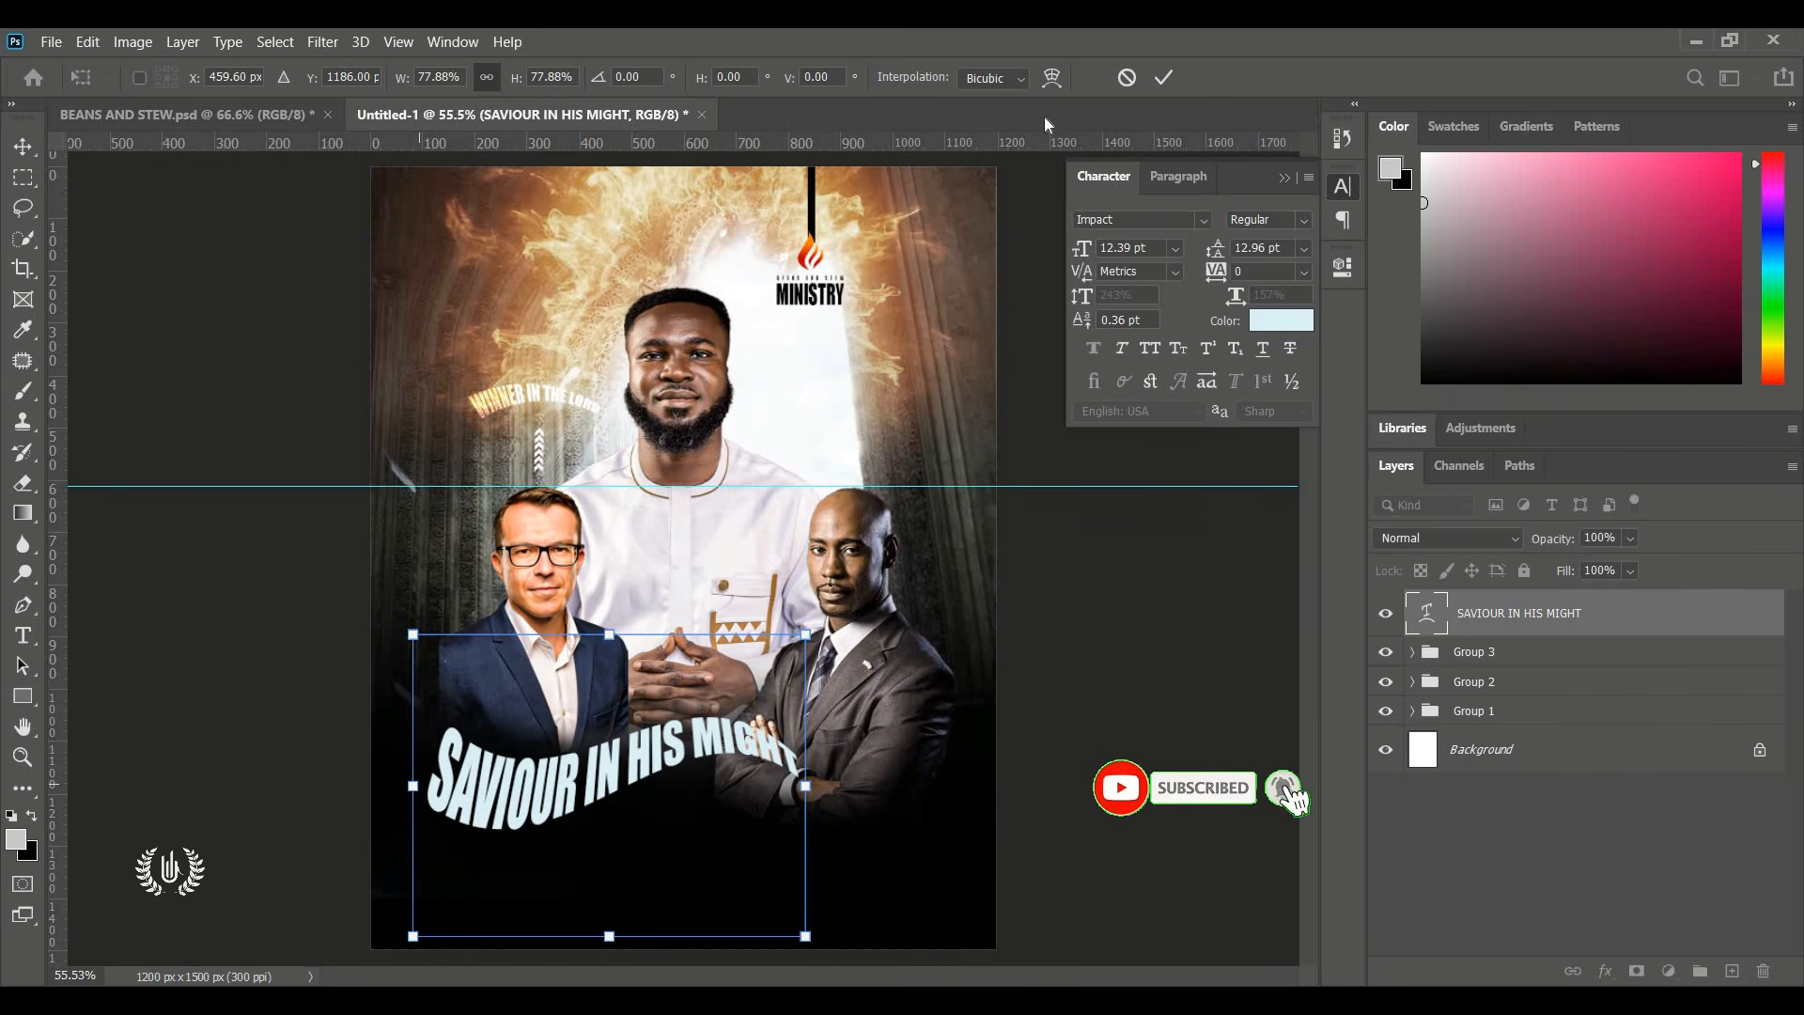
click(1164, 79)
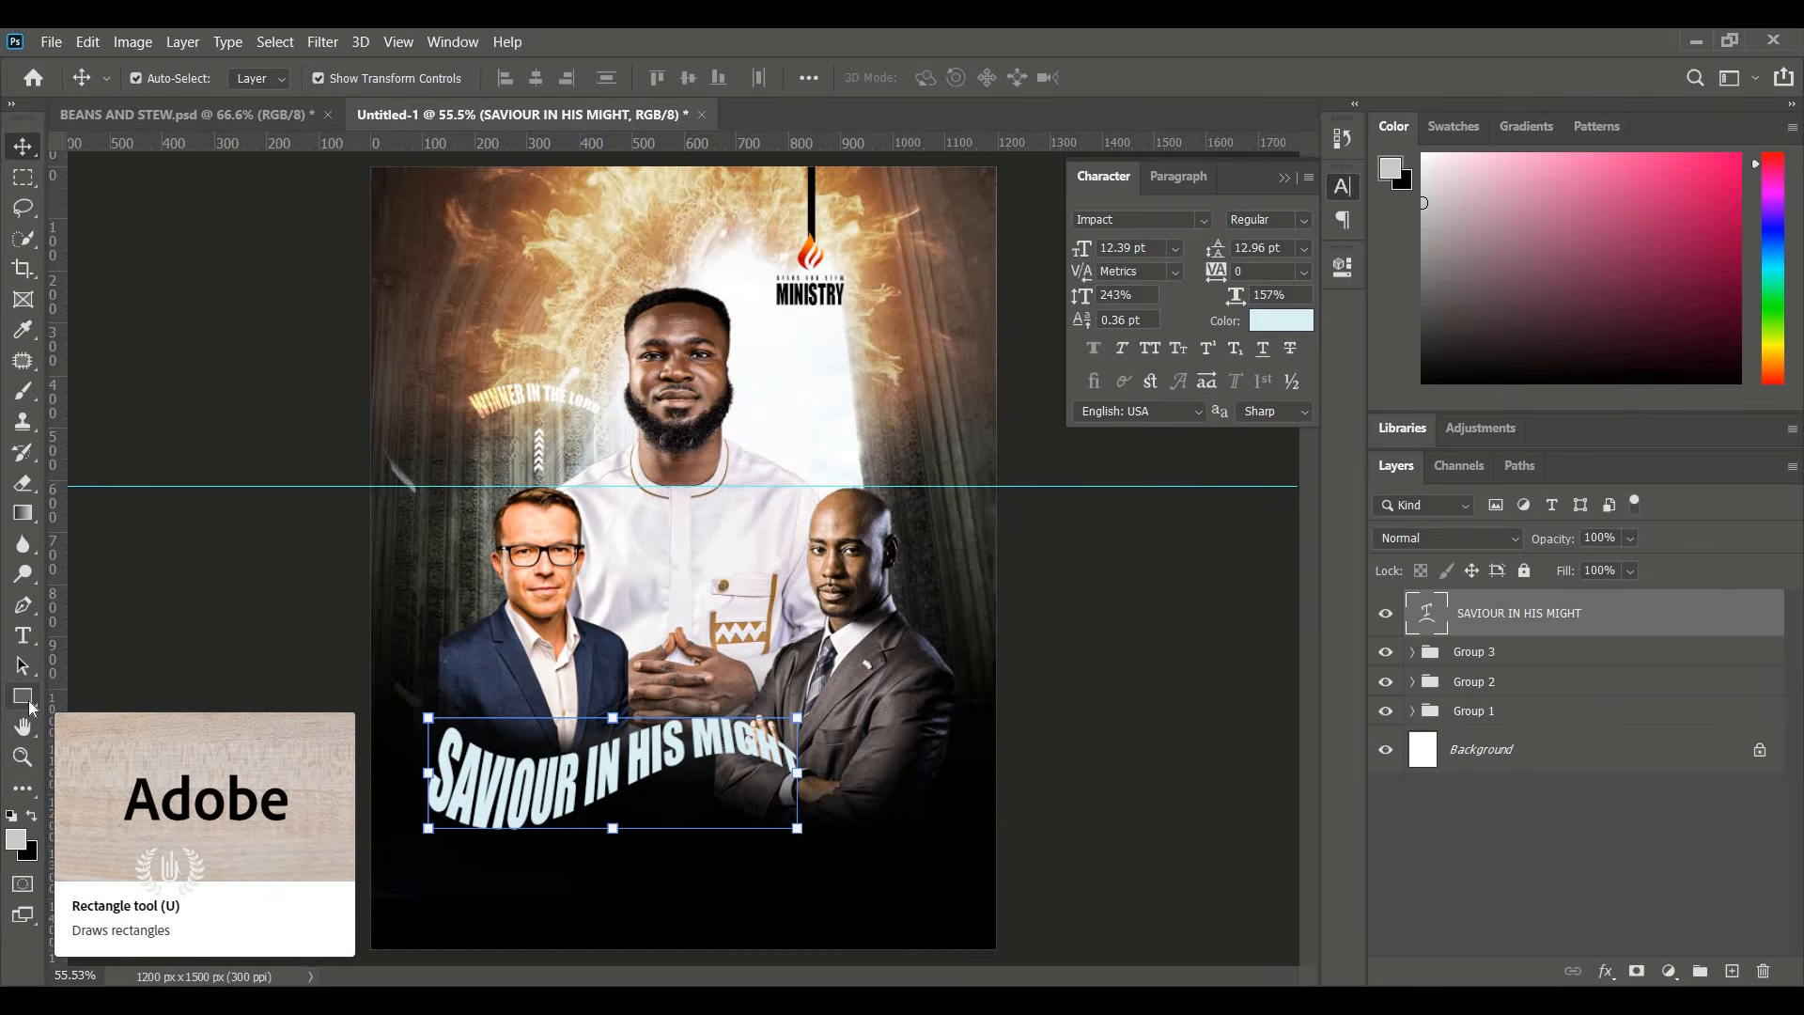
Add a new text layer reading "No dangers" on the black area below the warped title.
click(23, 756)
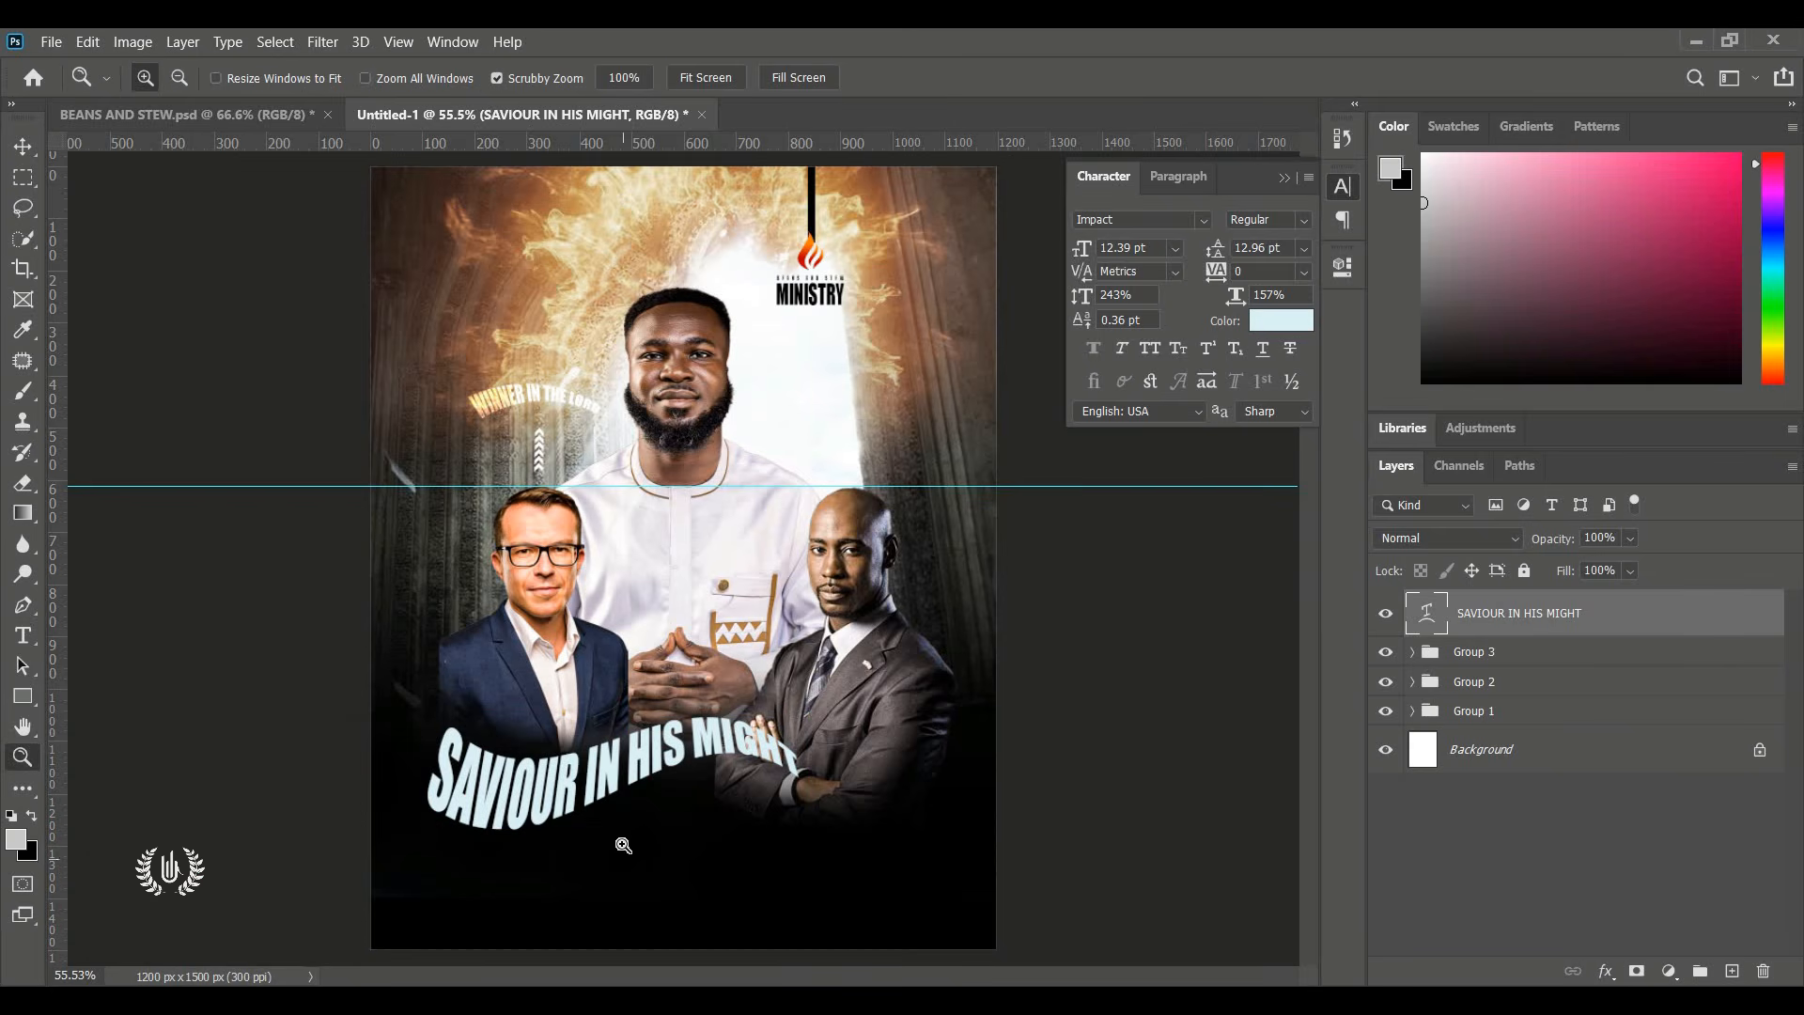
drag(660, 848, 700, 834)
click(22, 635)
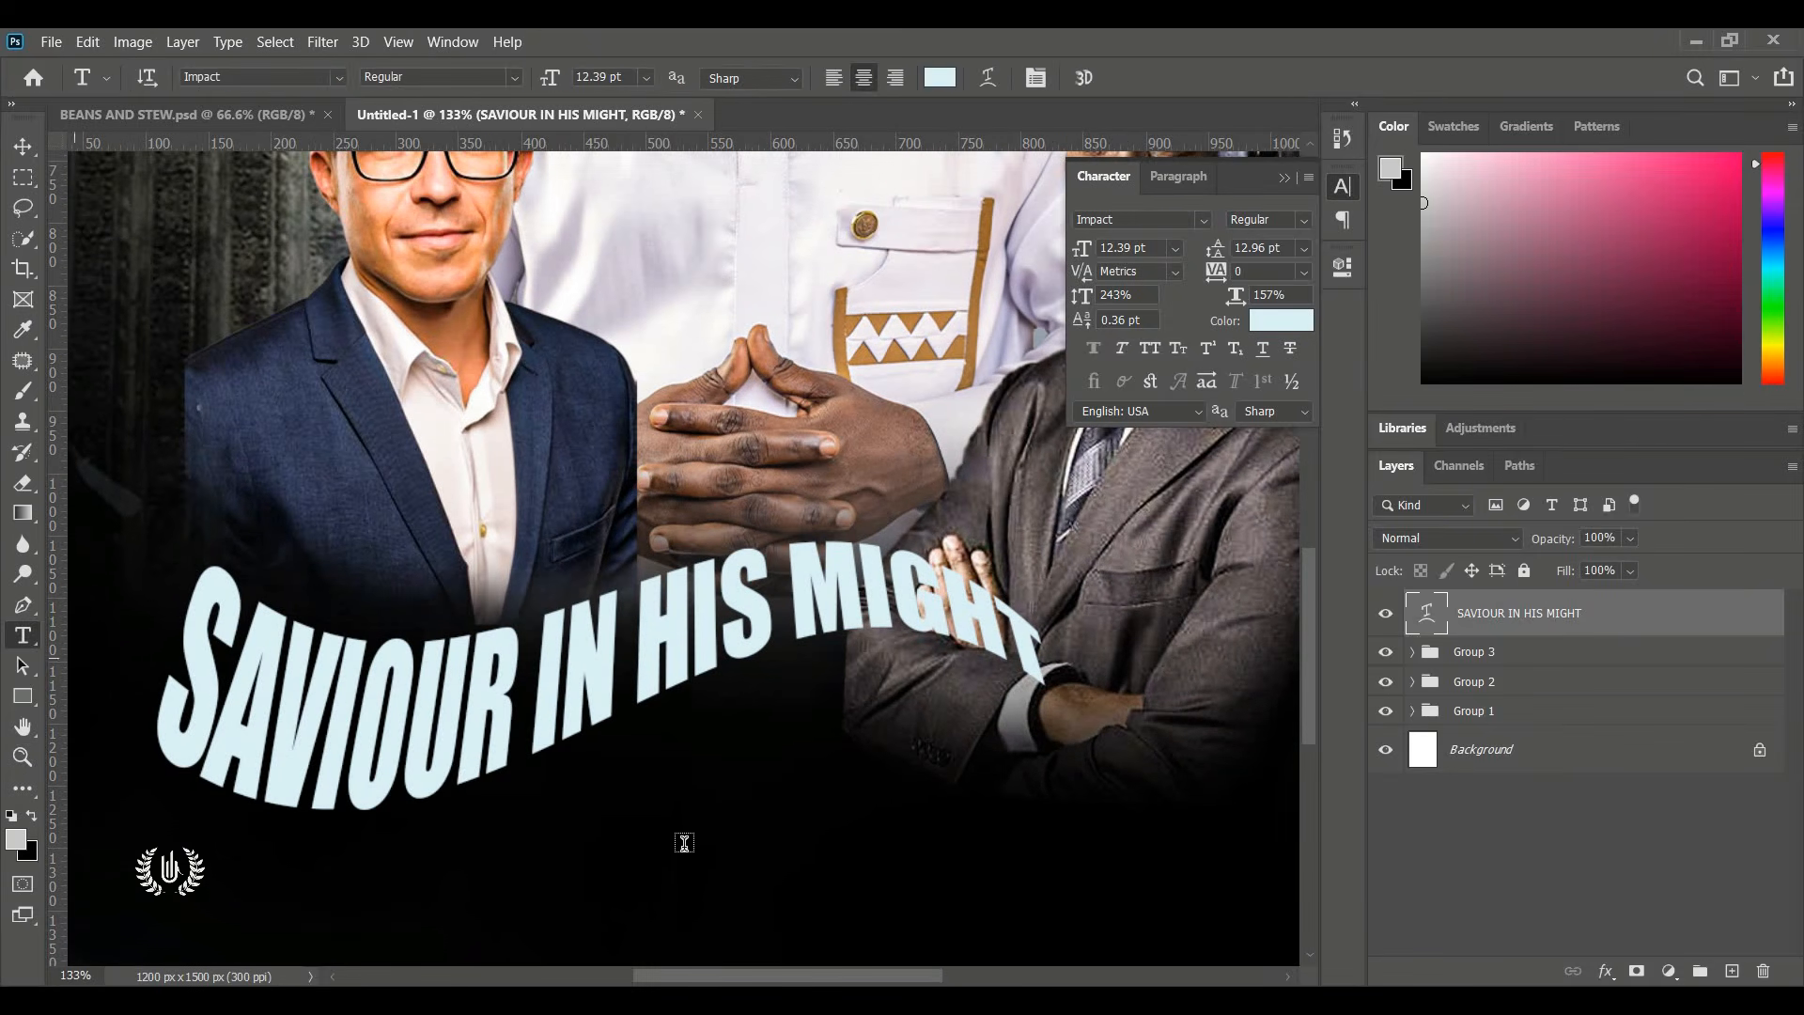
click(690, 839)
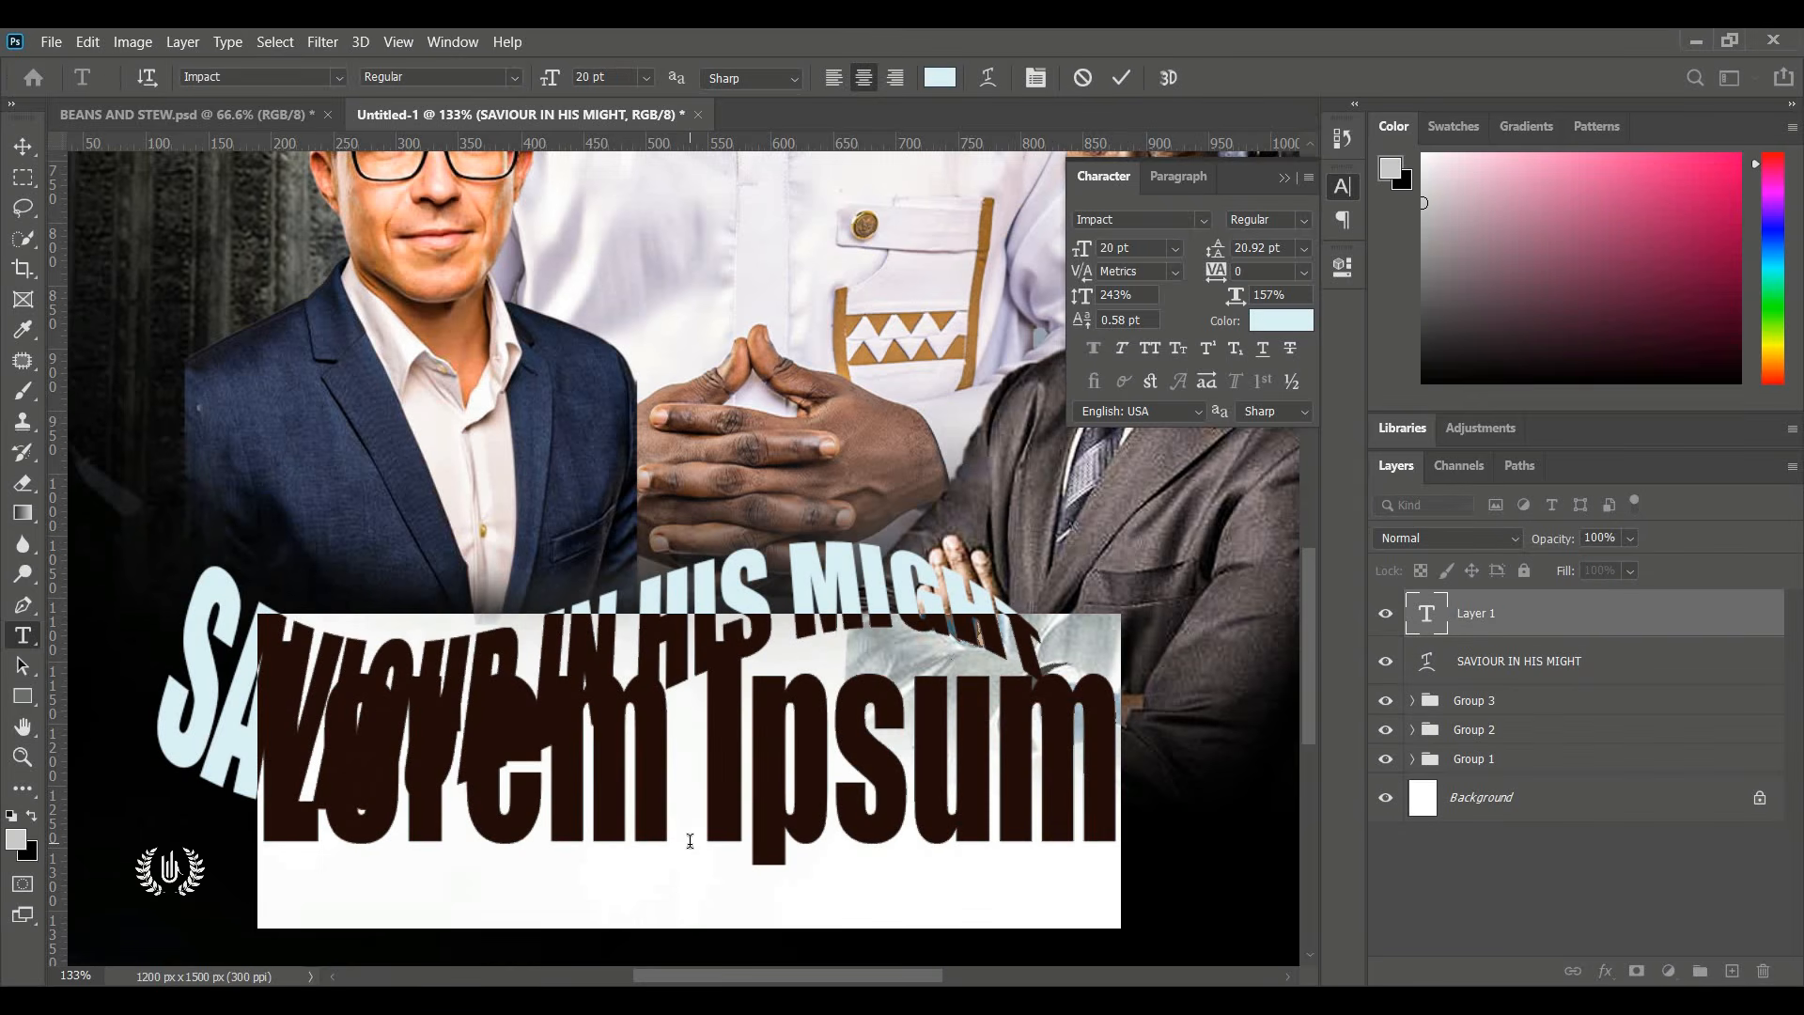
text(N)
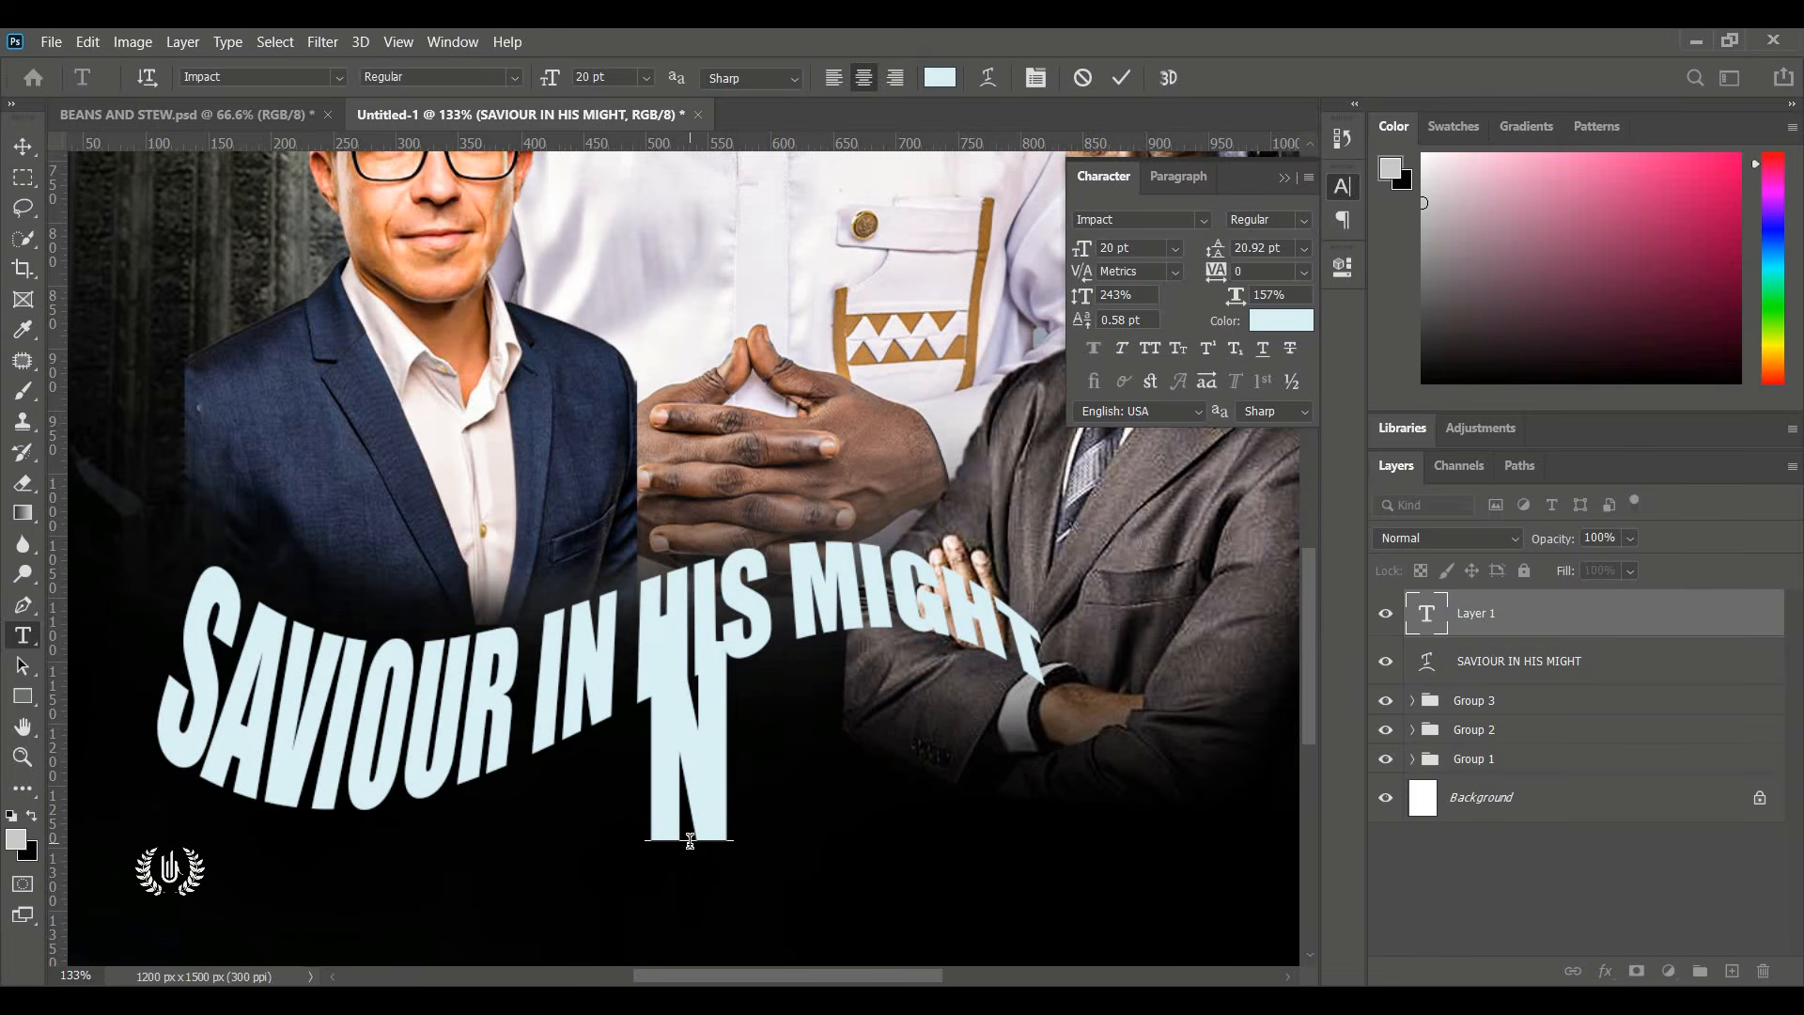
text(o d)
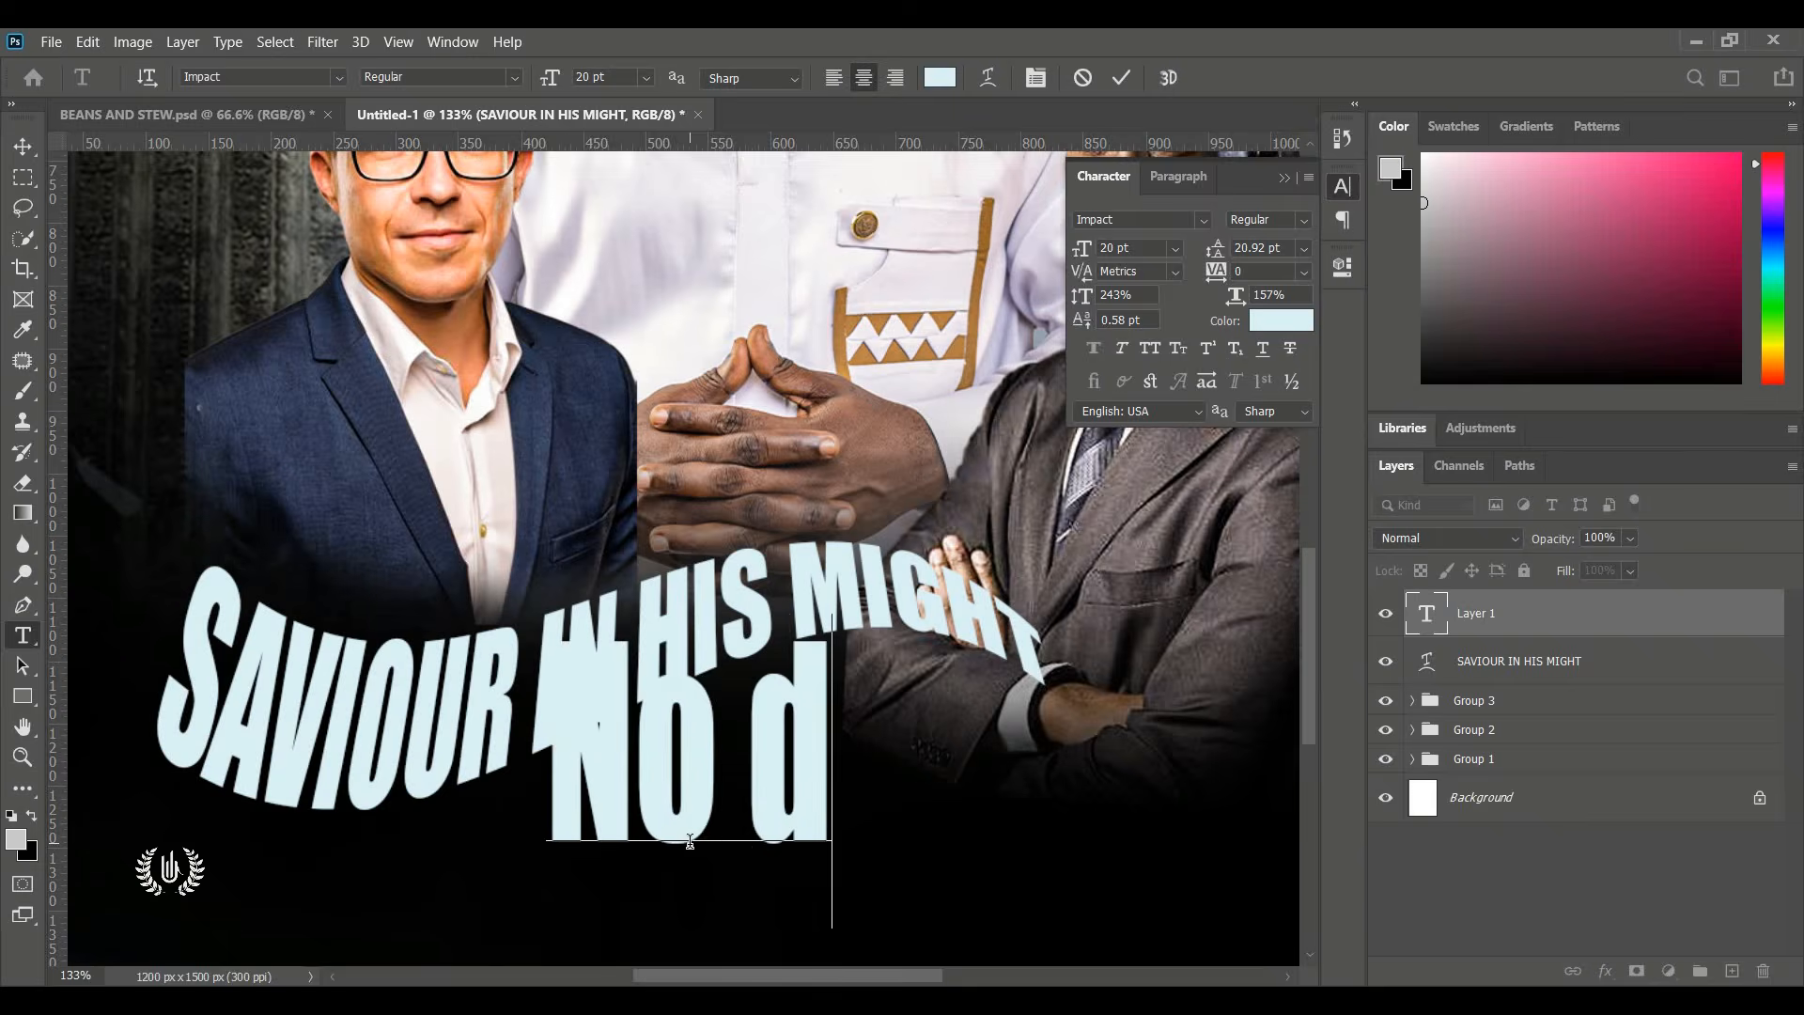
text(anger)
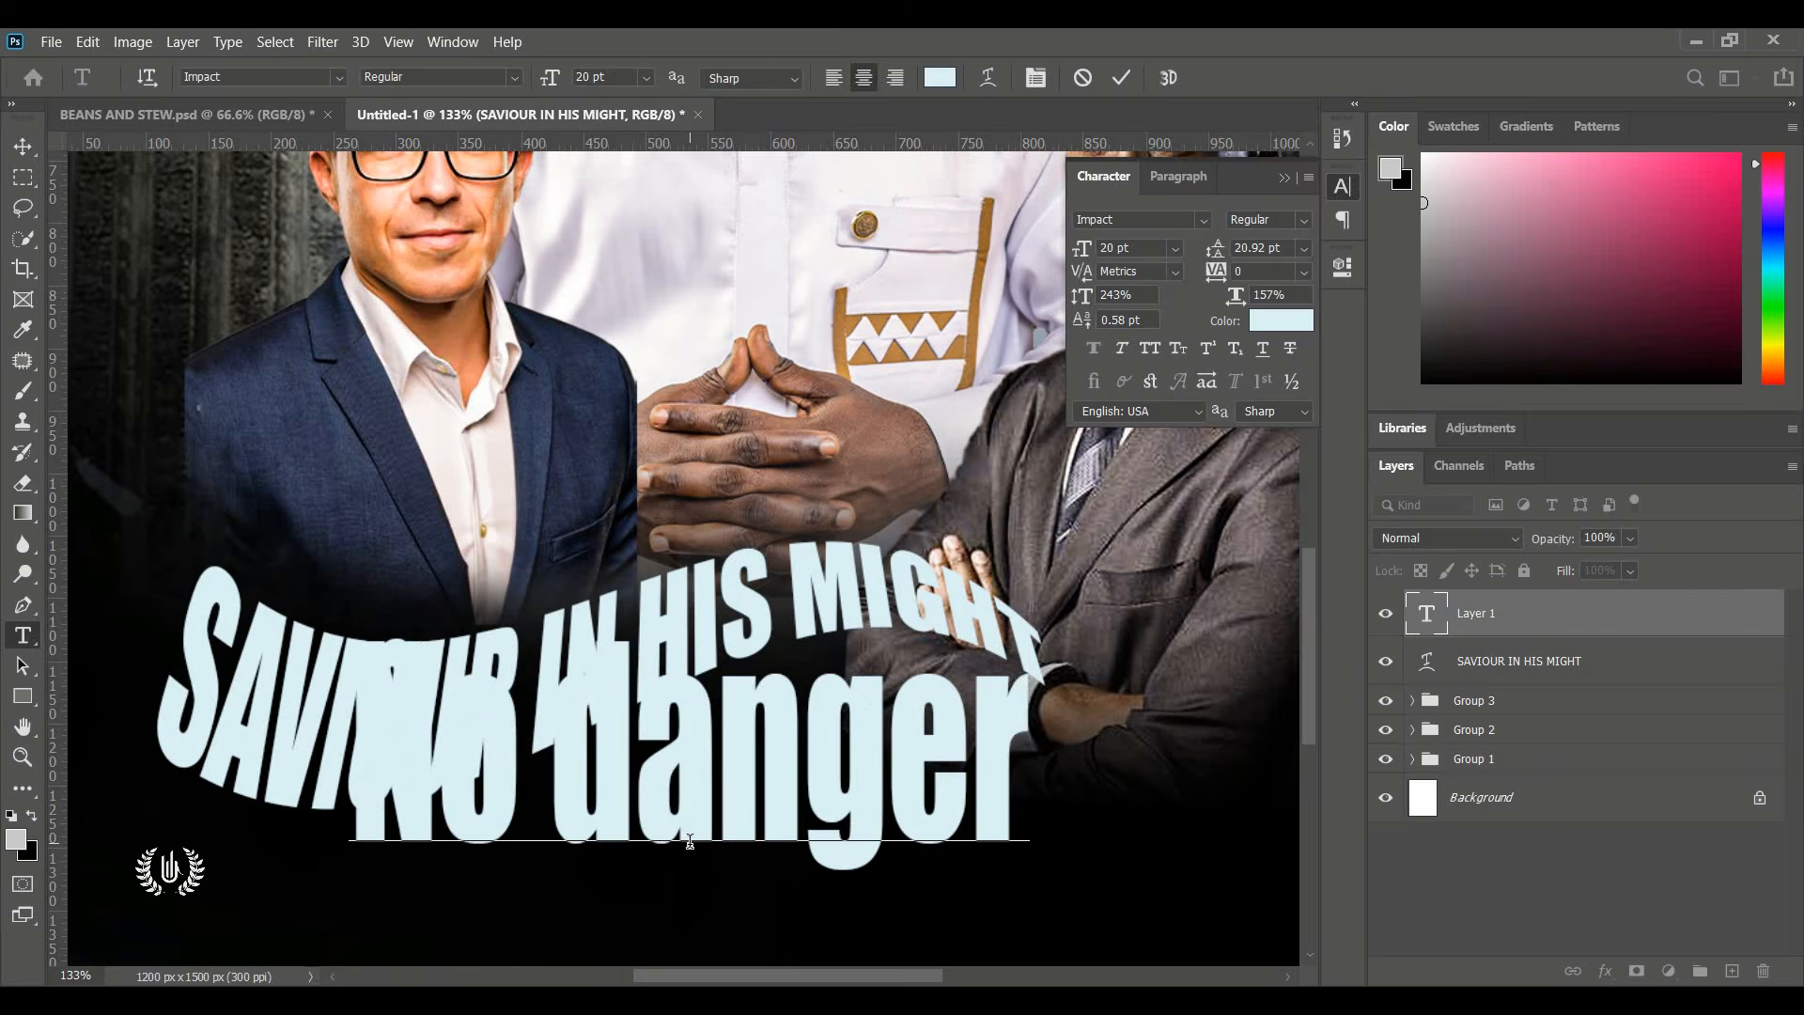
text(s)
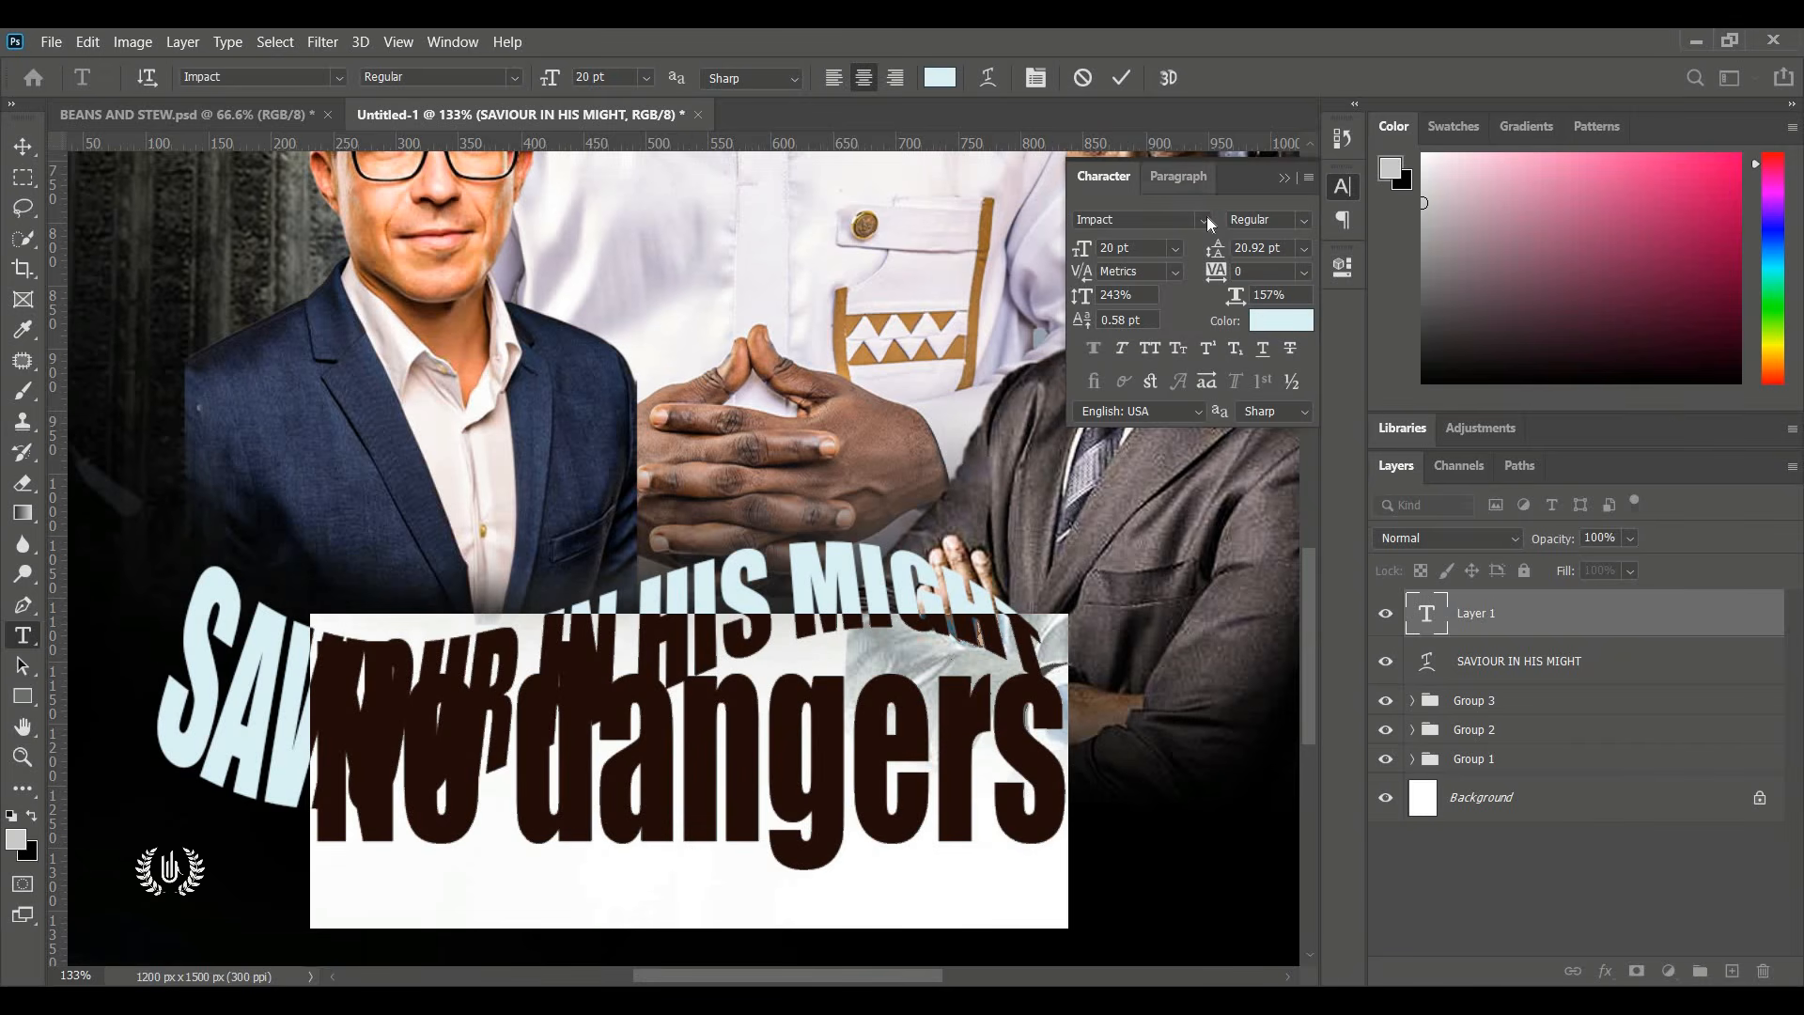
Change the "No dangers" text to Brush Script MT Italic at 8 pt.
click(1203, 219)
click(1190, 314)
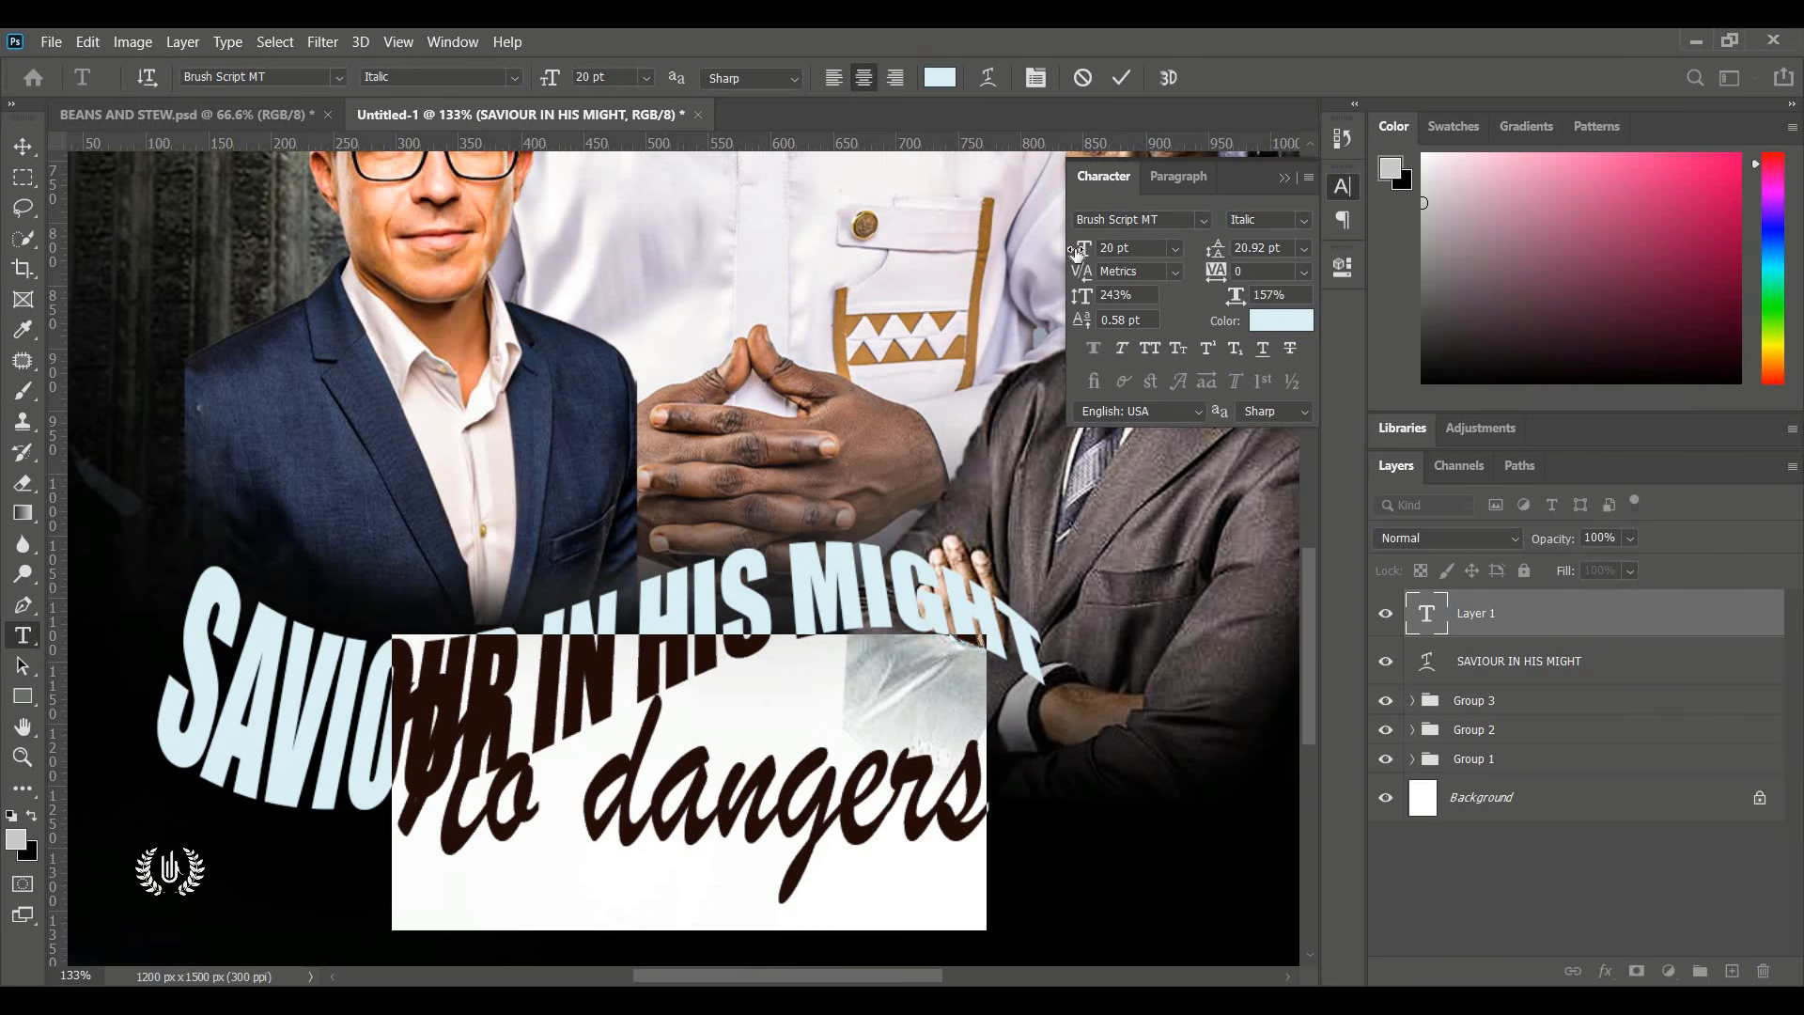
drag(1079, 252, 1062, 256)
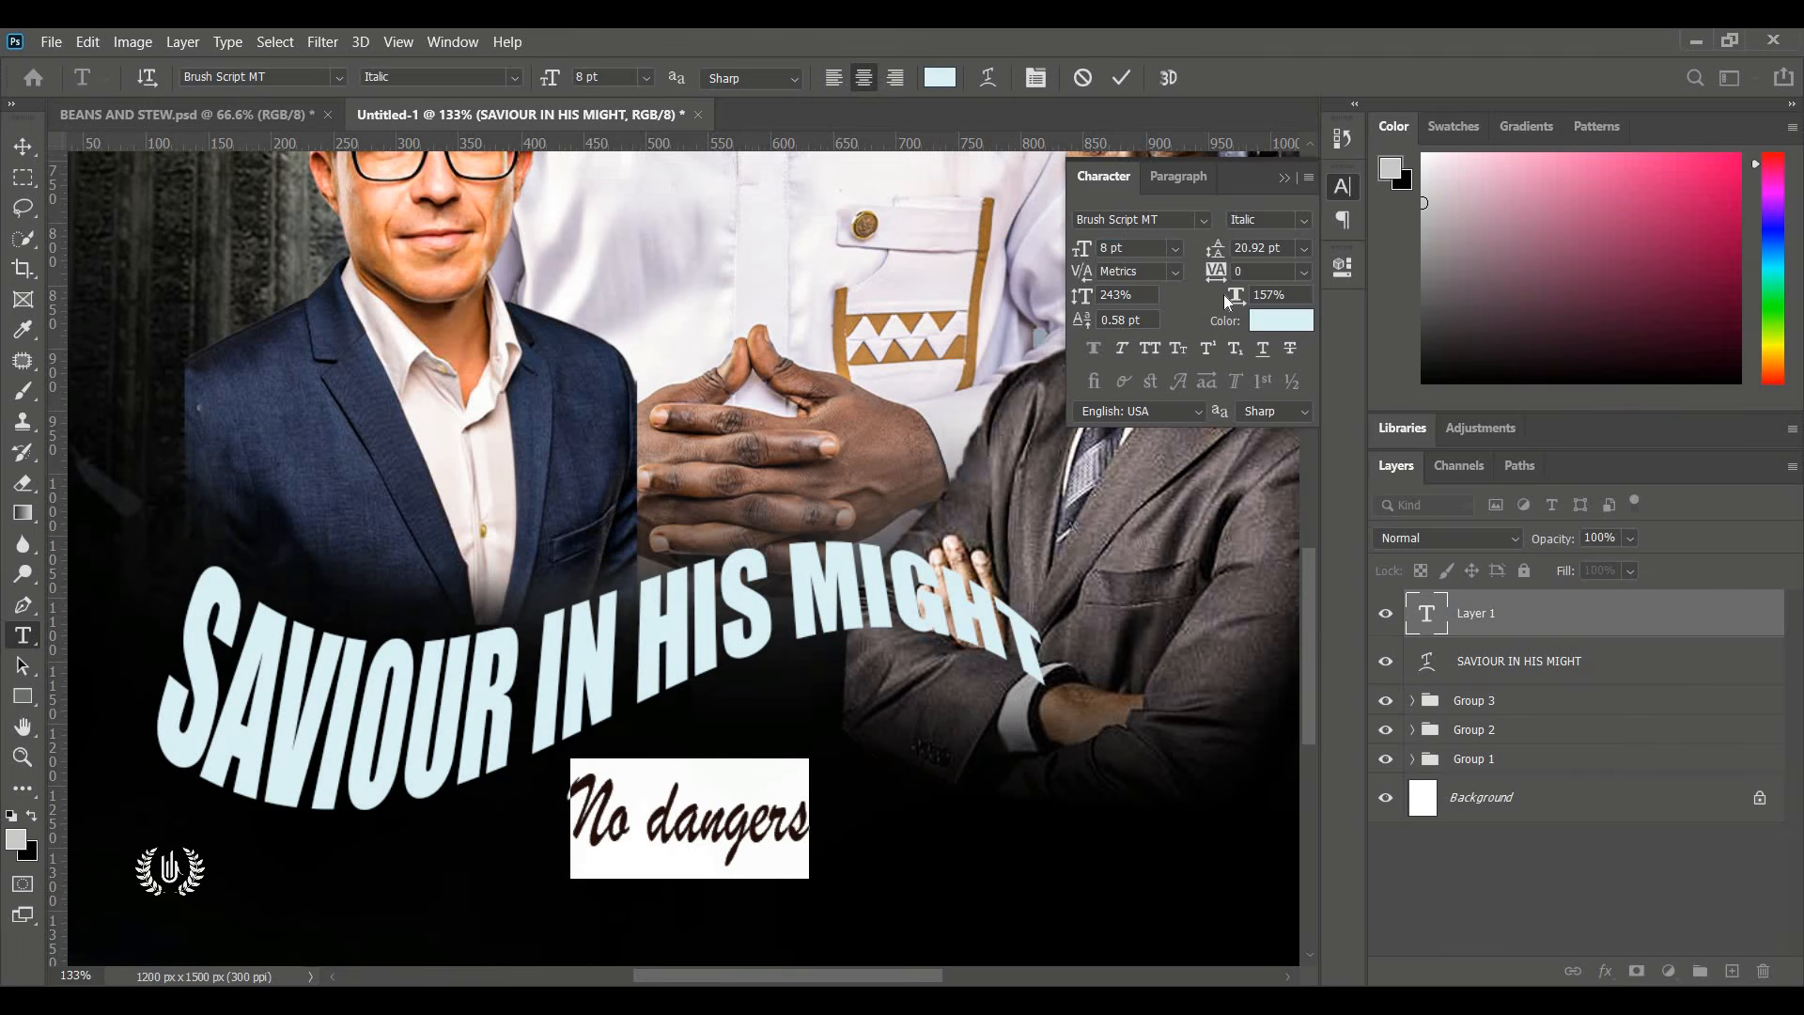
Colour the "No dangers" text golden yellow, #ffc000.
click(1275, 316)
click(1338, 492)
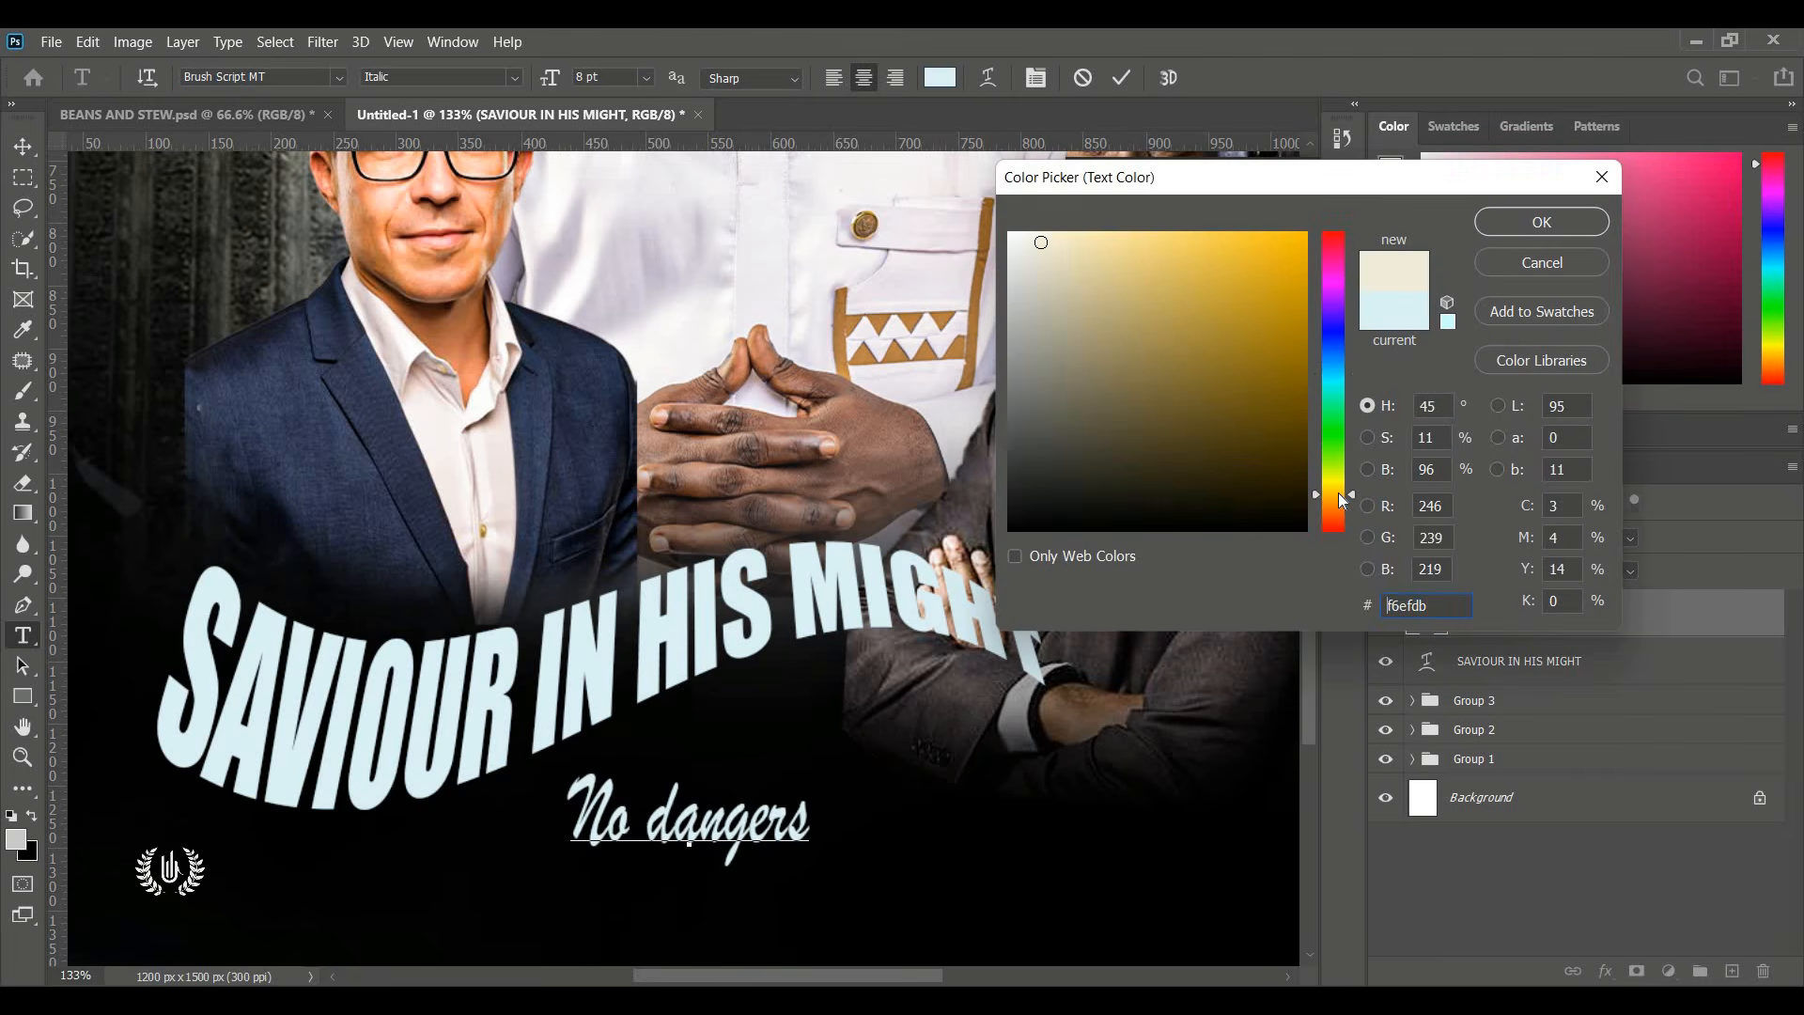
click(1335, 501)
text(ff9600)
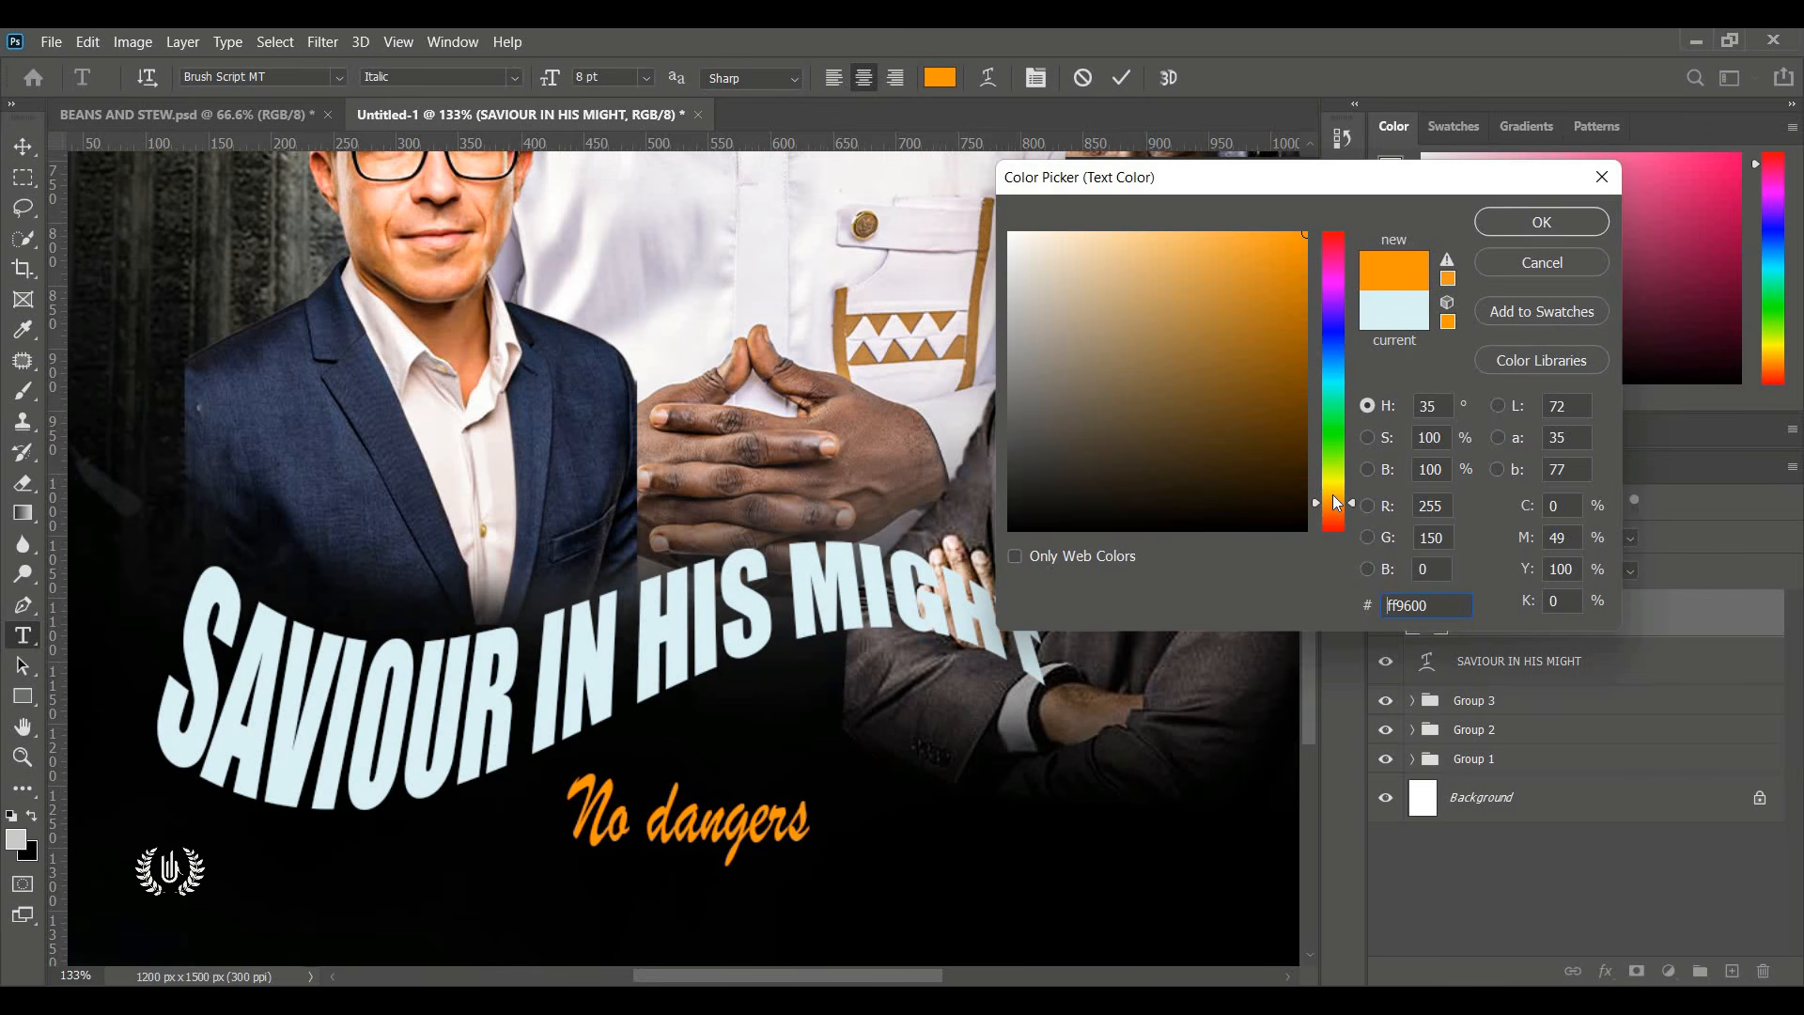
click(1335, 492)
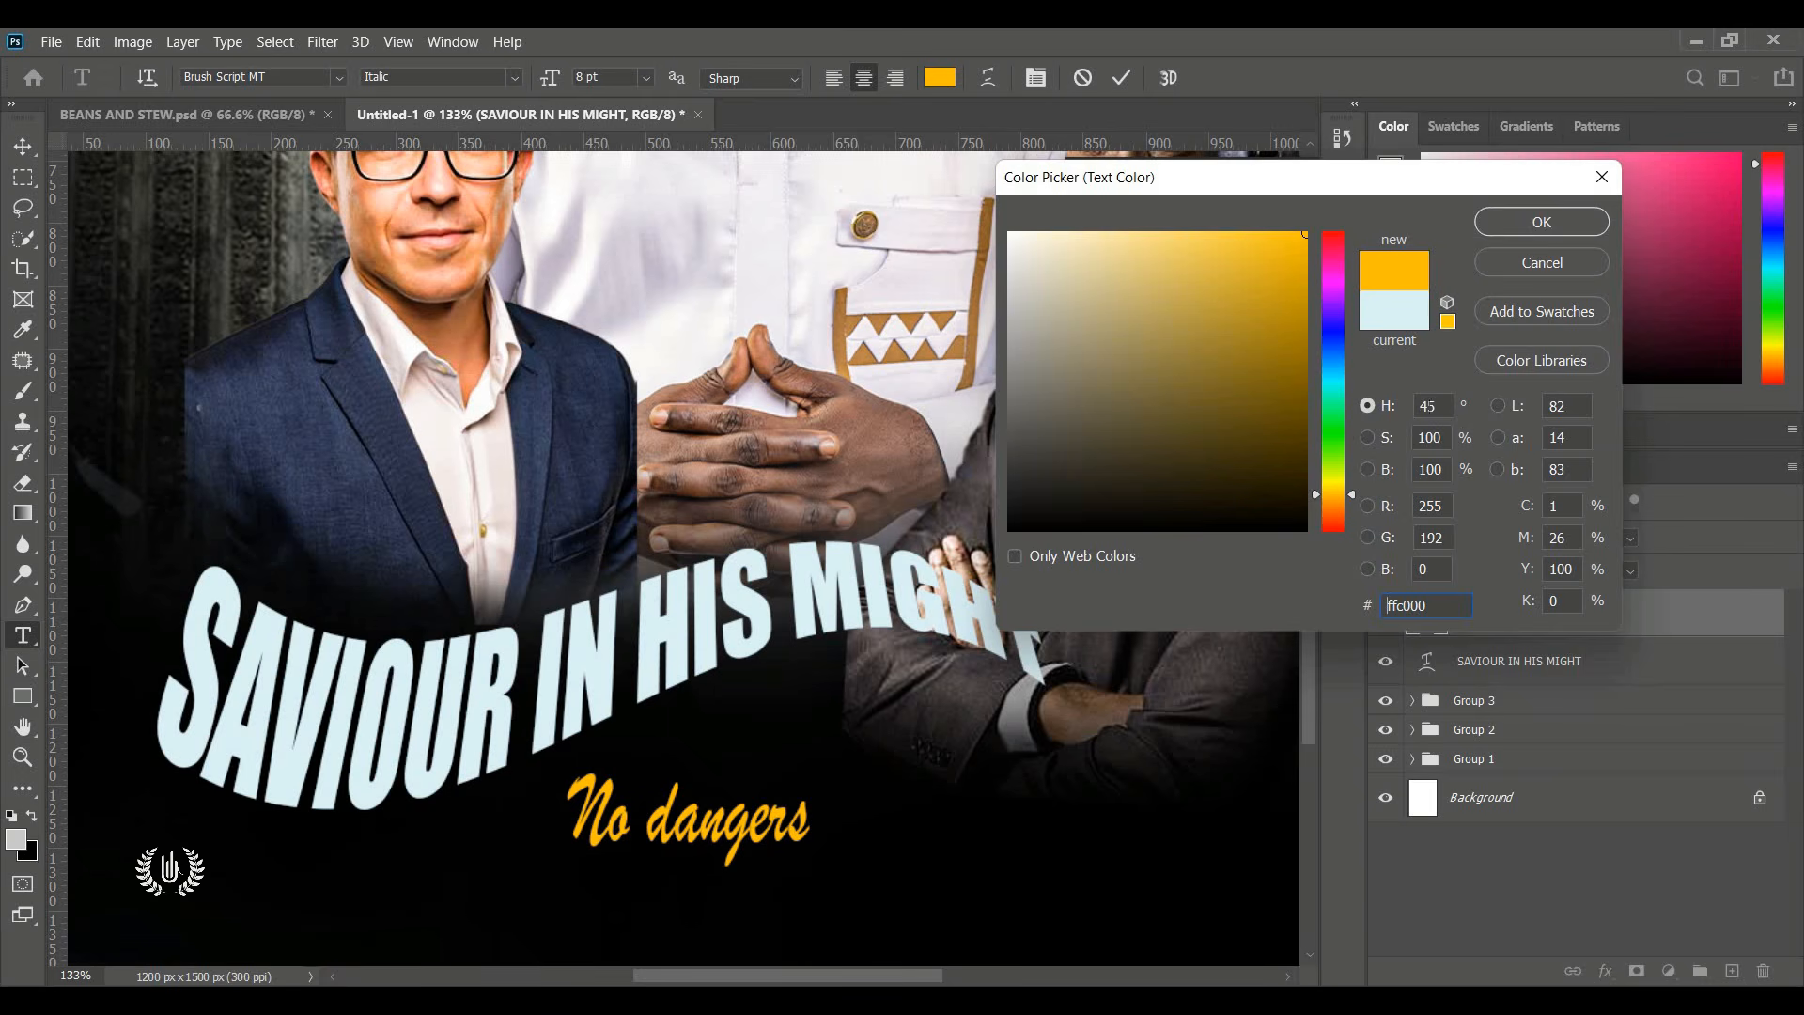
click(1544, 223)
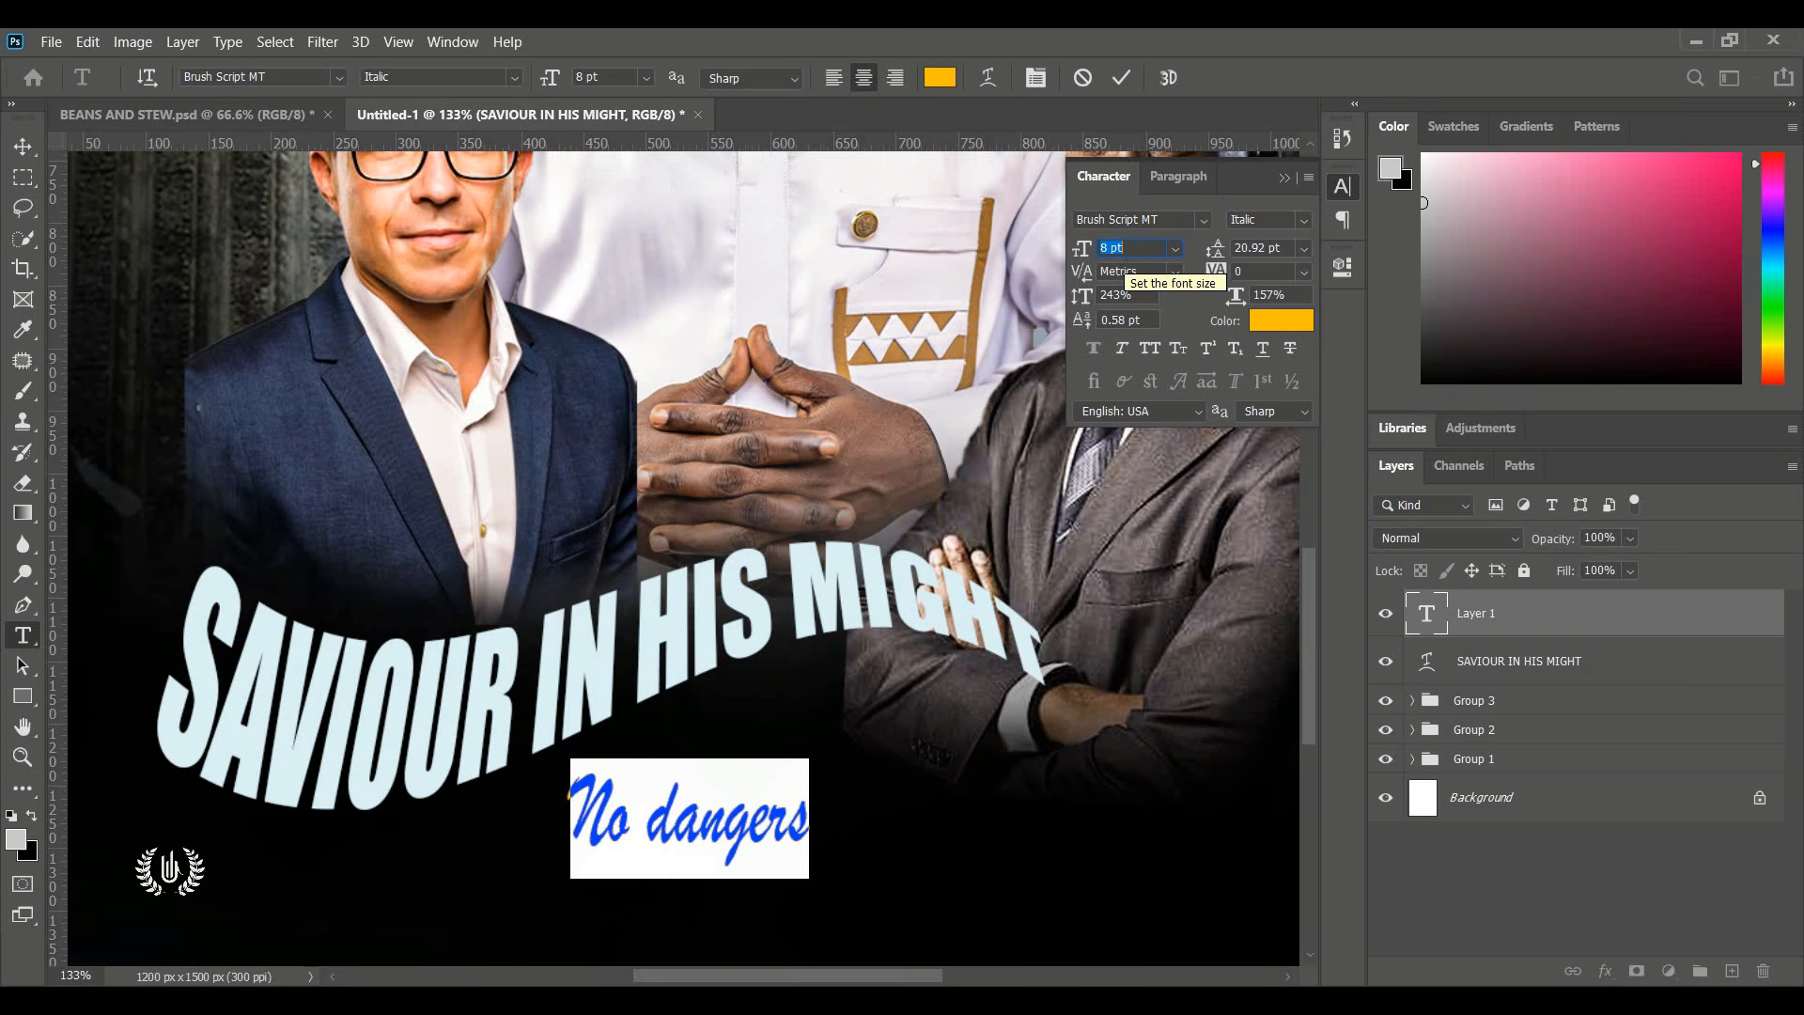
Set the "No dangers" text to 6 pt with 260 tracking.
text(6)
key(Return)
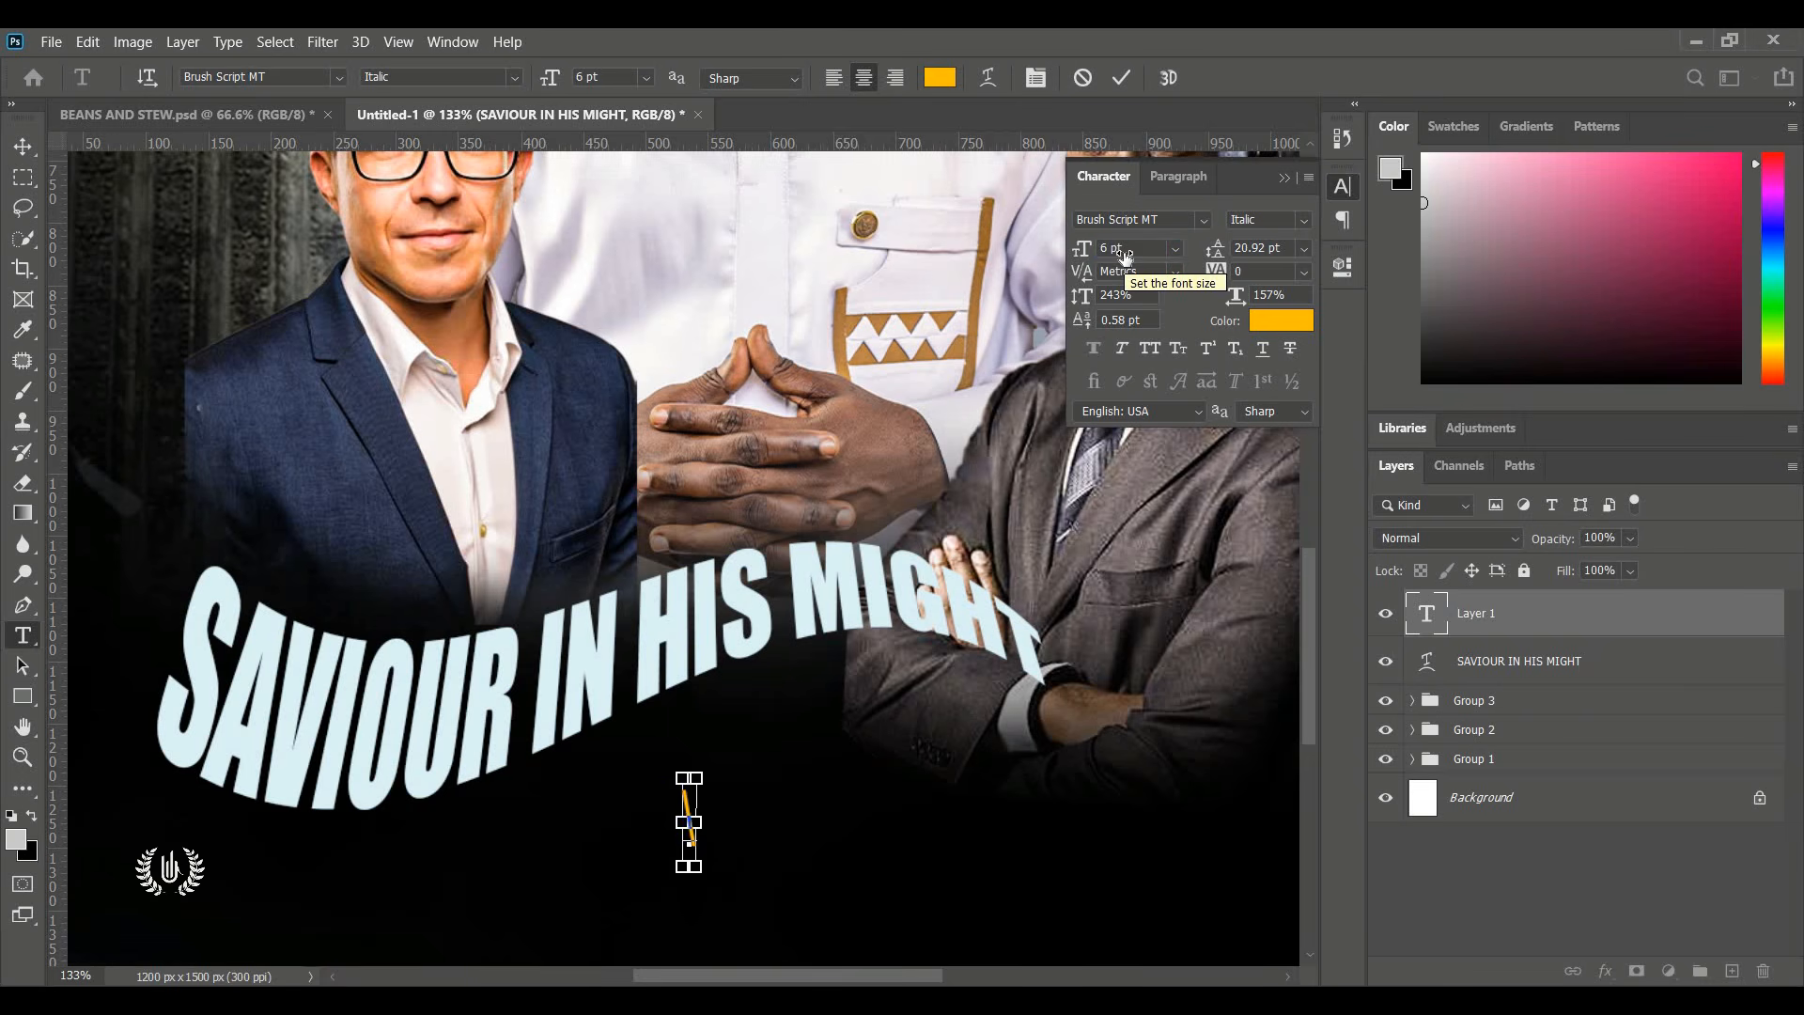
drag(1222, 273, 1240, 273)
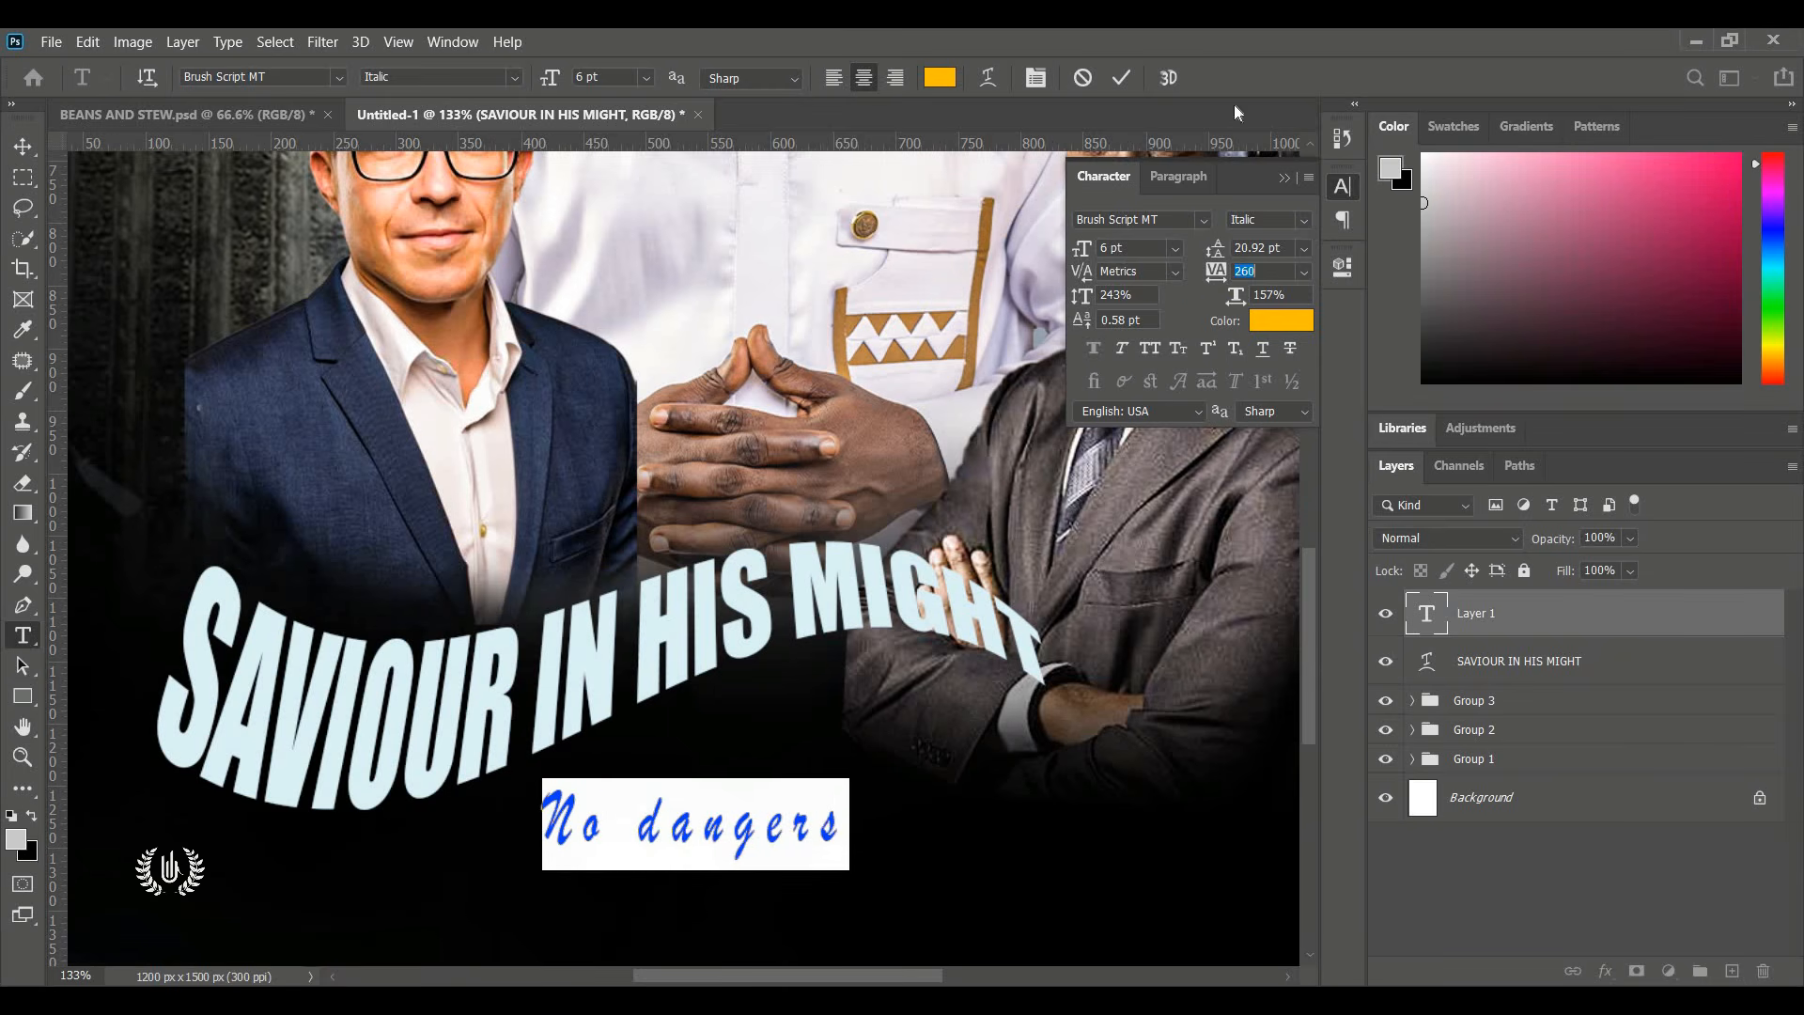
Move the "No dangers" text directly beneath "MIGHT", rotate it to -7.59° and scale it to 107.51%.
click(1122, 77)
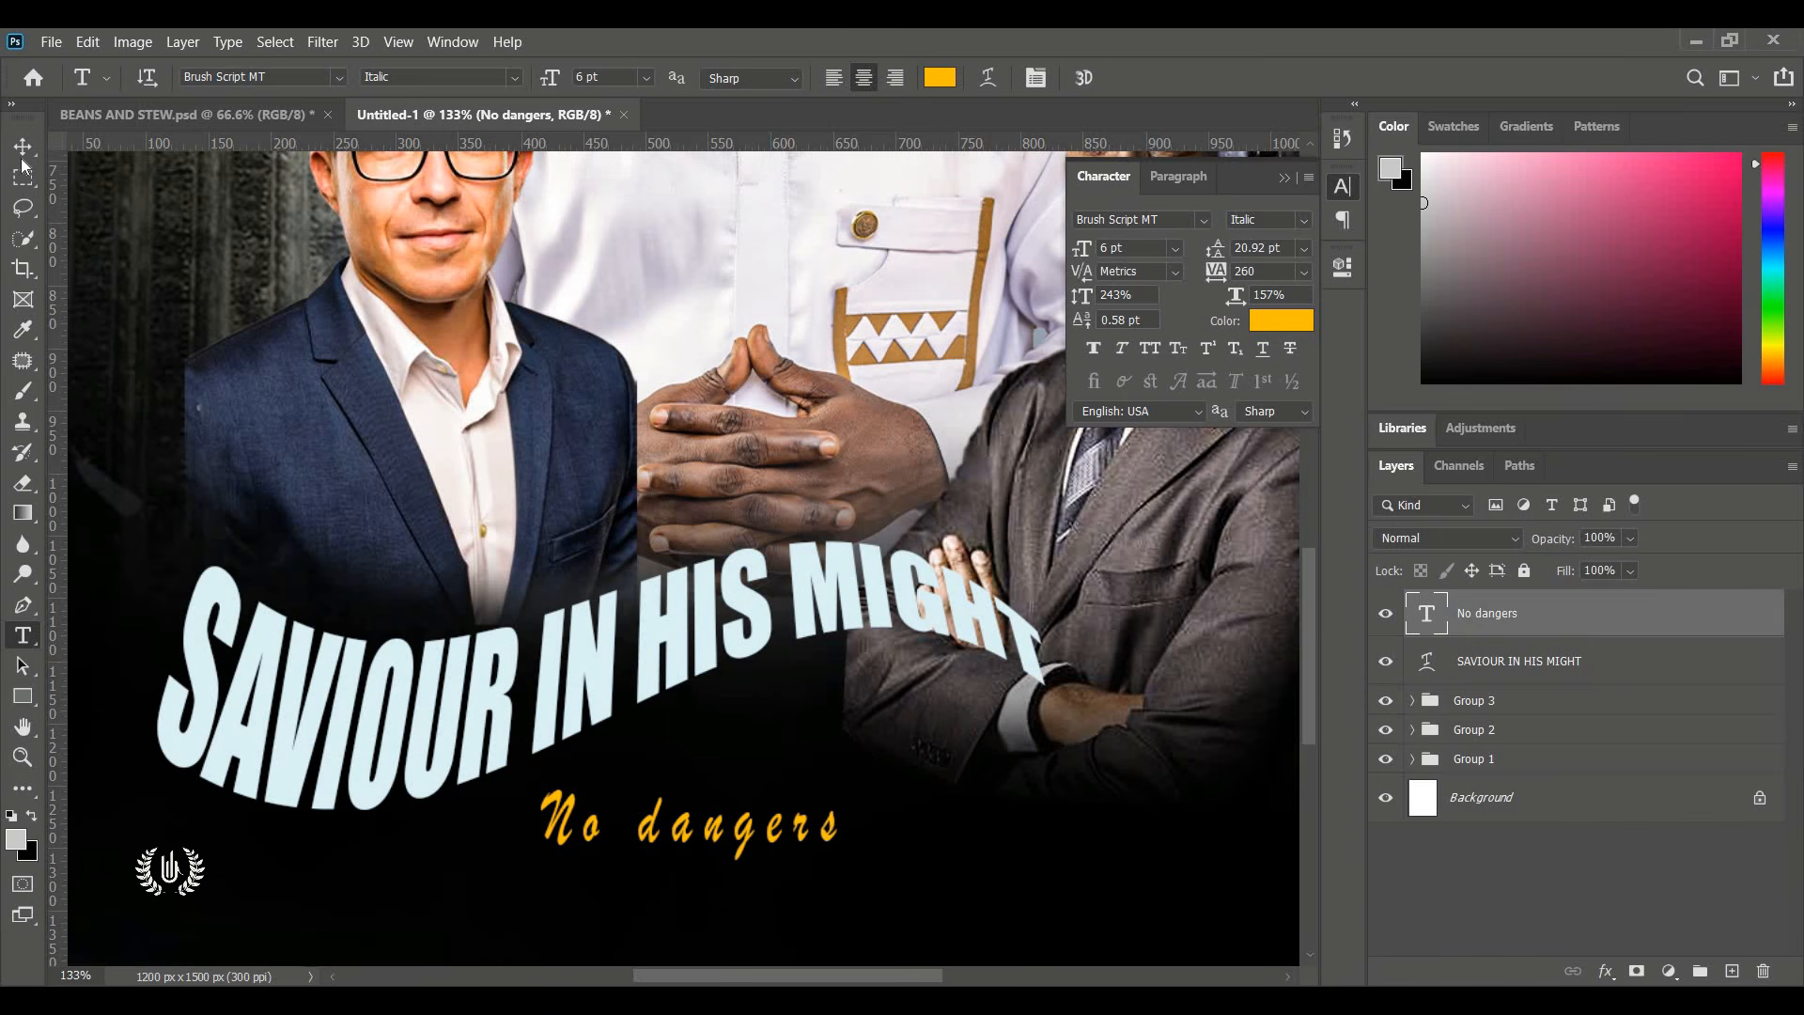
click(22, 154)
click(840, 814)
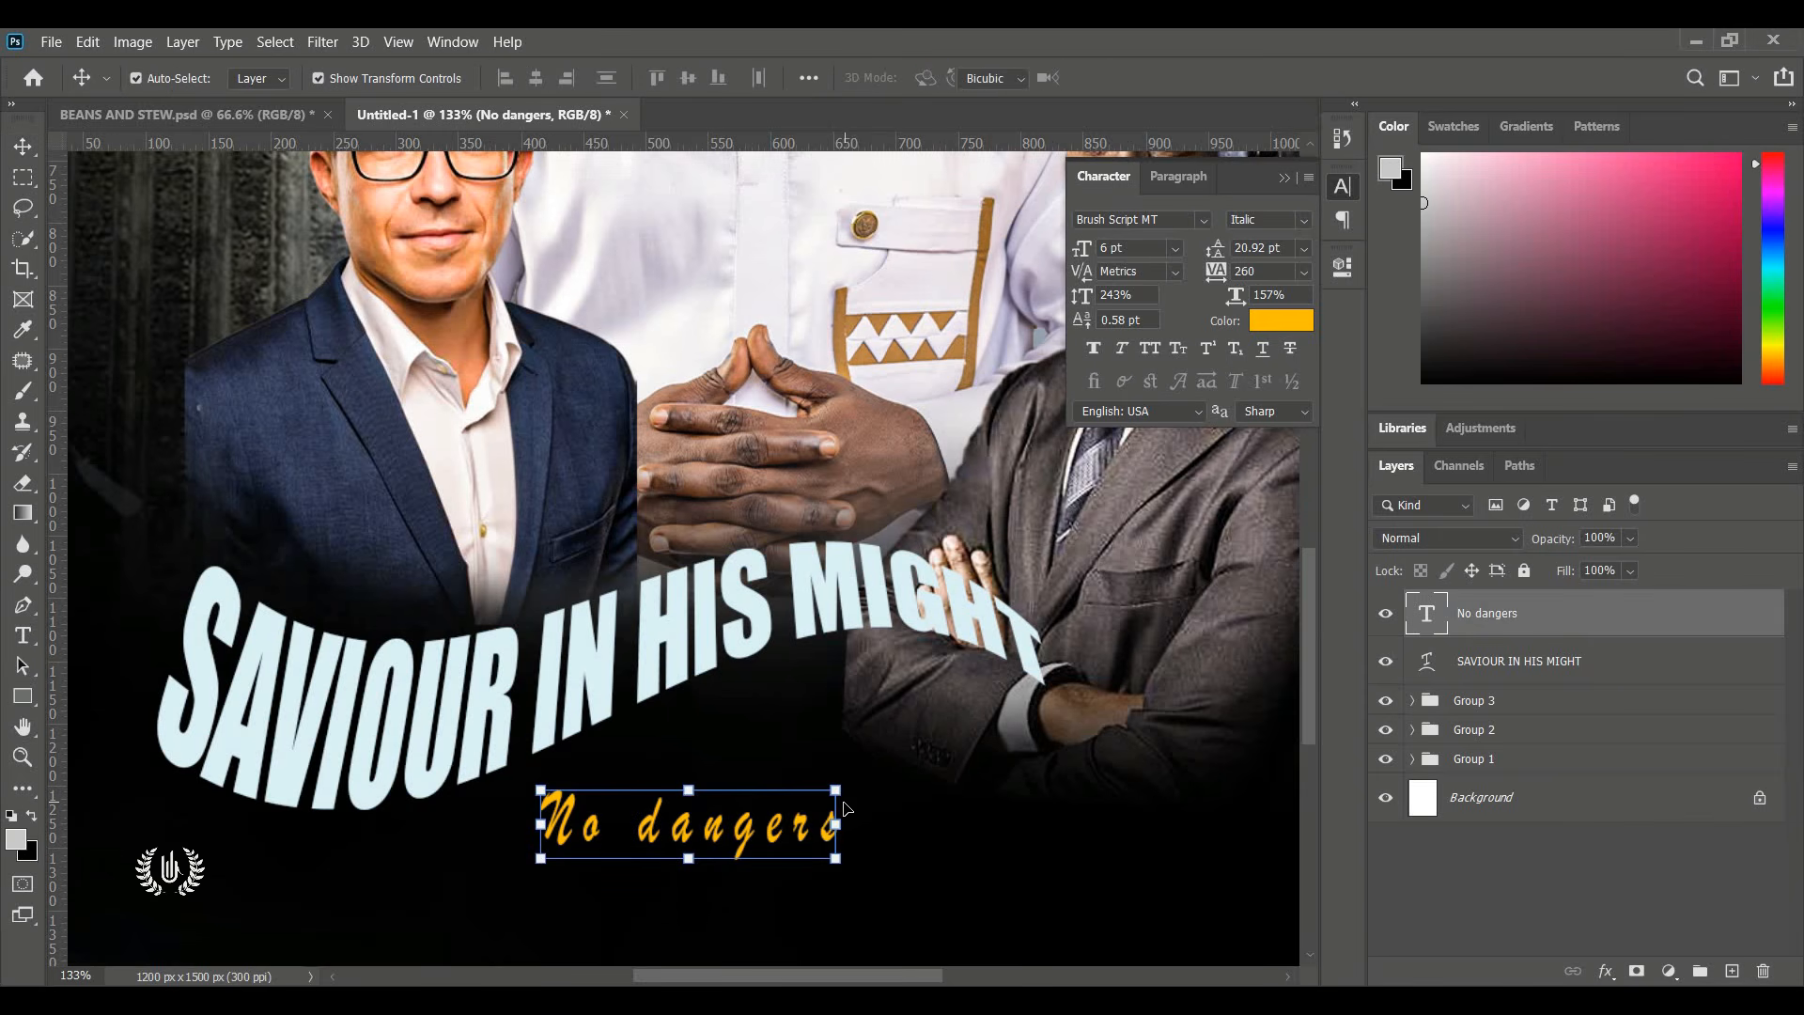
drag(791, 828, 963, 724)
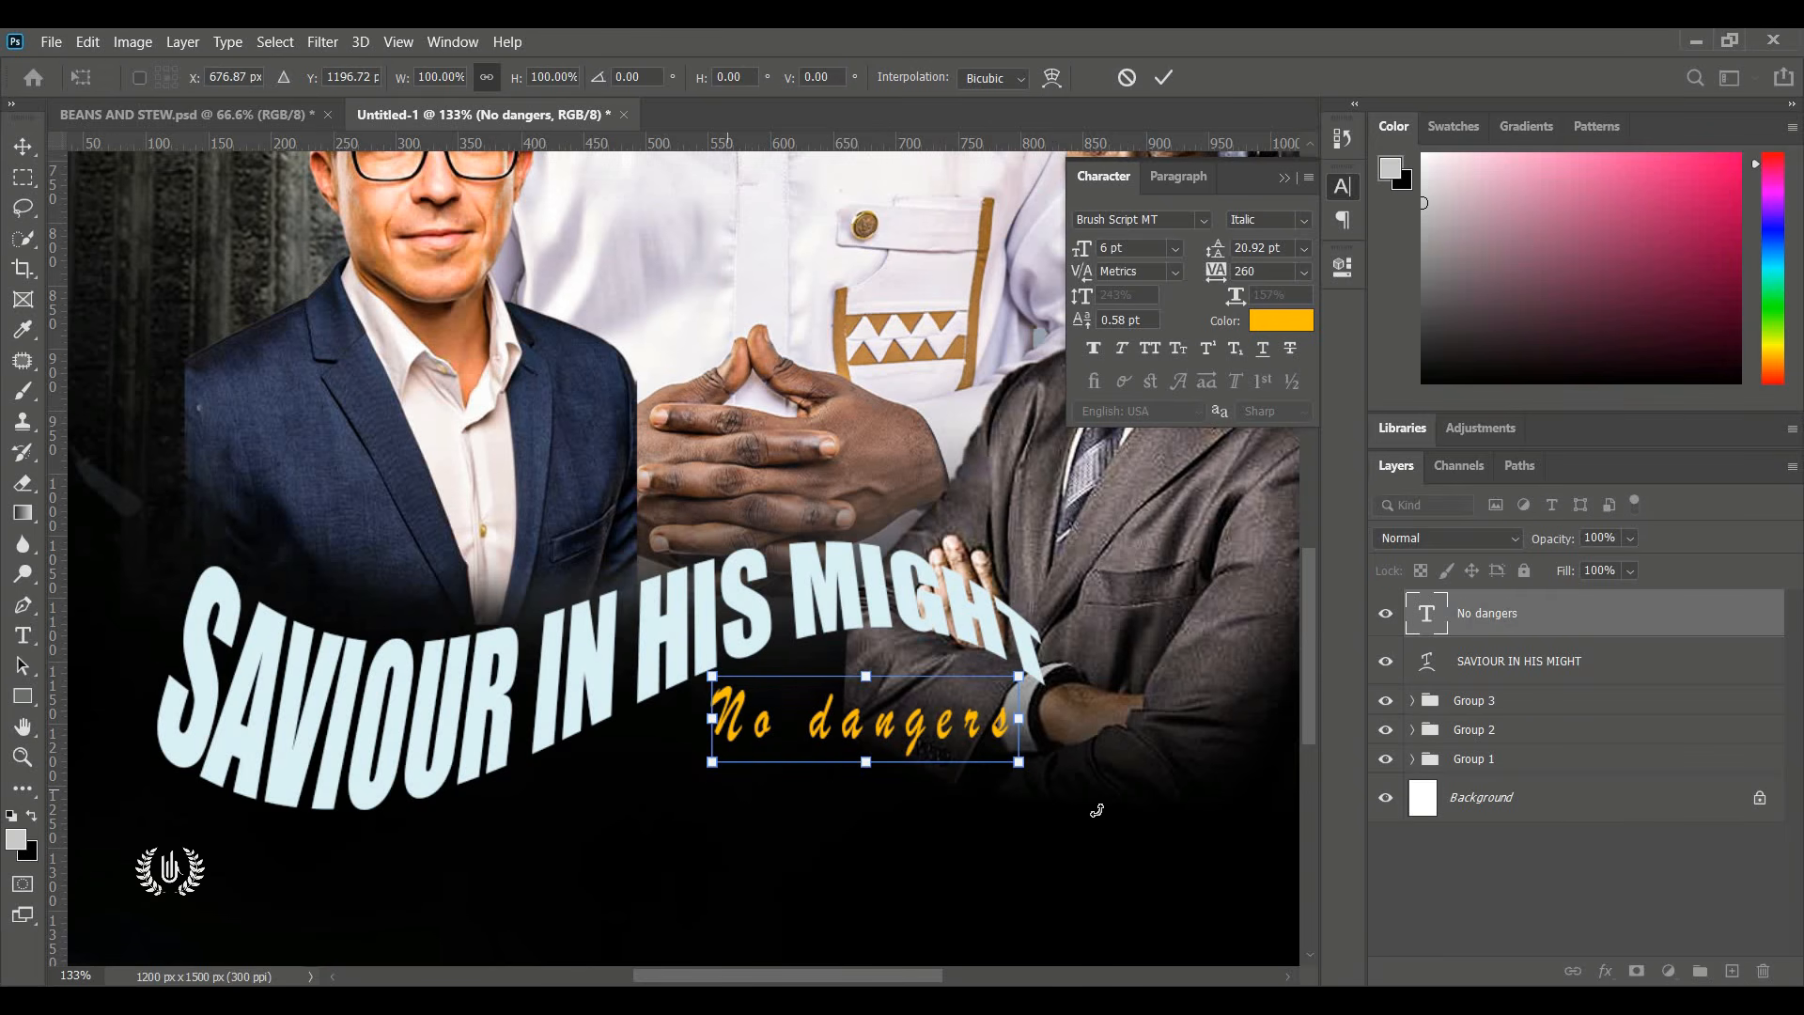
drag(1139, 787, 1144, 752)
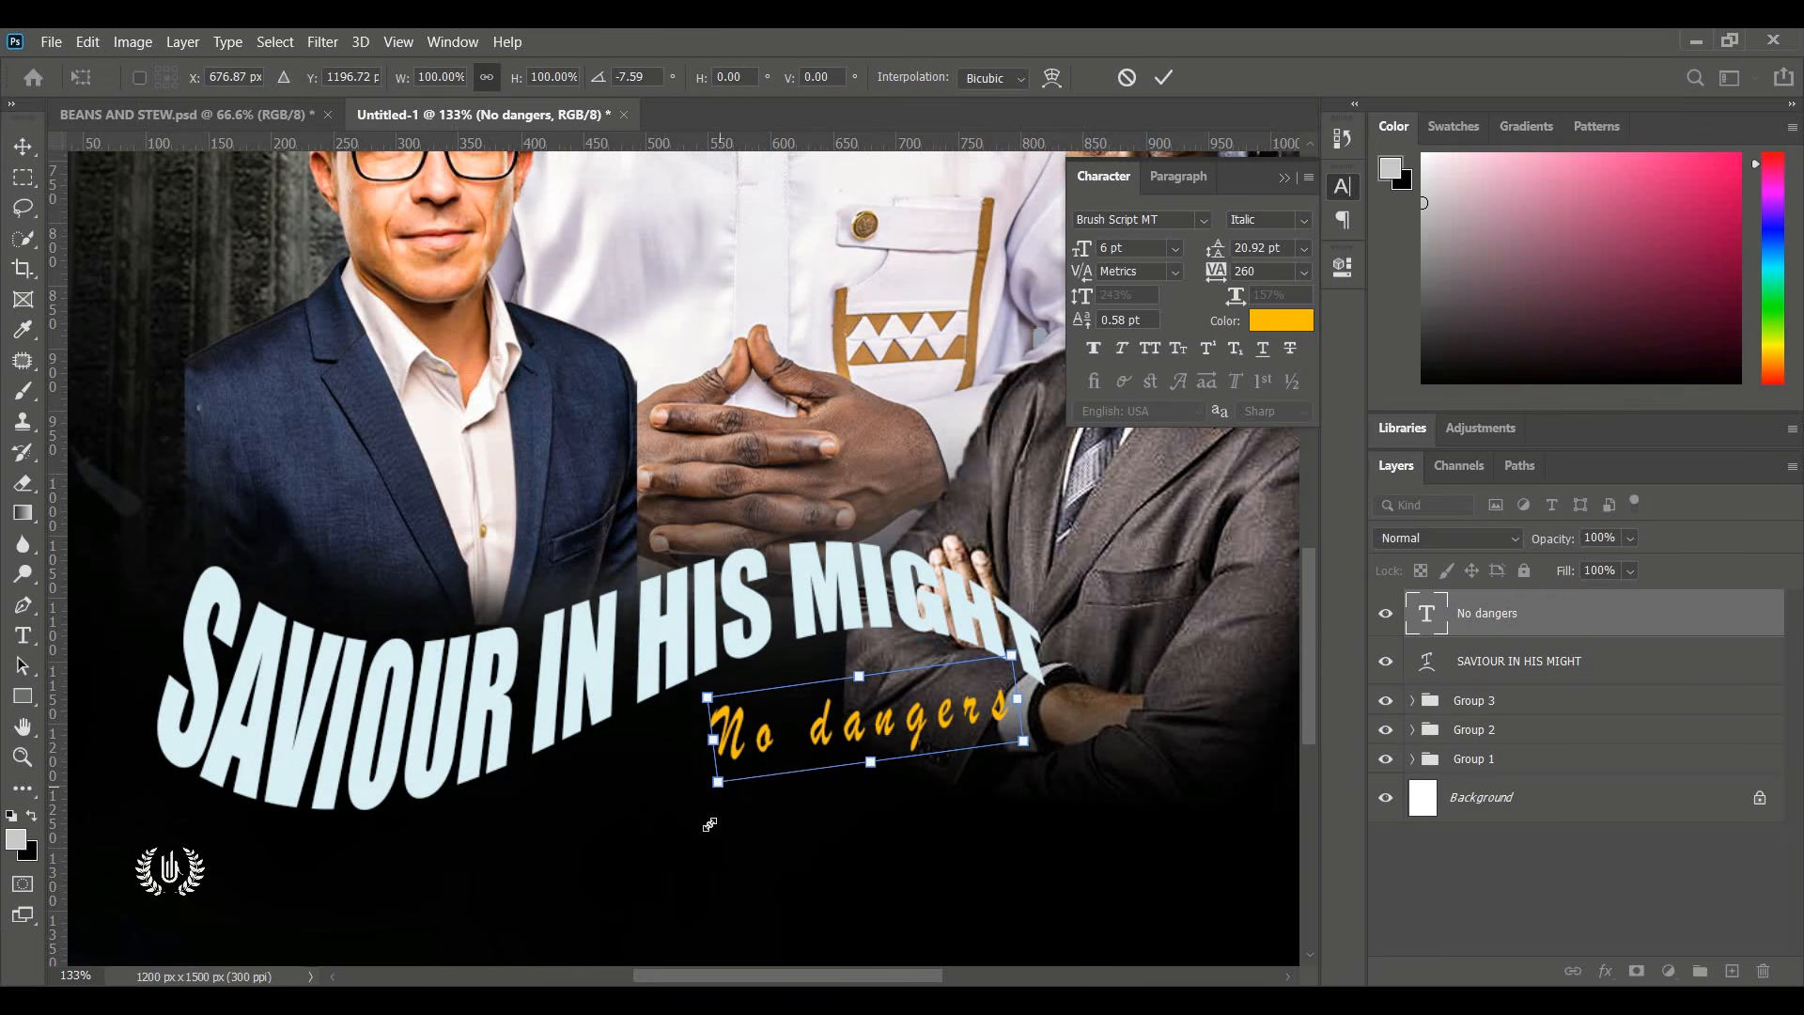
drag(710, 824, 690, 834)
drag(816, 731, 834, 730)
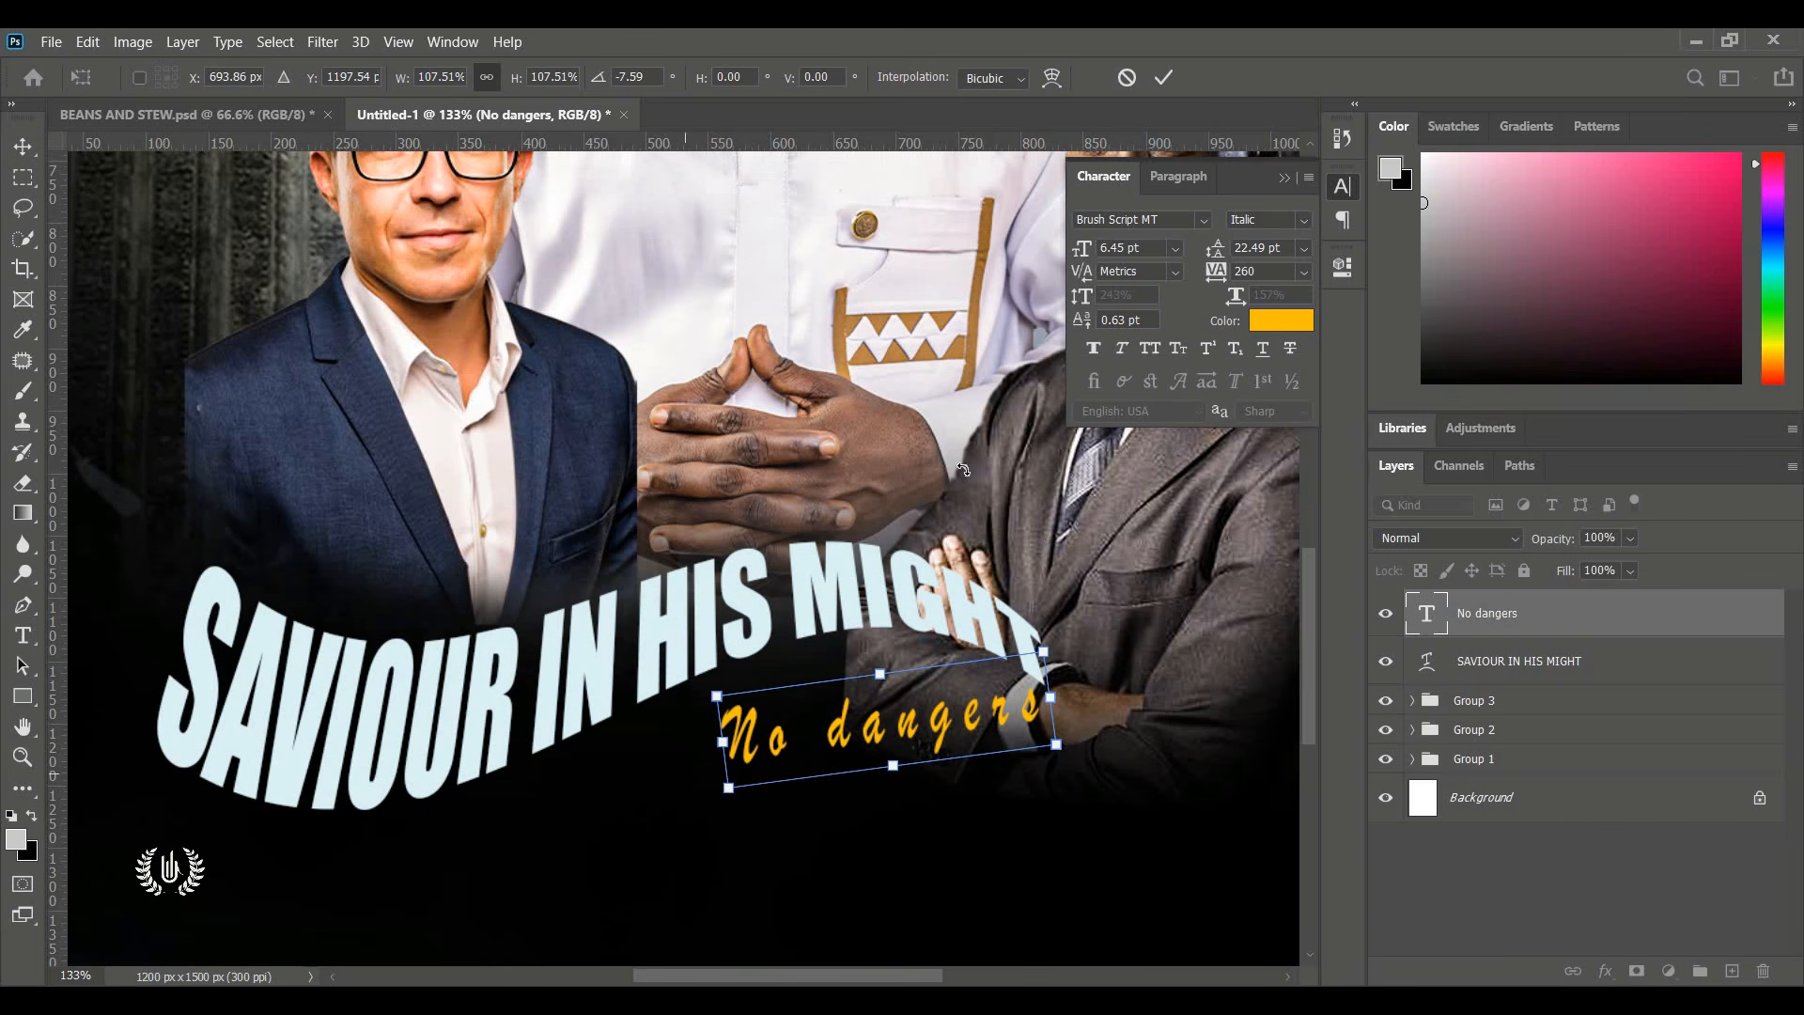
click(1165, 76)
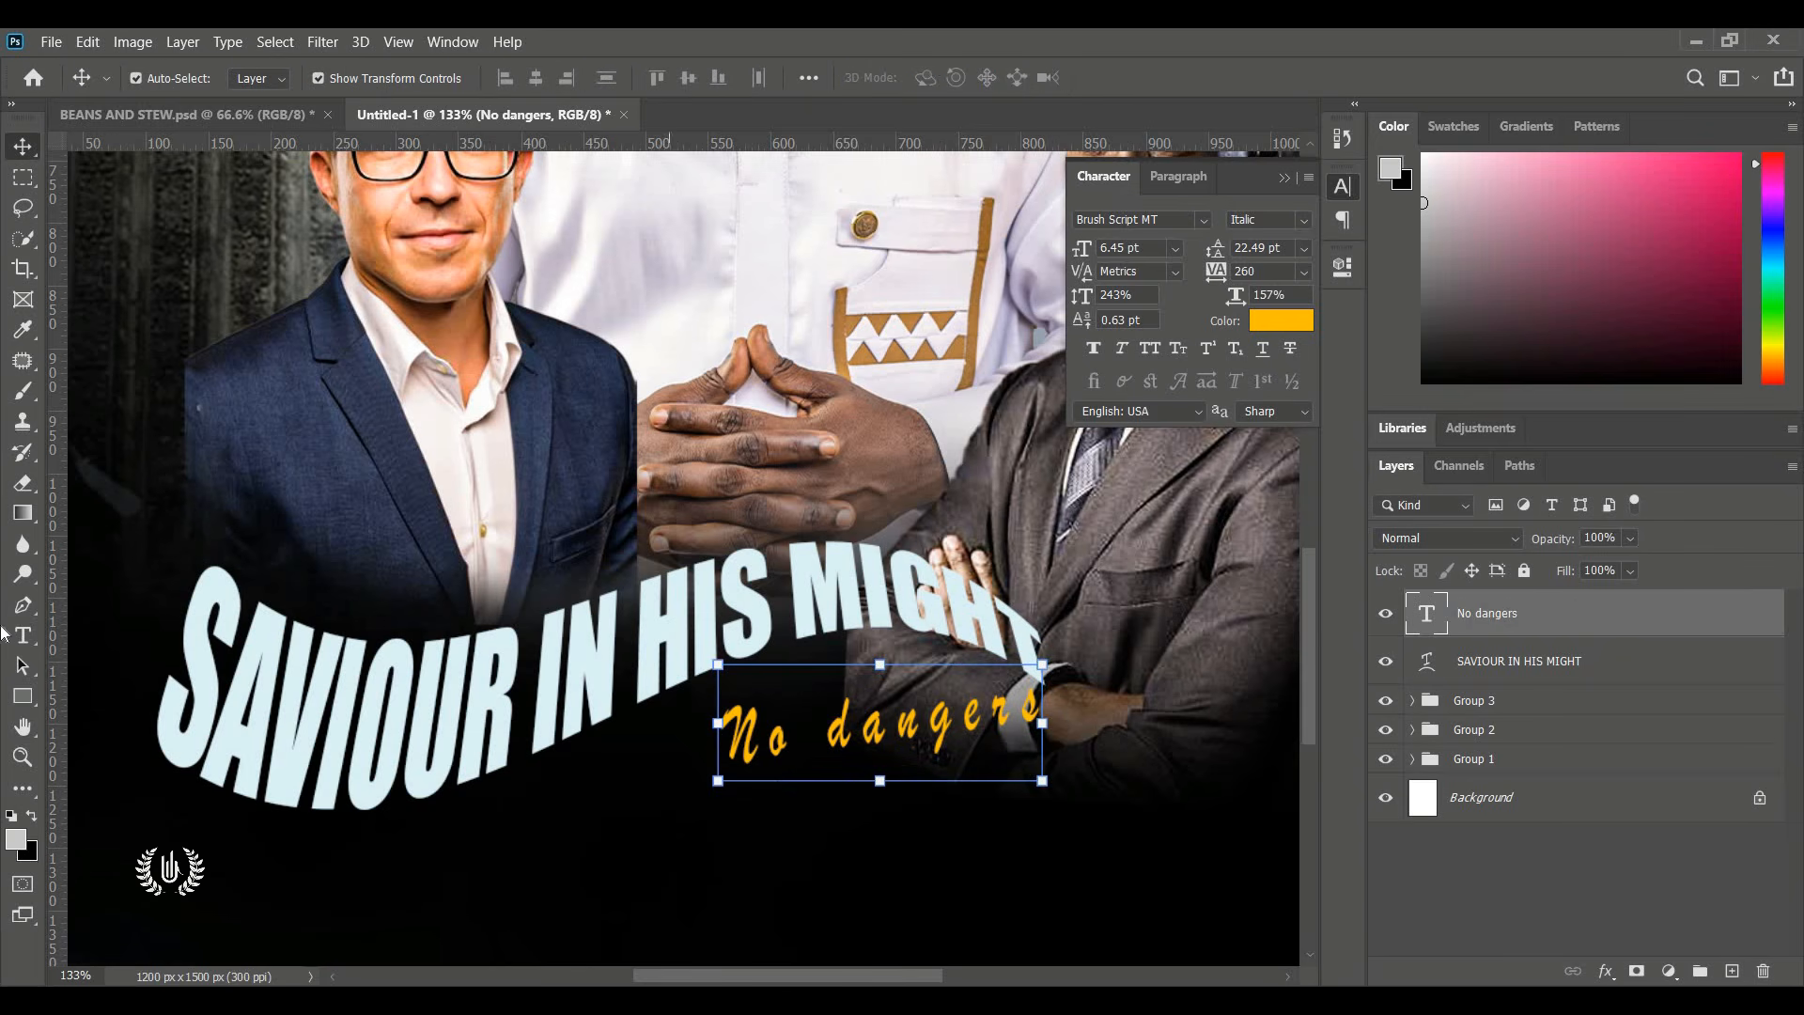
Enlarge the tilted "No dangers" text proportionally to 107.88%.
click(26, 607)
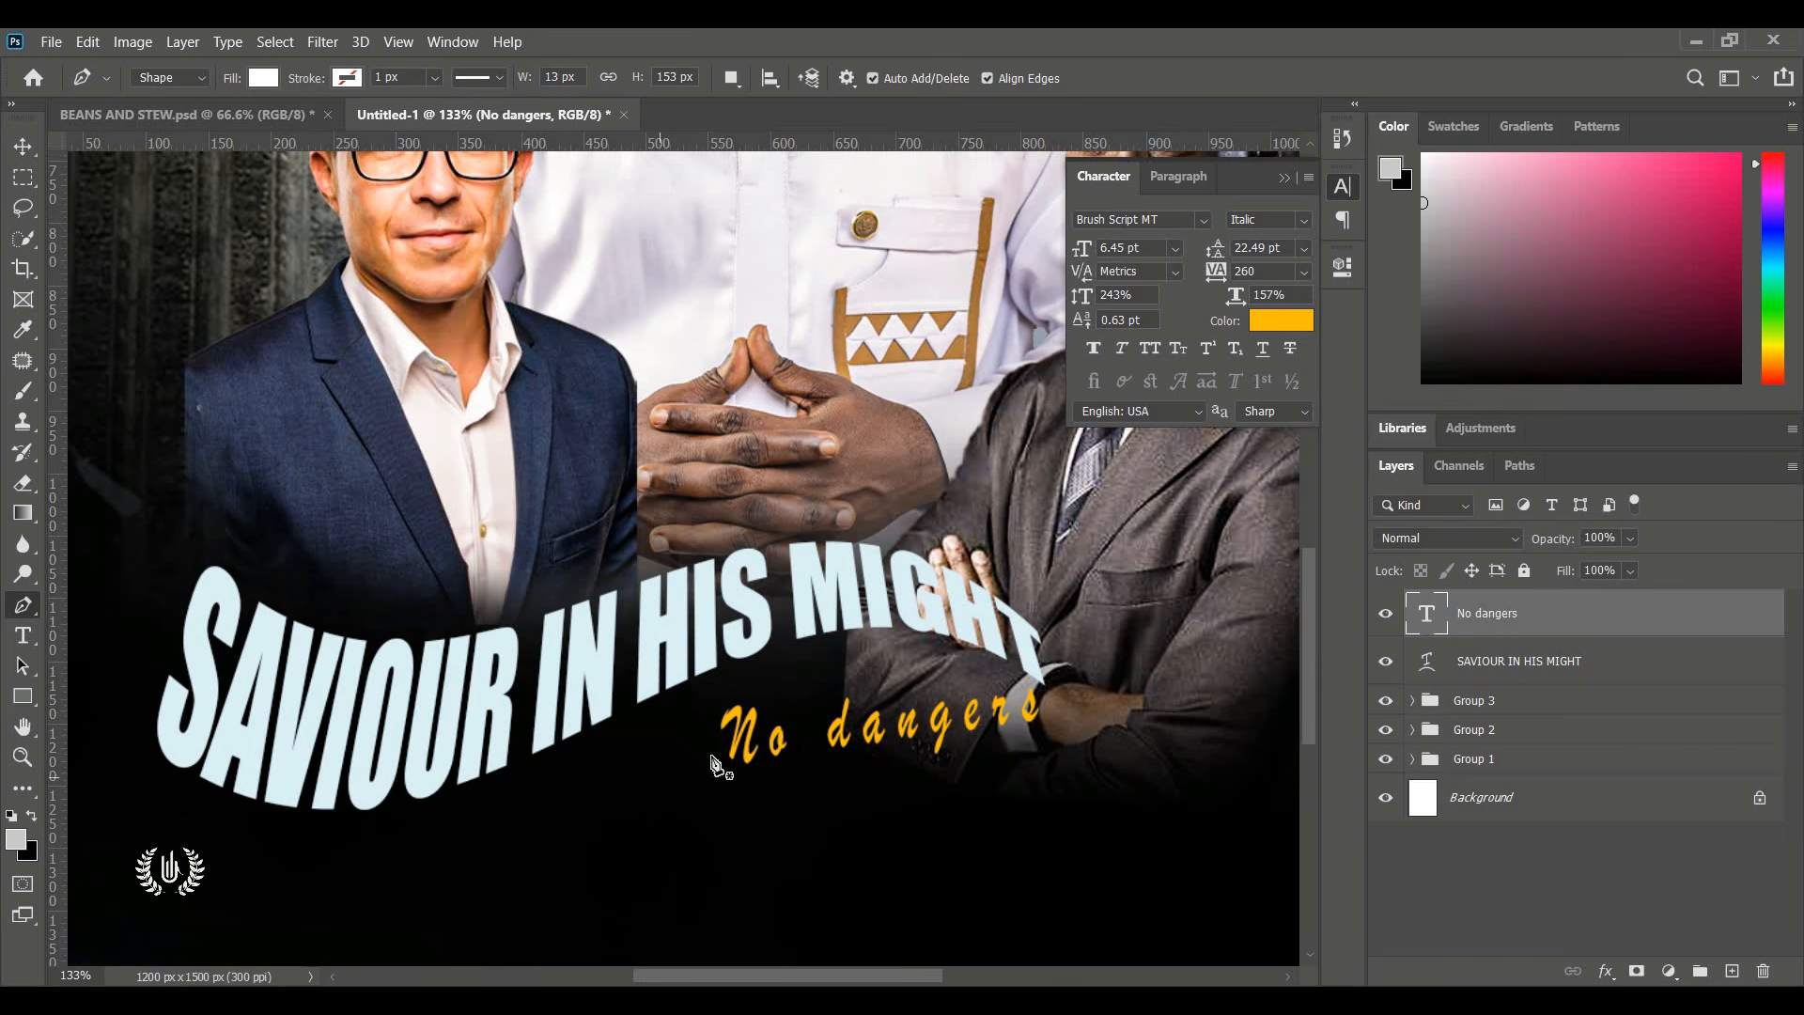
click(23, 147)
drag(705, 659, 690, 641)
click(1157, 79)
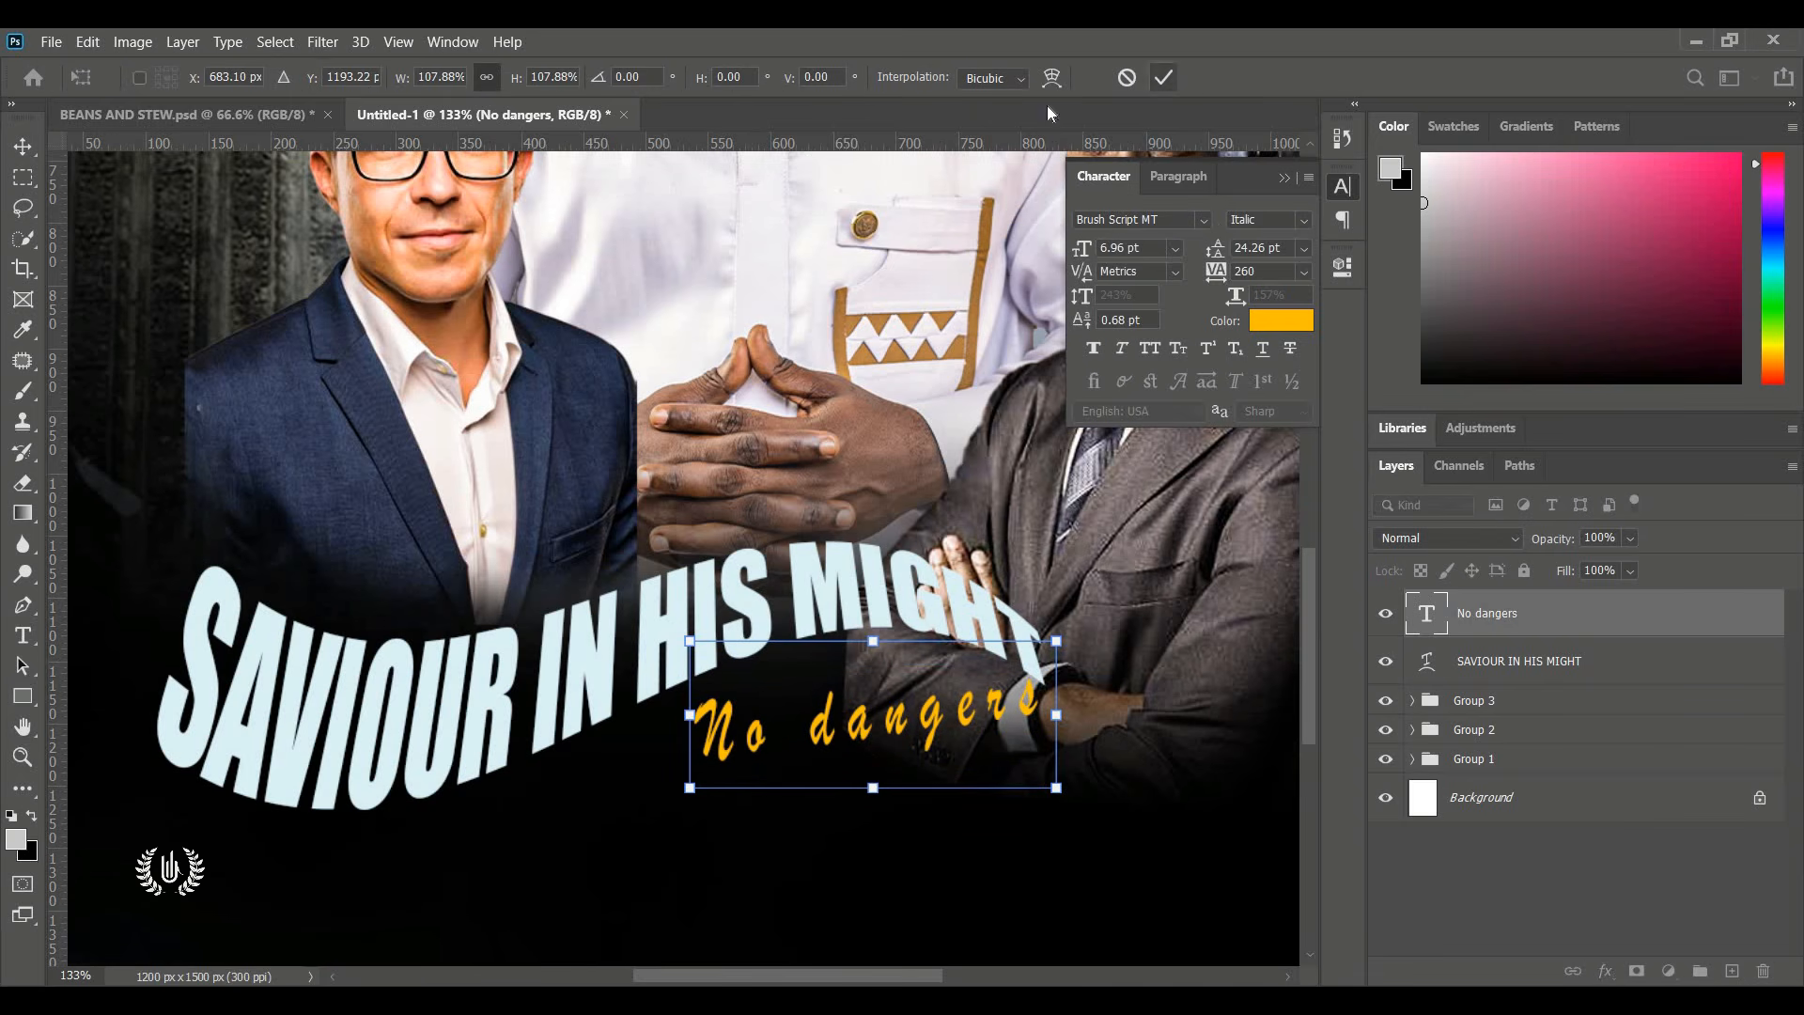
Draw a white curved swoosh with the Pen tool, about 246 x 93 px, from below "SAVIOUR" to the start of "No dangers".
key(p)
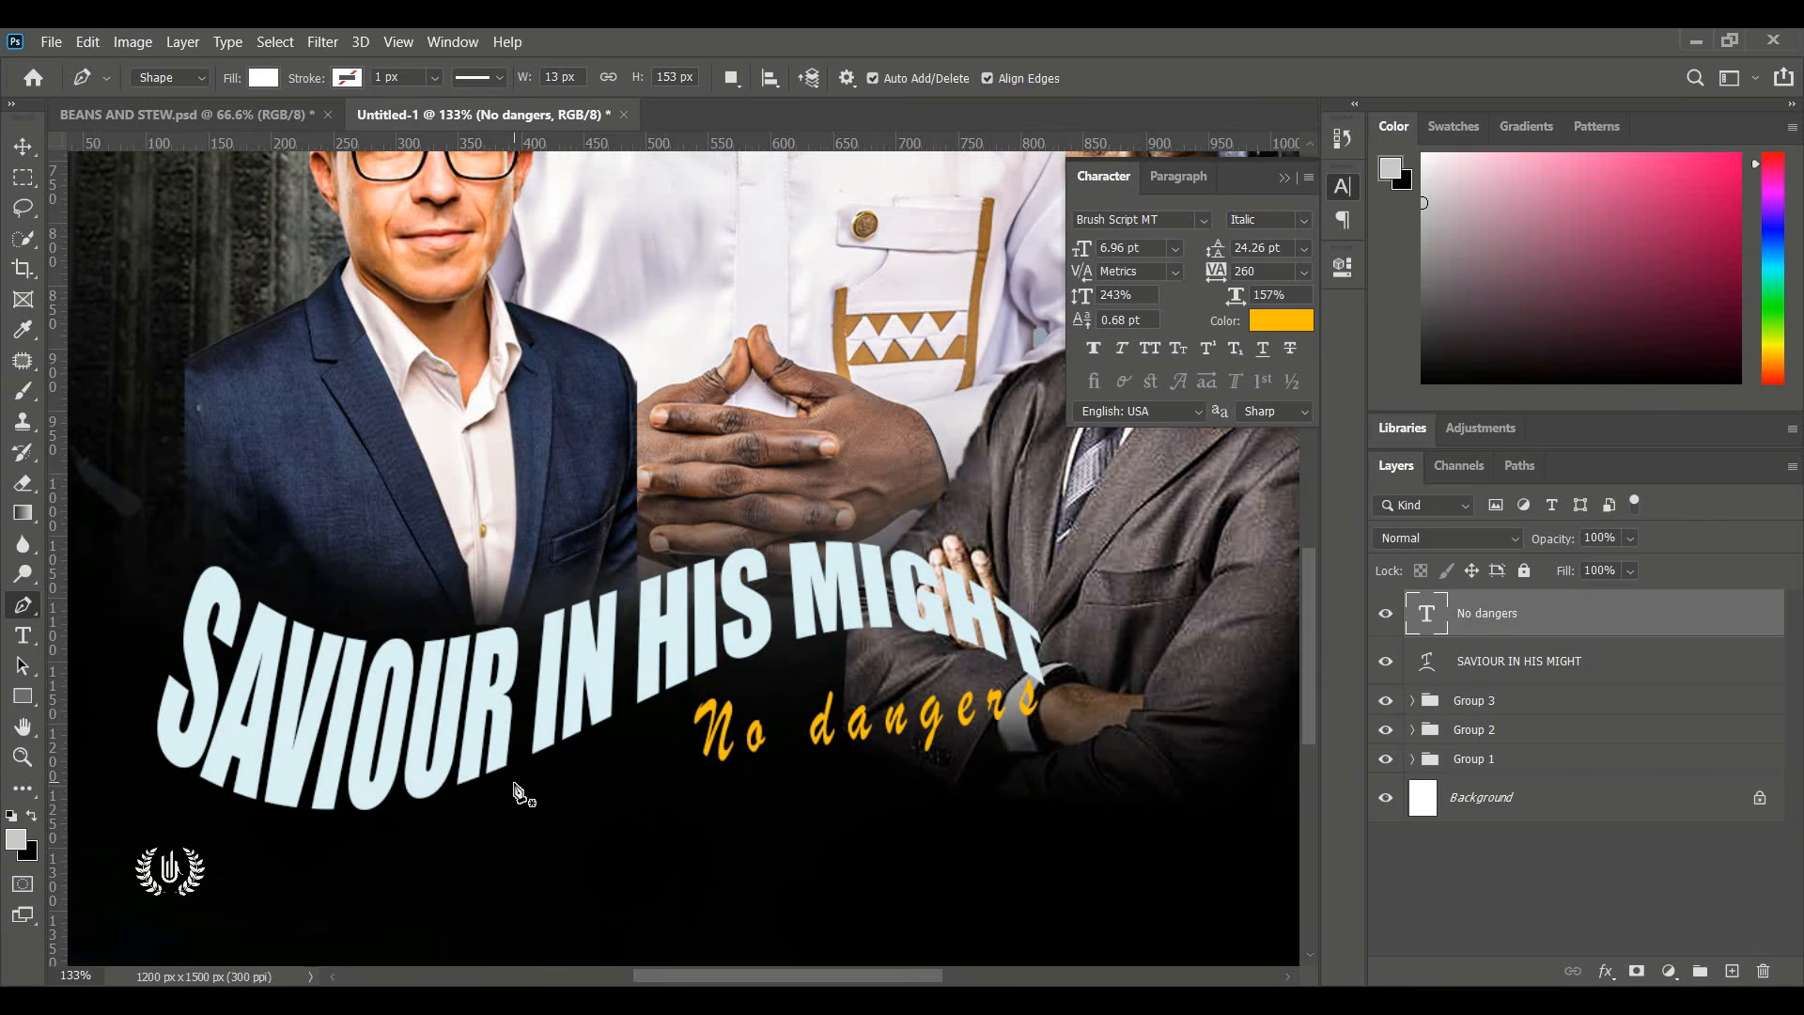
click(422, 799)
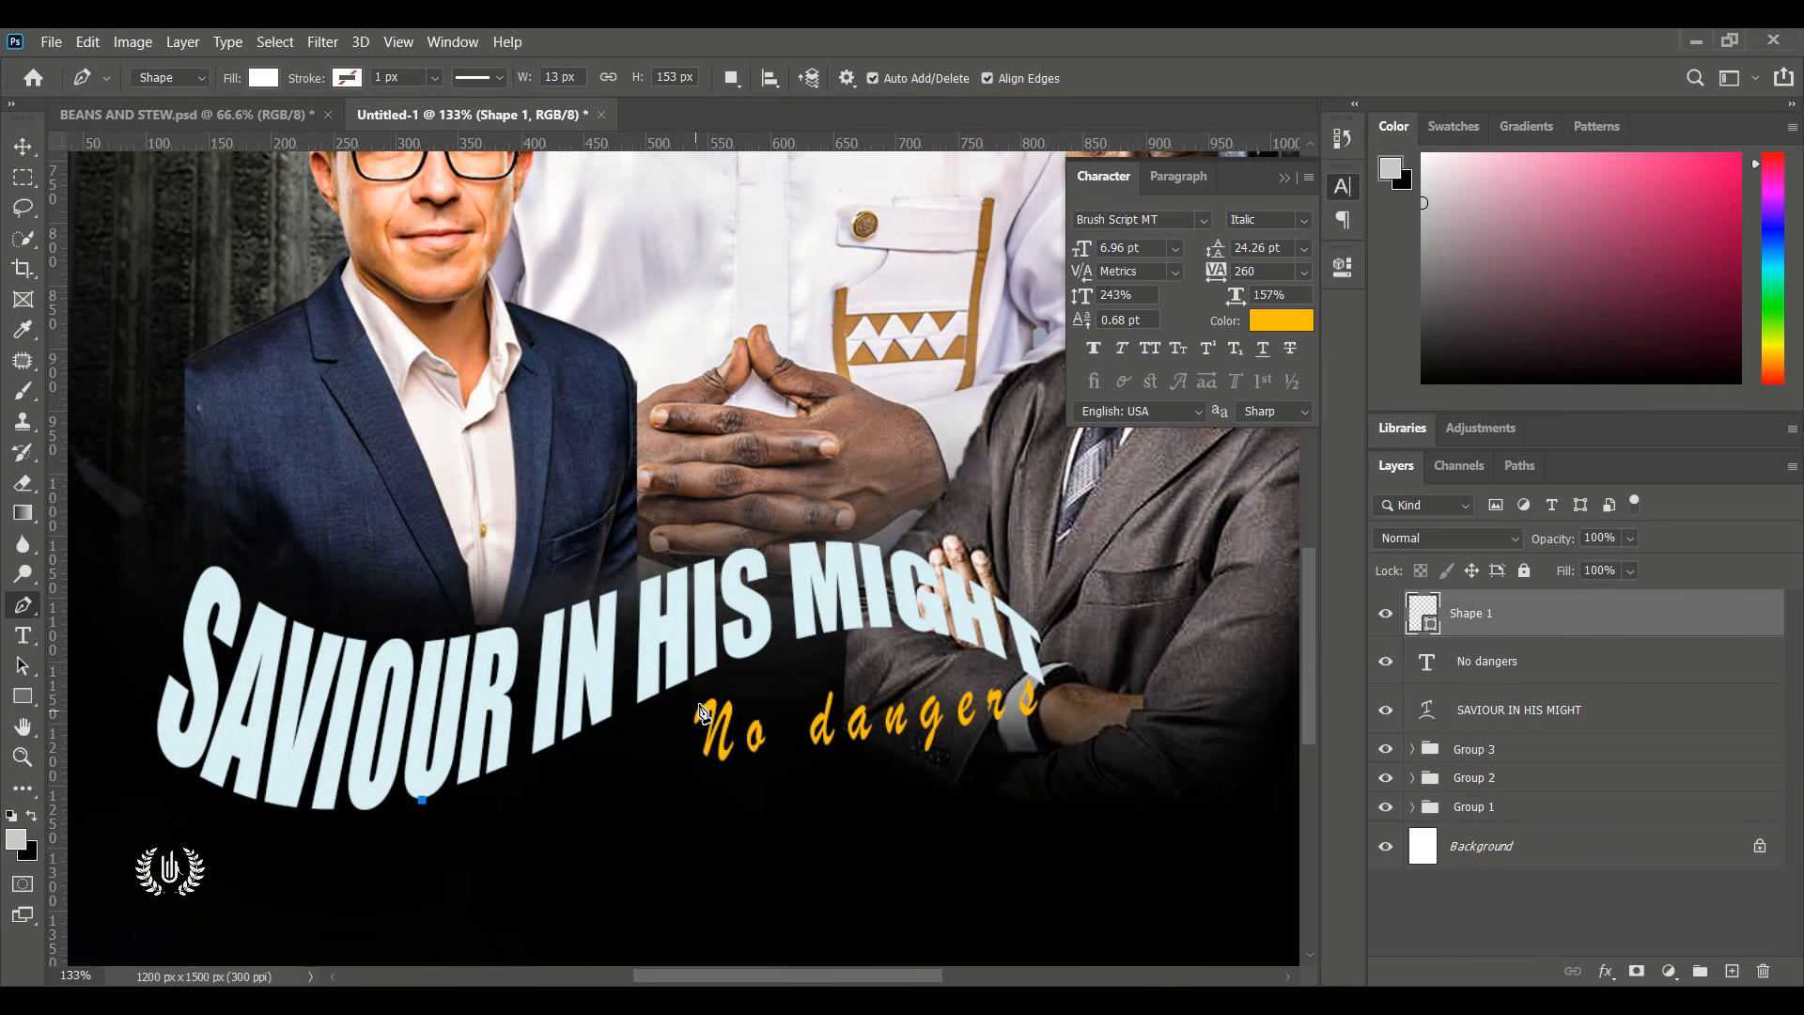
drag(698, 703, 759, 650)
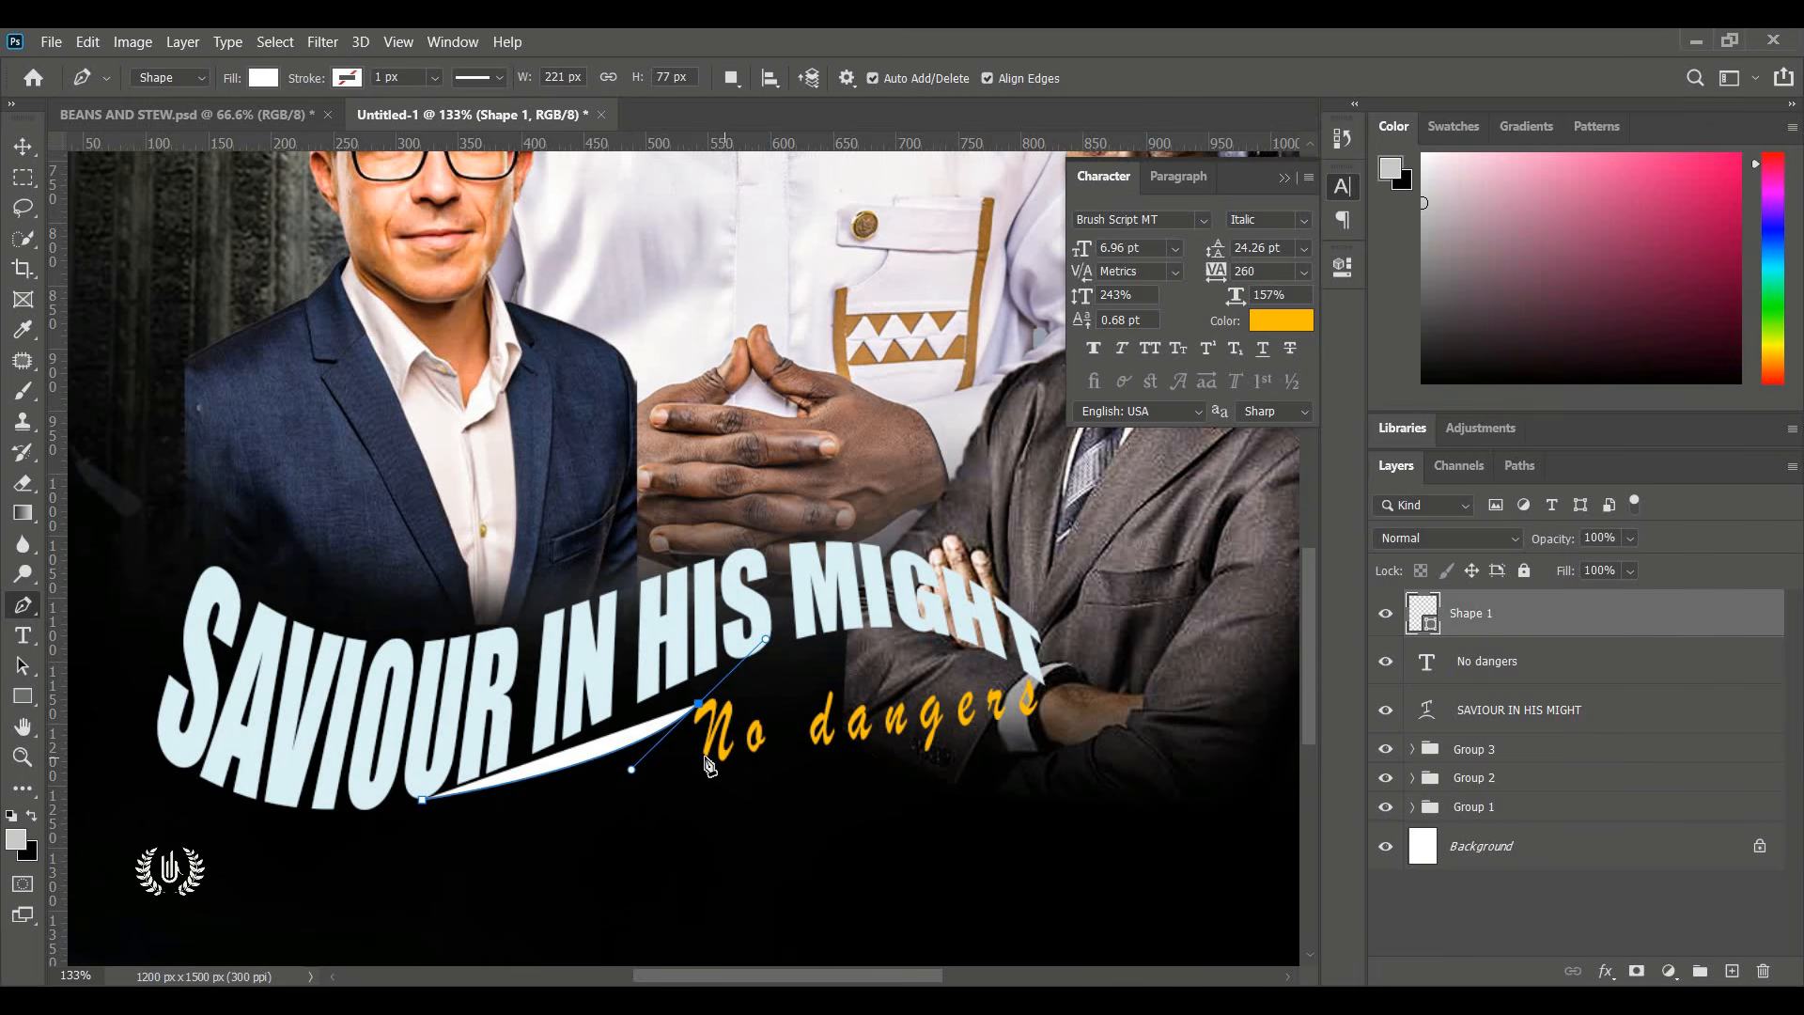
click(705, 756)
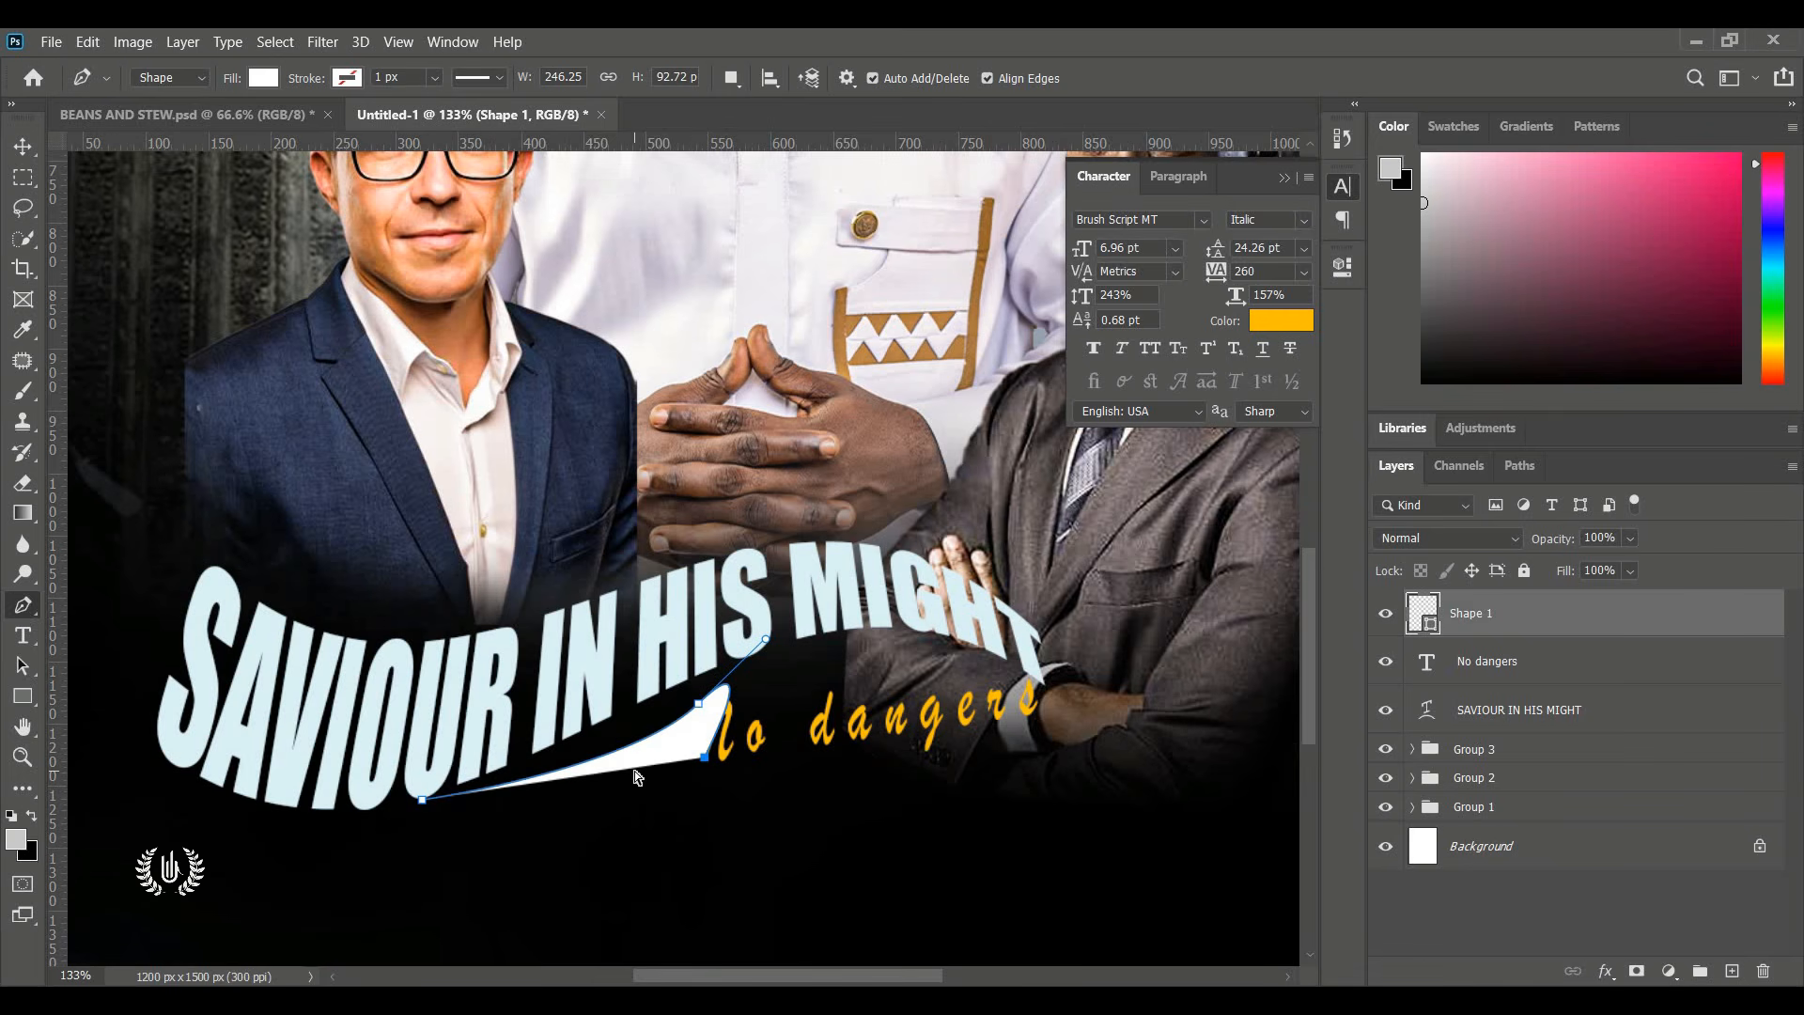
Adjust the swoosh's anchor points and curve handle, shortening its pointed end so the shape is about 221 x 95 px.
mouse_move(422, 800)
mouse_down()
mouse_move(389, 783)
mouse_move(313, 804)
mouse_move(426, 809)
mouse_up()
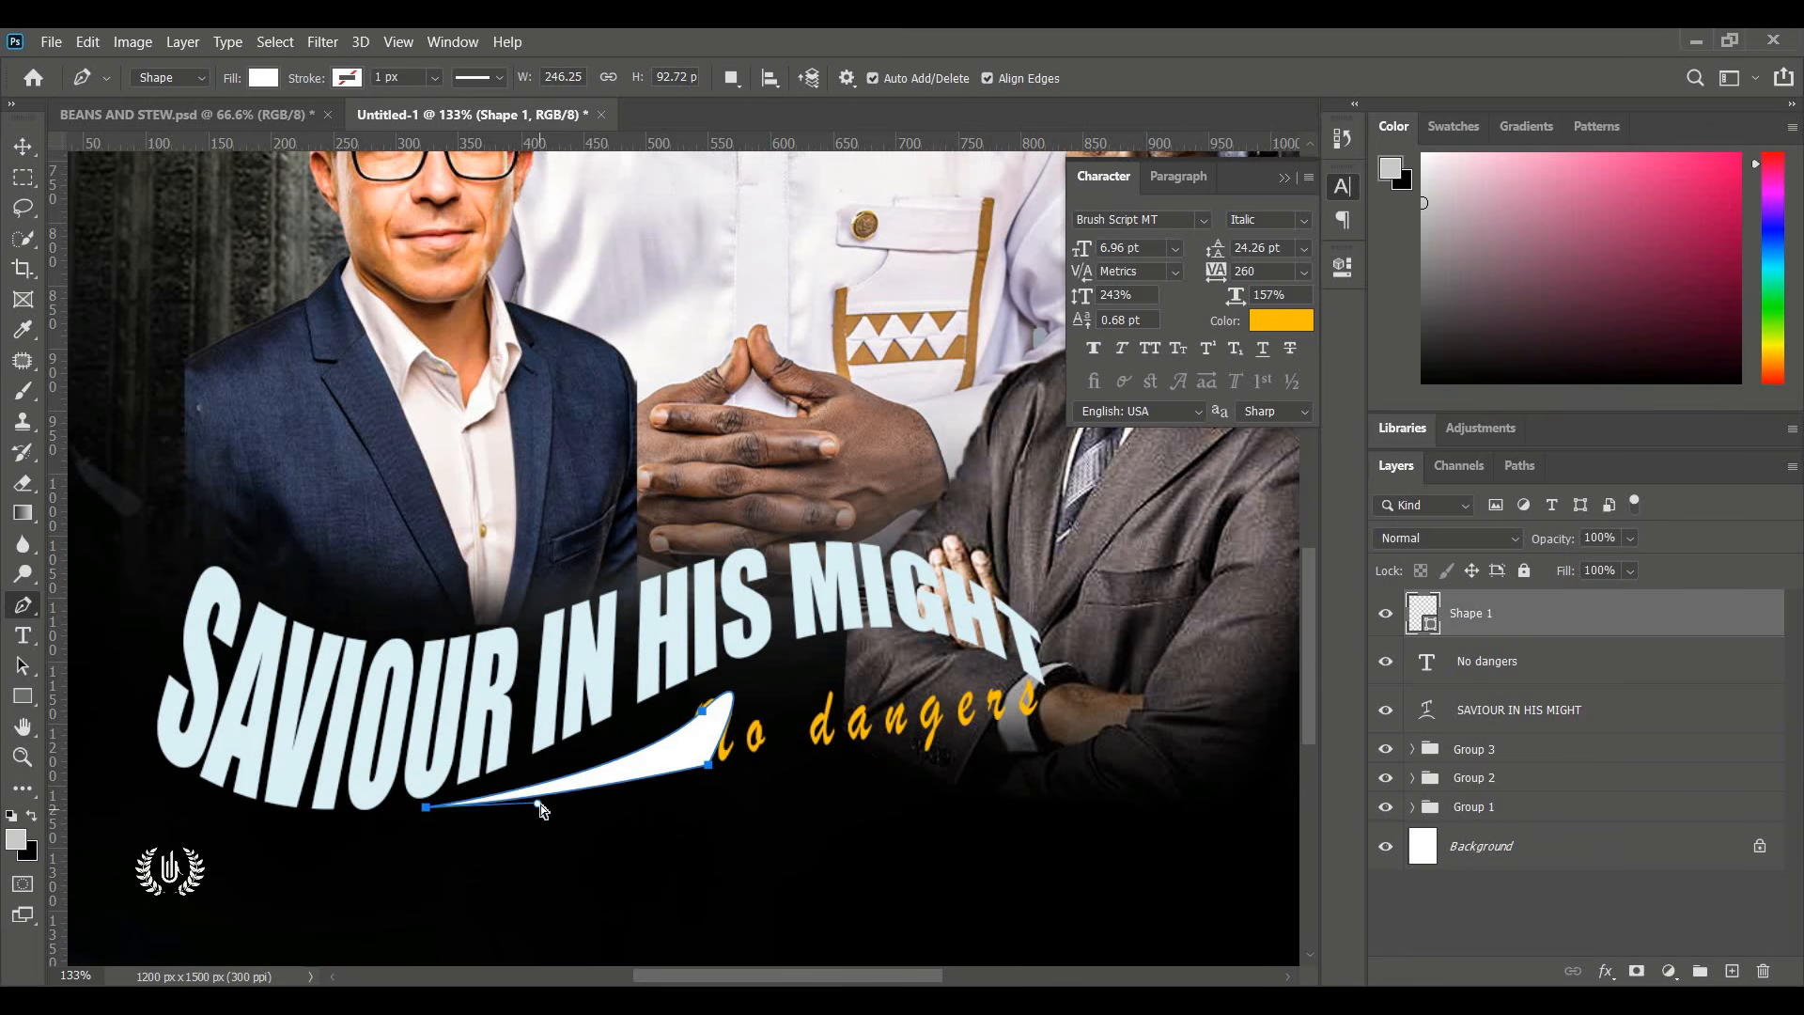
drag(537, 805, 552, 809)
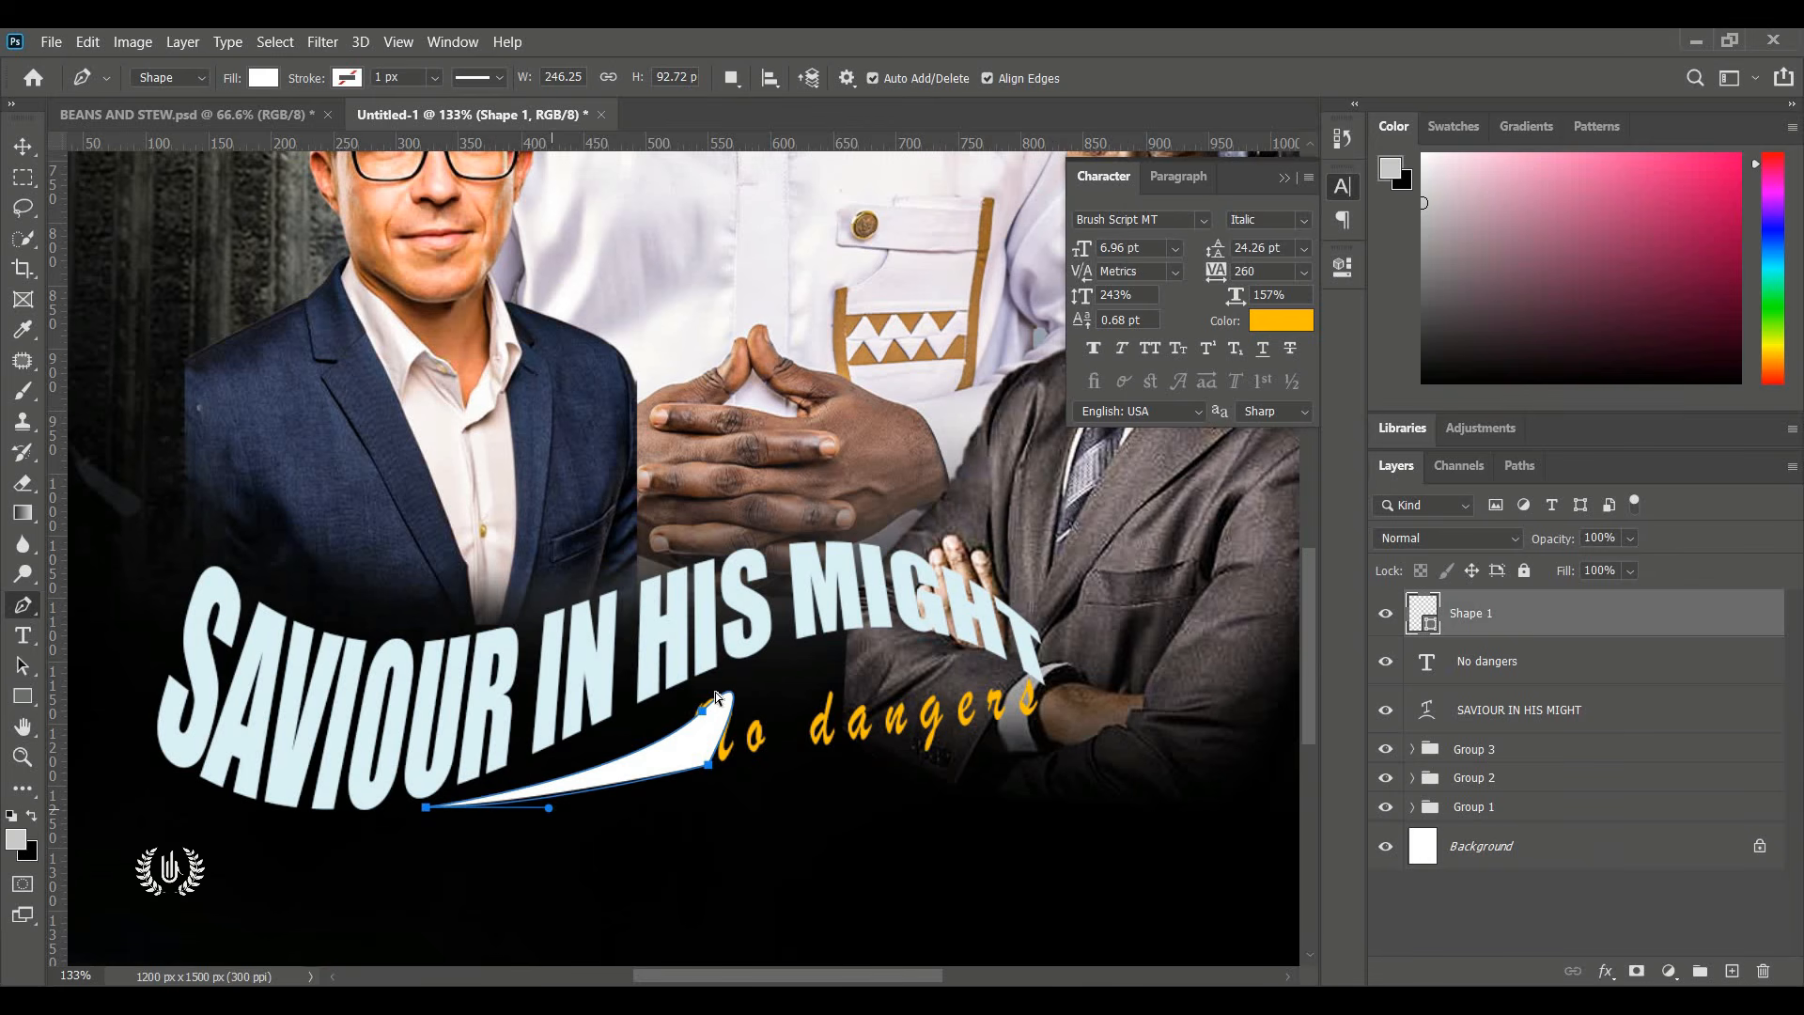
click(702, 710)
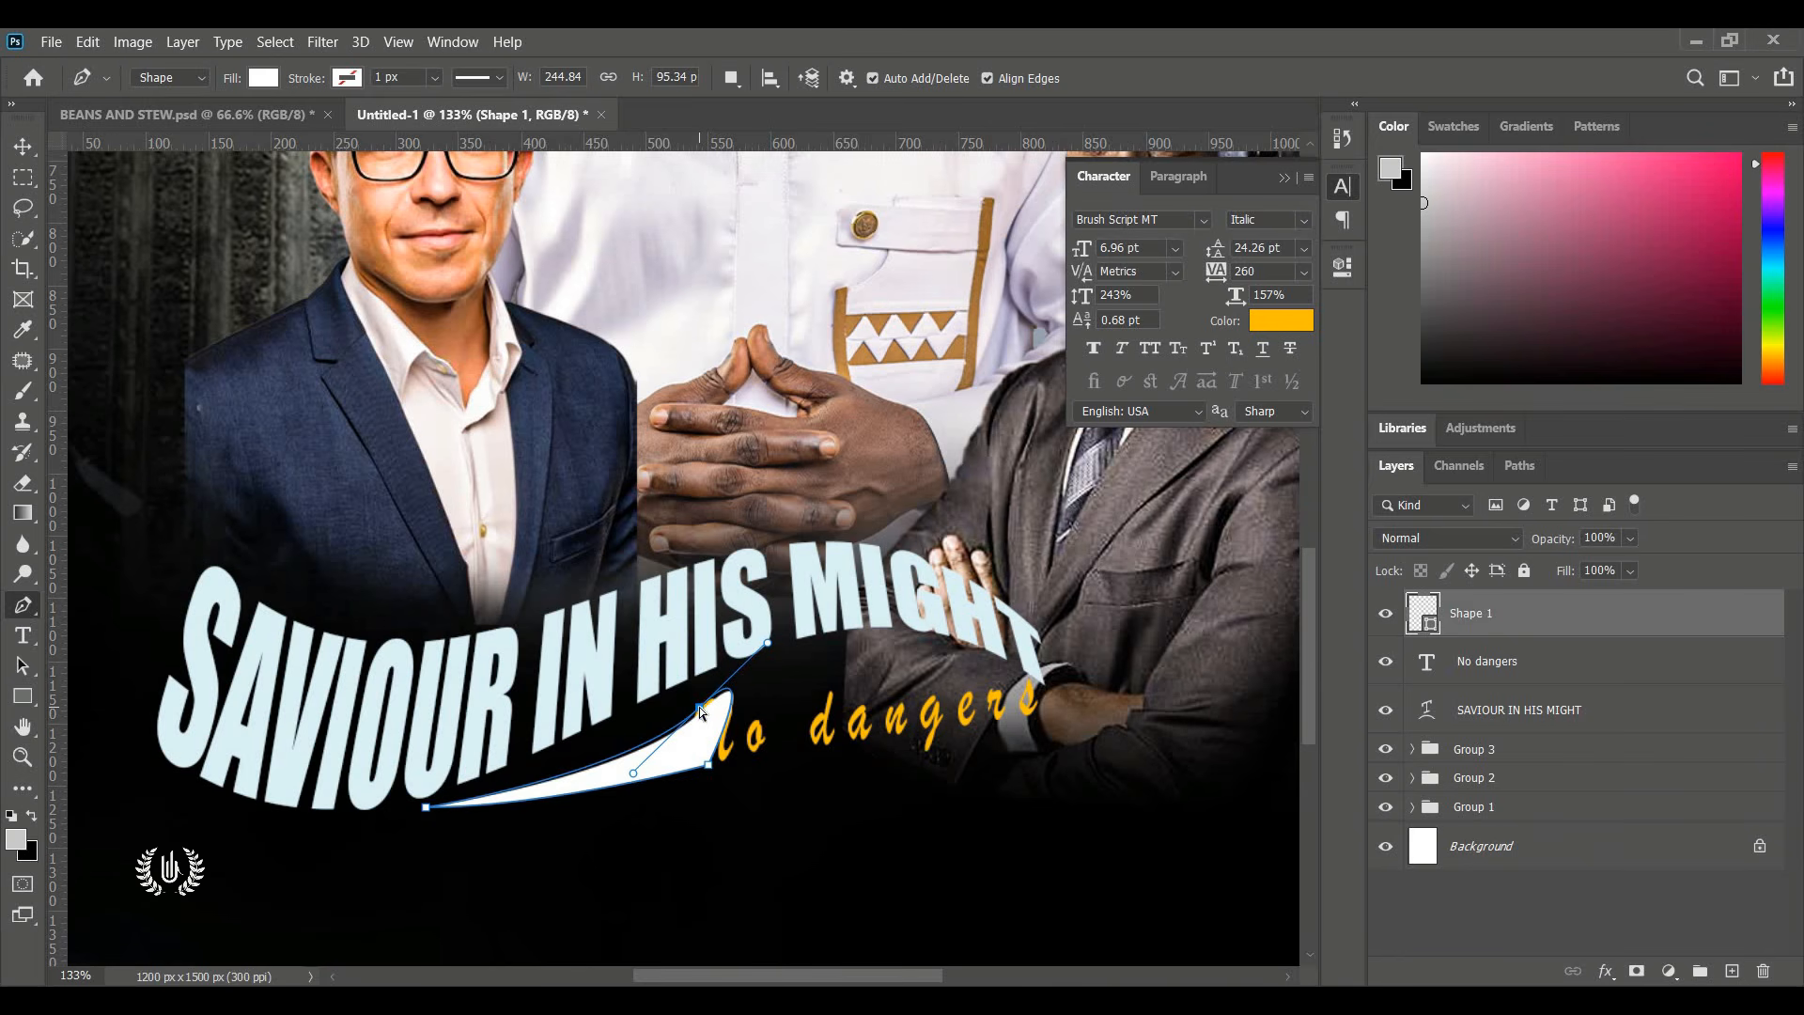
drag(699, 707, 692, 707)
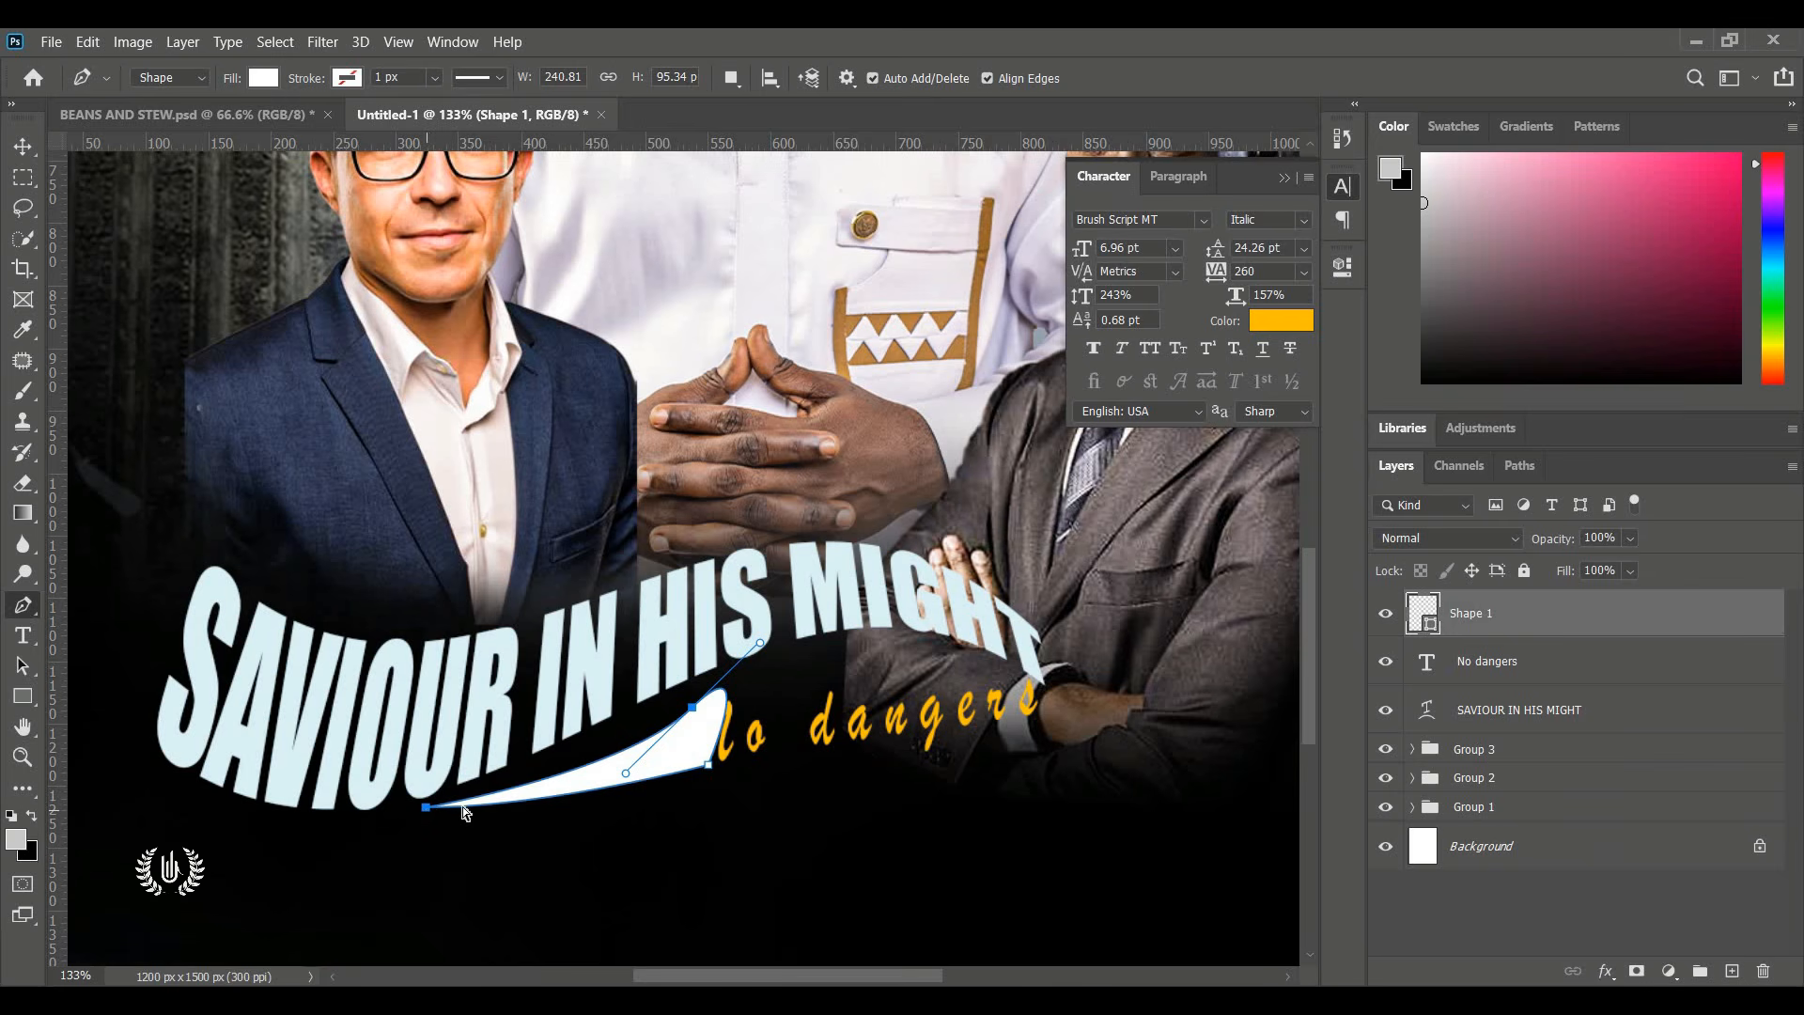
drag(427, 808, 452, 807)
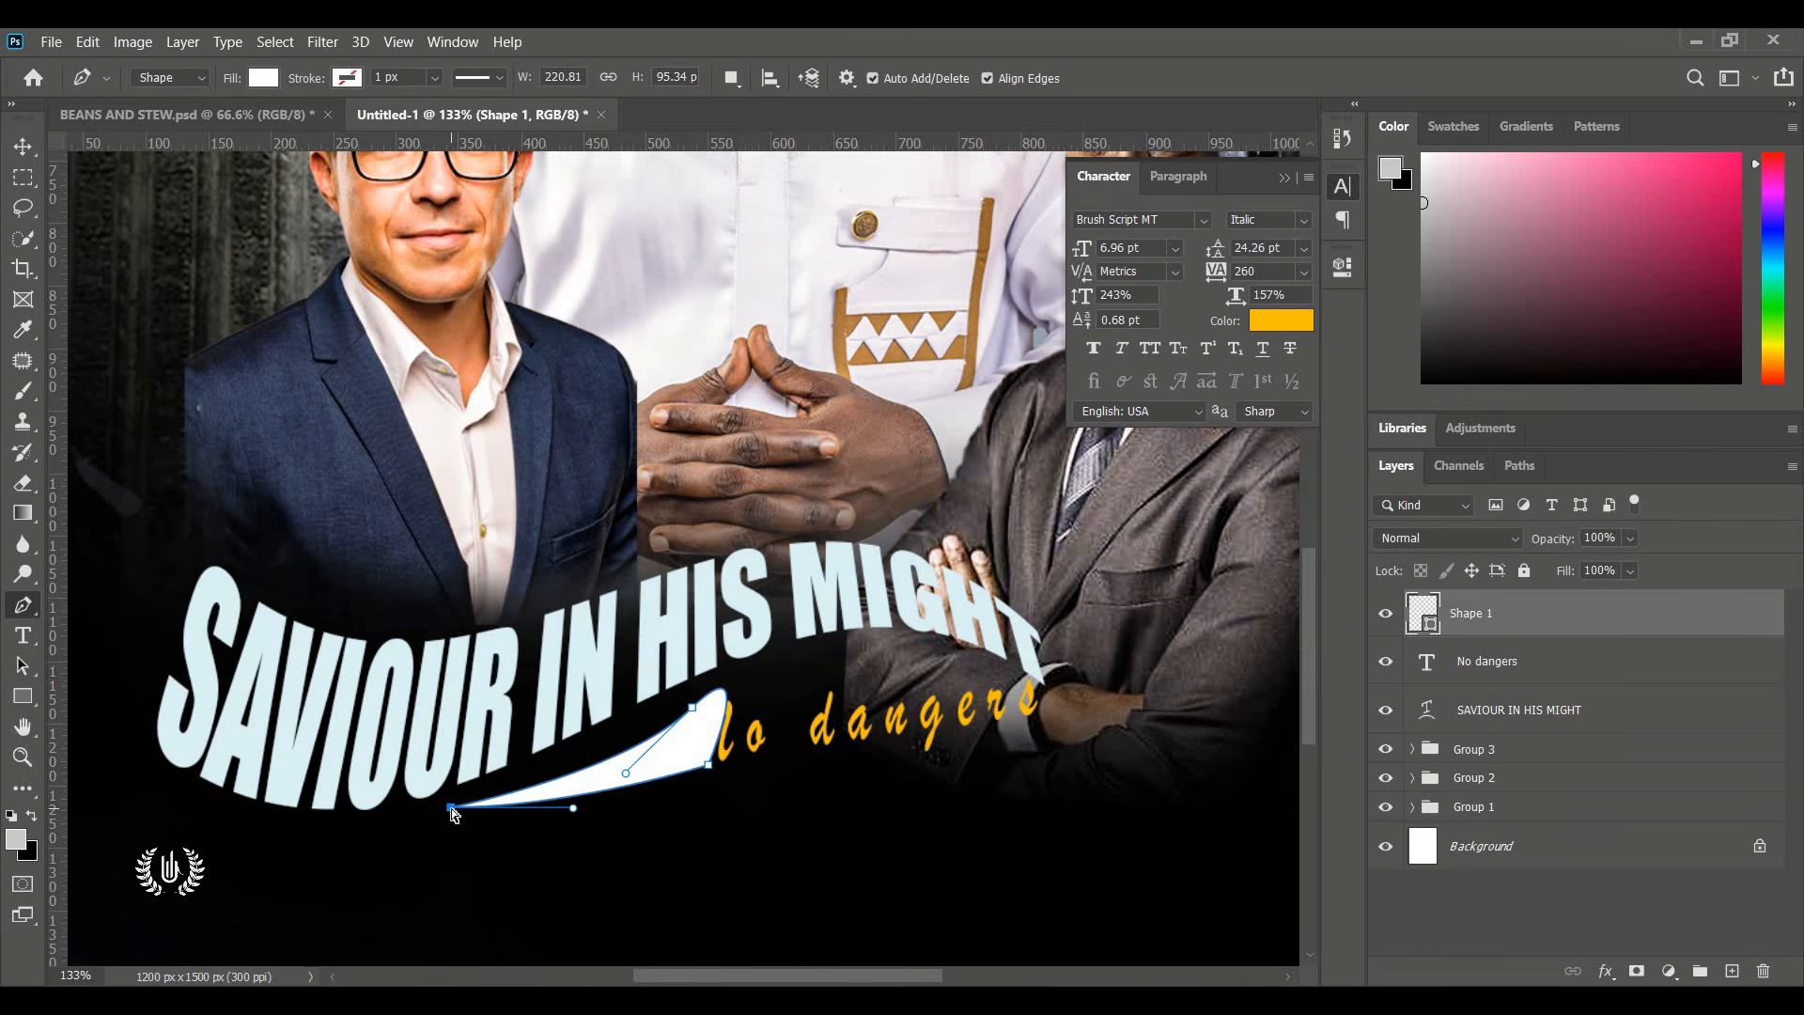
Place the swoosh layer beneath the "No dangers" text layer and nudge the text slightly up and left.
click(23, 146)
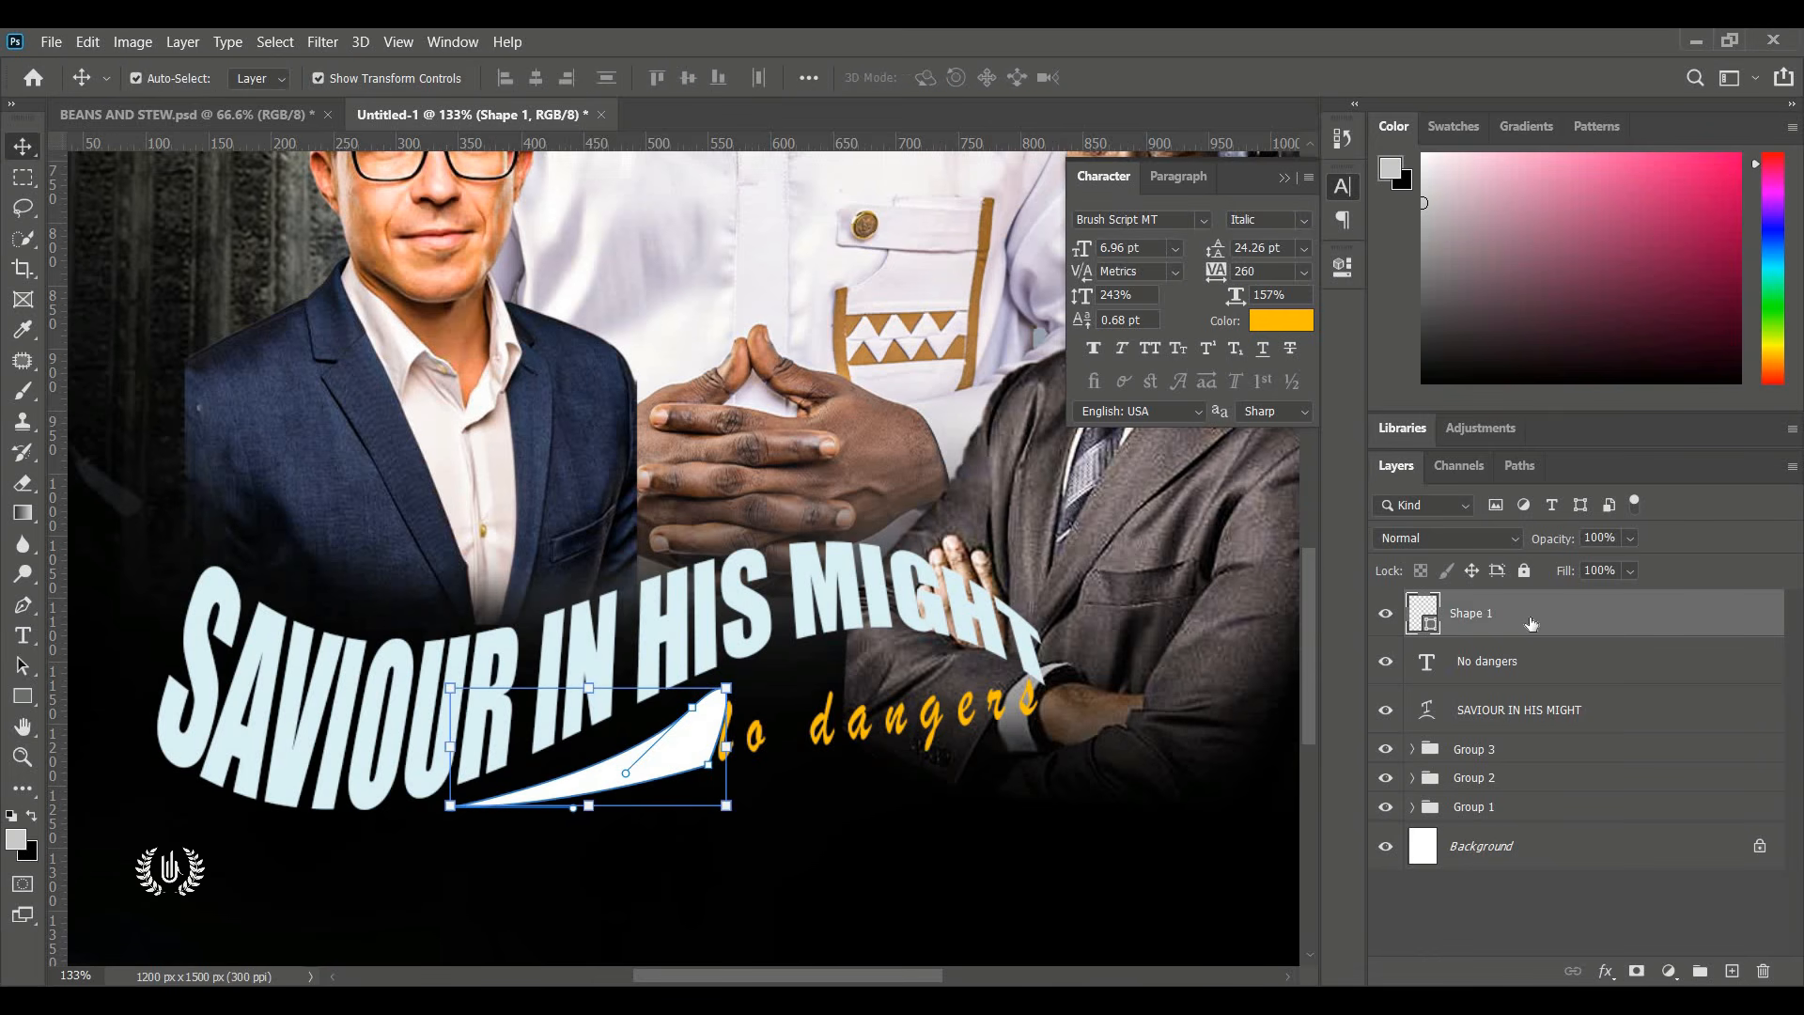
drag(1570, 624, 1570, 683)
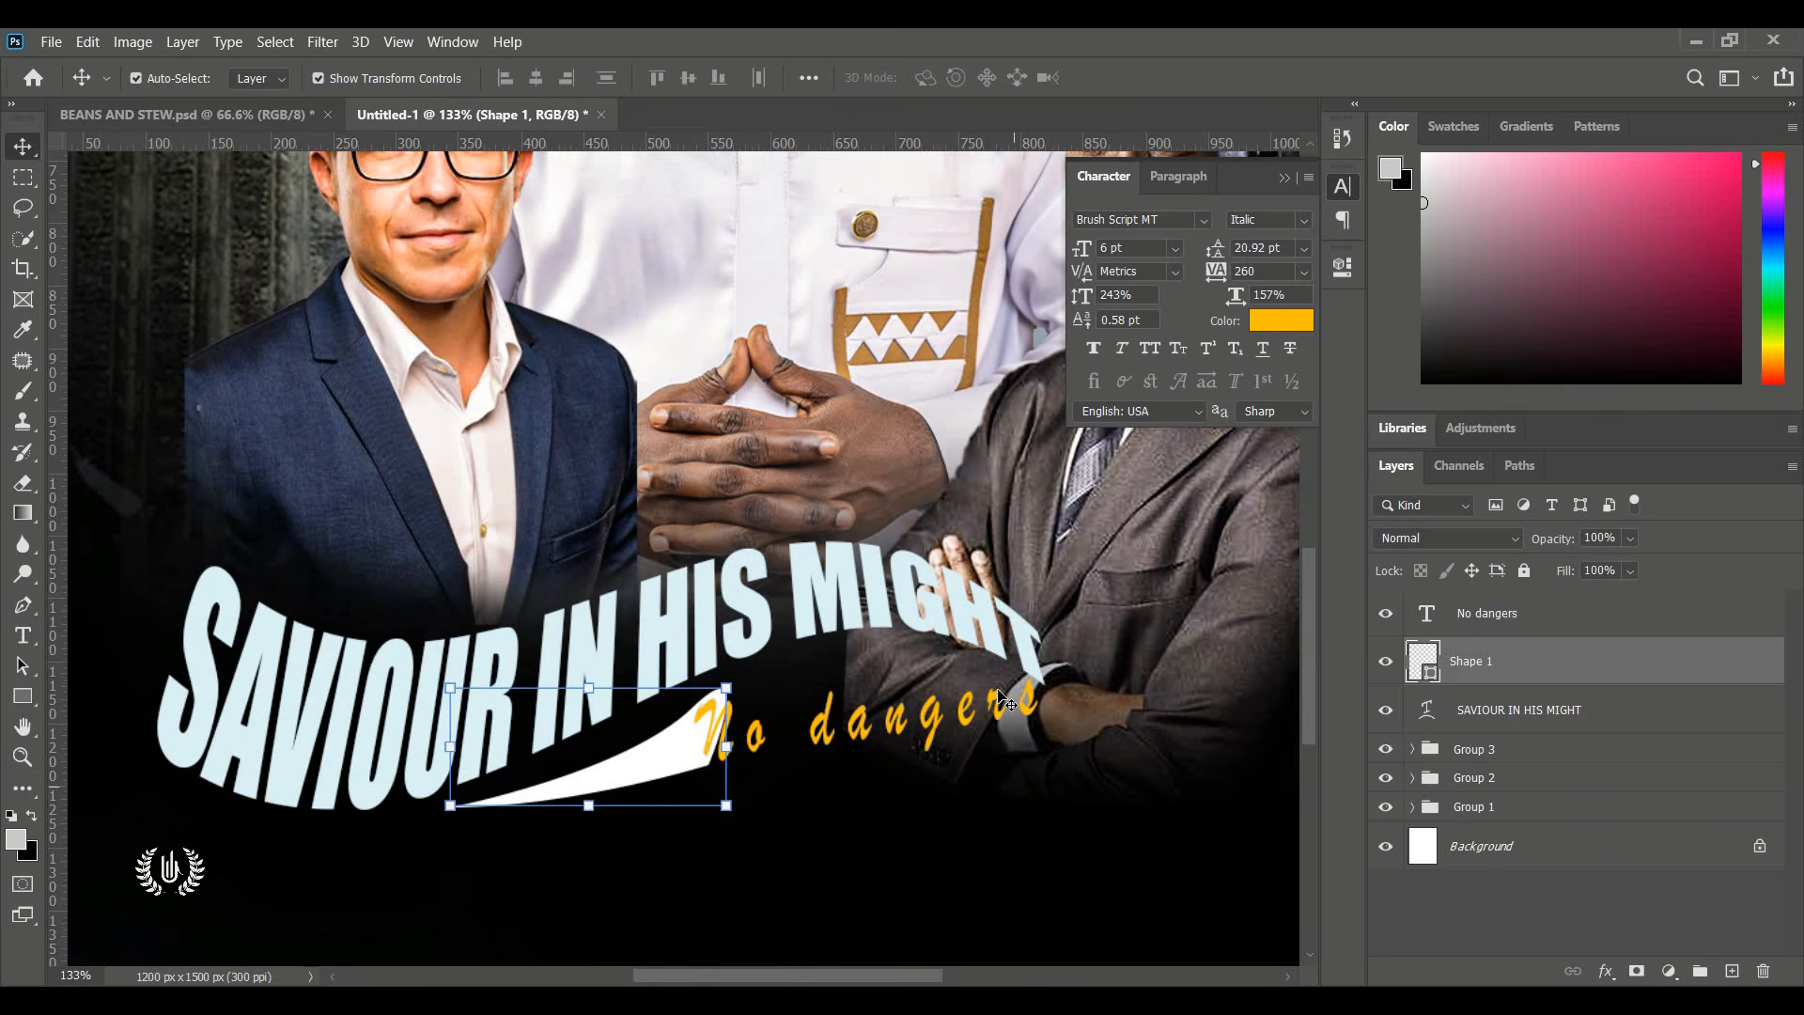
drag(1004, 700, 999, 694)
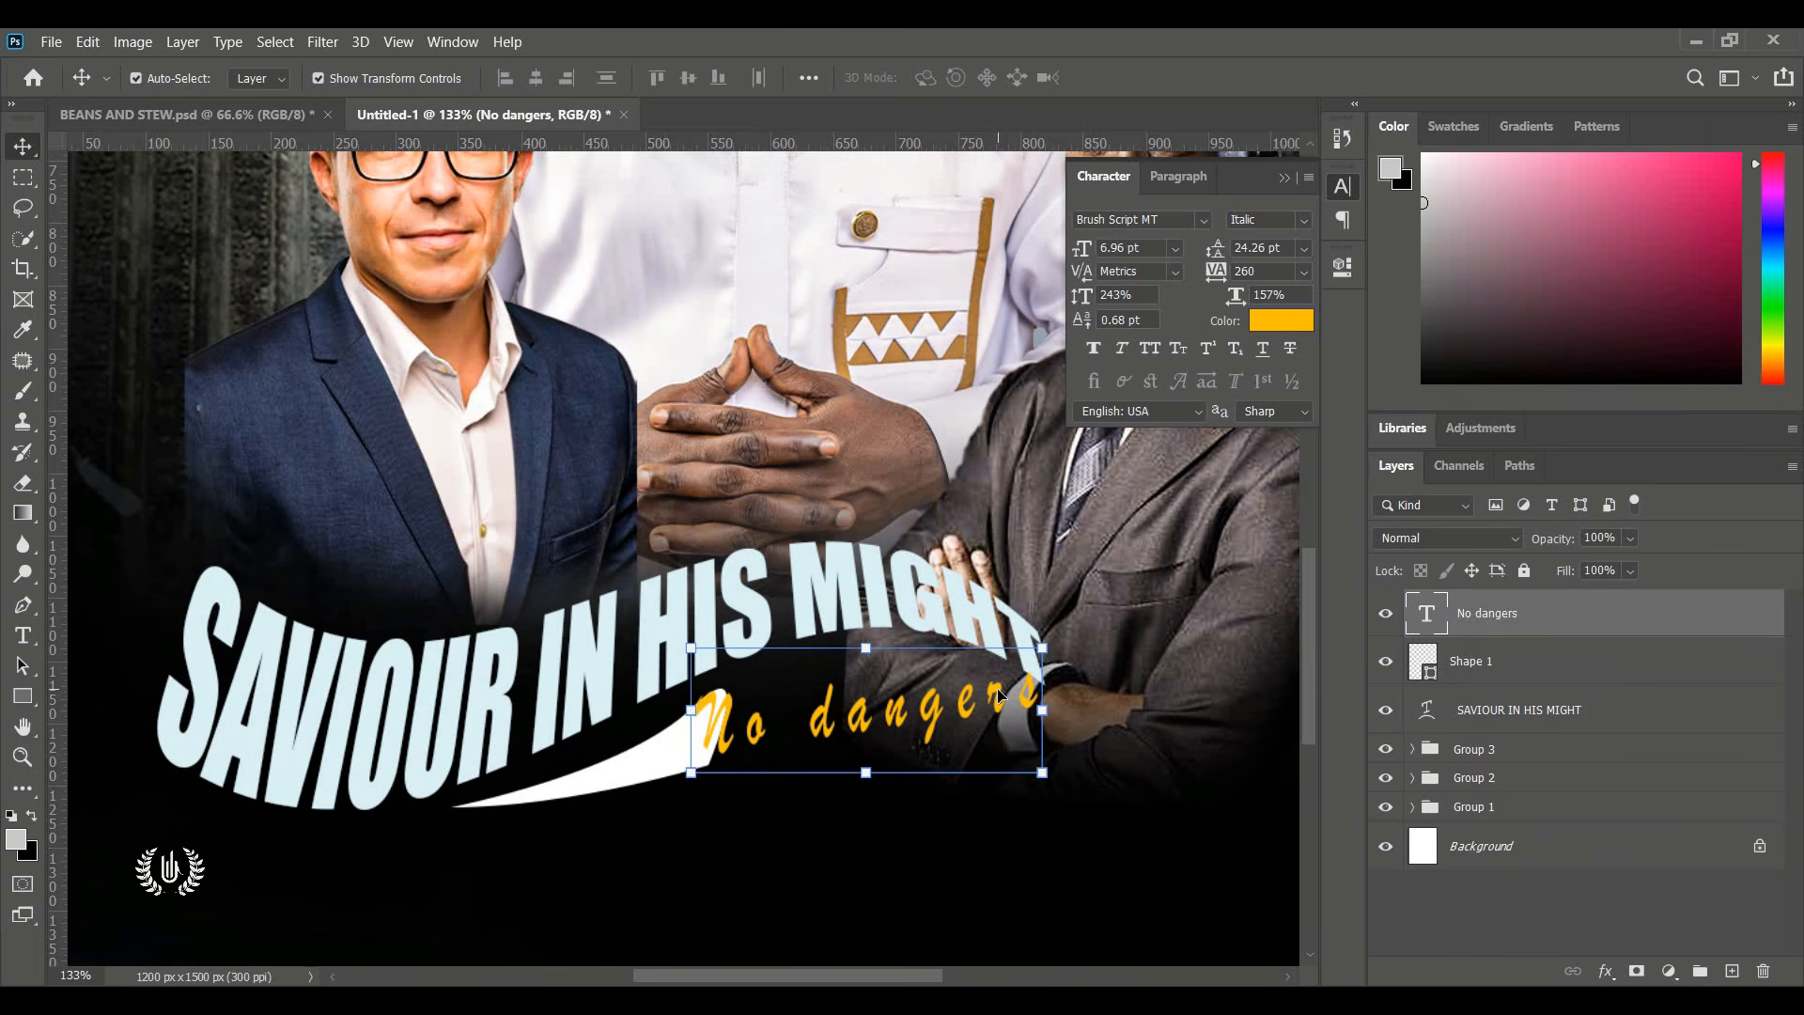
Mask out the end of the swoosh that overlaps the "N" using an inverted lasso selection.
click(642, 780)
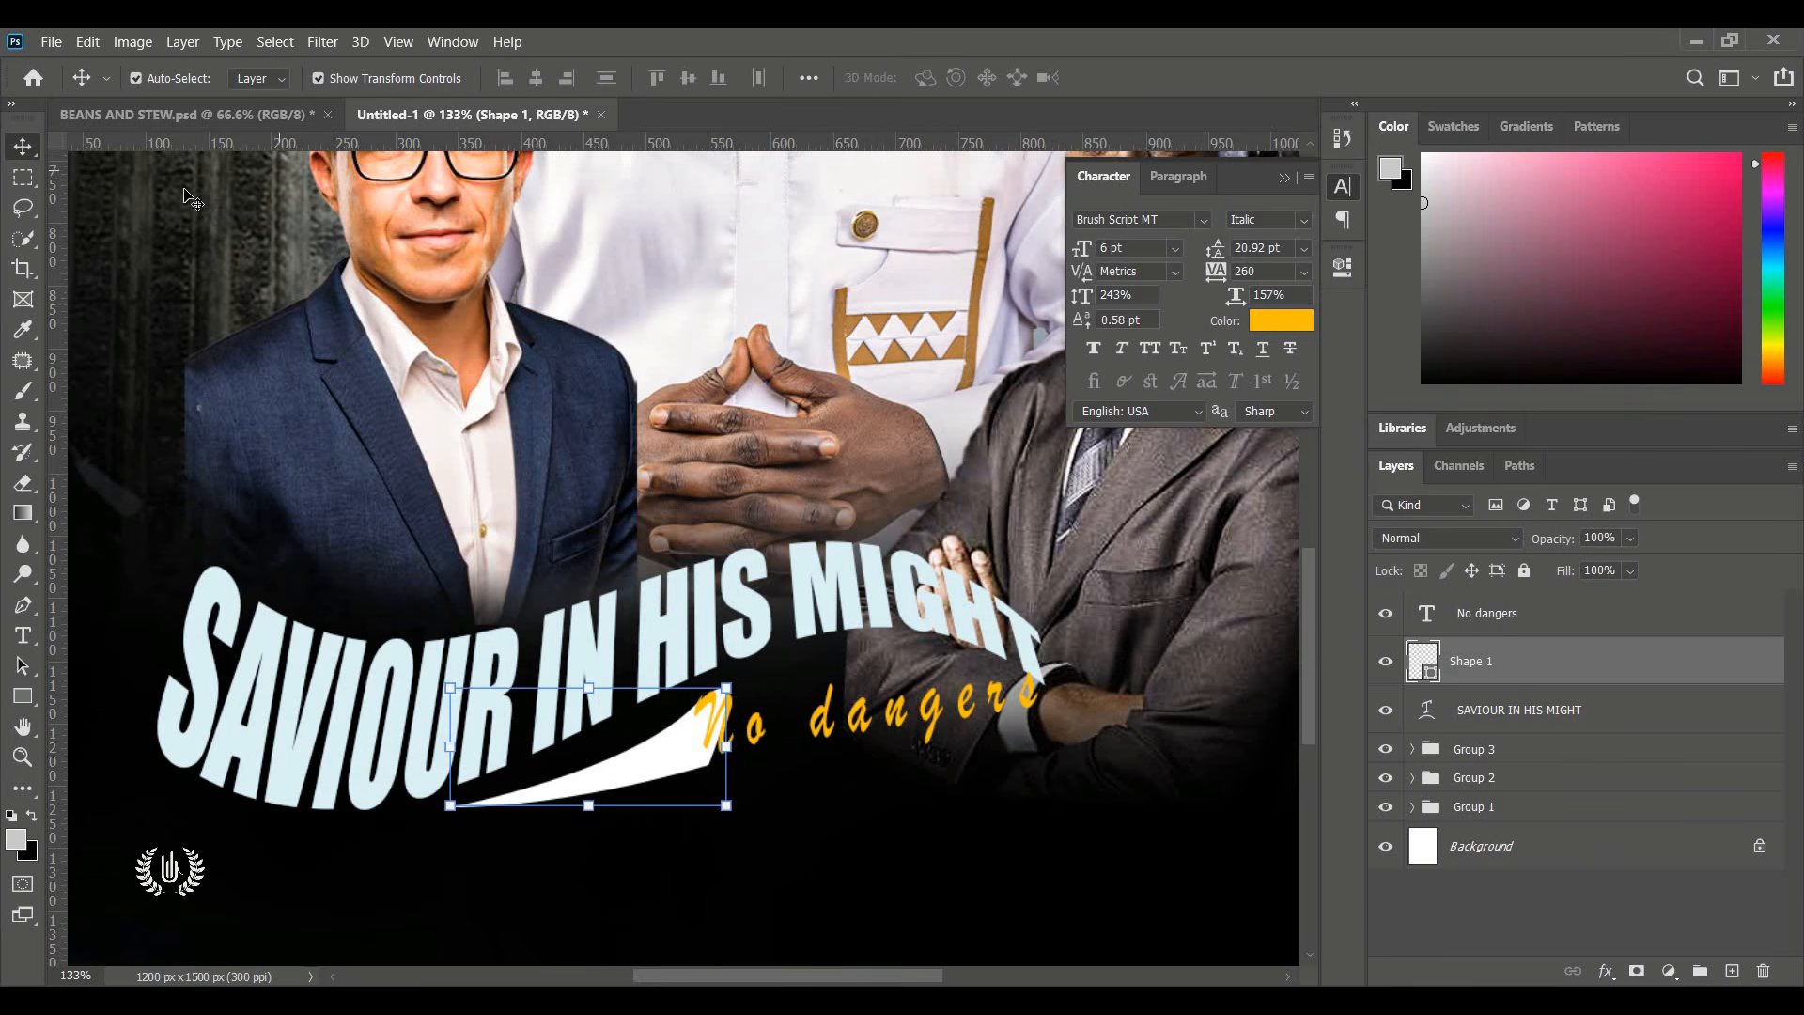
click(22, 177)
key(l)
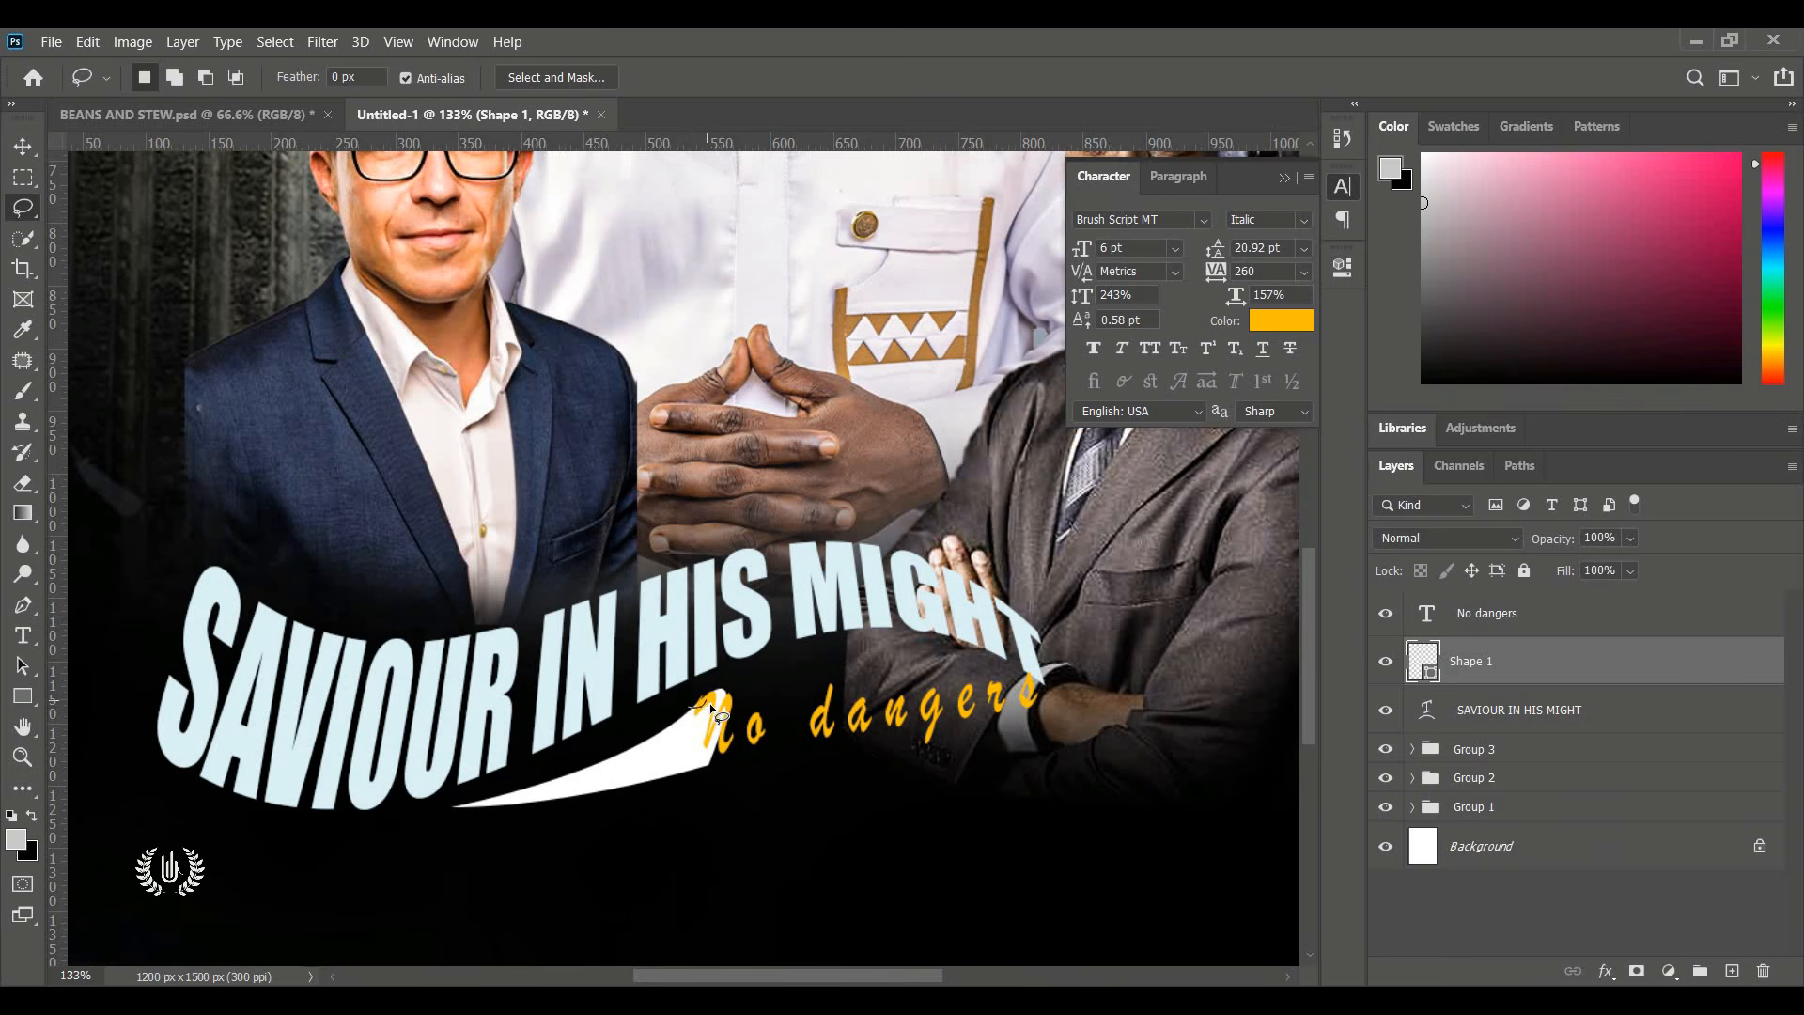
drag(711, 709, 710, 742)
mouse_move(722, 787)
mouse_down()
mouse_move(786, 743)
mouse_move(779, 664)
mouse_move(695, 696)
mouse_up()
click(275, 42)
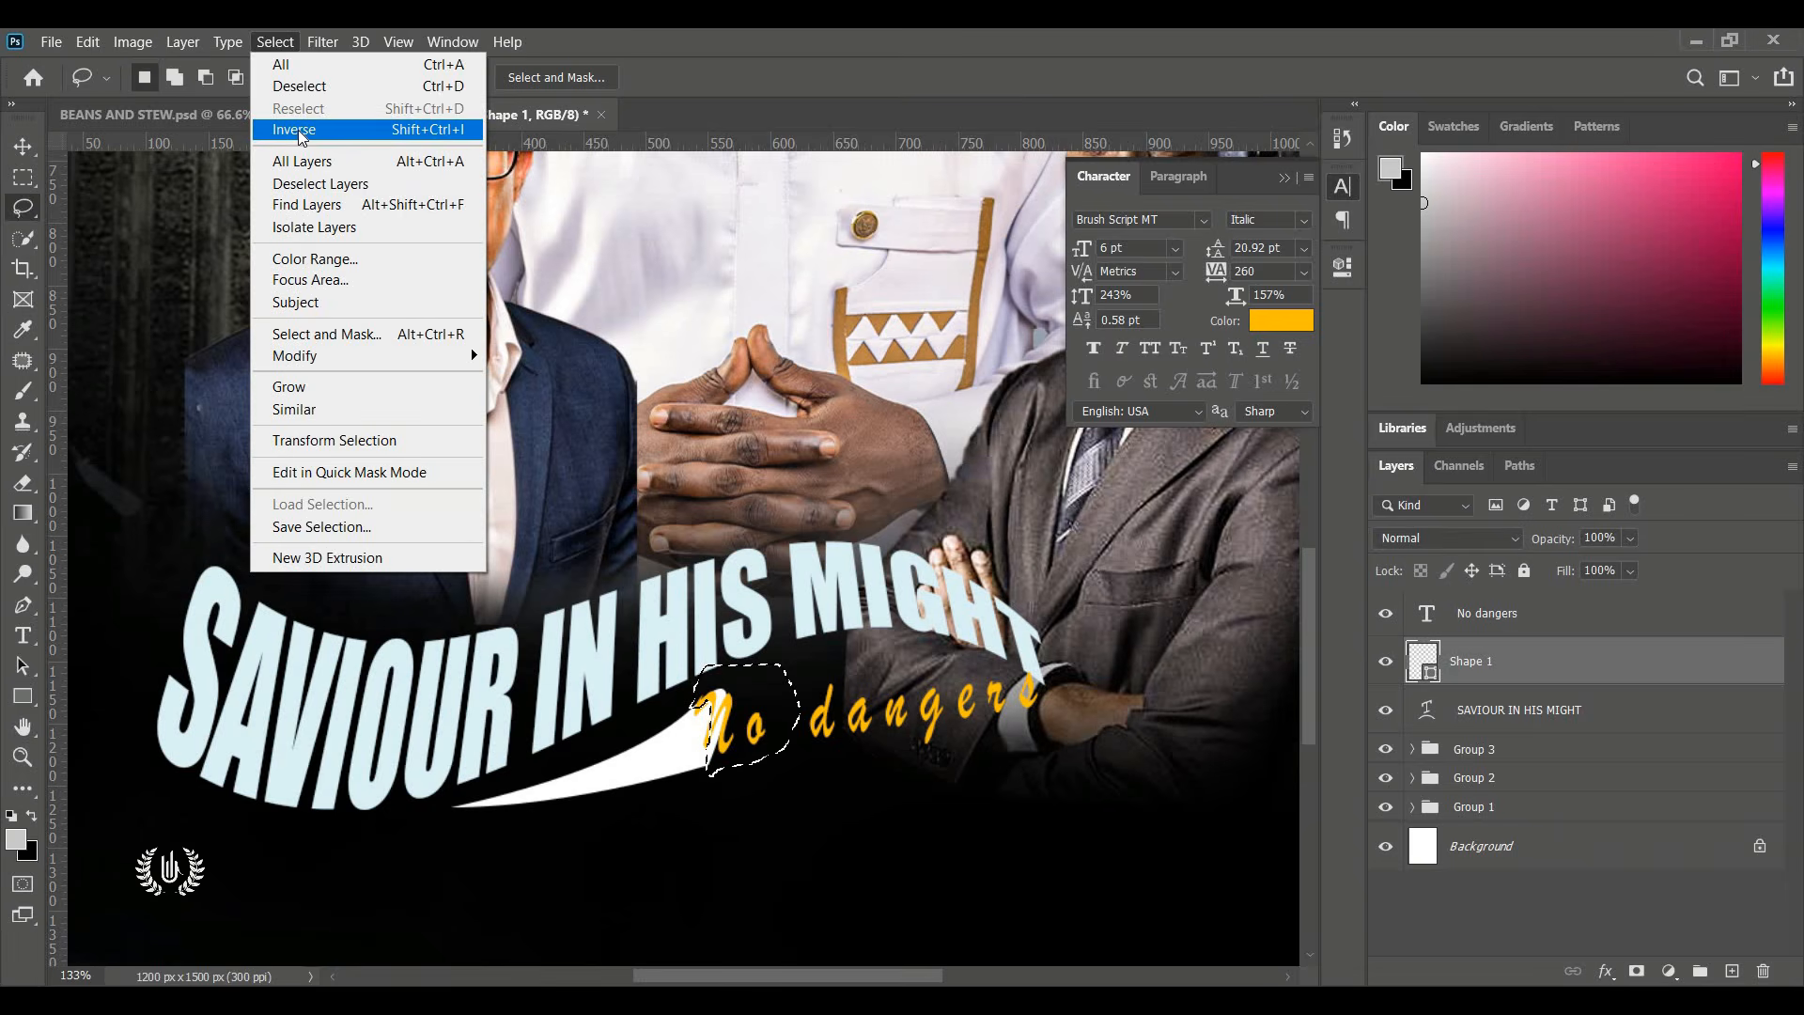
click(299, 132)
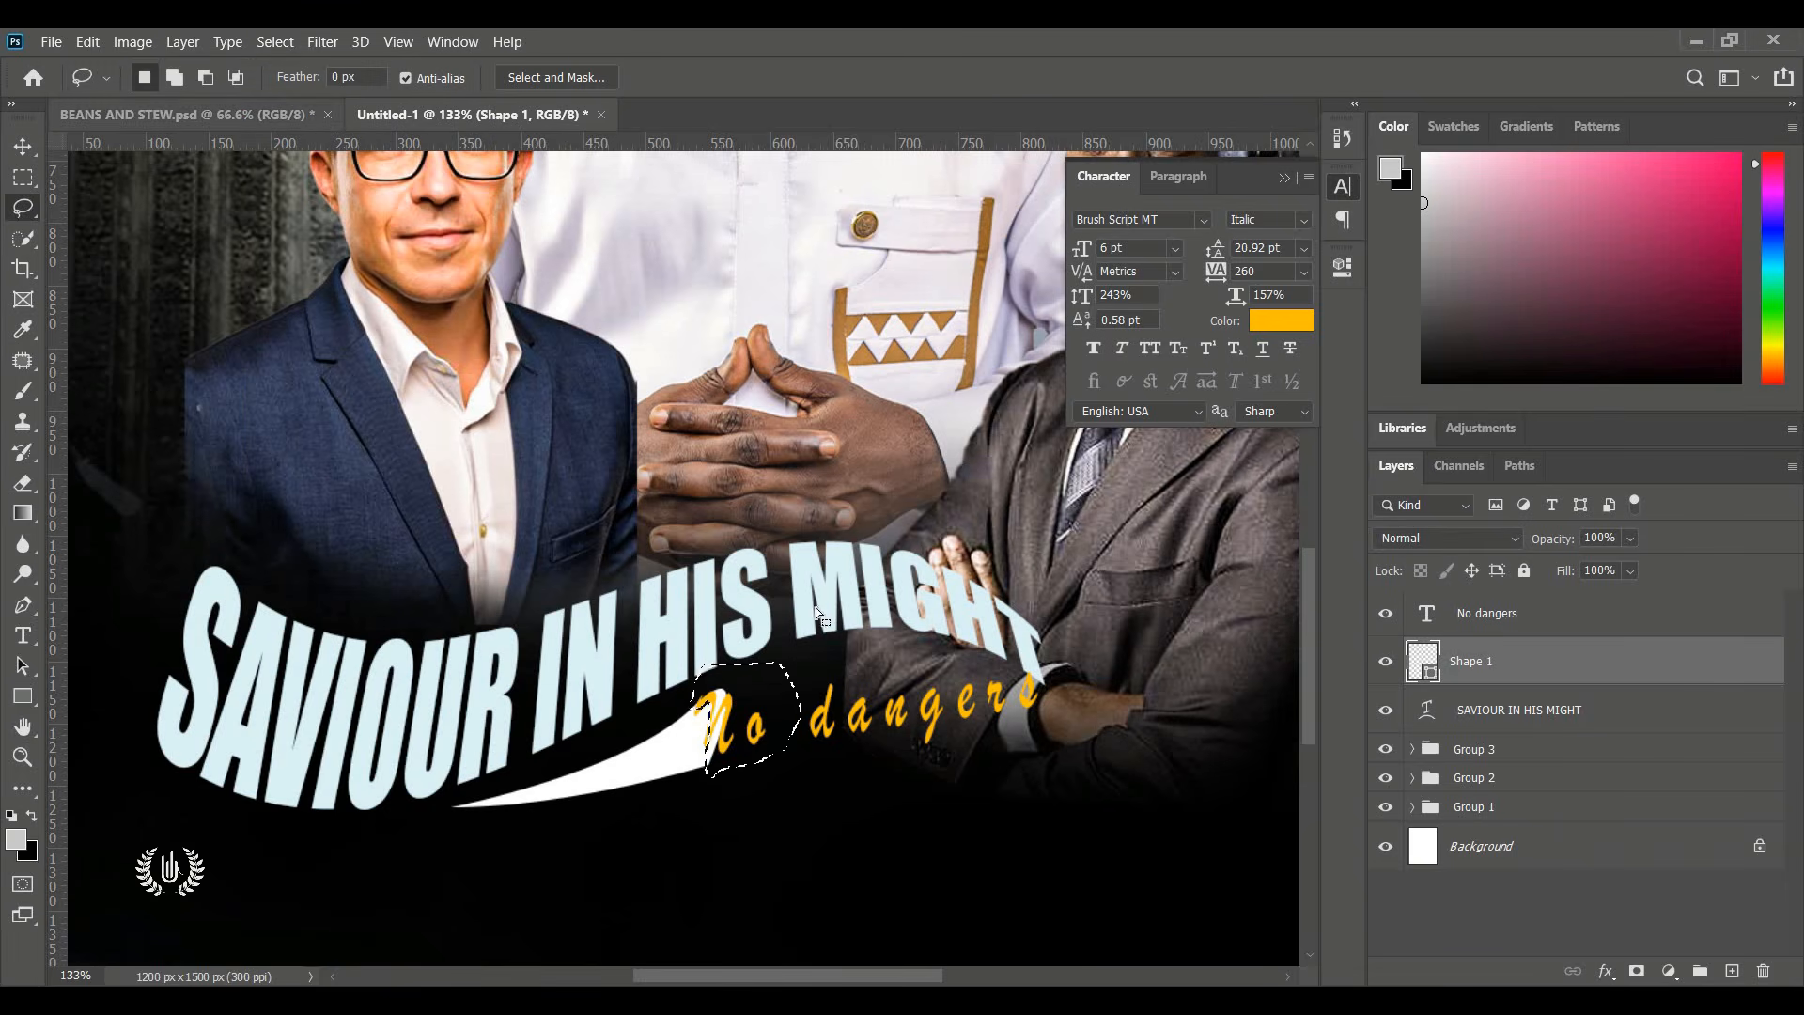
click(1638, 972)
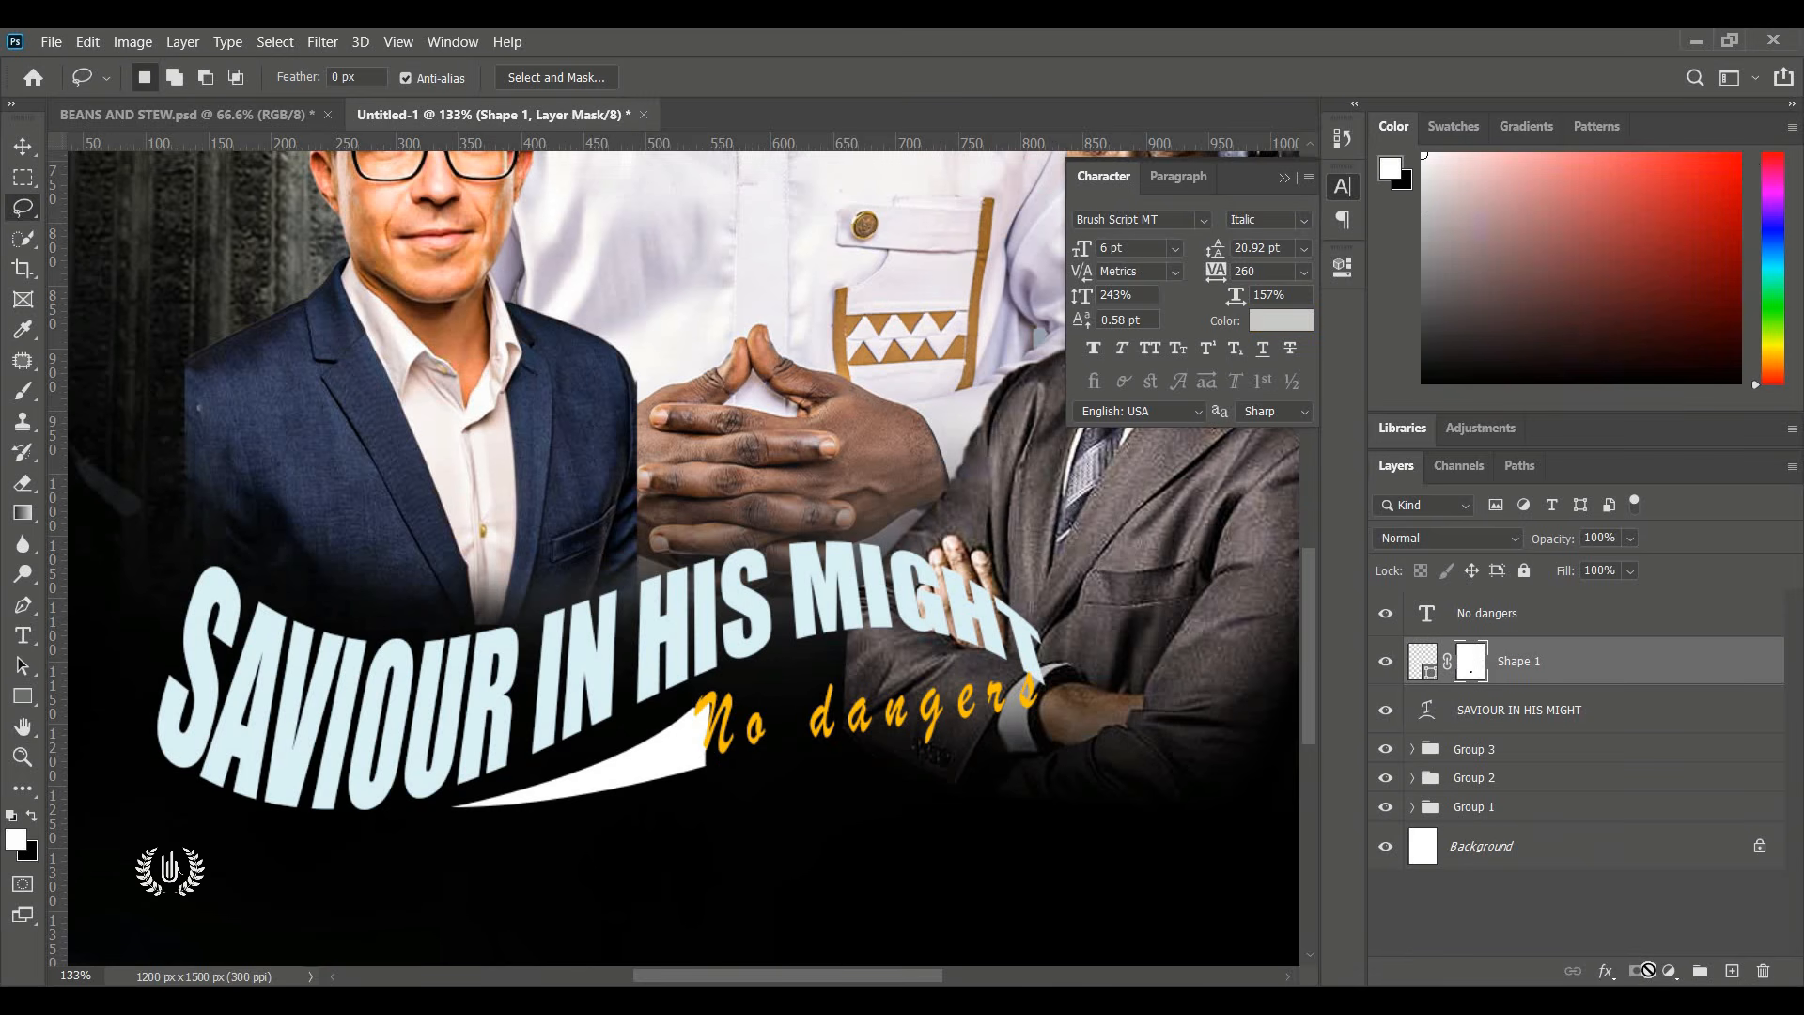
Fill the swoosh shape with dark gold, #b48801.
click(23, 146)
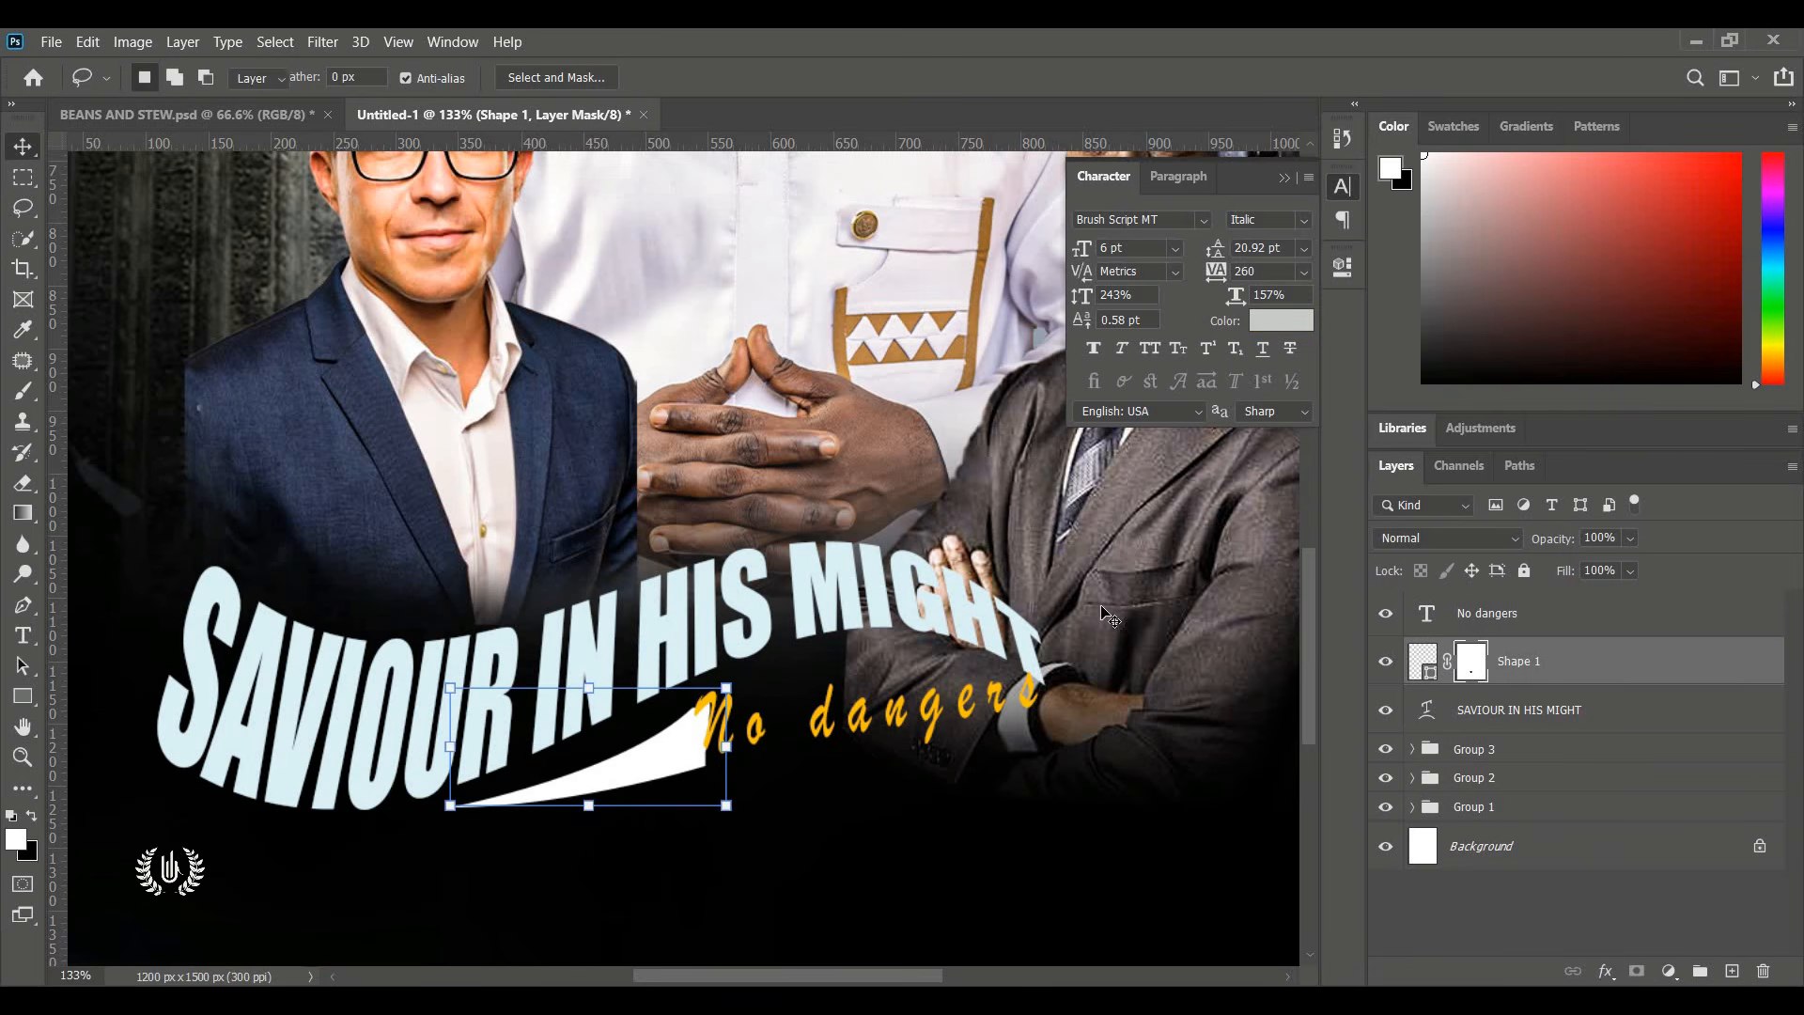
double_click(1430, 675)
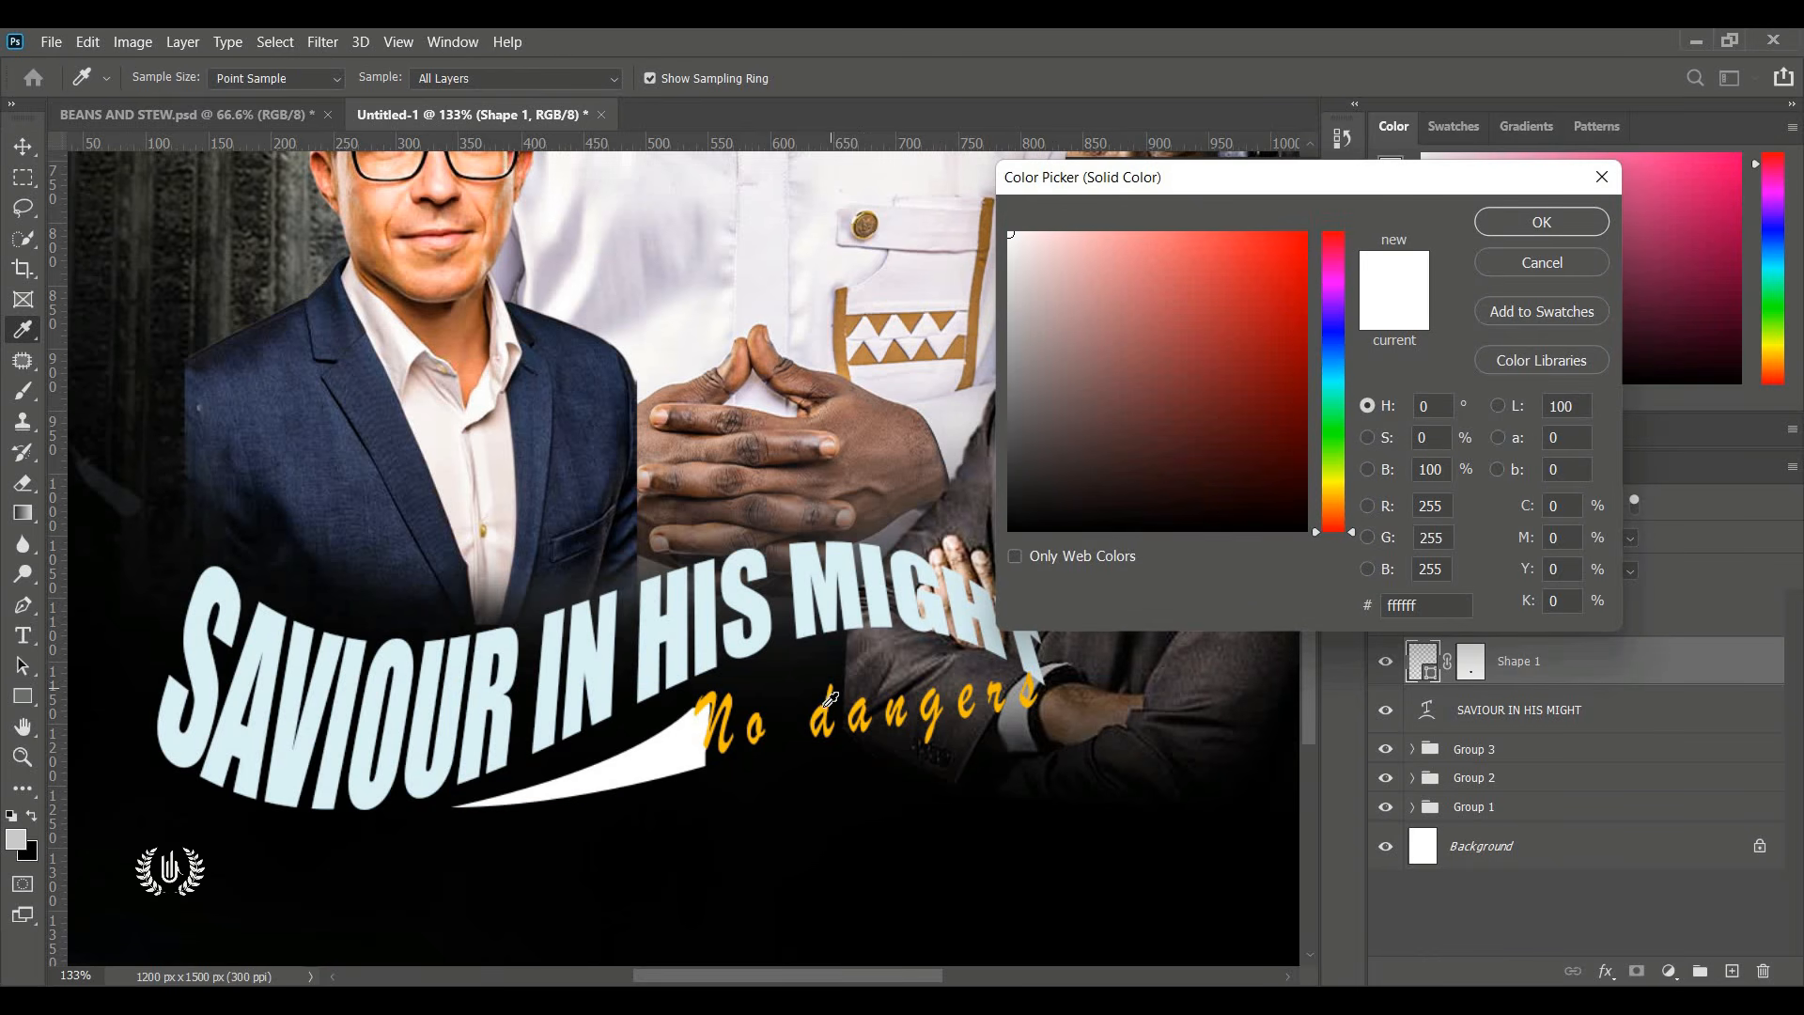
click(828, 703)
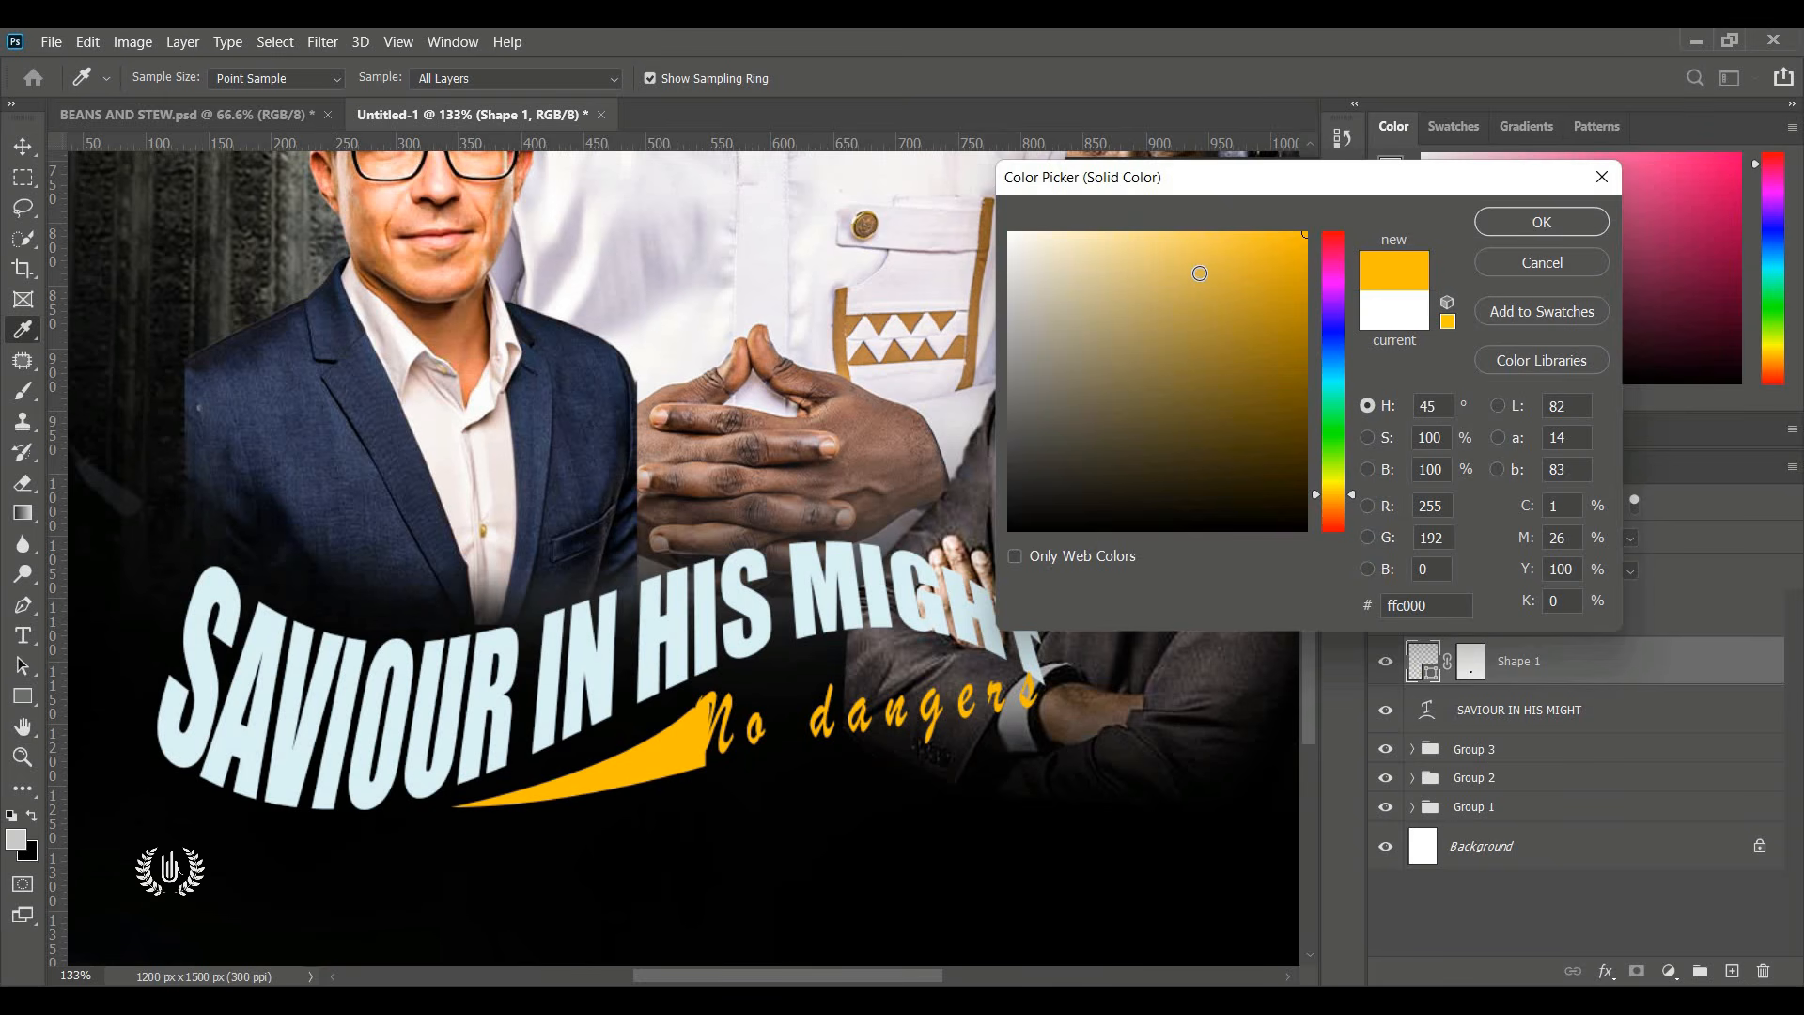
drag(1216, 254, 1244, 231)
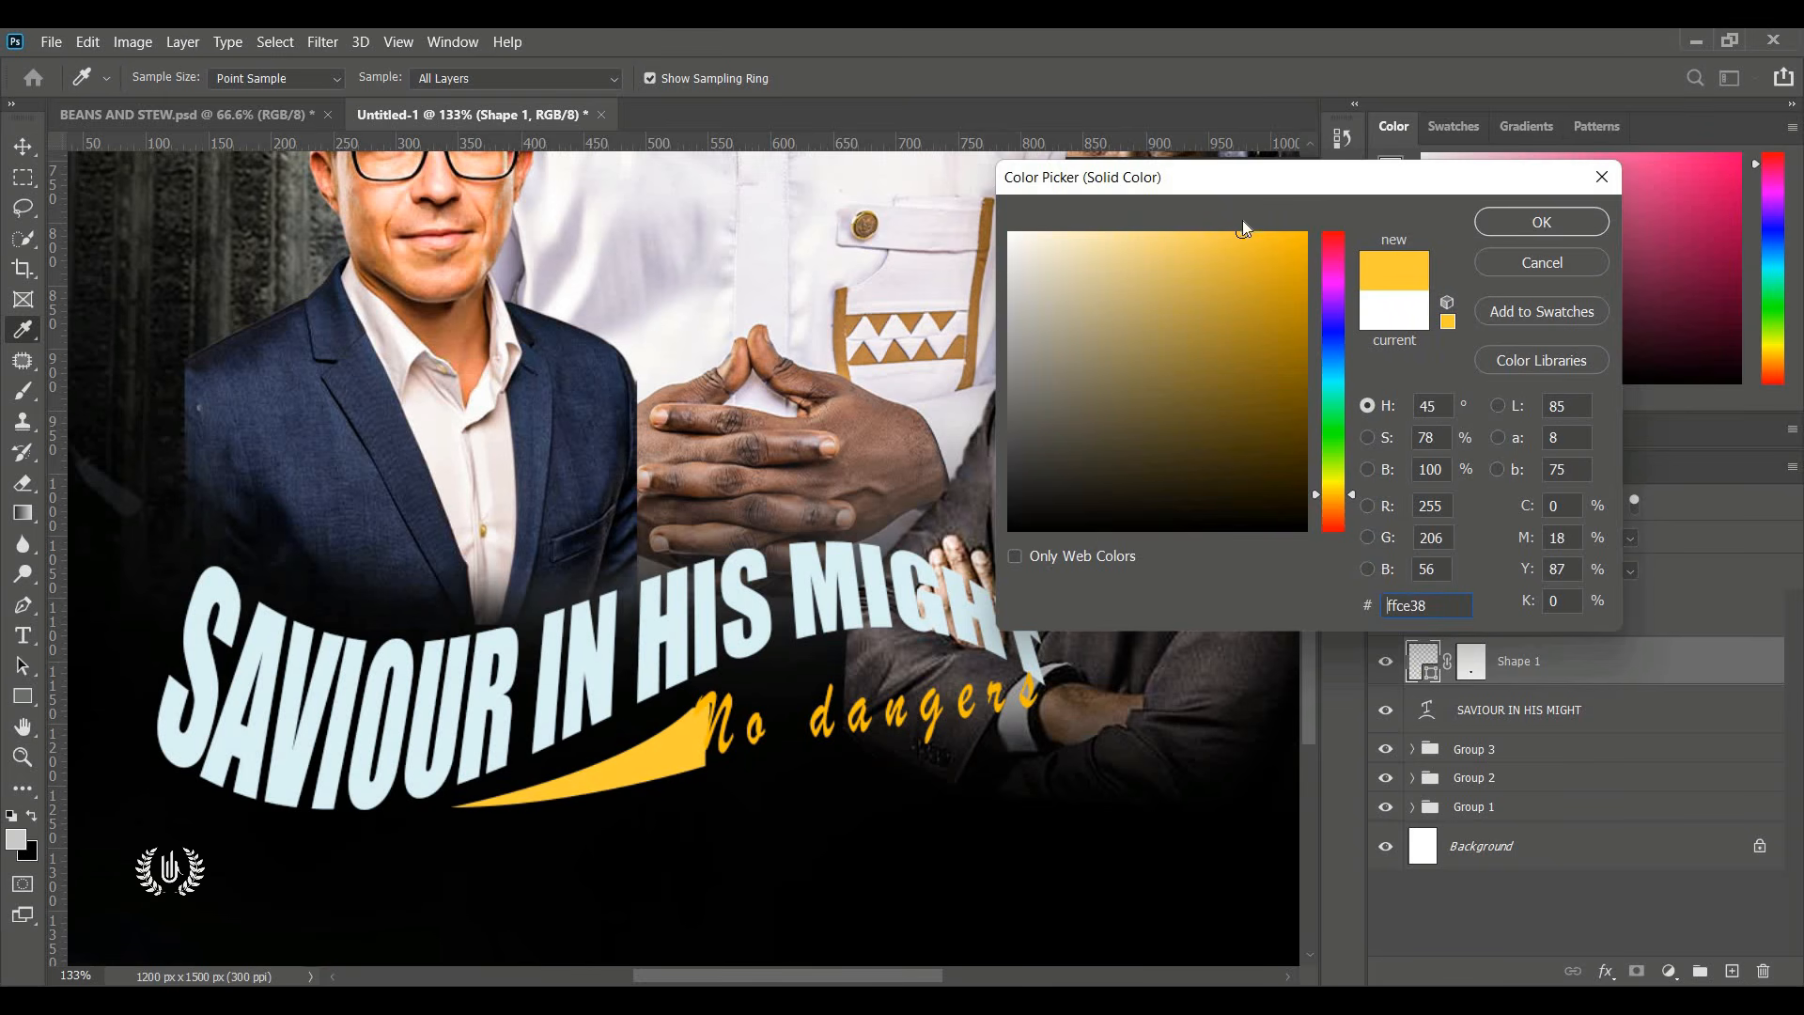
click(1146, 232)
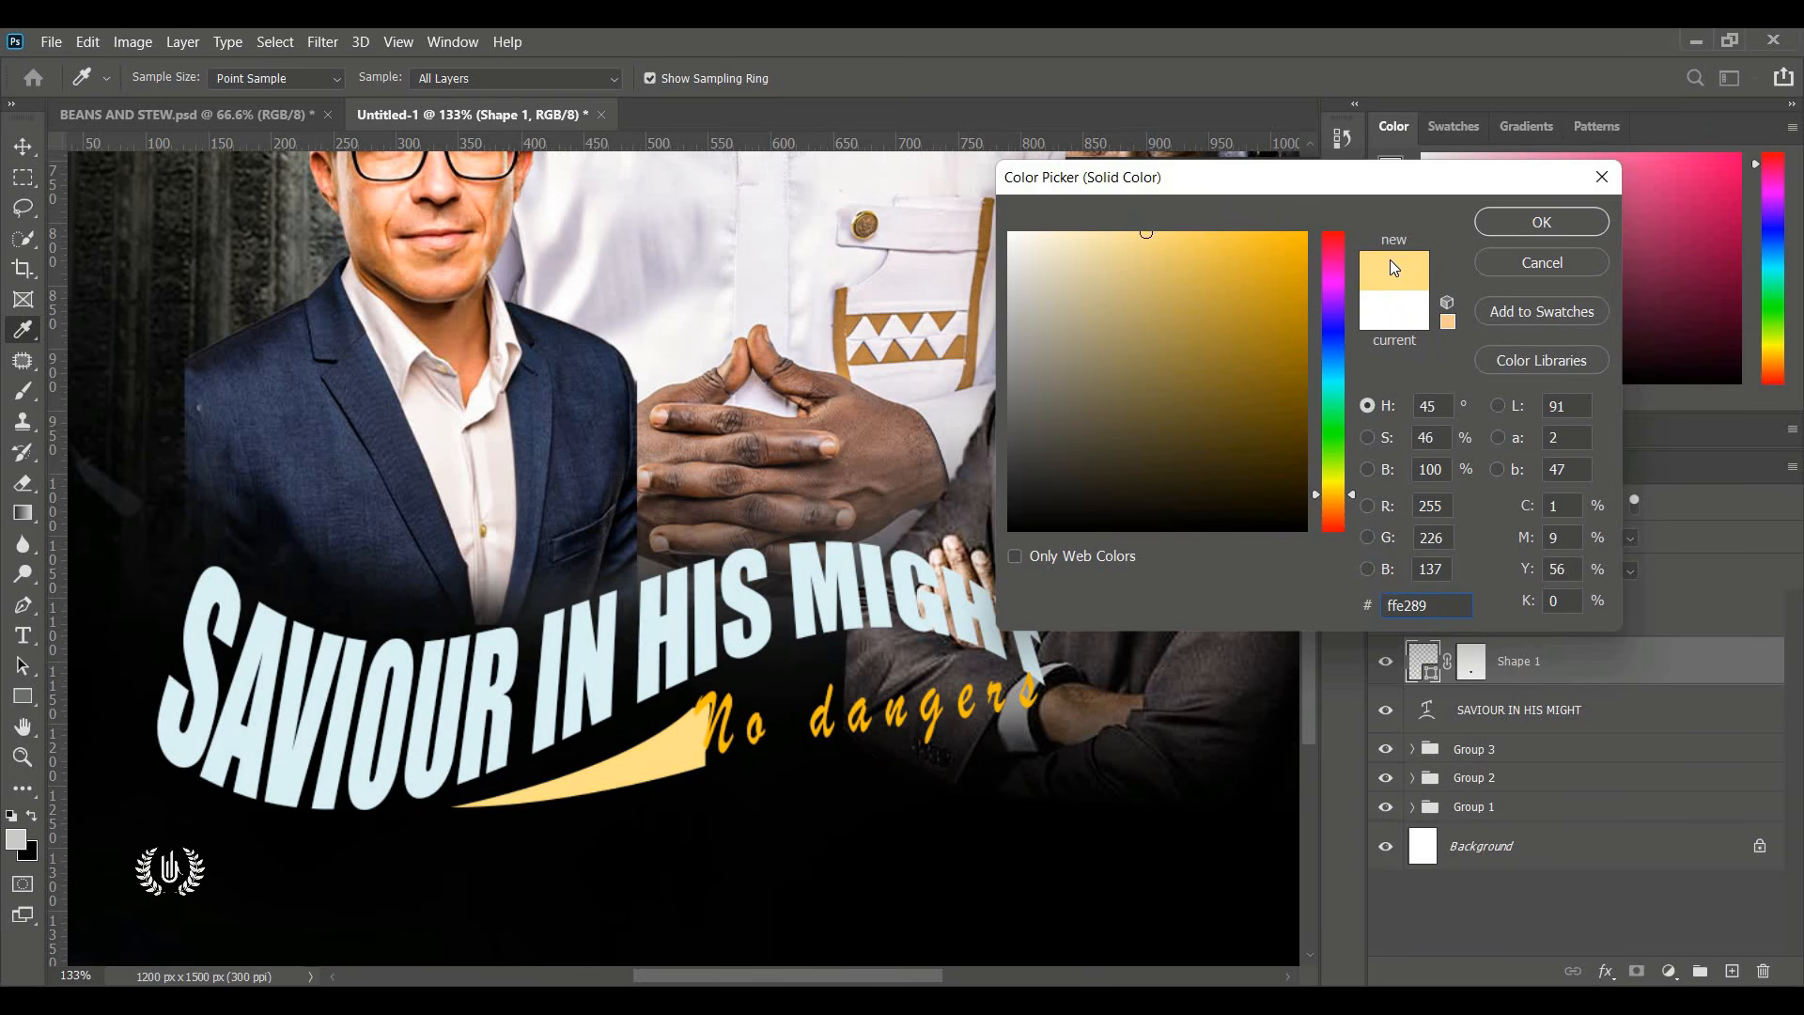
click(1208, 328)
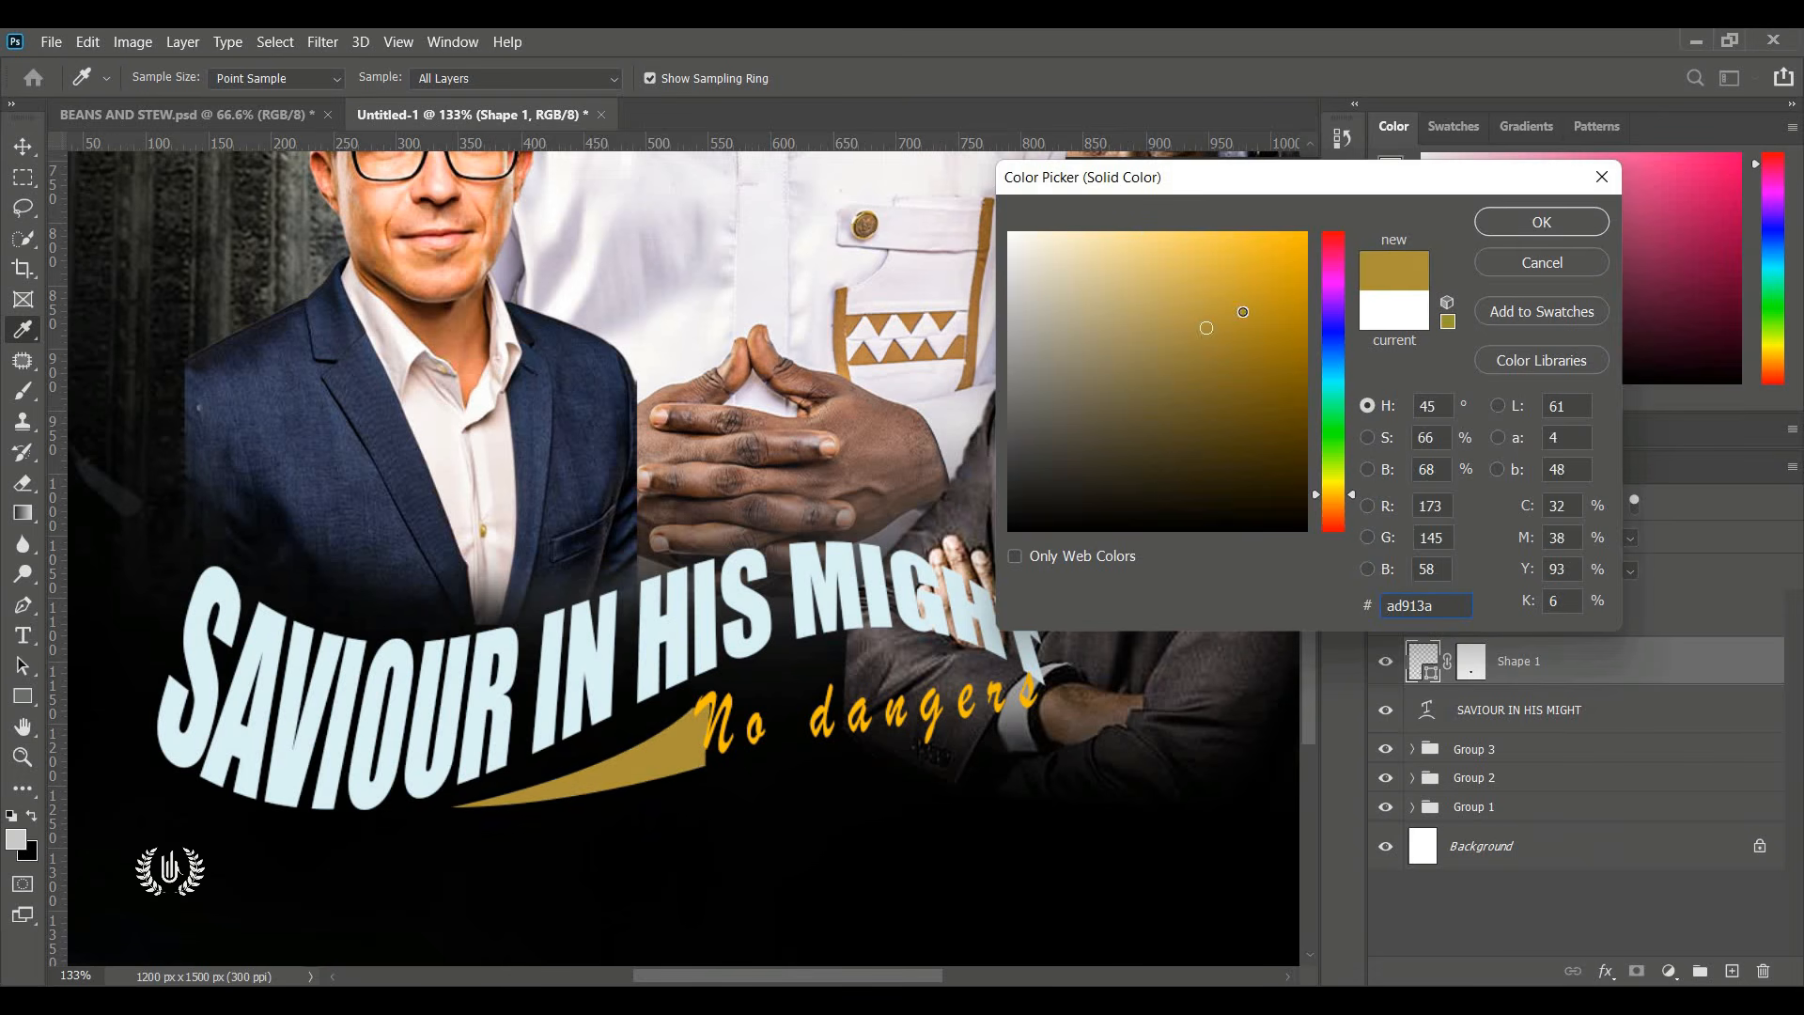
click(1304, 317)
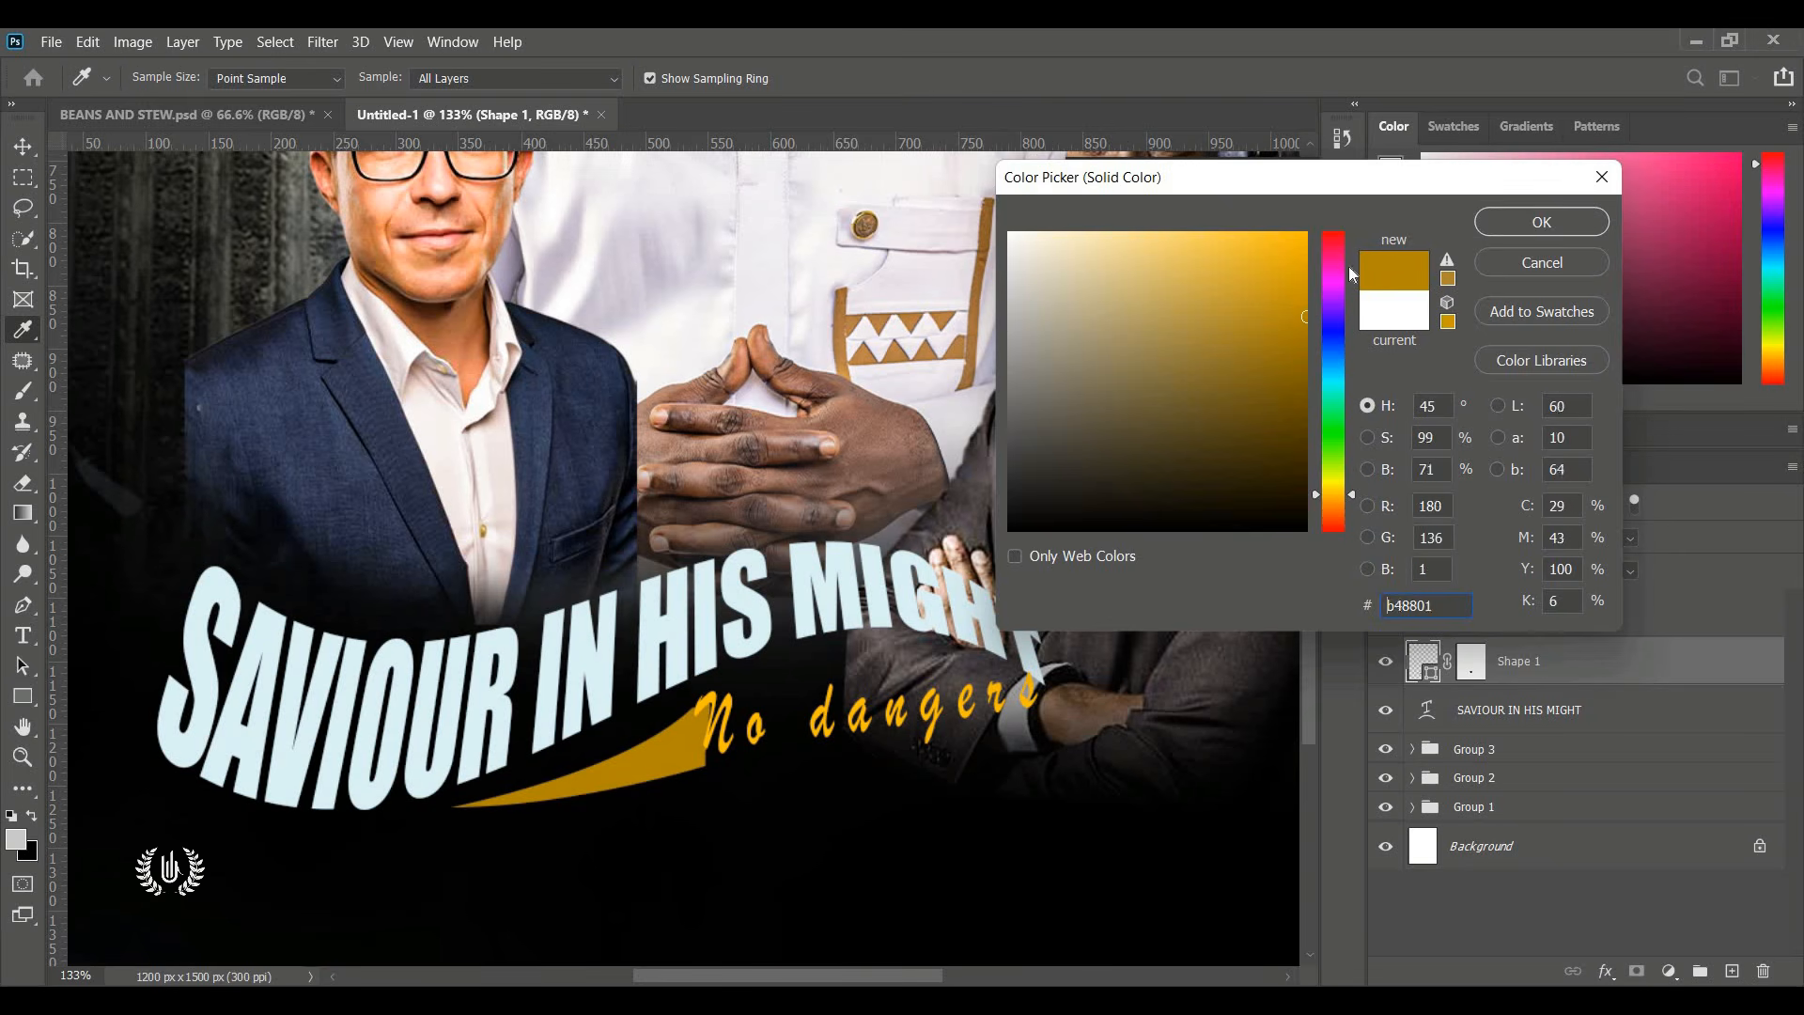
click(1499, 228)
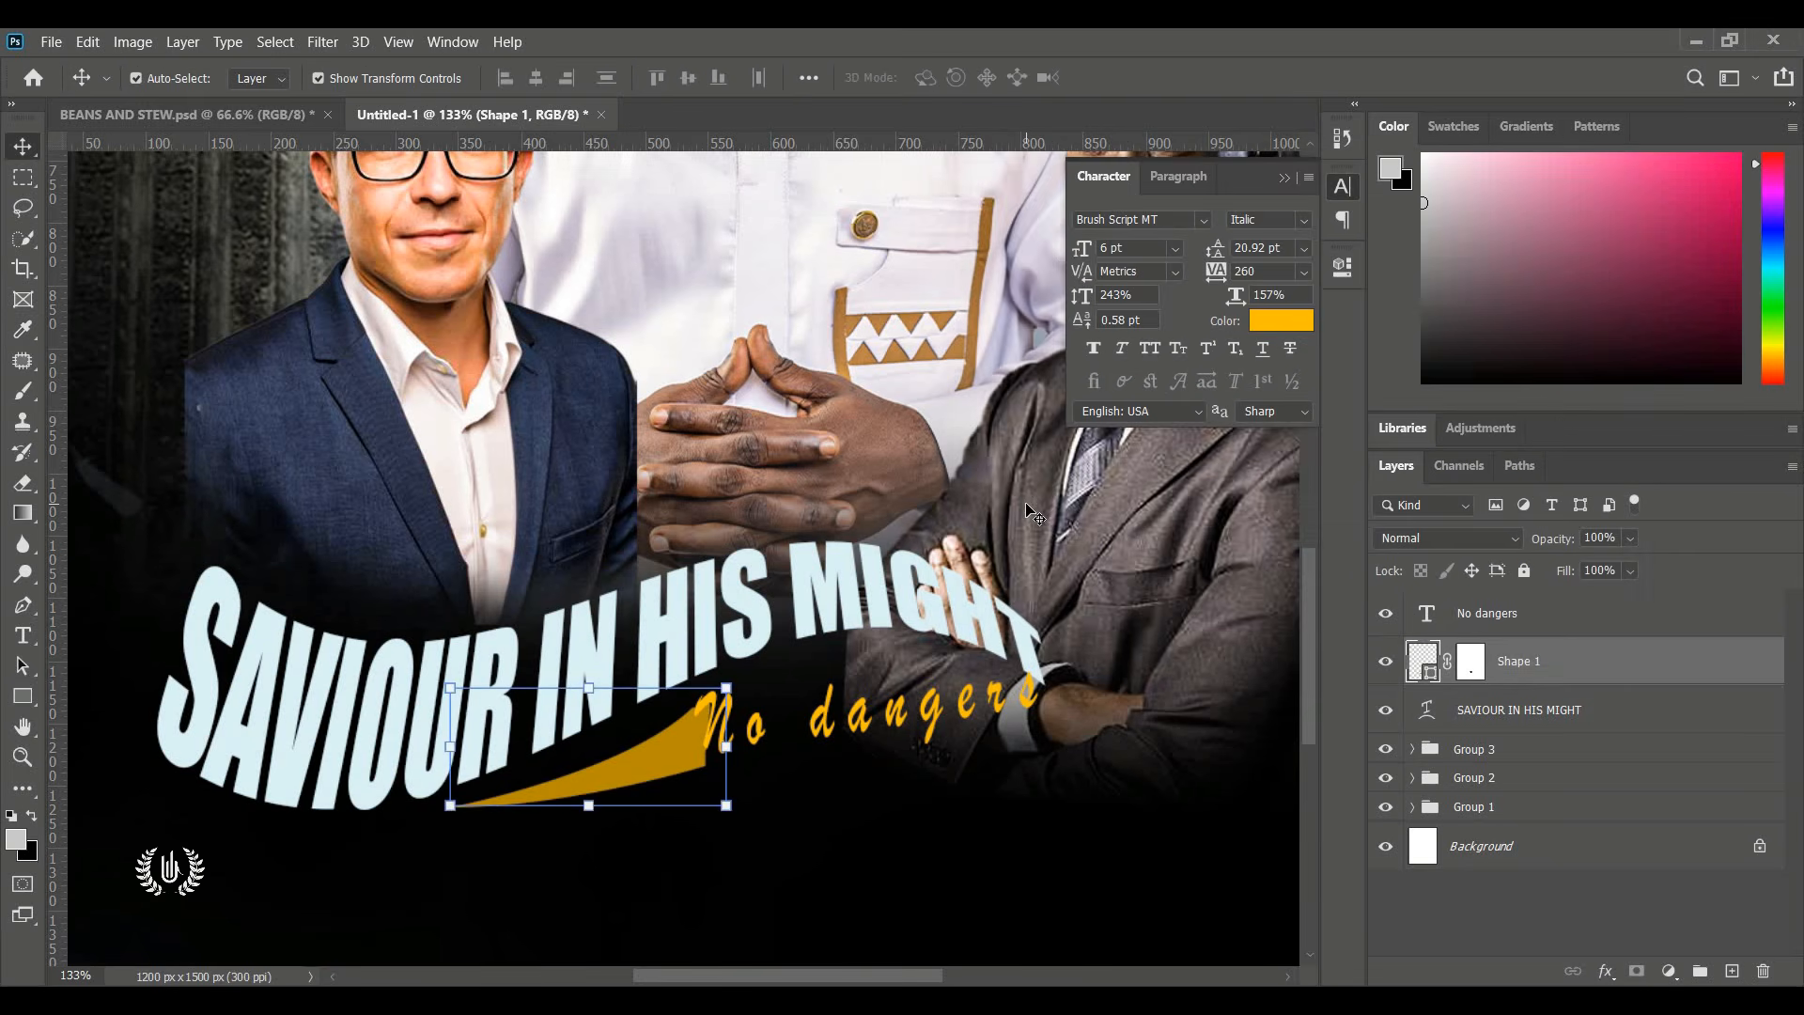
Draw a white rectangle about 871 x 94 px beneath the "SAVIOUR IN HIS MIGHT" title.
key(ctrl+0)
click(1031, 757)
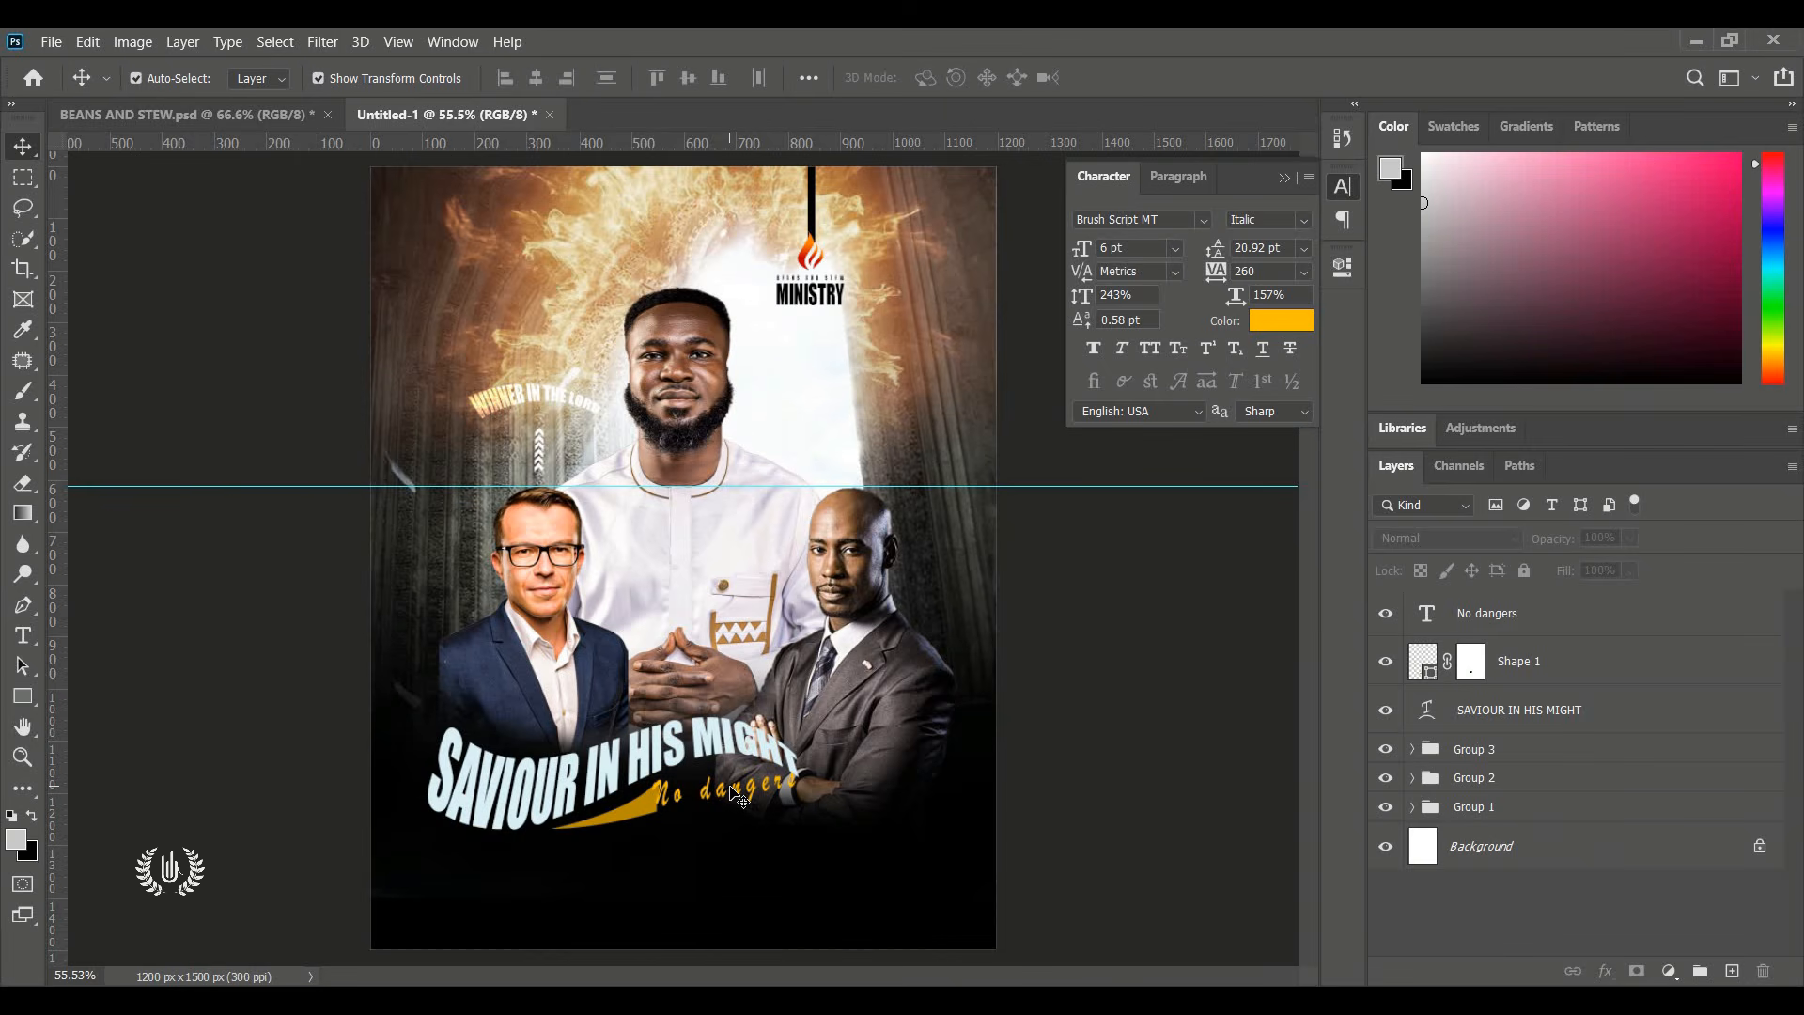
click(23, 696)
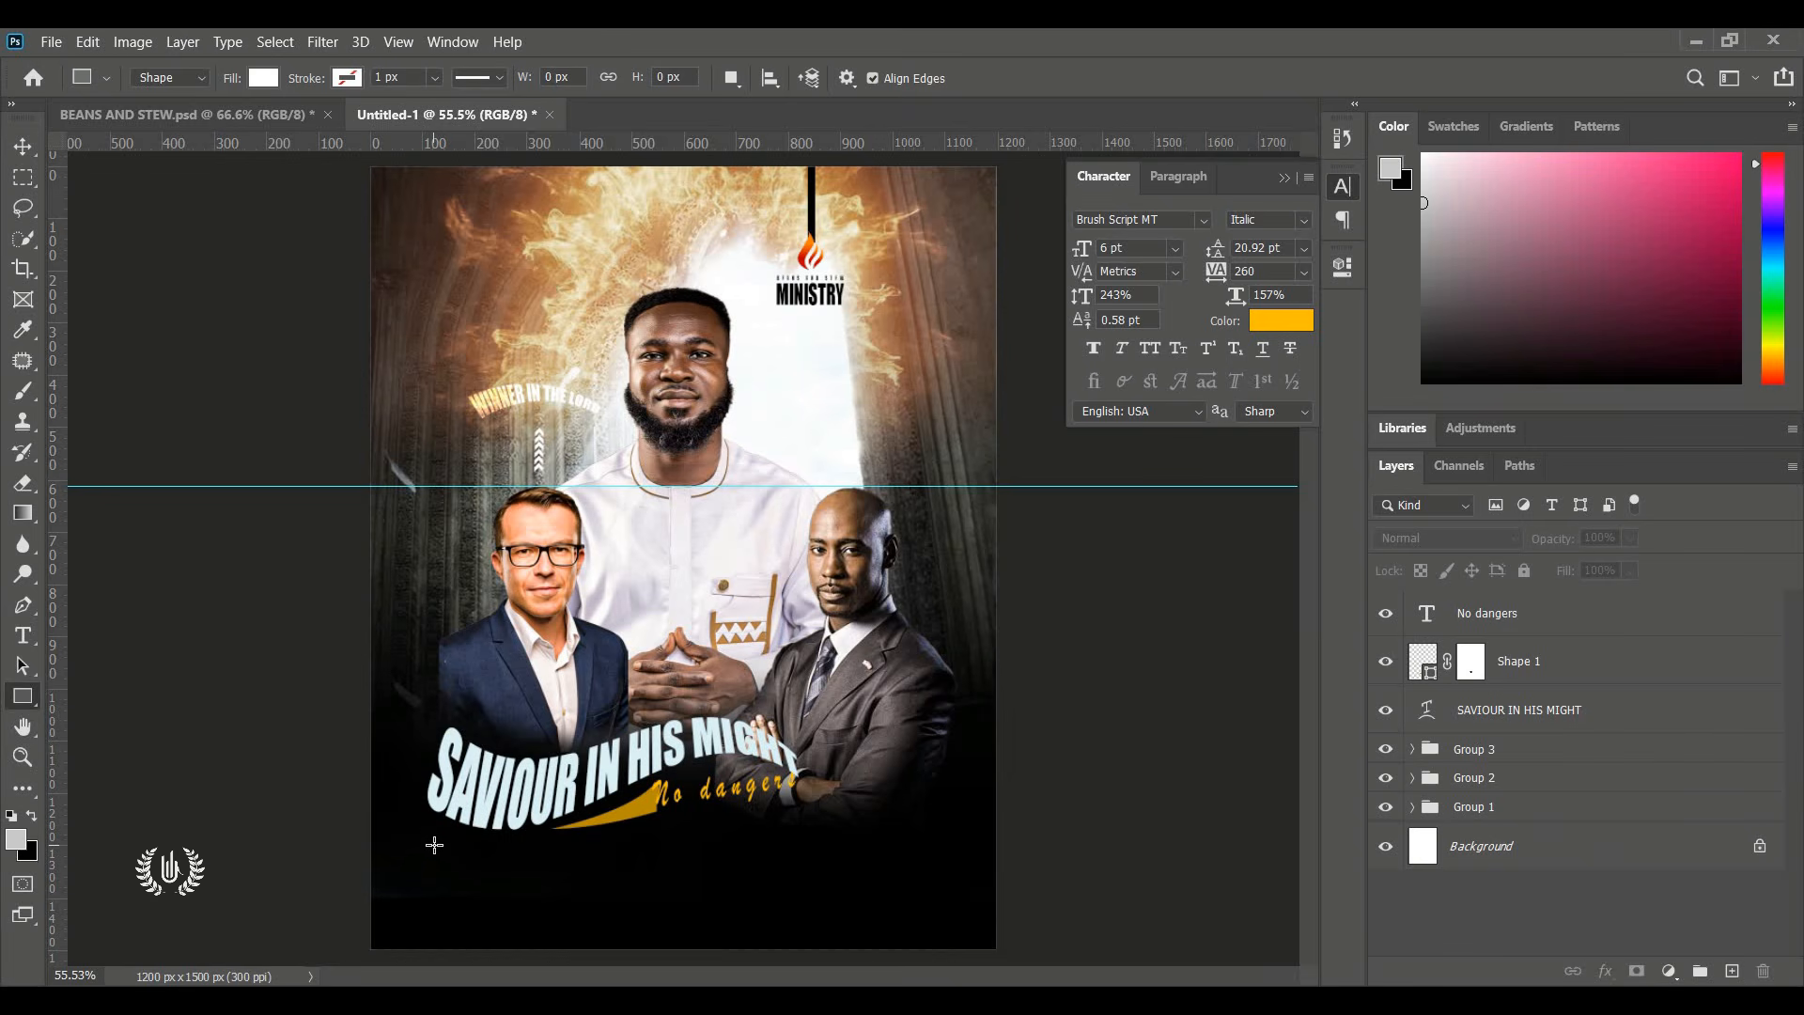
drag(432, 844, 888, 893)
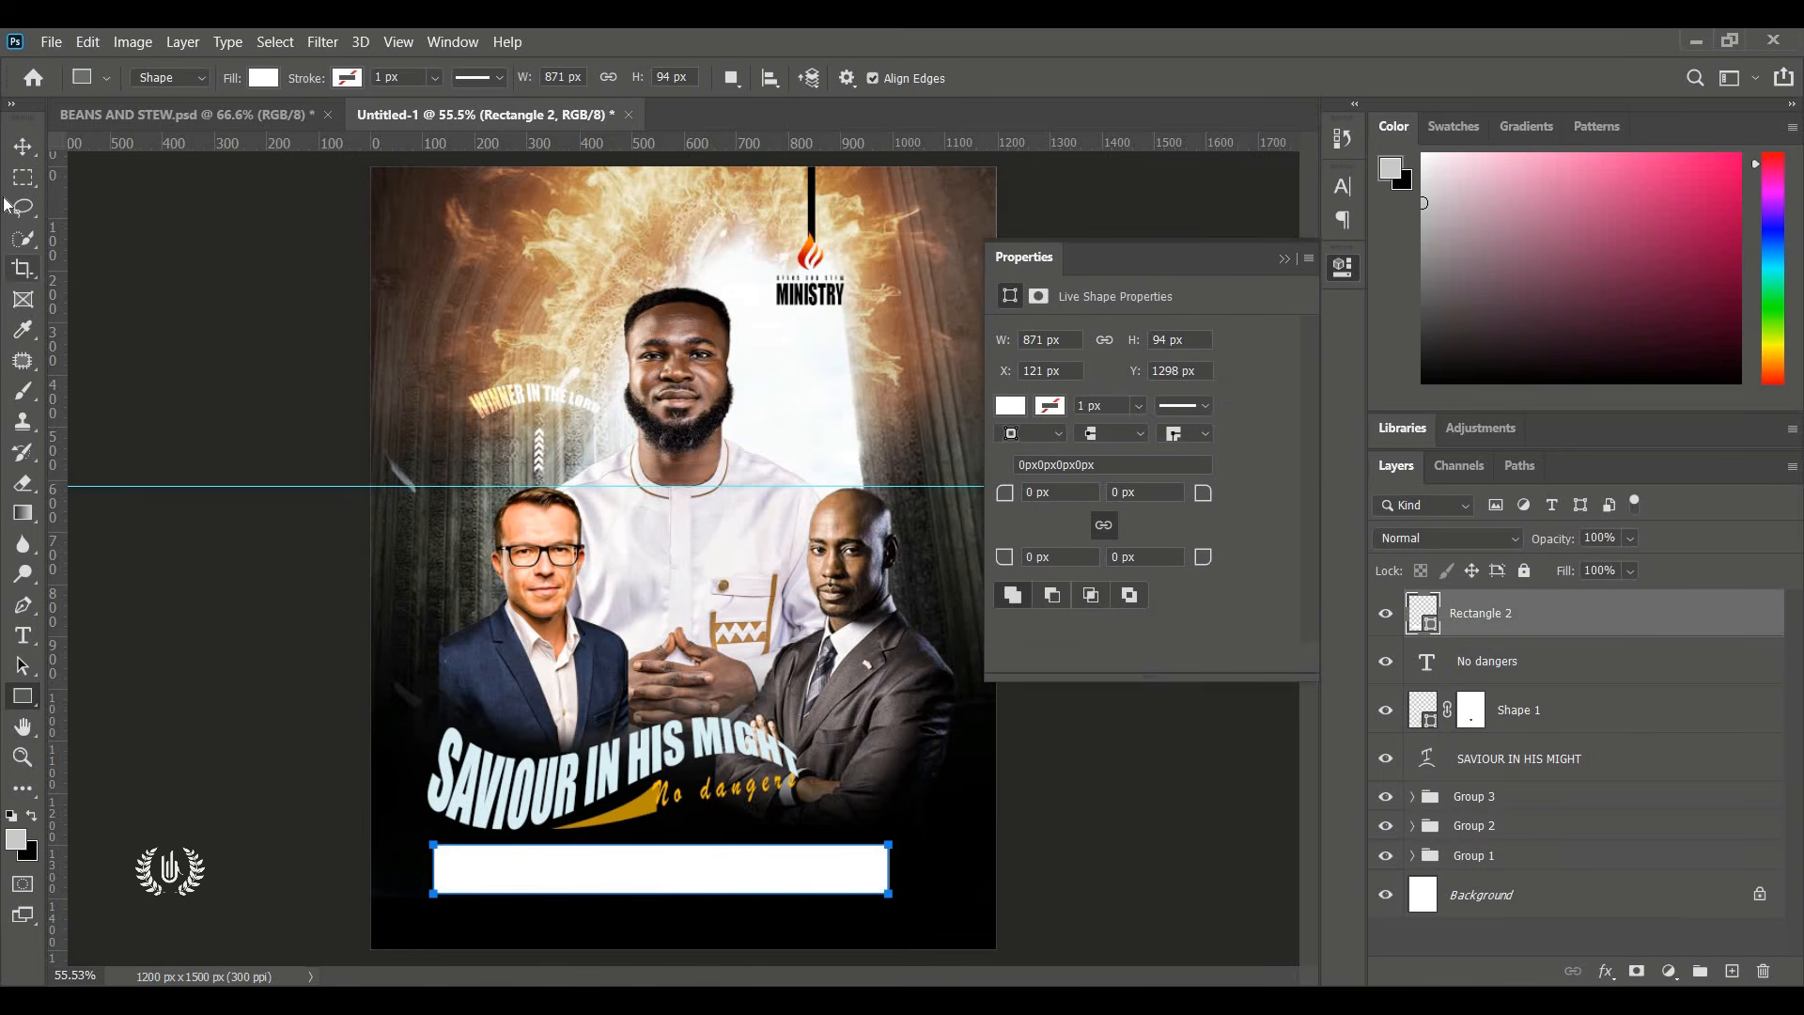
Start a custom warp on the white rectangle and bend its top edge into a gentle S-shaped wave.
click(22, 146)
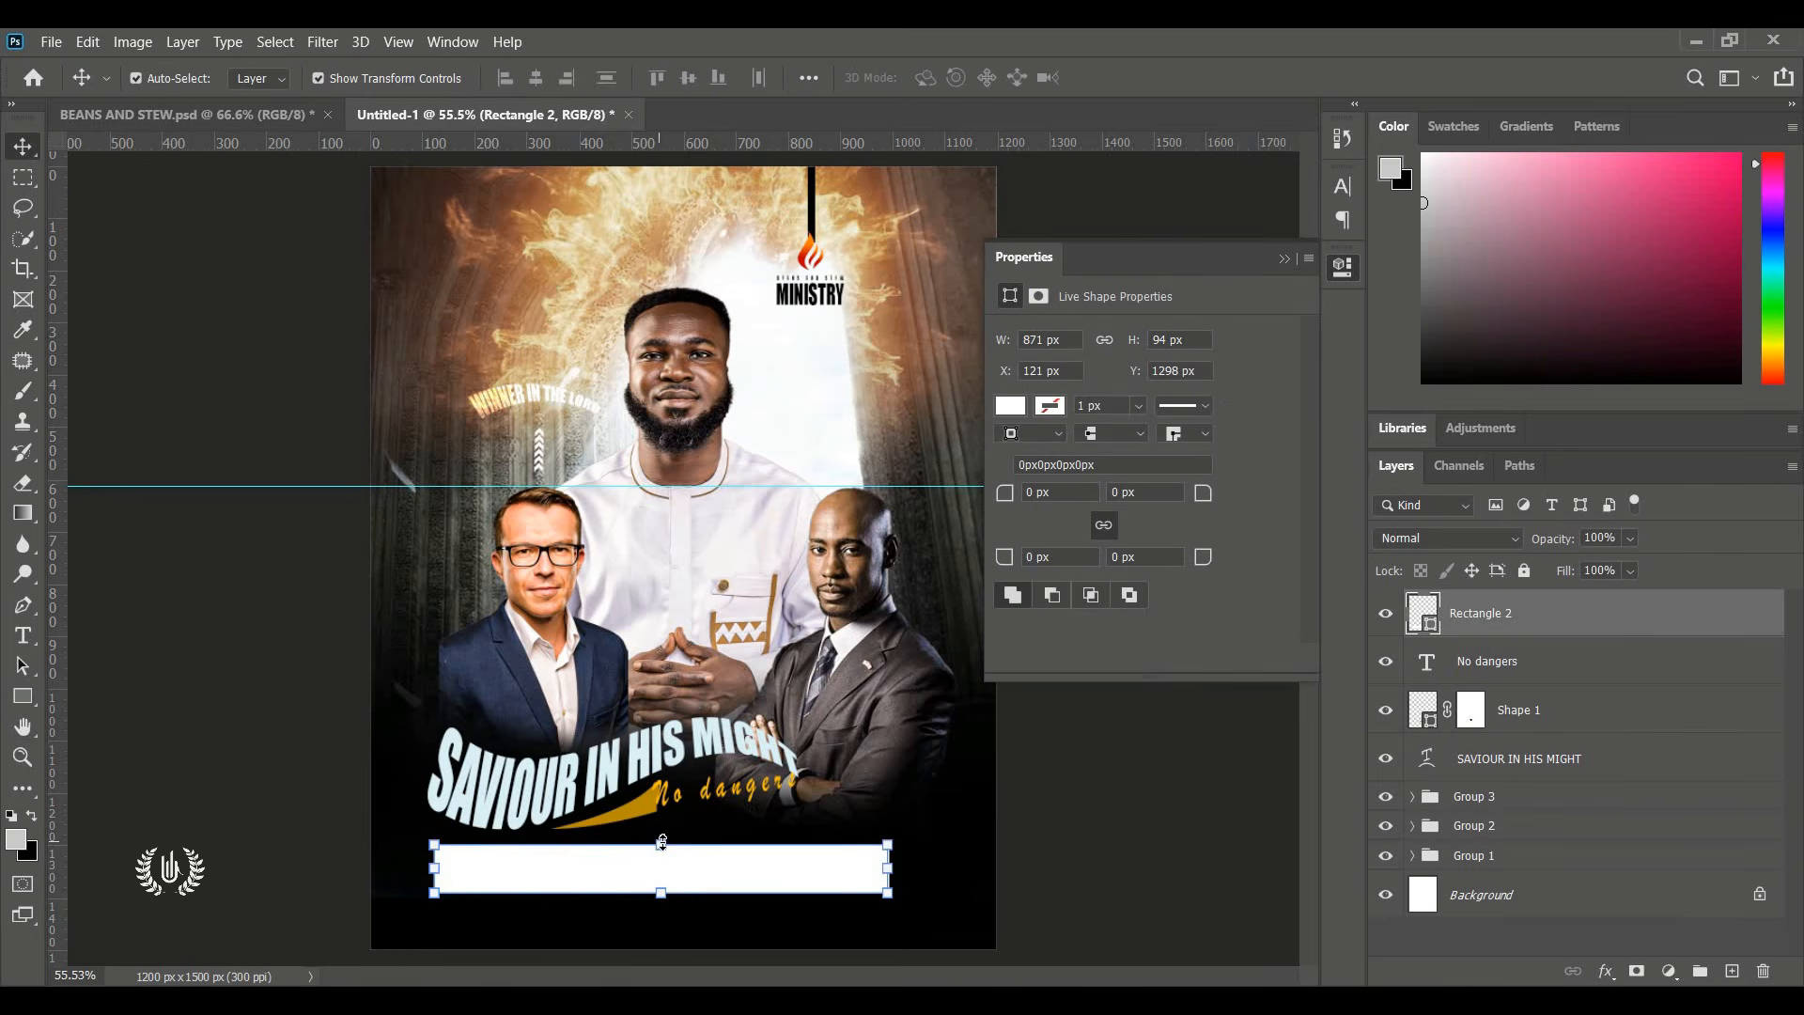
key(ctrl+t)
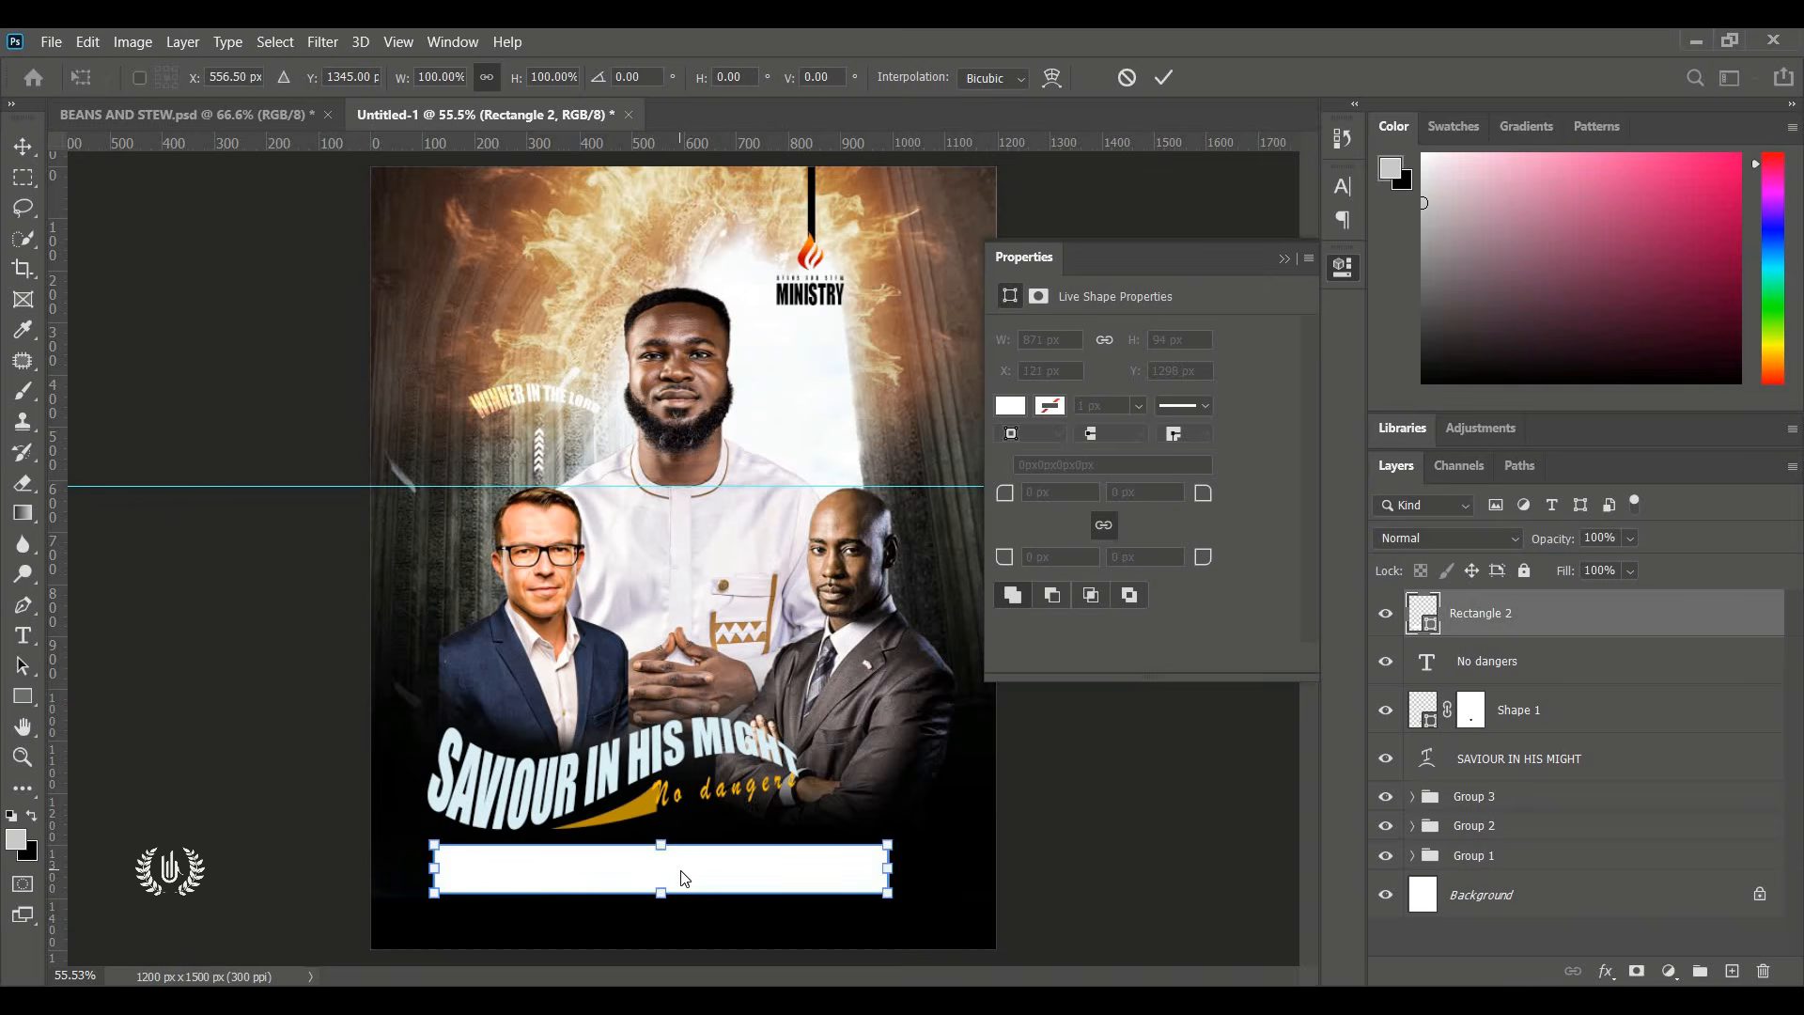
right_click(683, 878)
click(742, 602)
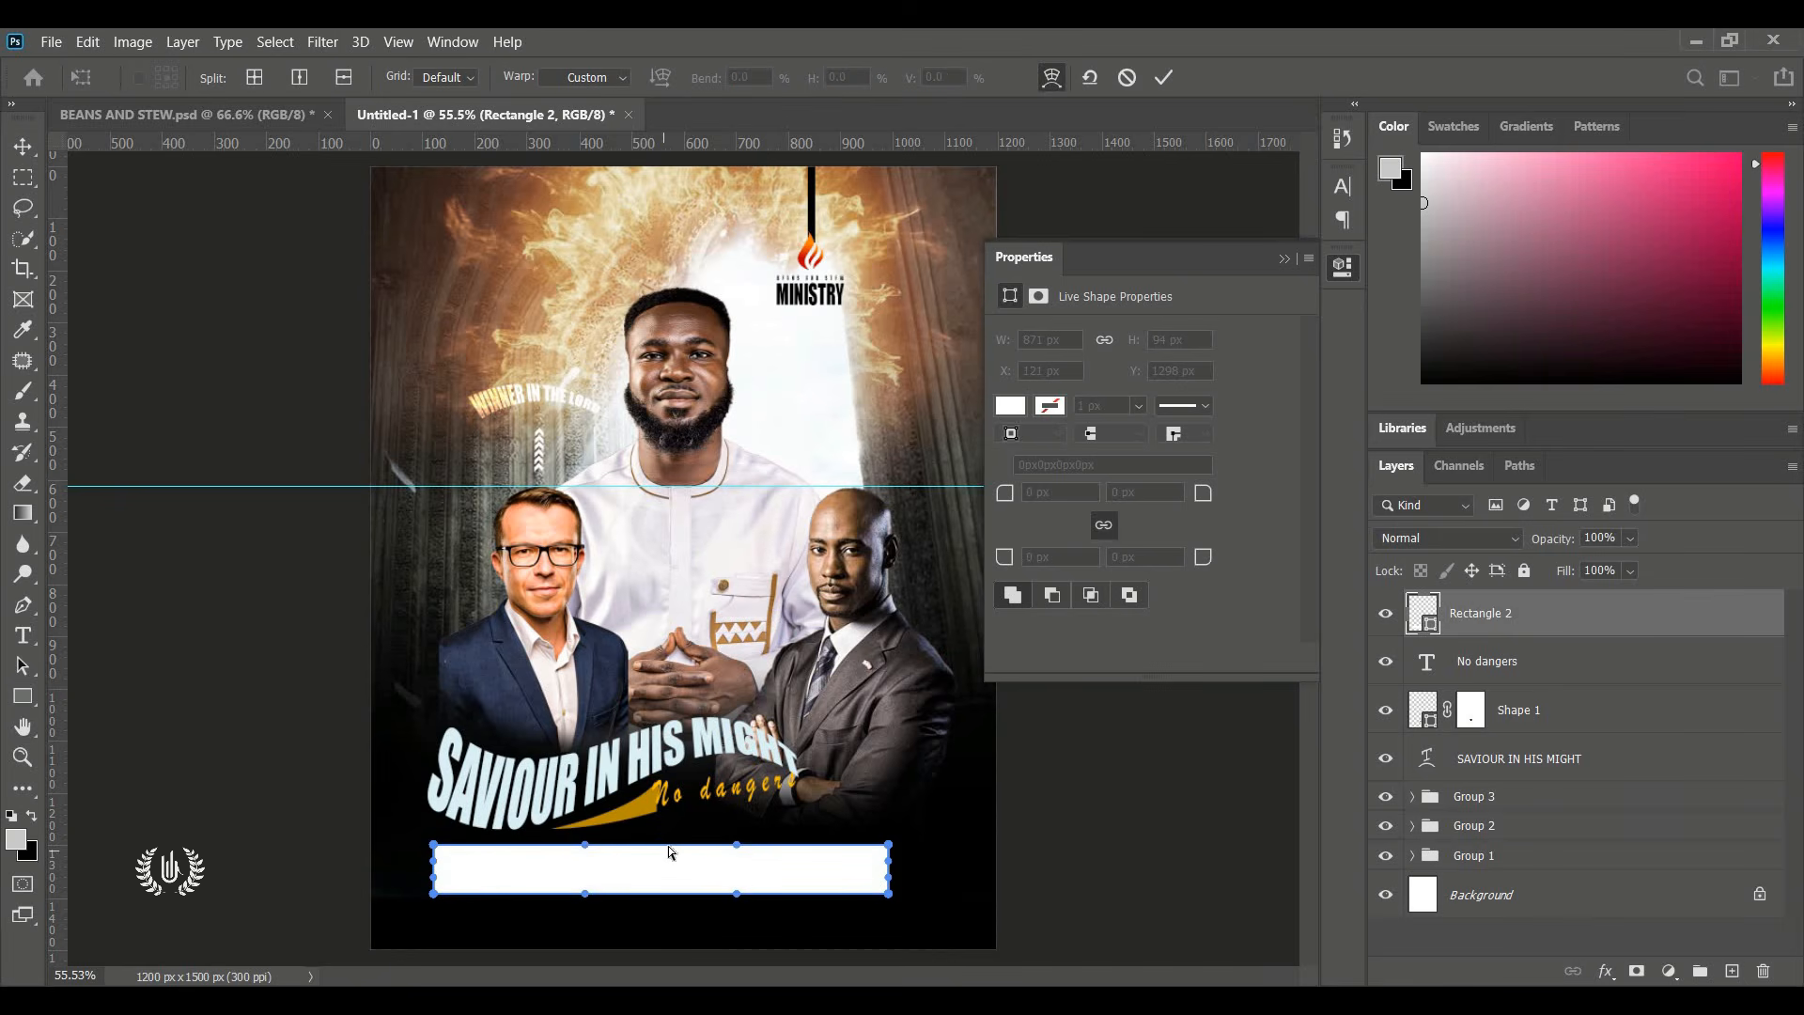
drag(669, 852, 645, 907)
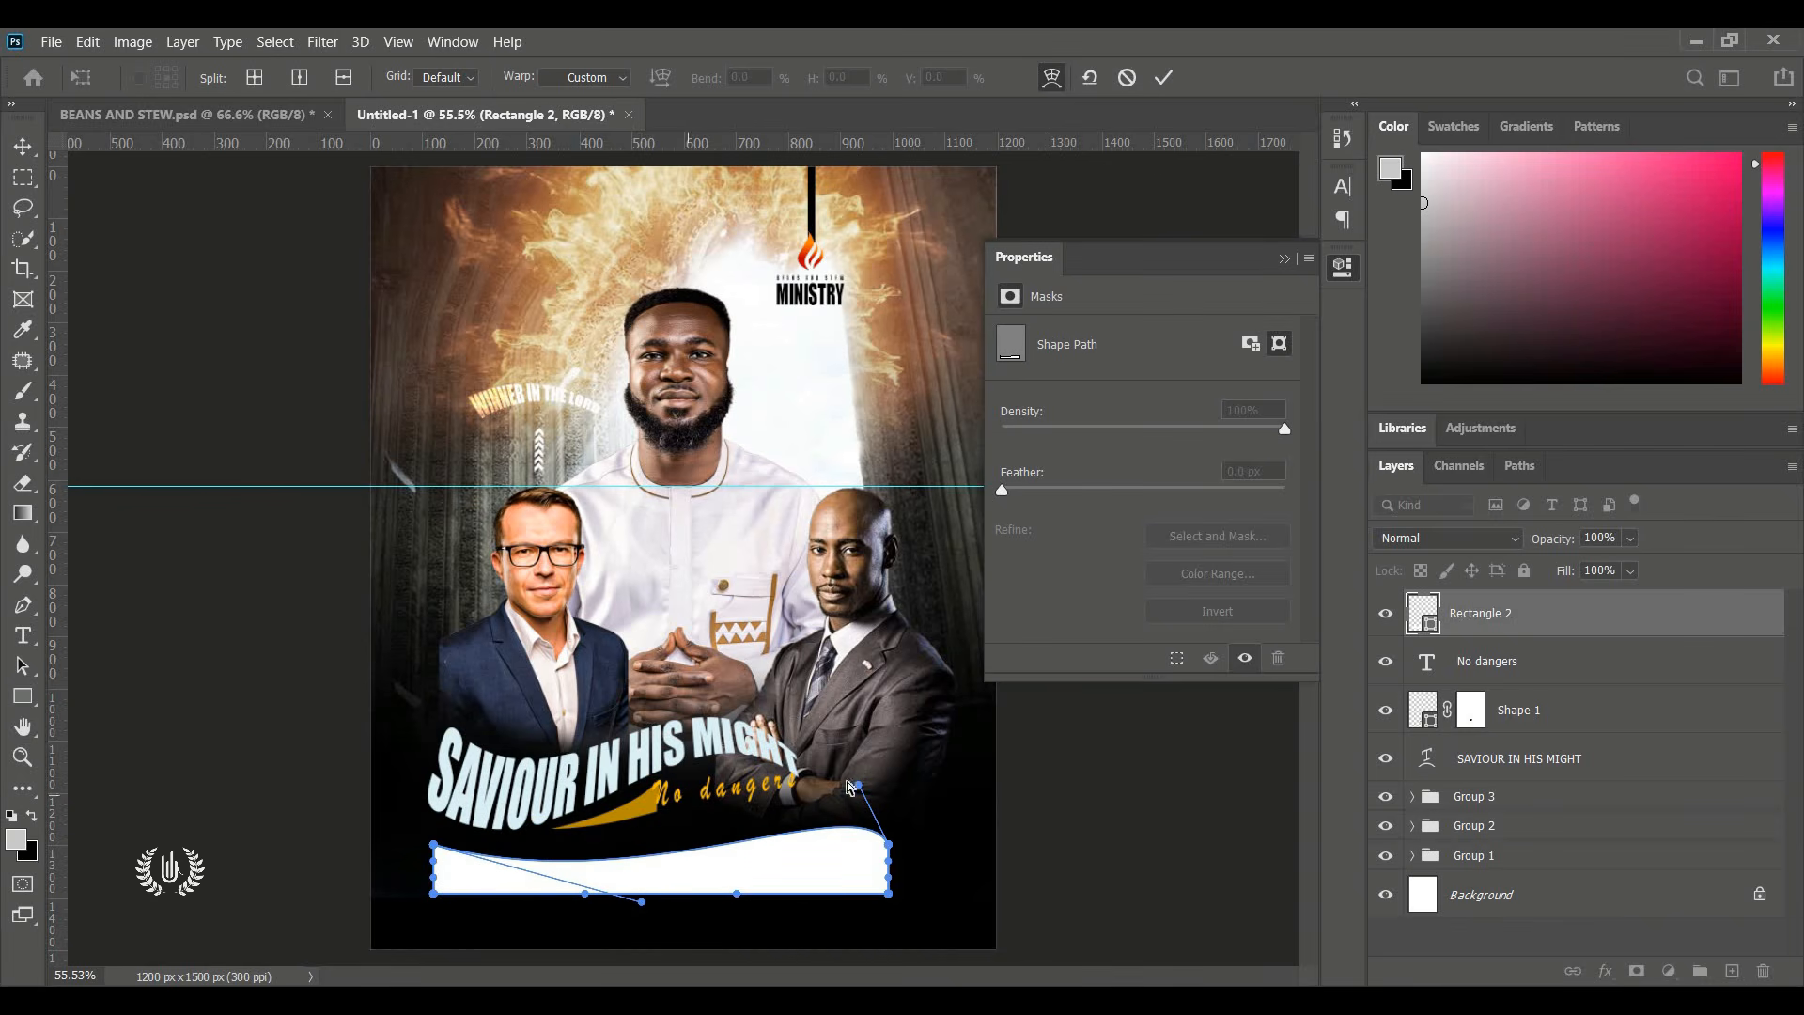
drag(857, 784, 745, 796)
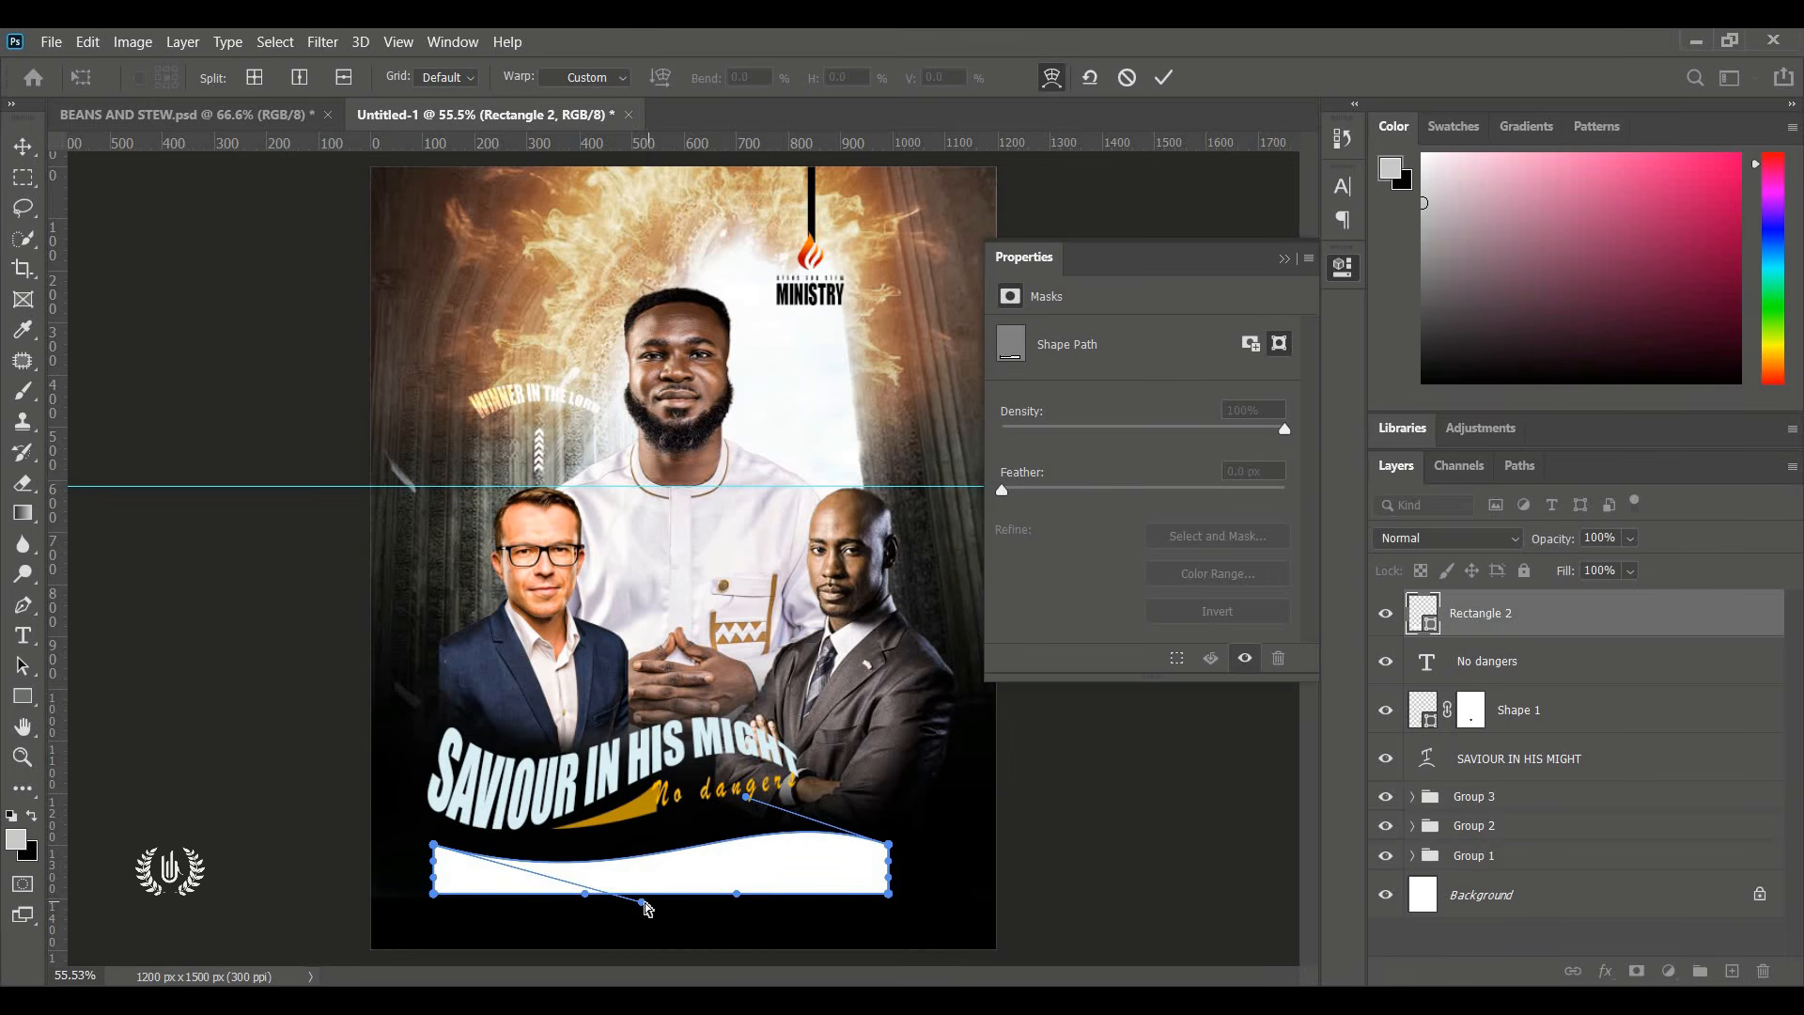
Curve the rectangle's bottom edge to follow the top wave, refine both edges, and move the warped banner slightly up and left.
drag(647, 907, 747, 848)
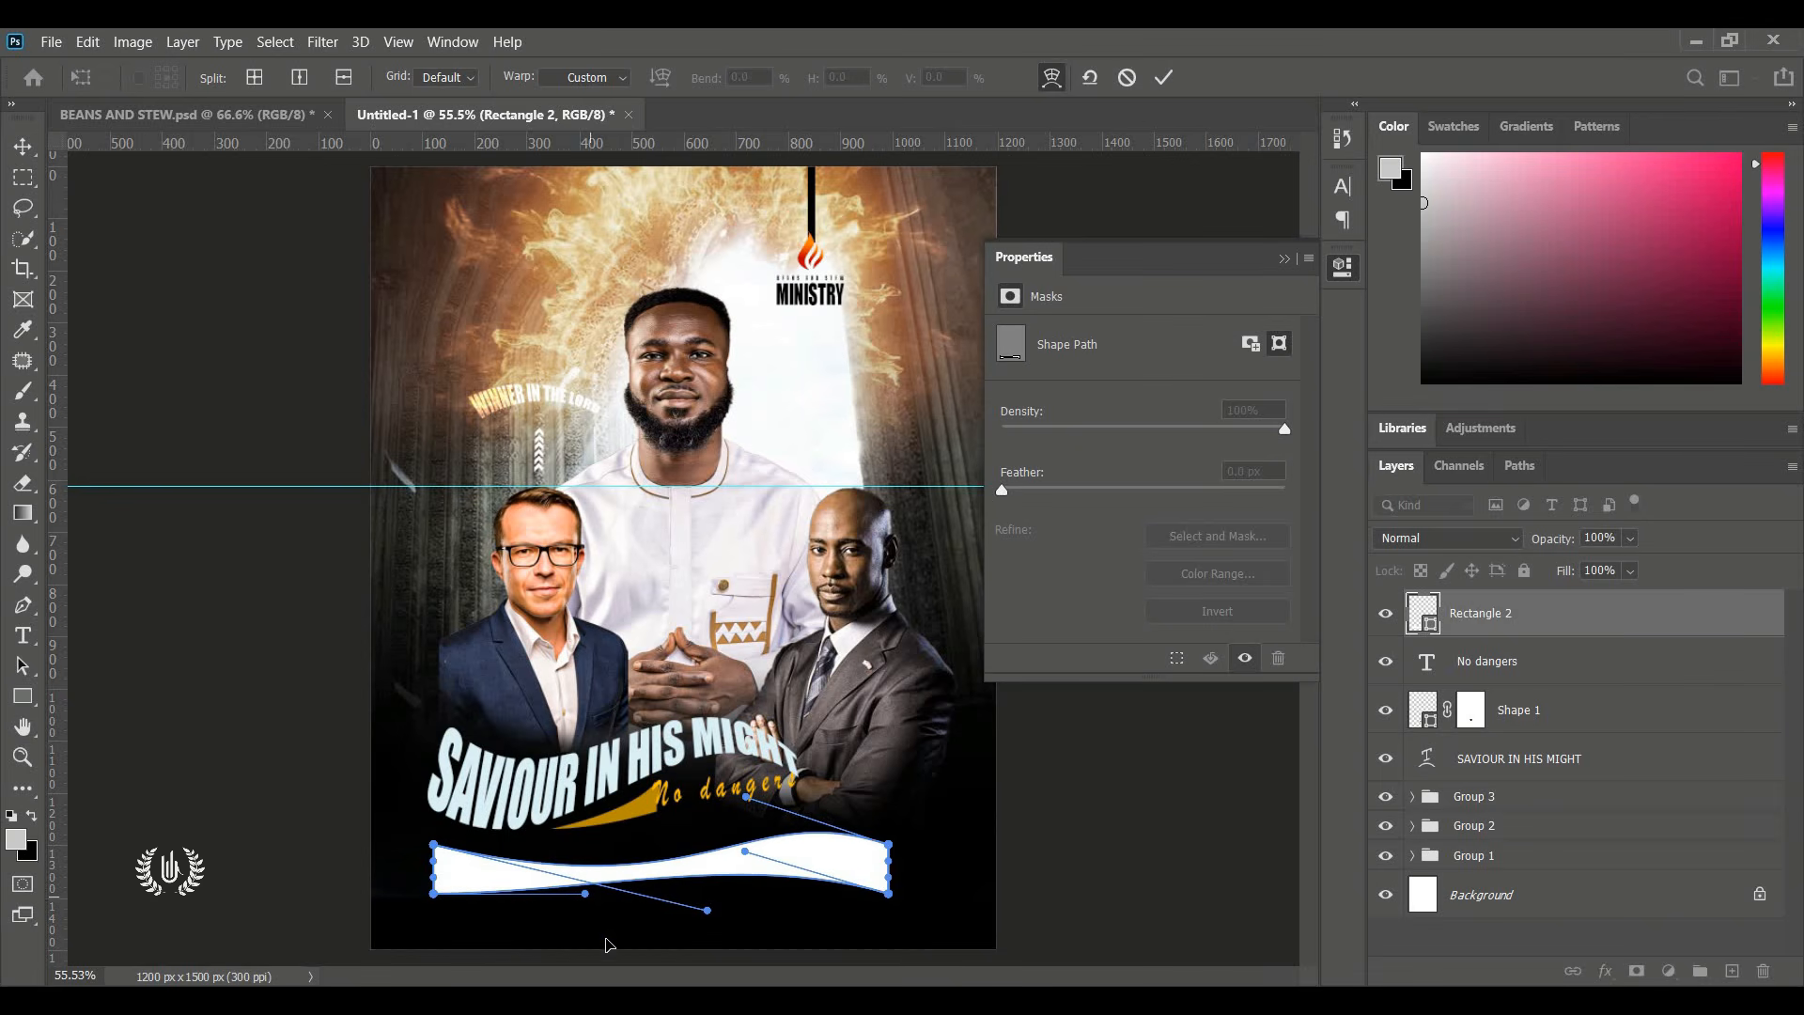
drag(606, 944, 613, 966)
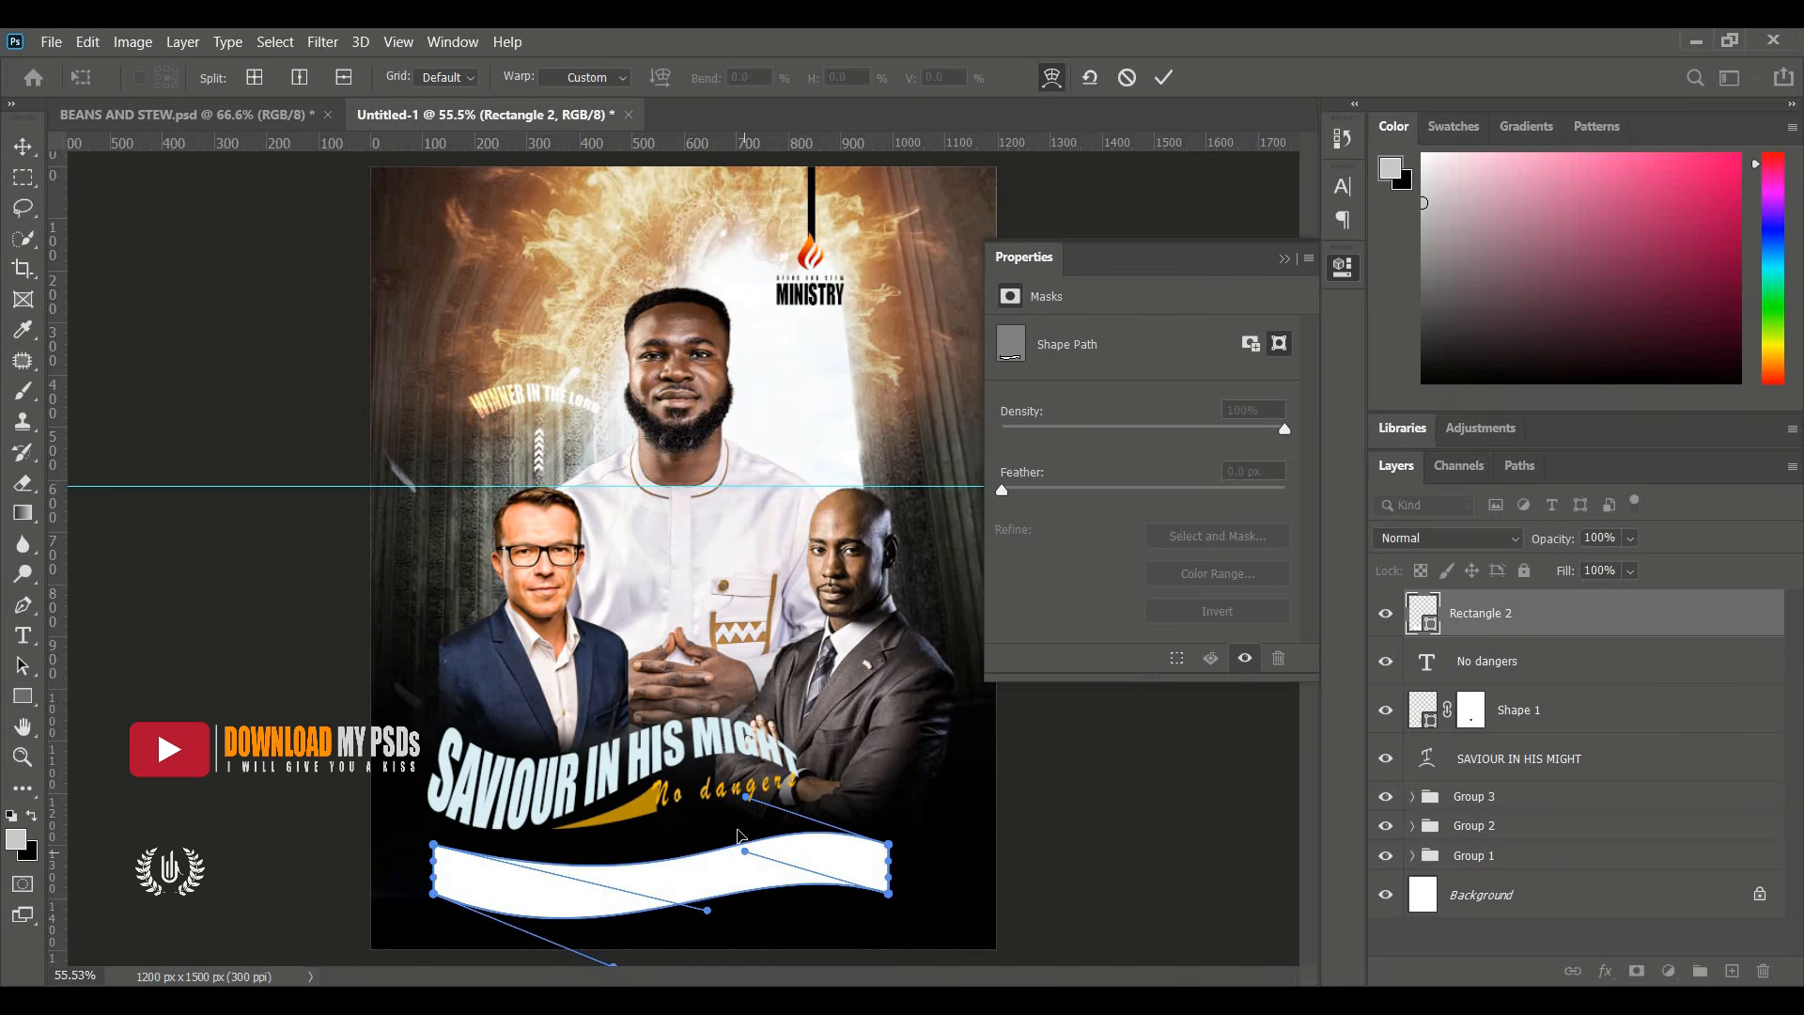
drag(745, 851, 762, 857)
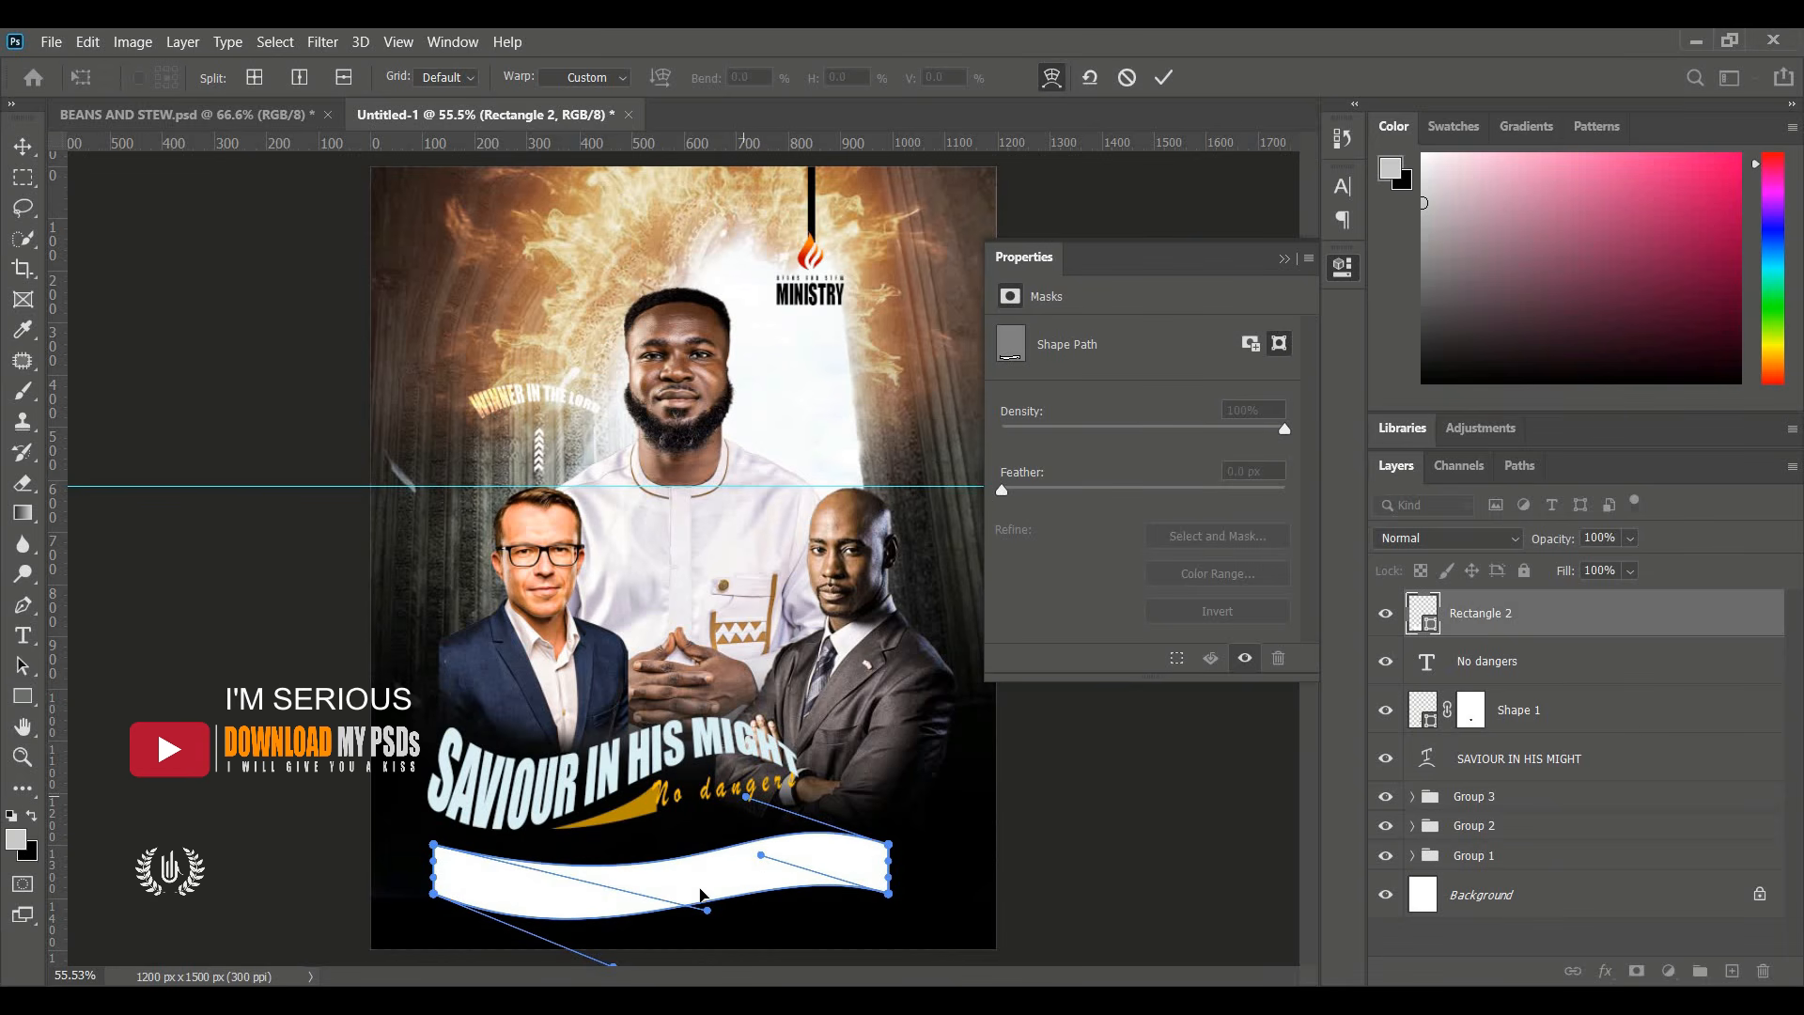
drag(709, 912, 656, 945)
drag(727, 803, 662, 799)
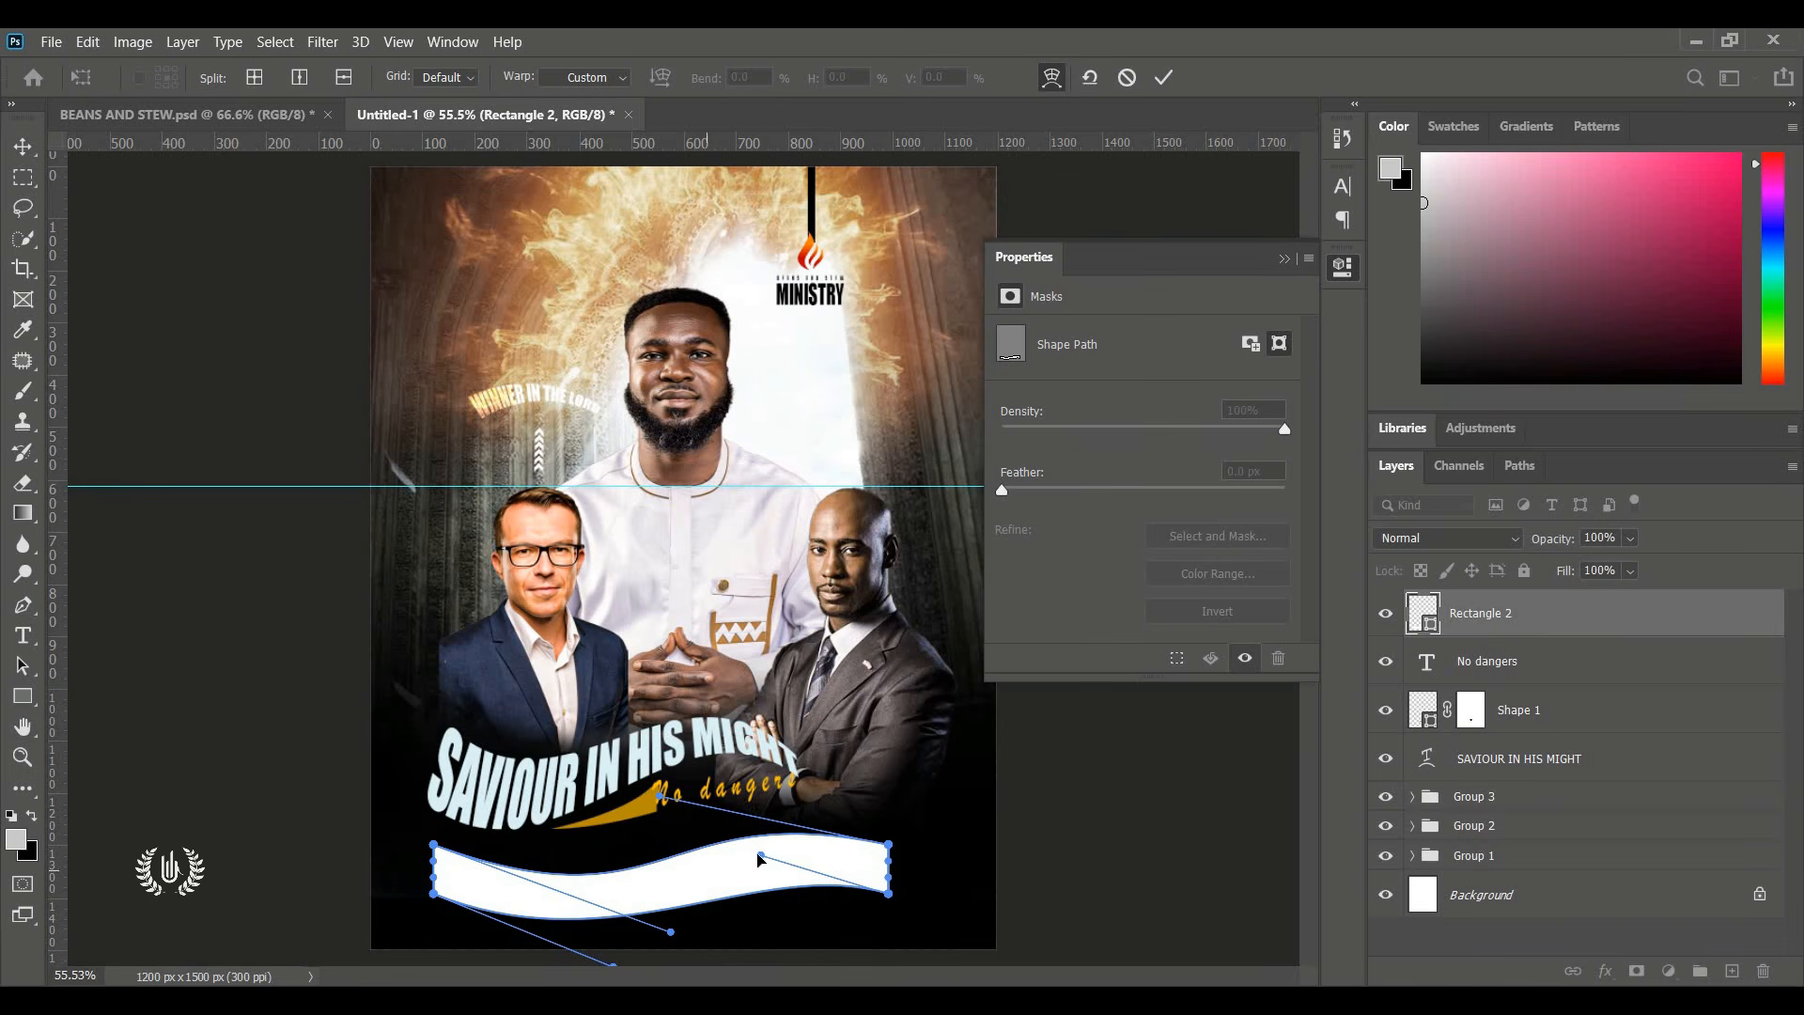
drag(759, 856, 768, 862)
click(1162, 82)
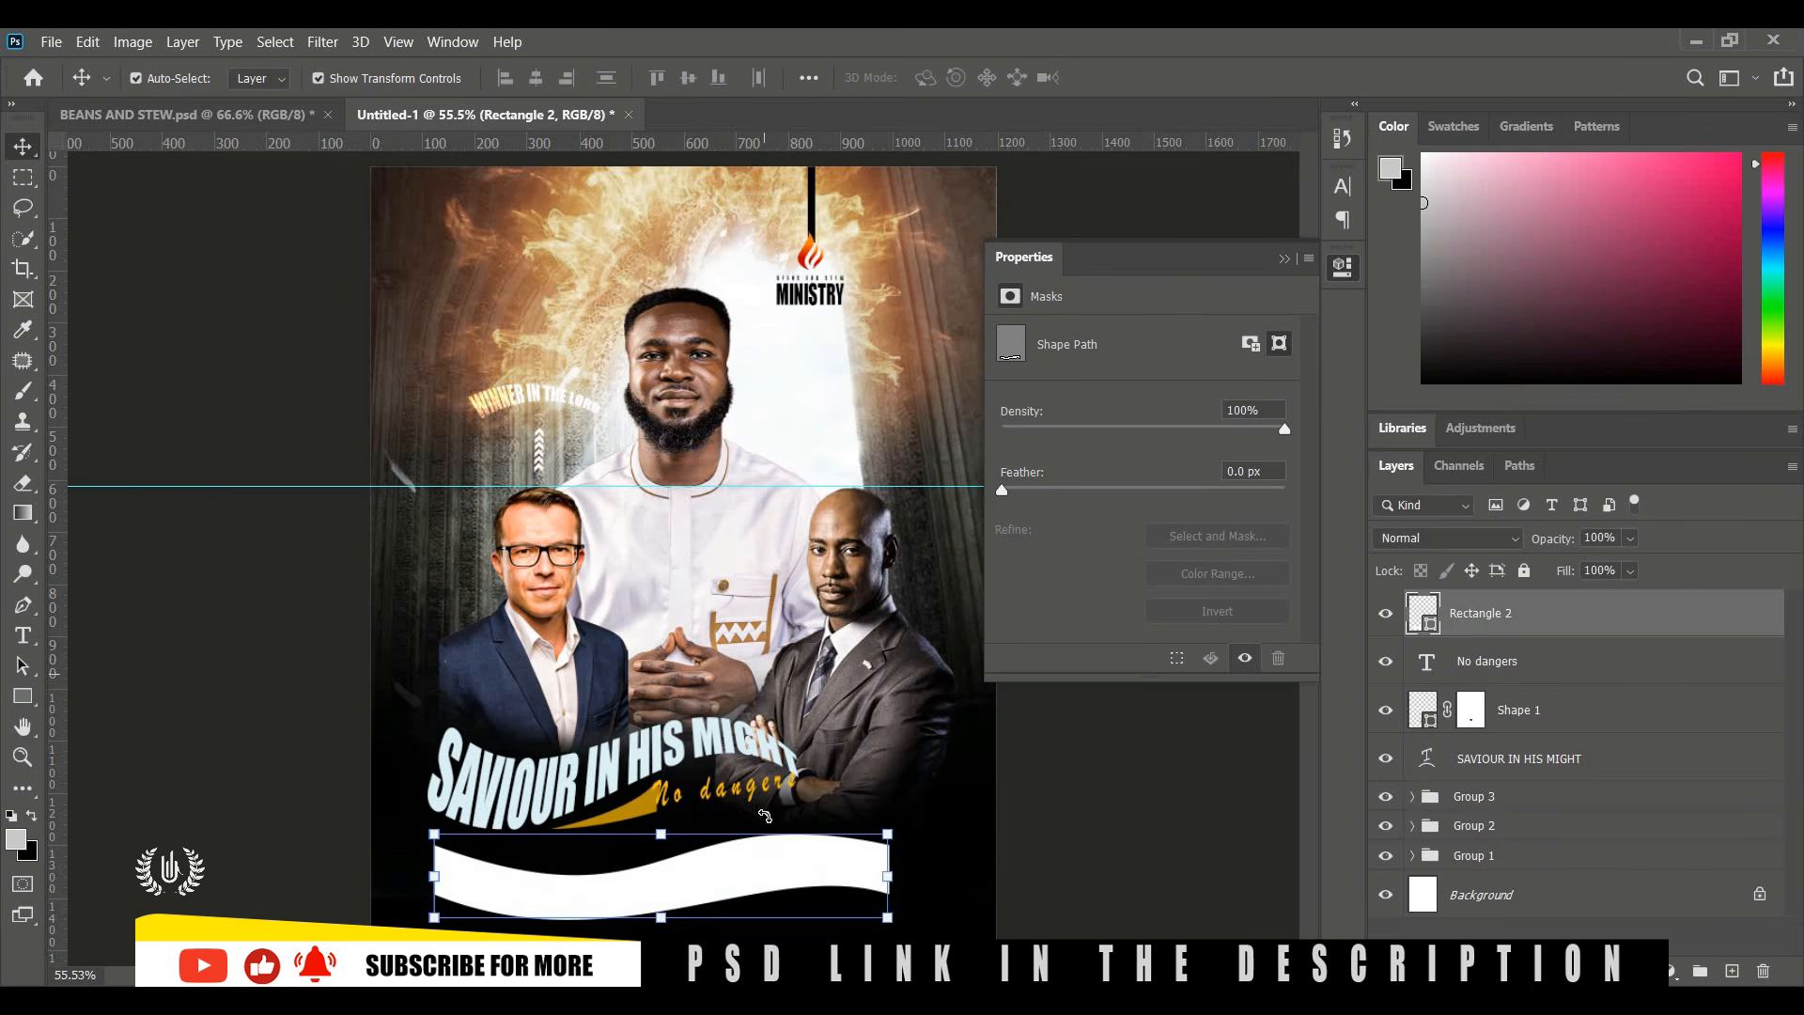
drag(770, 864, 830, 857)
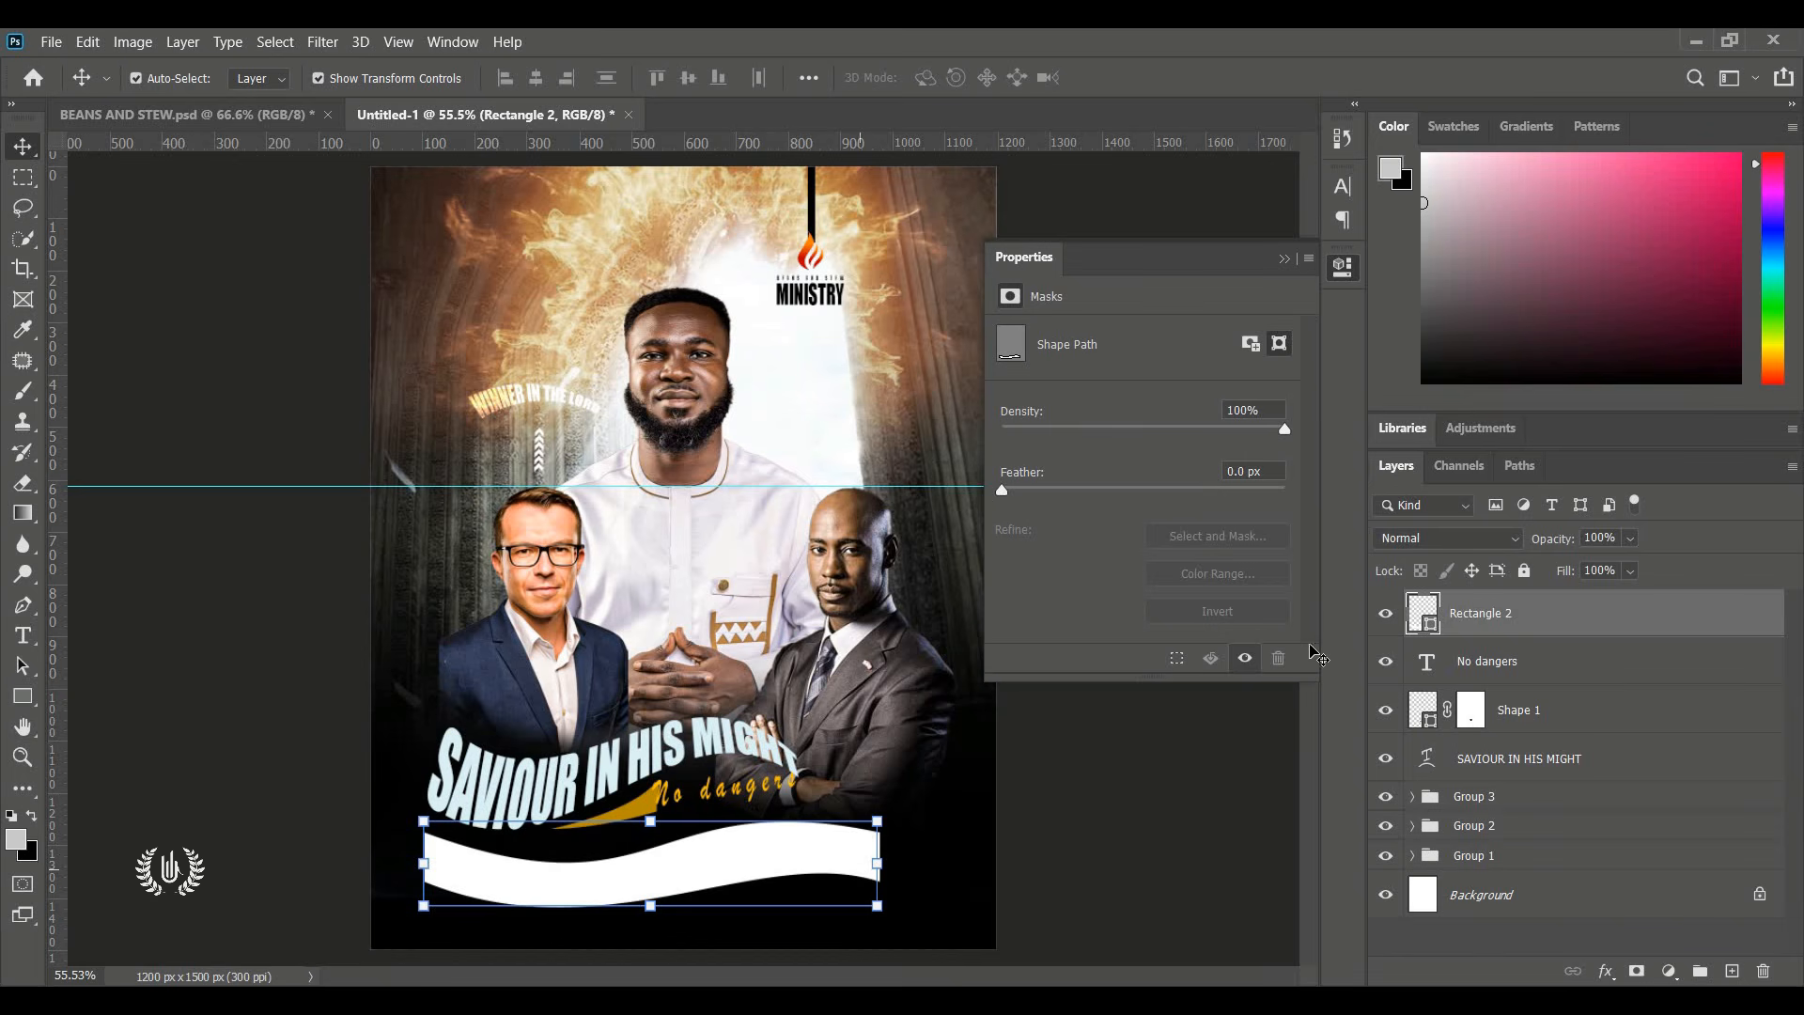
Add a linear gradient overlay at 0° to the wavy banner and open its gradient for editing.
click(1607, 970)
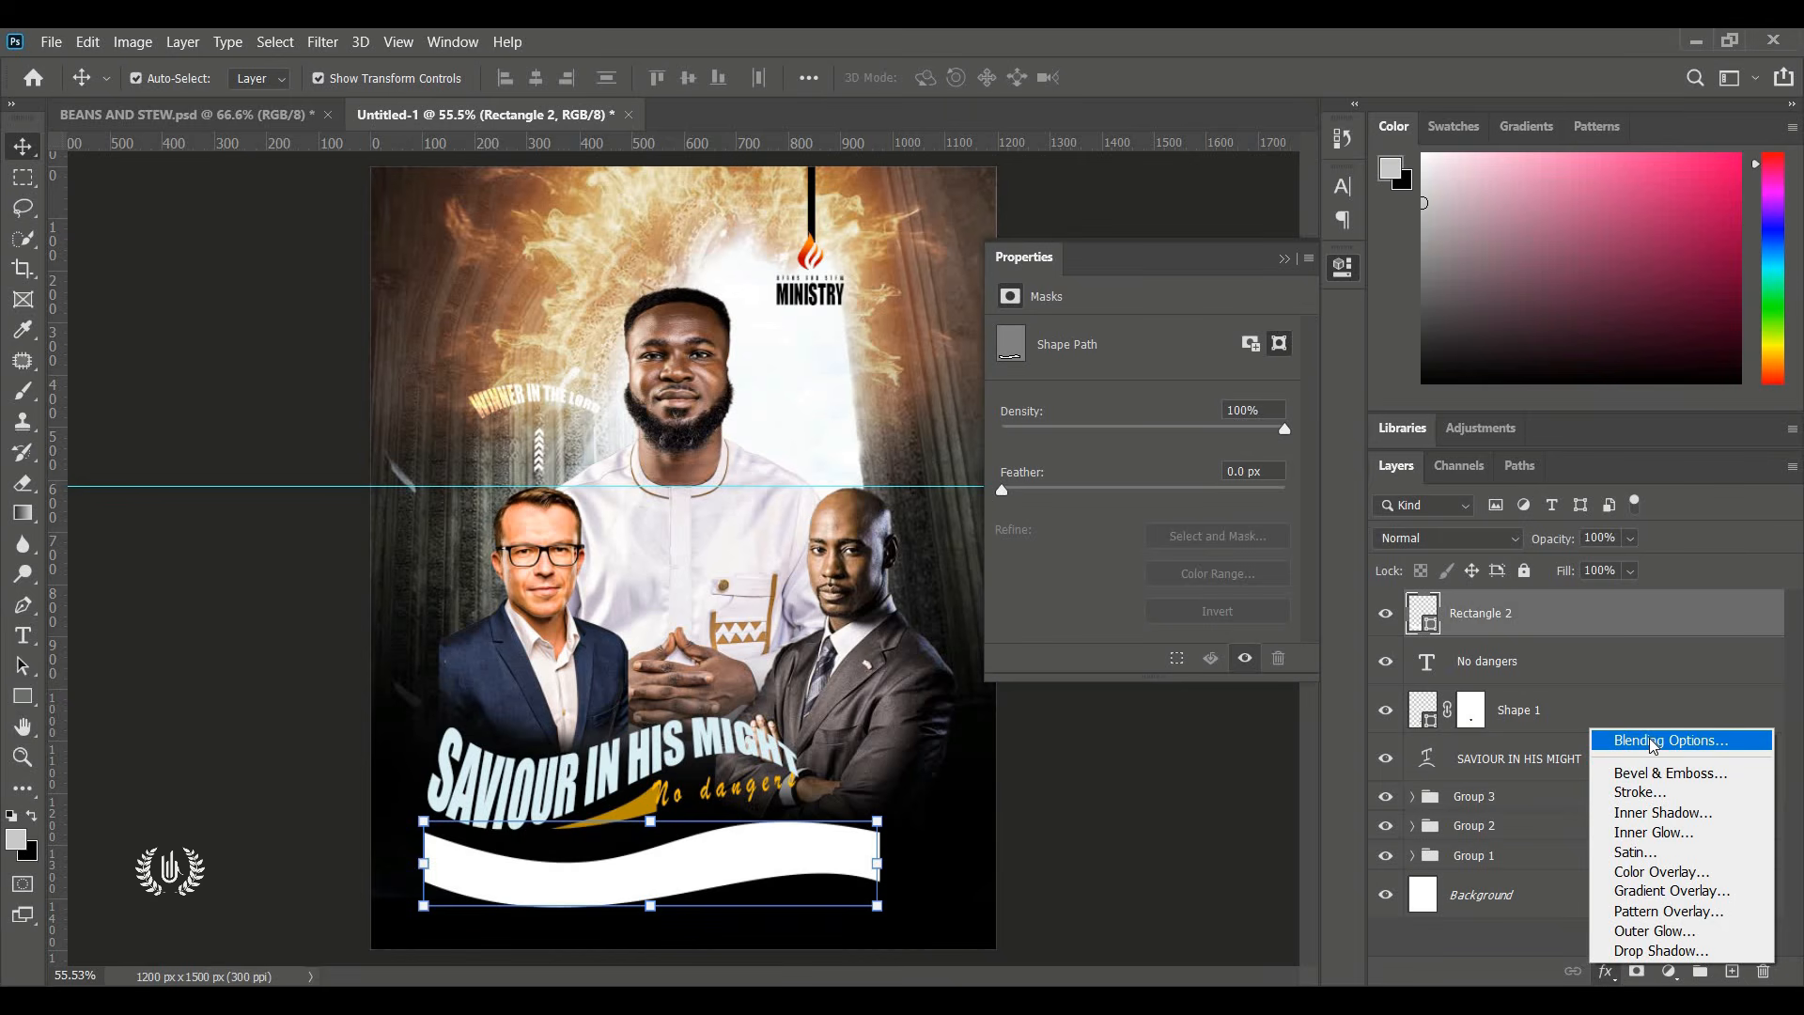
click(1653, 740)
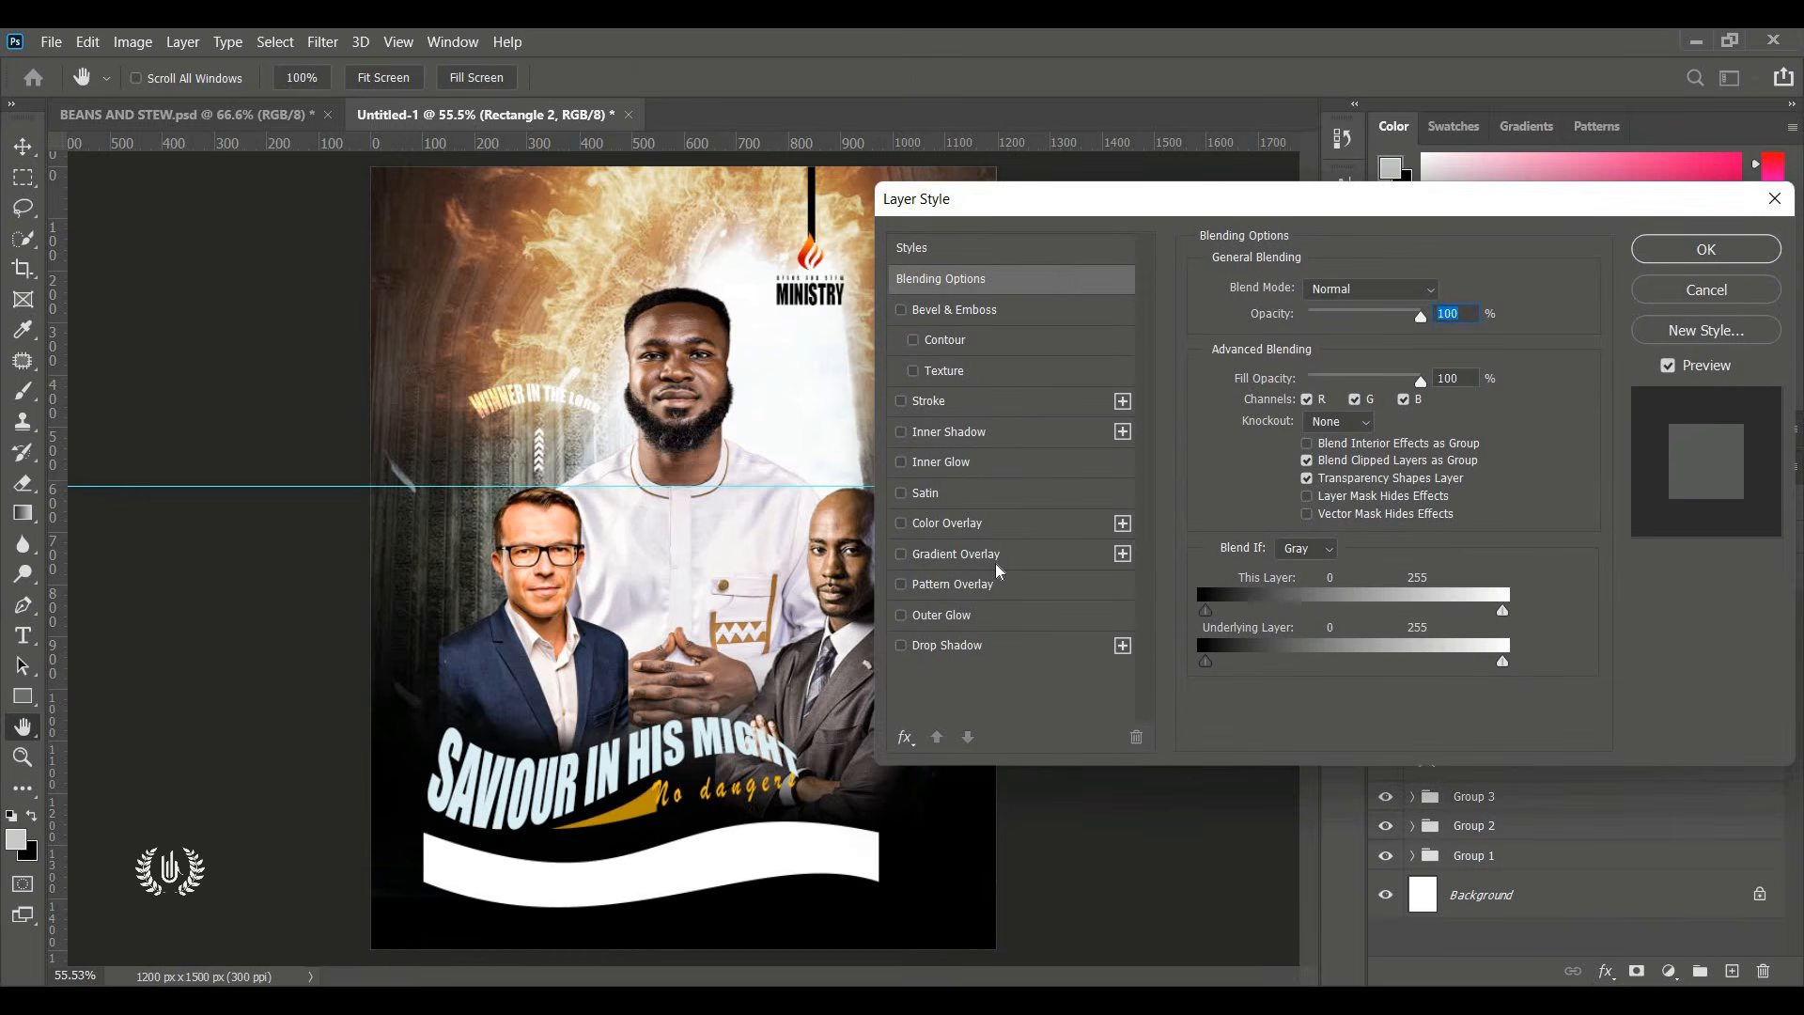
click(995, 558)
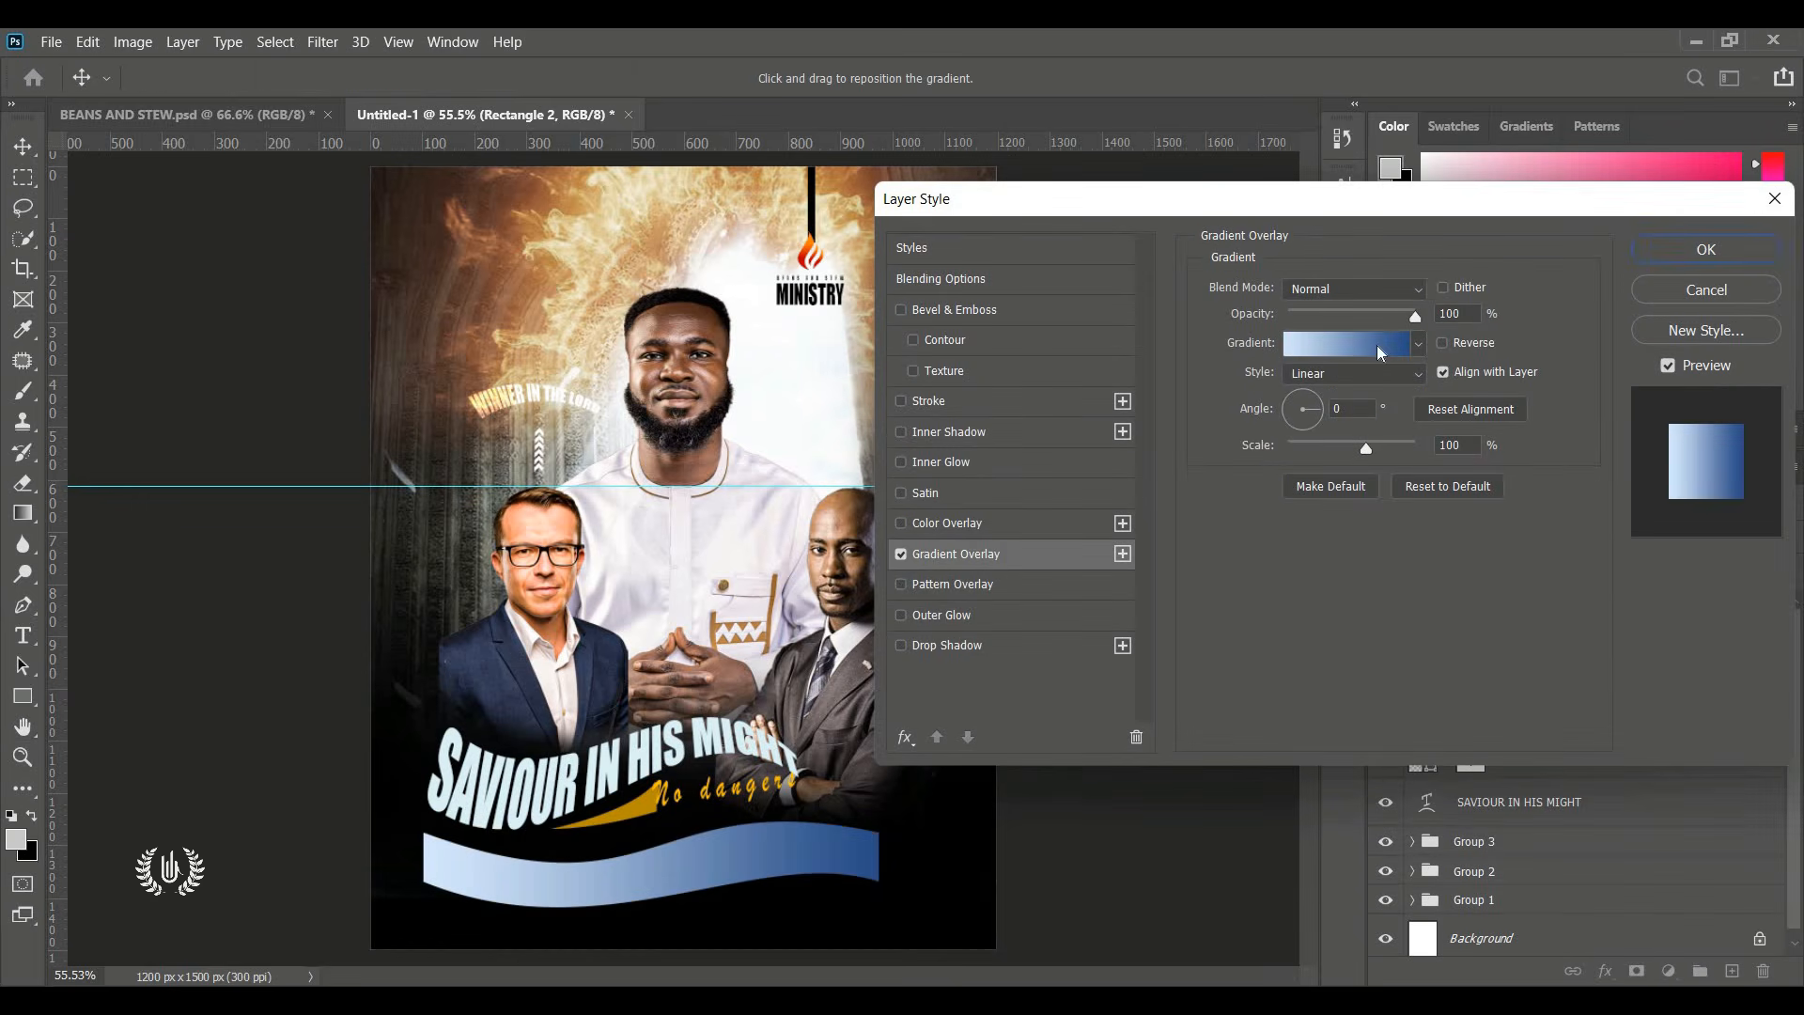
click(1336, 408)
click(1370, 337)
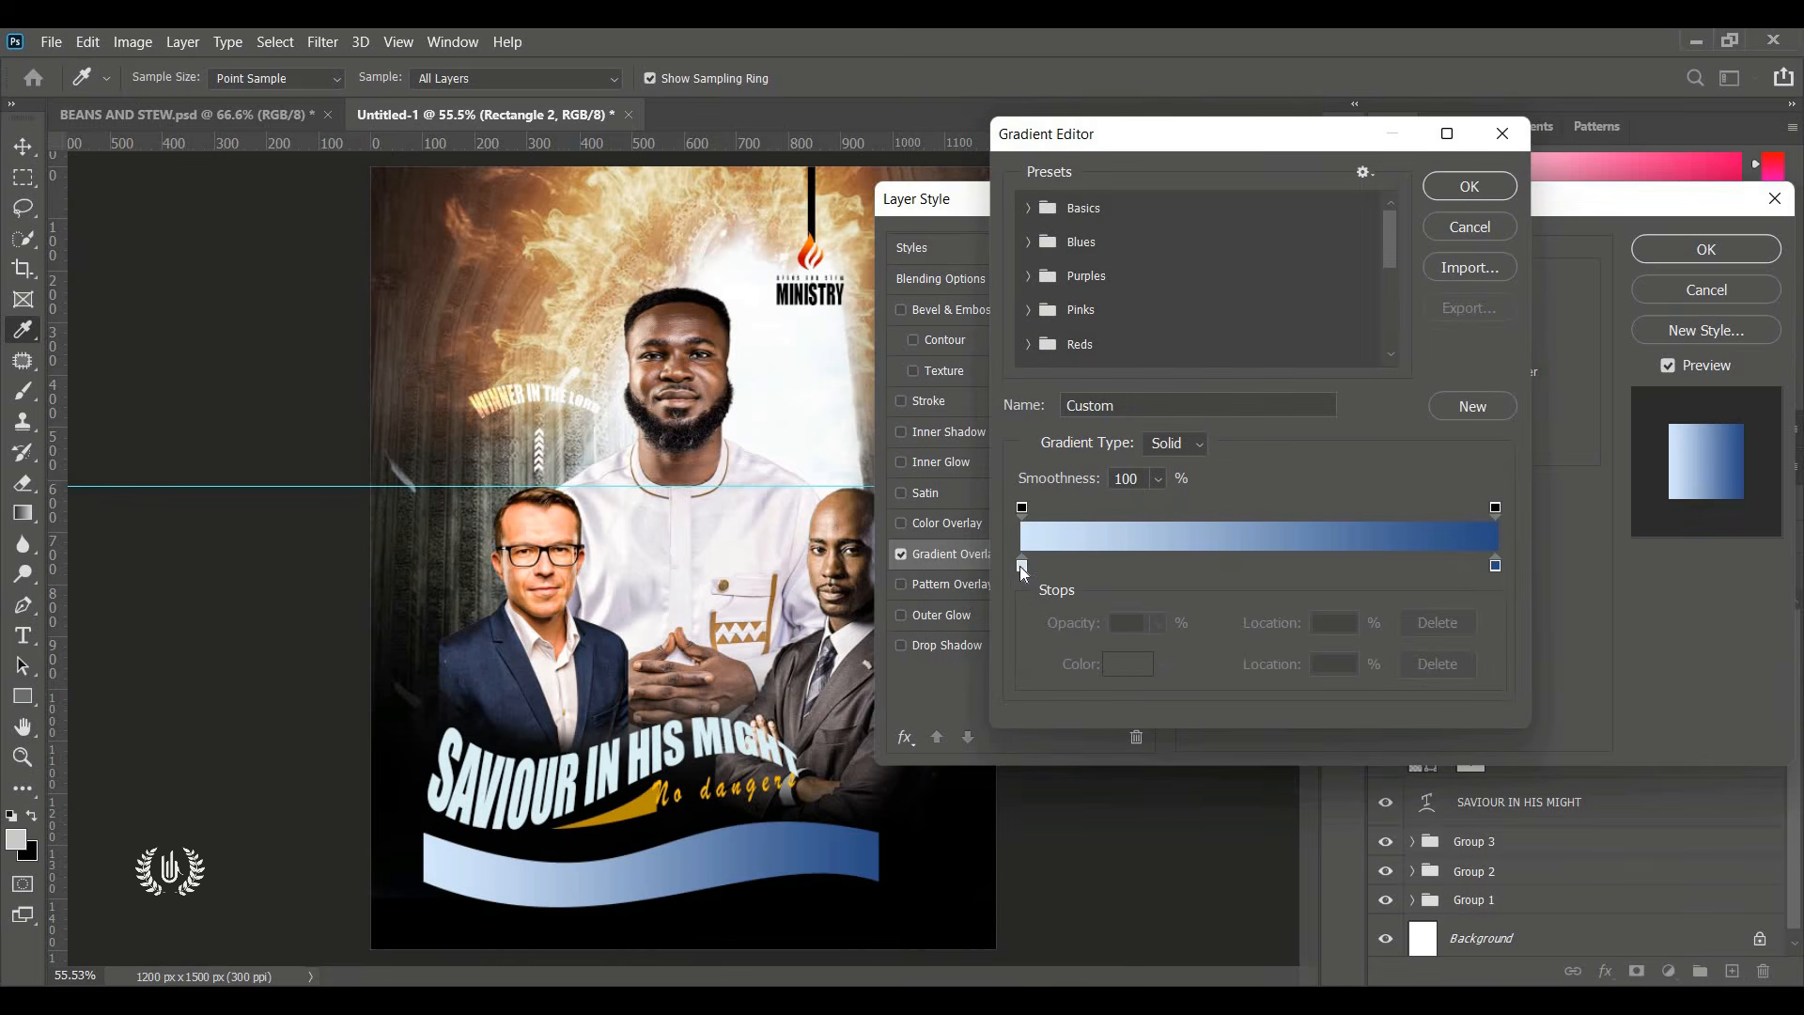
Use #d4e7fb for the gradient's start and #294b84 for its end, and nudge the banner slightly up and right.
click(1023, 565)
click(1130, 664)
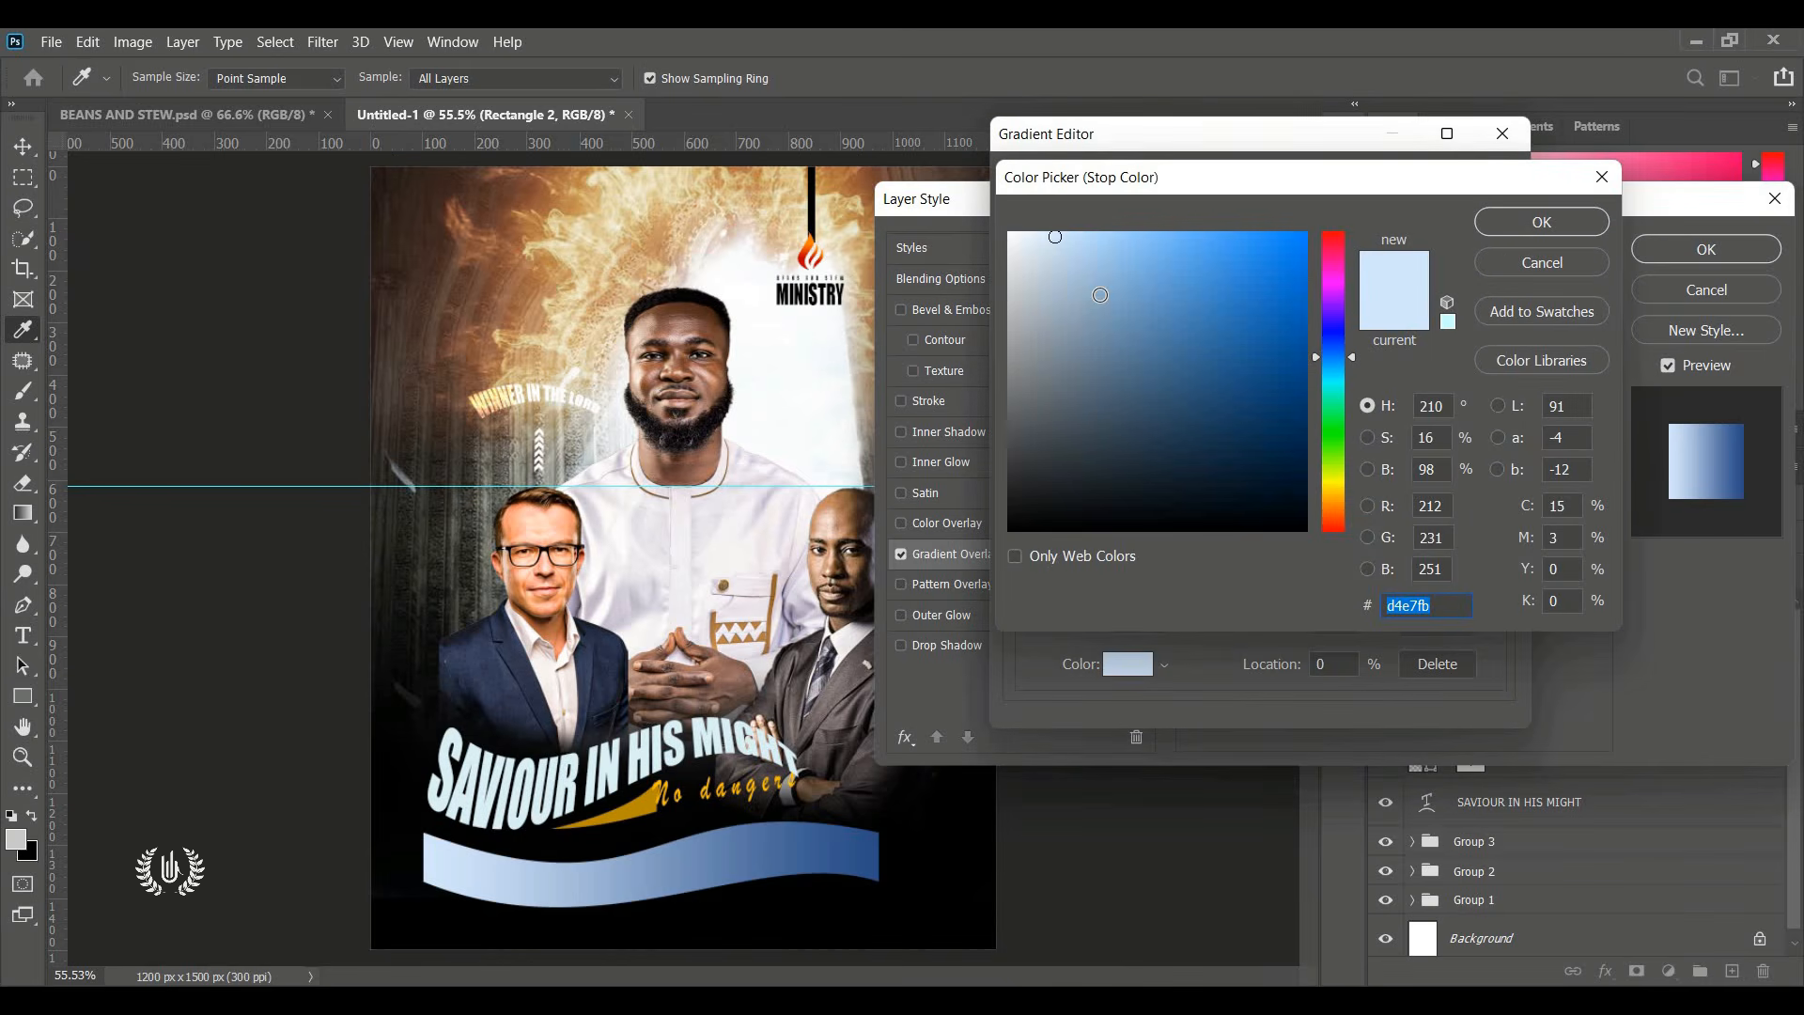
click(1429, 605)
click(1547, 229)
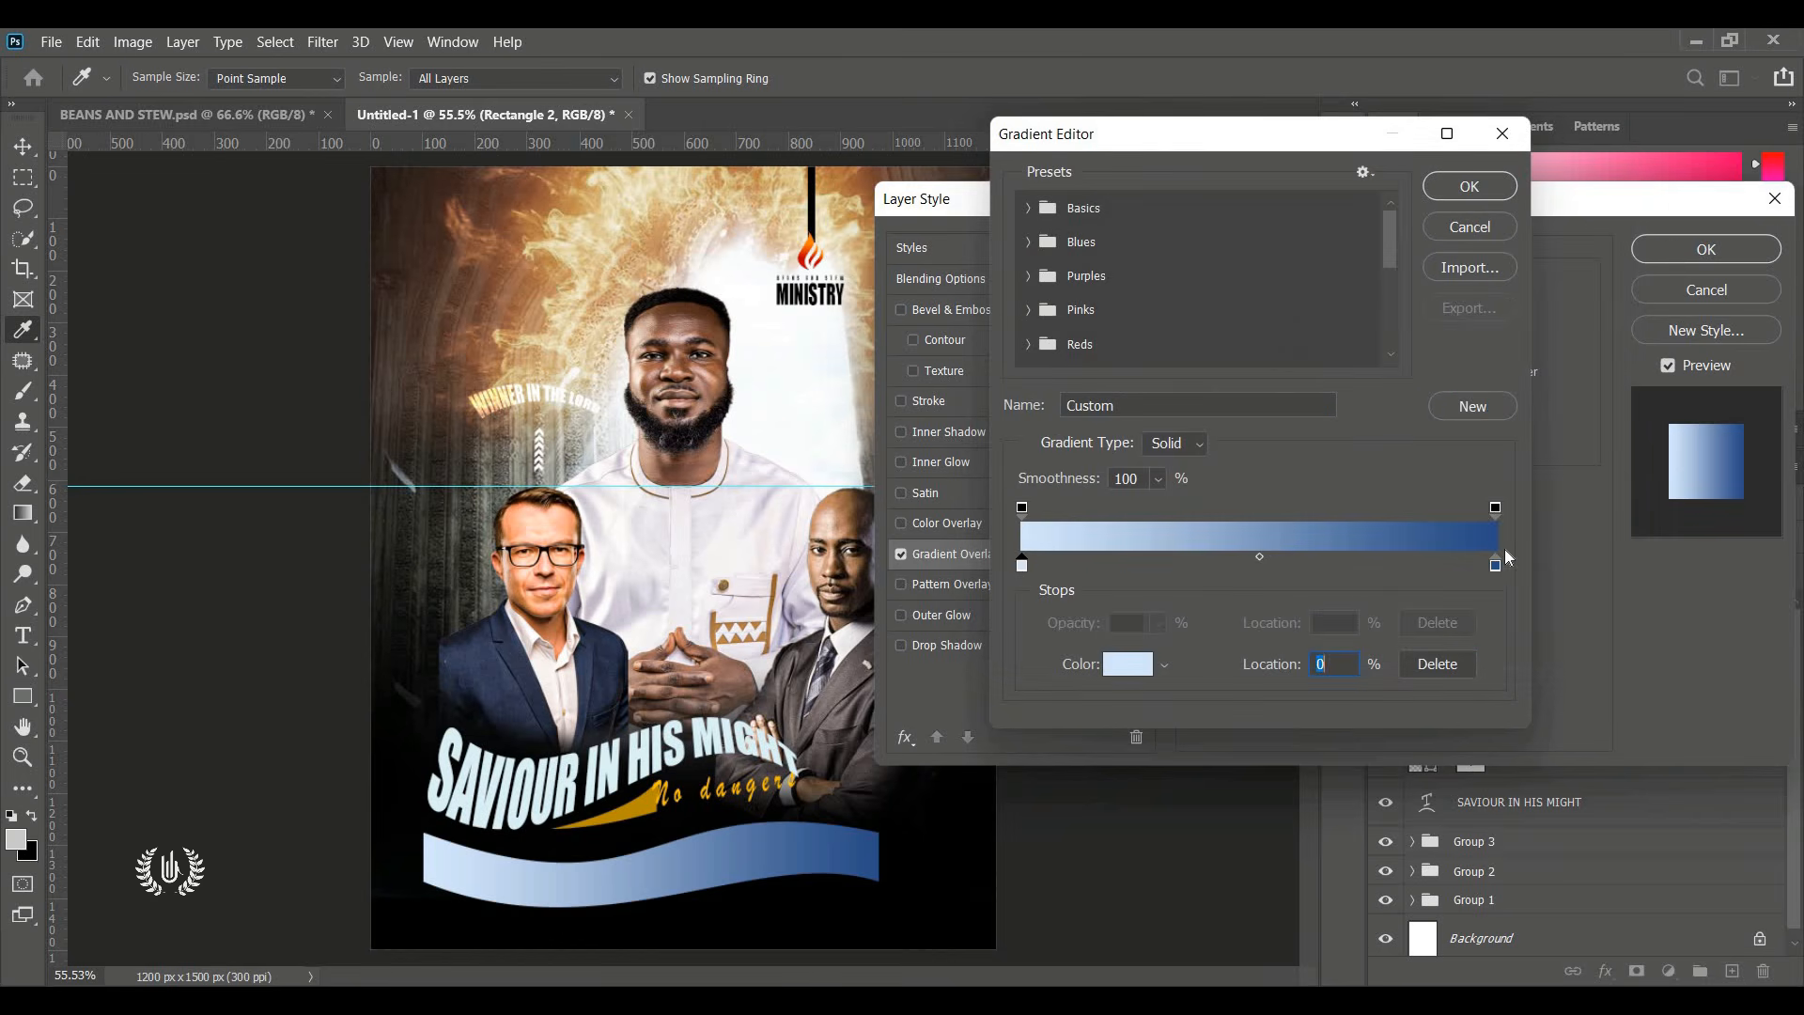
click(1495, 566)
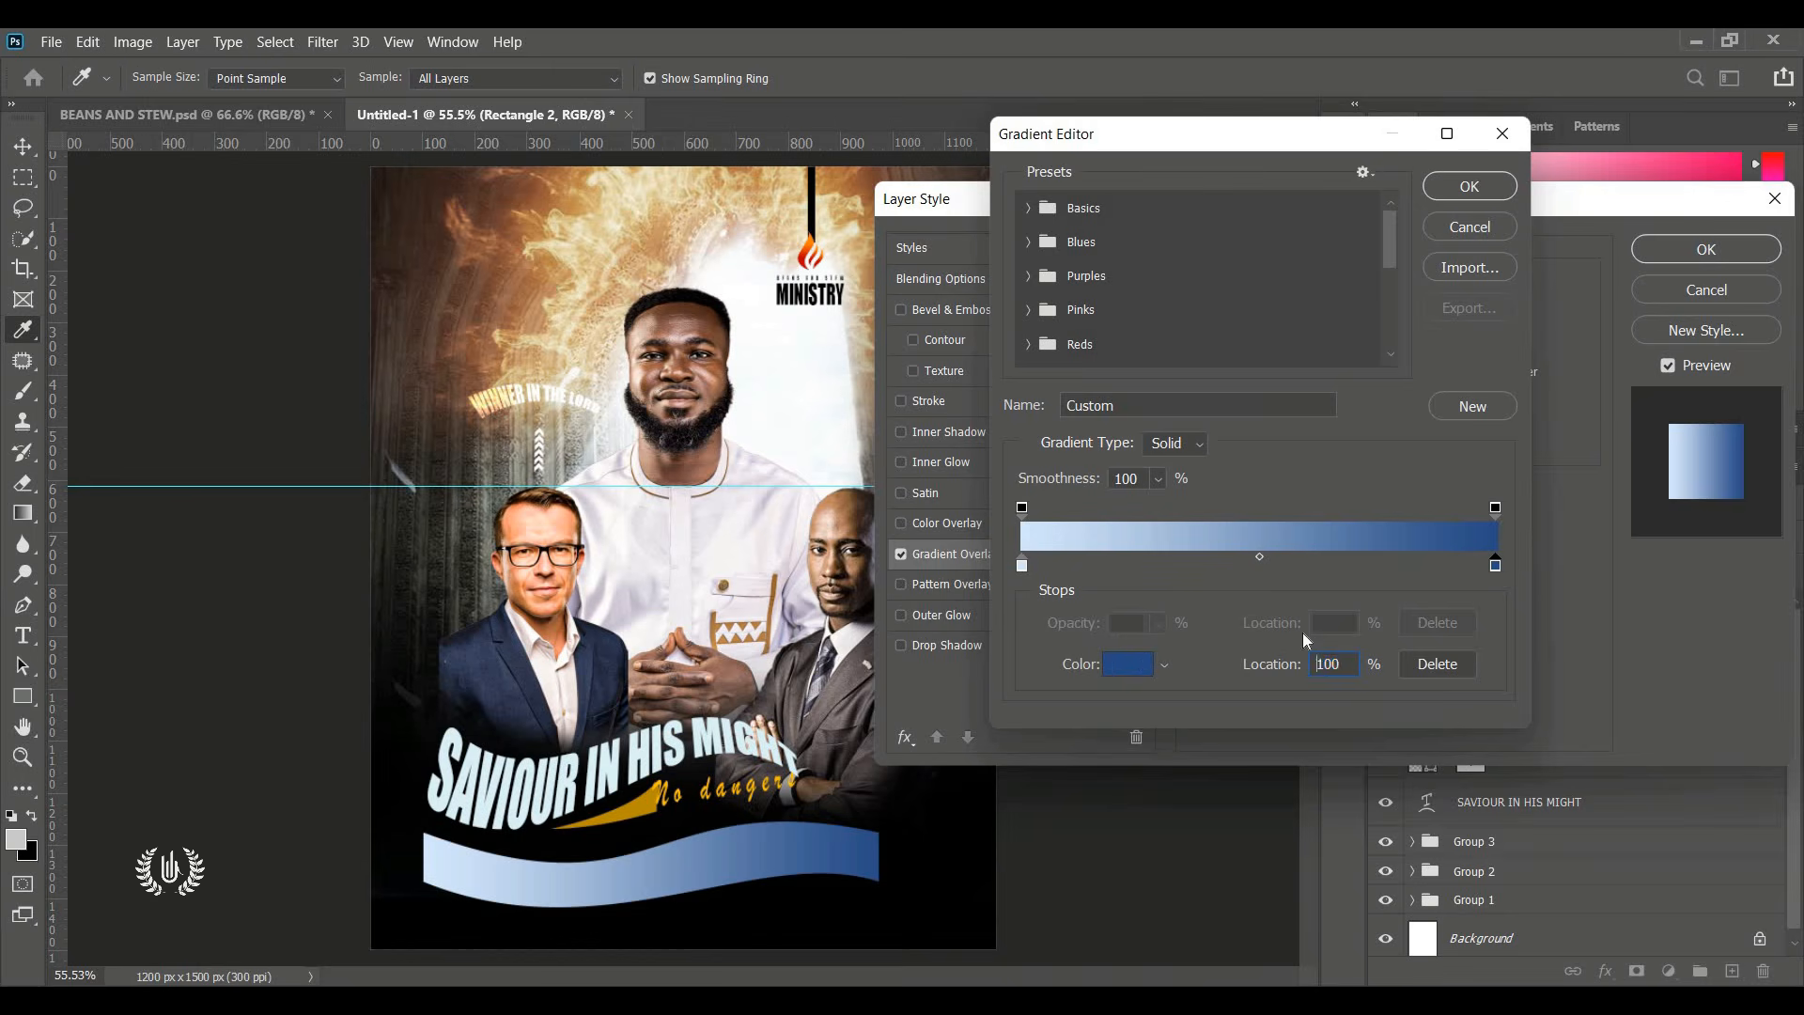
click(1137, 664)
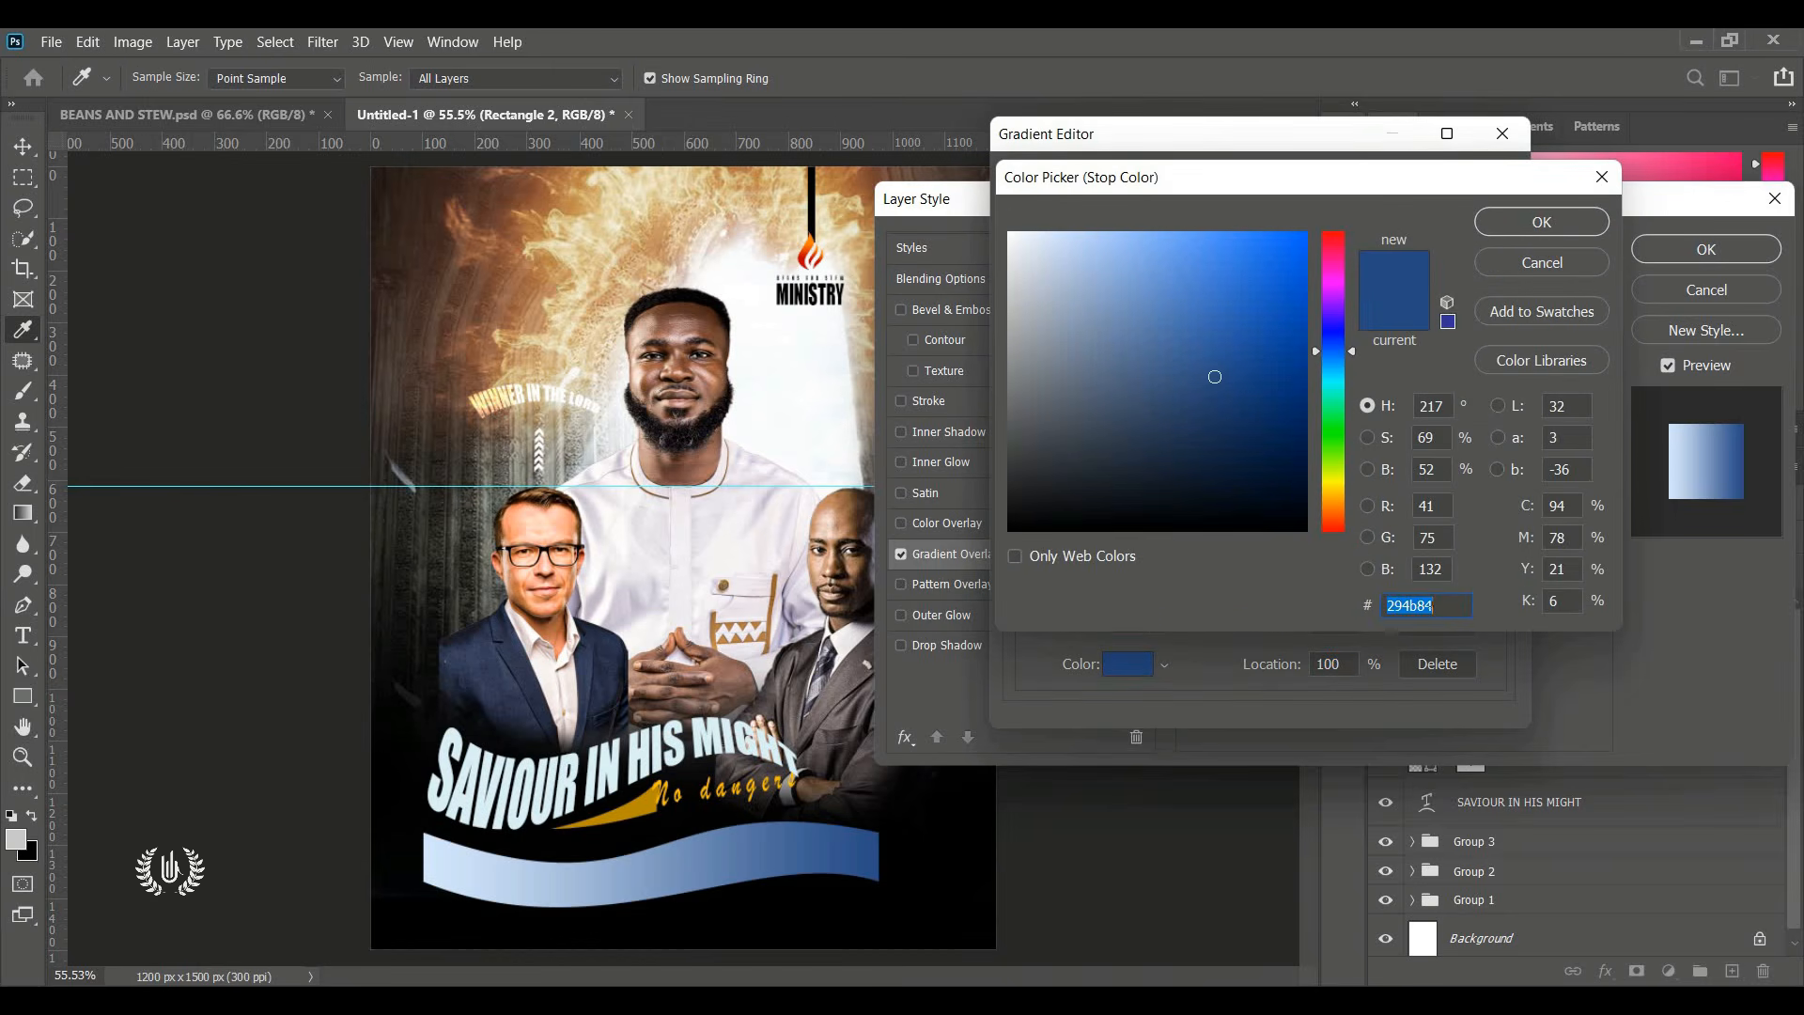
click(1542, 223)
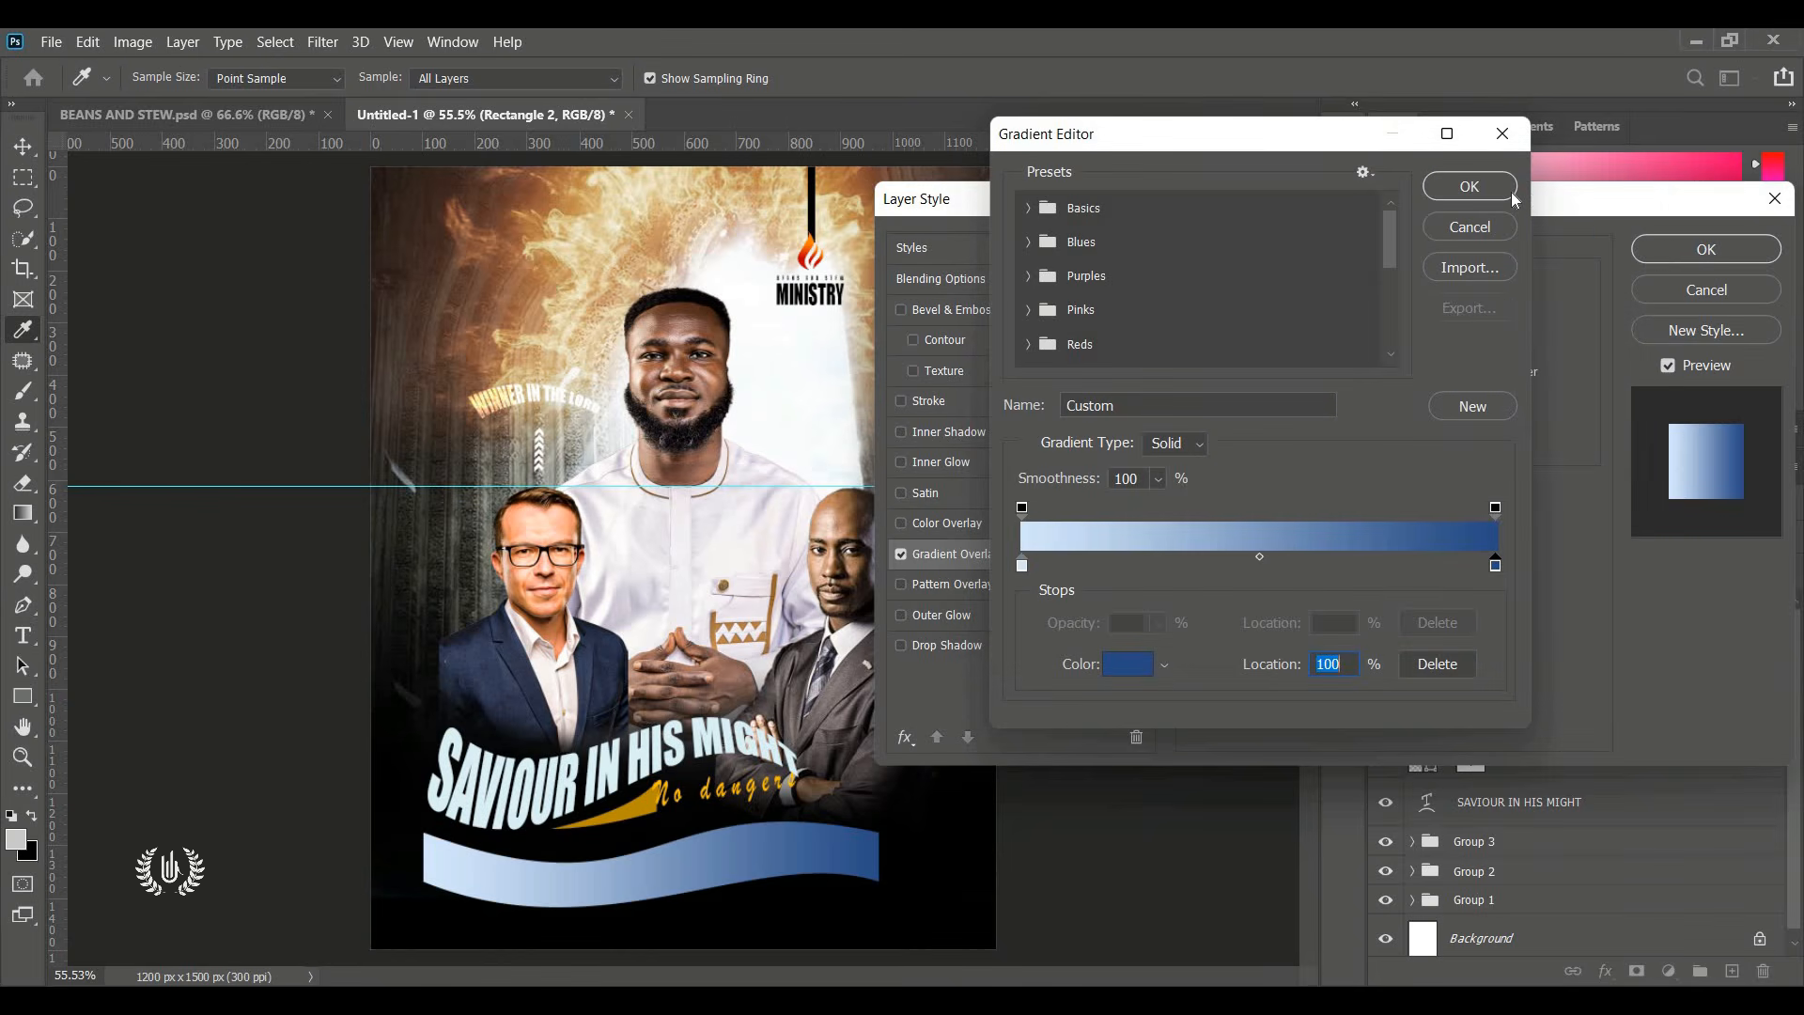
click(1504, 191)
click(1681, 260)
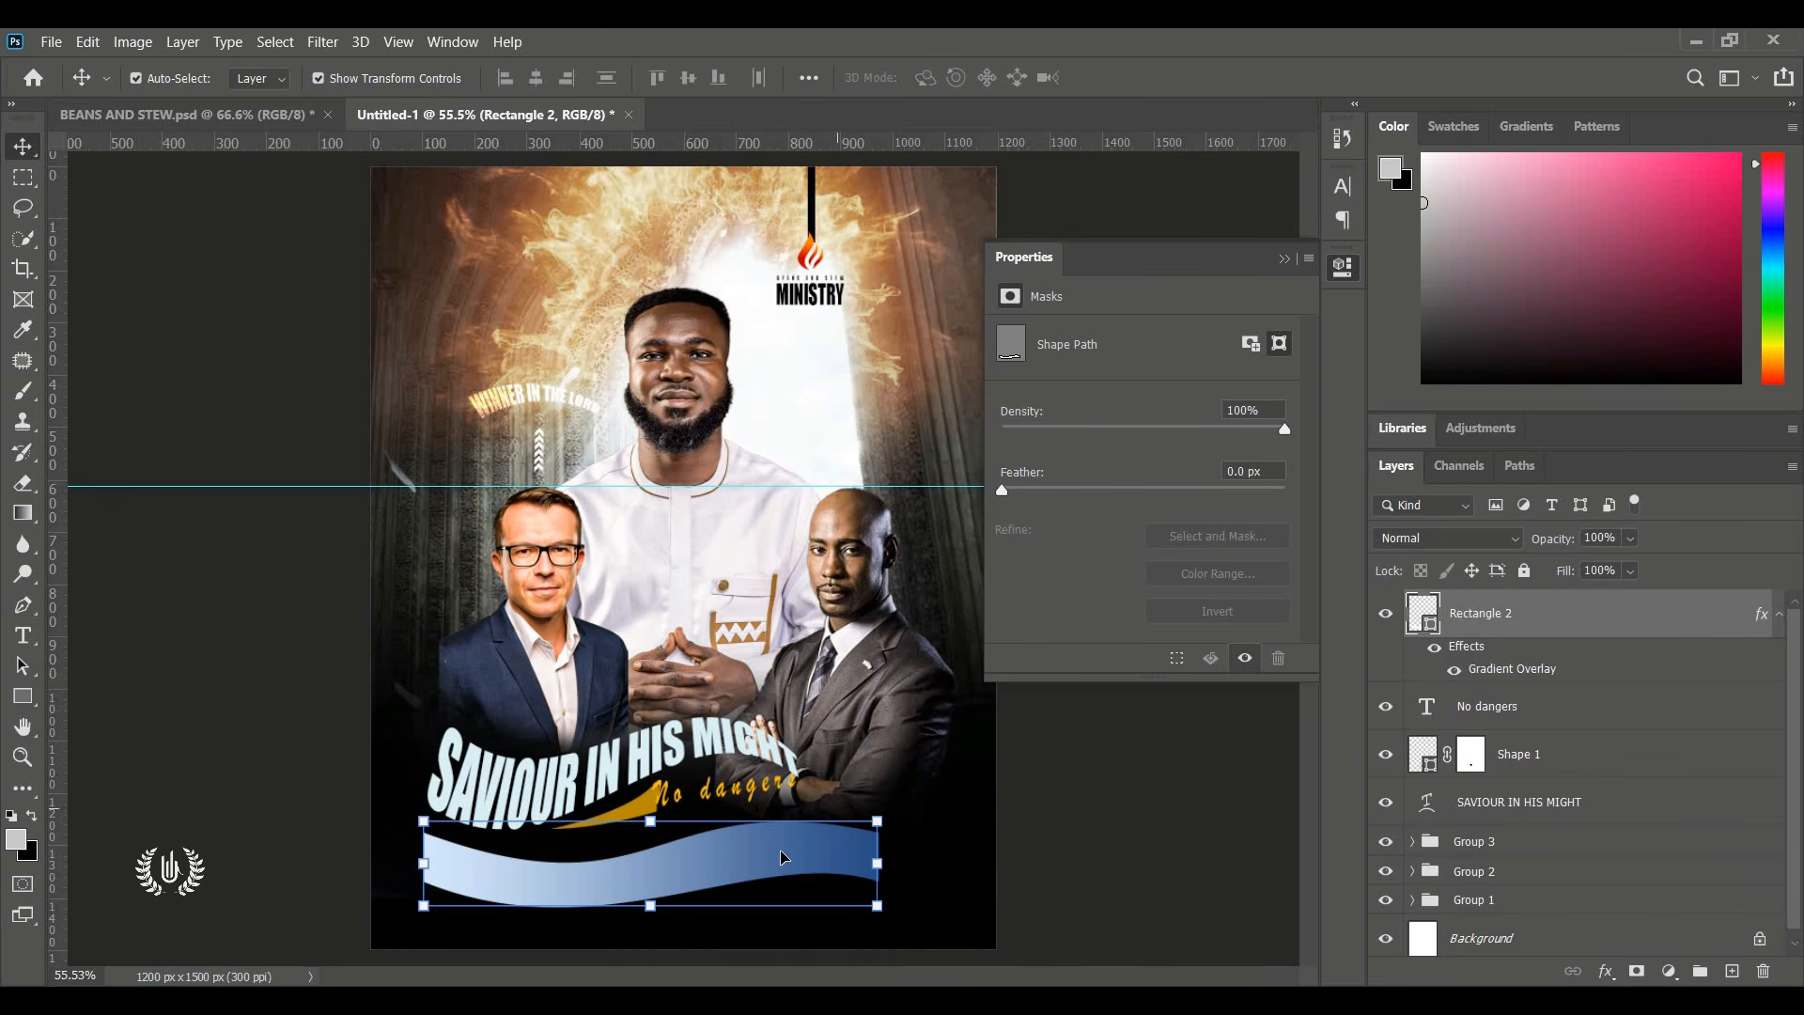
drag(780, 857, 787, 846)
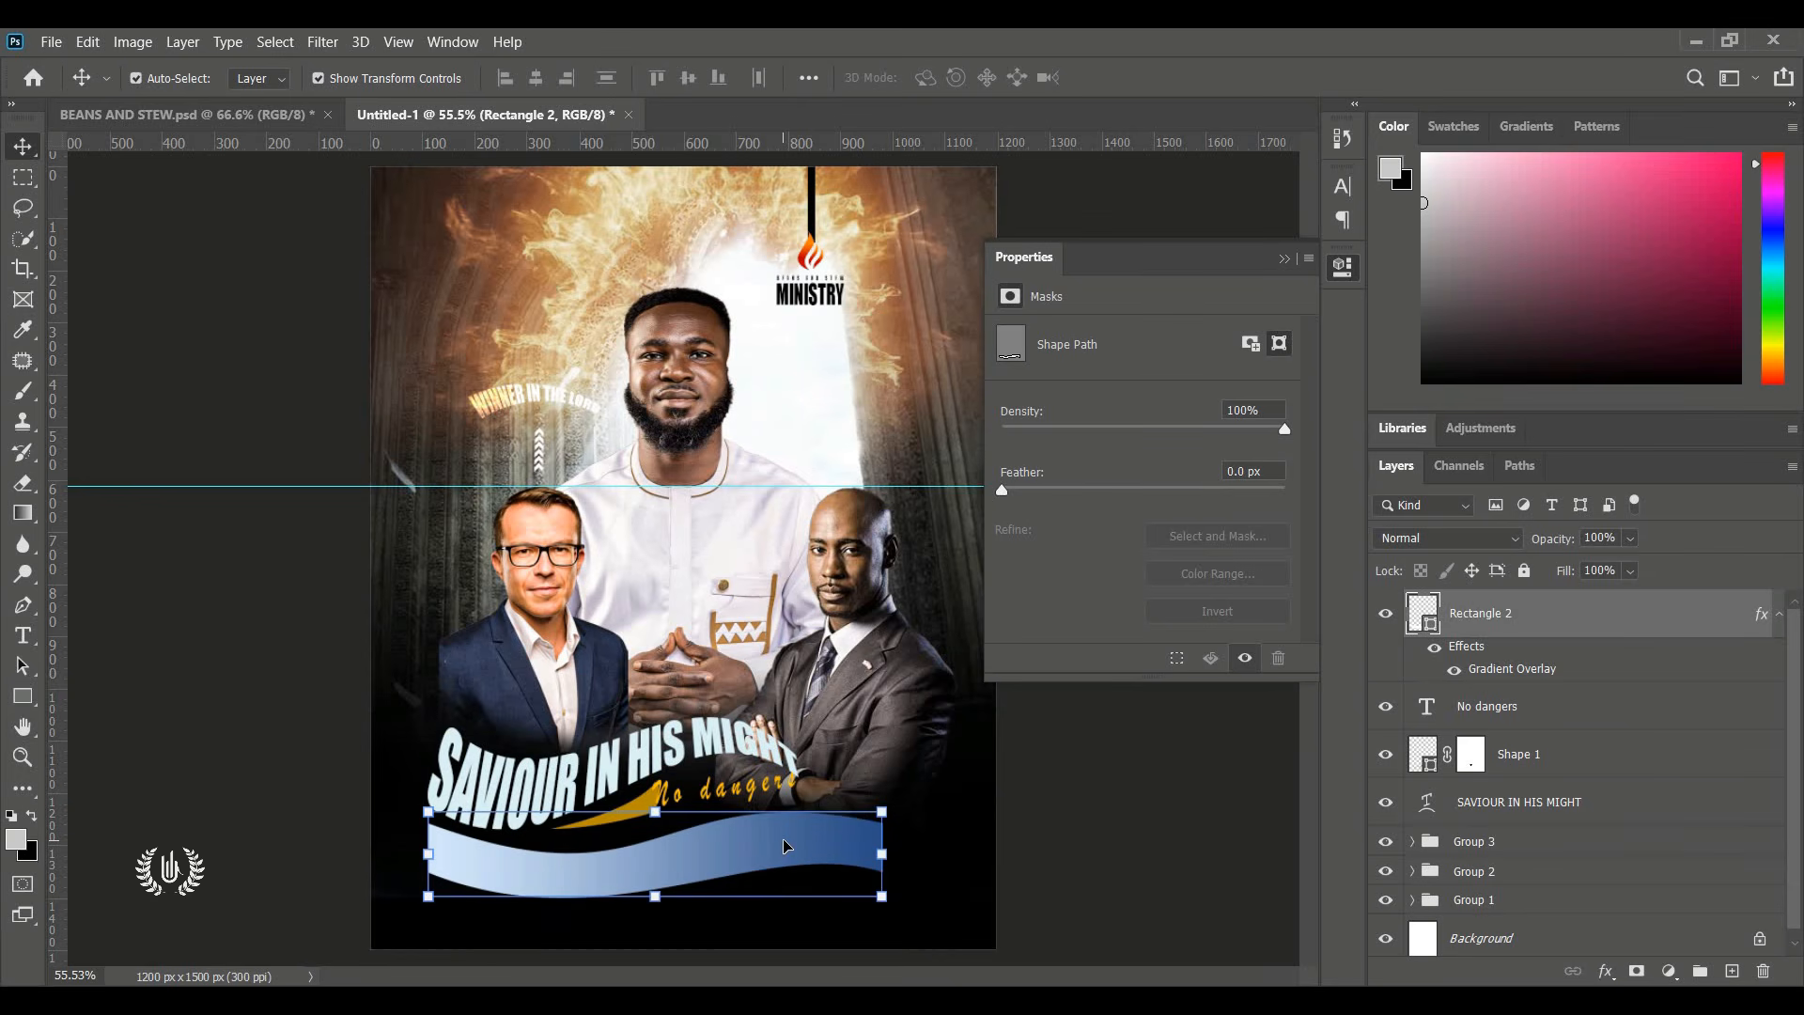
Start a new text line on the banner in Impact Regular with tracking 0 and black colour.
click(26, 637)
click(571, 650)
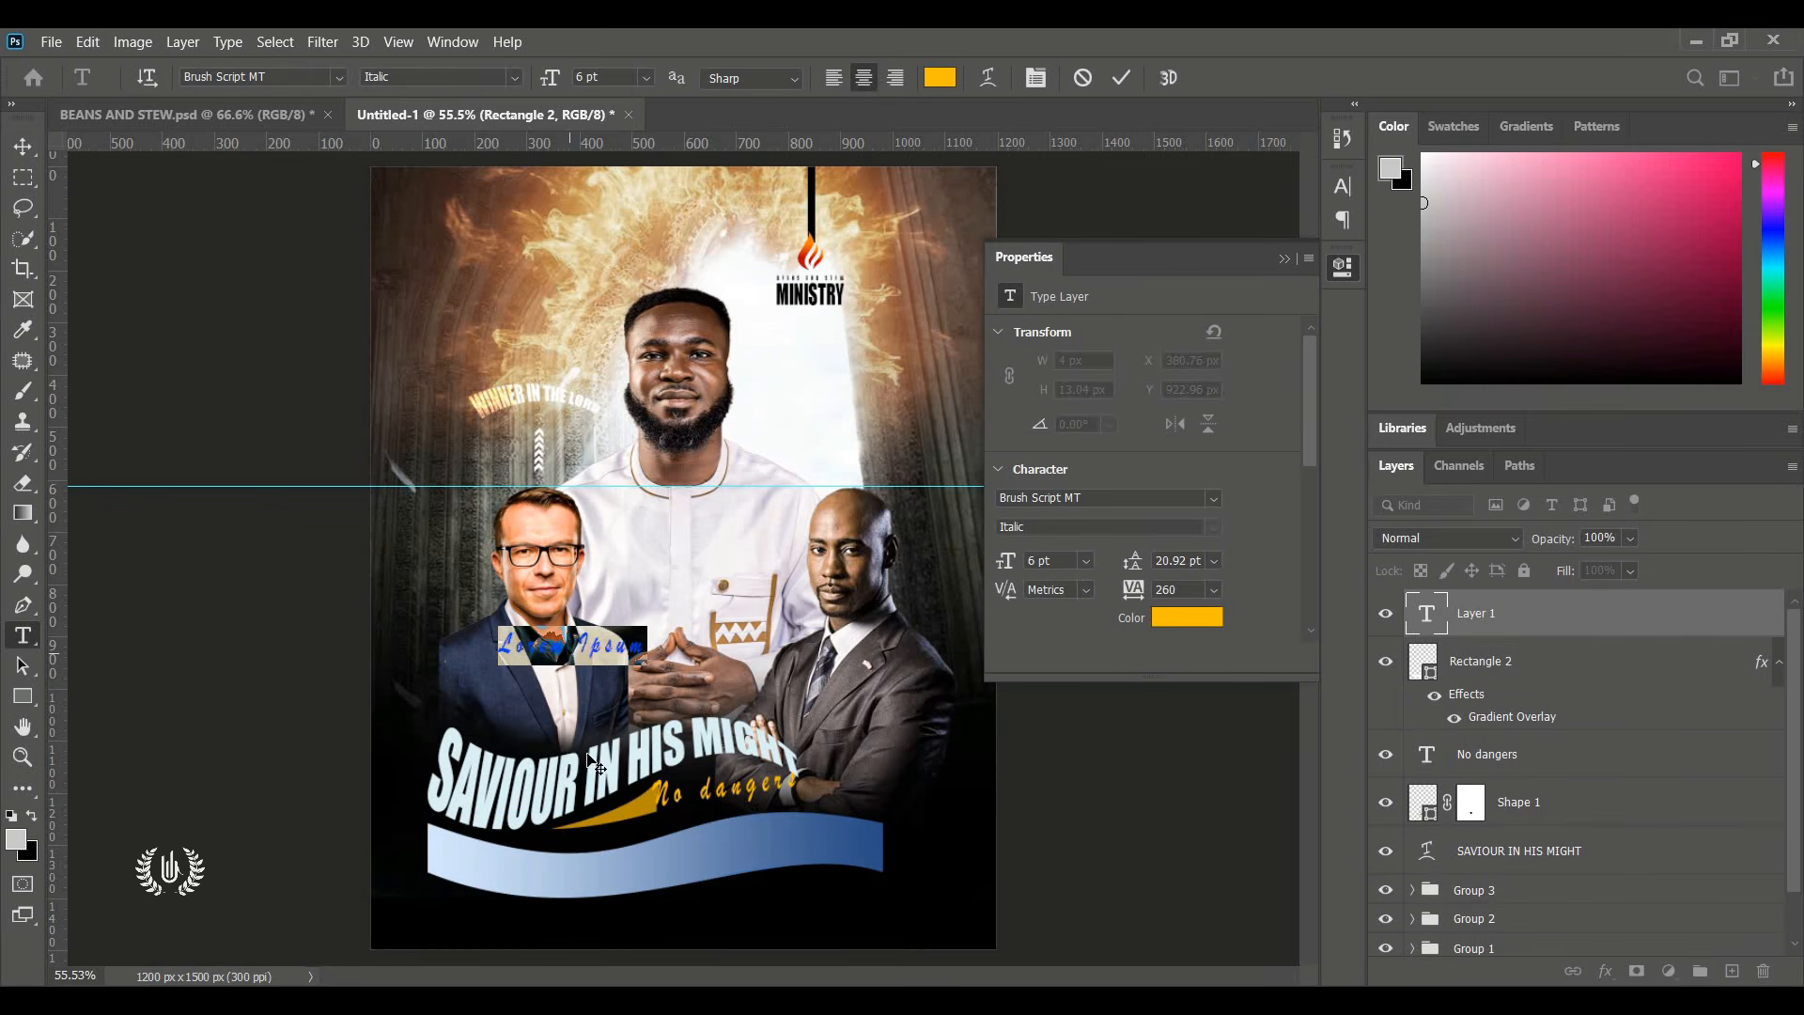
drag(571, 646, 583, 883)
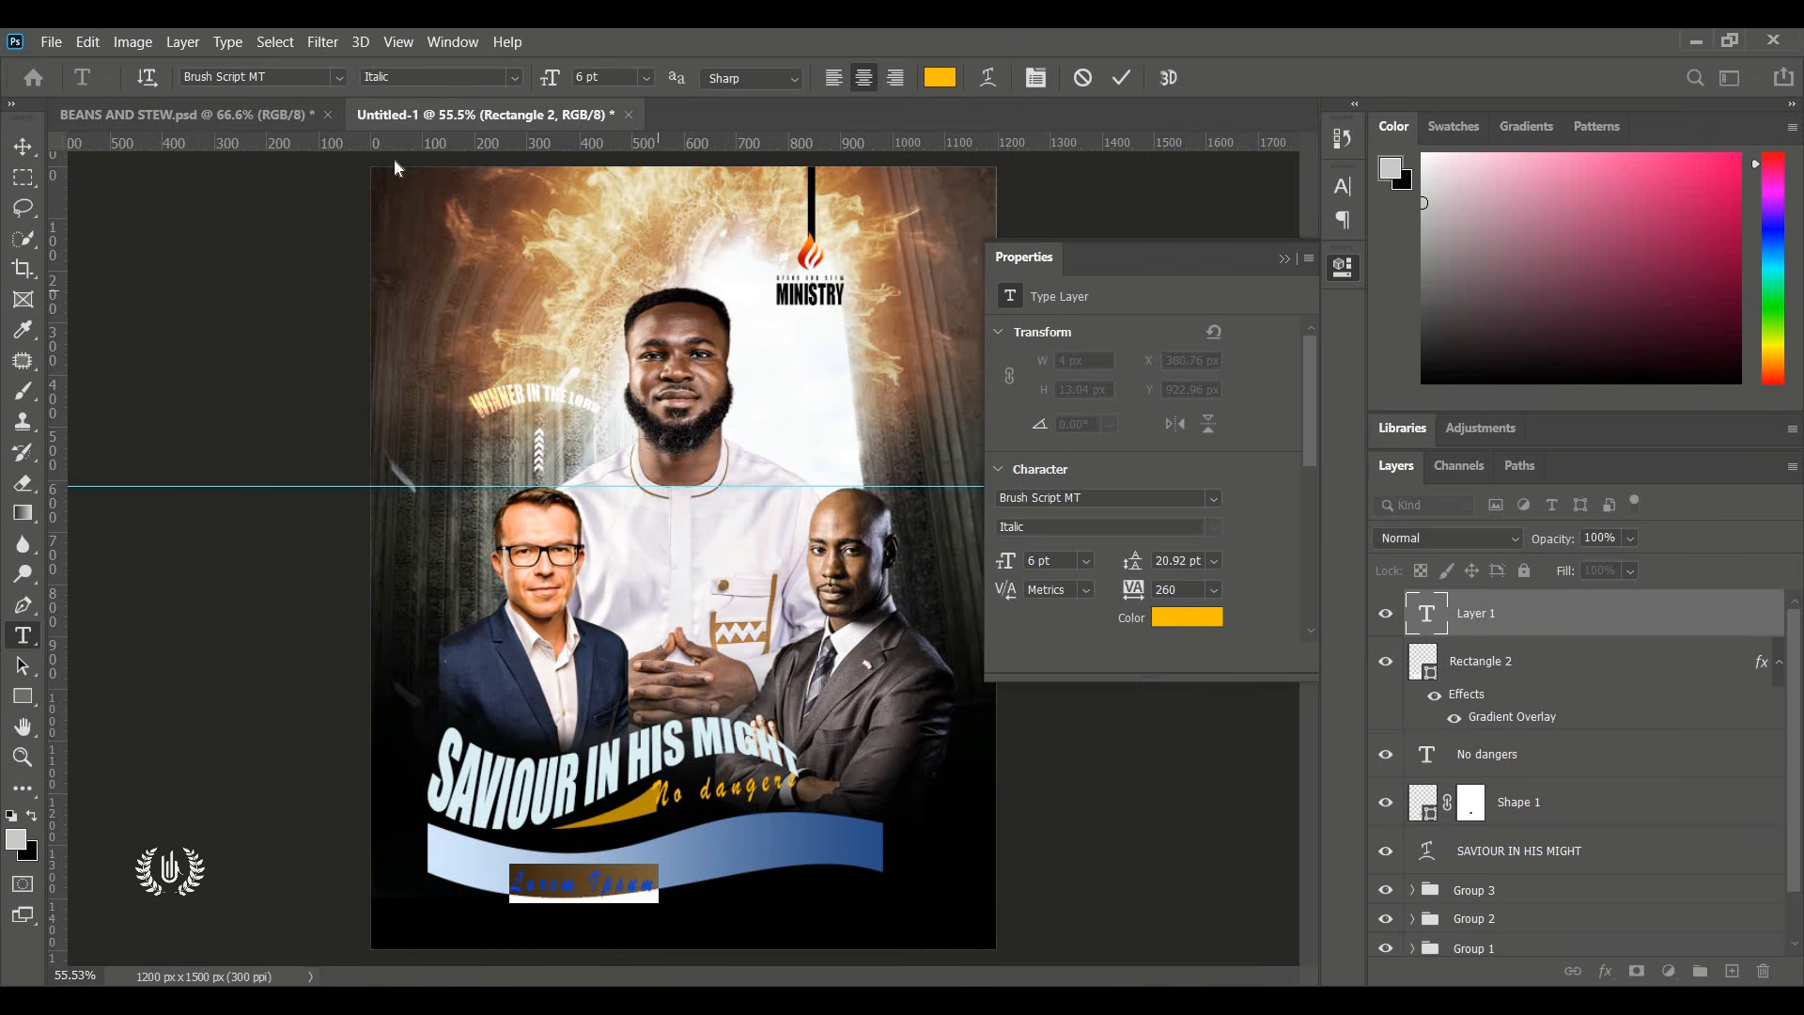
click(335, 75)
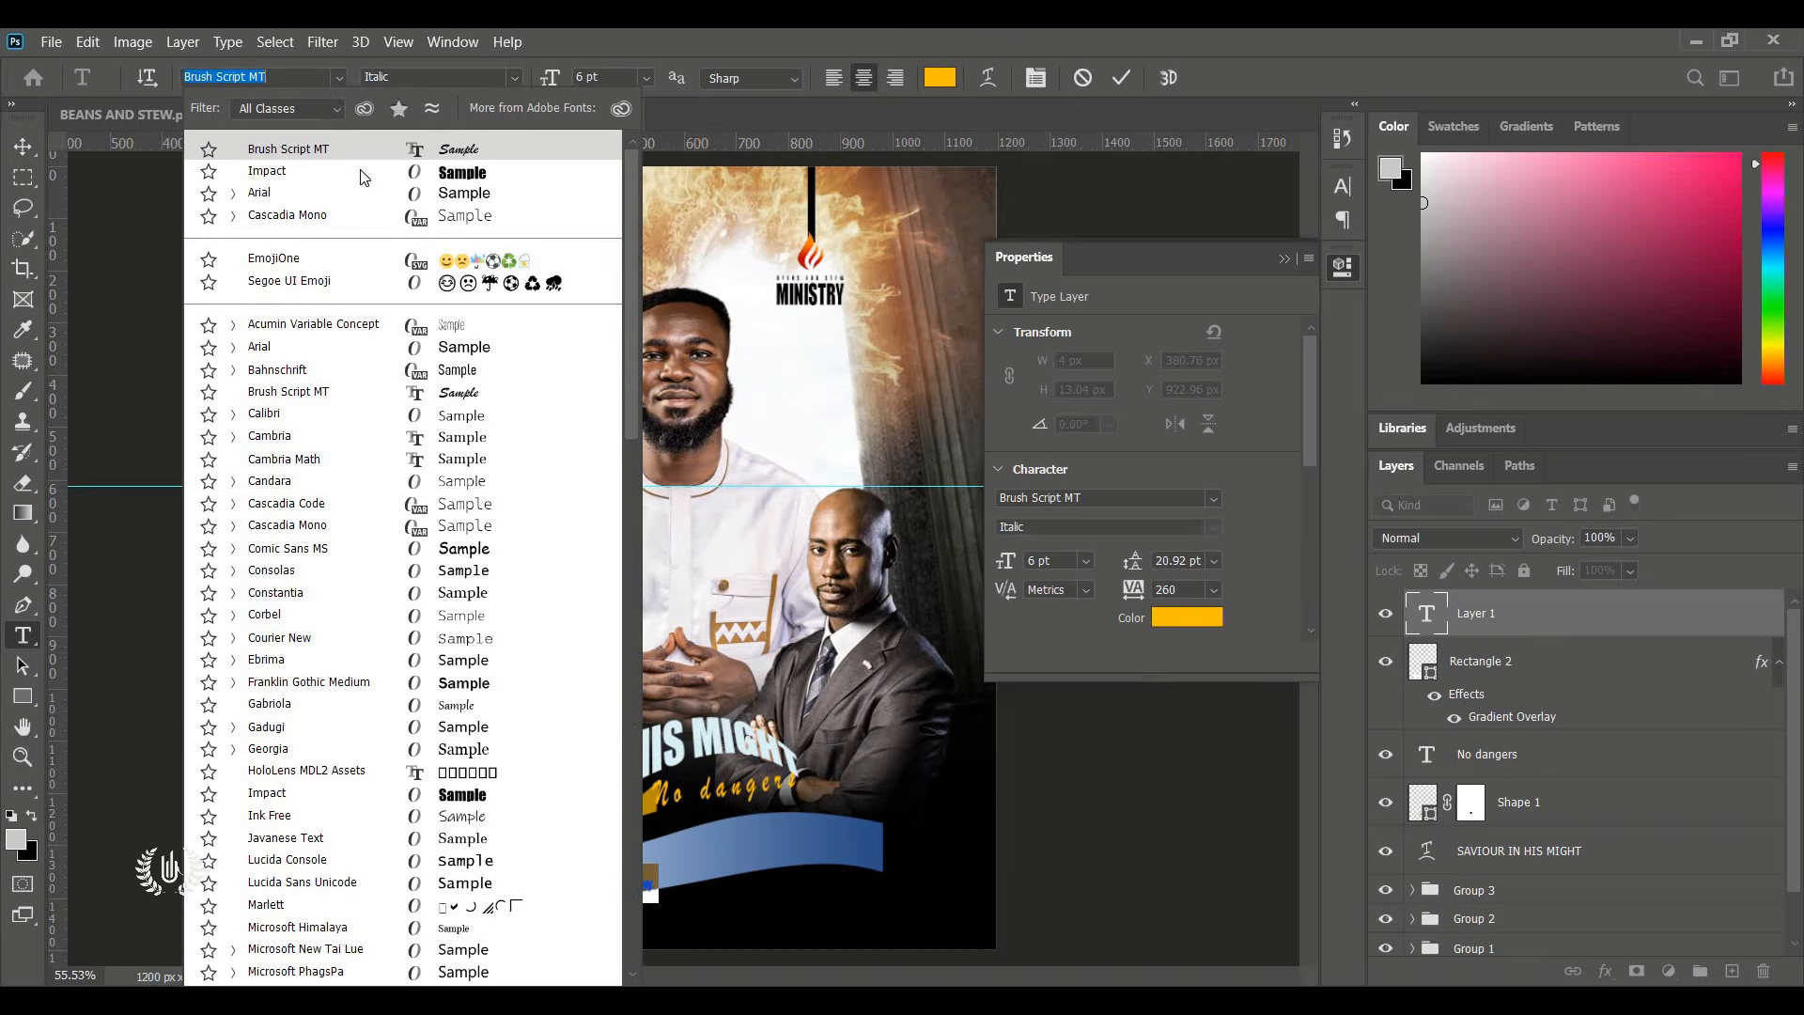
click(358, 171)
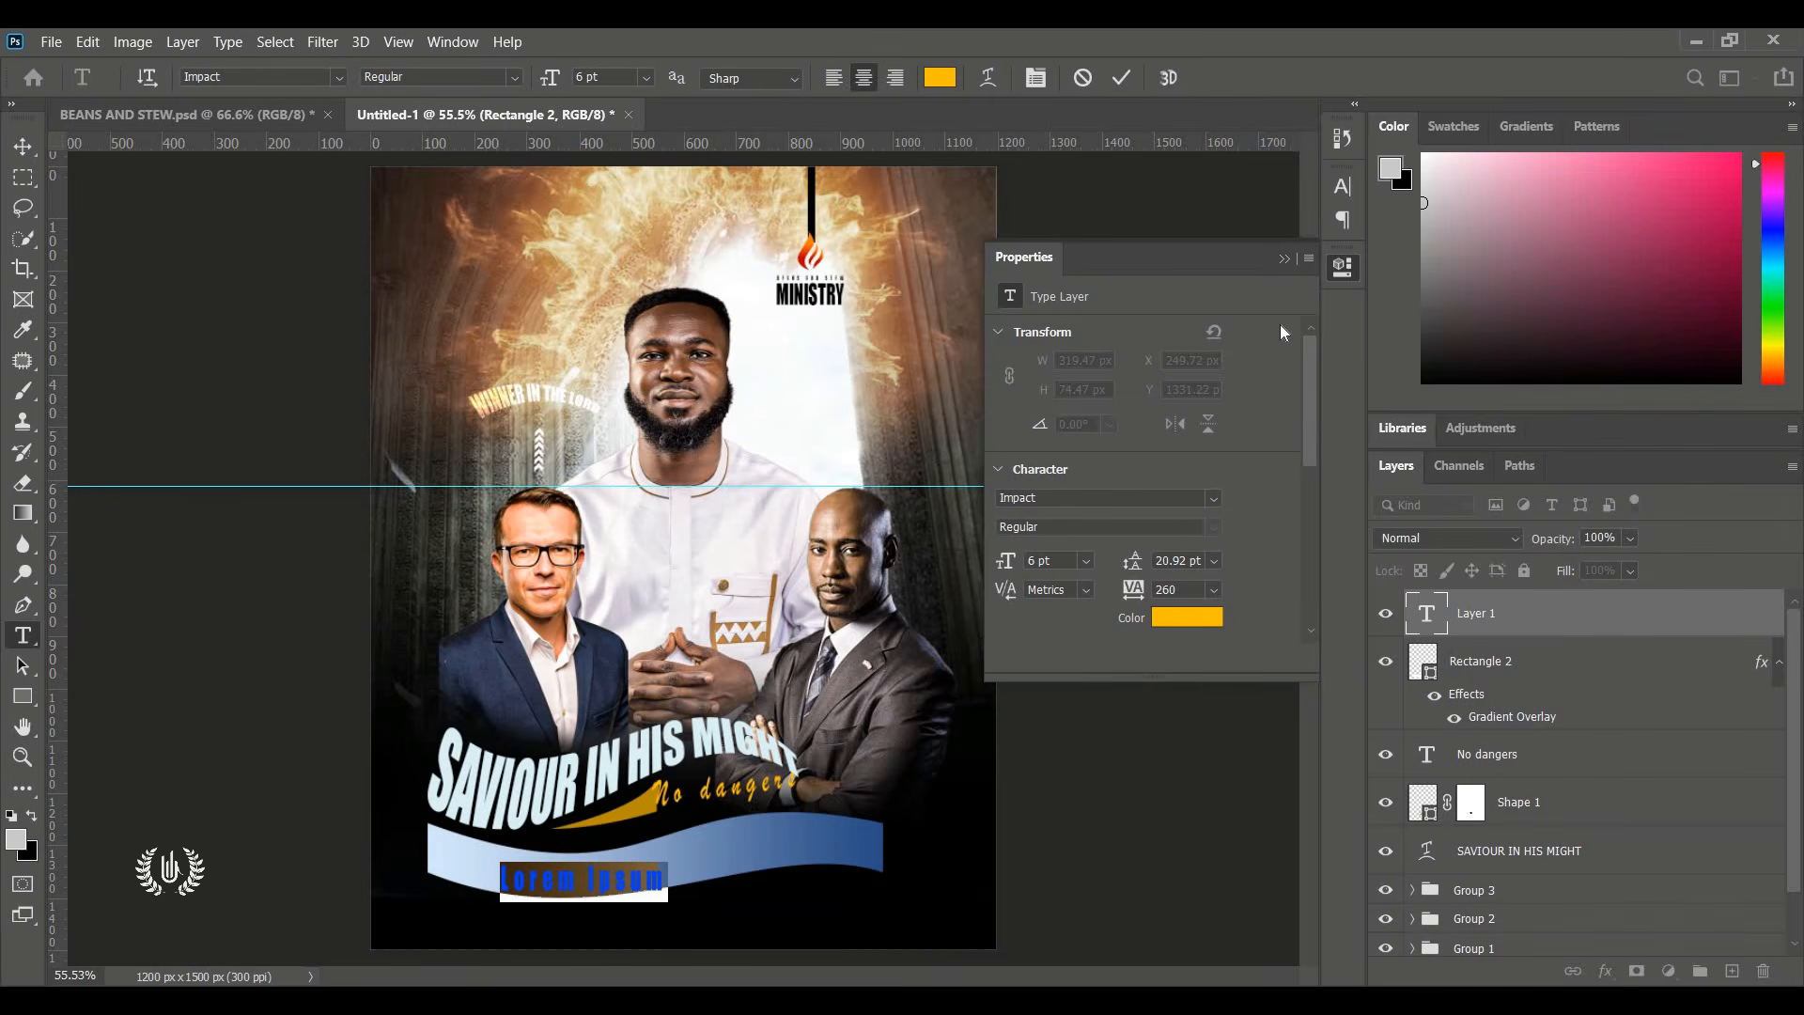
click(1344, 186)
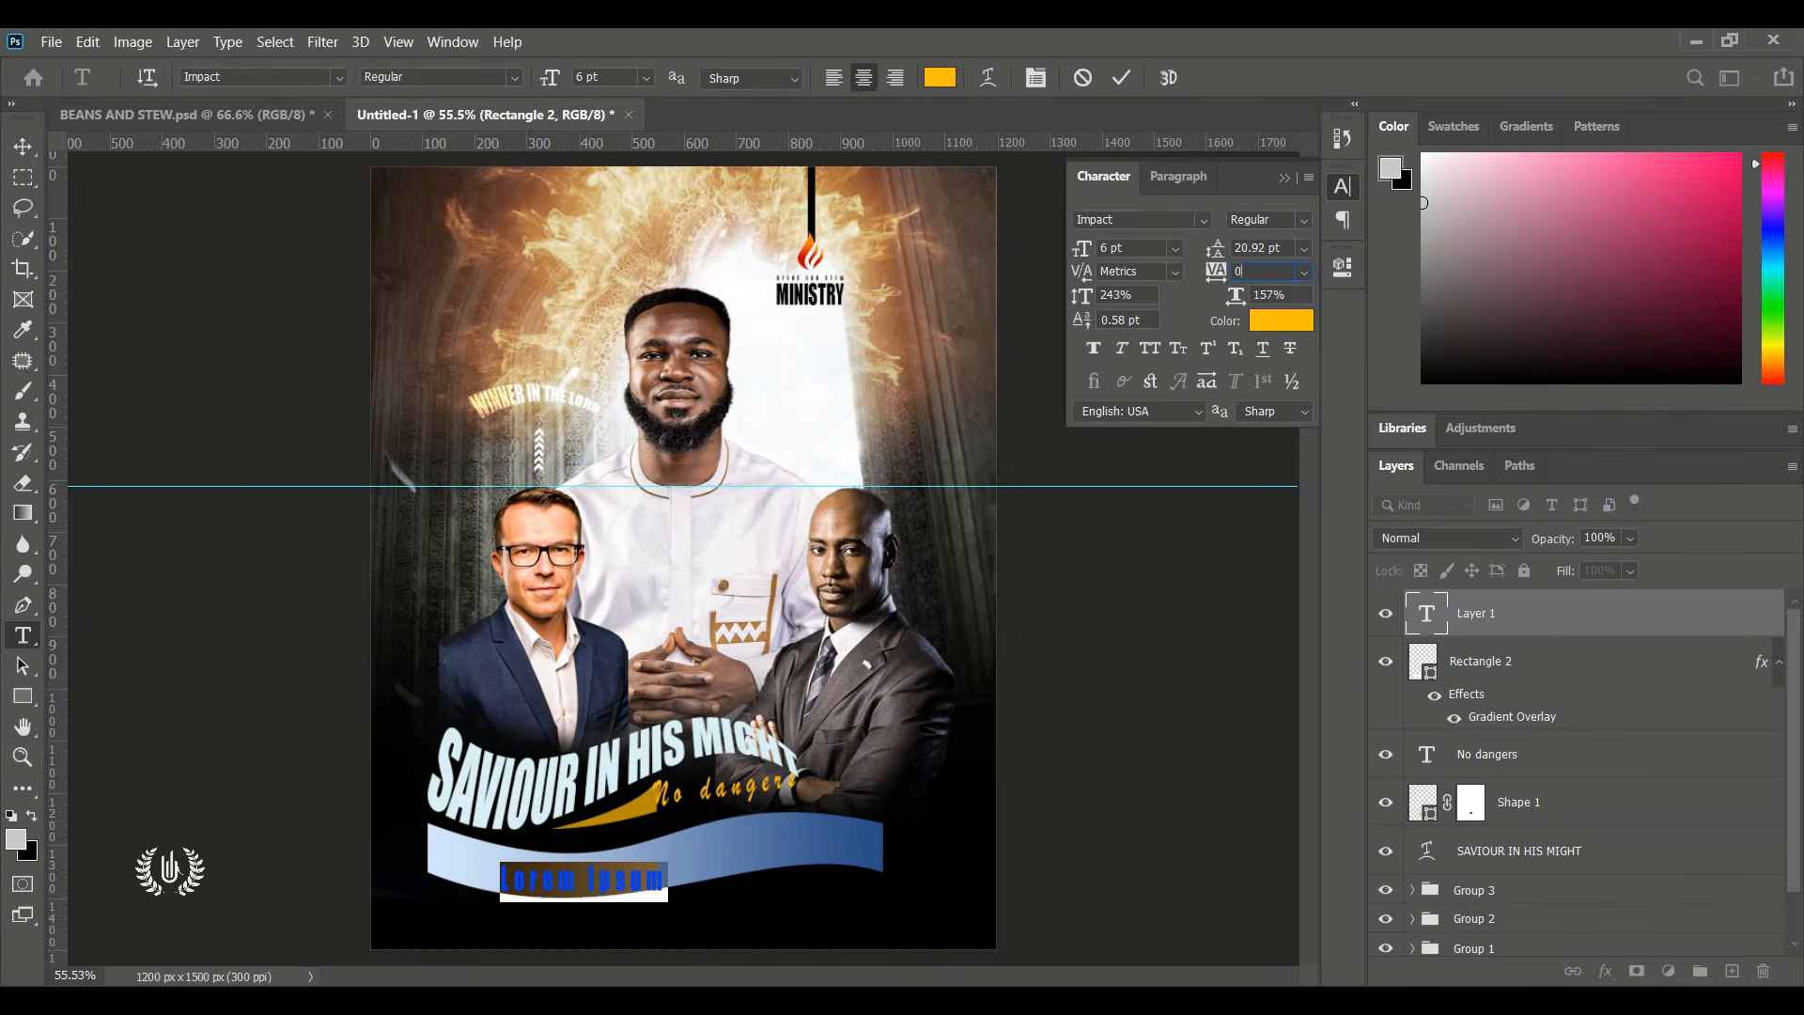
click(1180, 383)
click(959, 782)
key(Return)
Enter "CONDOMS DO GET BROKEN SO BEWARE OF DOGS" as the text across the banner.
text(COND)
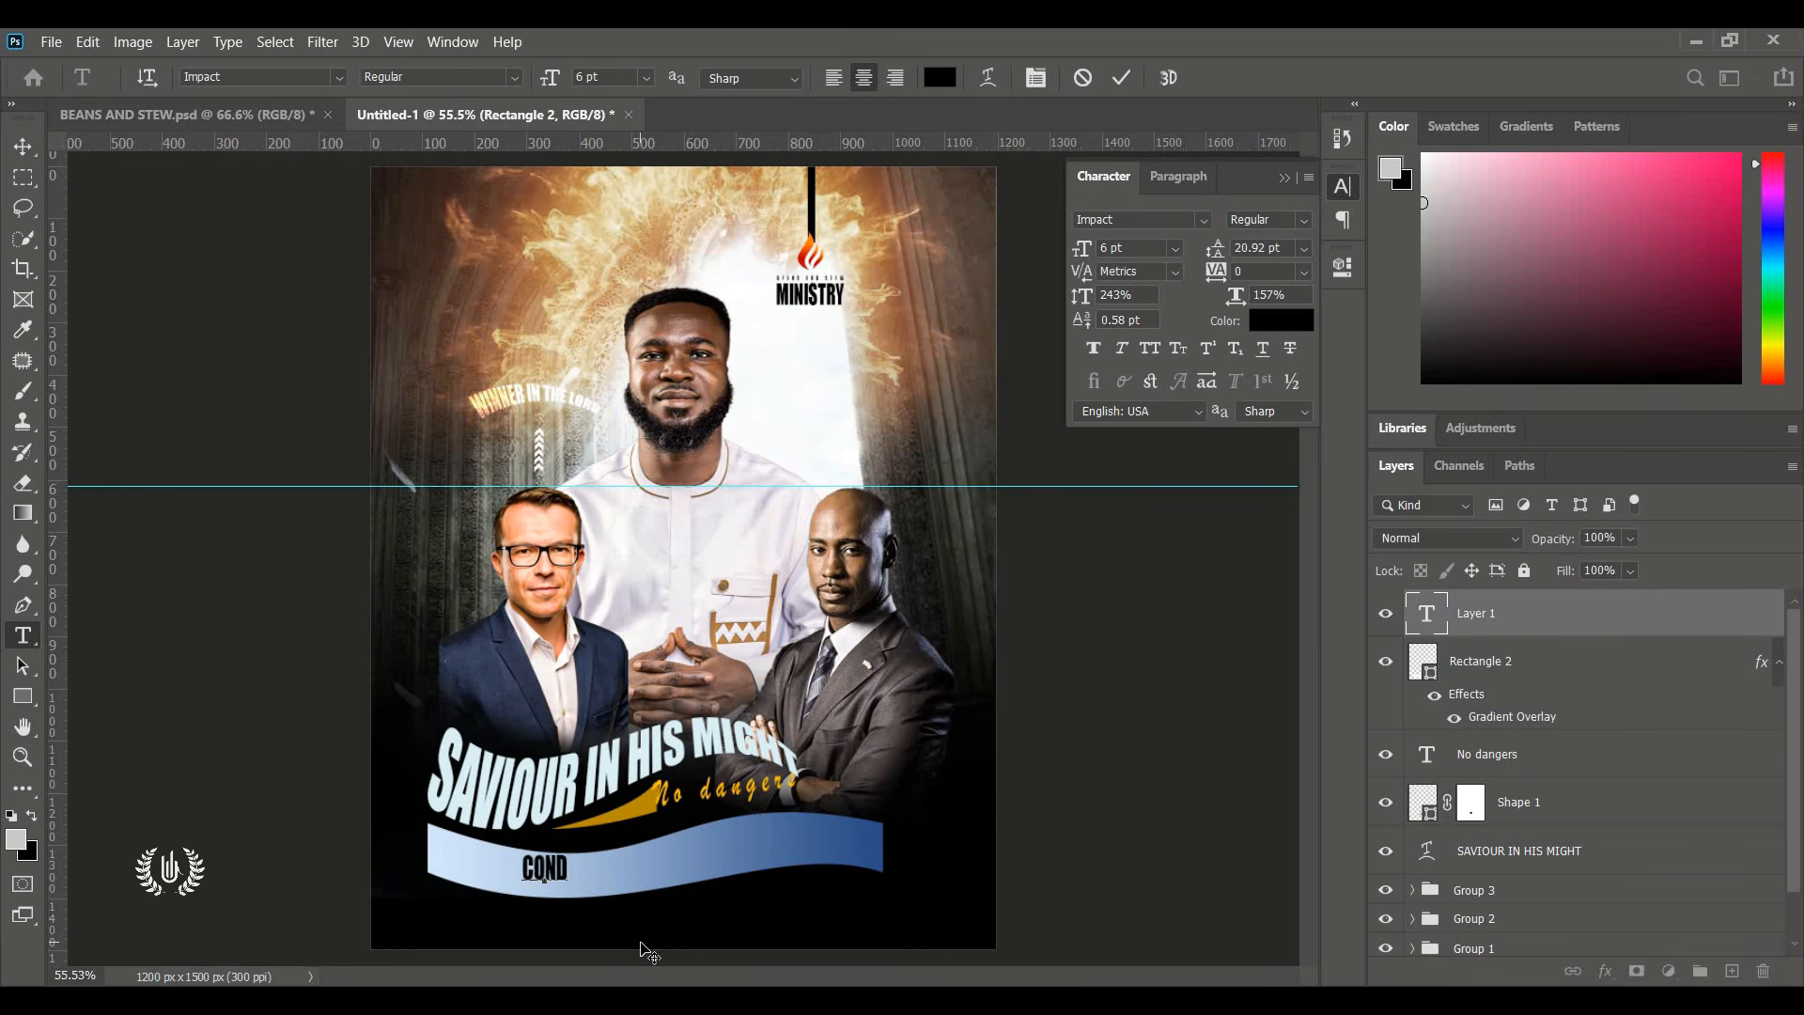
text(OMS DO GET BROKEN SO)
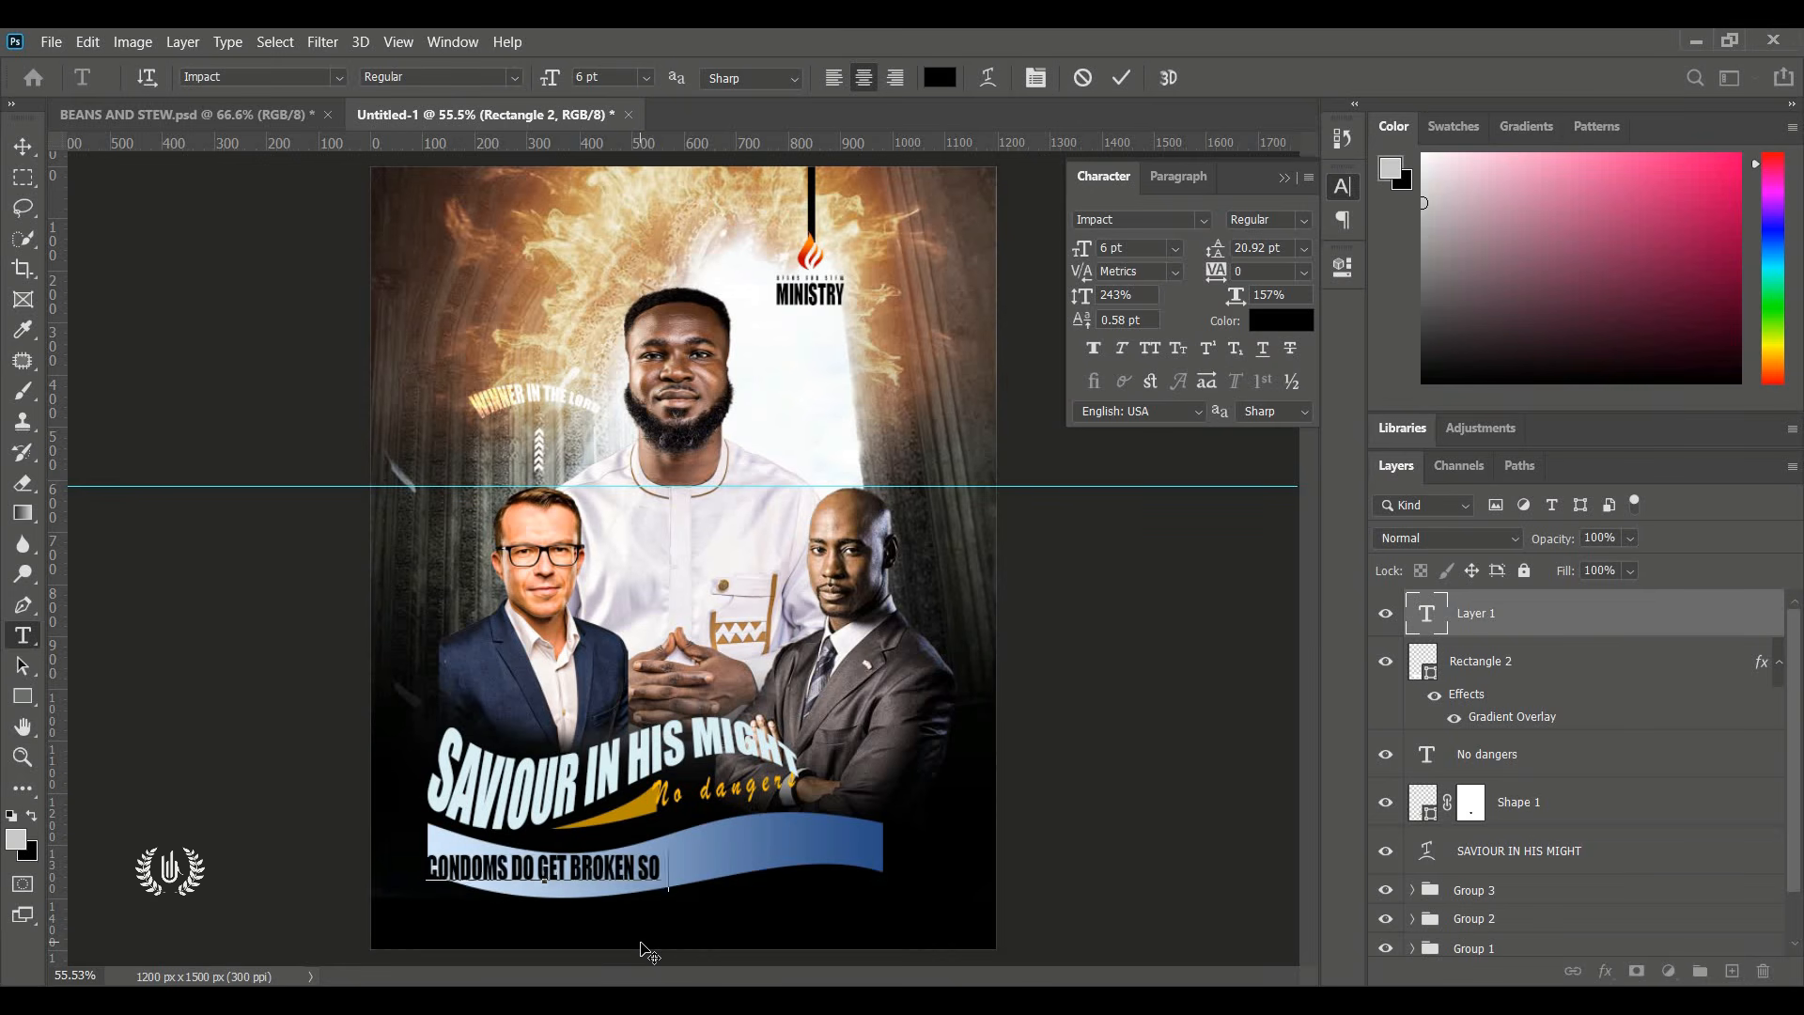
text( BEWARE OF DOGS)
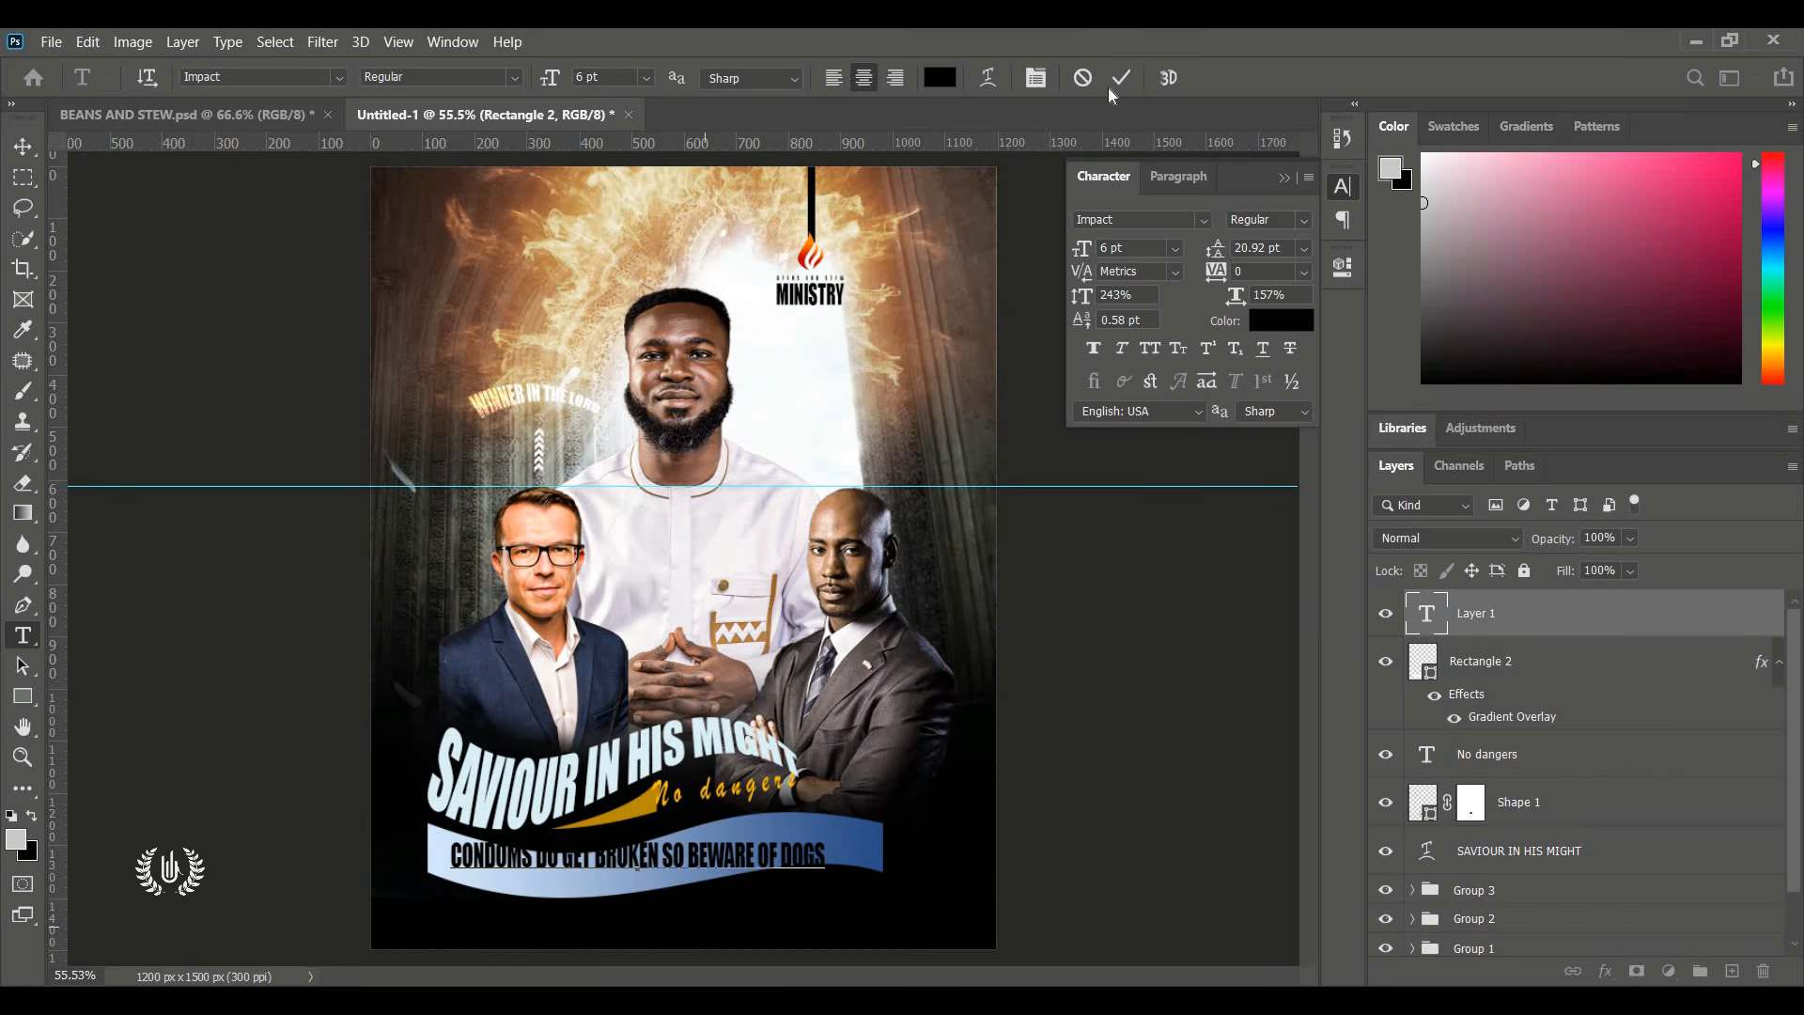
click(1117, 82)
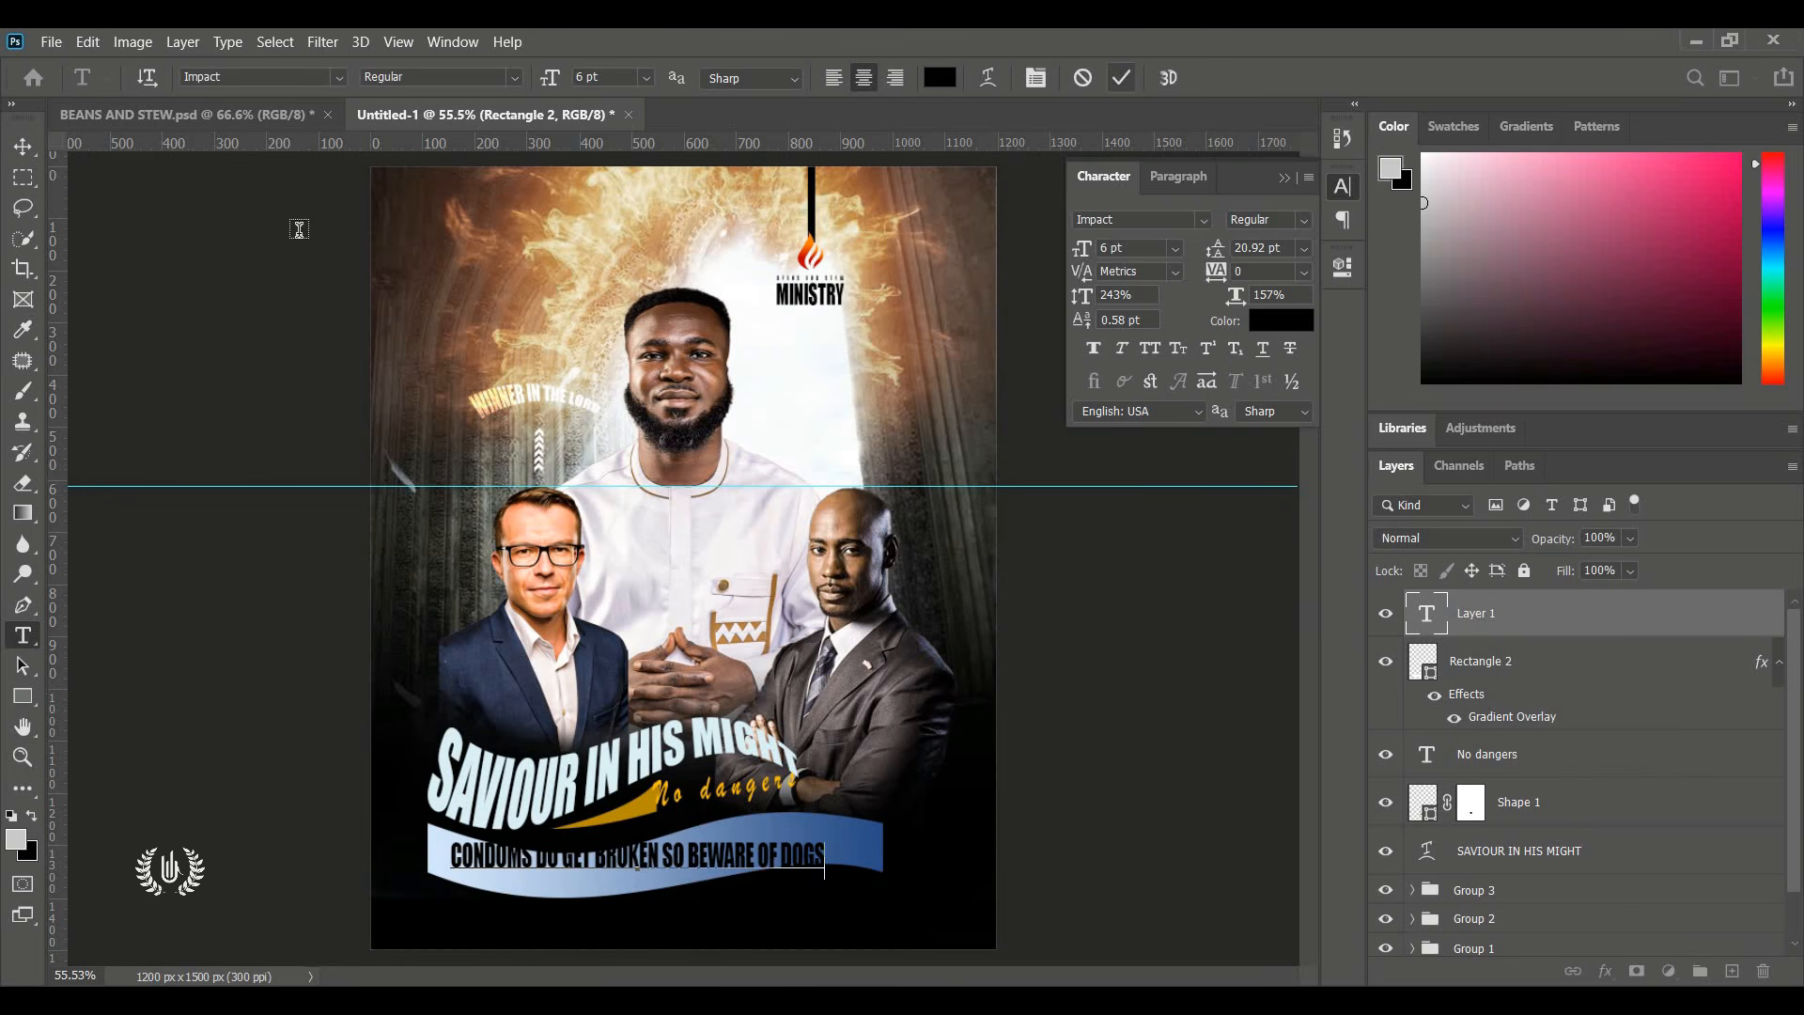
click(23, 148)
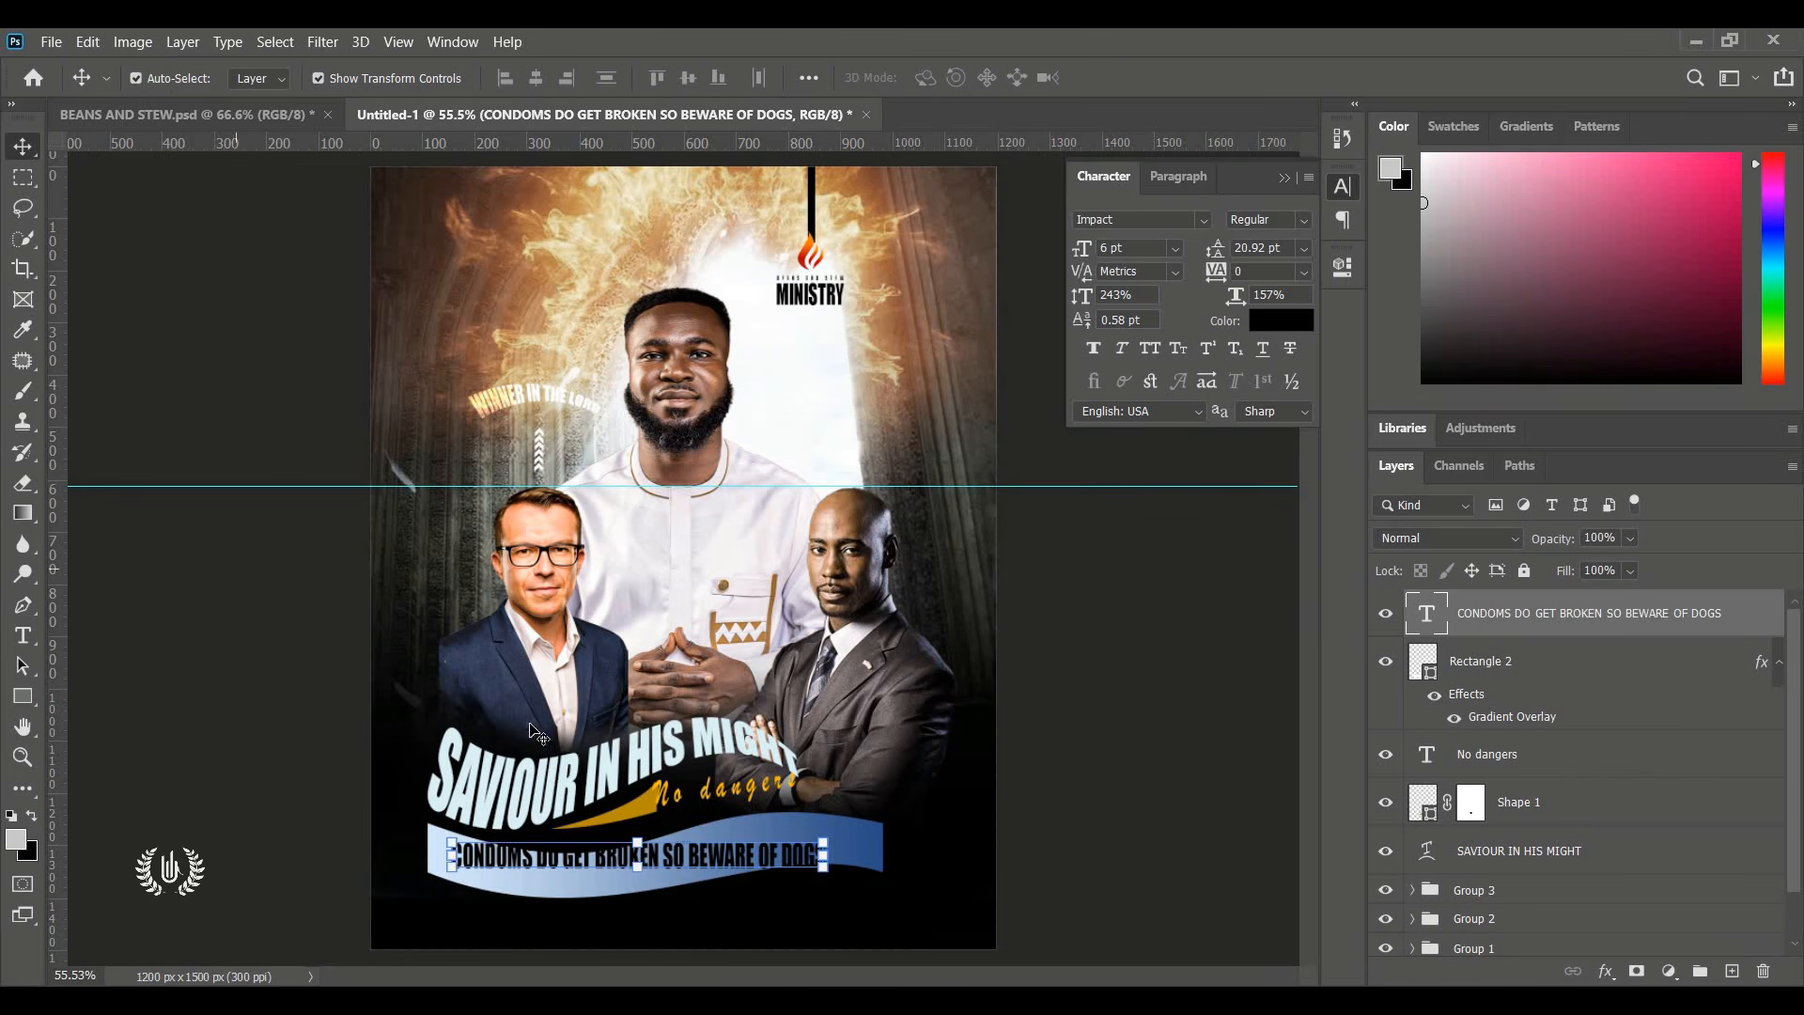
Warp the banner text with the Flag style, using a bend of -76.6% and horizontal distortion of 20.3%.
right_click(640, 837)
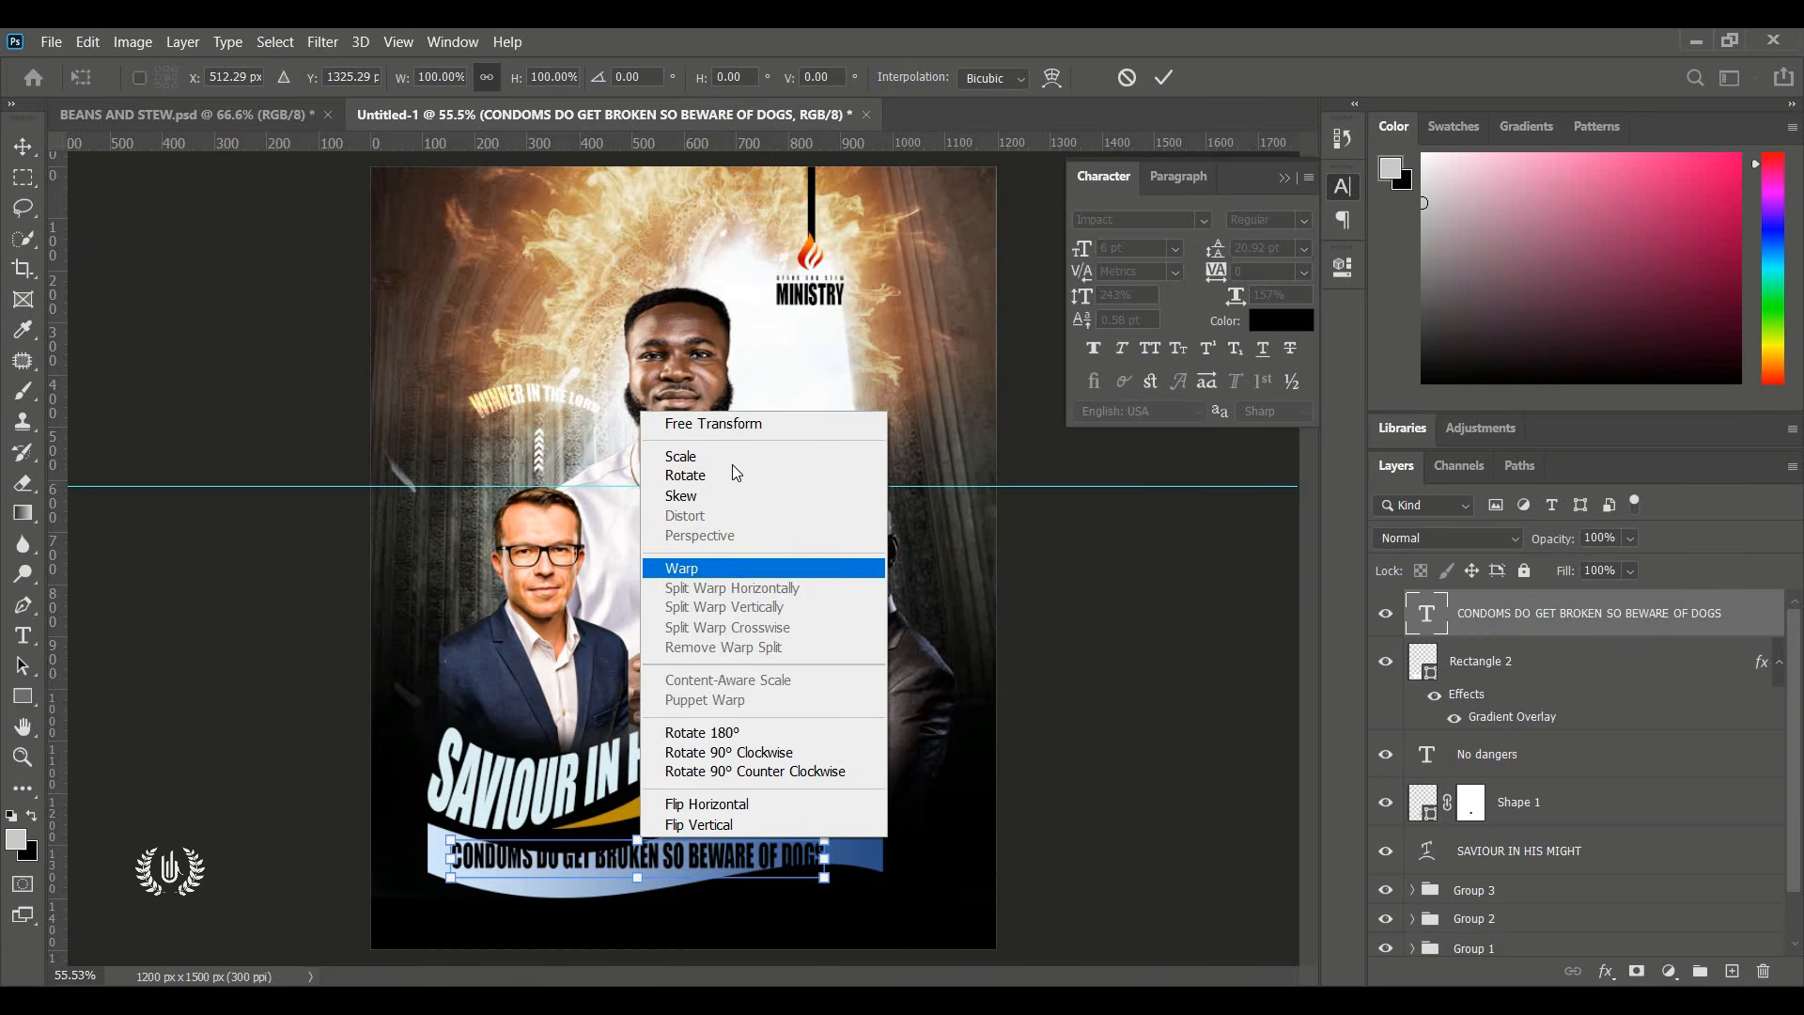
click(731, 570)
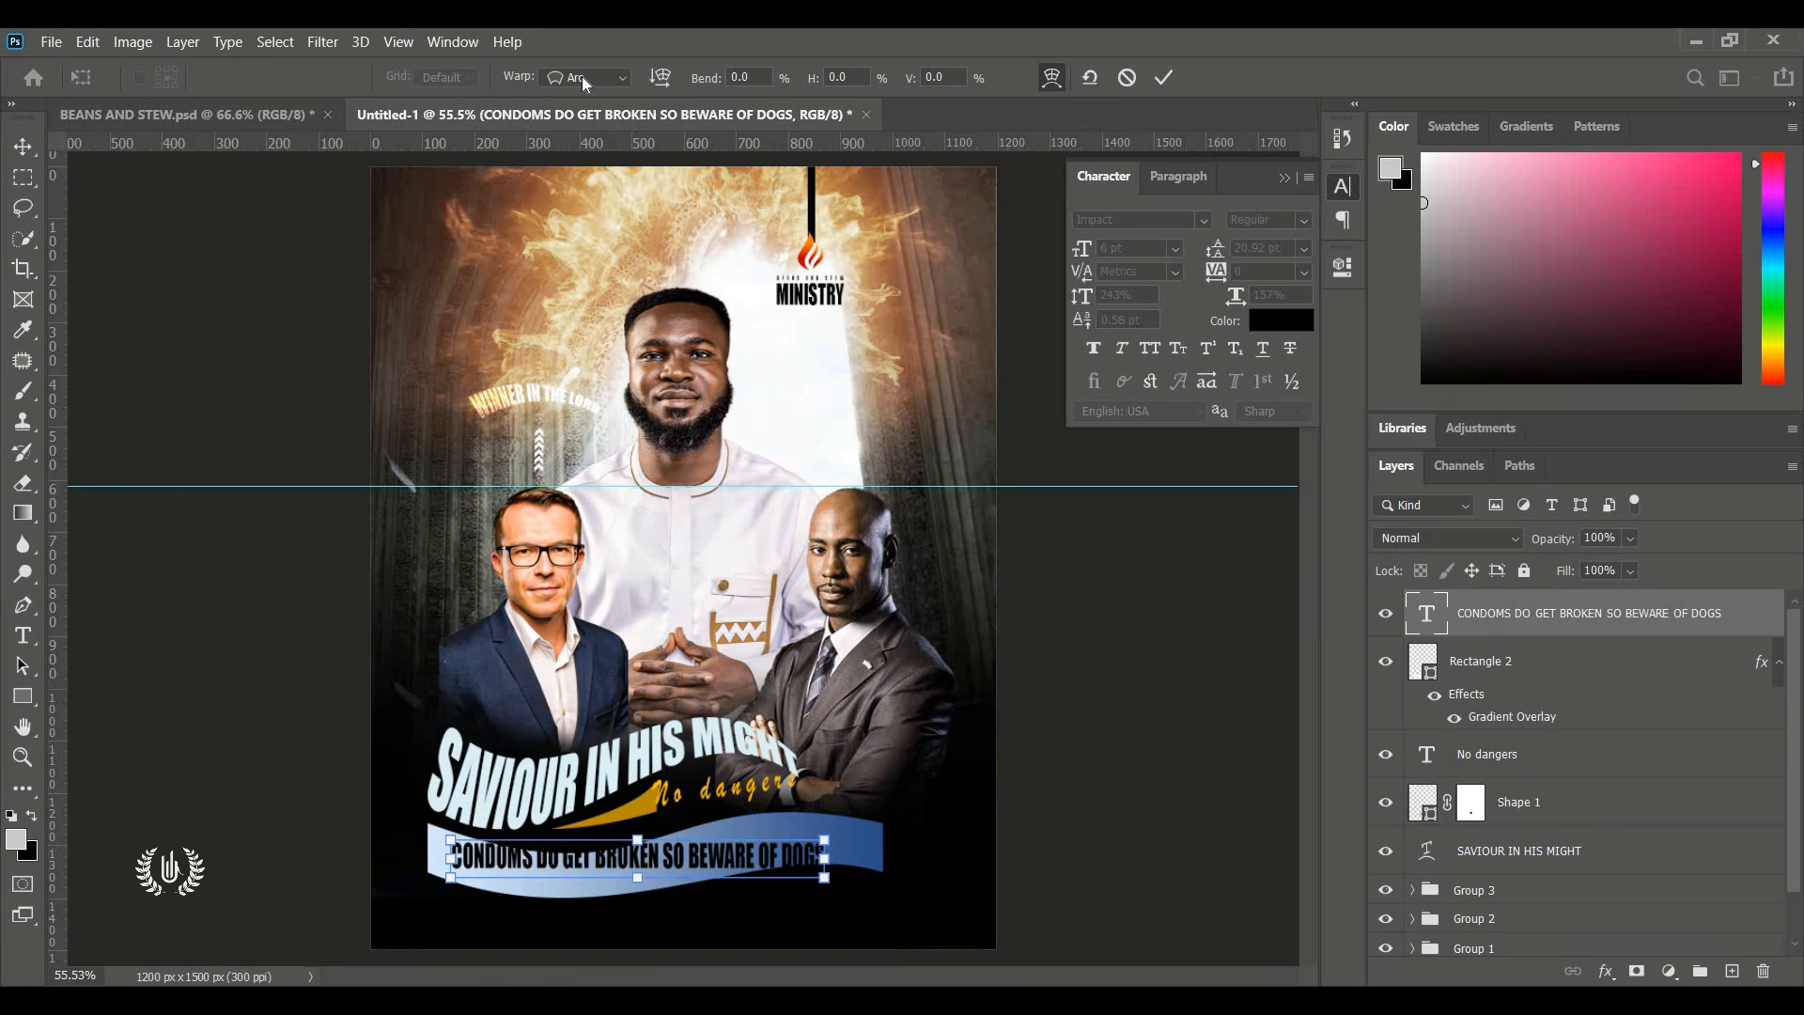
click(583, 83)
click(612, 310)
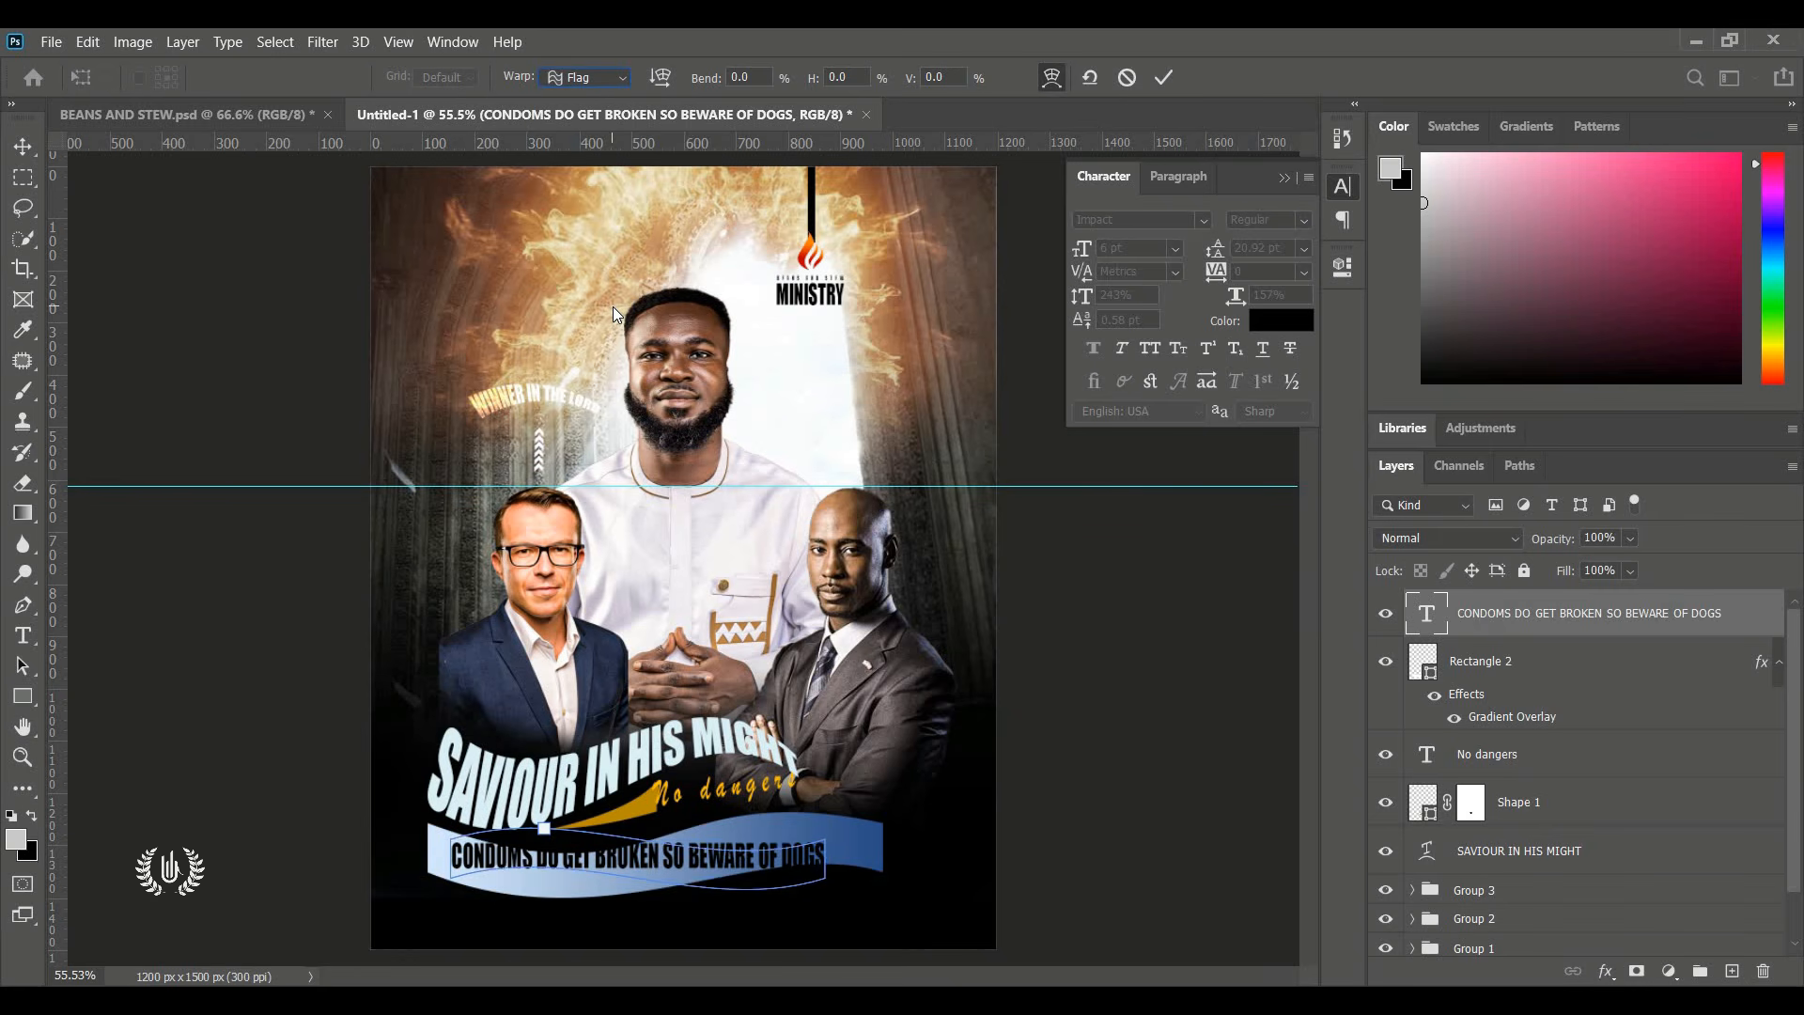
click(593, 85)
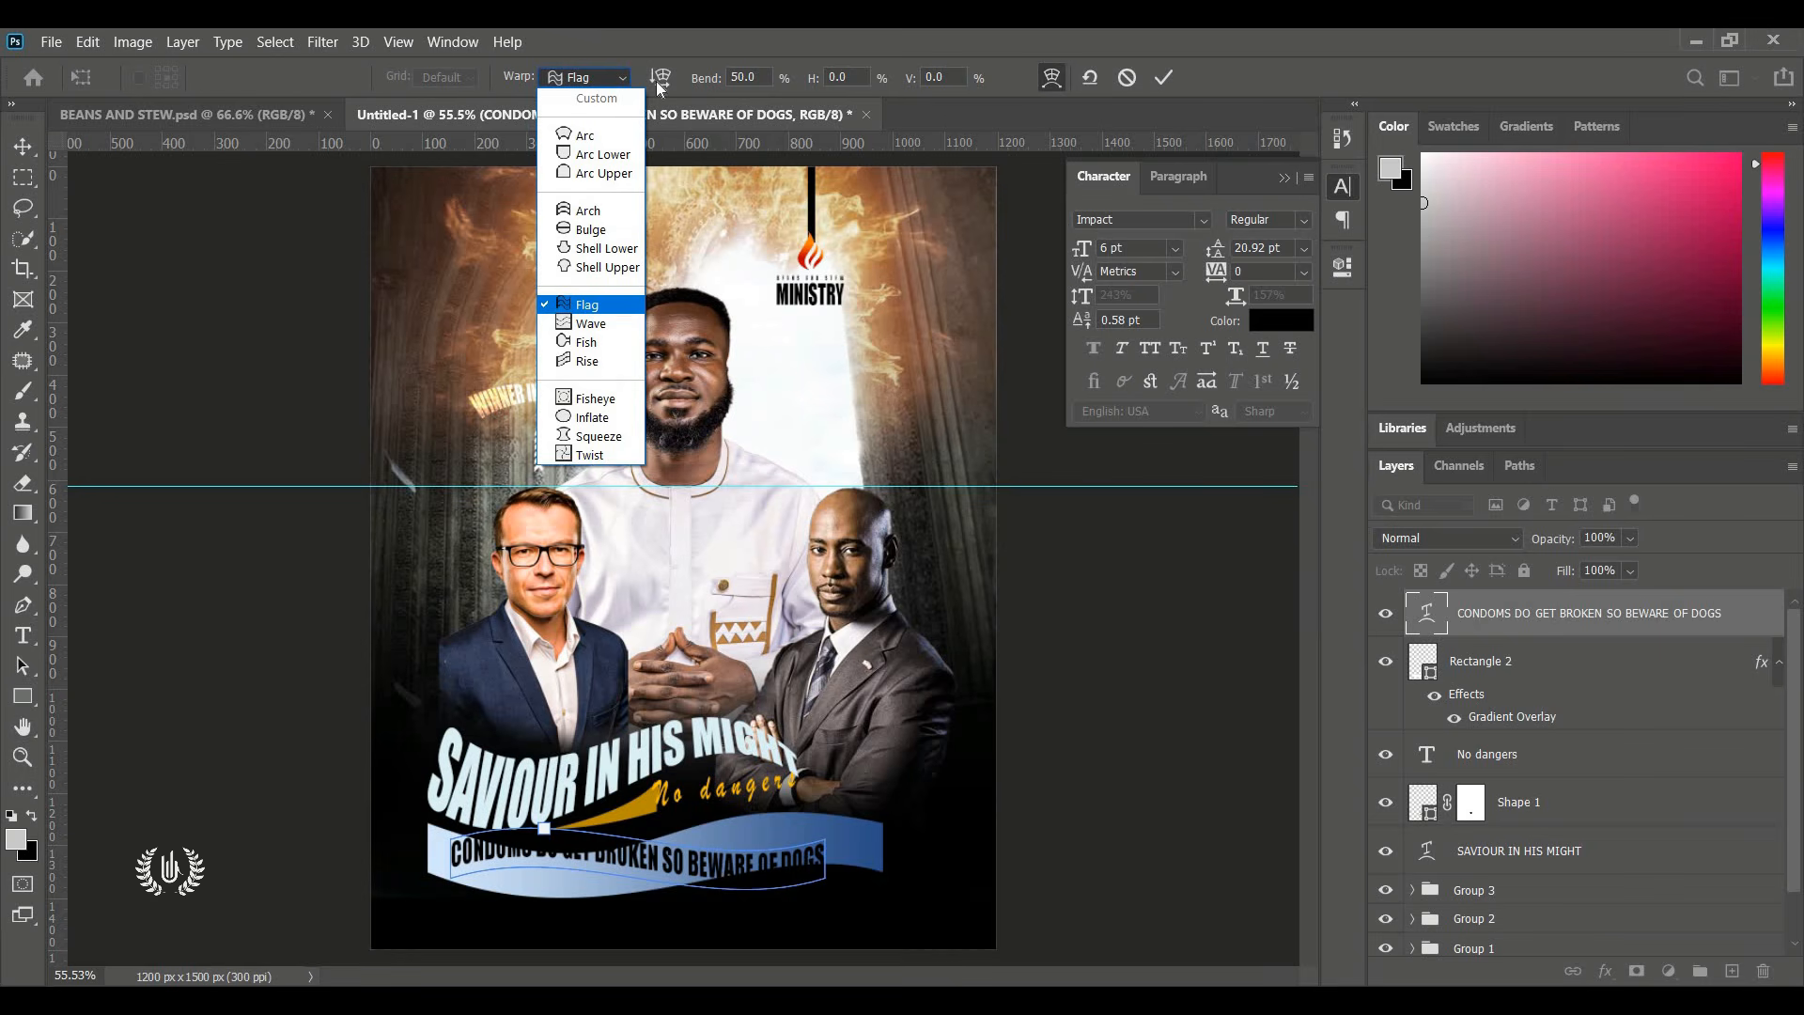
drag(703, 83, 19, 83)
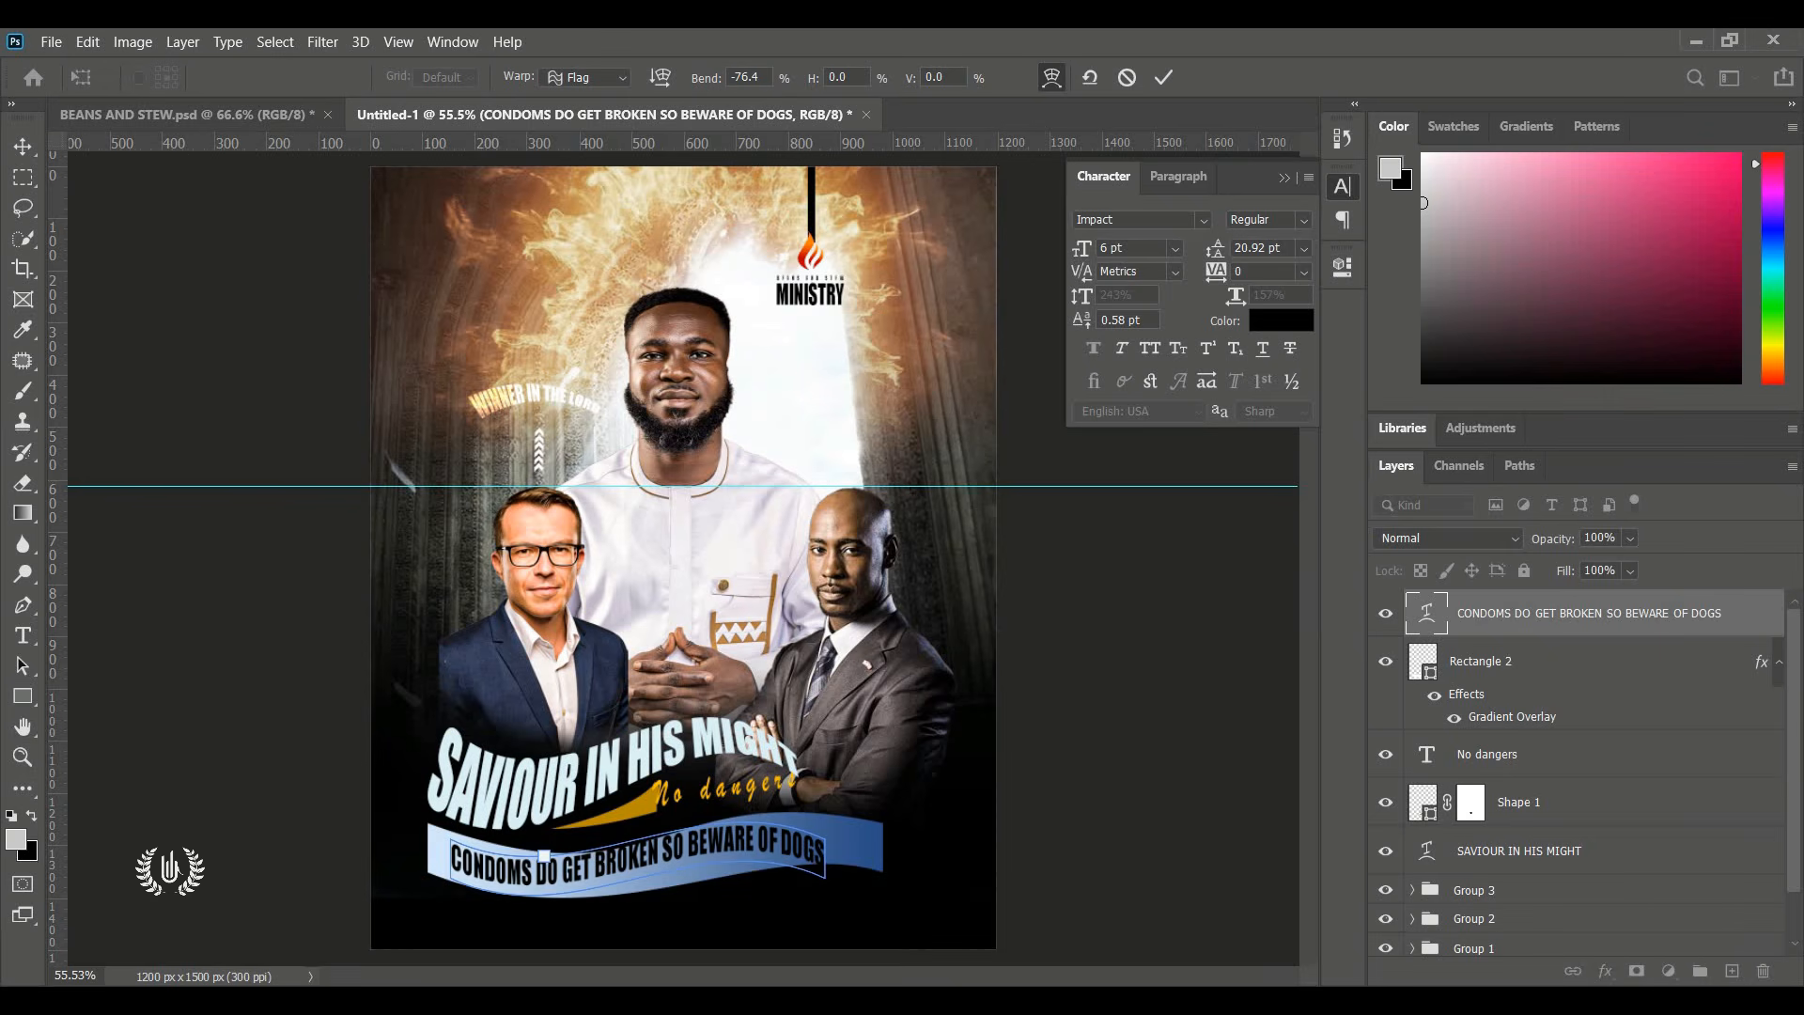
drag(700, 84, 698, 84)
drag(815, 87, 1029, 141)
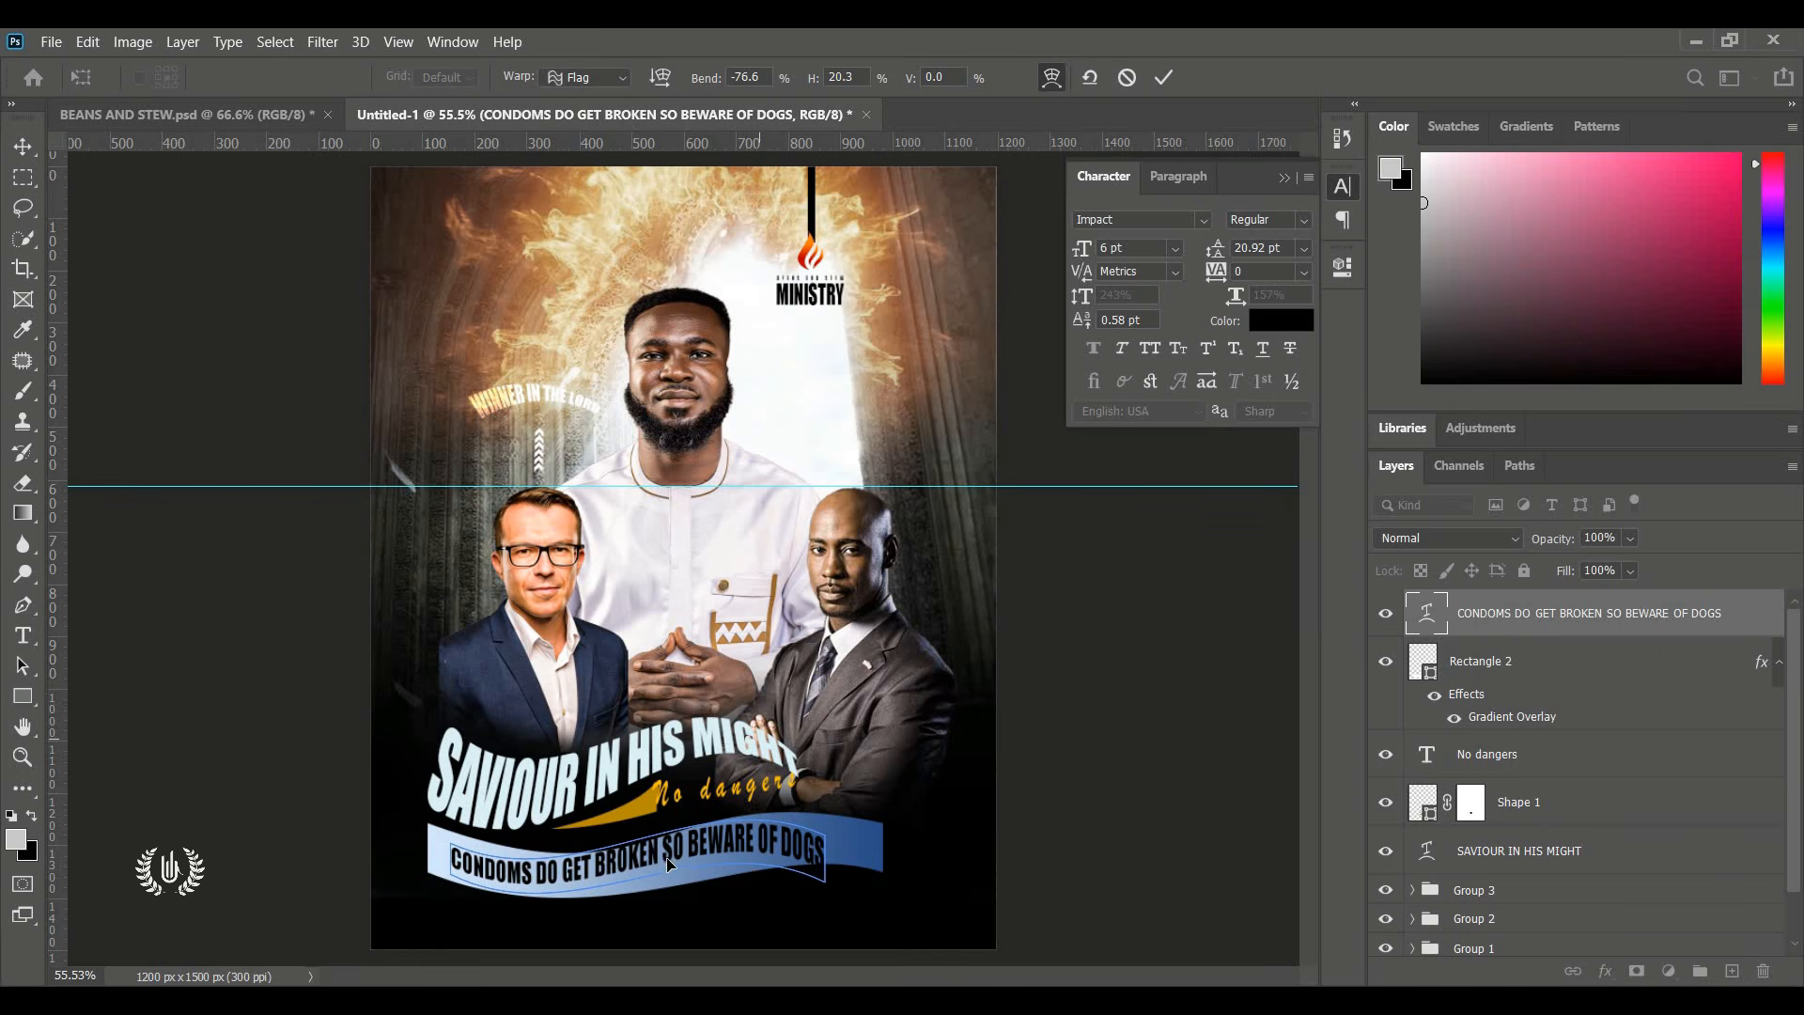
Shift the warped text slightly right on the banner and refine its warp to bend -61.3% and vertical distortion 2.6%.
drag(672, 867, 865, 795)
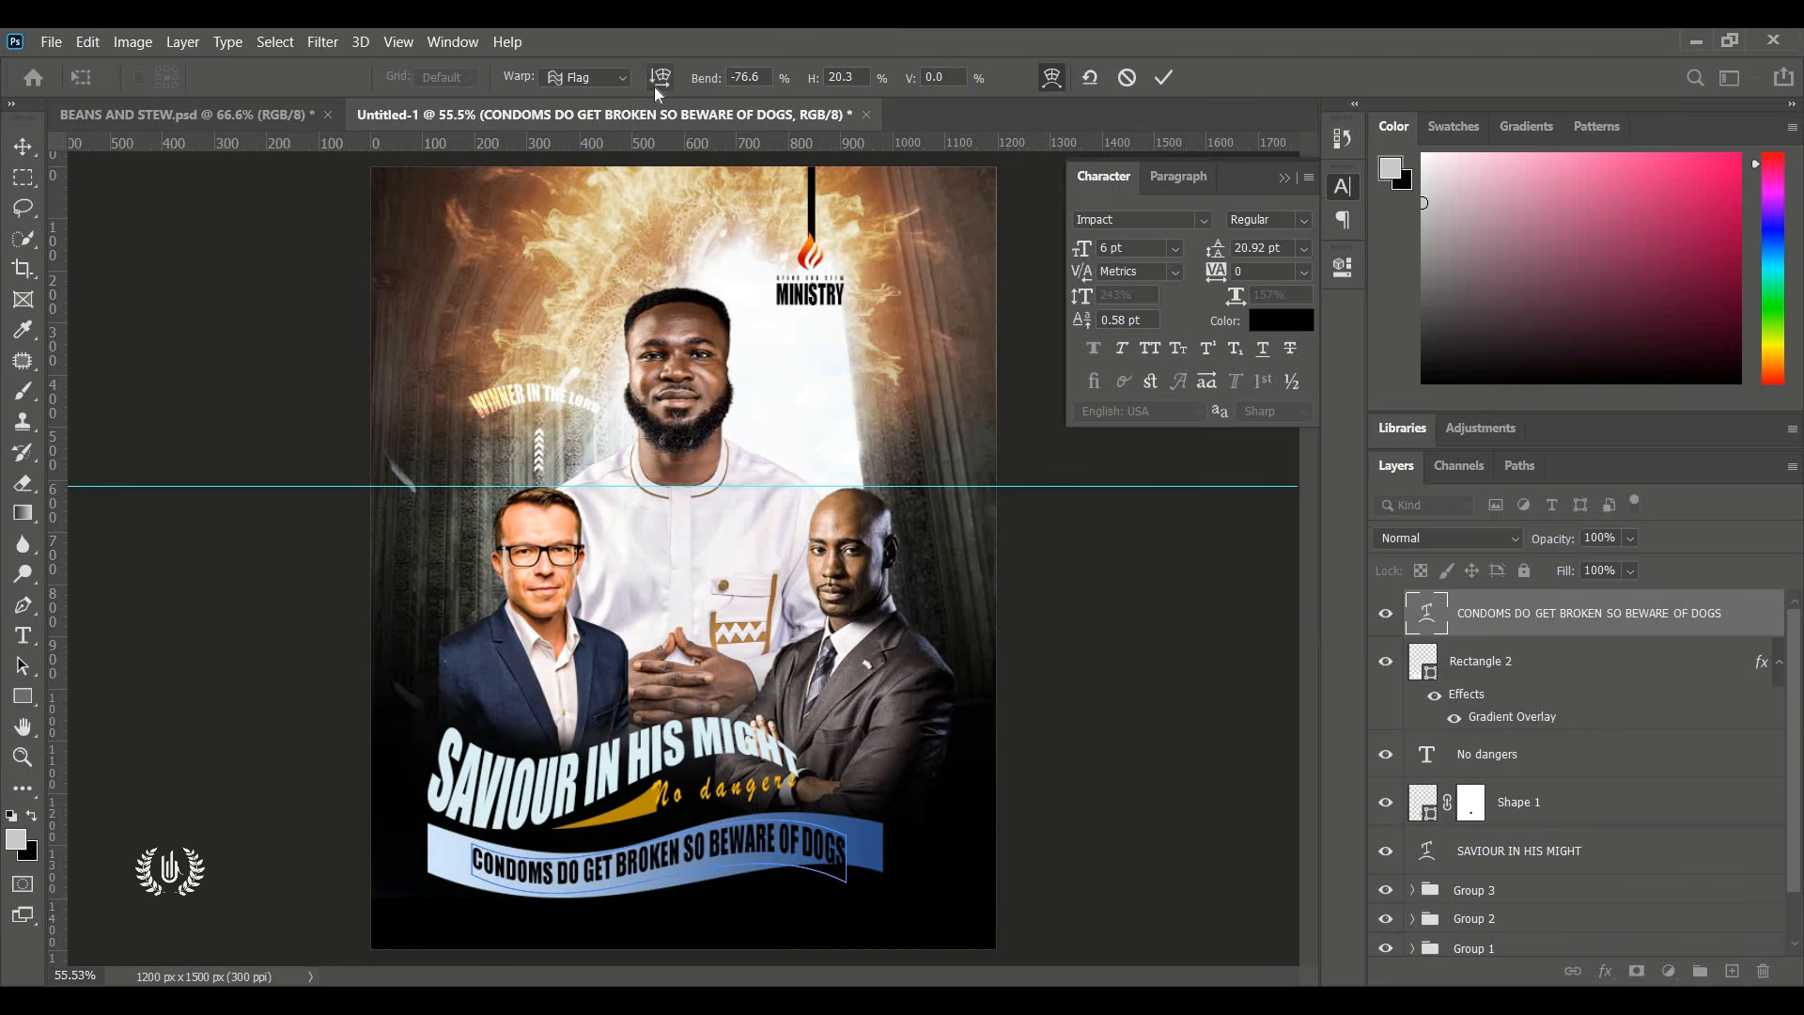
drag(708, 84, 887, 79)
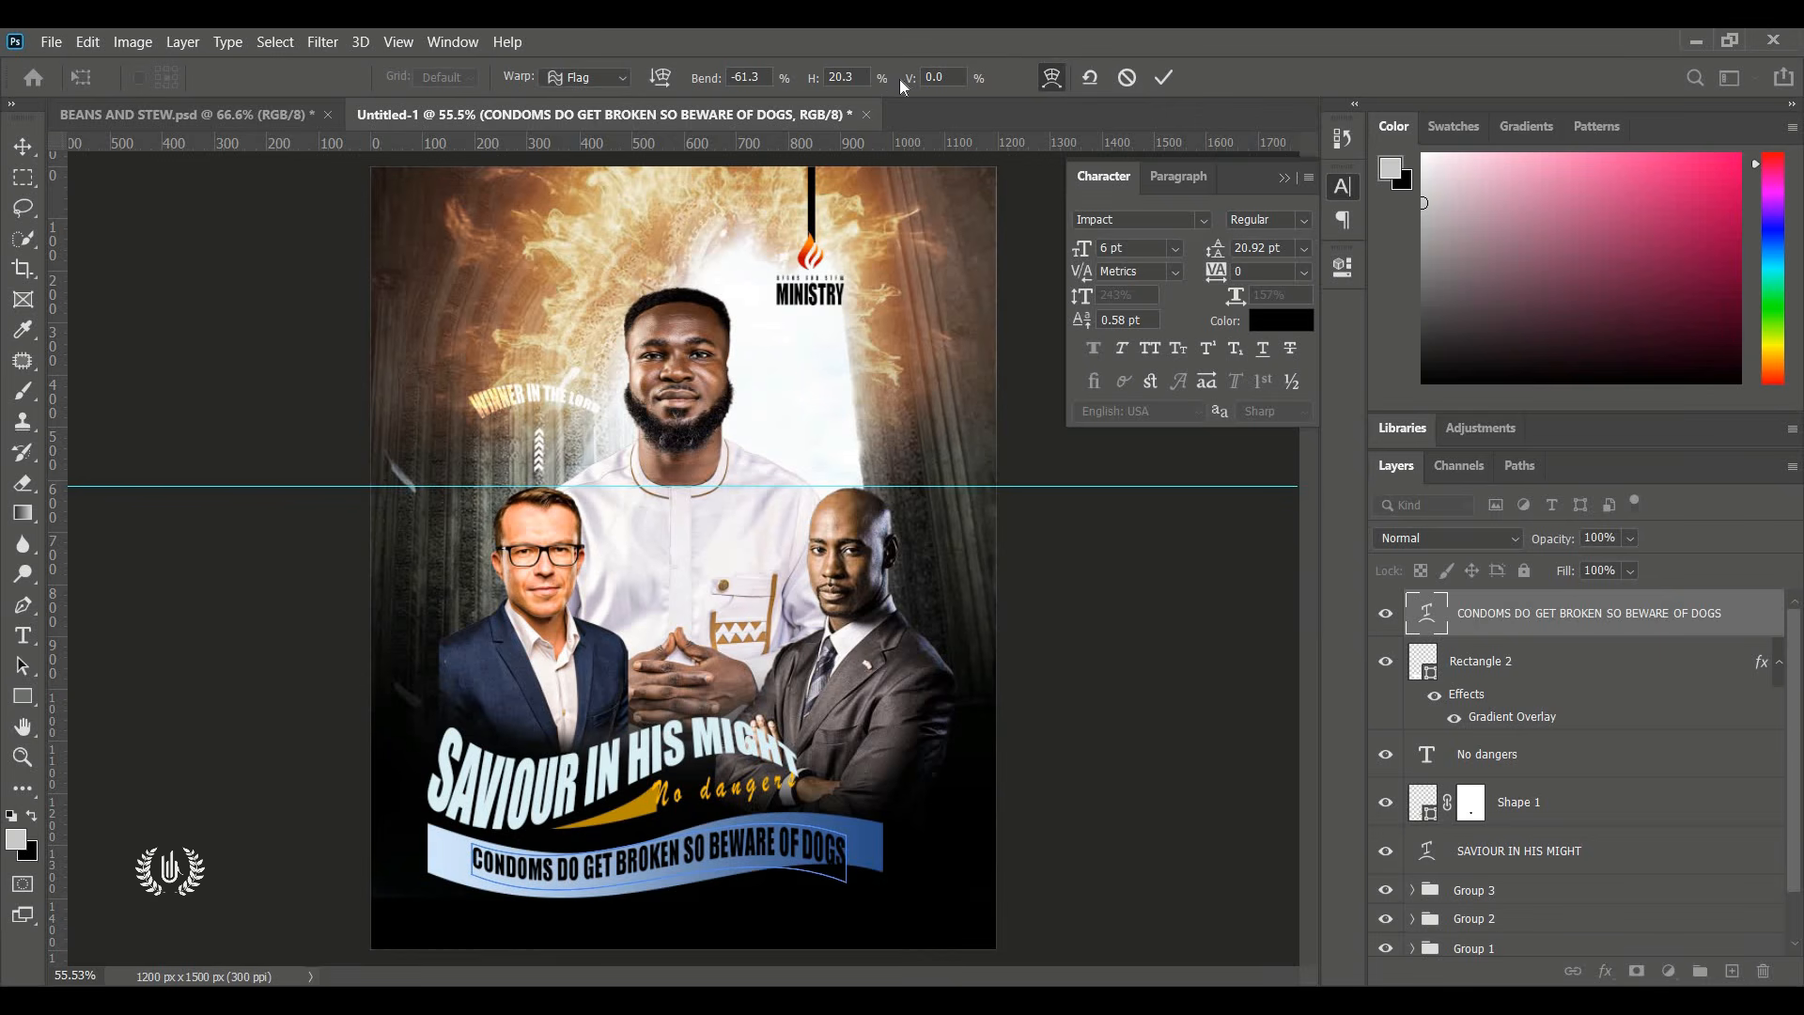
drag(902, 83, 947, 87)
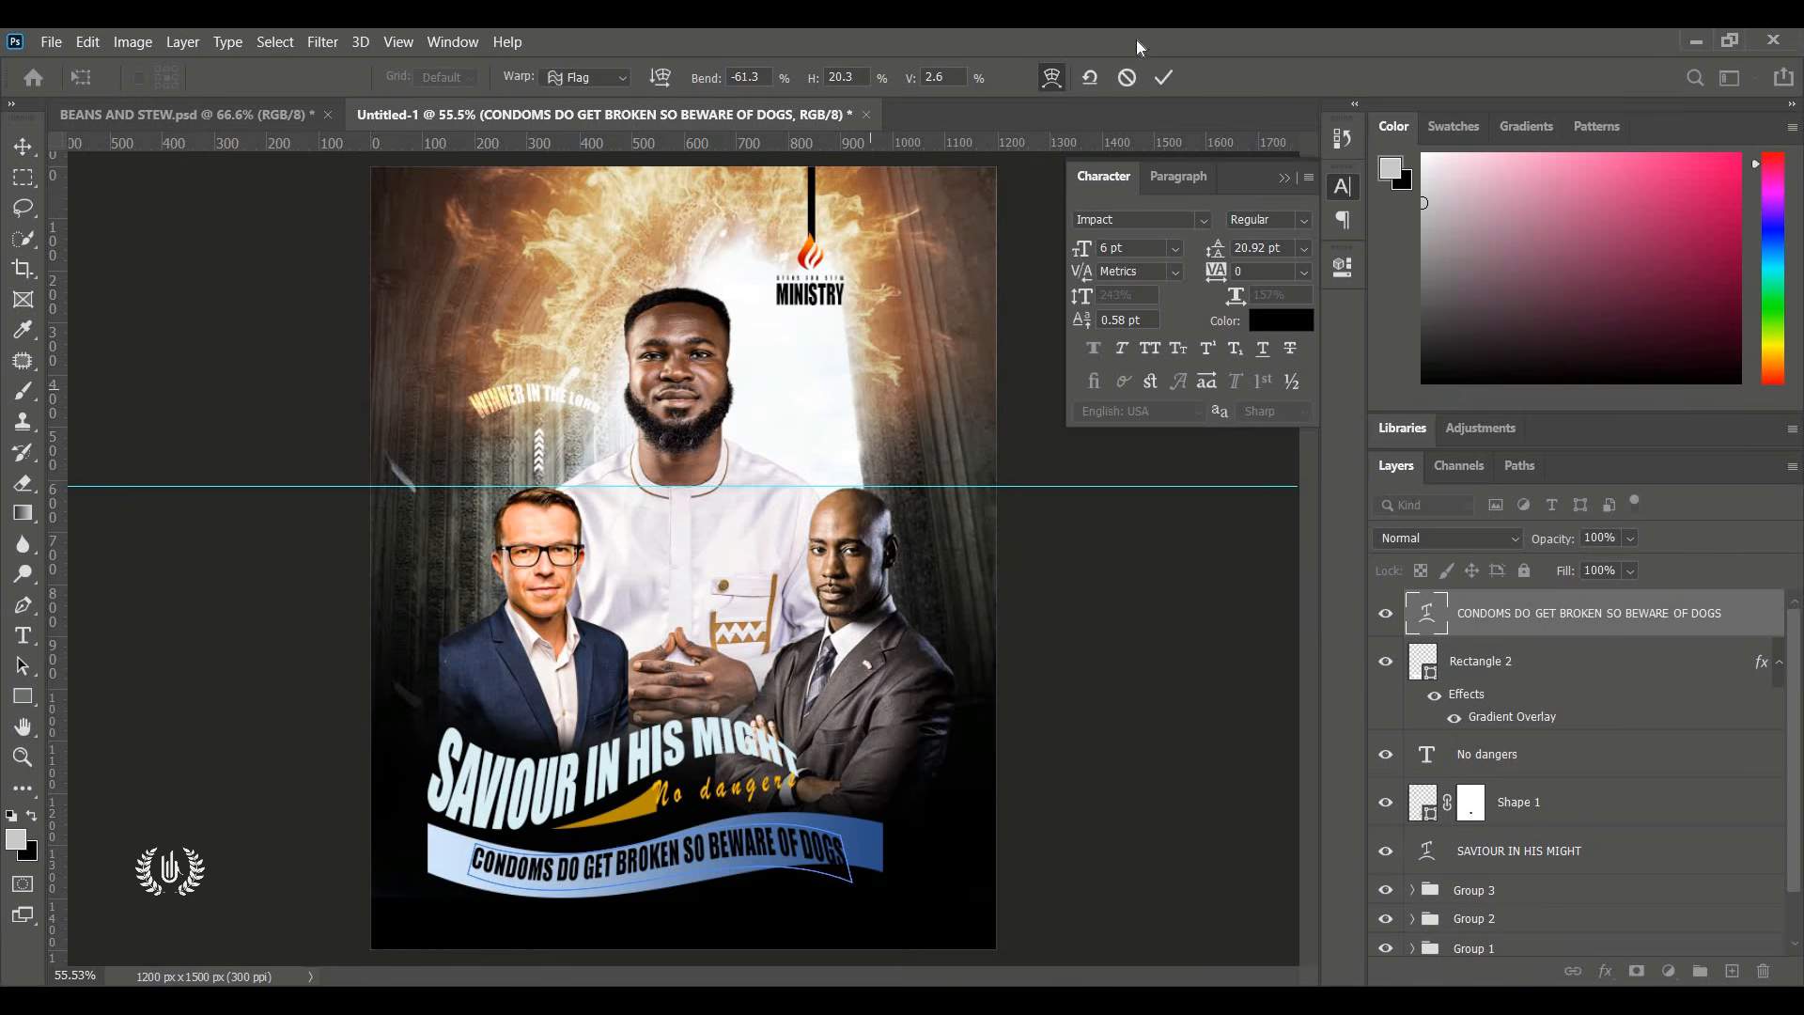
click(1154, 86)
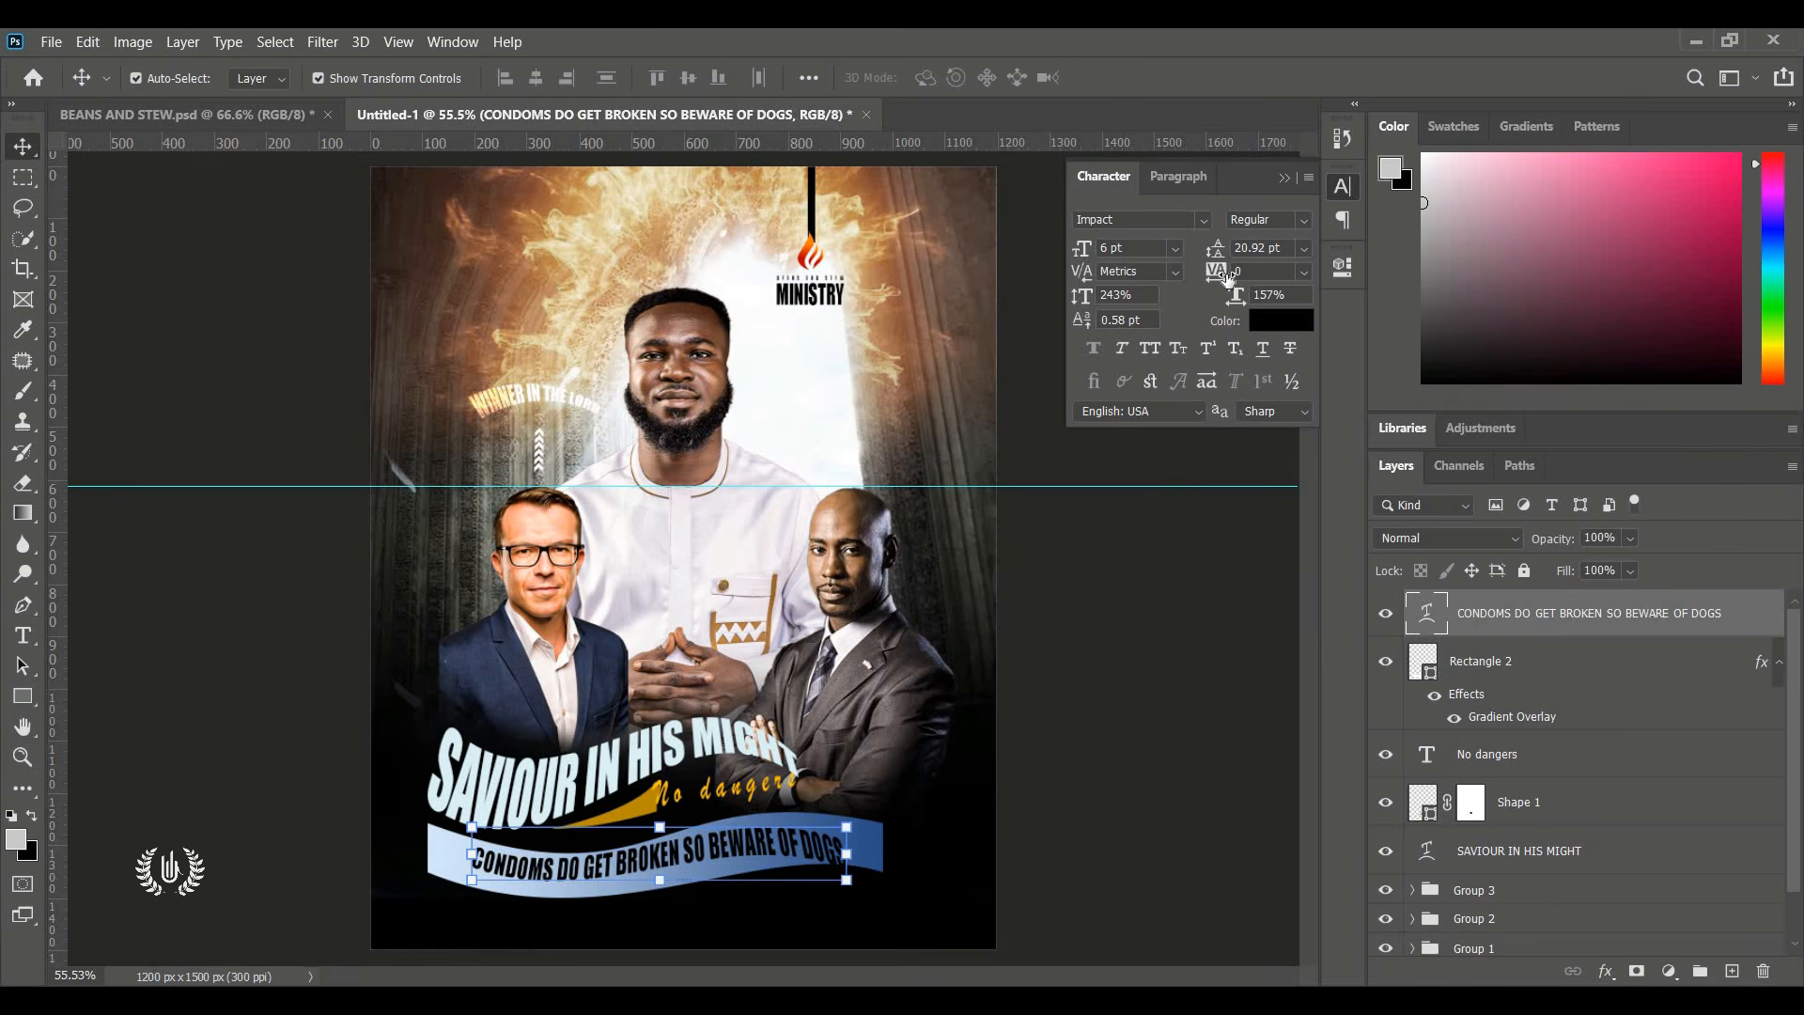
Set the banner text's tracking to 80 and scale the text down to about 86%.
drag(1223, 273, 1231, 280)
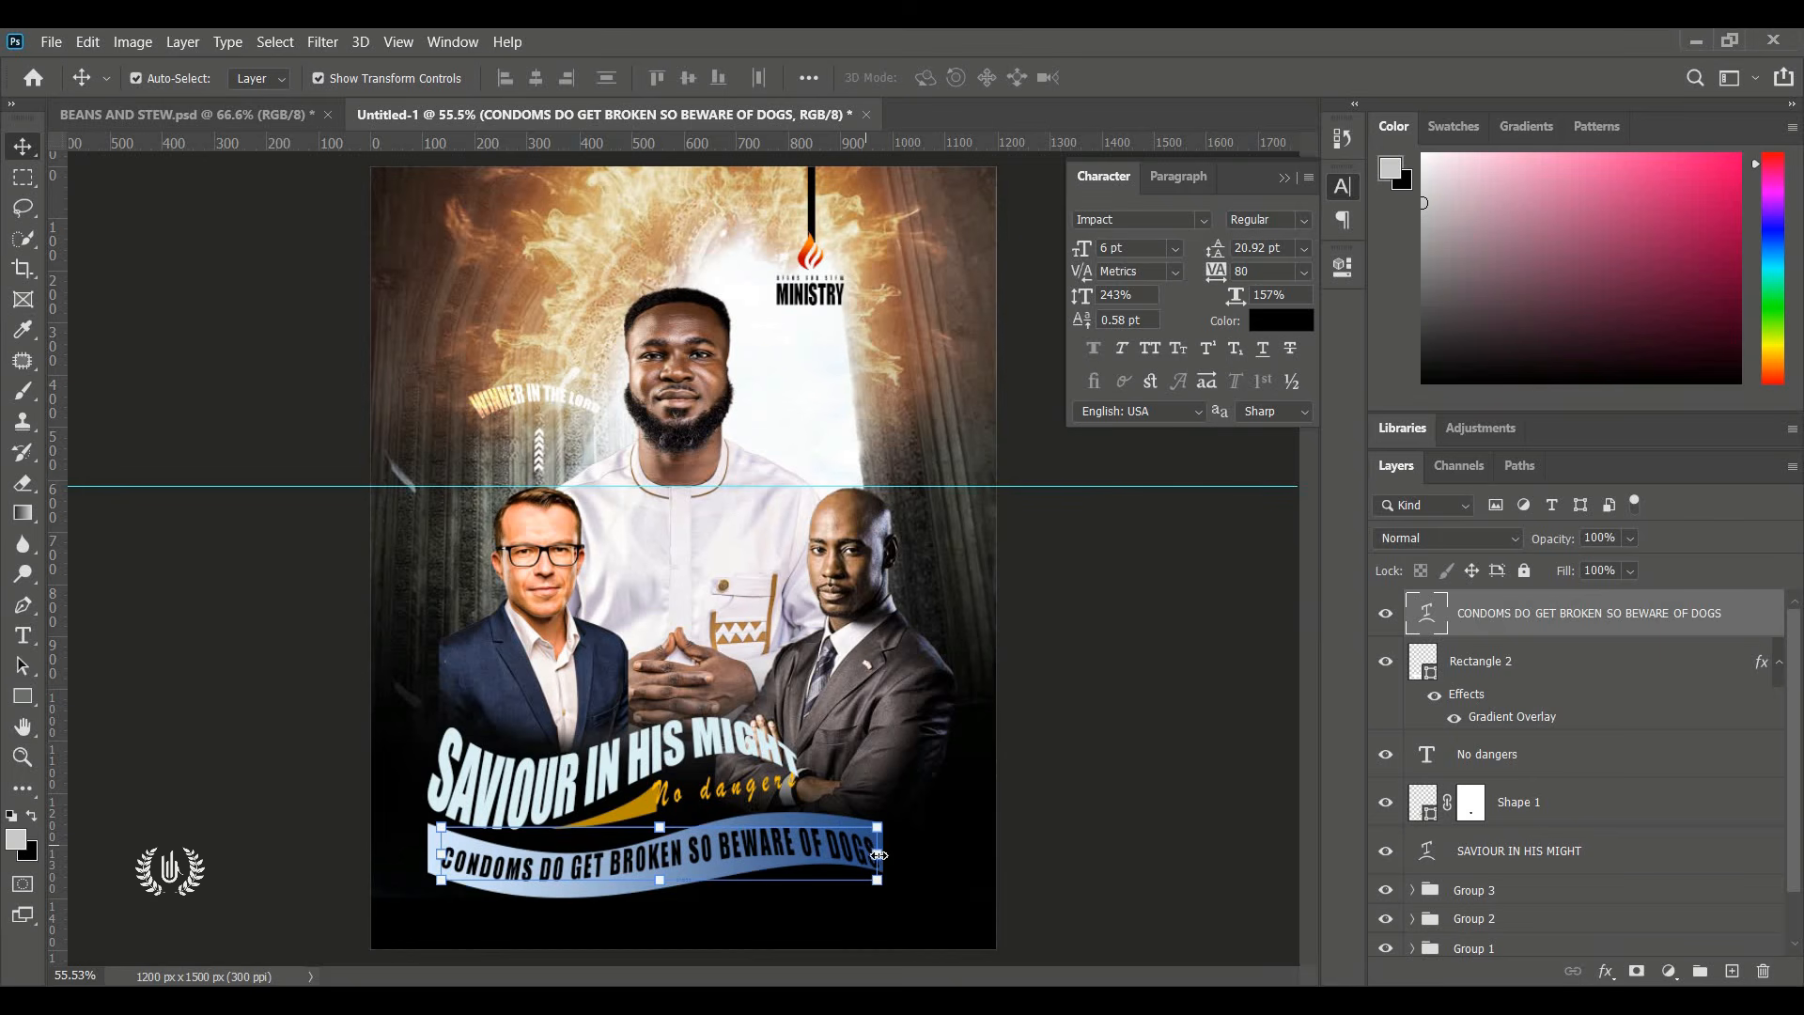
drag(878, 855, 680, 867)
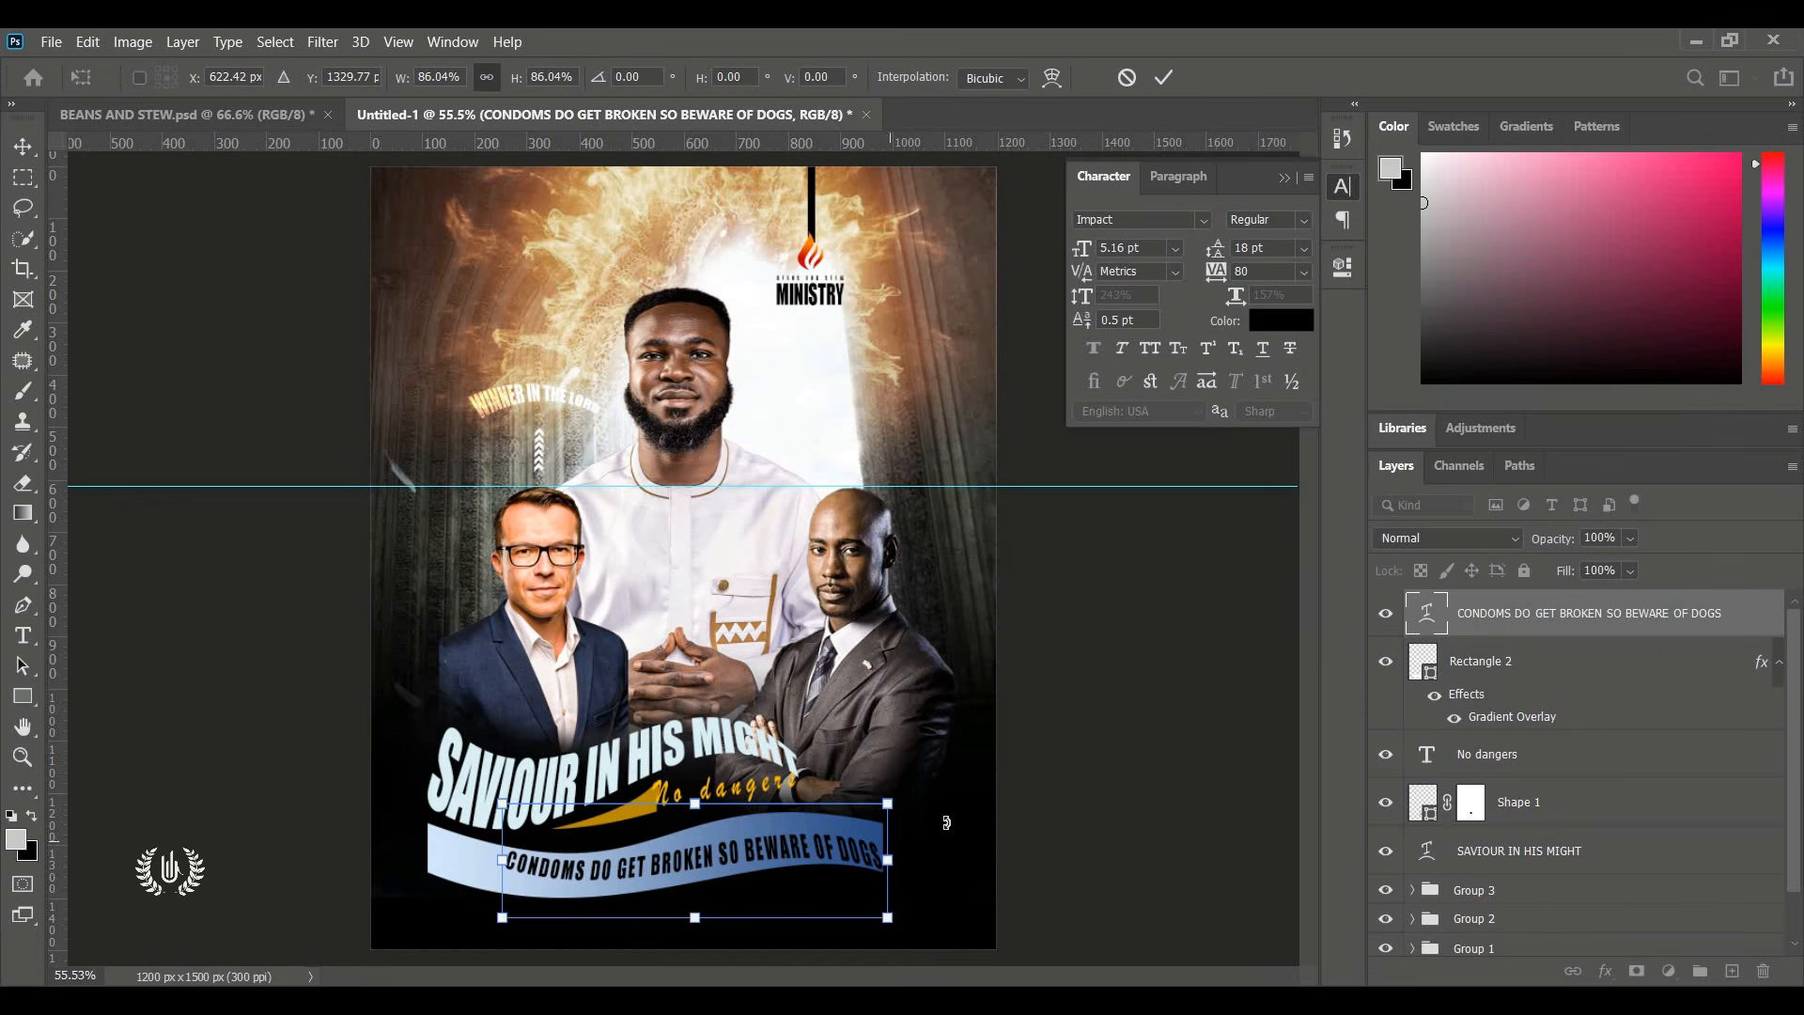
Rotate the banner text by about -3.33° and nudge it left to sit along the wavy banner.
drag(996, 782, 990, 764)
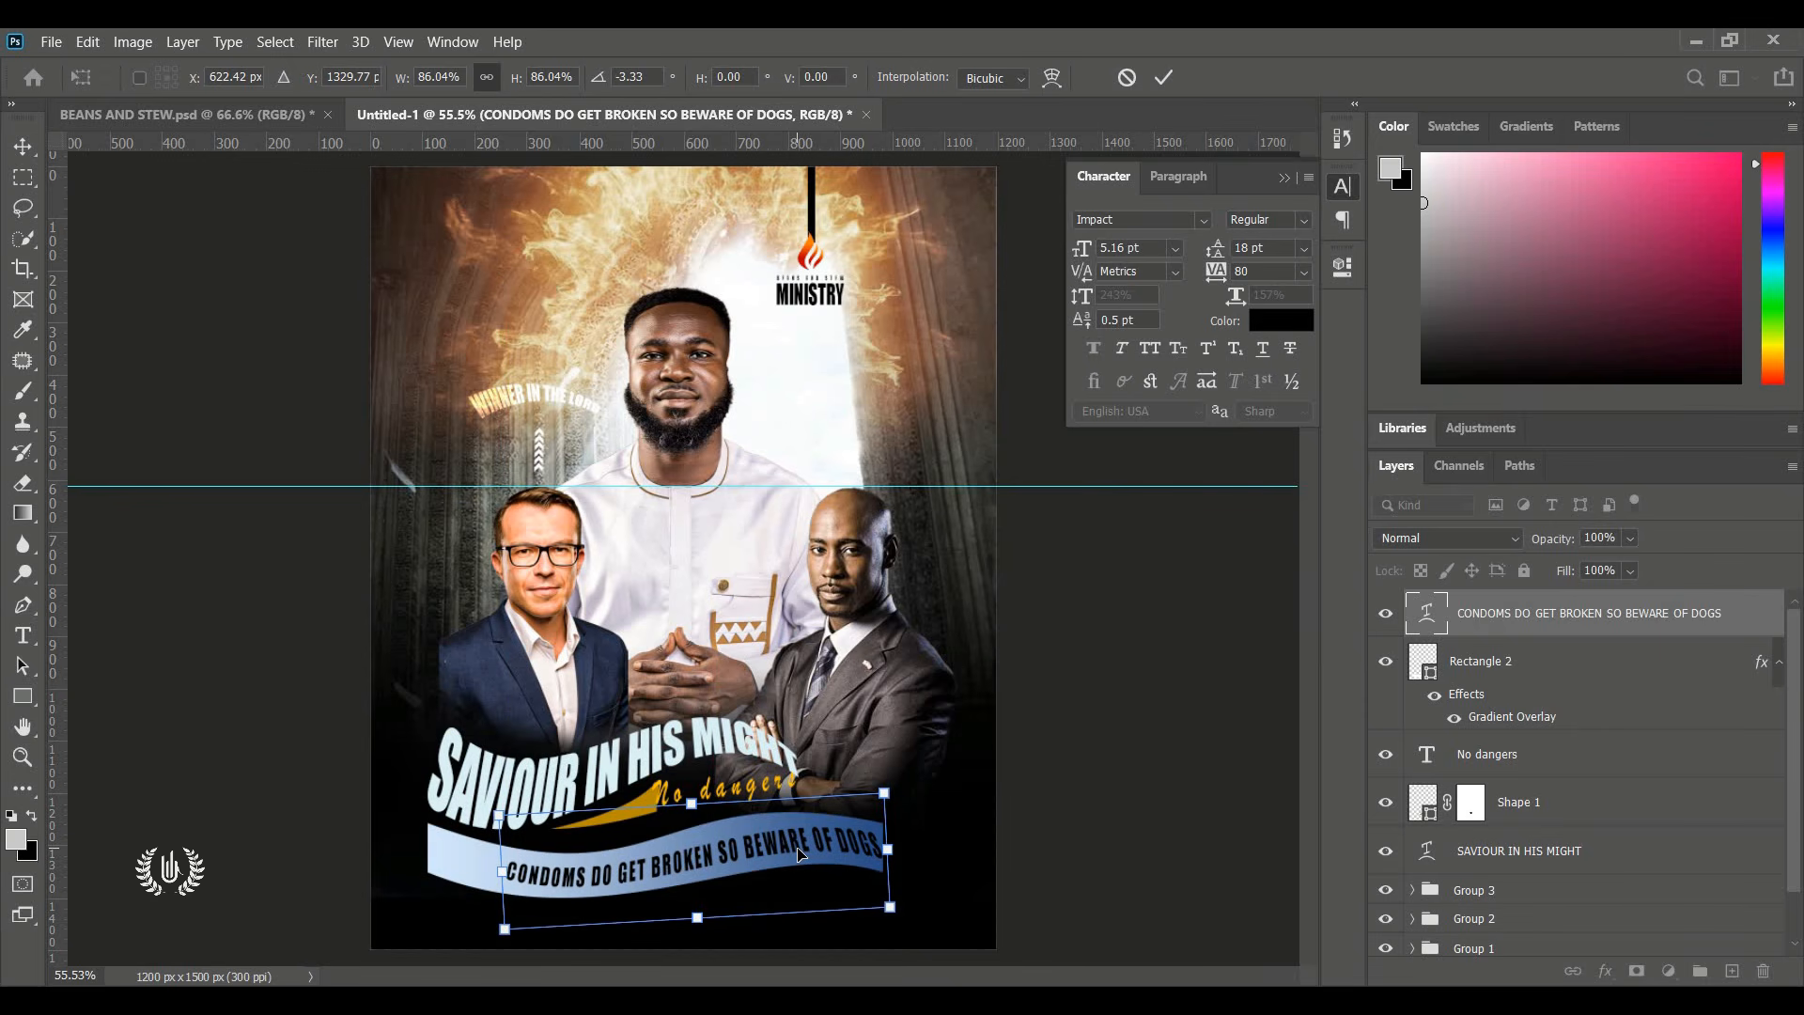
key(Left)
key(Left)
key(Left)
key(Left)
key(Left)
key(Left)
key(Left)
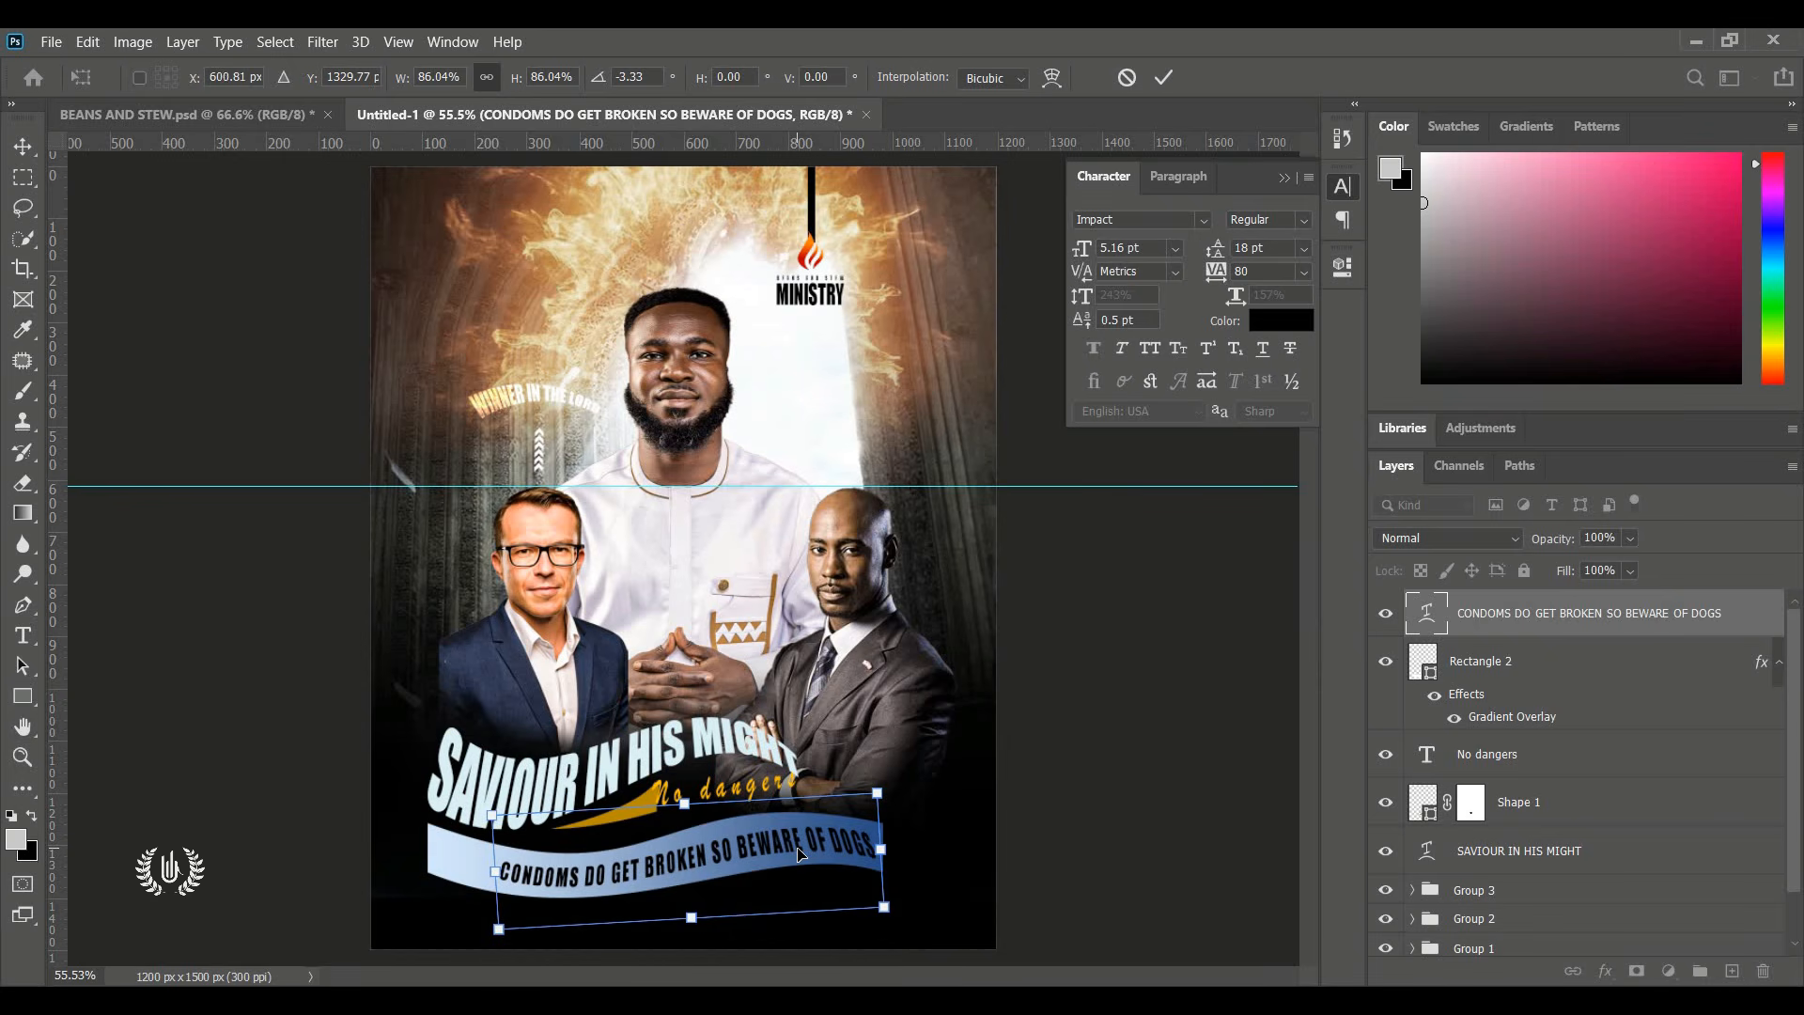
key(Left)
key(Left)
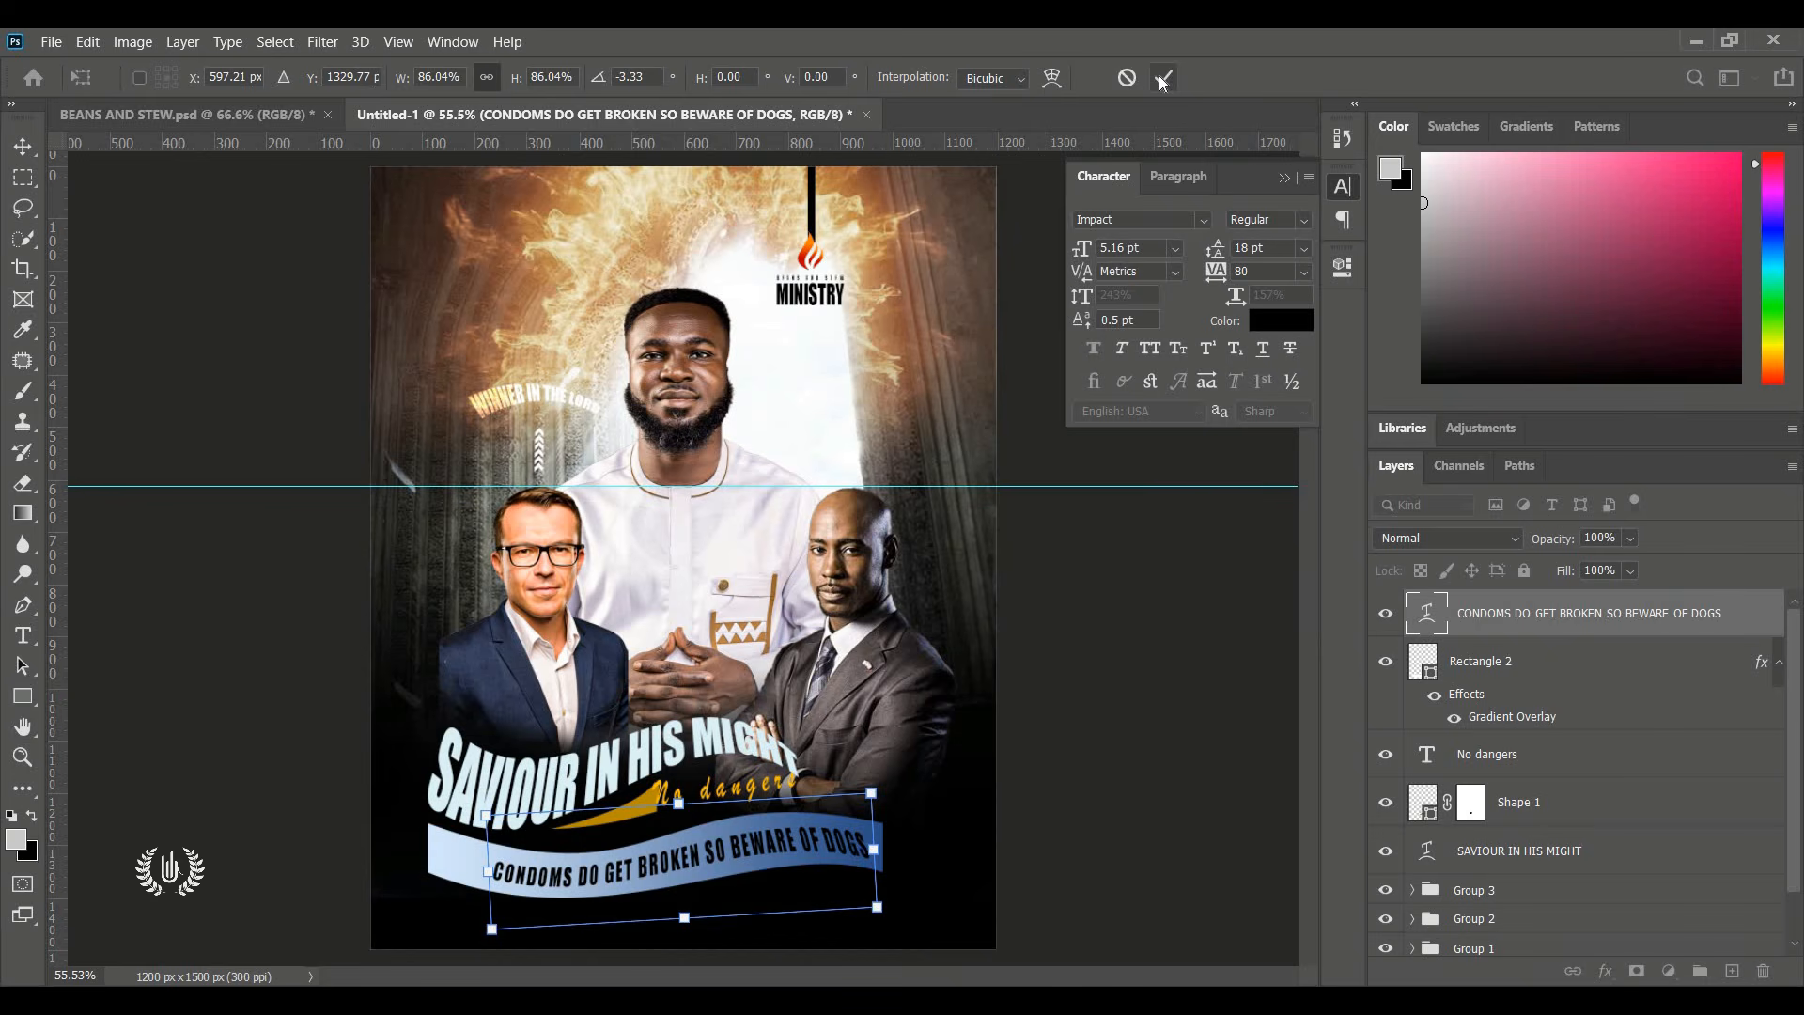
click(1162, 81)
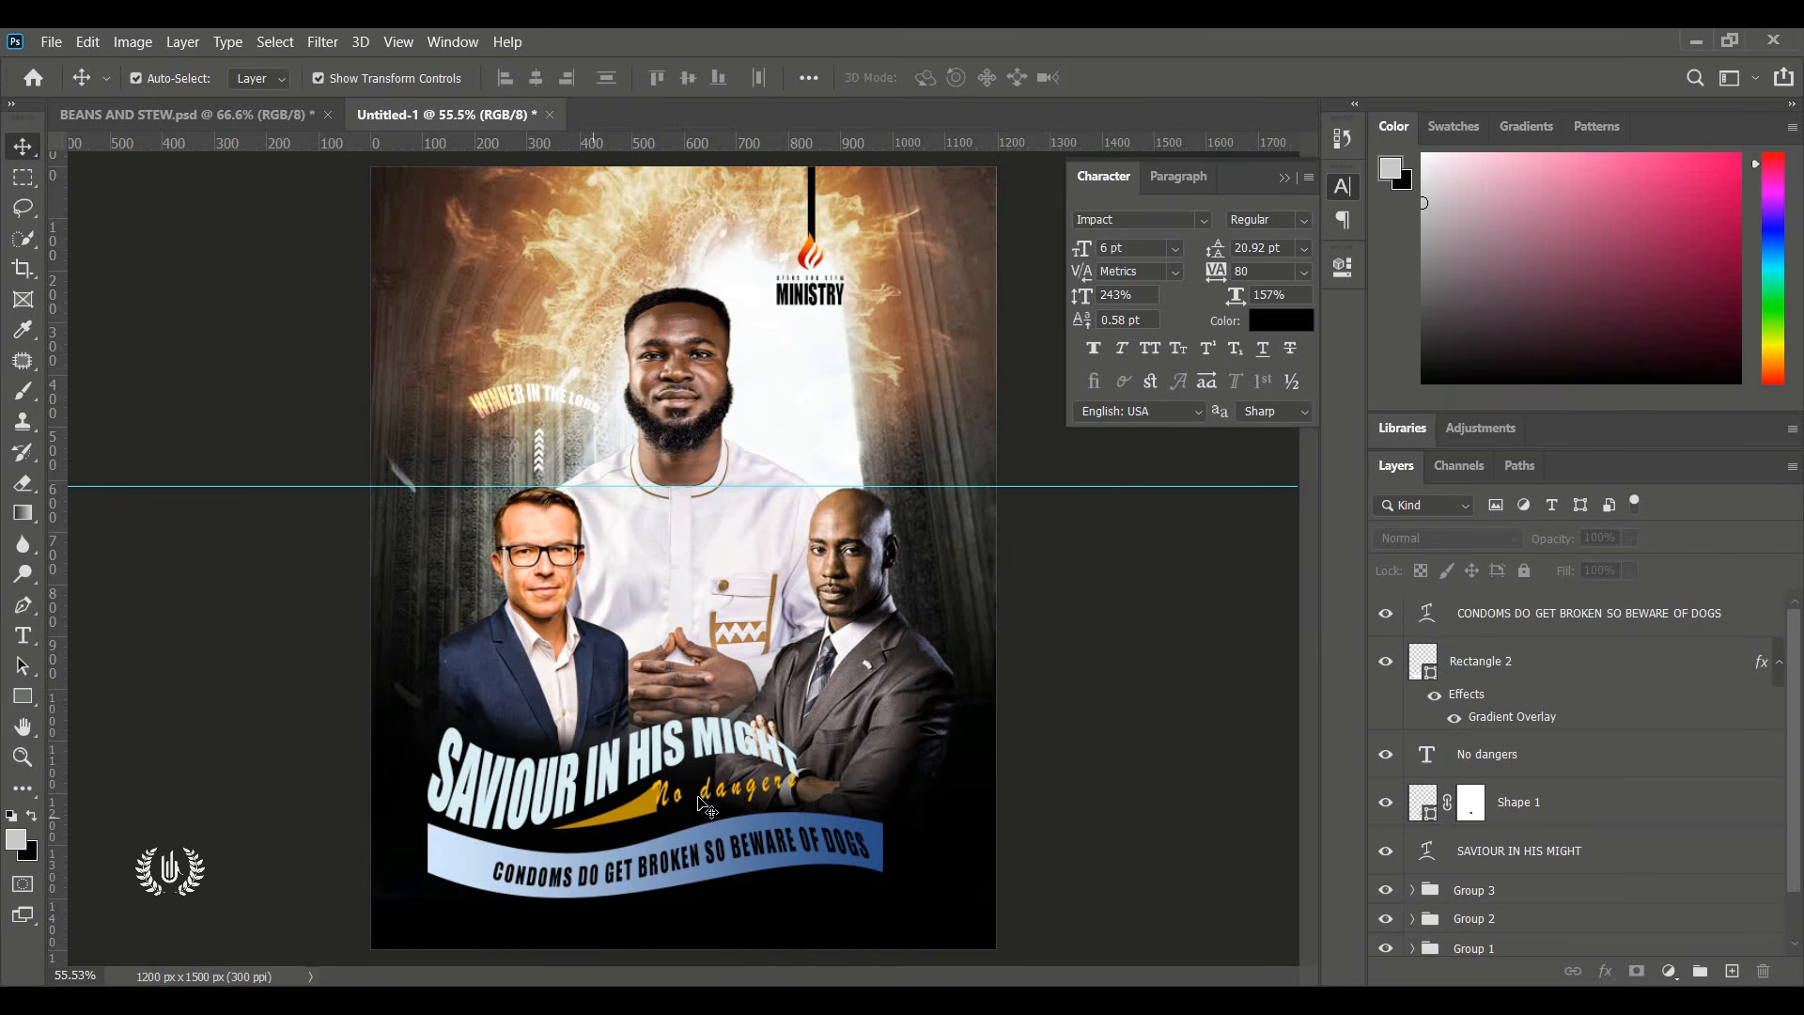
Draw a three-sided polygon about 139 x 137 px over the banner's left end, on a layer above the banner text.
click(24, 697)
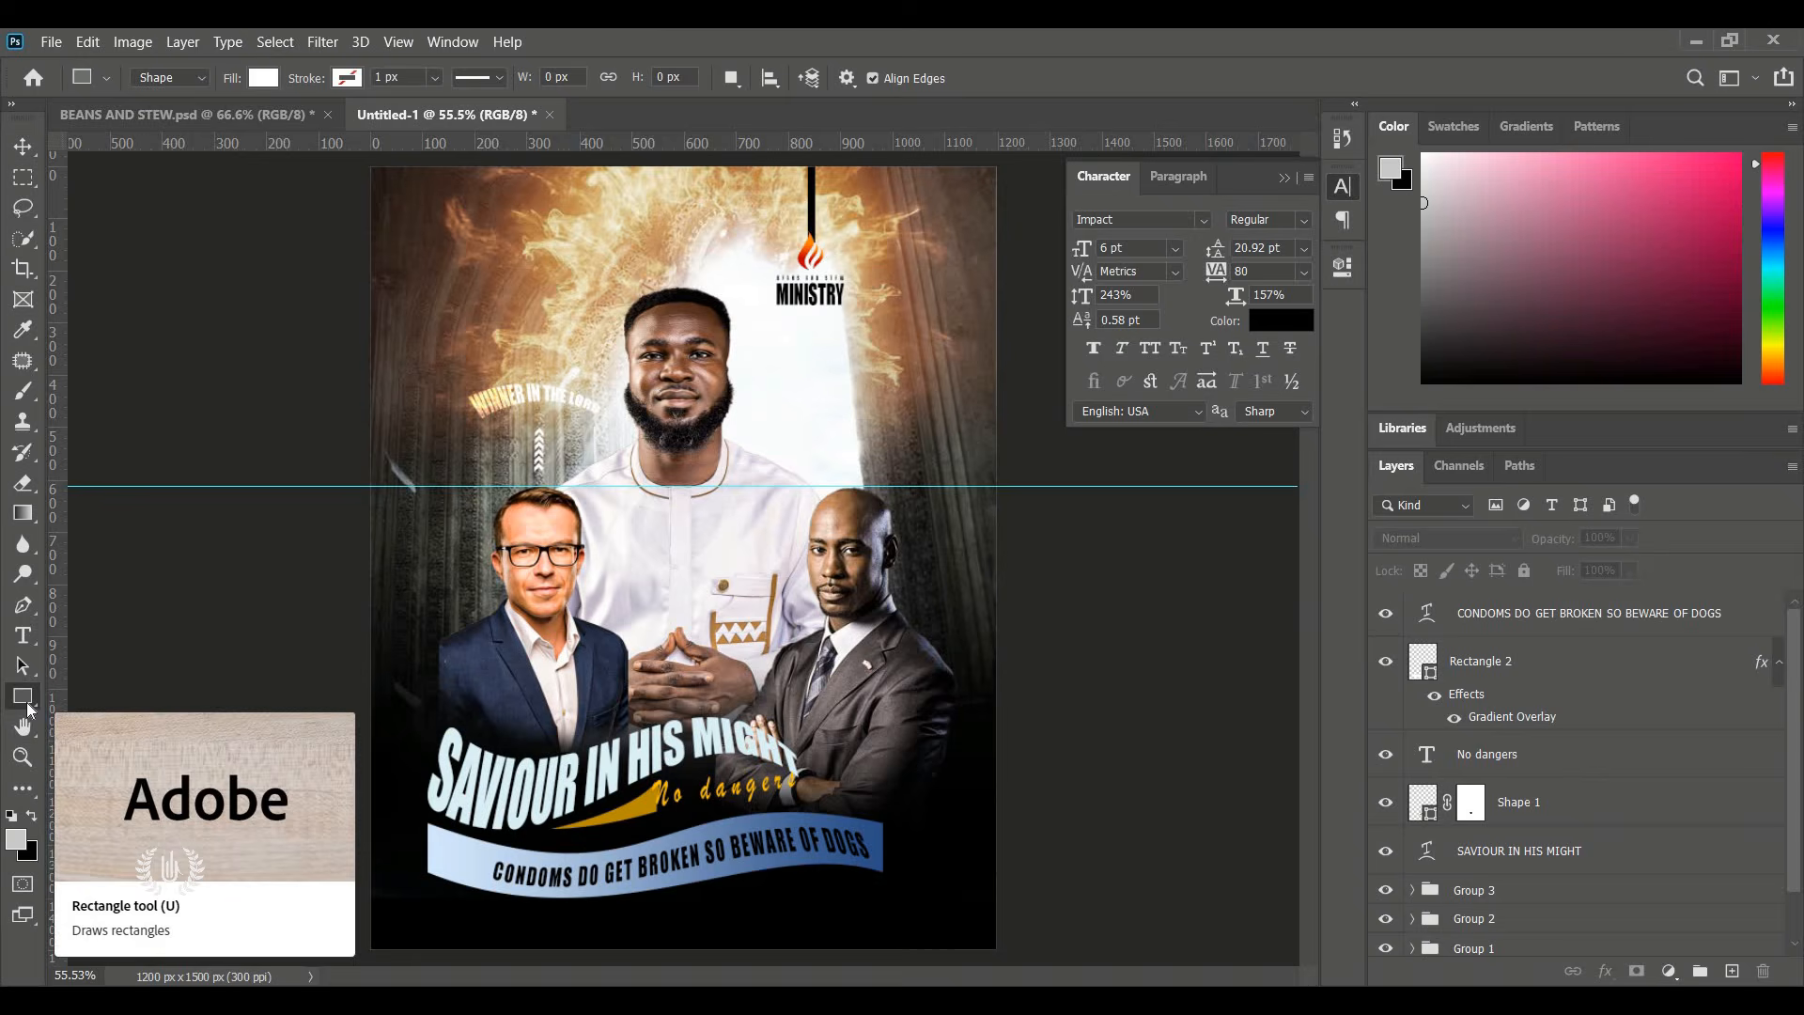
right_click(27, 703)
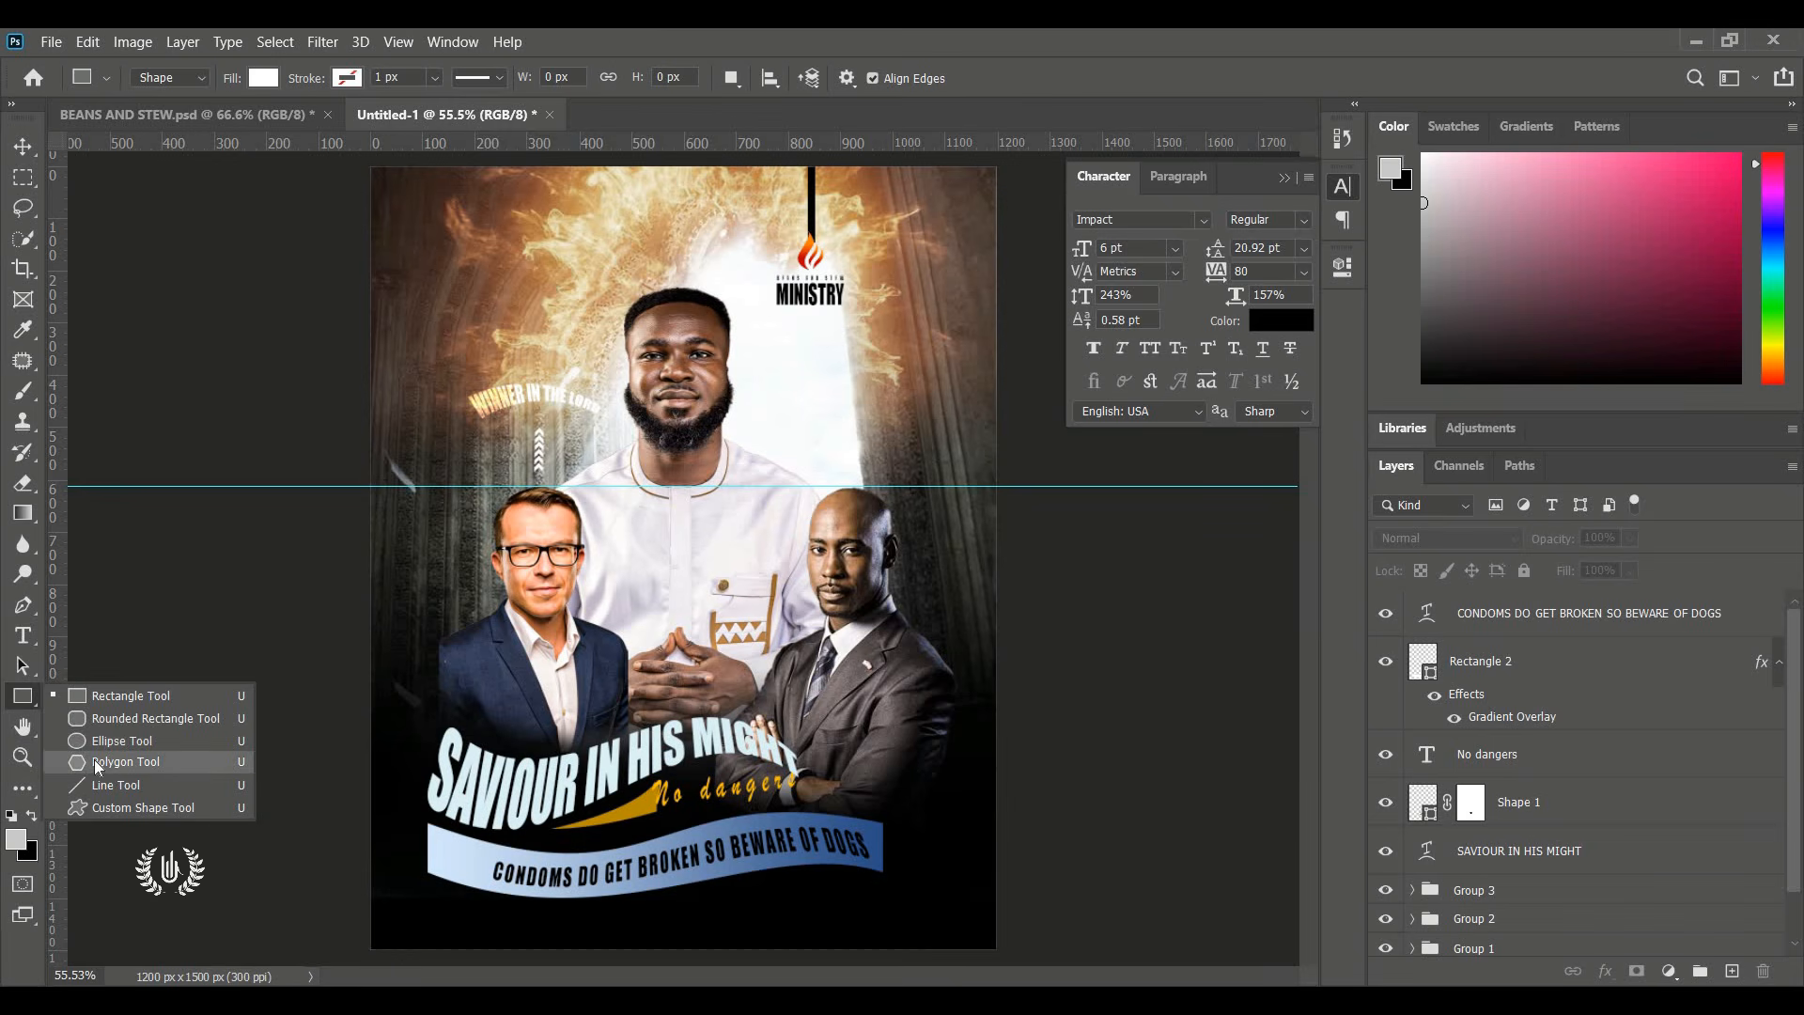
click(99, 763)
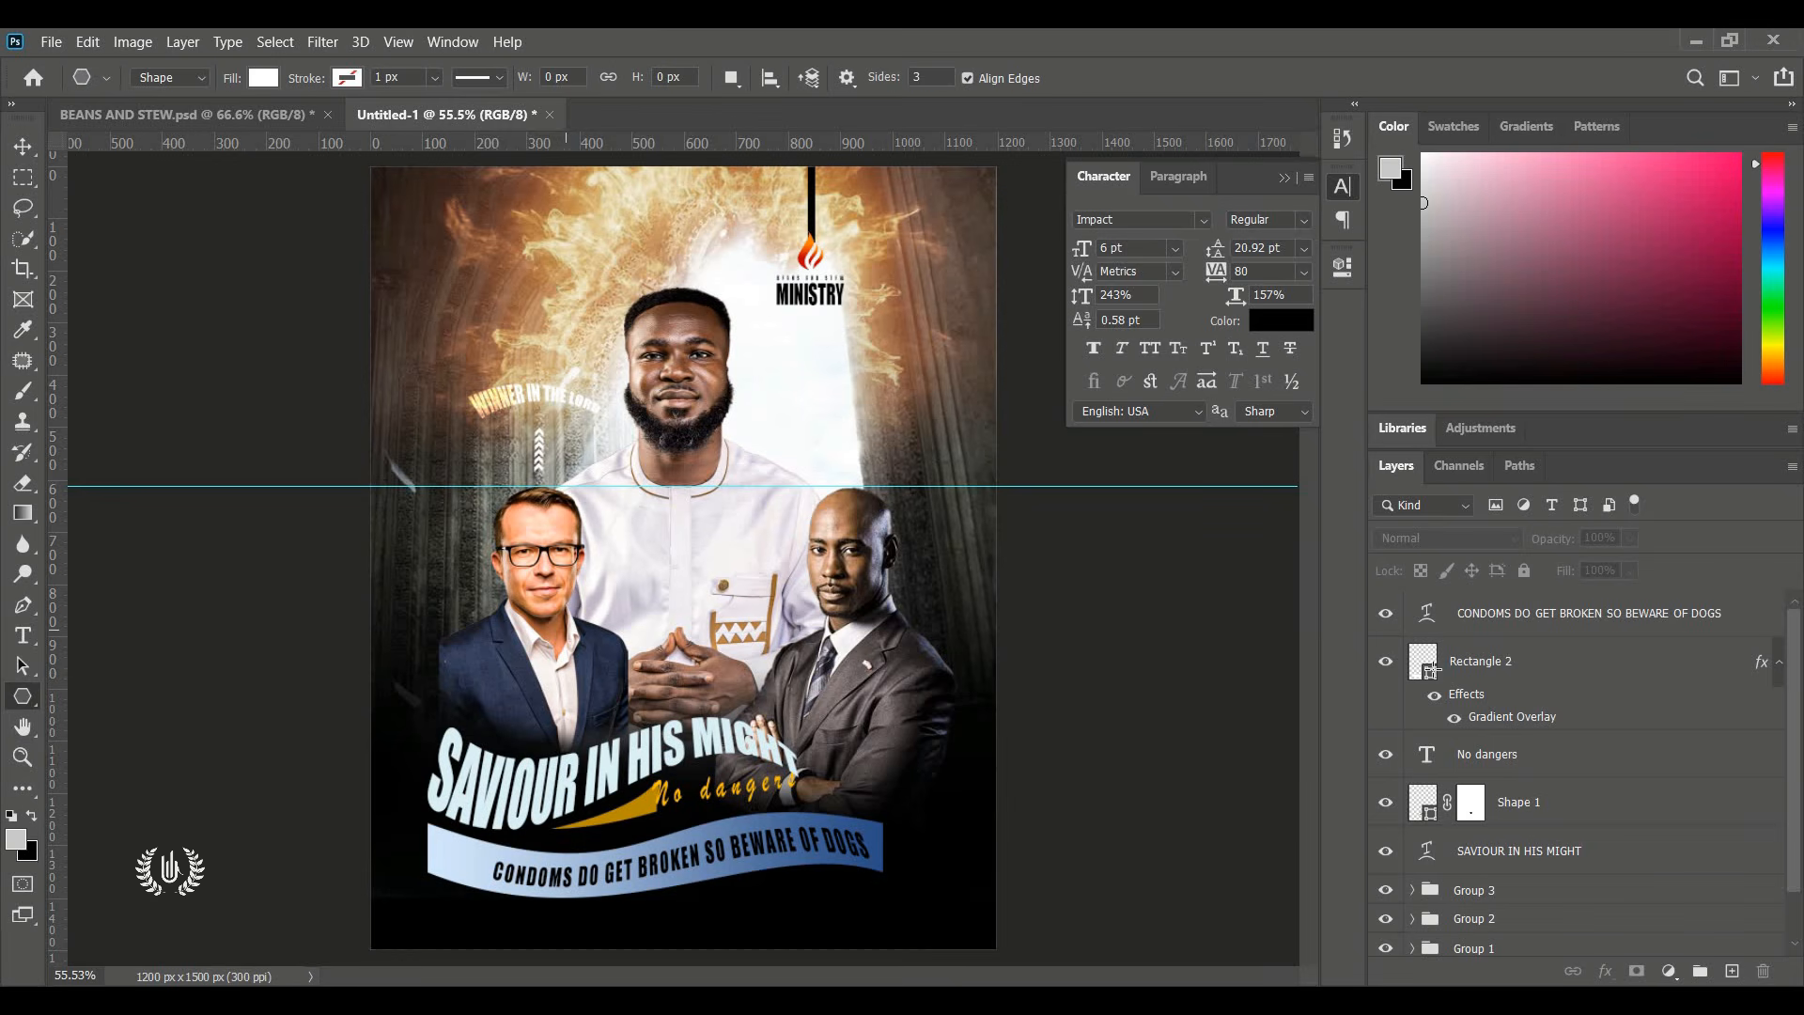
click(1564, 613)
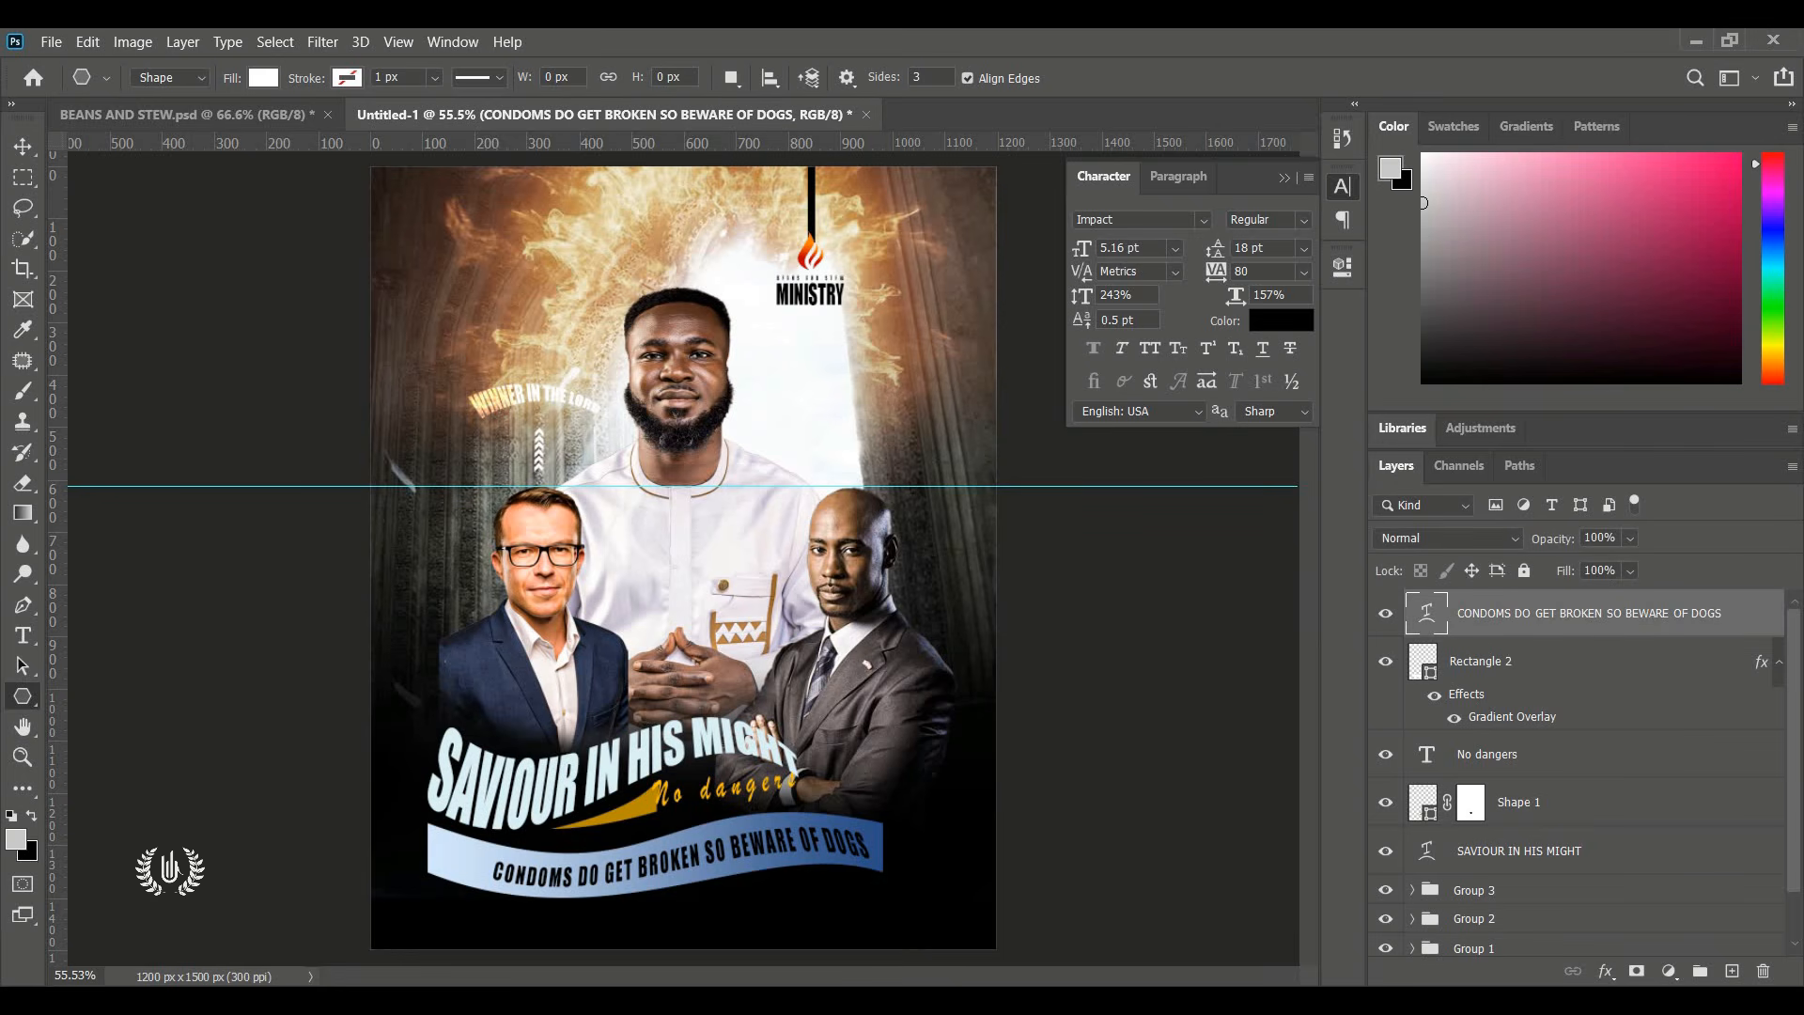
drag(448, 857, 377, 801)
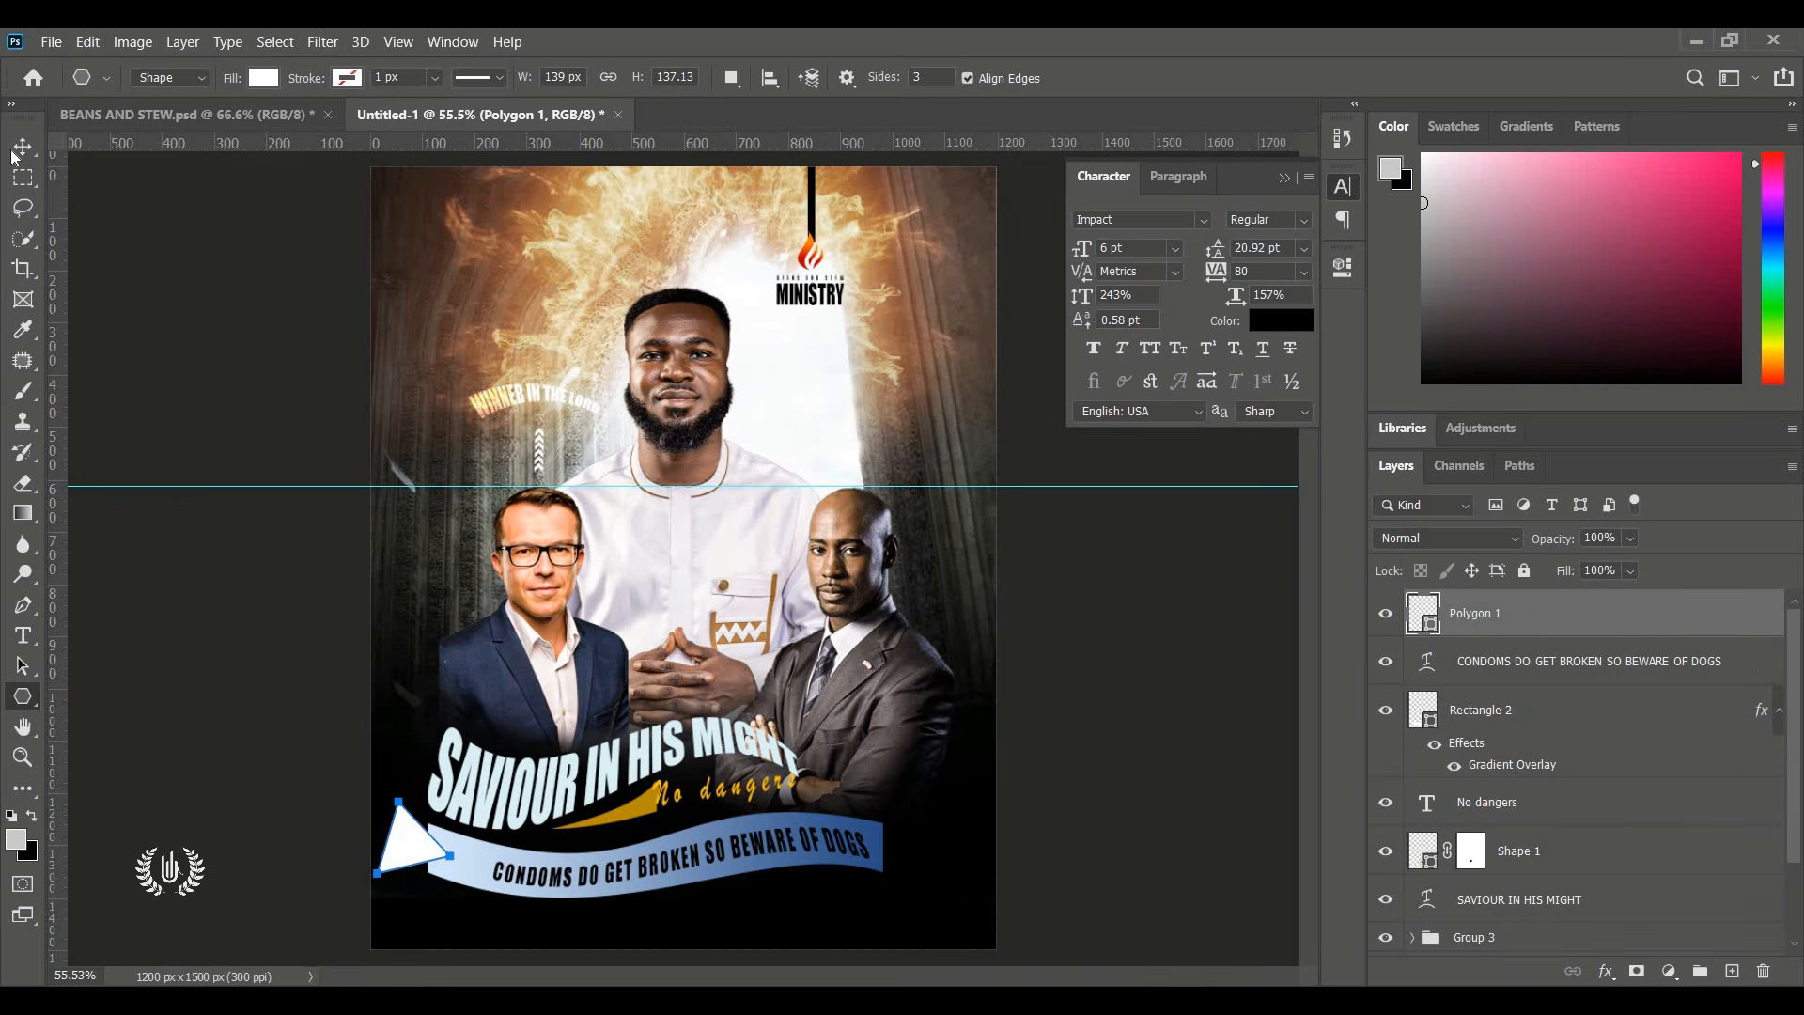
click(927, 77)
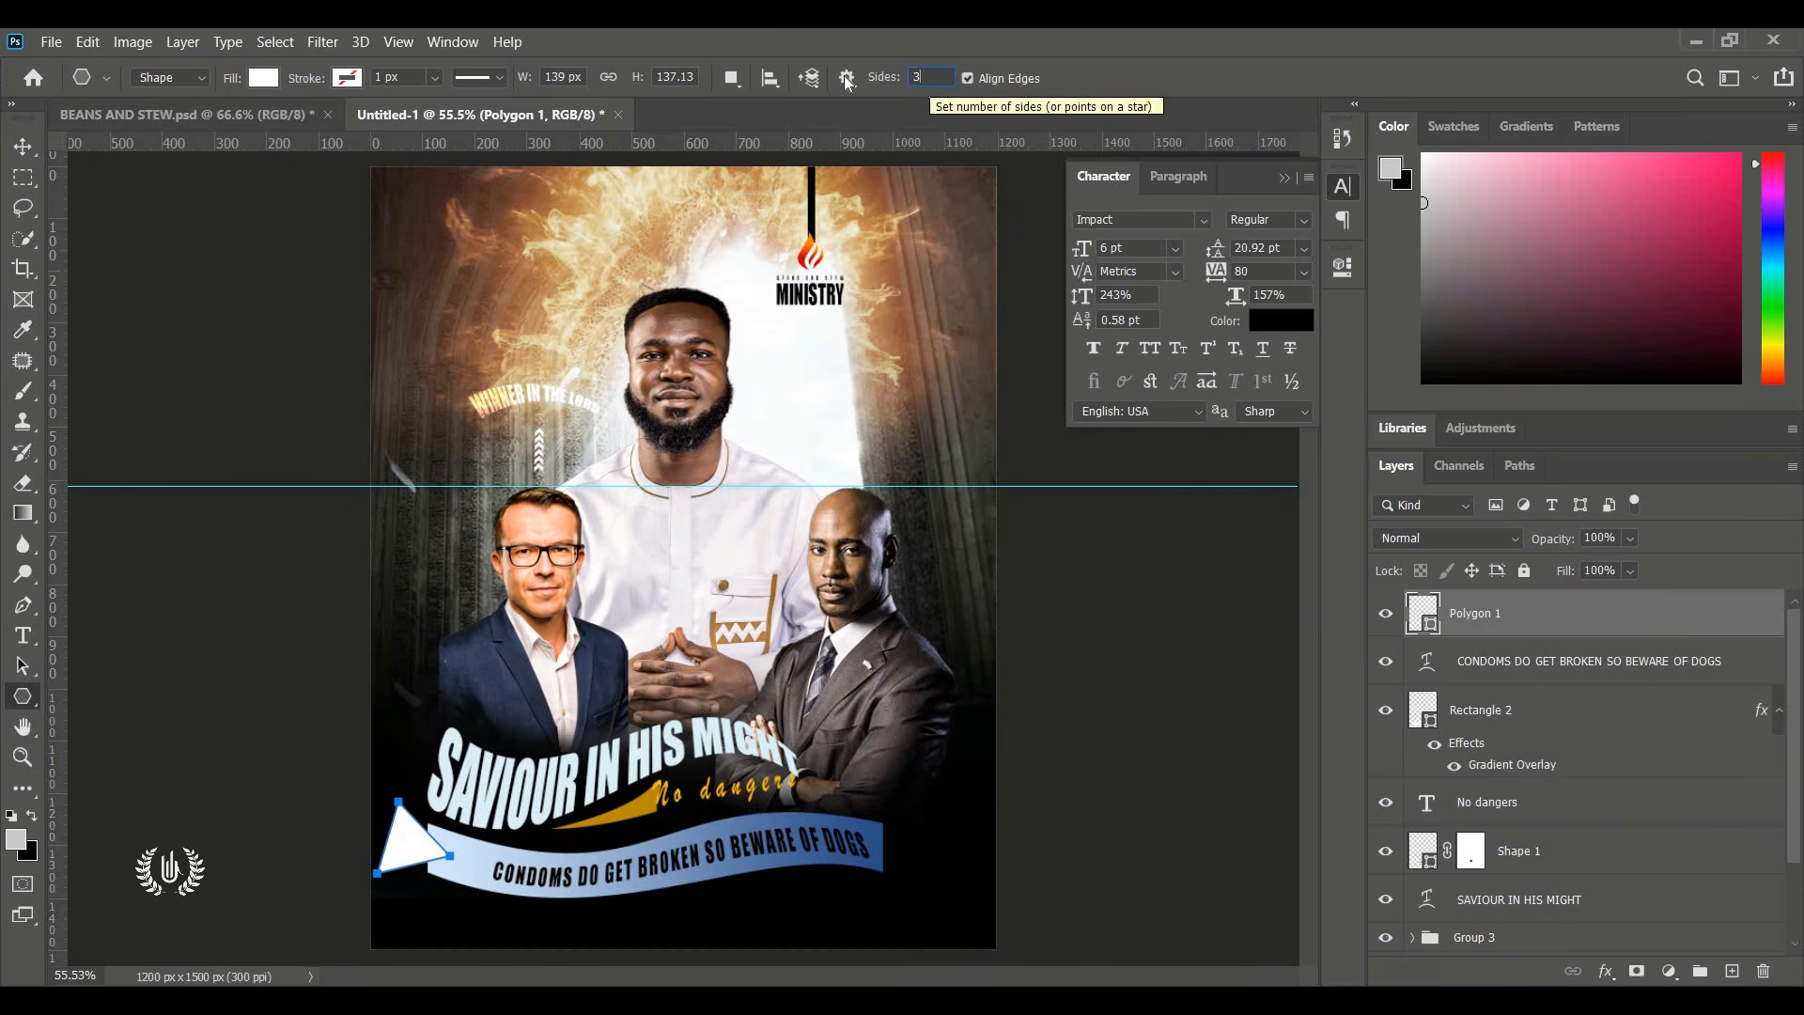
click(23, 146)
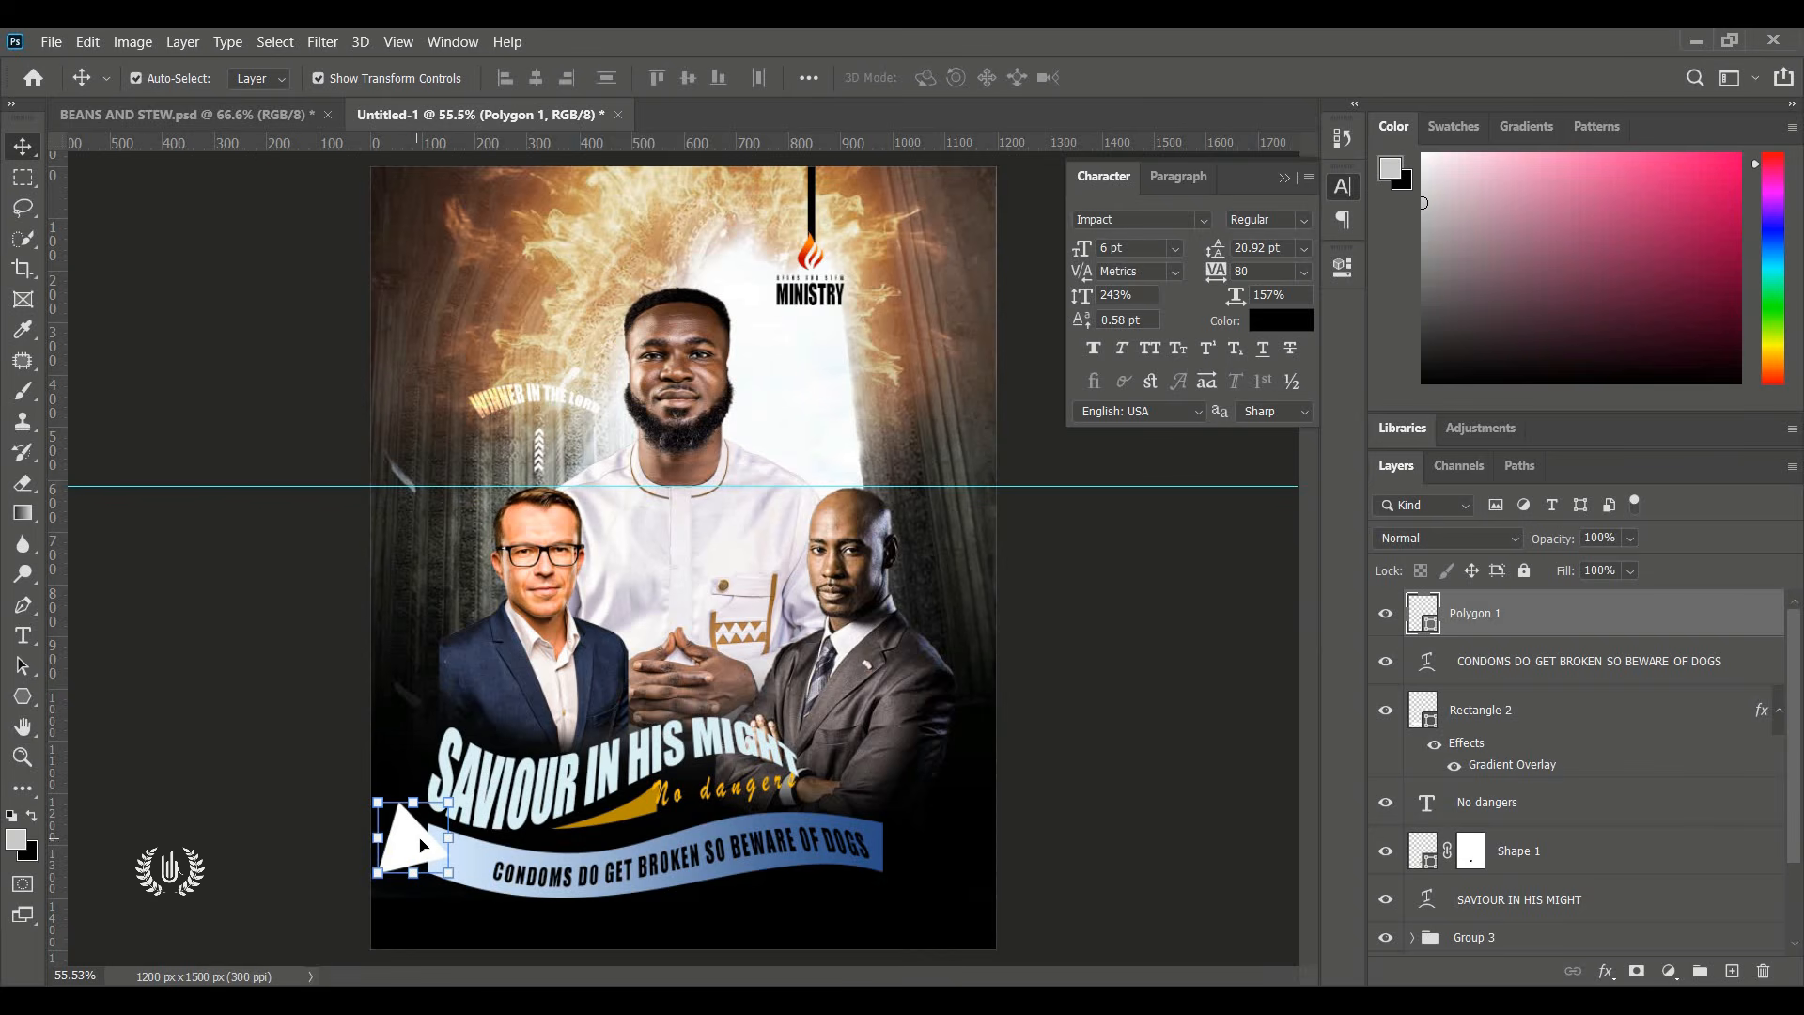
drag(420, 837, 421, 838)
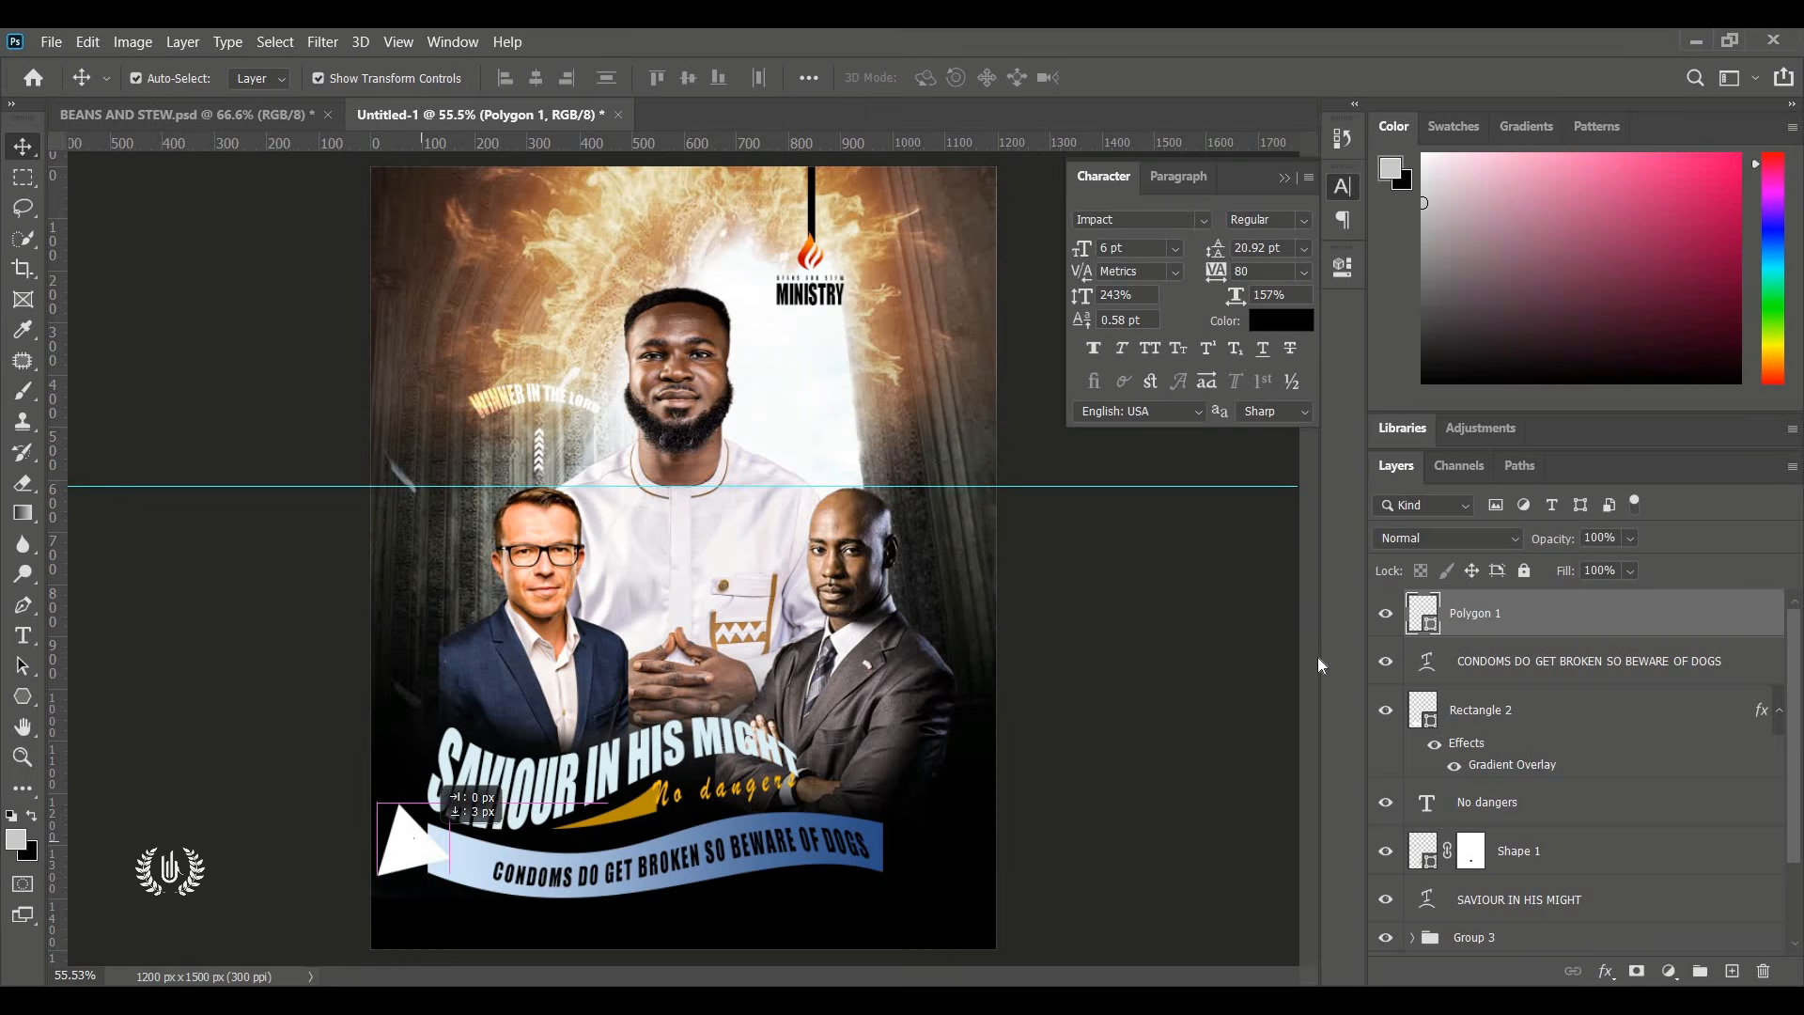
Fill the triangle with black and adjust its position so it cuts a notch into the banner's left end.
double_click(1433, 628)
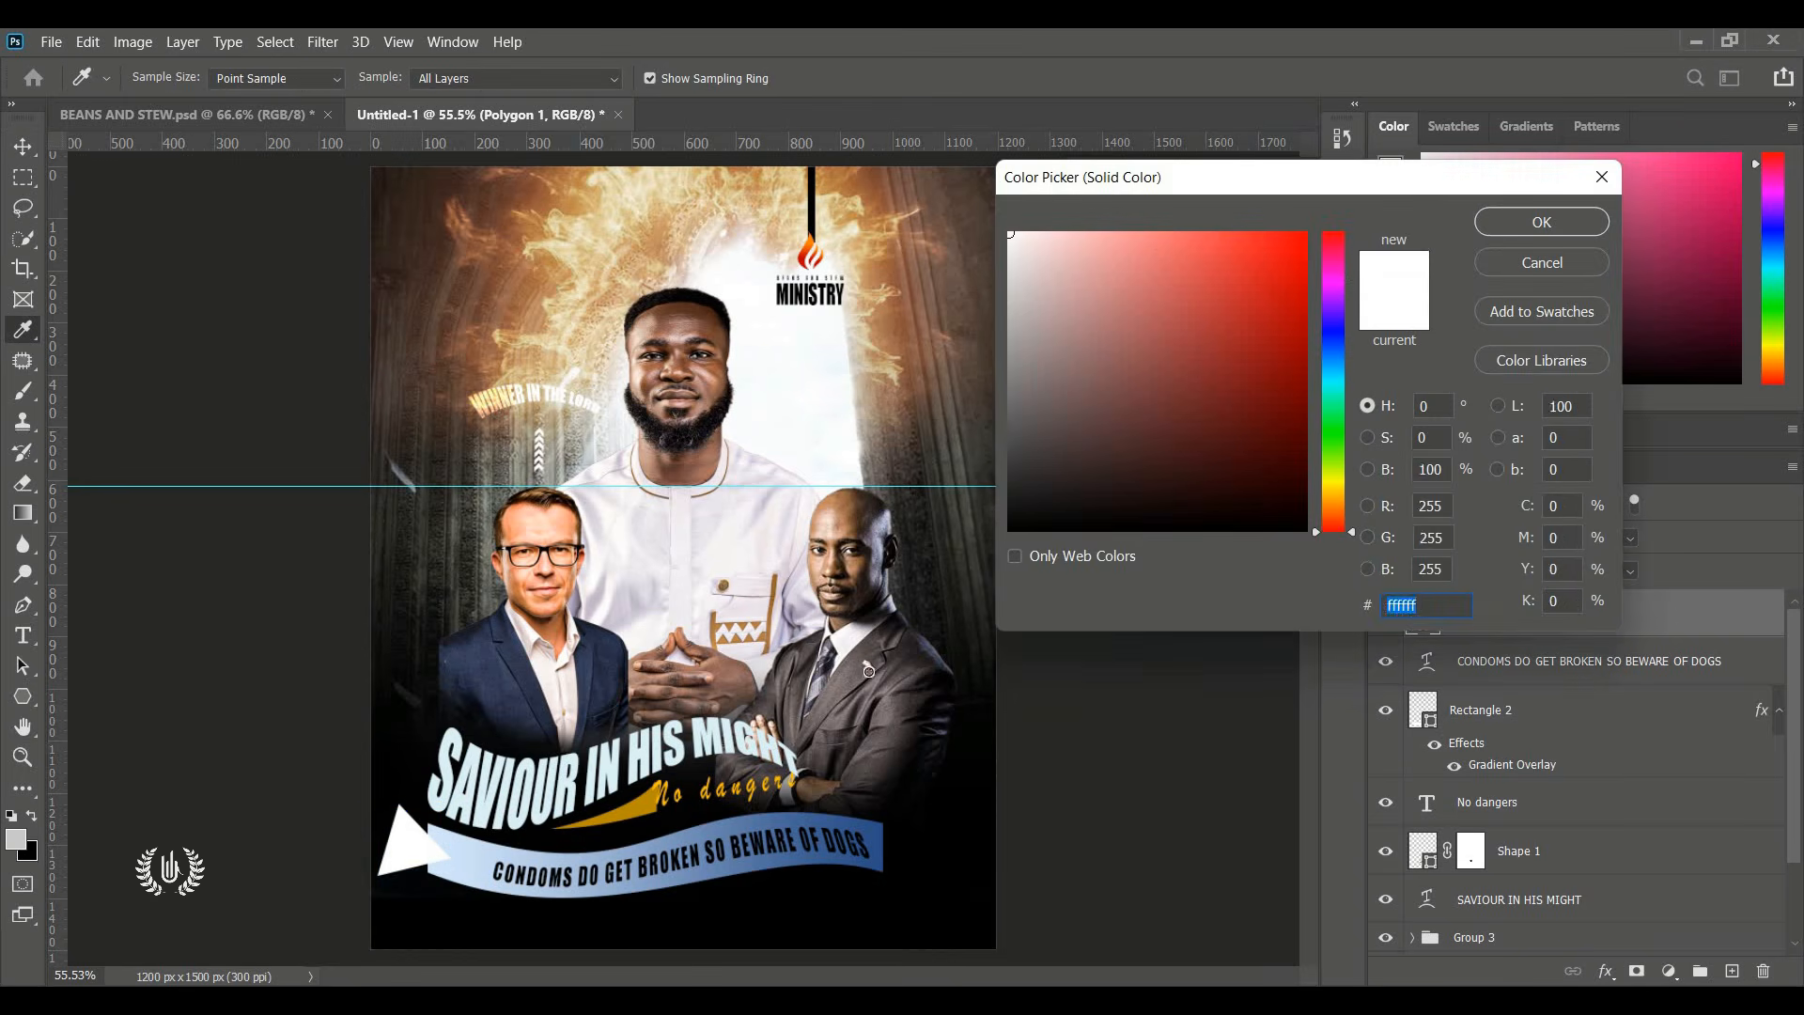
click(1535, 226)
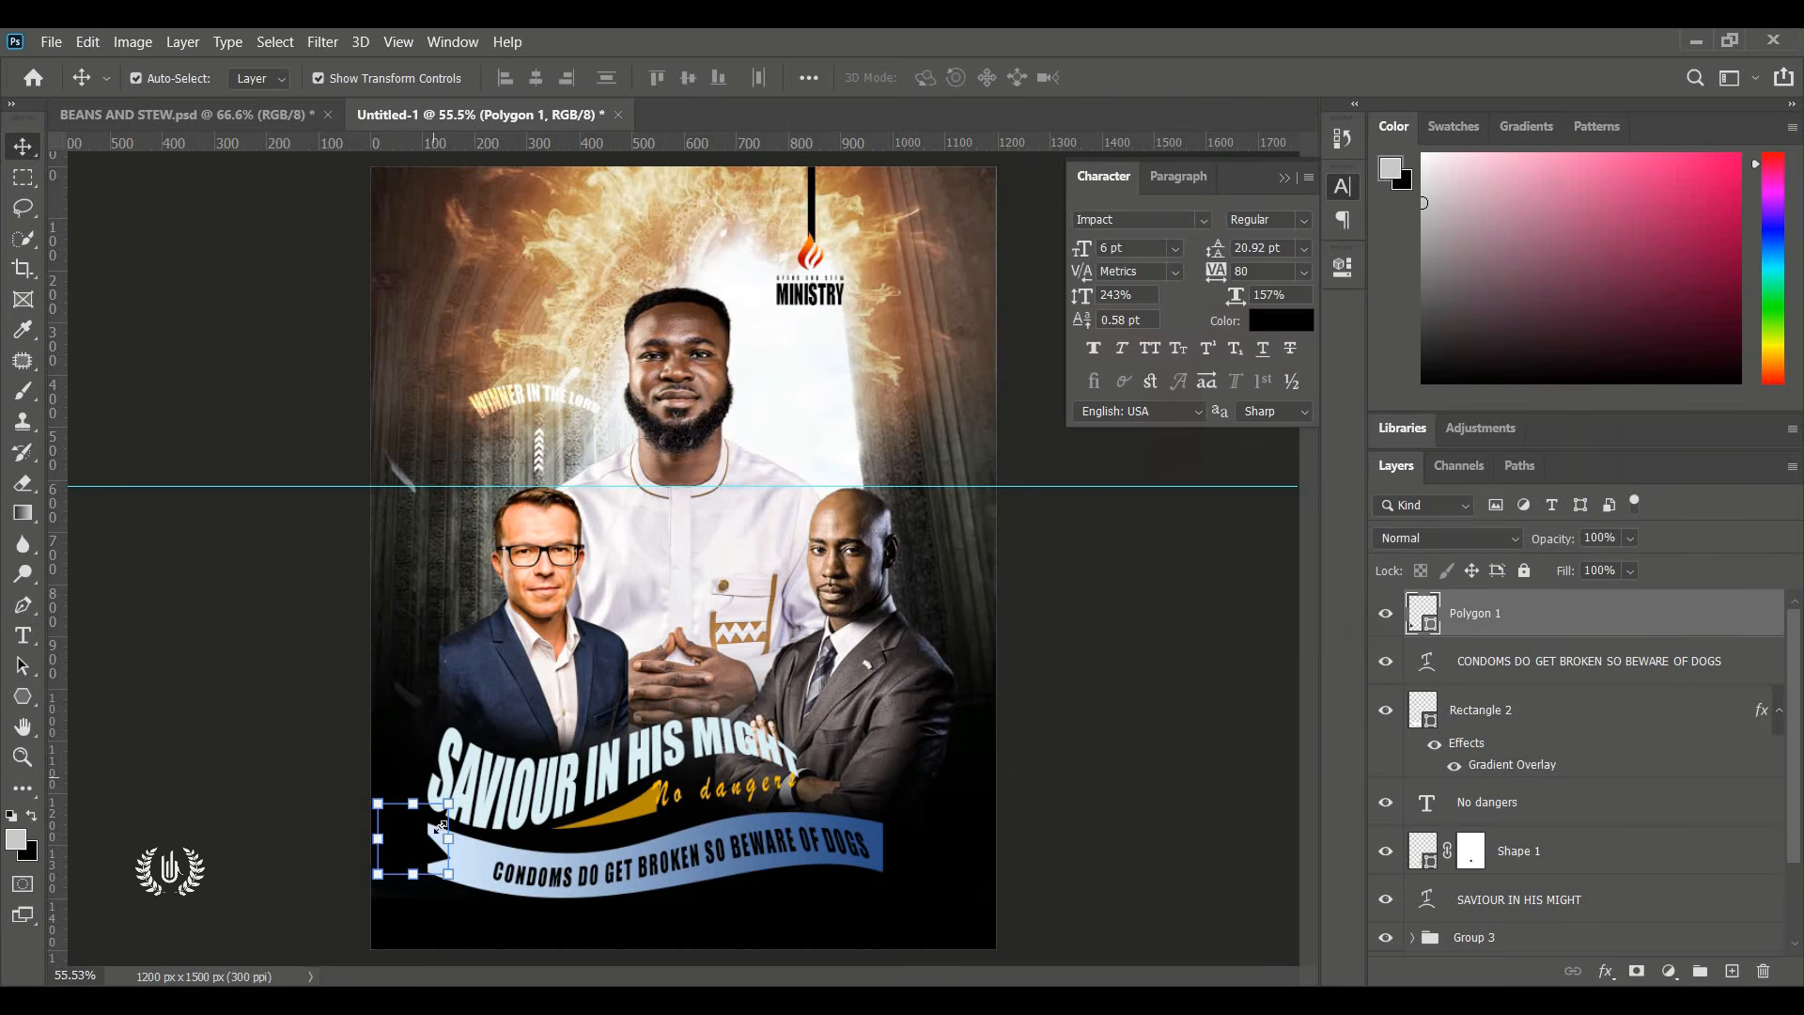
drag(419, 858, 425, 864)
Nudge the banner text a little left and slightly up, and deselect it.
click(834, 856)
key(Left)
key(Left)
key(Left)
key(Left)
key(Left)
key(Left)
key(Left)
key(Left)
key(Left)
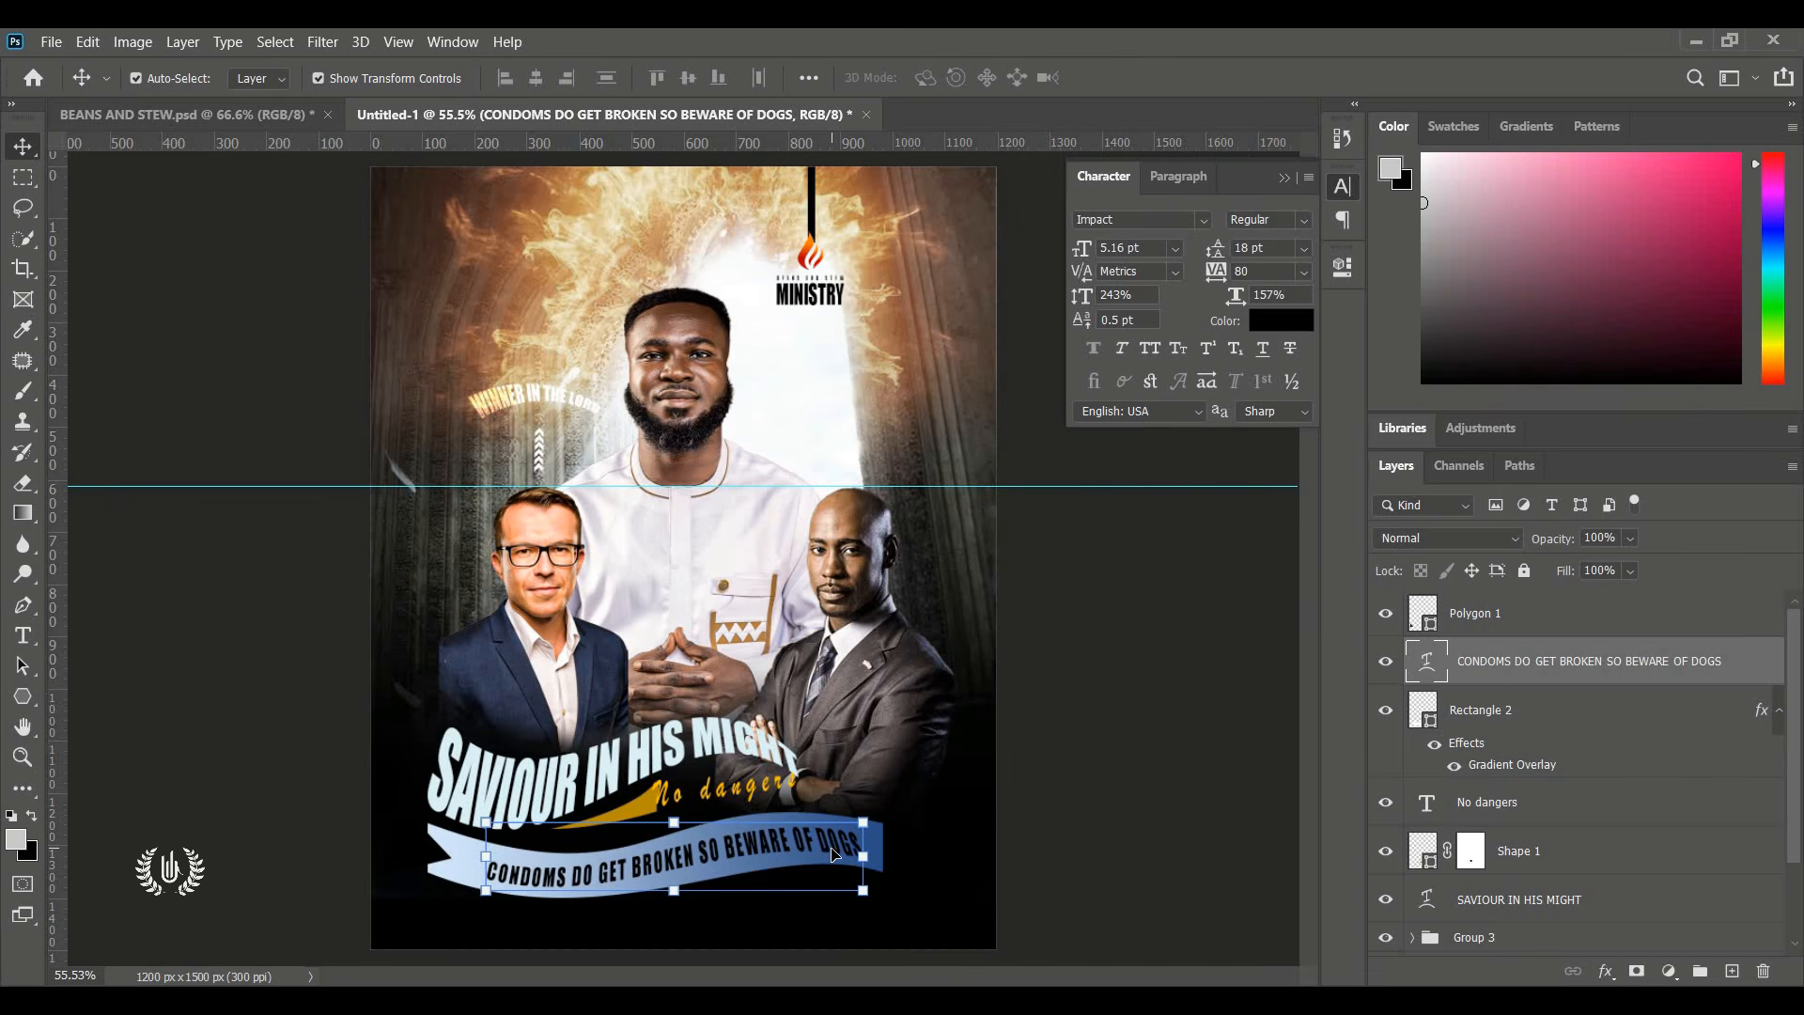
key(Up)
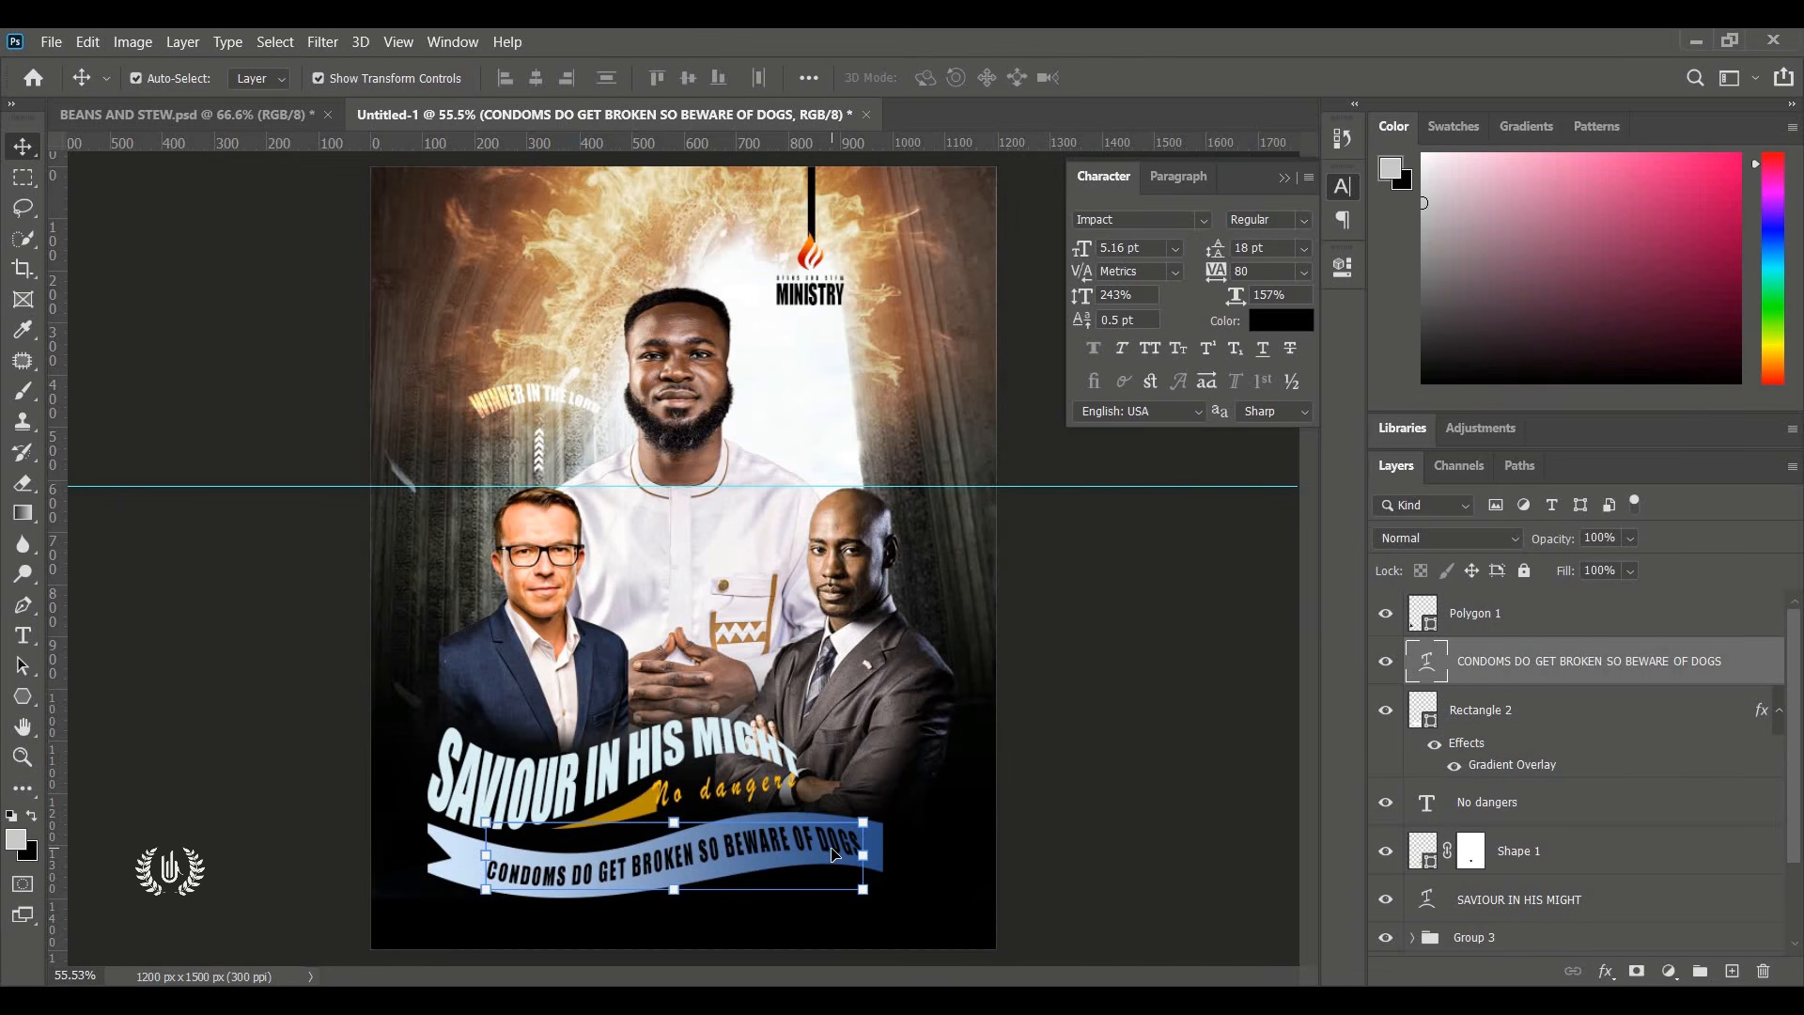
click(1139, 749)
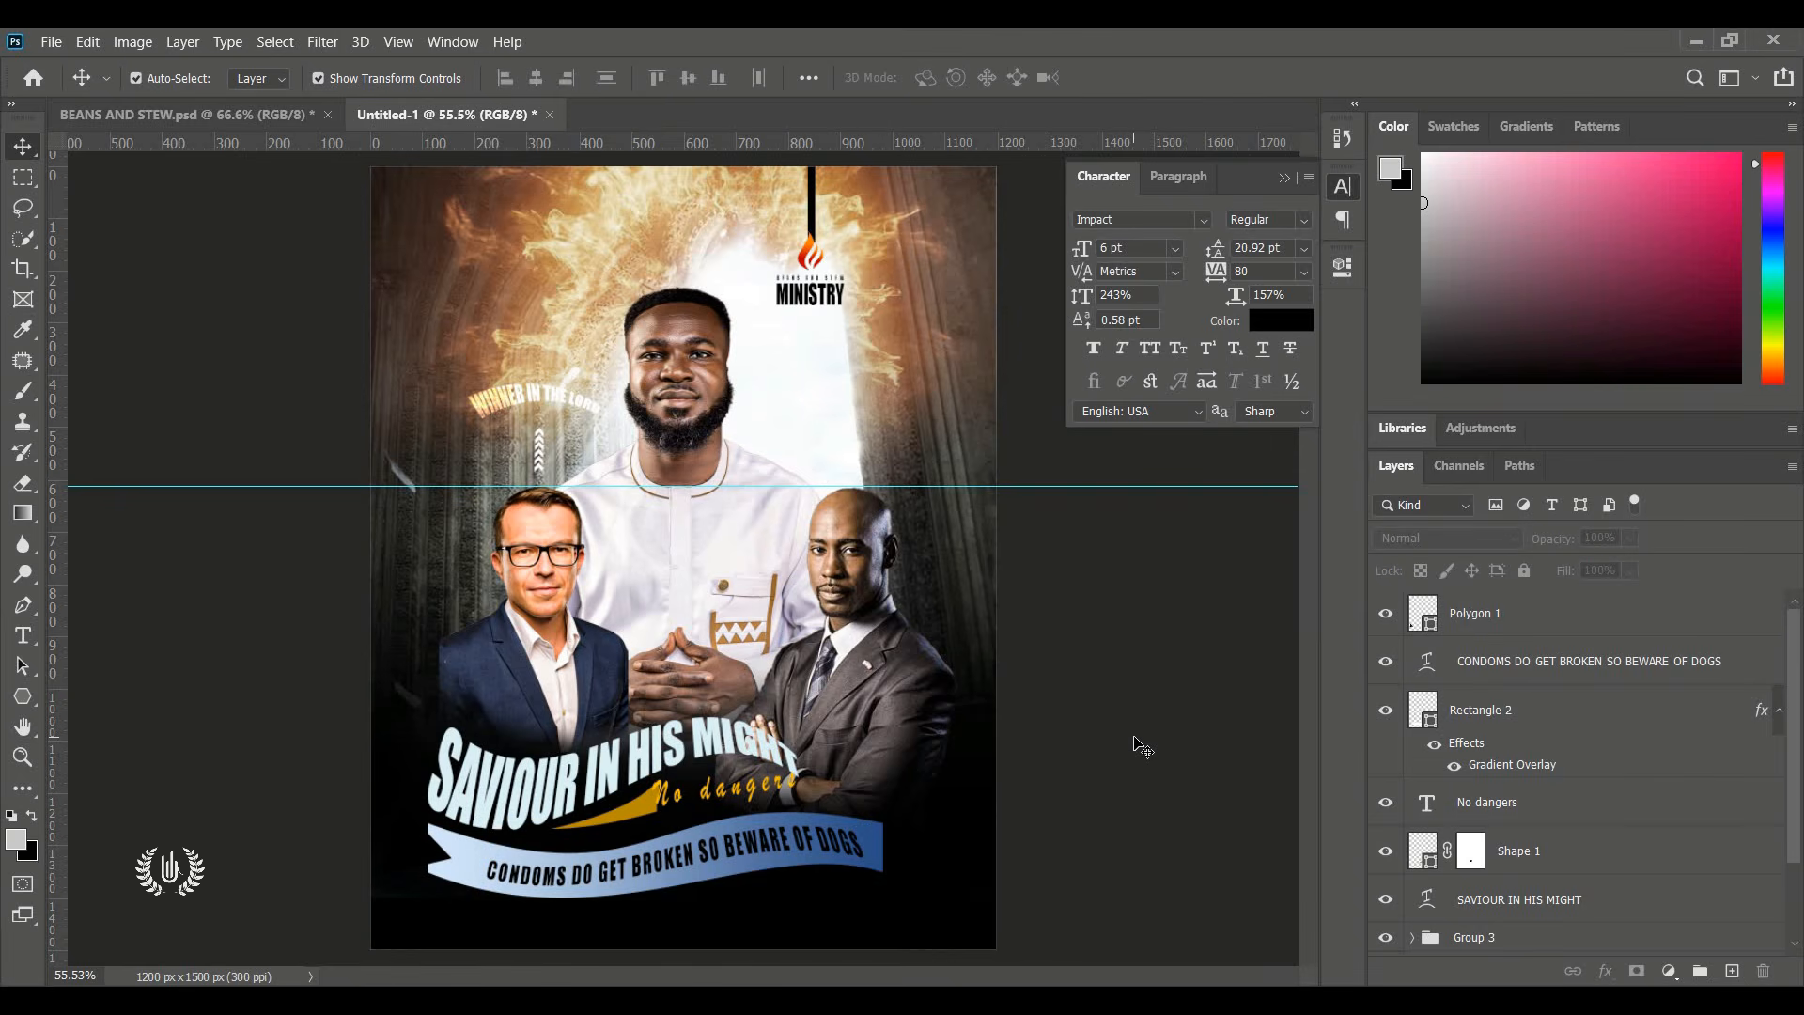
Group the layers from Polygon 1 down to SAVIOUR IN HIS MIGHT, and toggle the group's visibility to check its contents.
click(1566, 616)
shift+click(1523, 916)
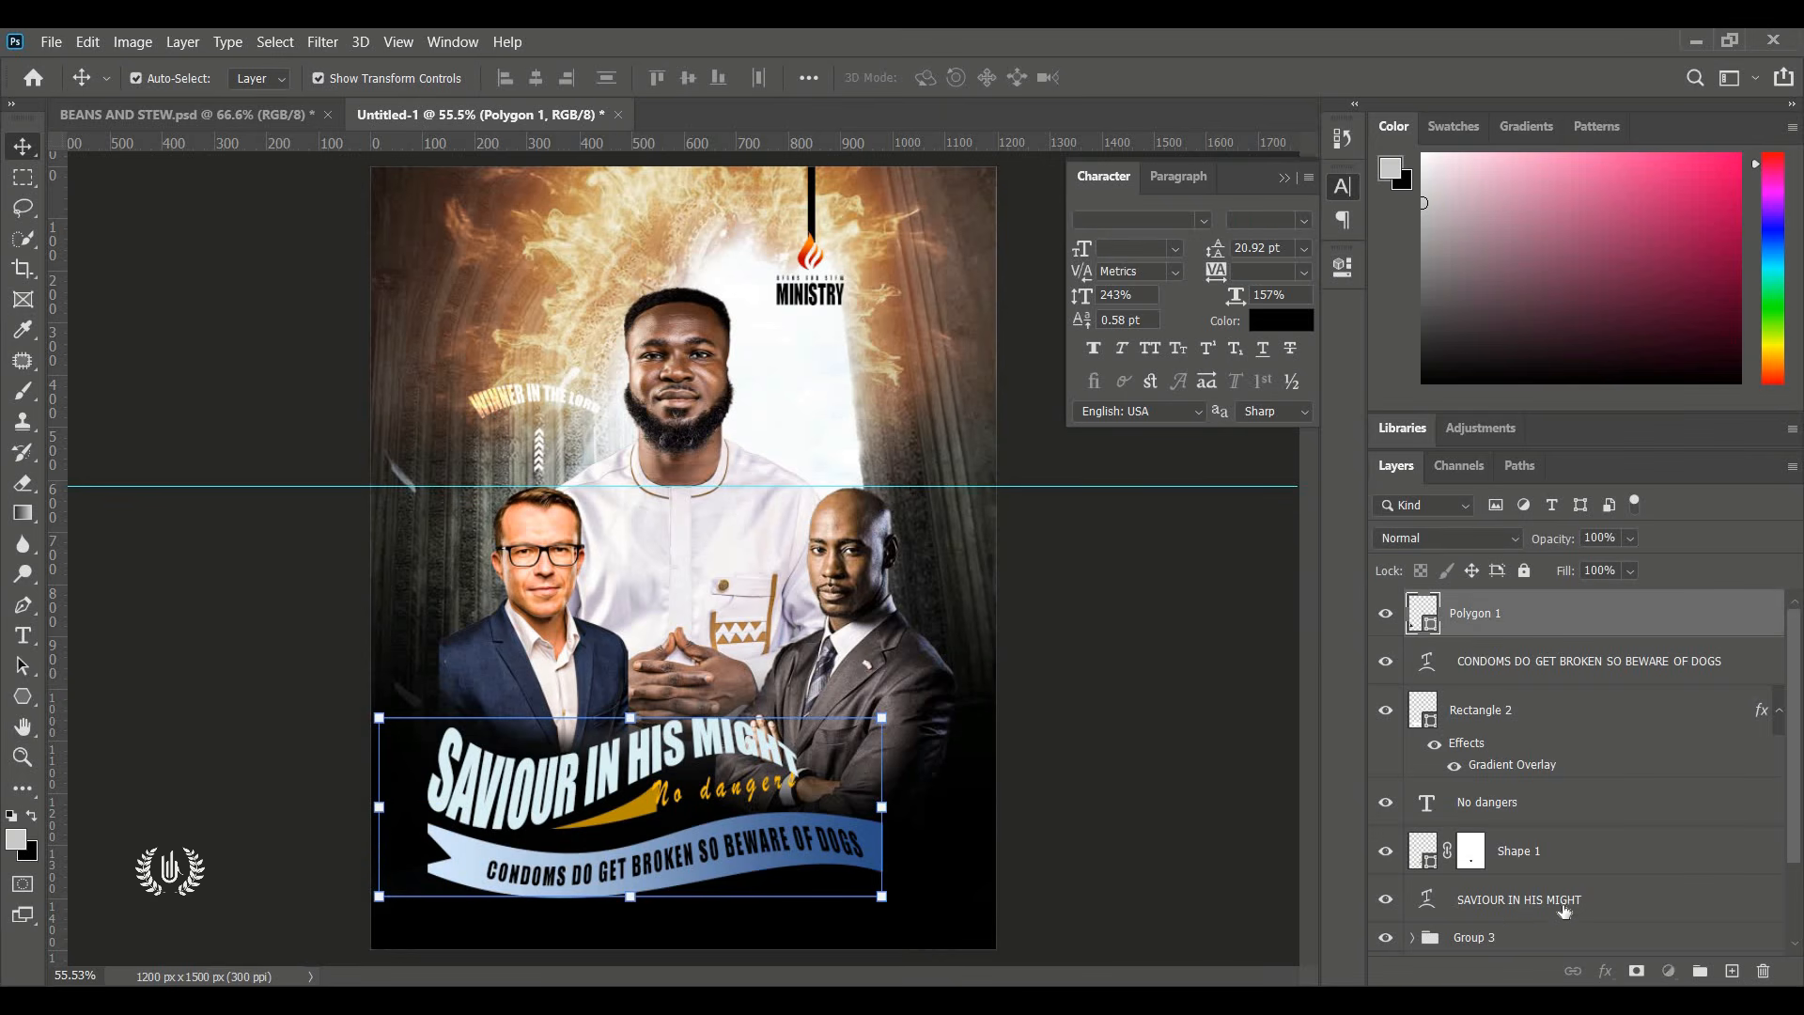
click(1699, 970)
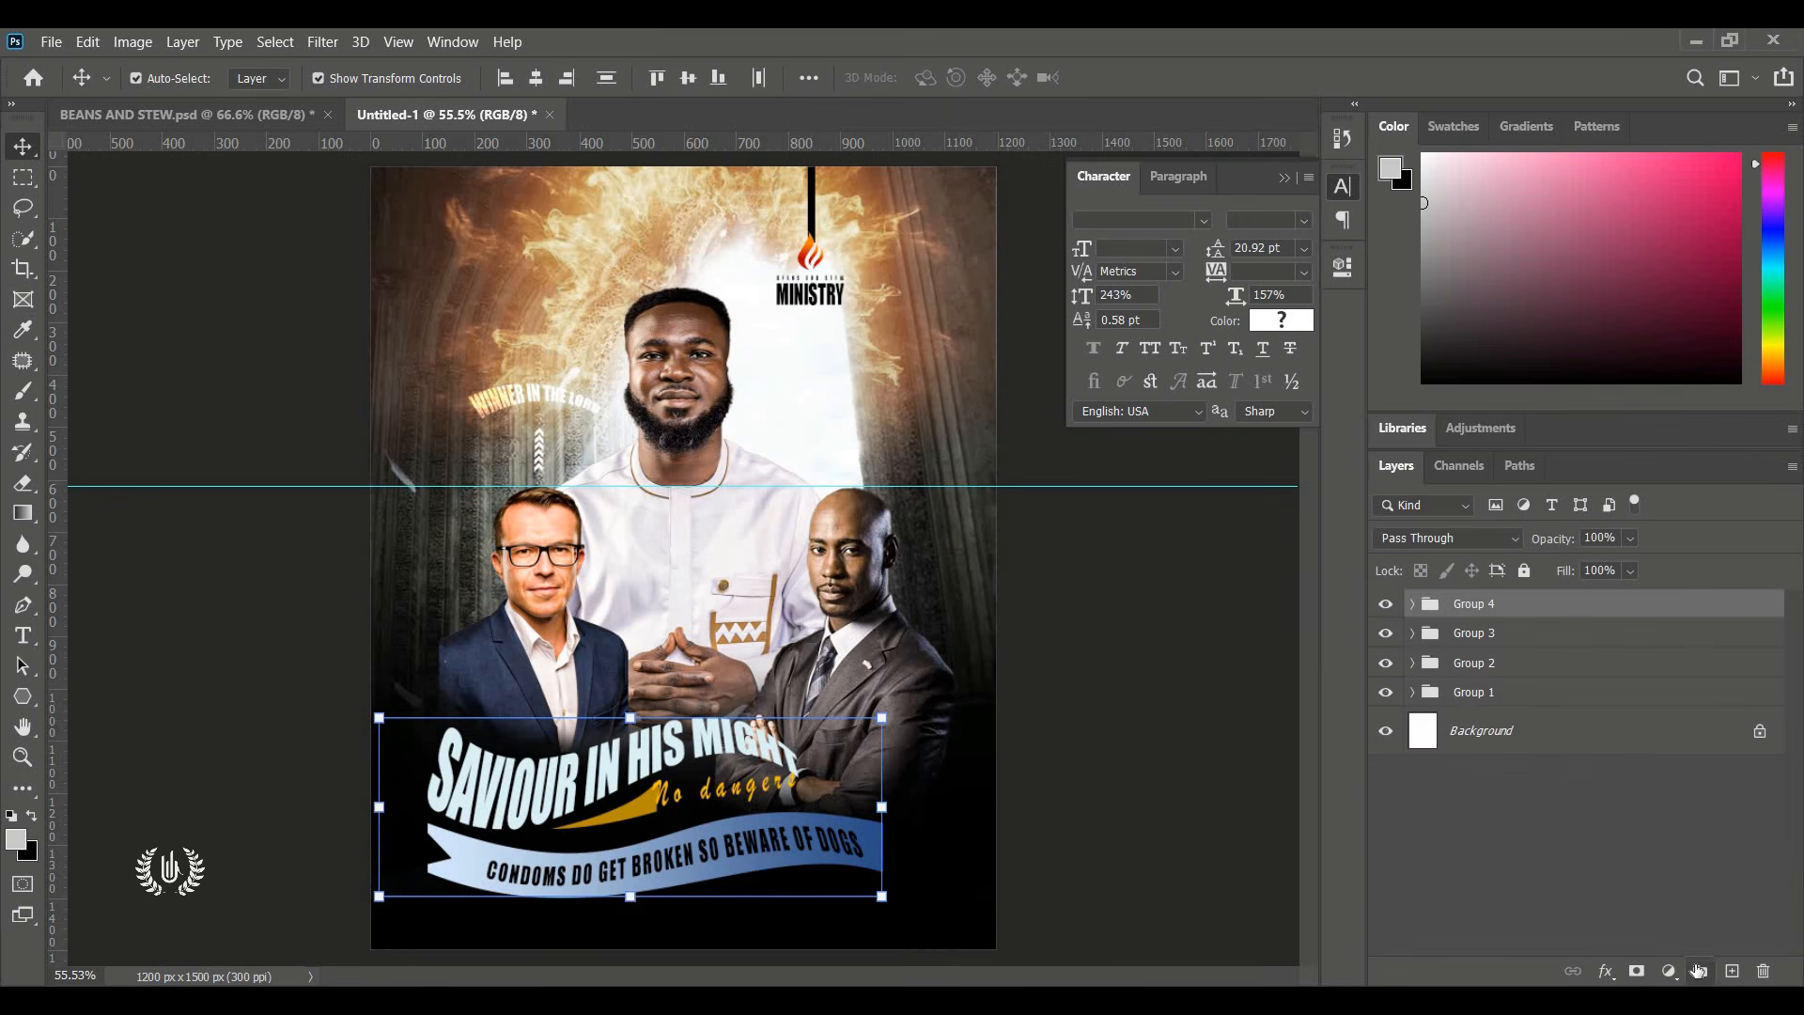
click(1385, 606)
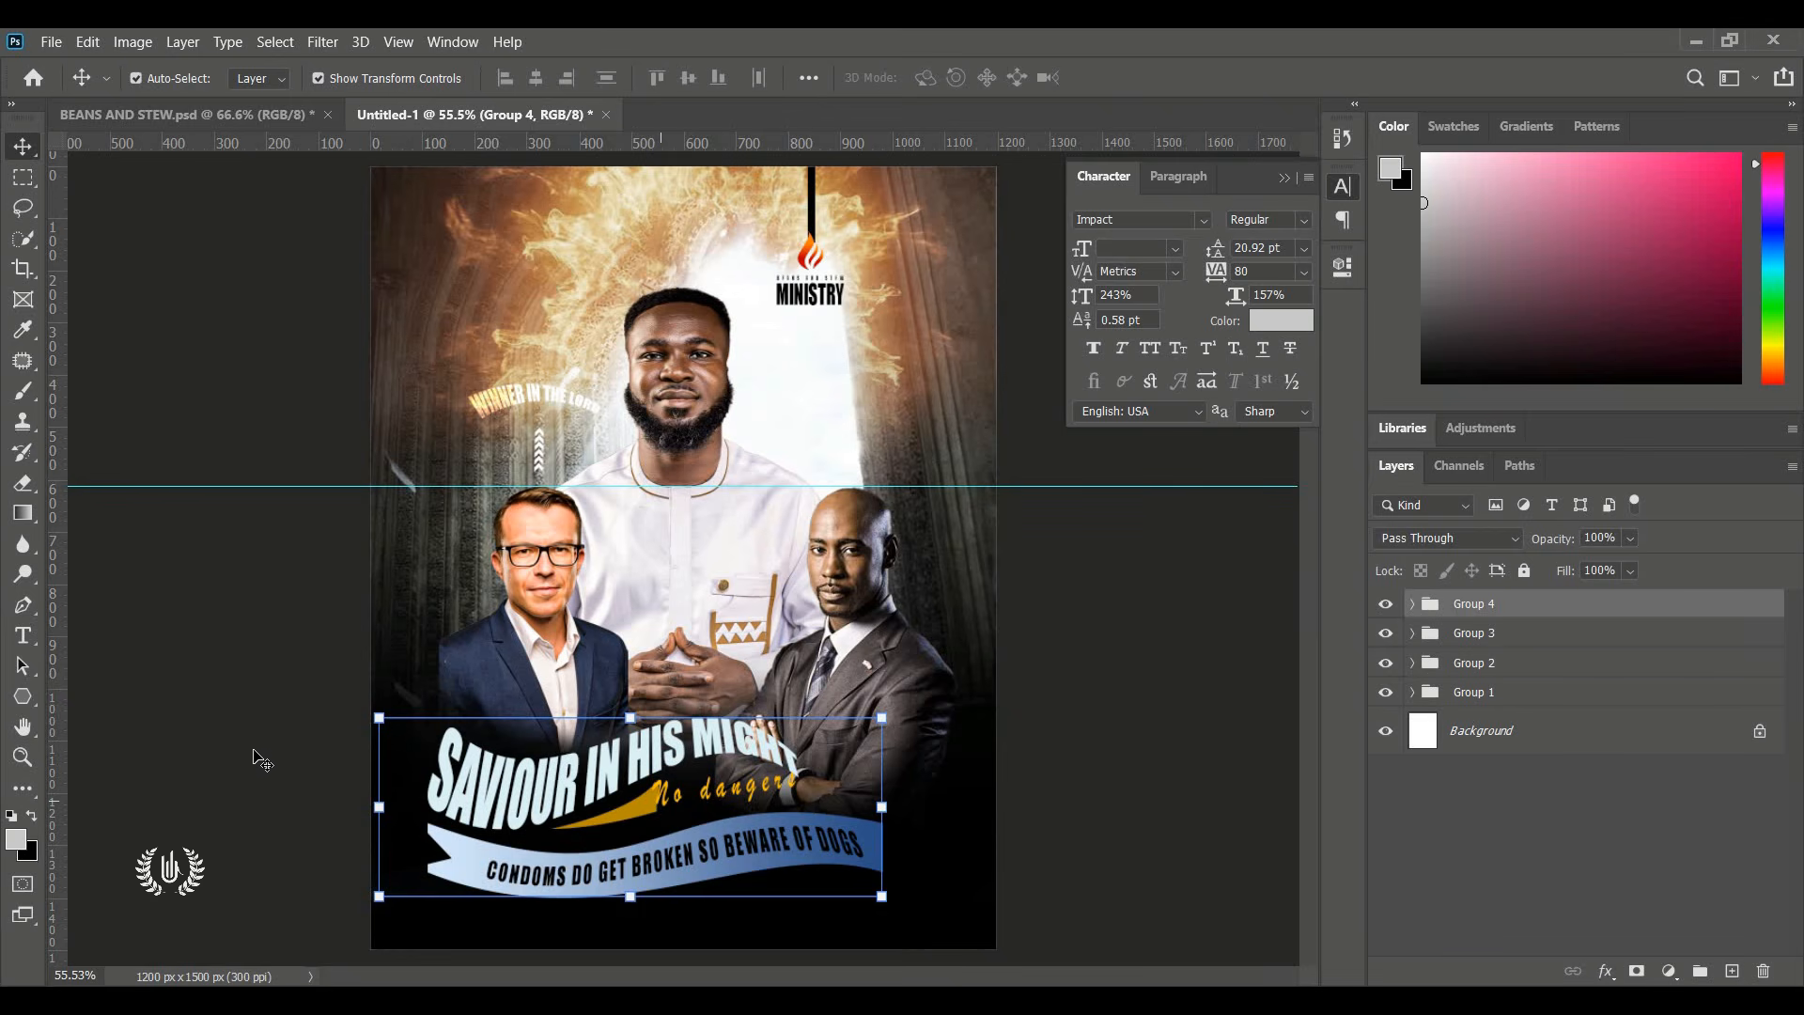
Activate the Brush tool and add a new empty layer above Group 4.
click(24, 390)
right_click(24, 390)
click(98, 389)
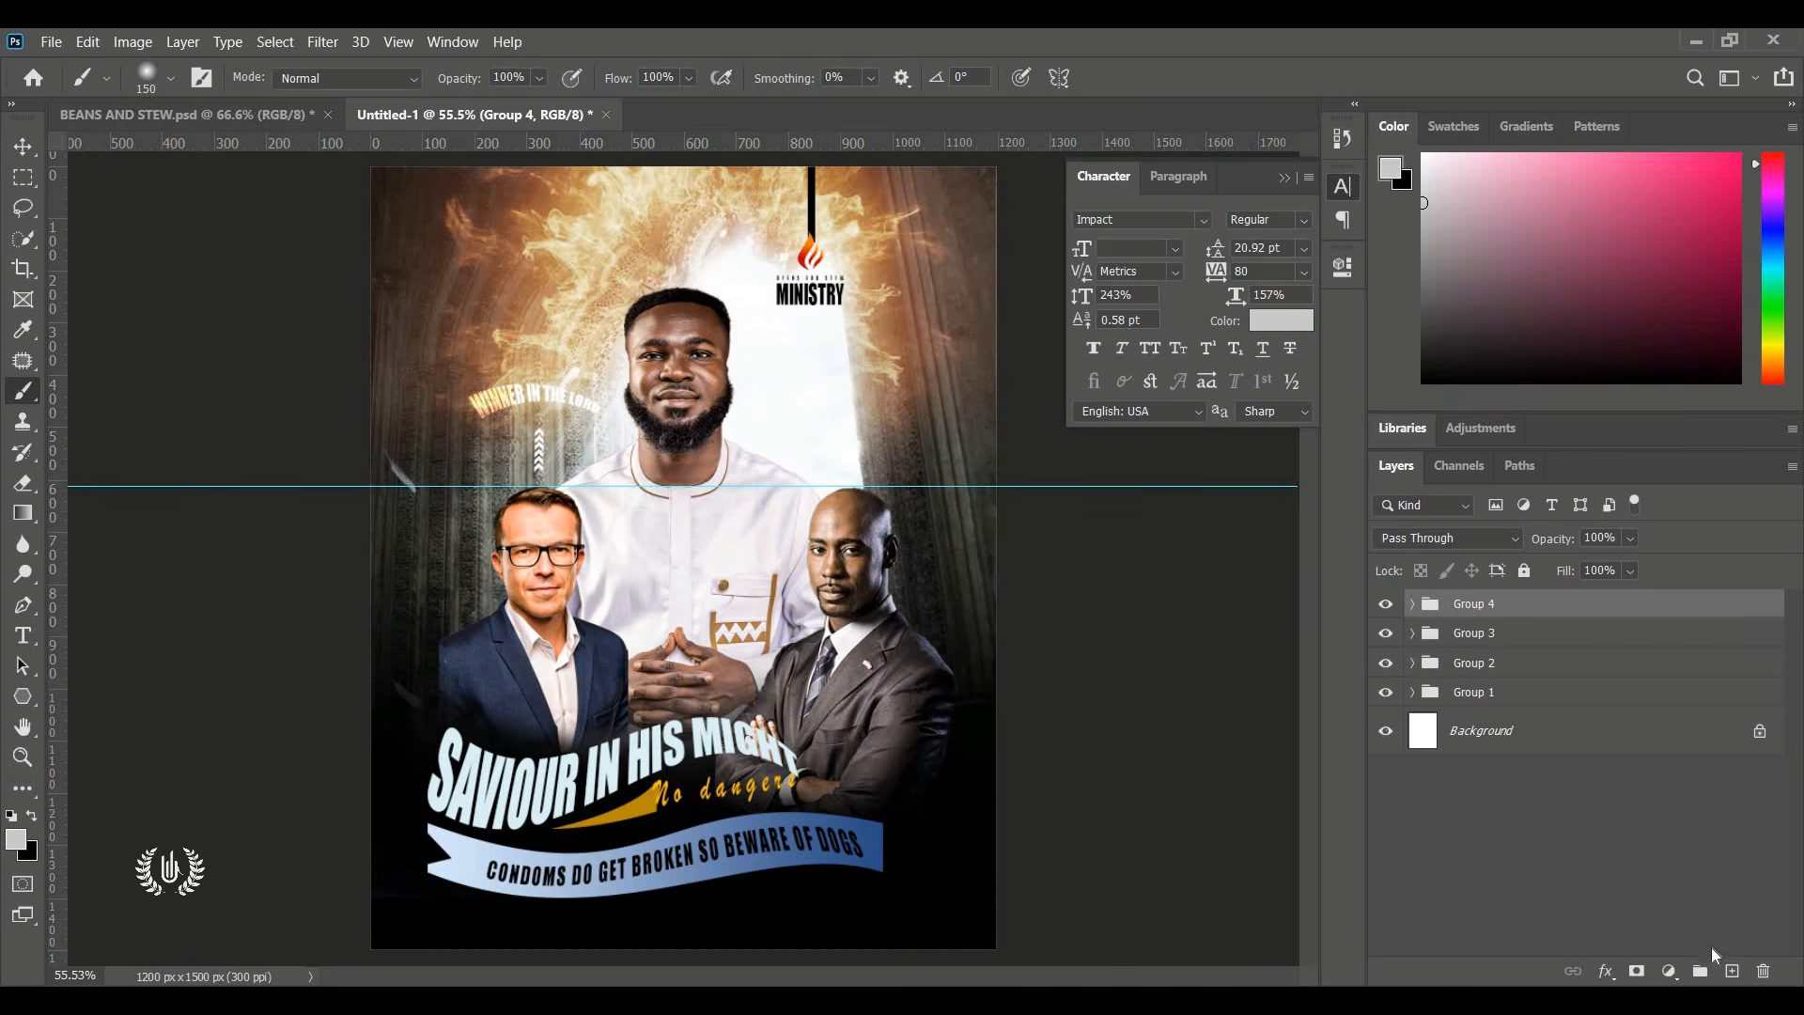
click(1732, 971)
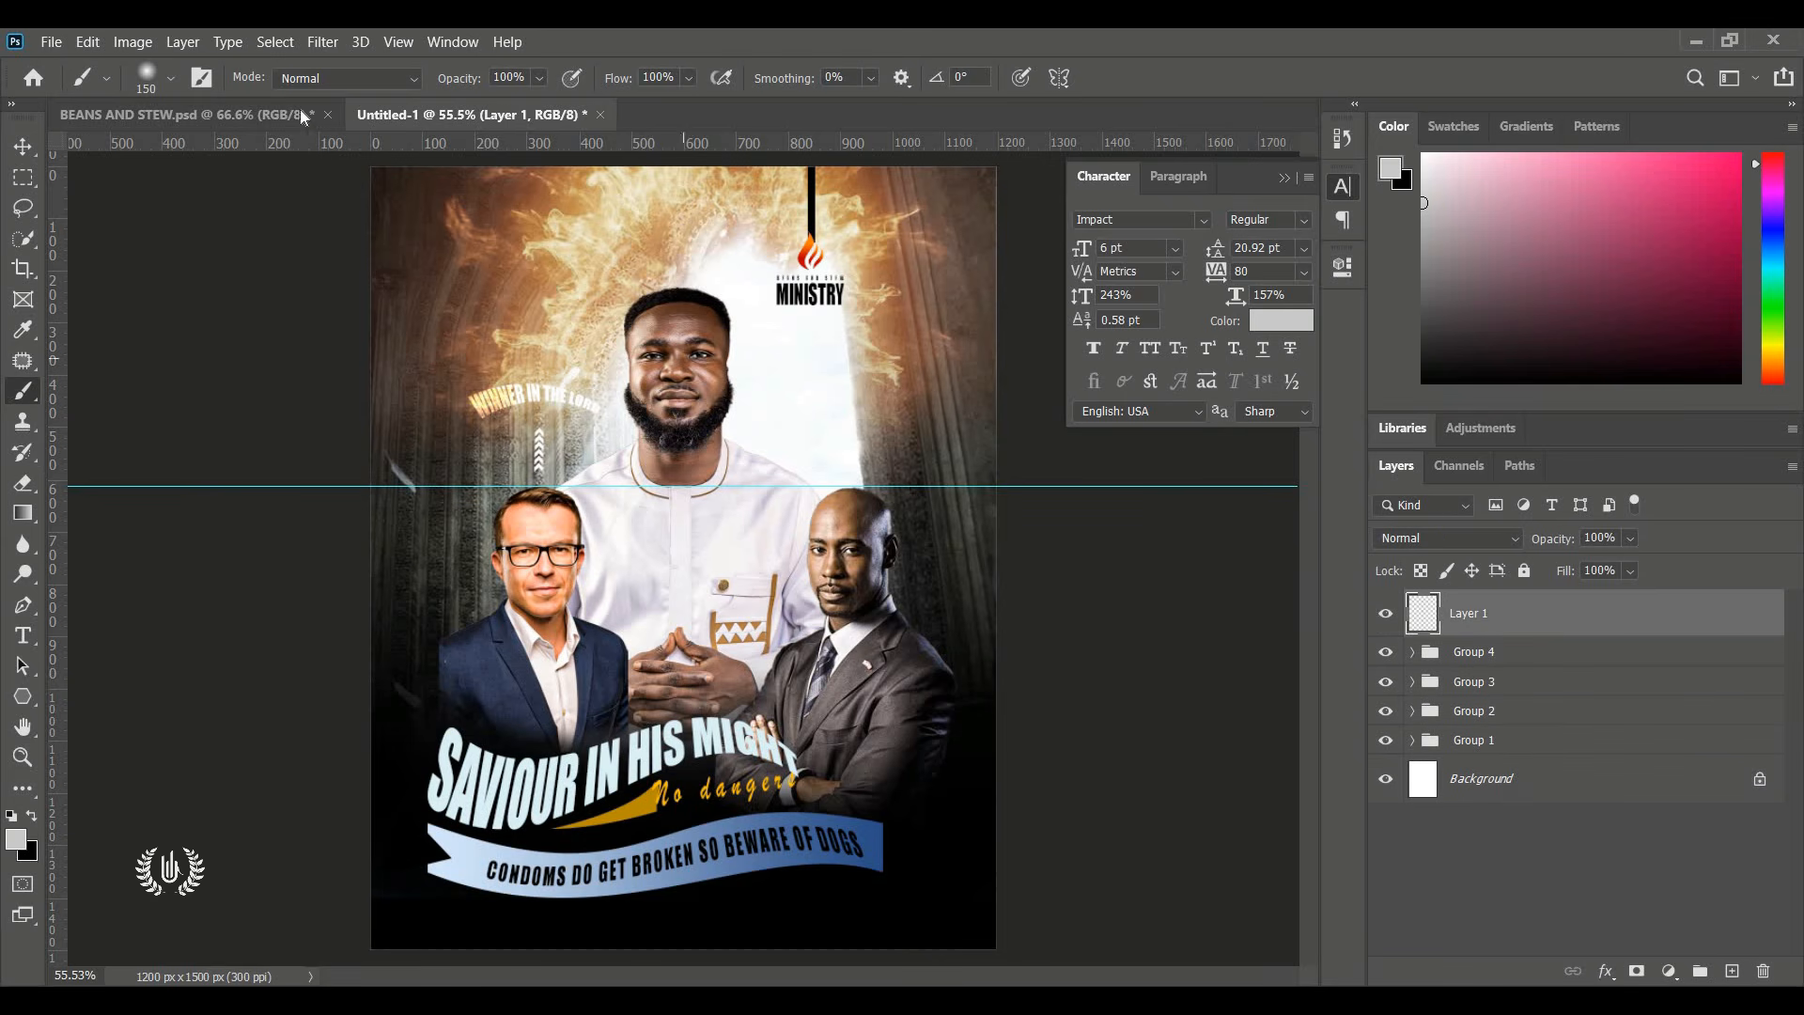
Find the Charcoal Photoshop Brushes 4 set among the brush presets and expand it.
click(163, 76)
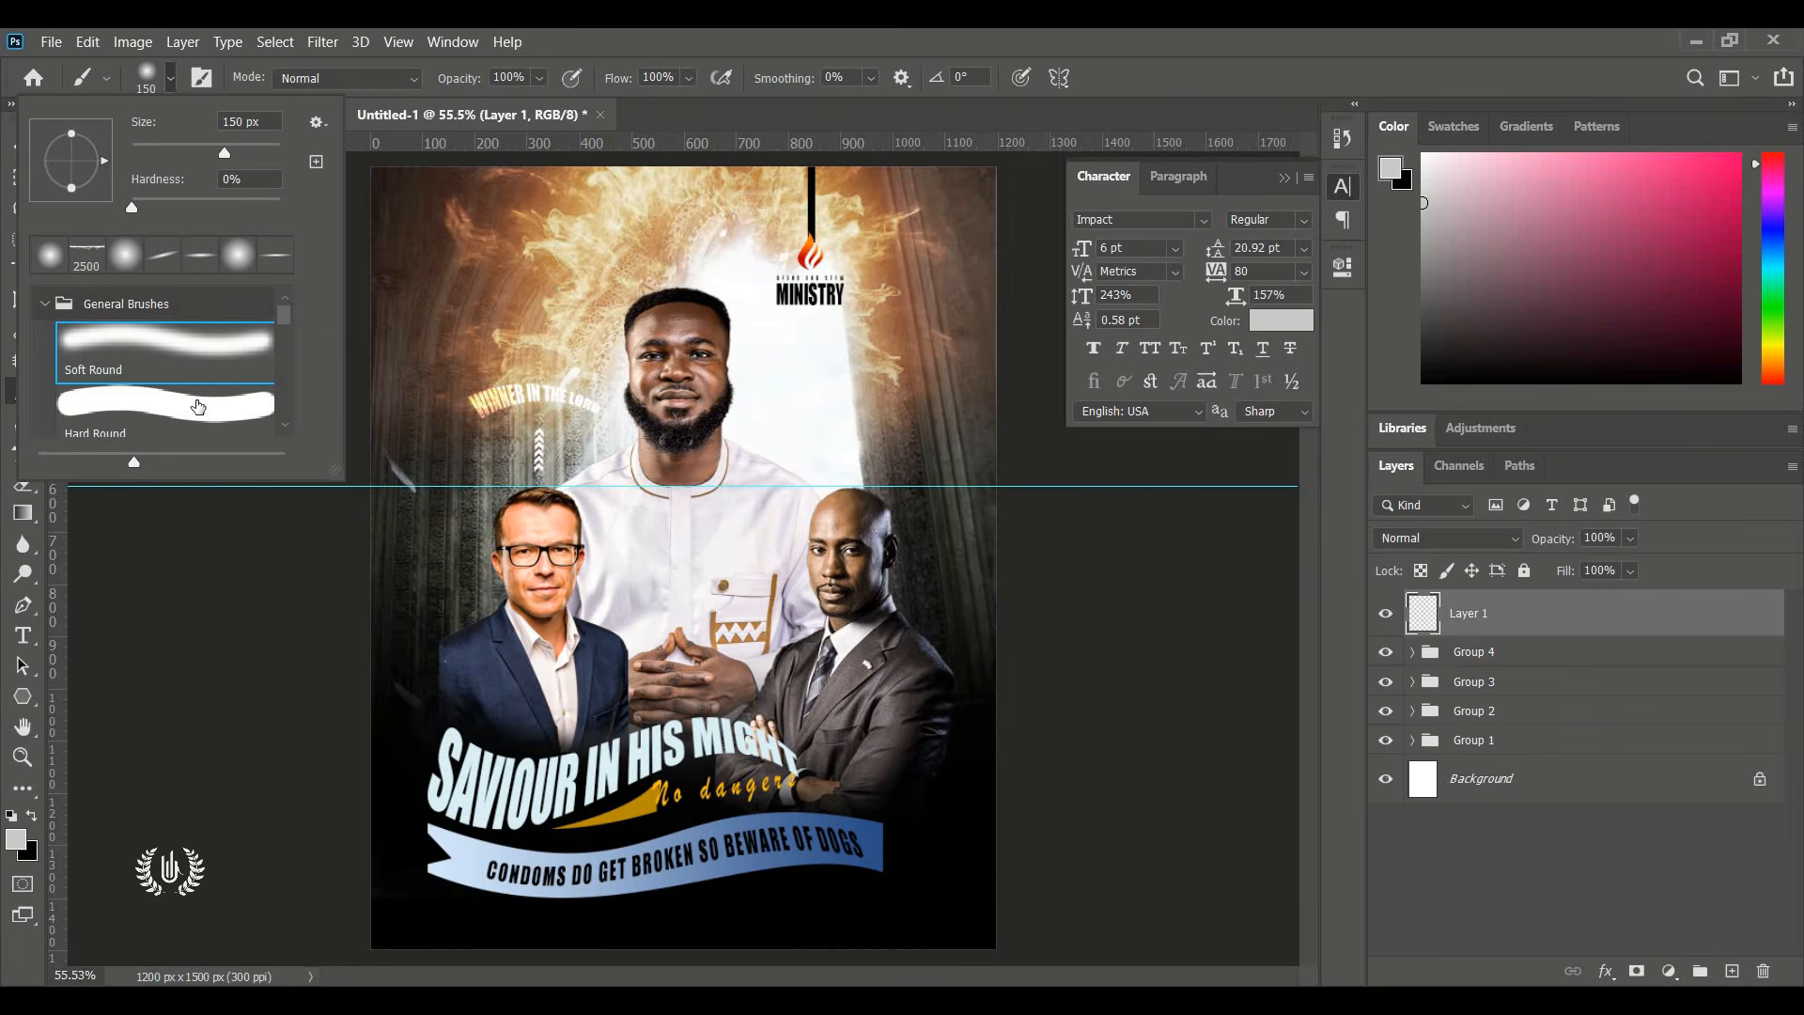
scroll(197, 406, down, 10)
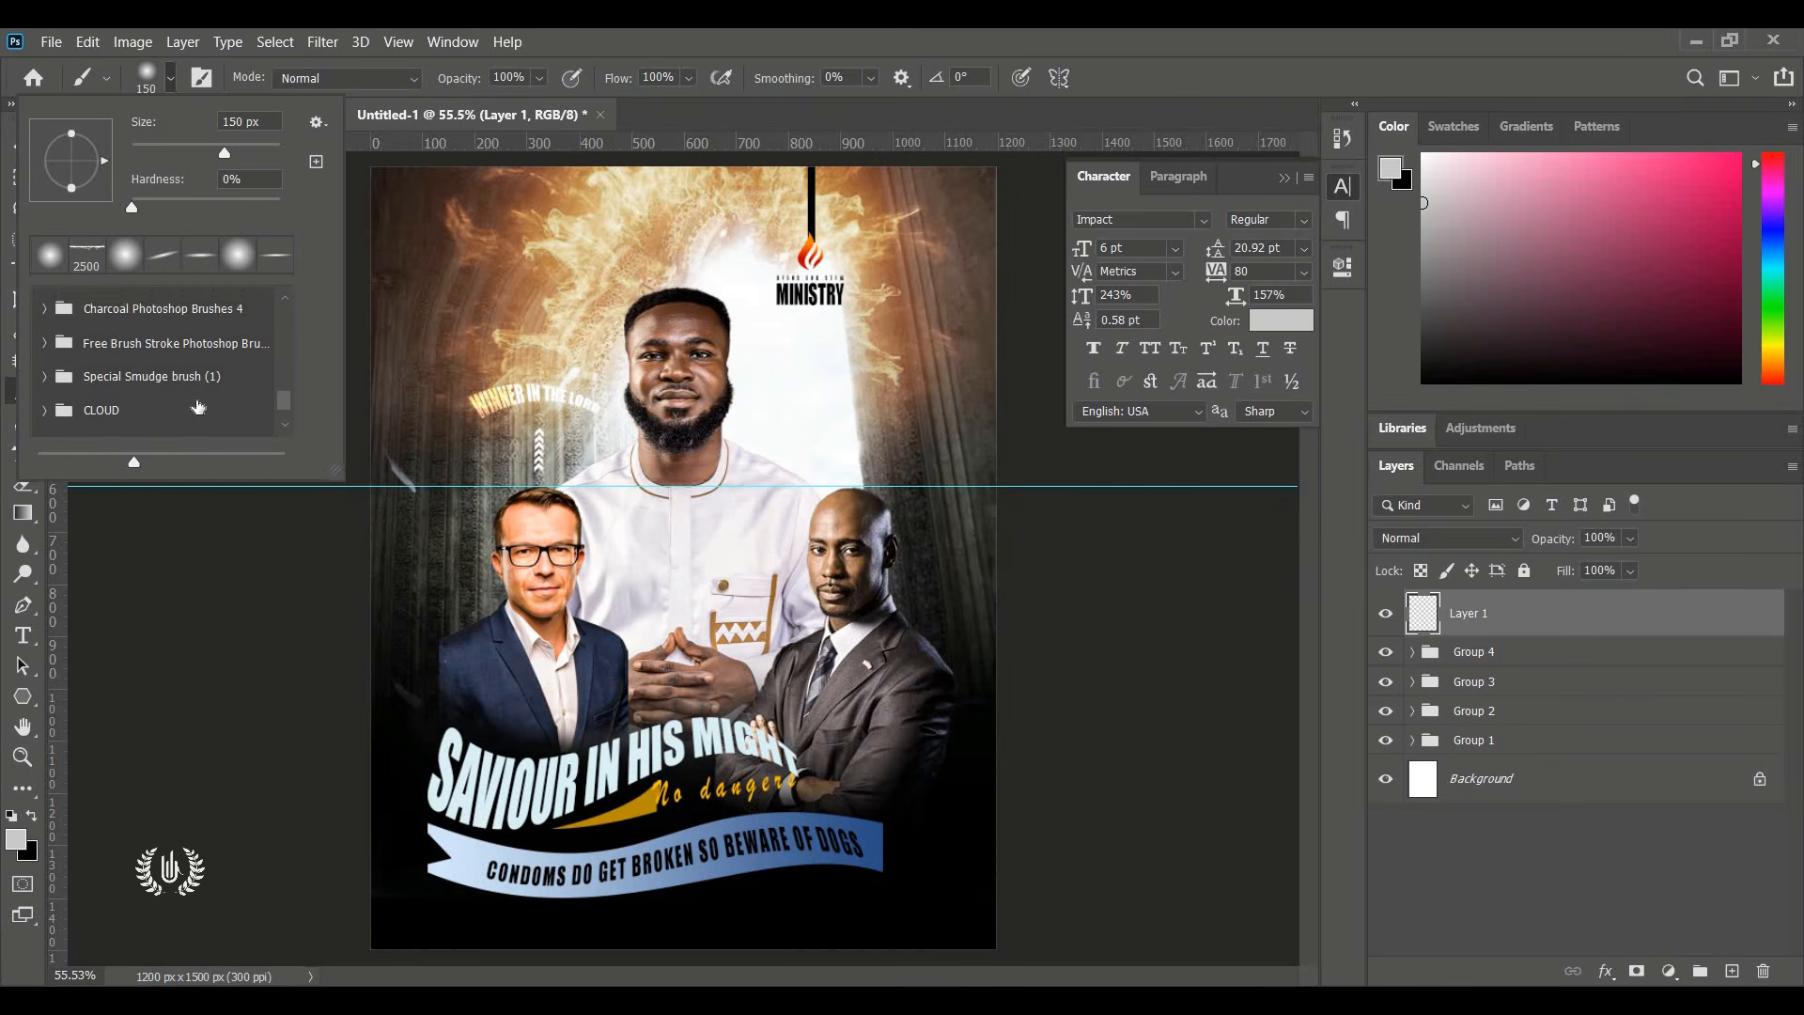
scroll(197, 407, down, 3)
scroll(198, 407, up, 4)
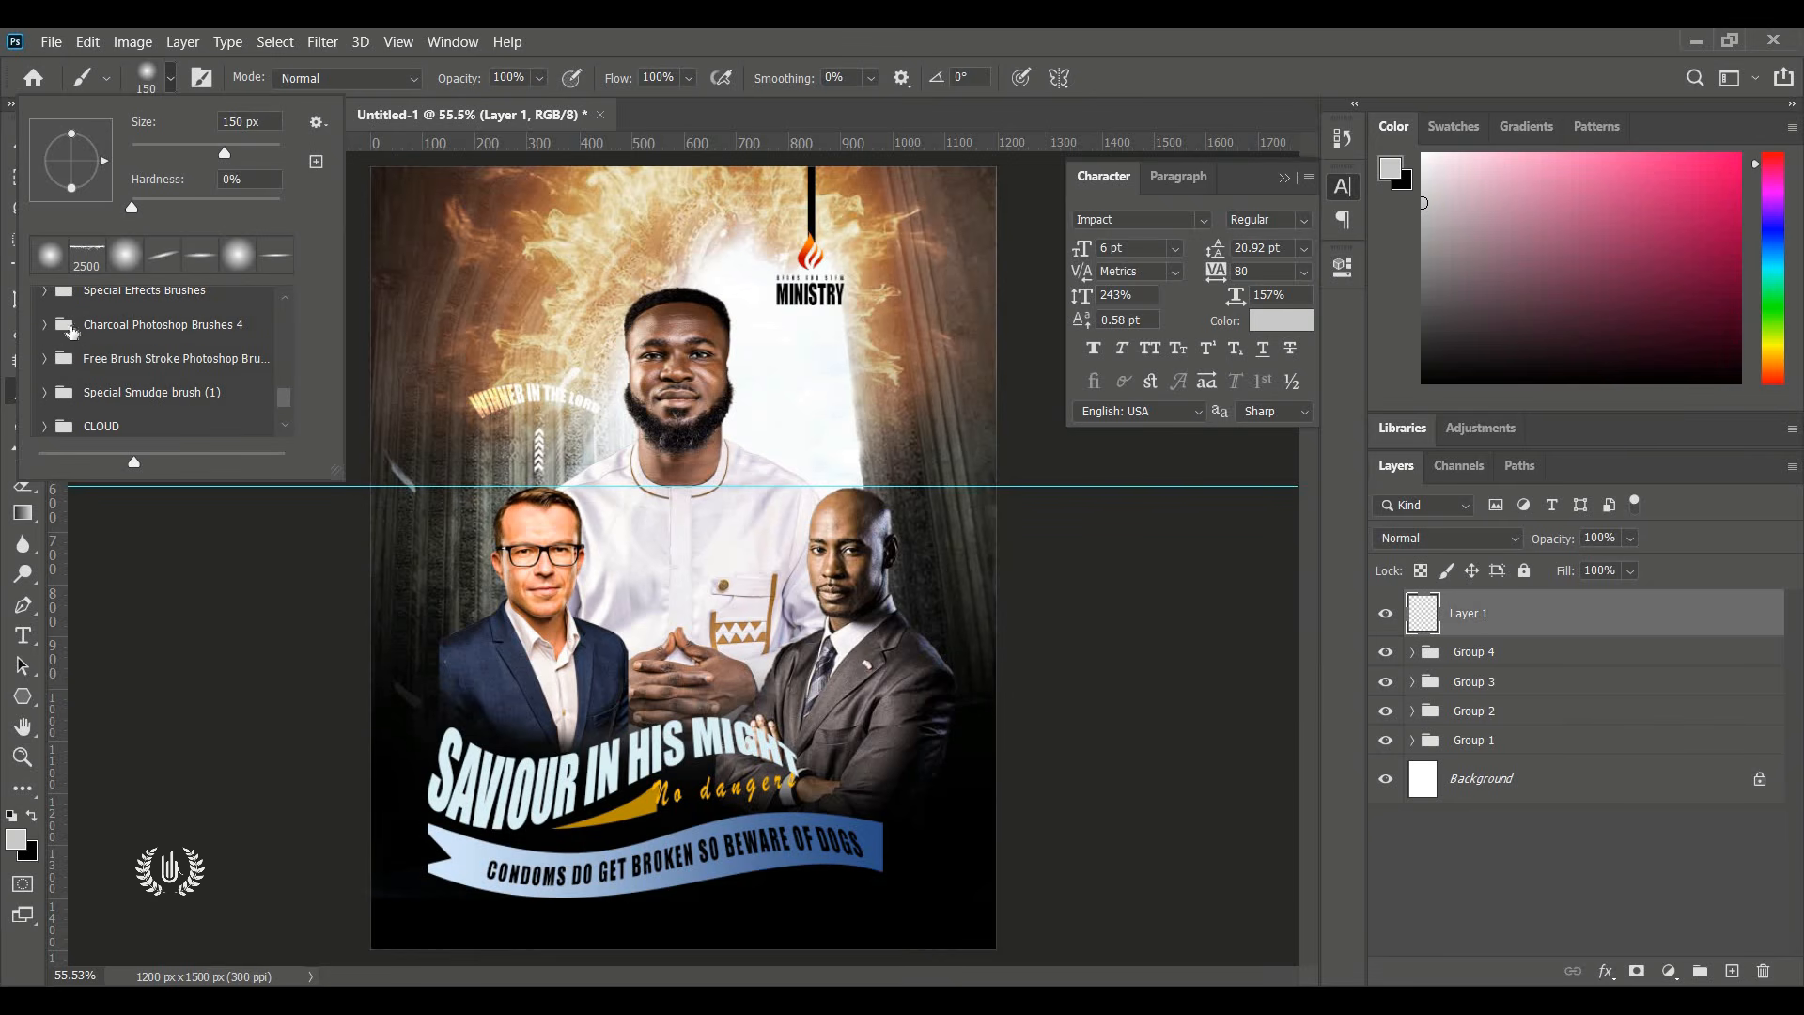
click(43, 325)
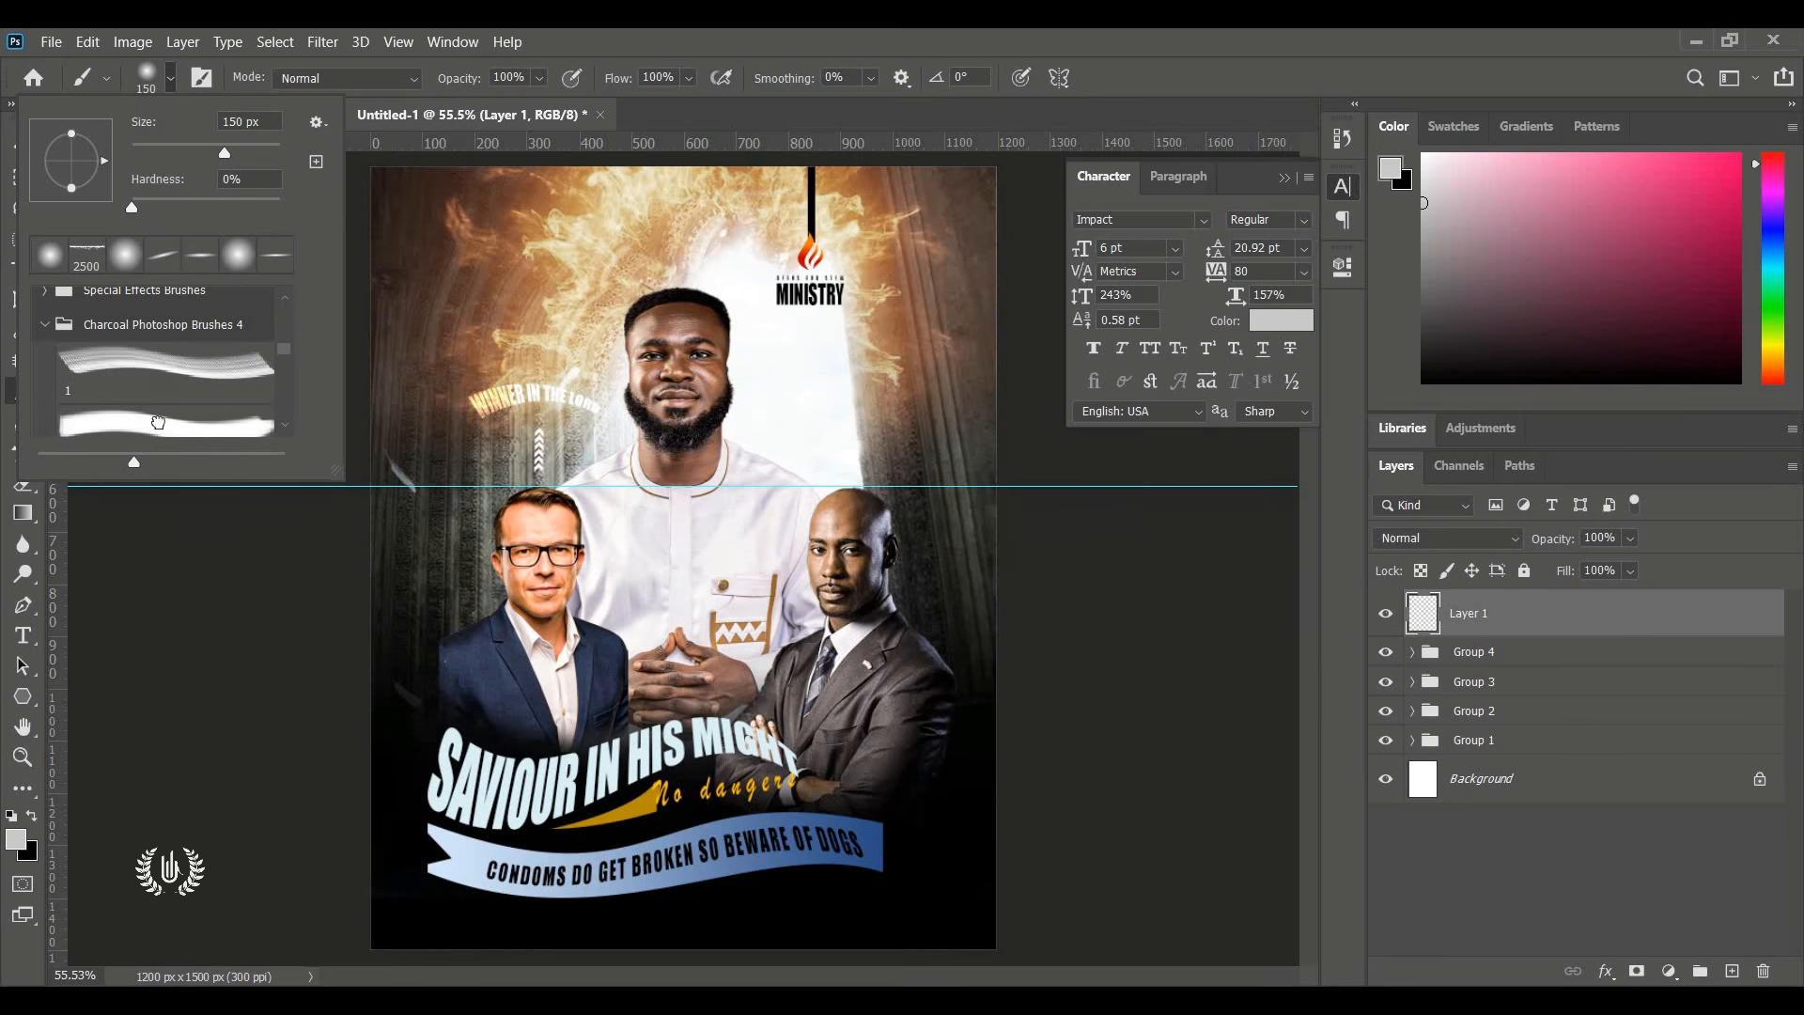
Try charcoal brush presets 1 to 5 and 7 as the brush tip.
click(158, 423)
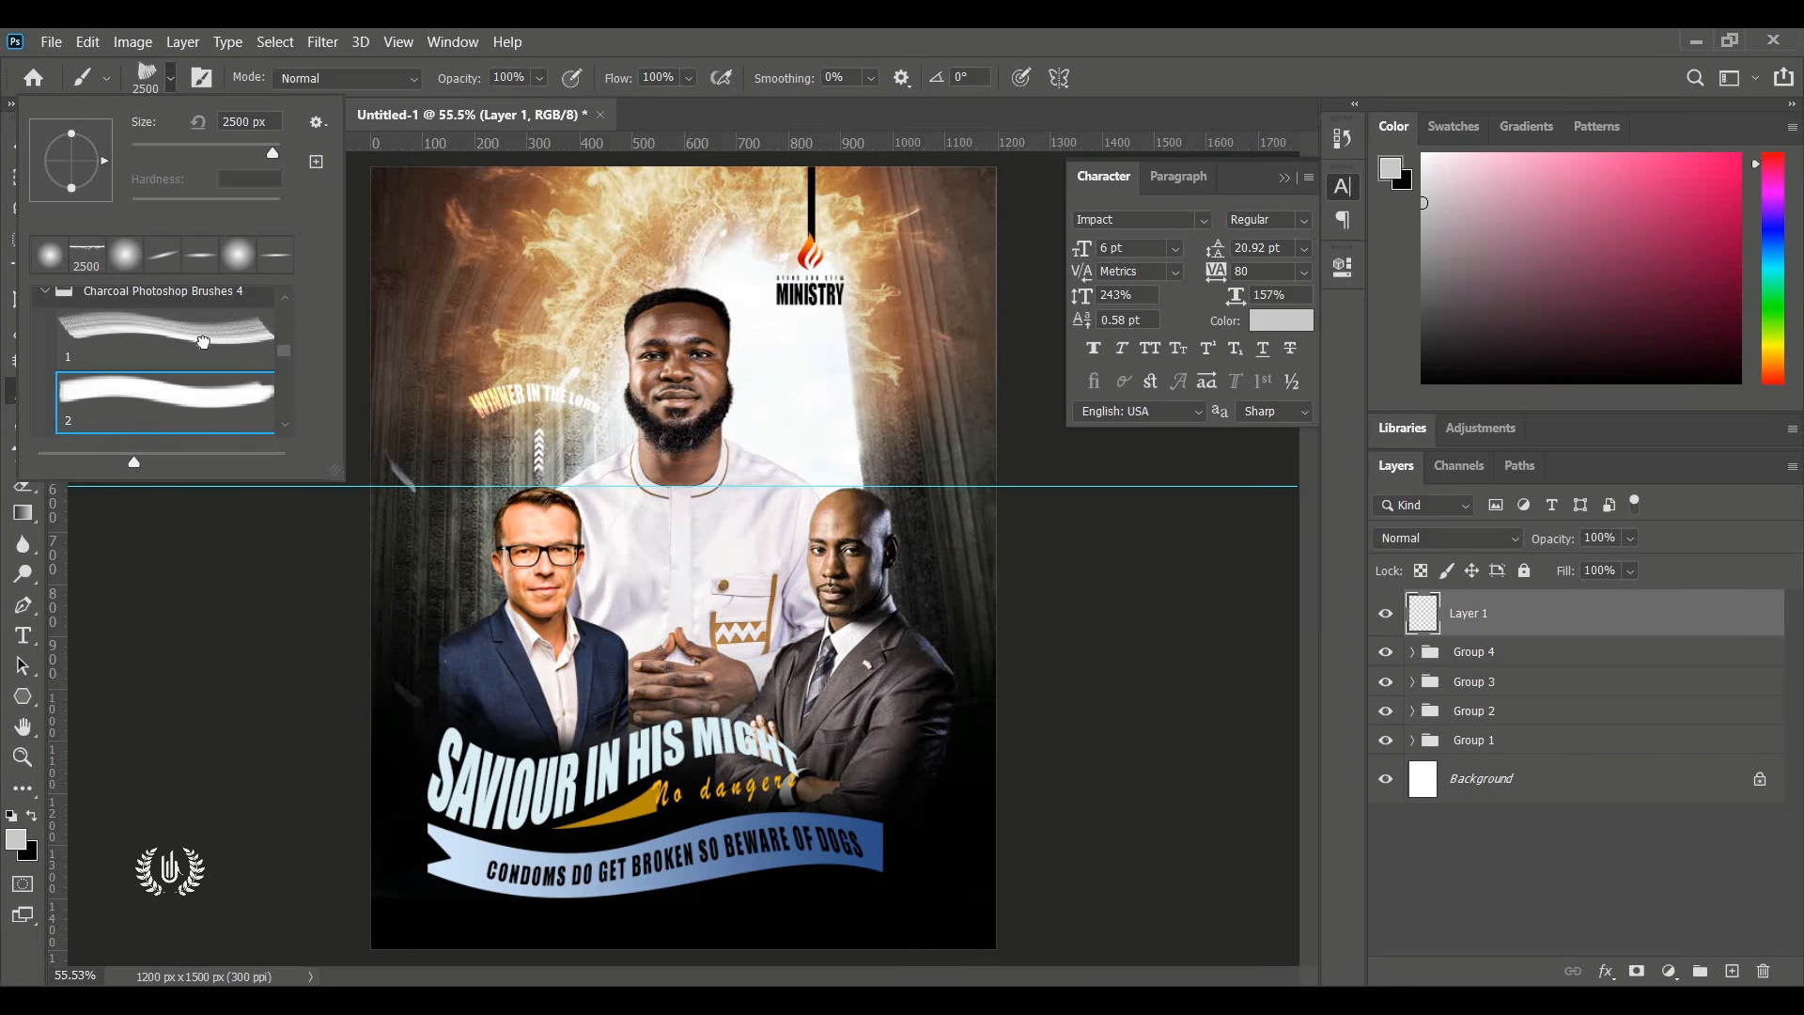
click(203, 342)
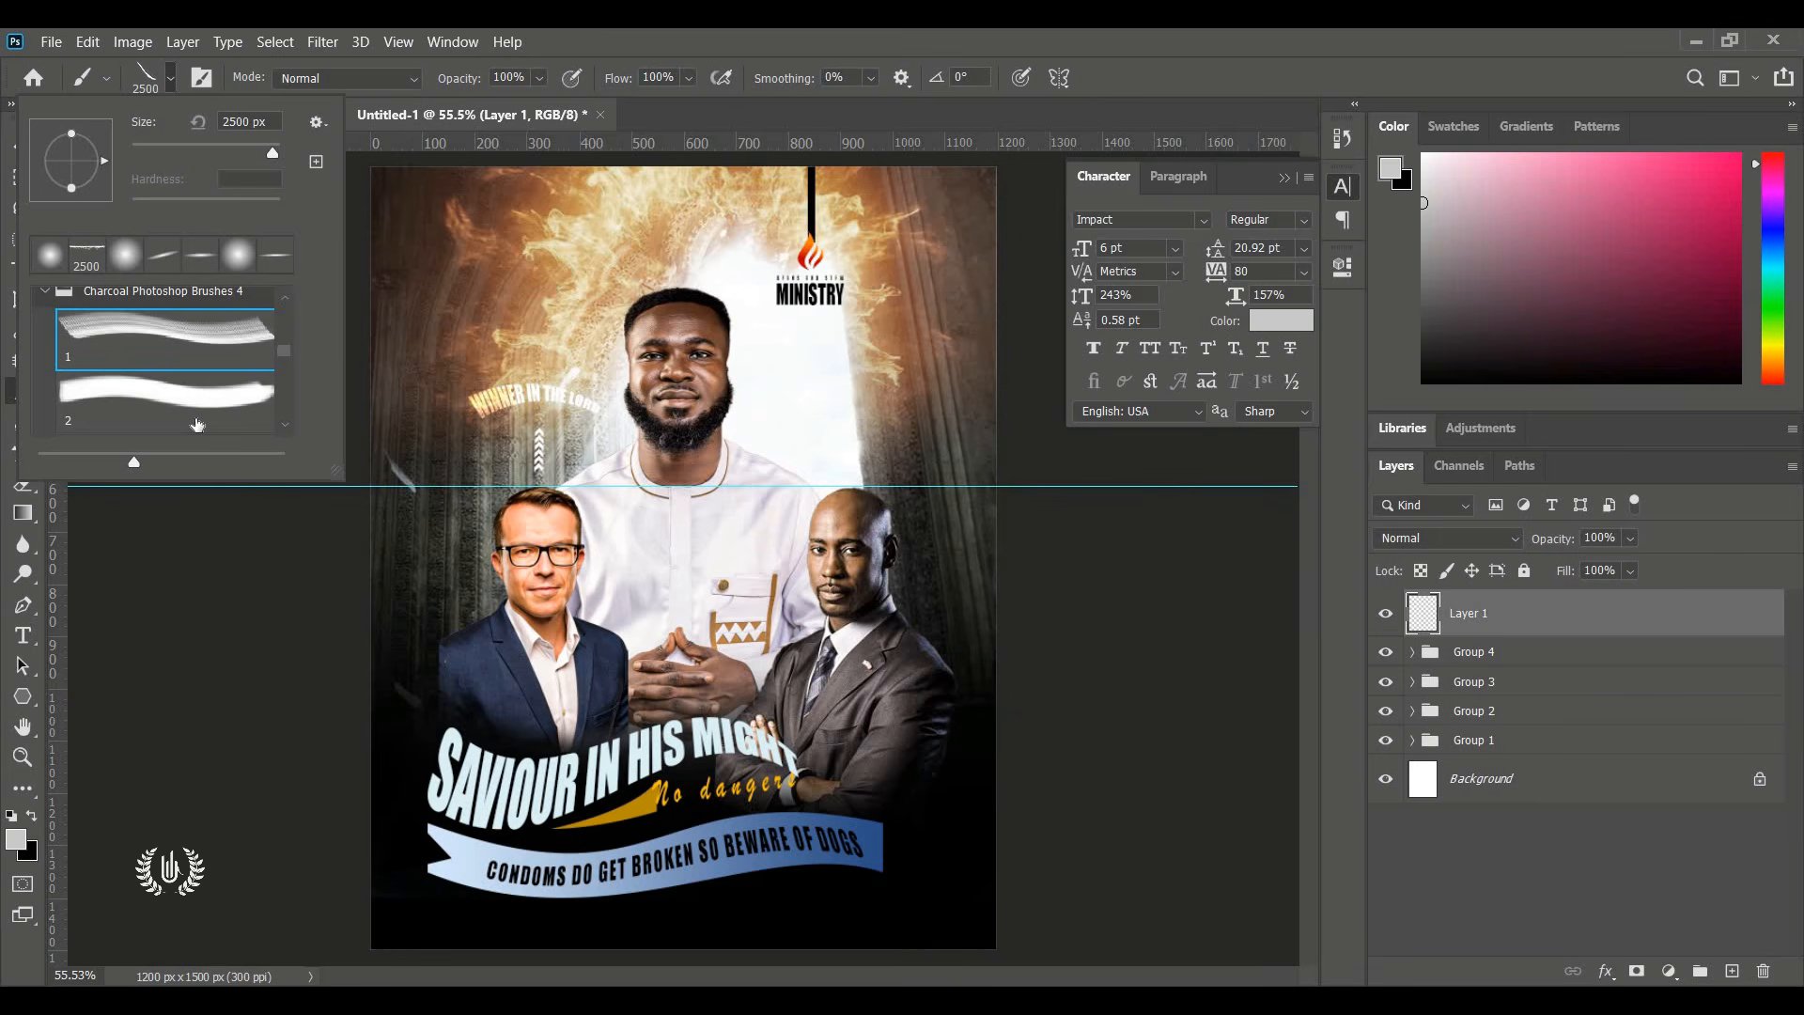
scroll(188, 409, down, 1)
click(189, 395)
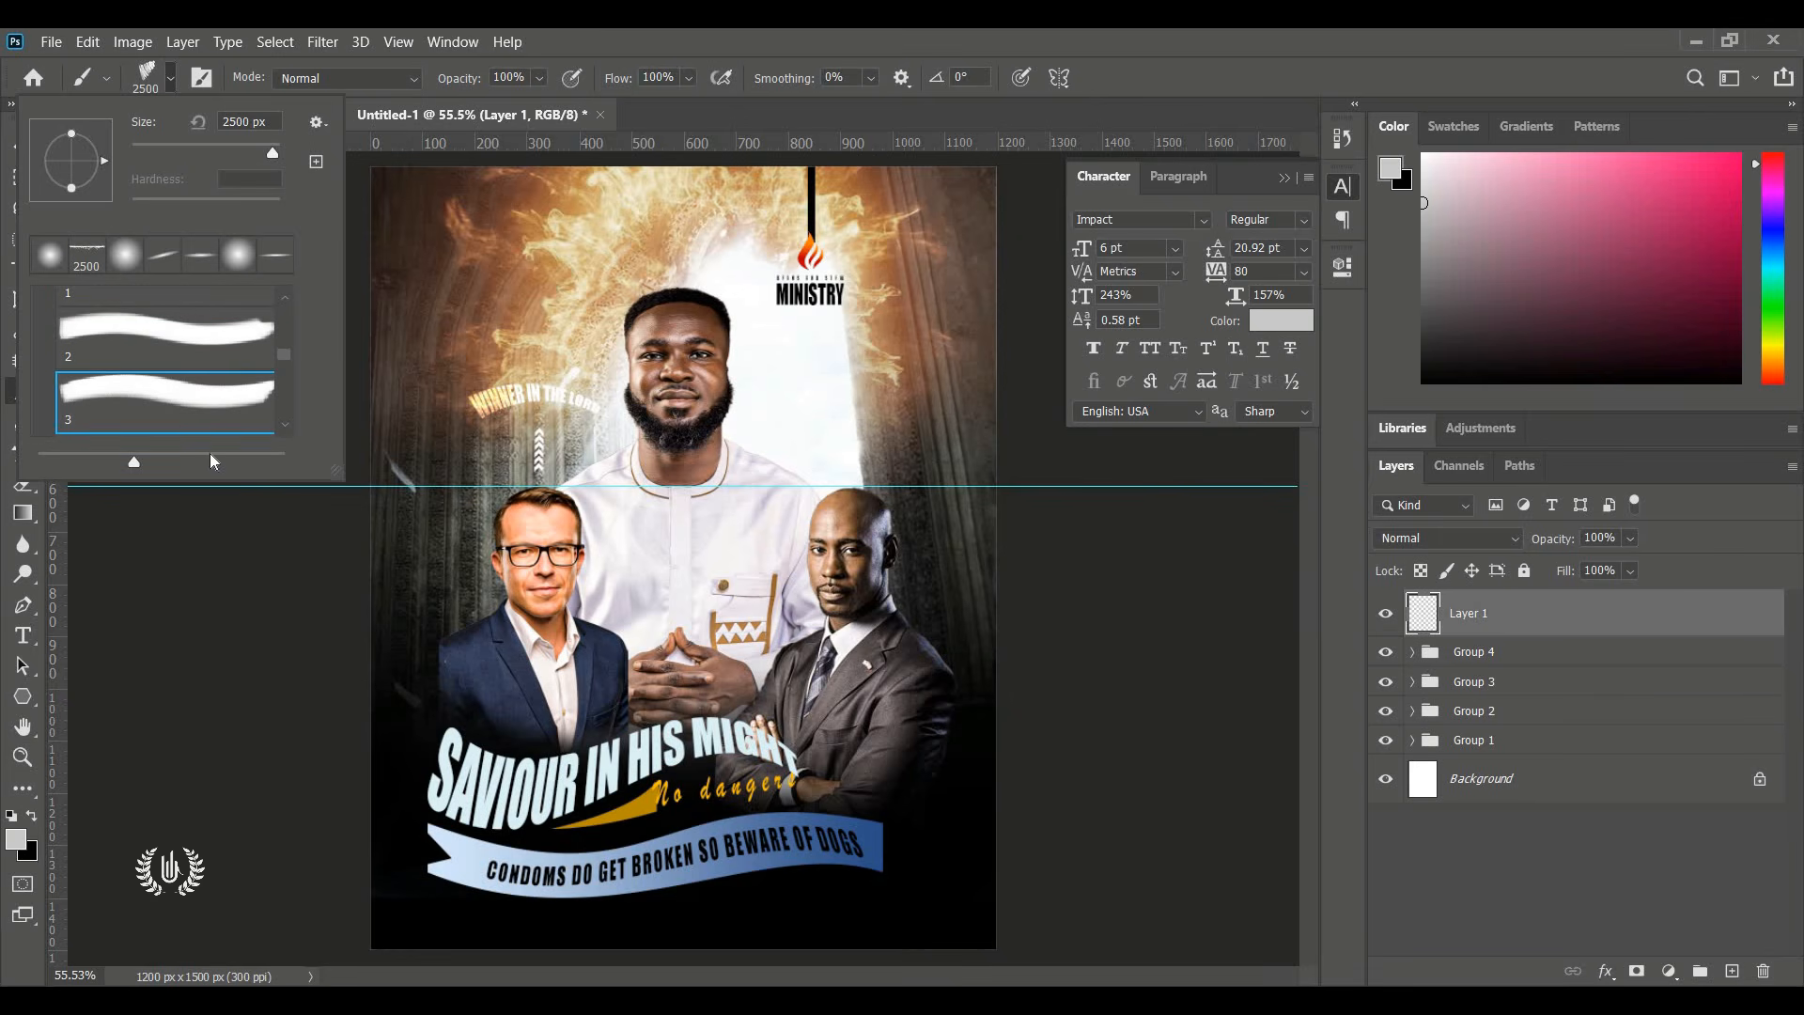
scroll(191, 425, down, 1)
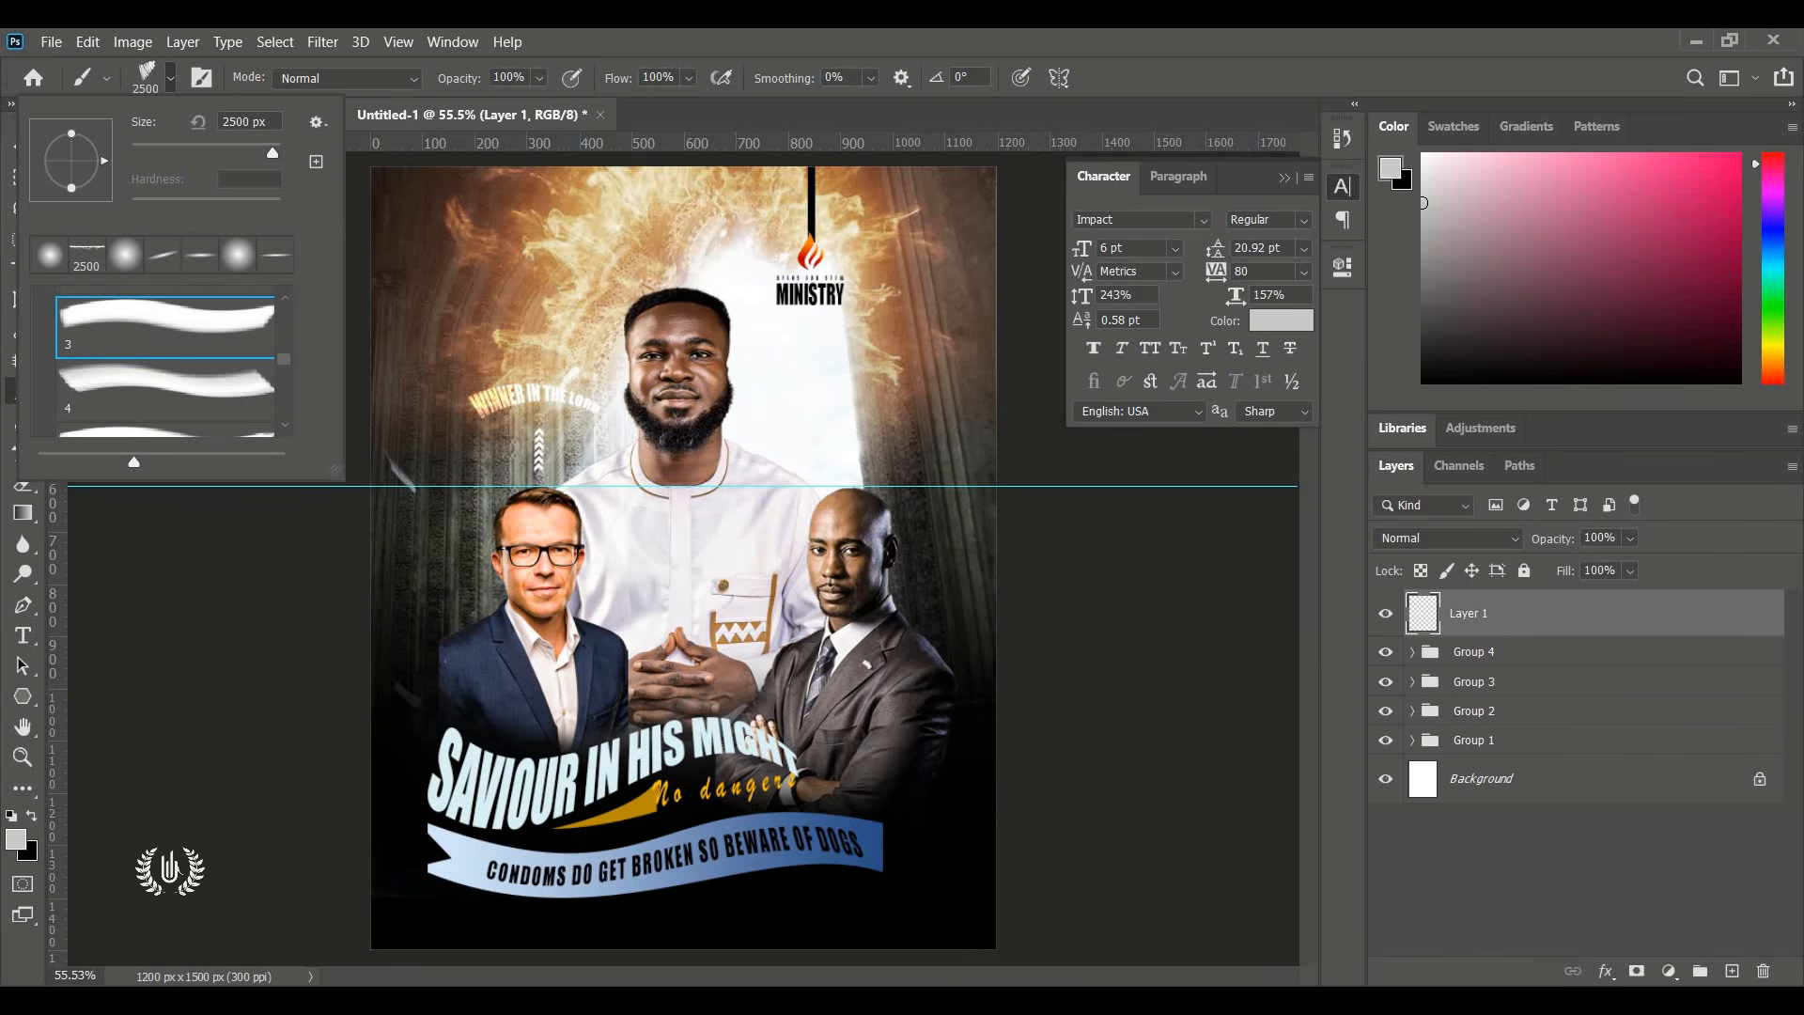
click(188, 387)
scroll(190, 367, down, 1)
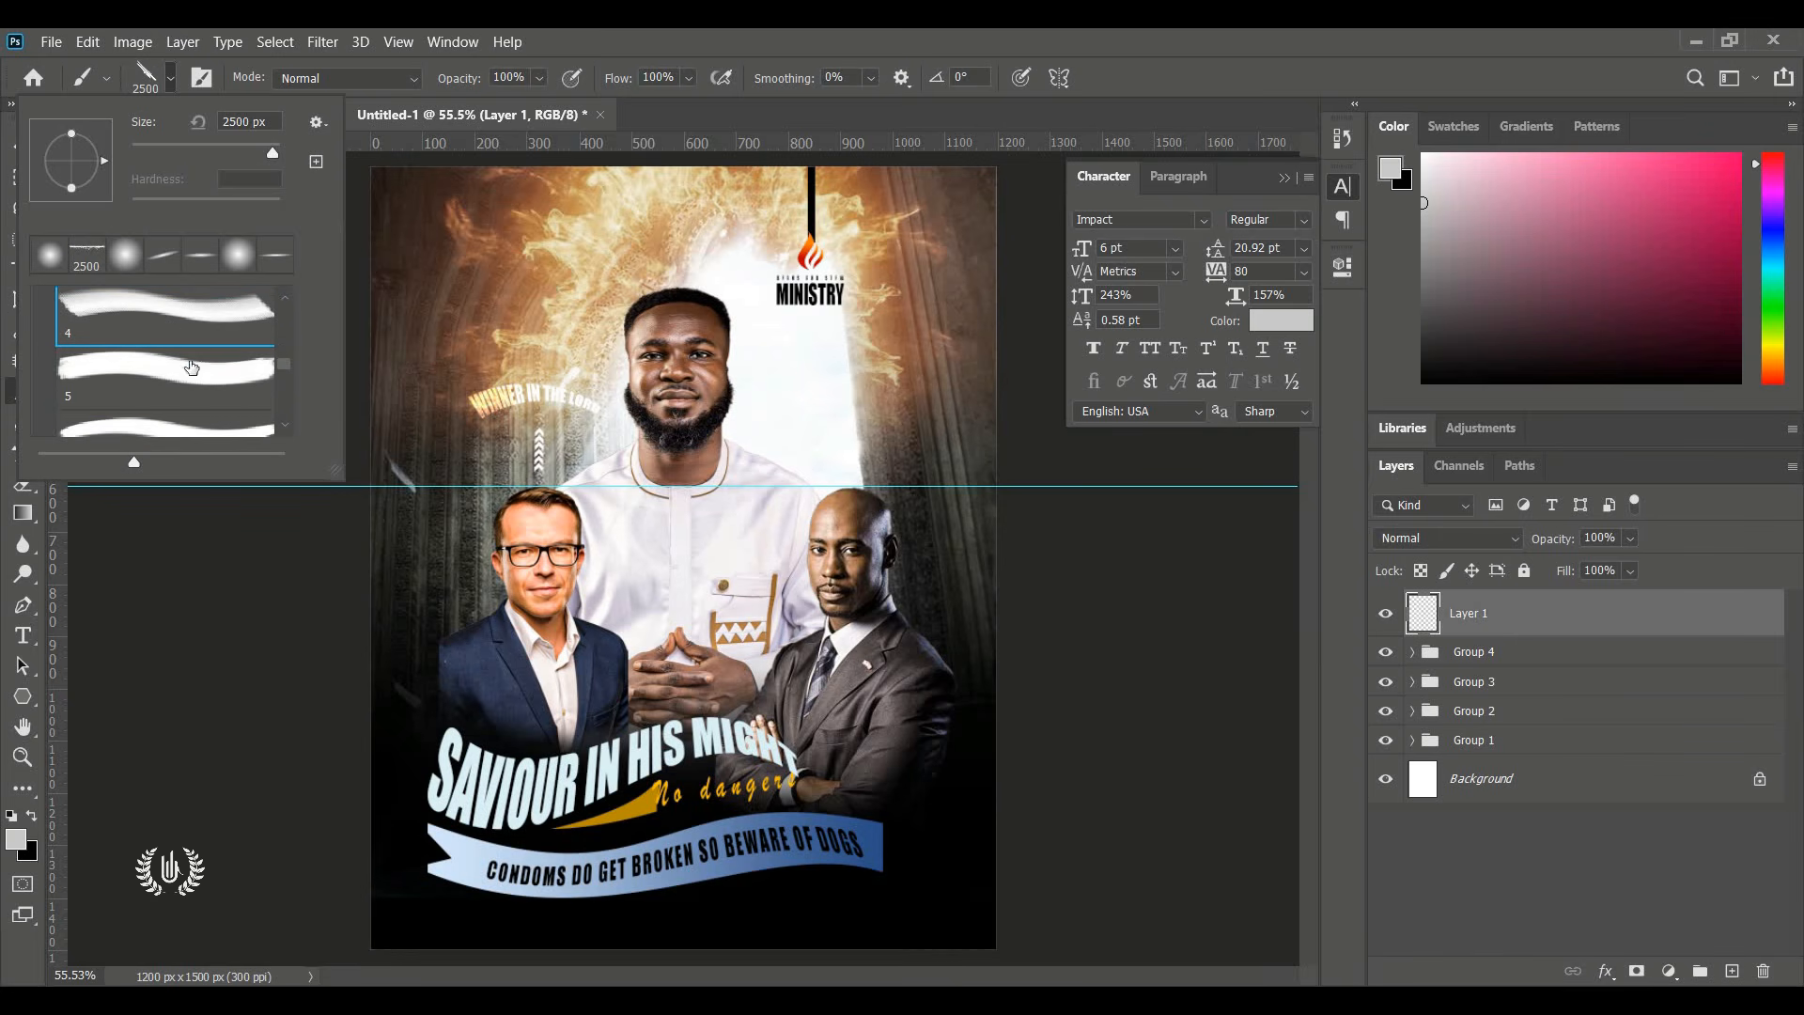
click(190, 366)
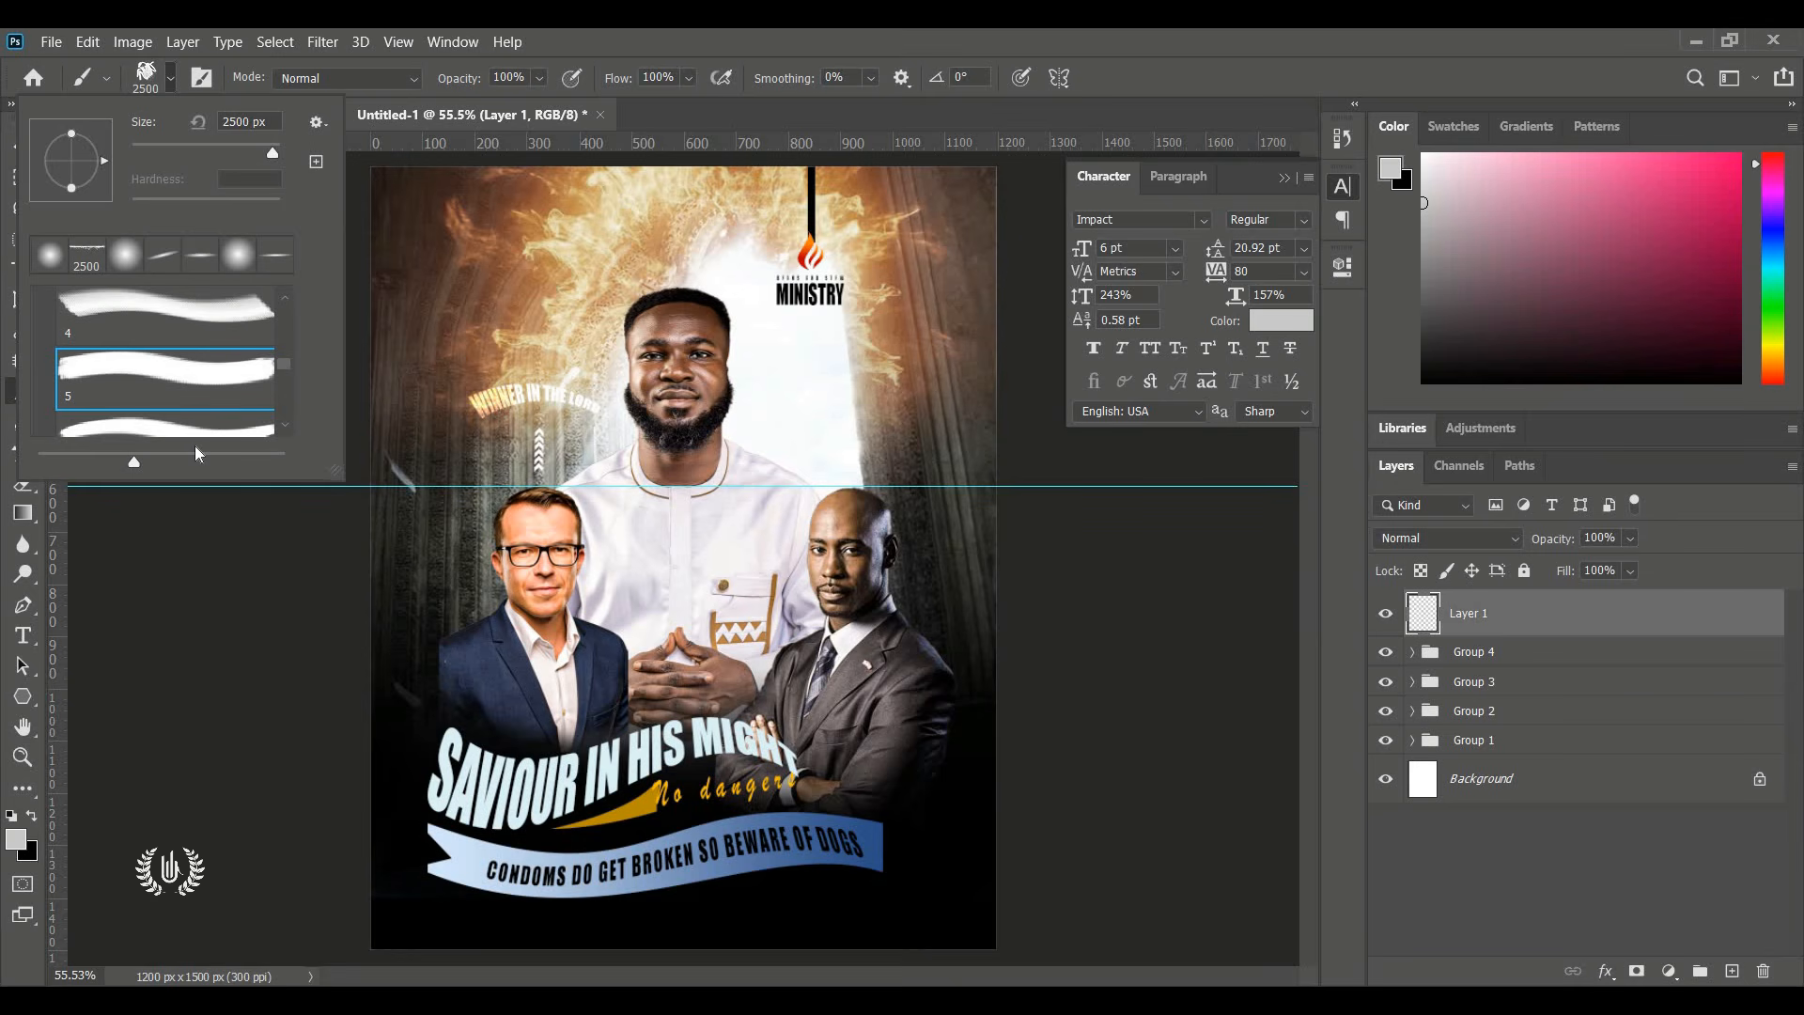
scroll(184, 404, down, 1)
click(181, 403)
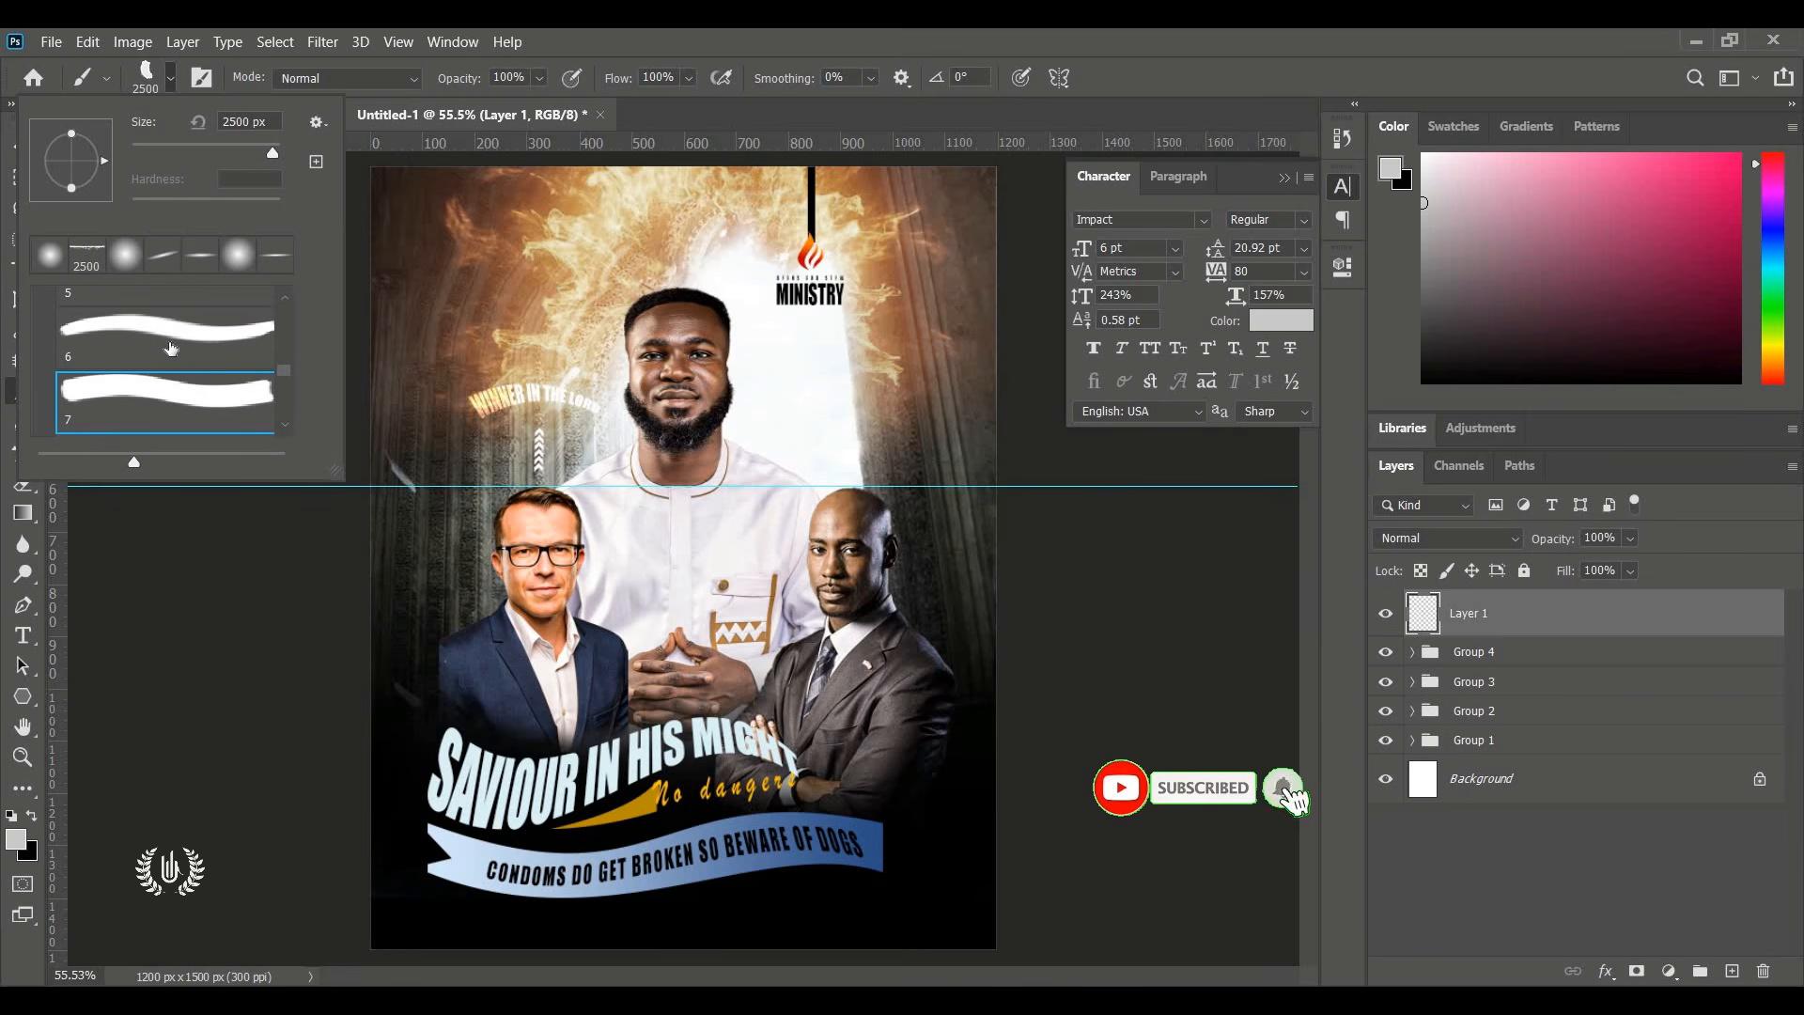
Choose charcoal brush preset 8, reduce its size to 448 px and rotate the tip to 178°.
scroll(157, 387, down, 1)
scroll(157, 387, down, 1)
click(157, 387)
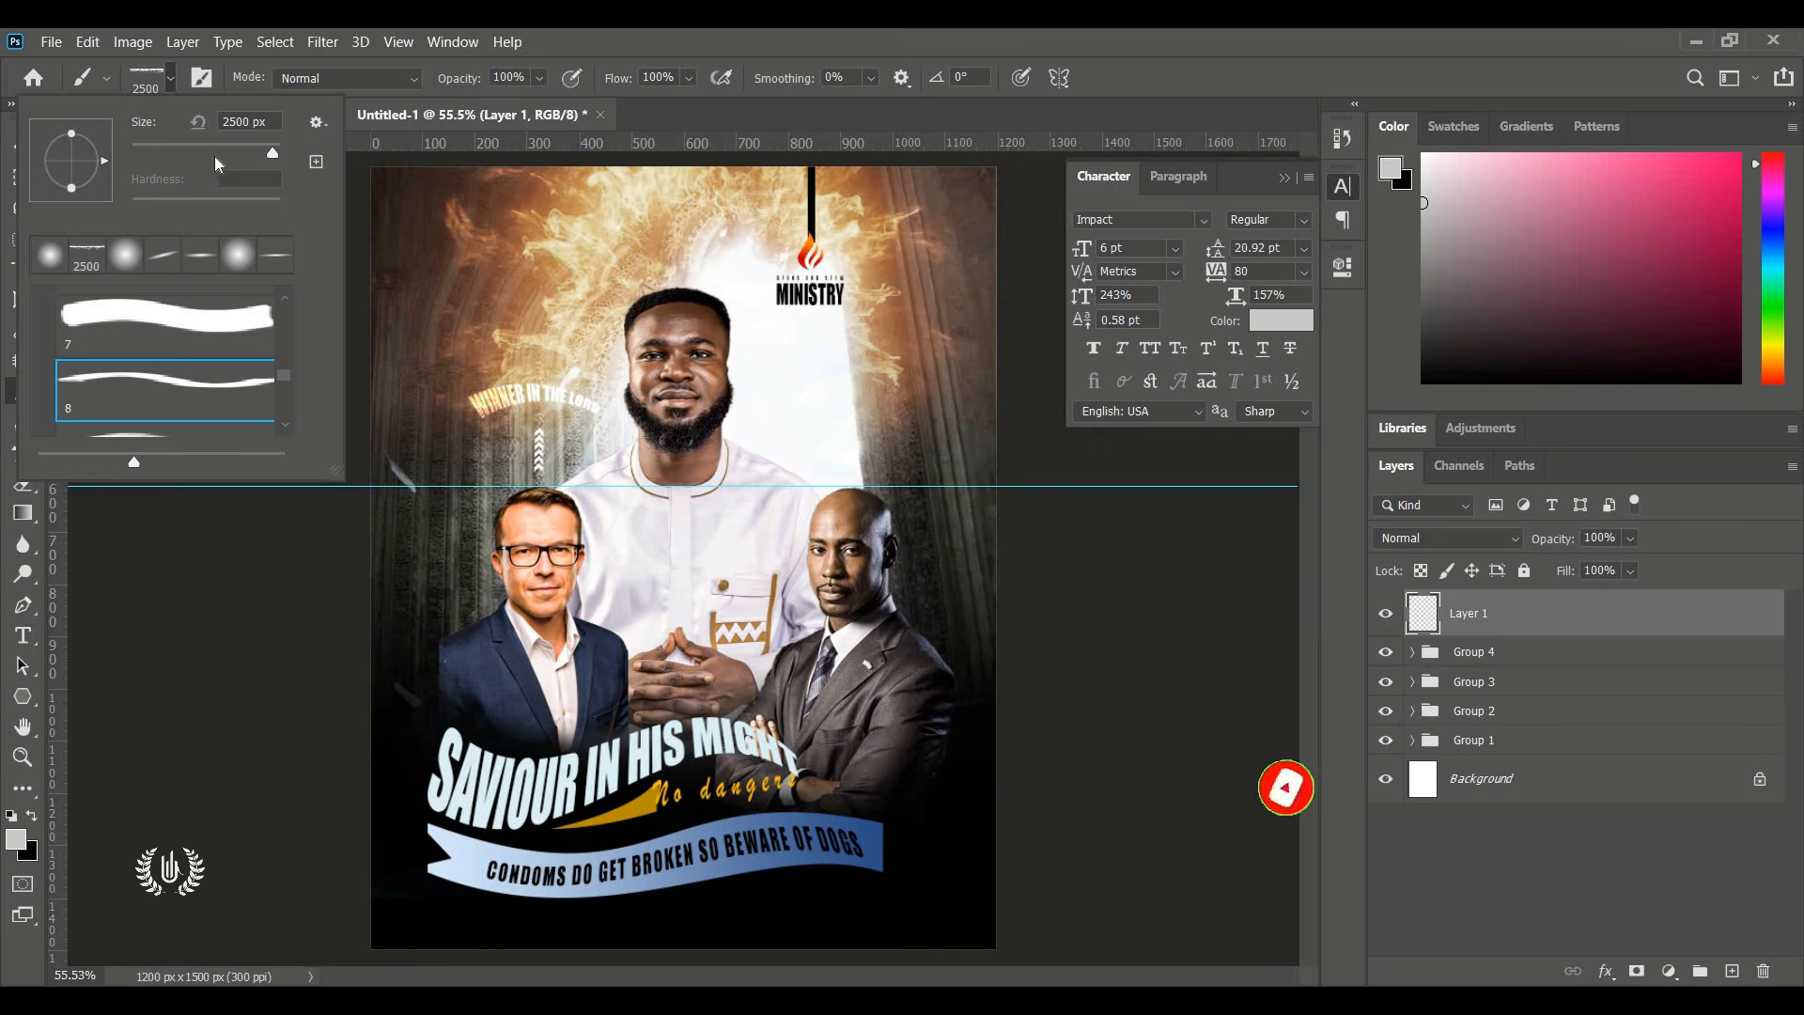
click(261, 160)
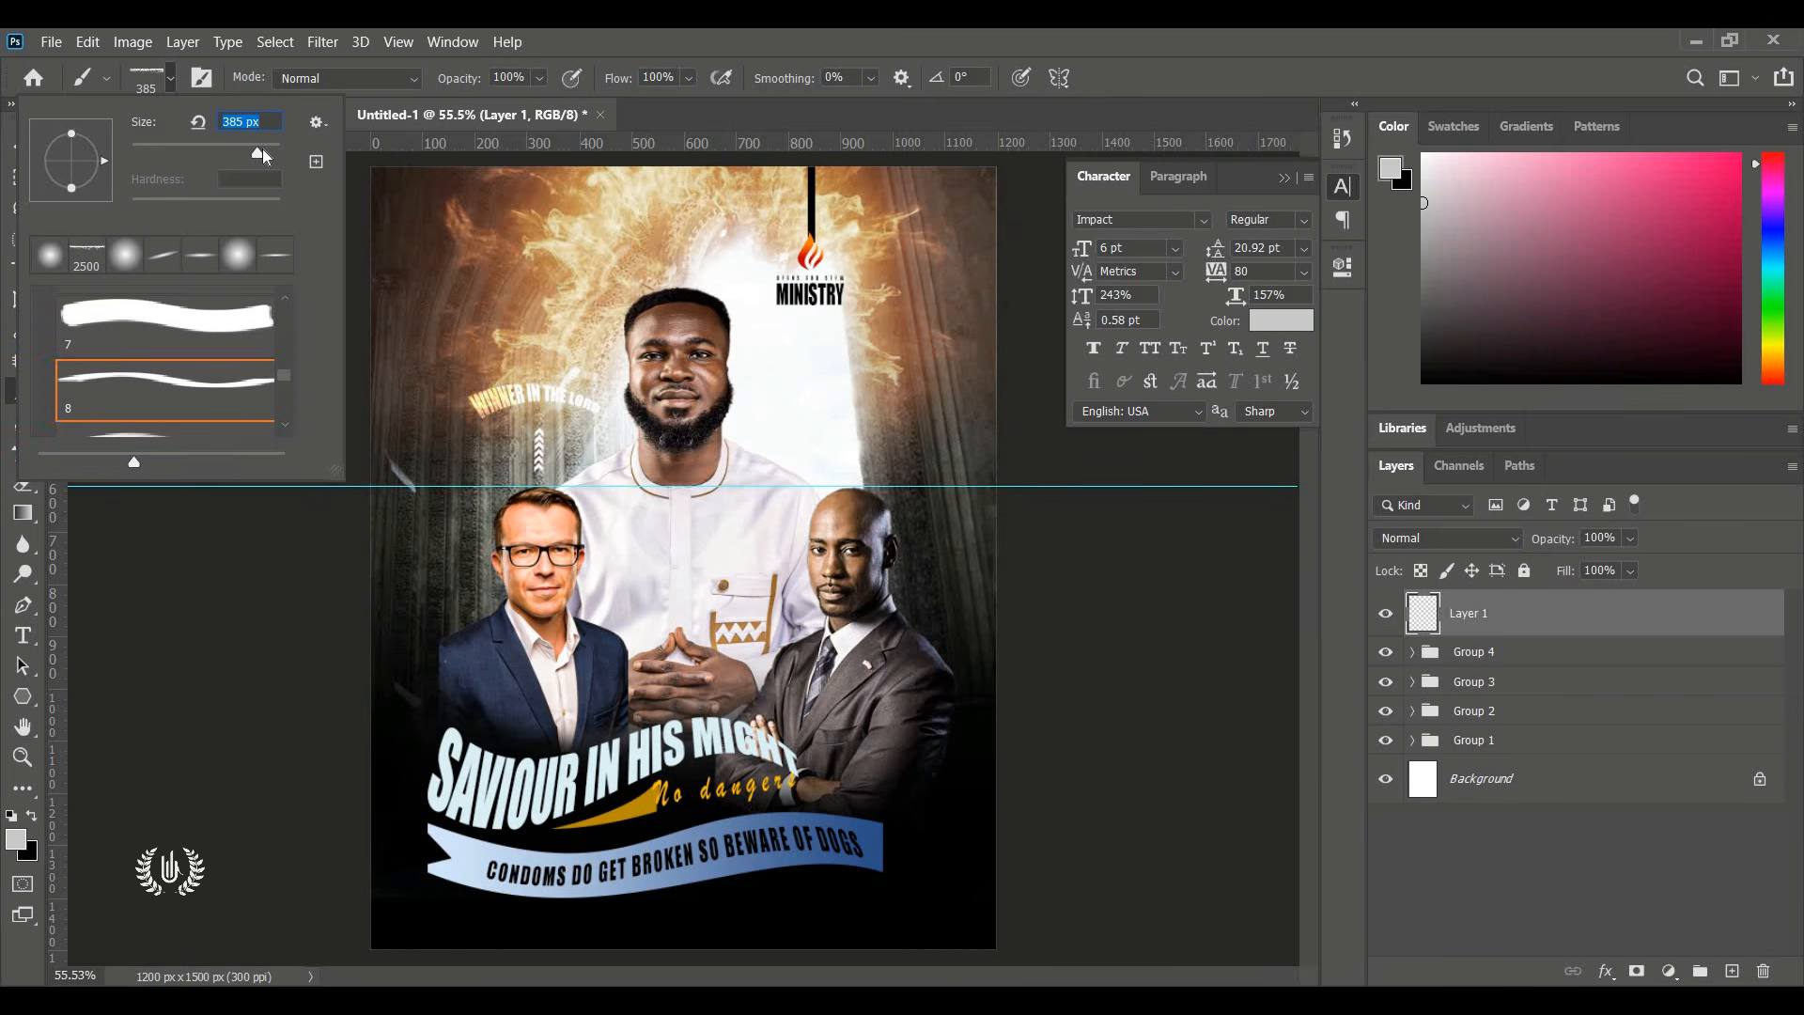
click(264, 154)
key(BackSpace)
Dismiss the invalid brush size entry and set the foreground colour to a slightly lighter grey.
click(19, 846)
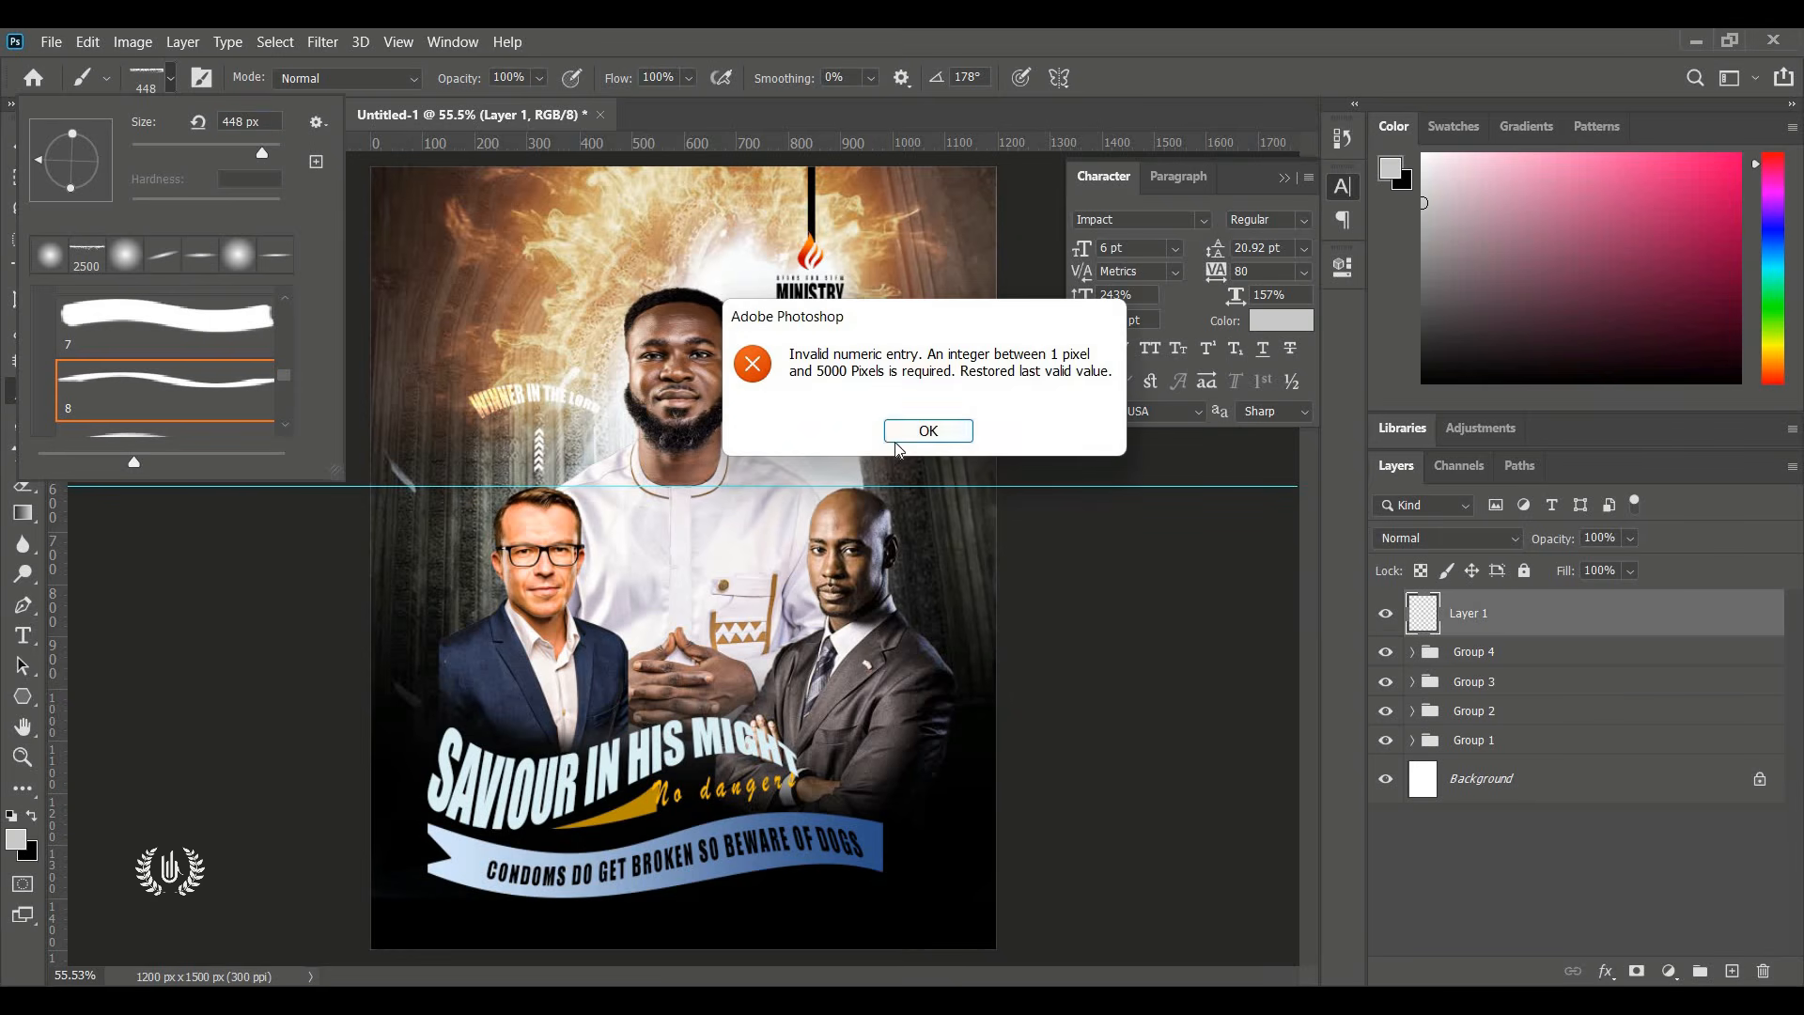
click(928, 429)
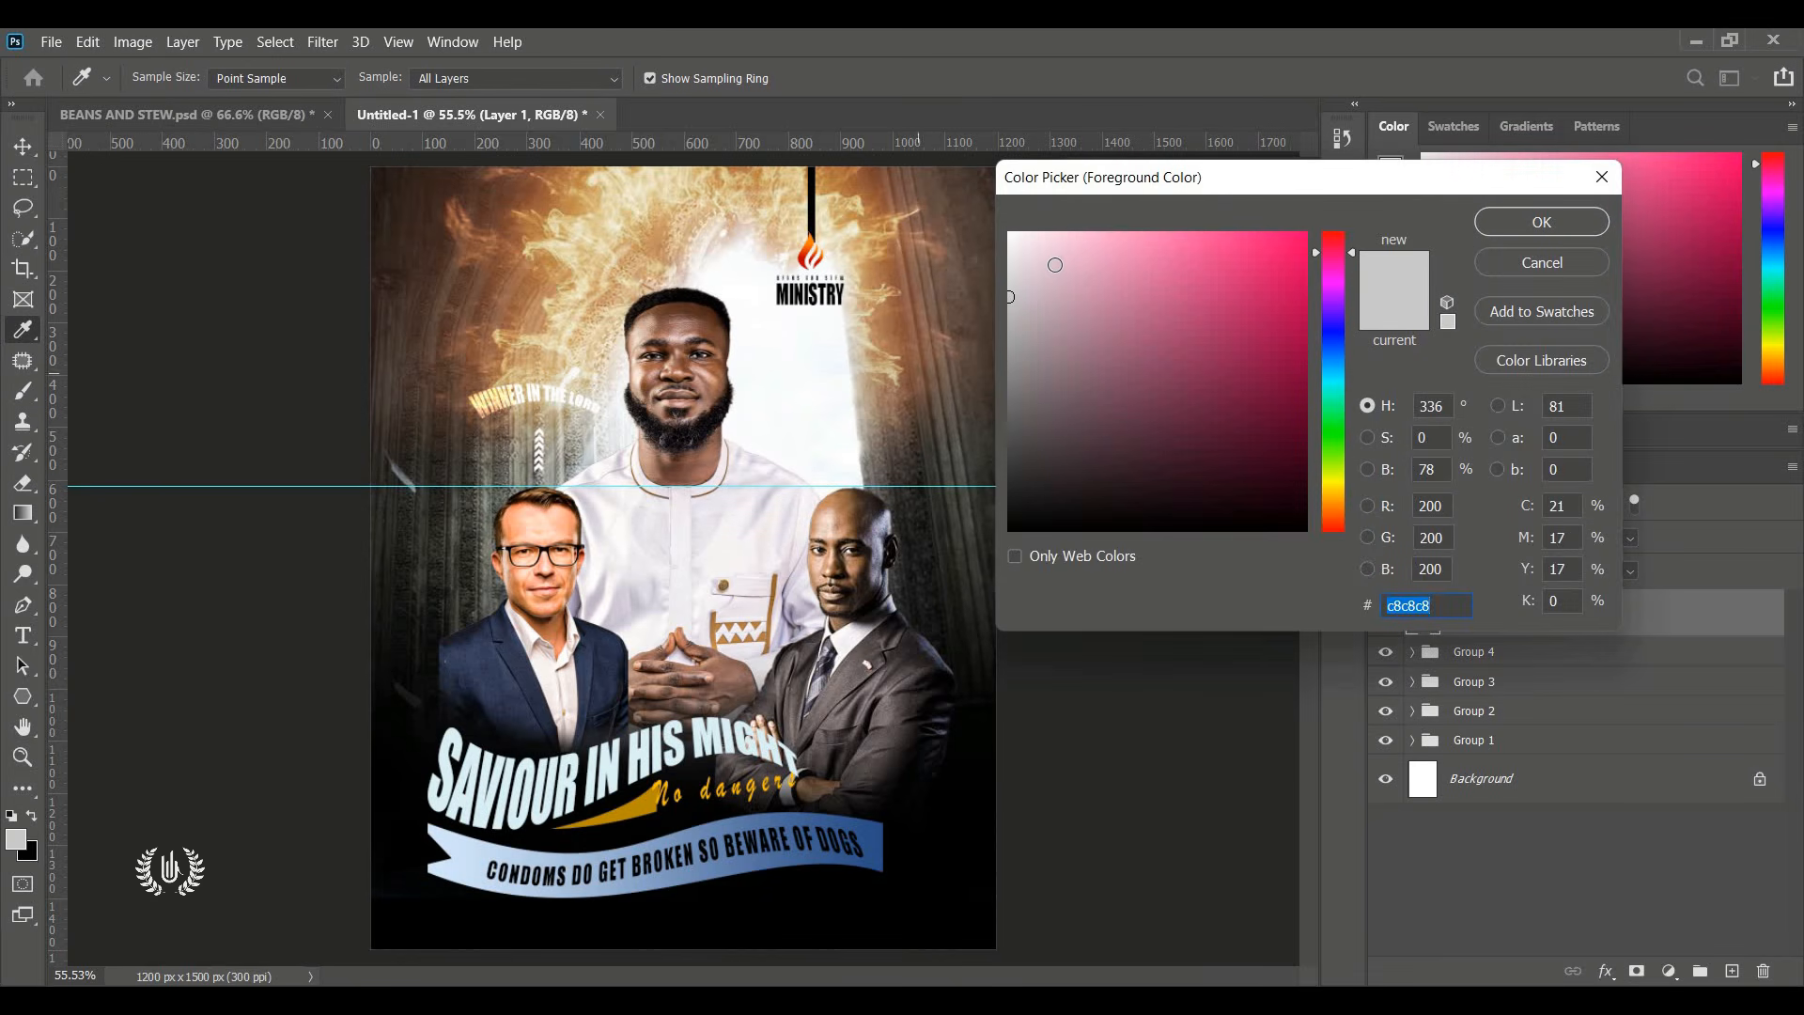
click(1008, 282)
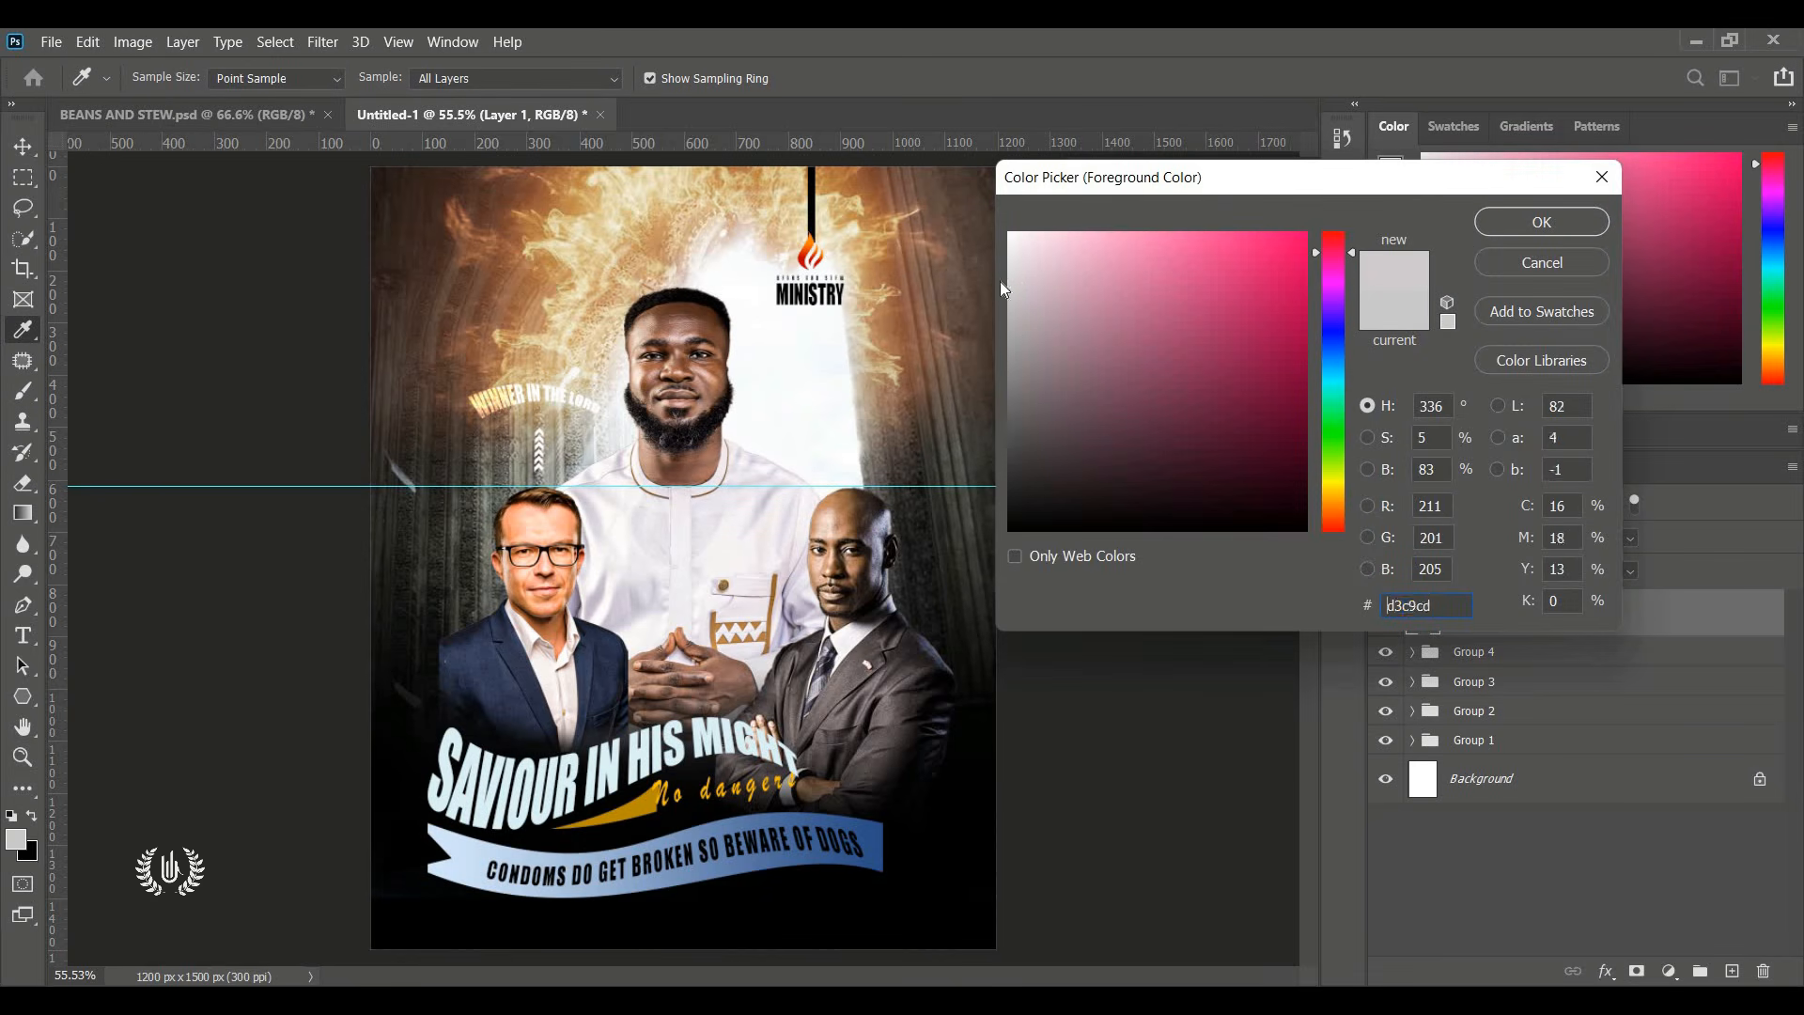
click(1579, 223)
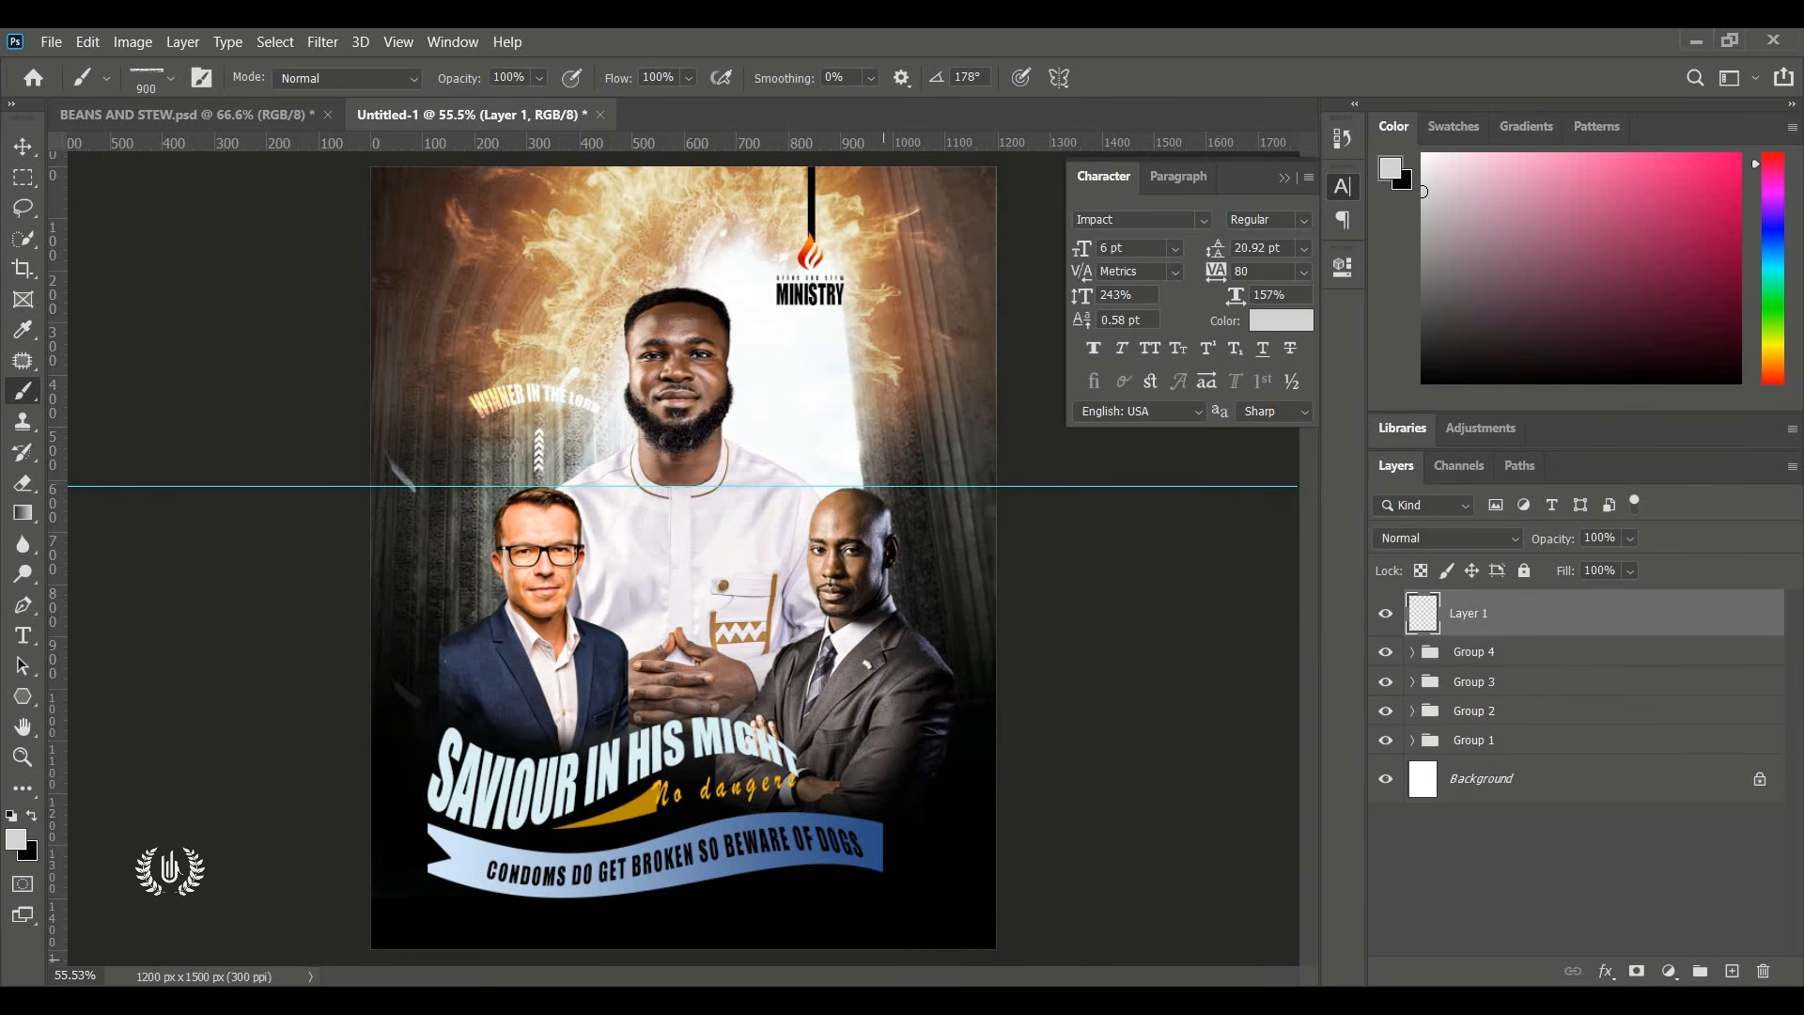
Paint a rough light-grey charcoal strip across the flyer's full bottom edge with the brush at 900 px.
mouse_move(848, 960)
mouse_down()
mouse_move(827, 959)
mouse_move(860, 978)
mouse_up()
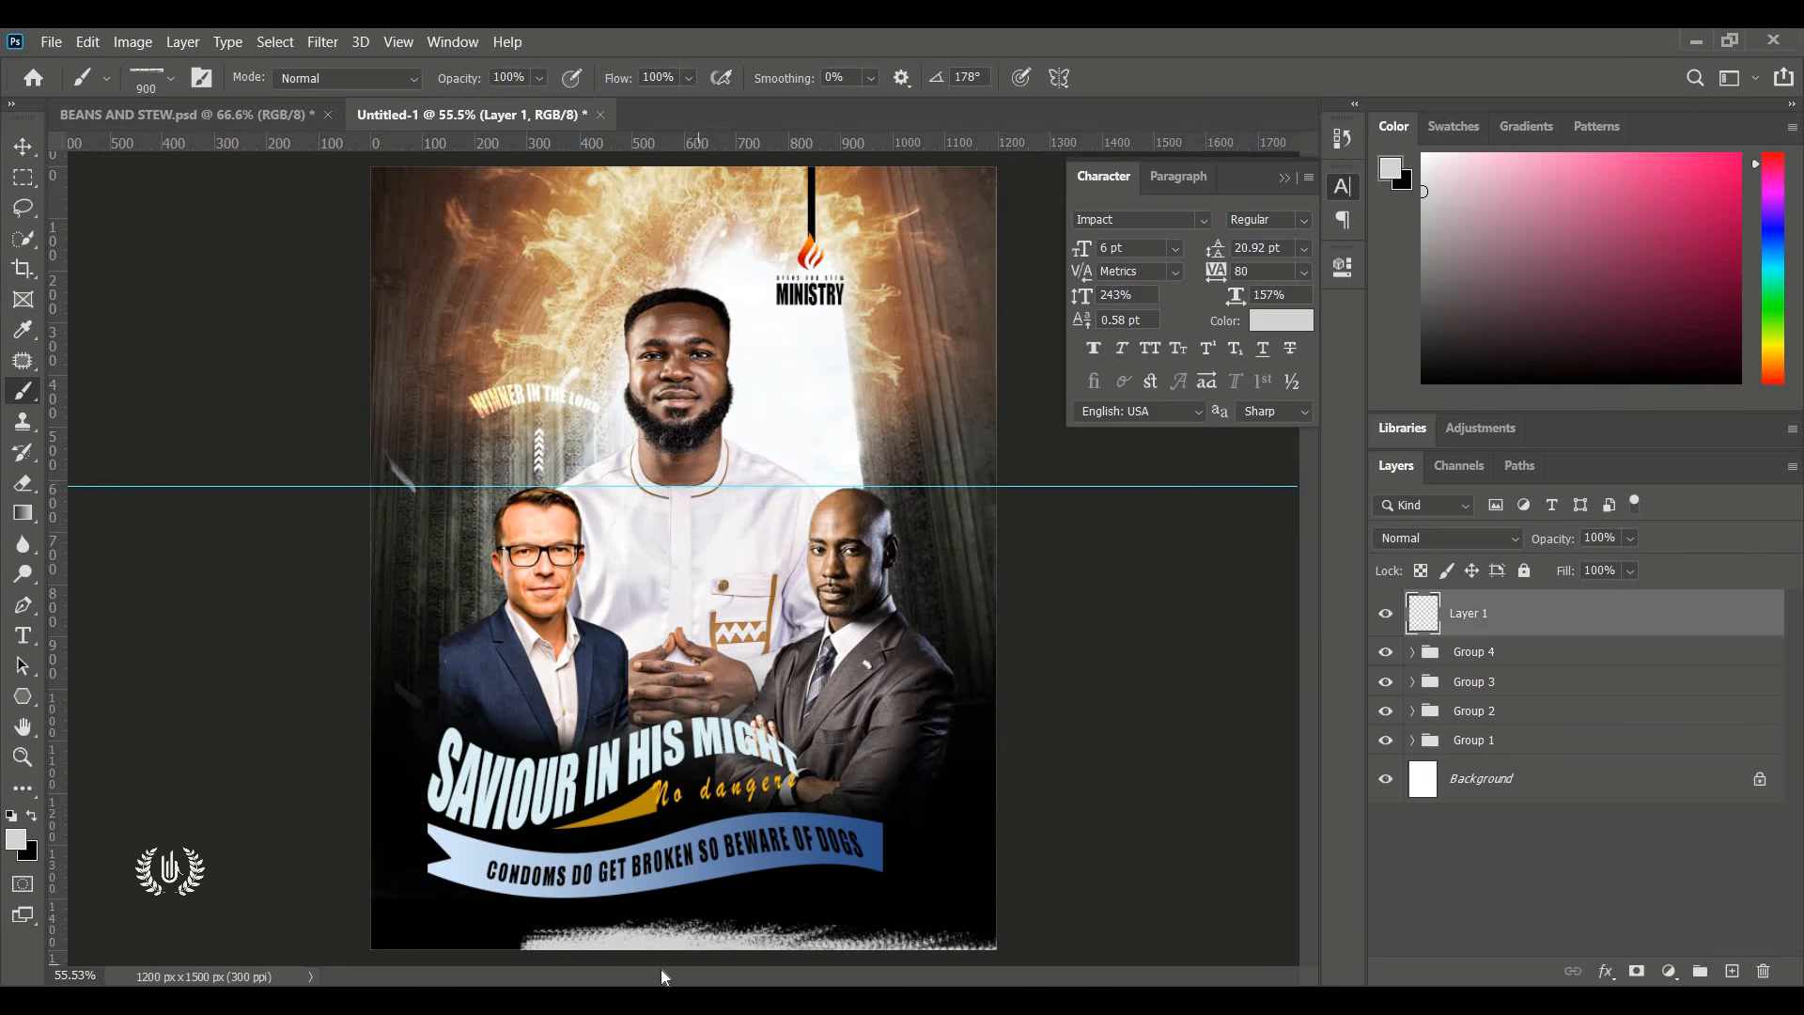
mouse_move(606, 947)
mouse_down()
mouse_move(582, 949)
mouse_move(896, 962)
mouse_up()
drag(679, 944, 570, 944)
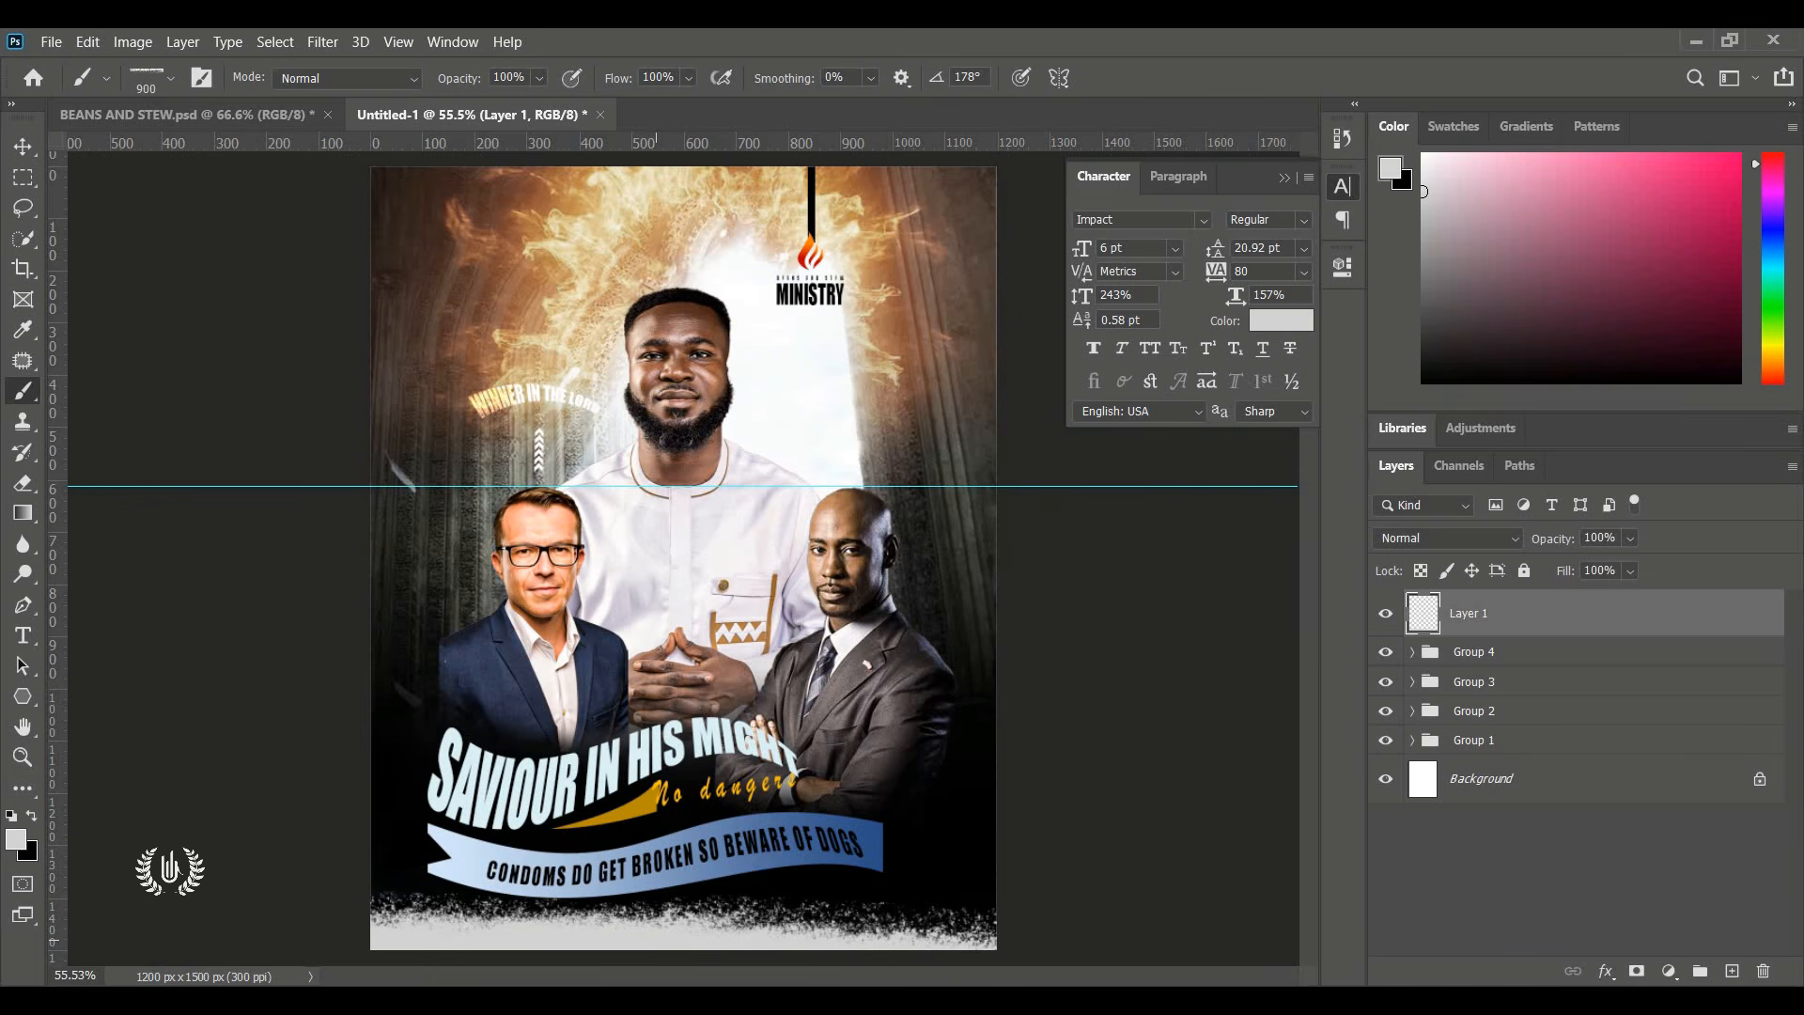
Put the brushed strip on Layer 1 into Free Transform and flip it horizontally.
click(23, 150)
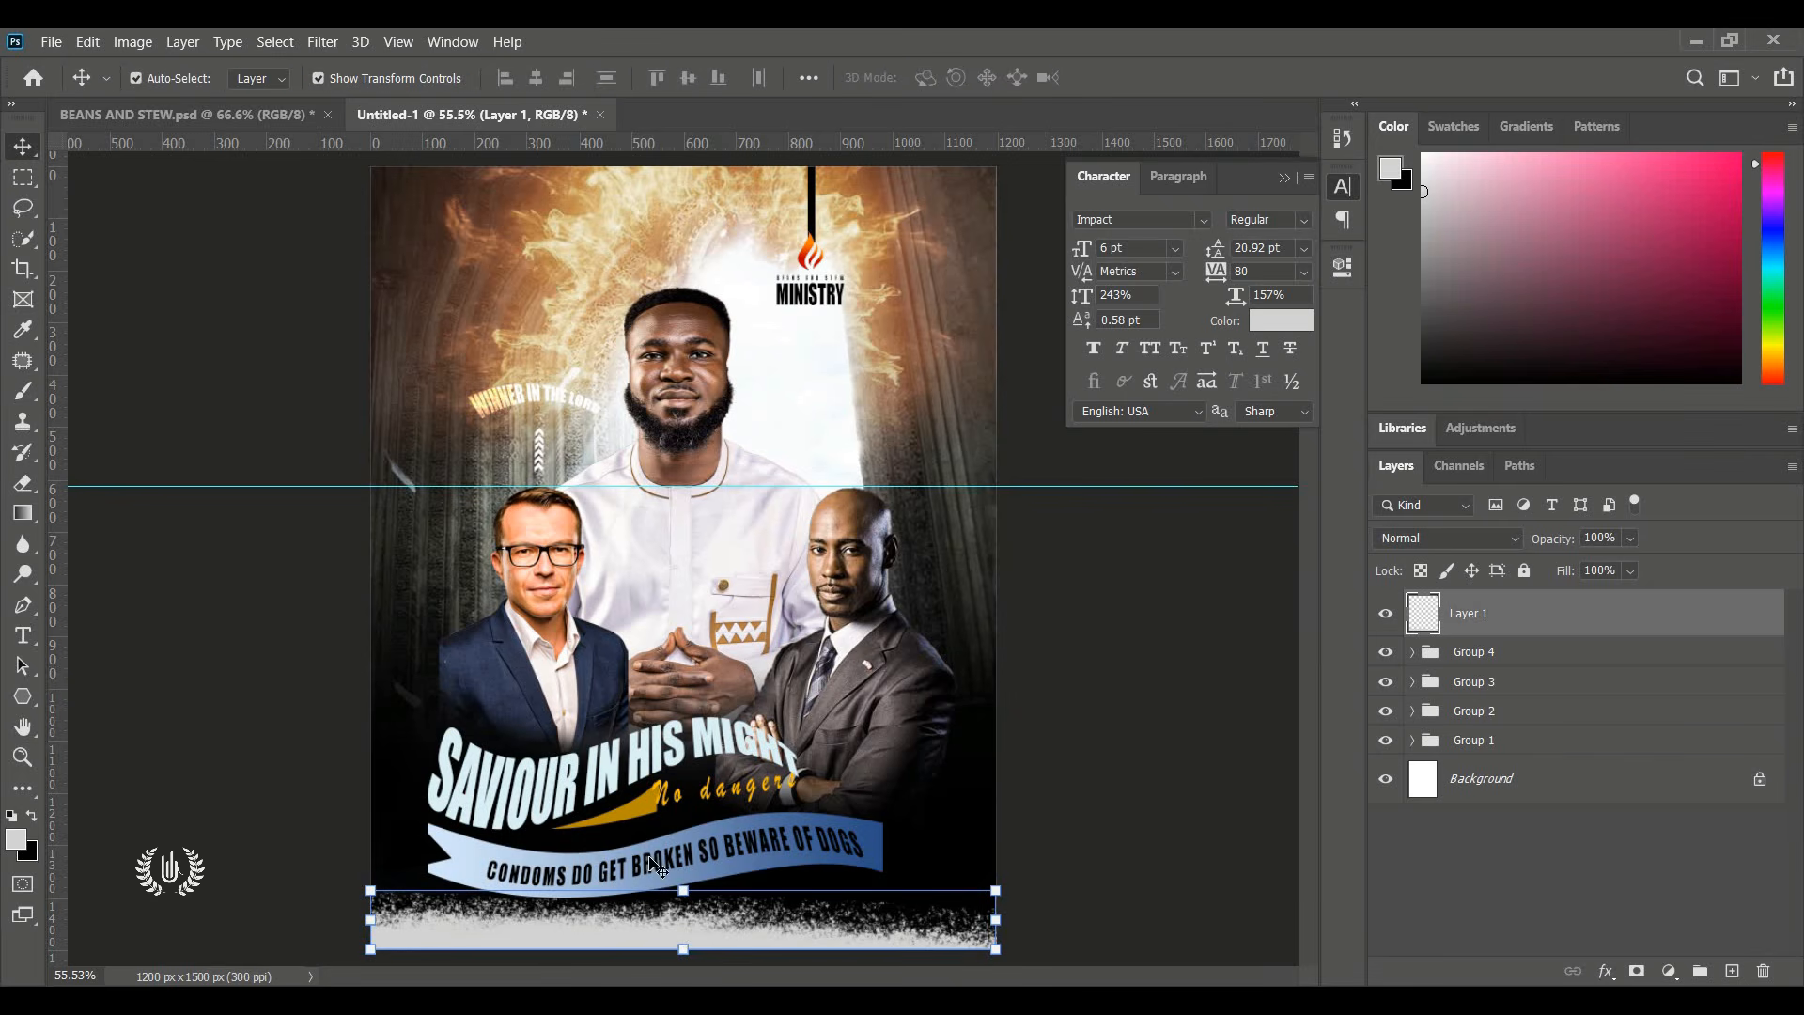
click(23, 757)
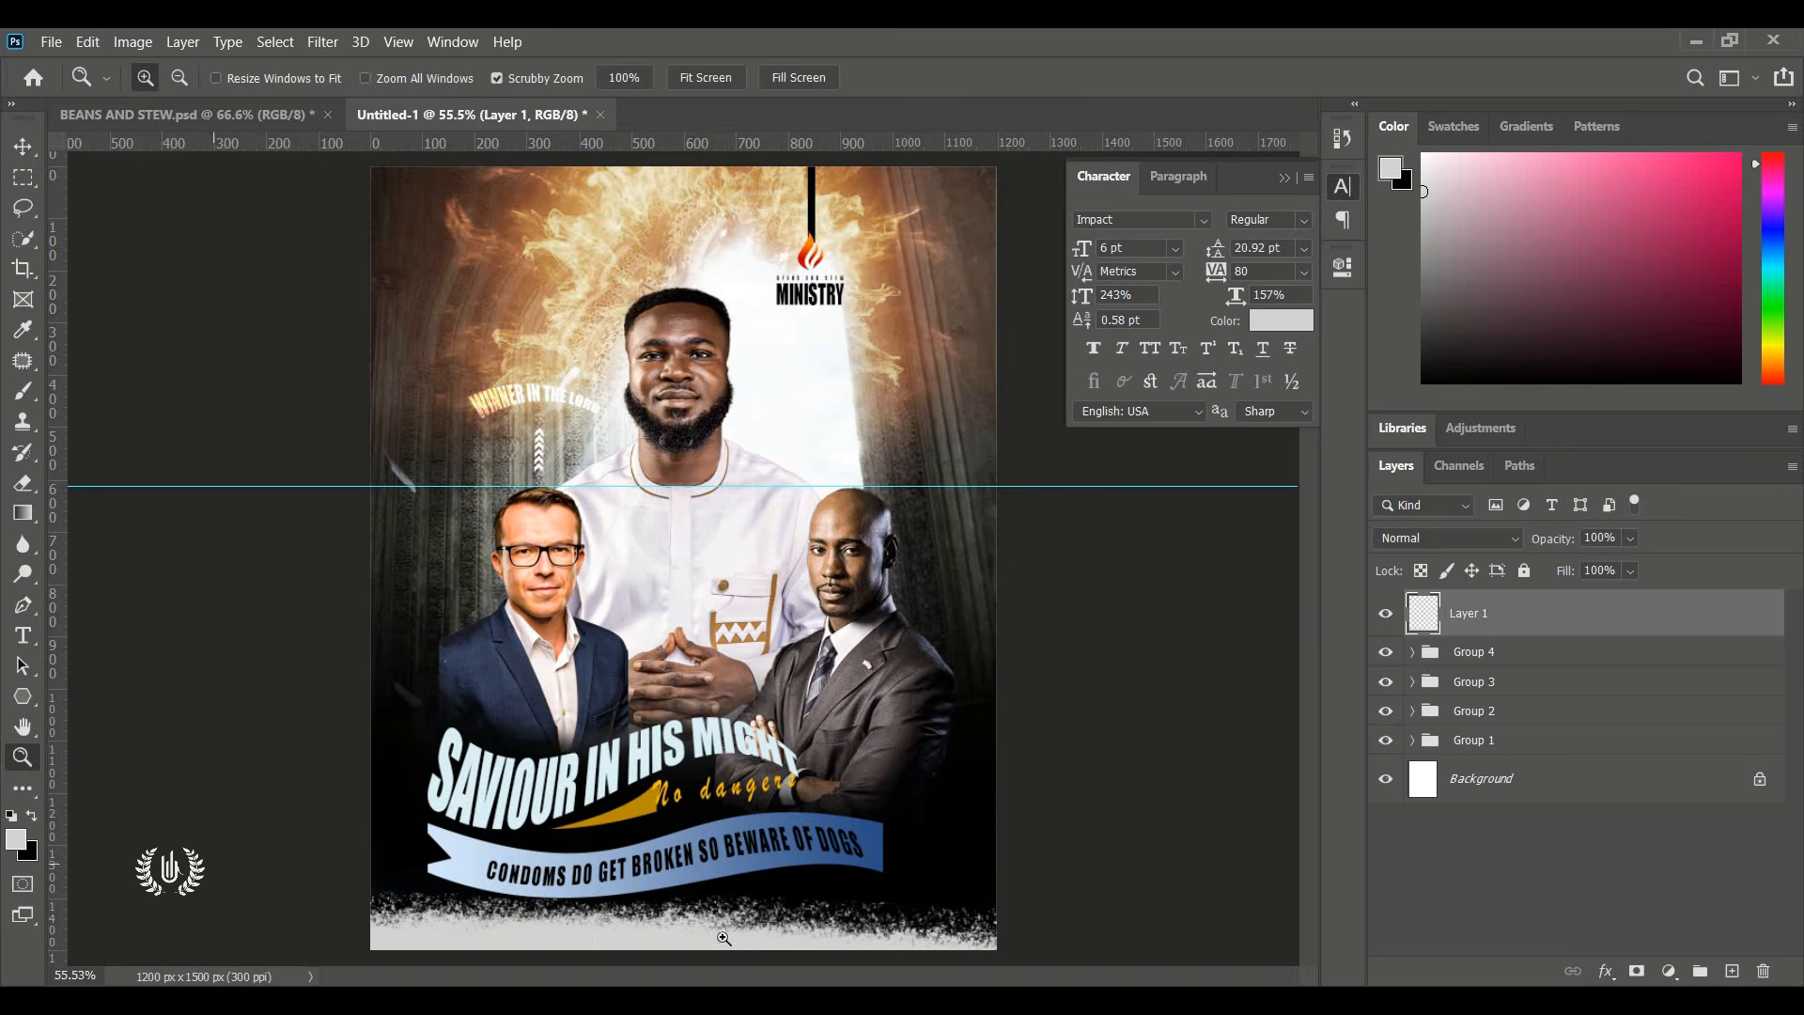
drag(769, 908, 769, 906)
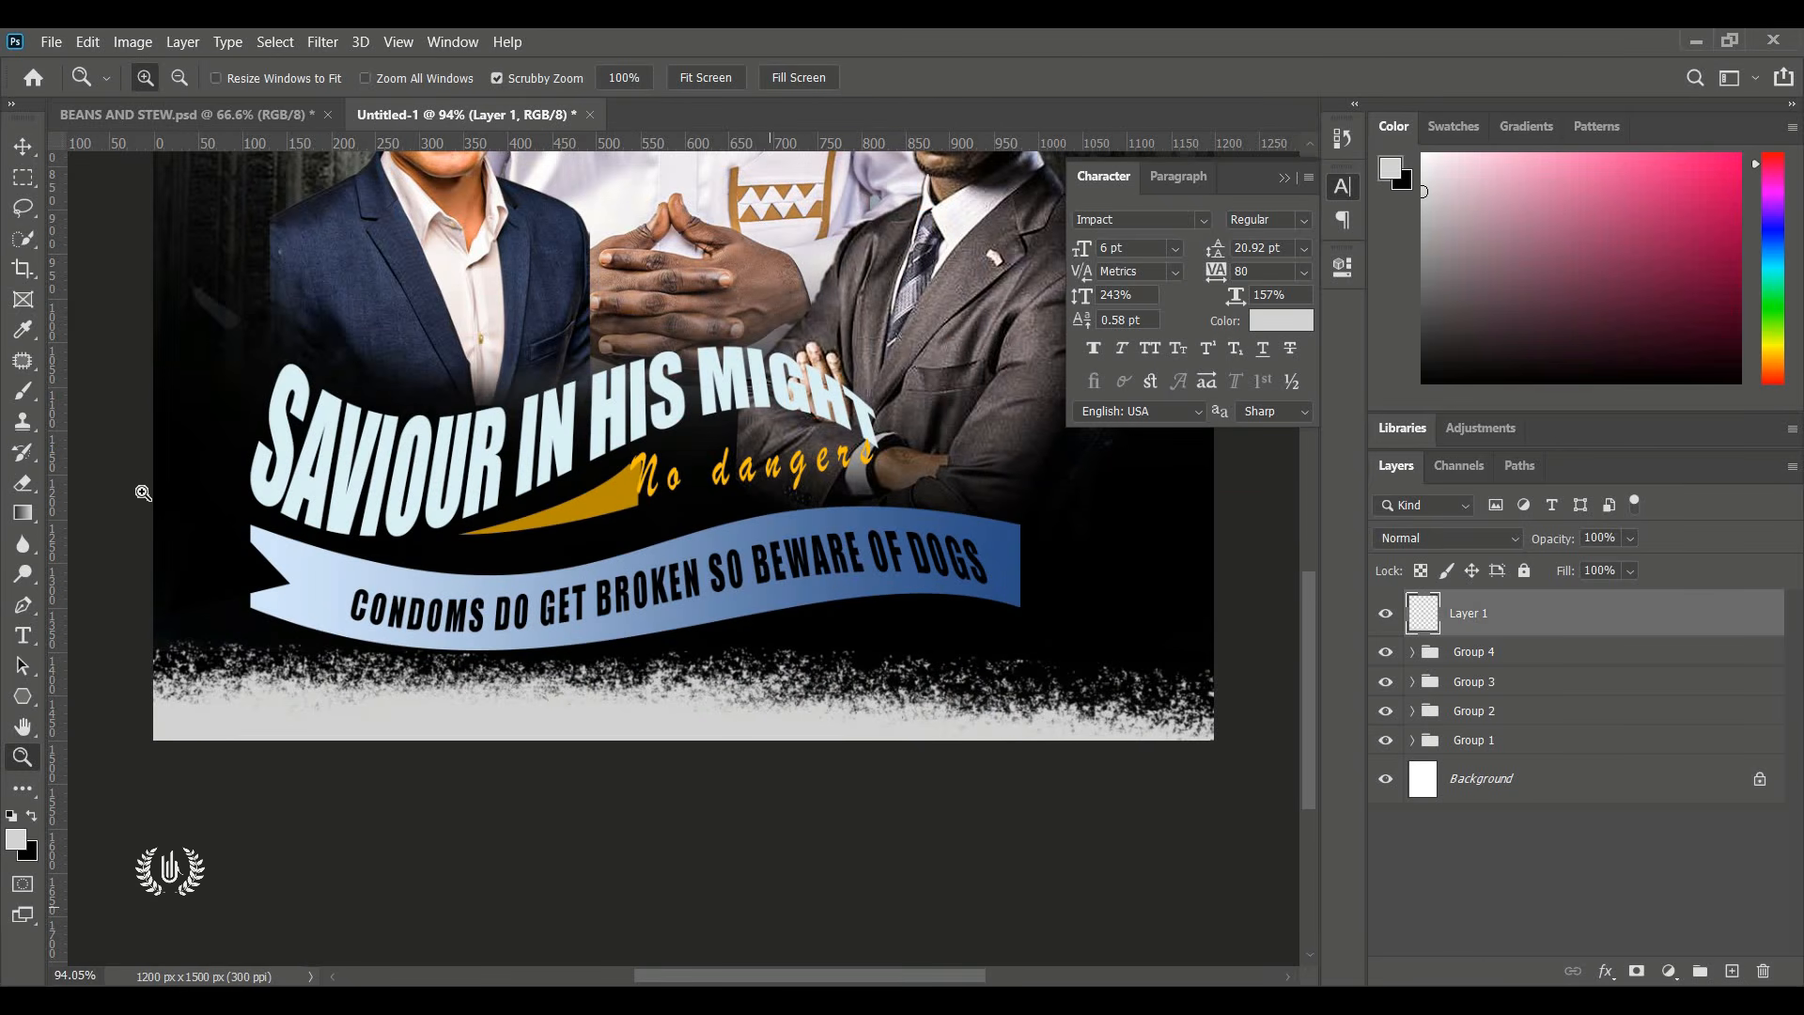
click(23, 175)
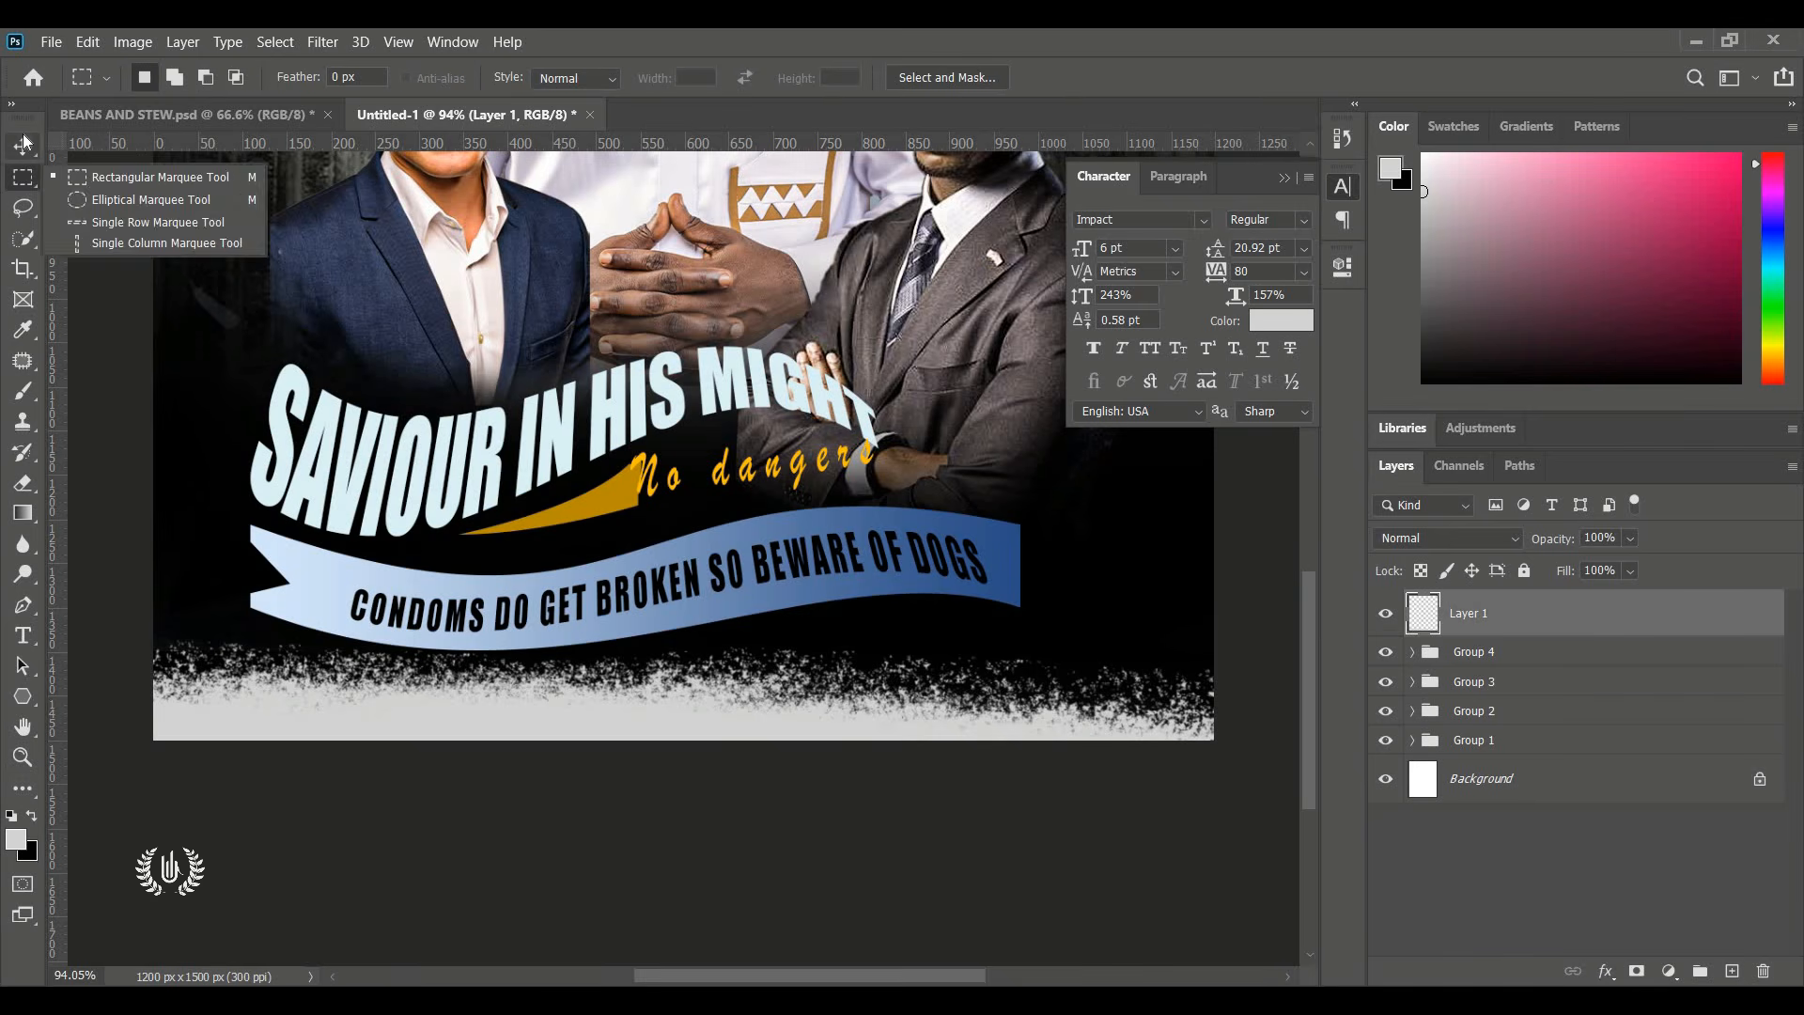
click(23, 142)
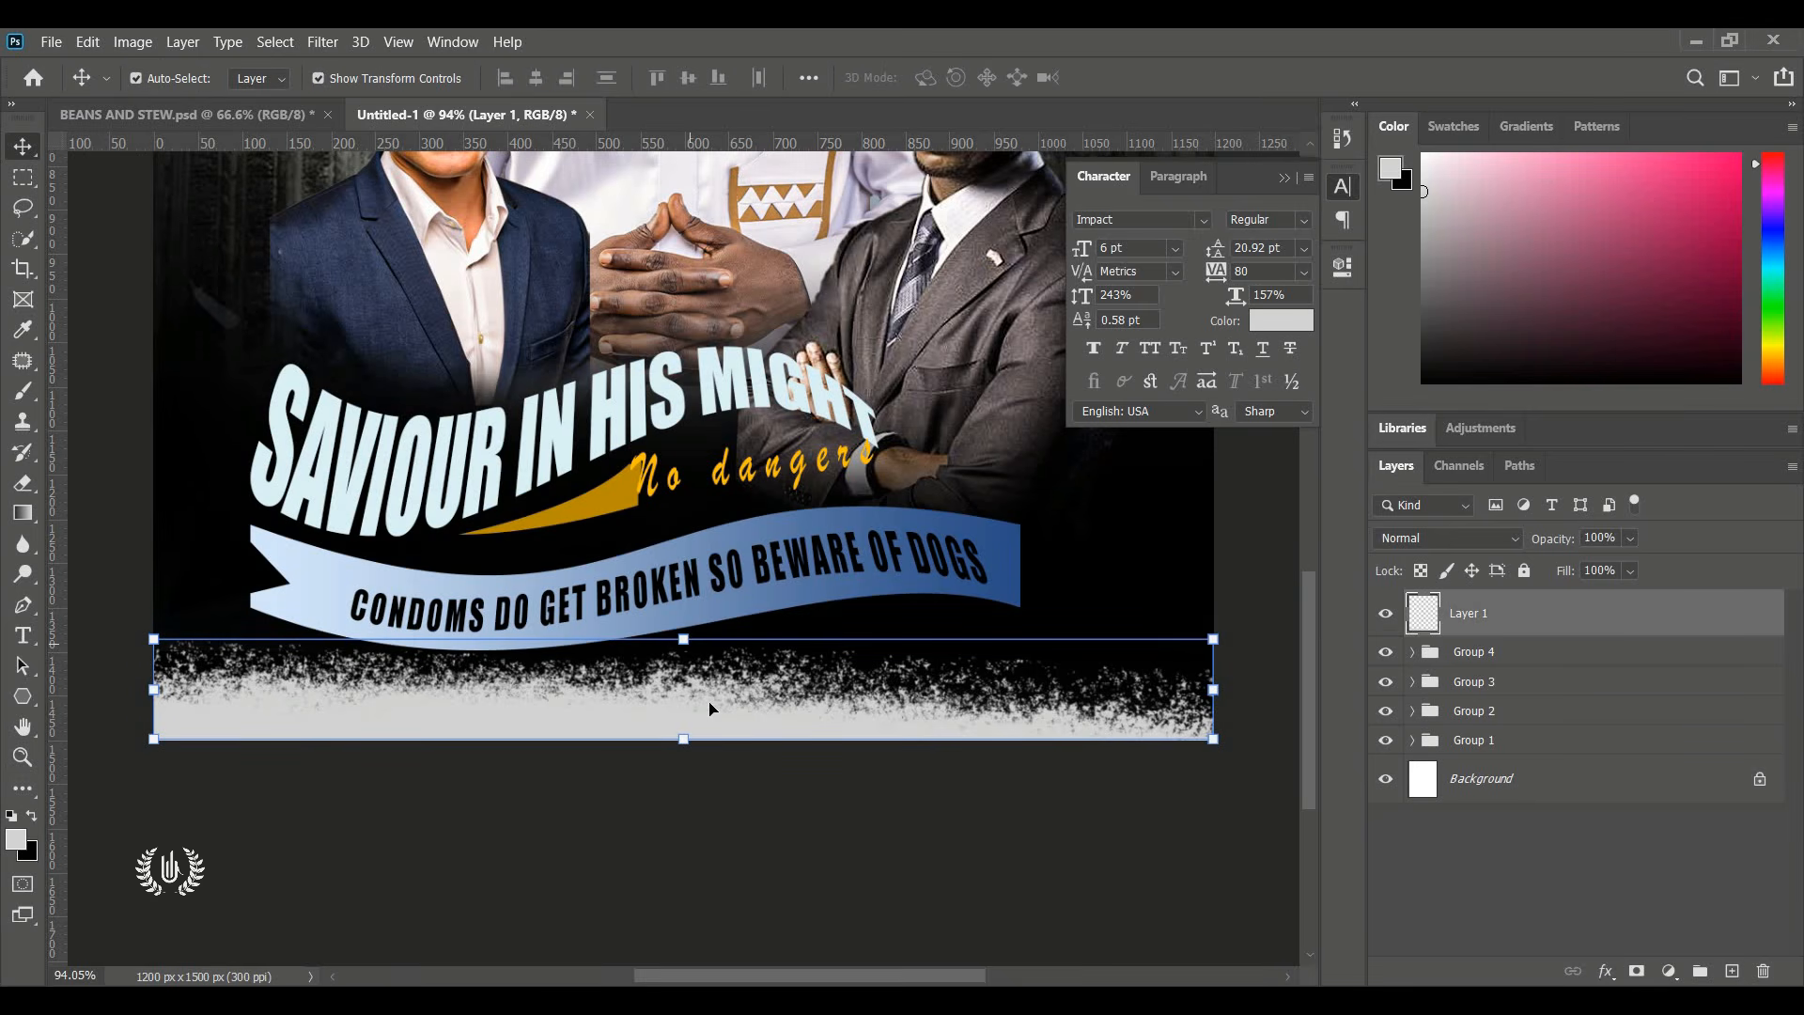
key(ctrl+t)
right_click(709, 703)
click(766, 670)
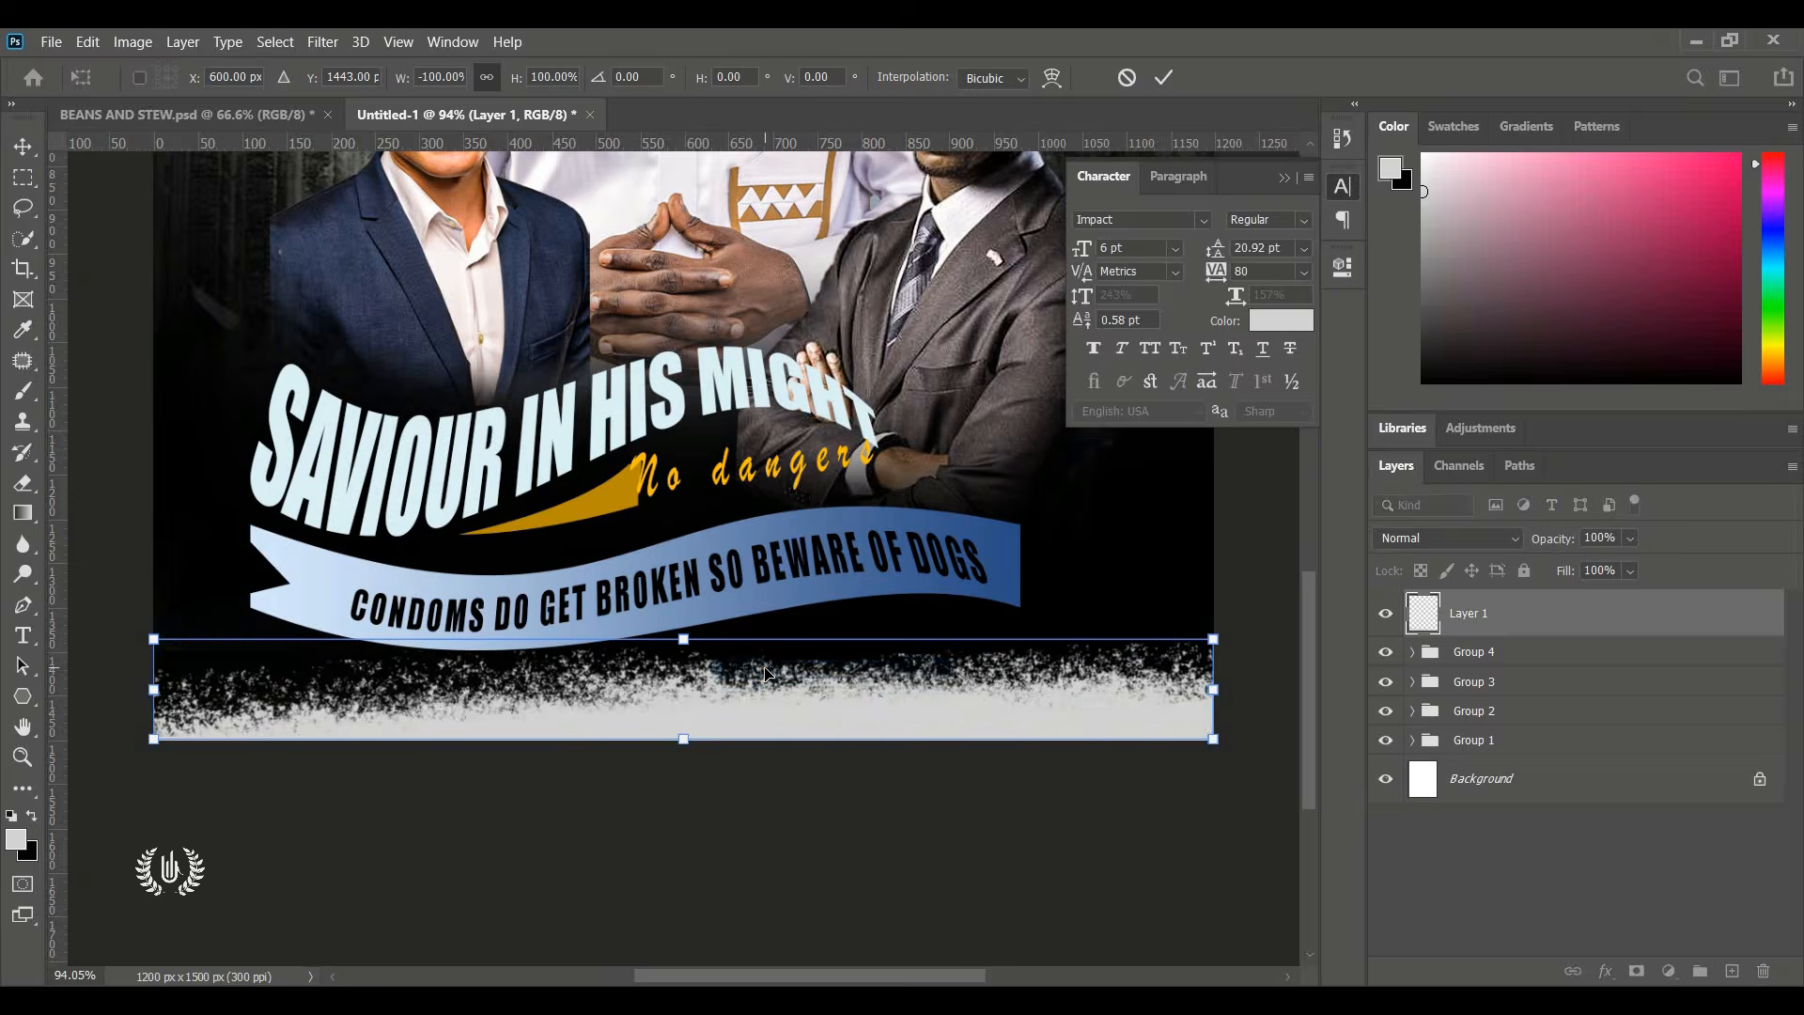
Nudge the flipped strip left and stretch it beyond the flyer's right edge to 191.50% width, keeping its height.
drag(823, 686, 808, 685)
drag(1206, 699, 1140, 691)
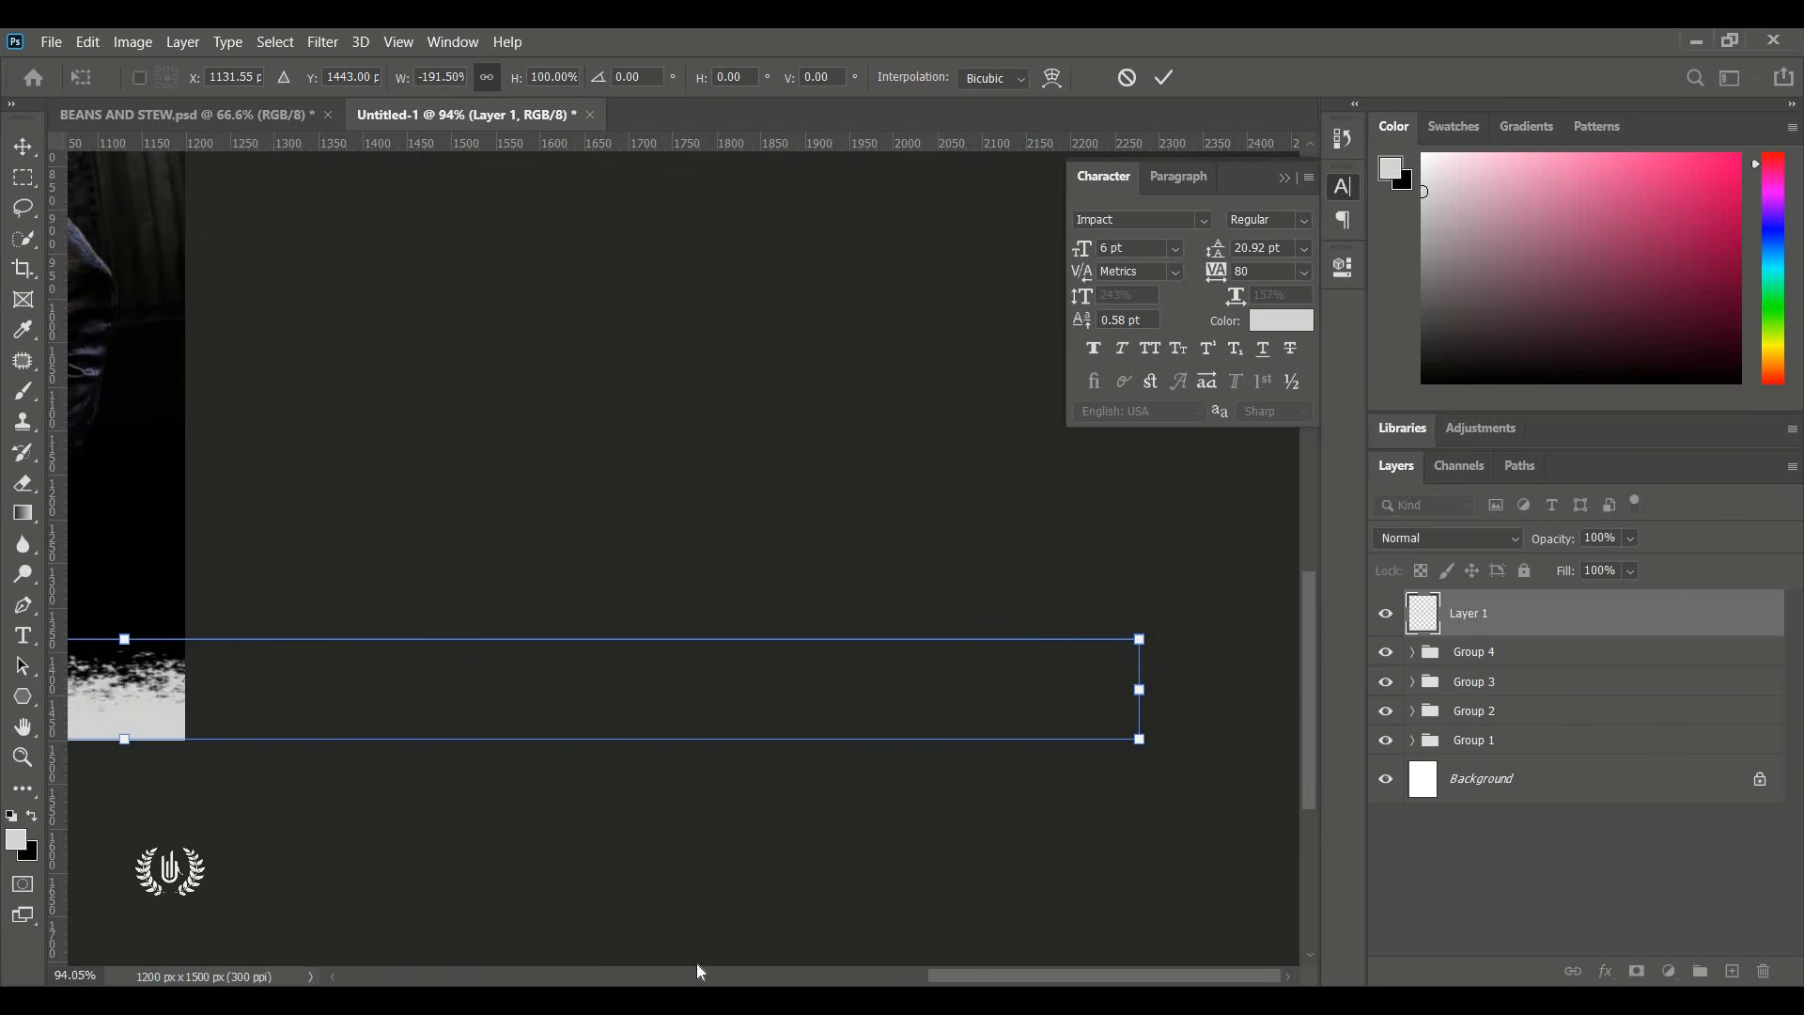
scroll(556, 966, left, 8)
scroll(662, 947, right, 3)
scroll(642, 942, left, 1)
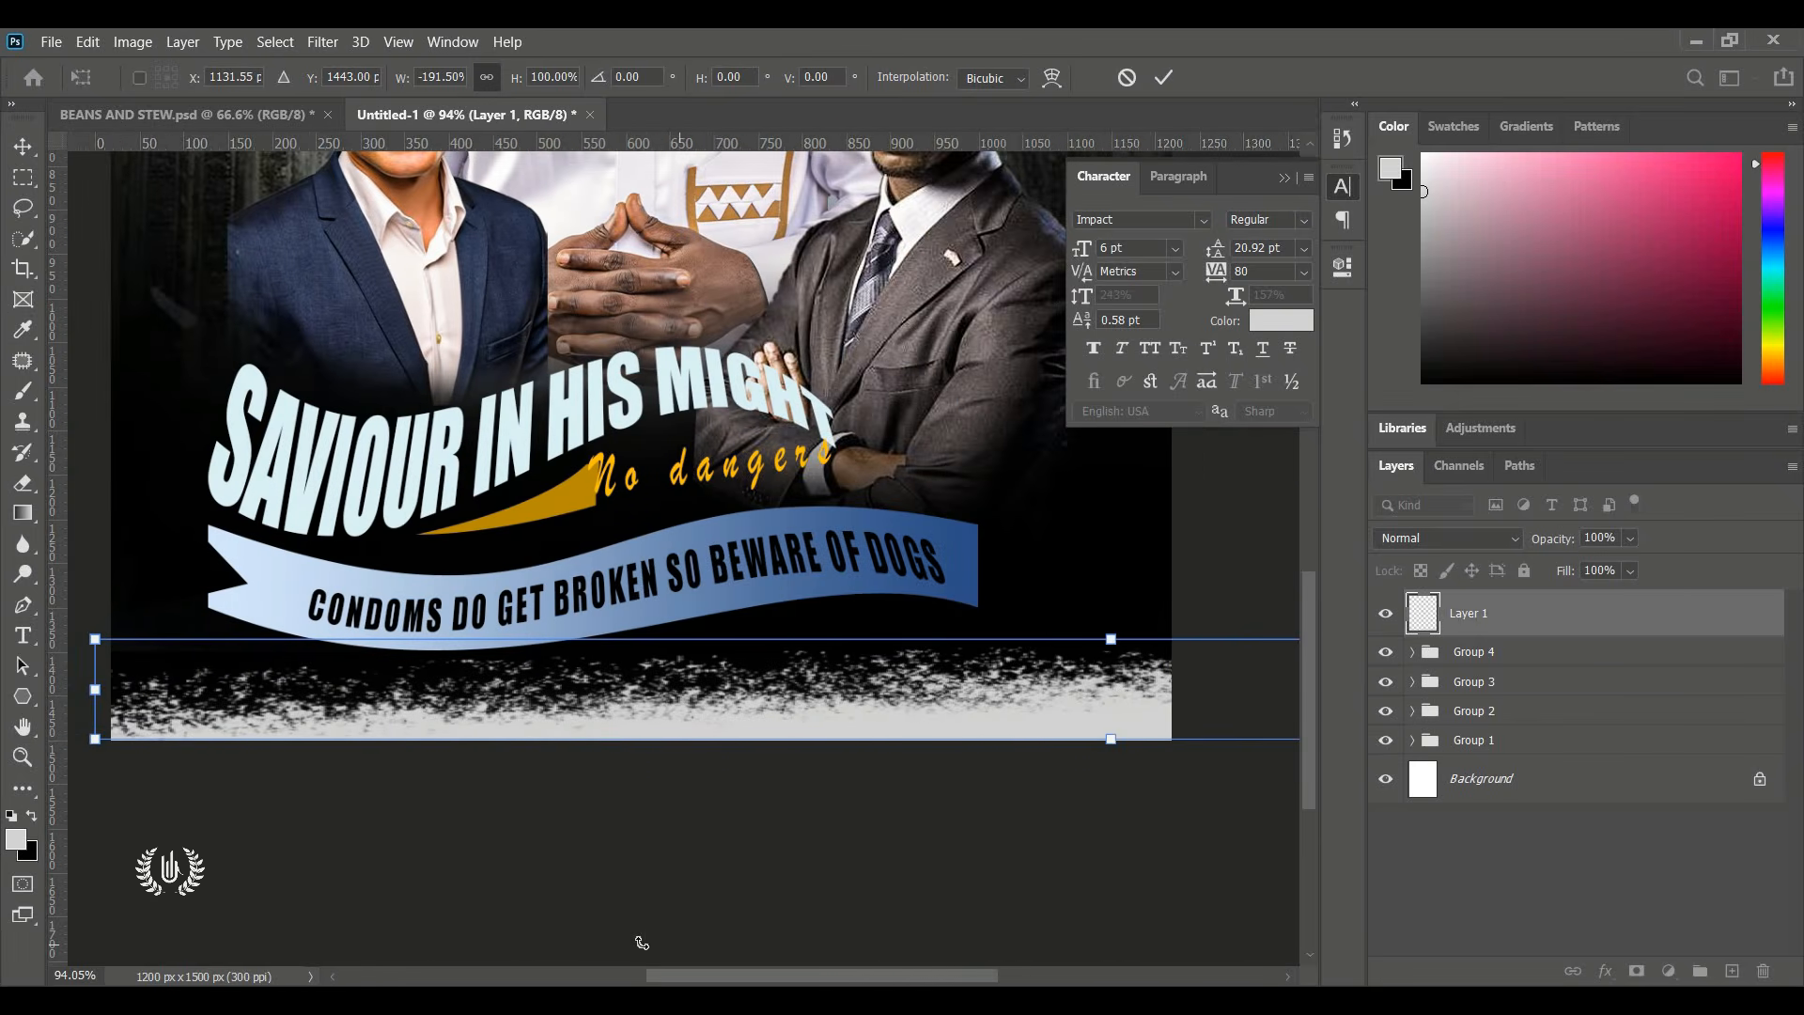
scroll(642, 942, left, 2)
Rotate the strip about 0.75° counterclockwise, shift it about 24 px left and 2 px up, and apply the transform.
drag(1130, 619, 1136, 620)
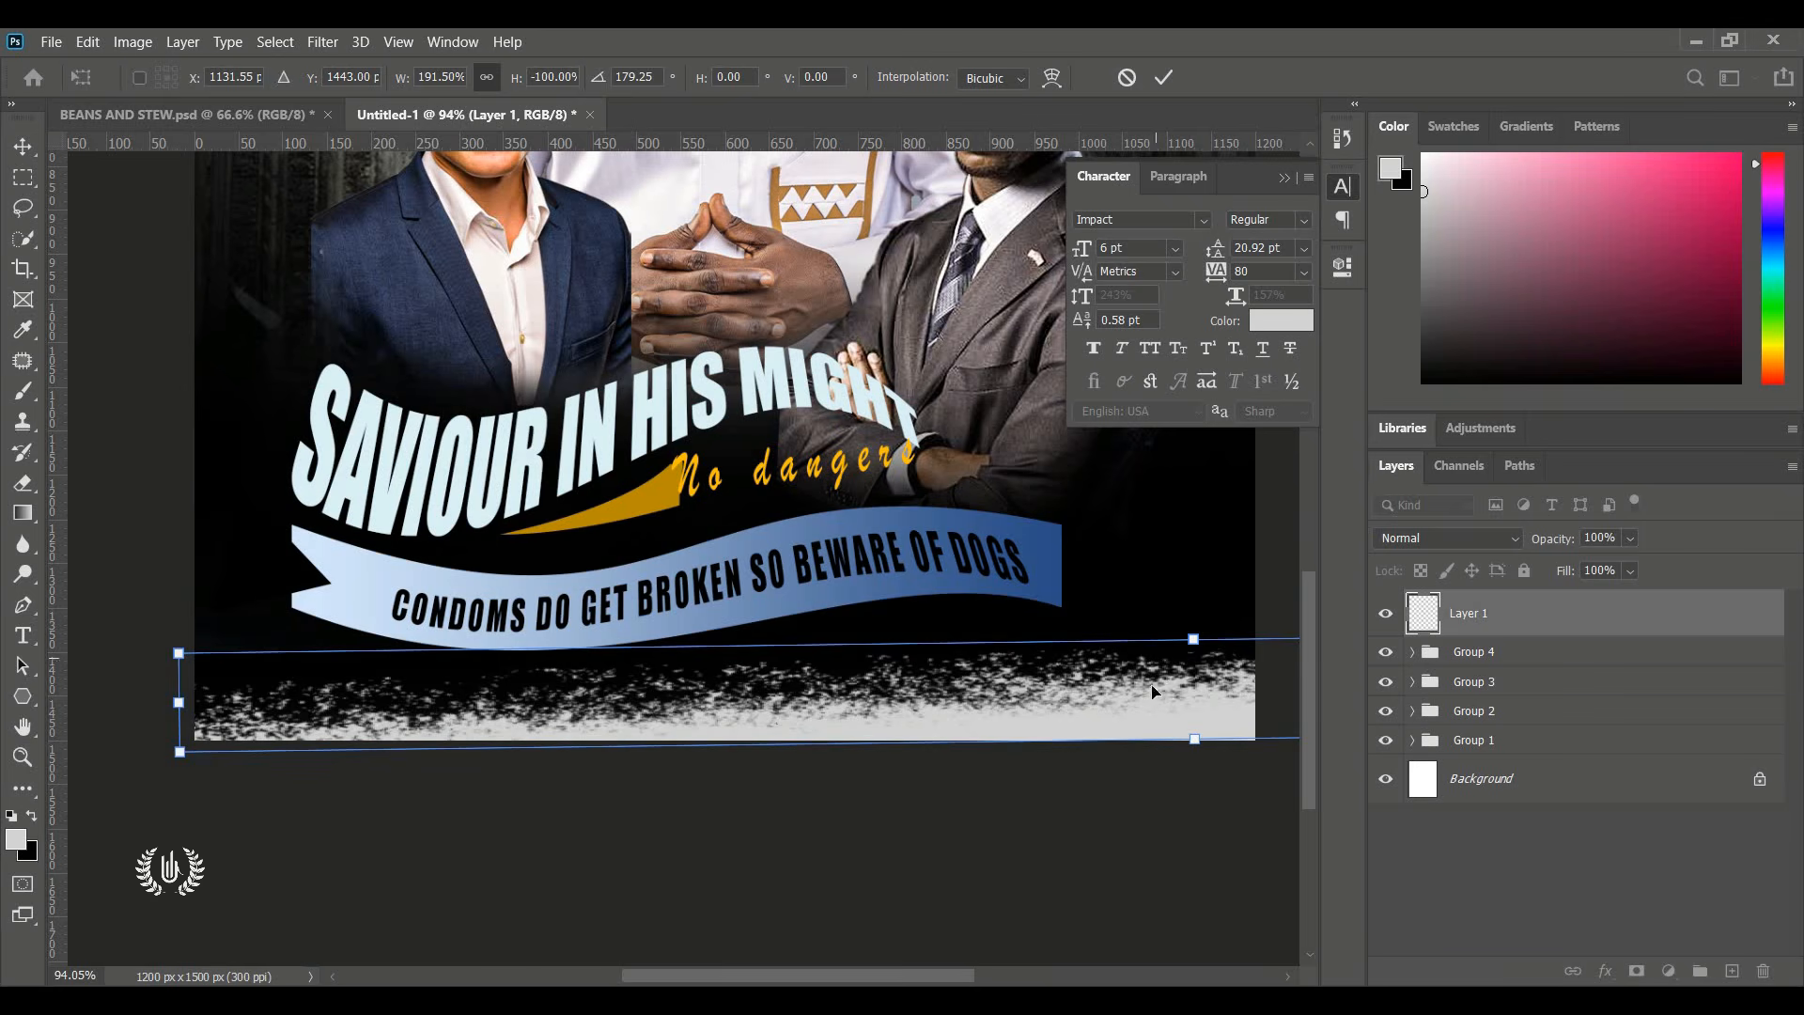
drag(1167, 694, 1146, 693)
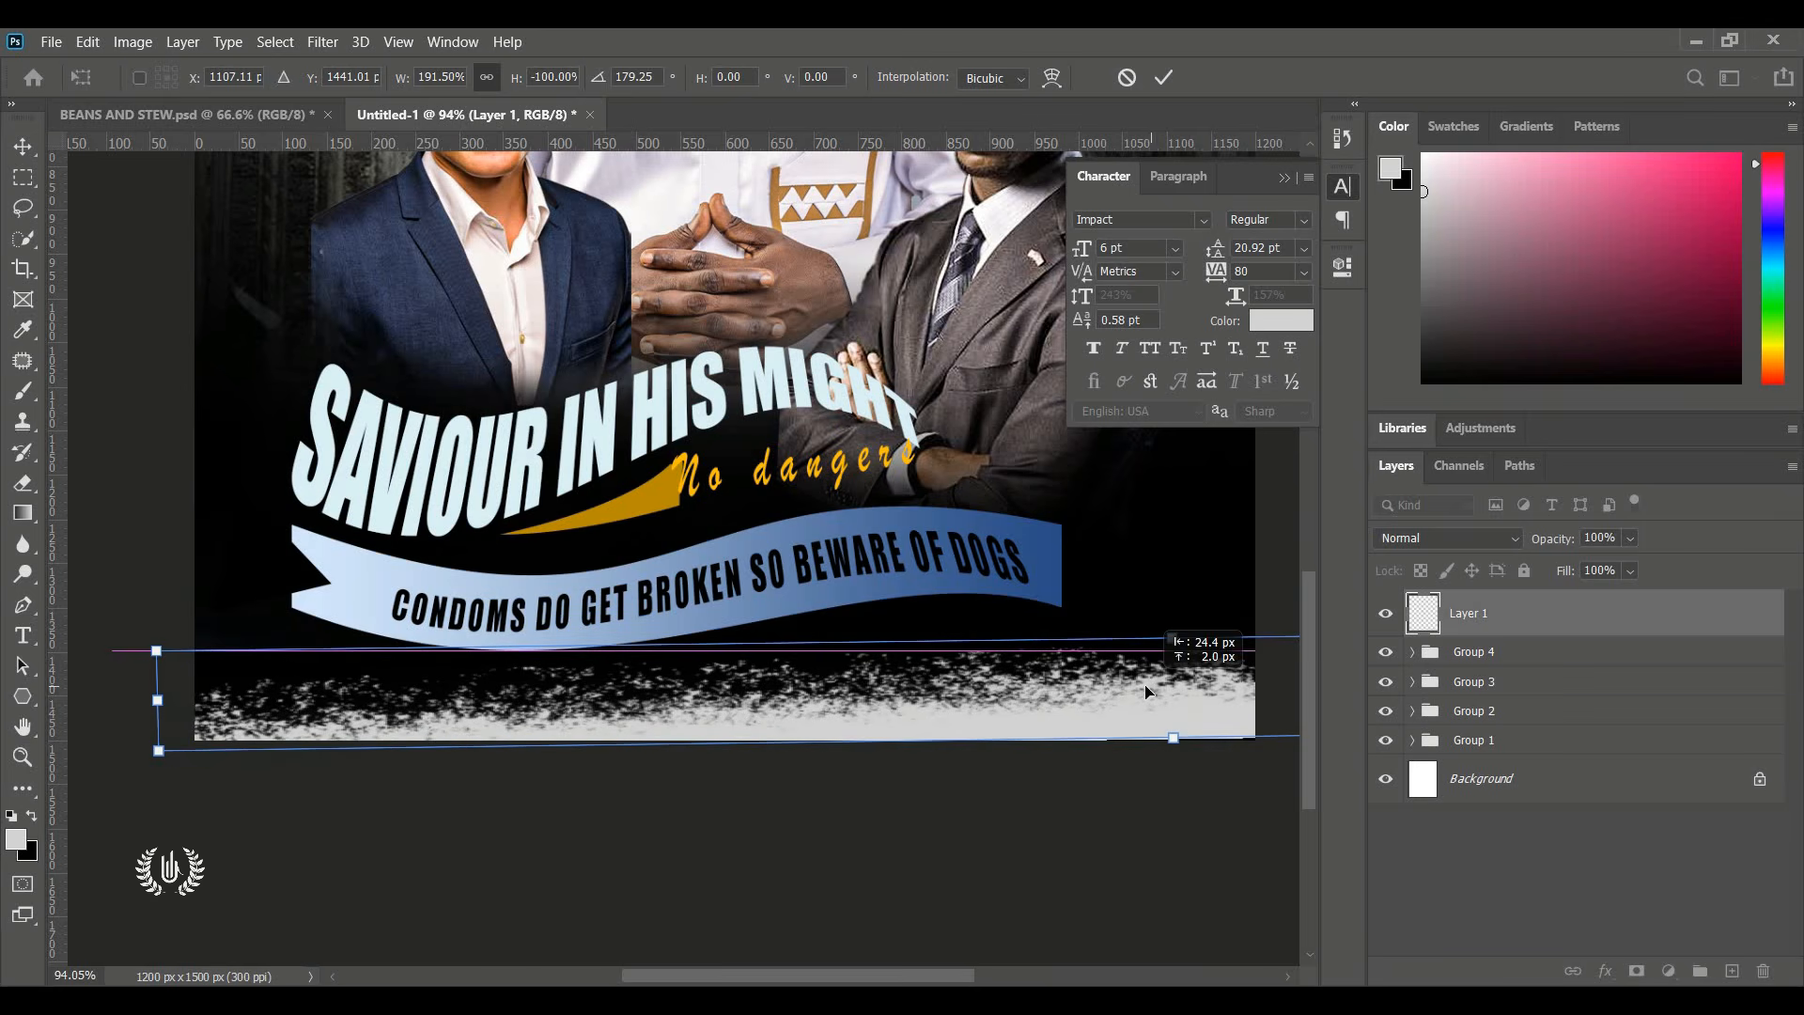
click(1163, 79)
Deselect the brushed strip to review the whole flyer, and reselect Layer 1.
key(ctrl+minus)
key(ctrl+minus)
key(ctrl+minus)
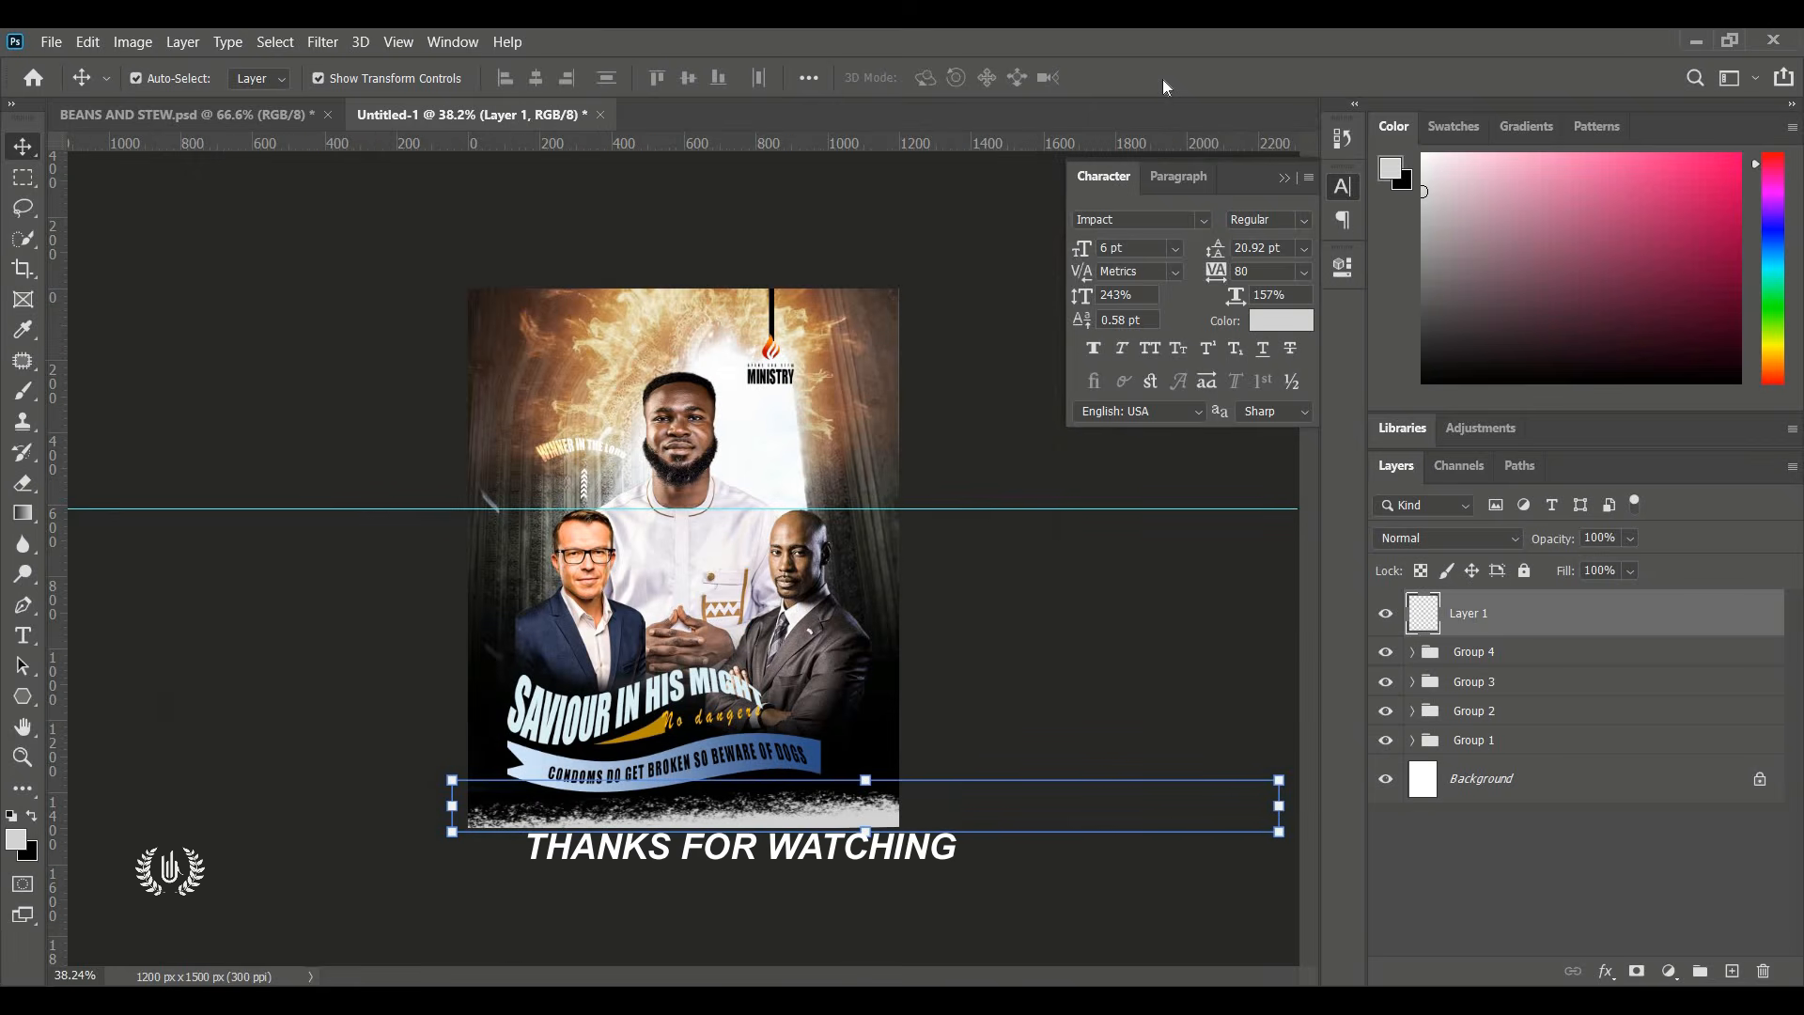
click(930, 326)
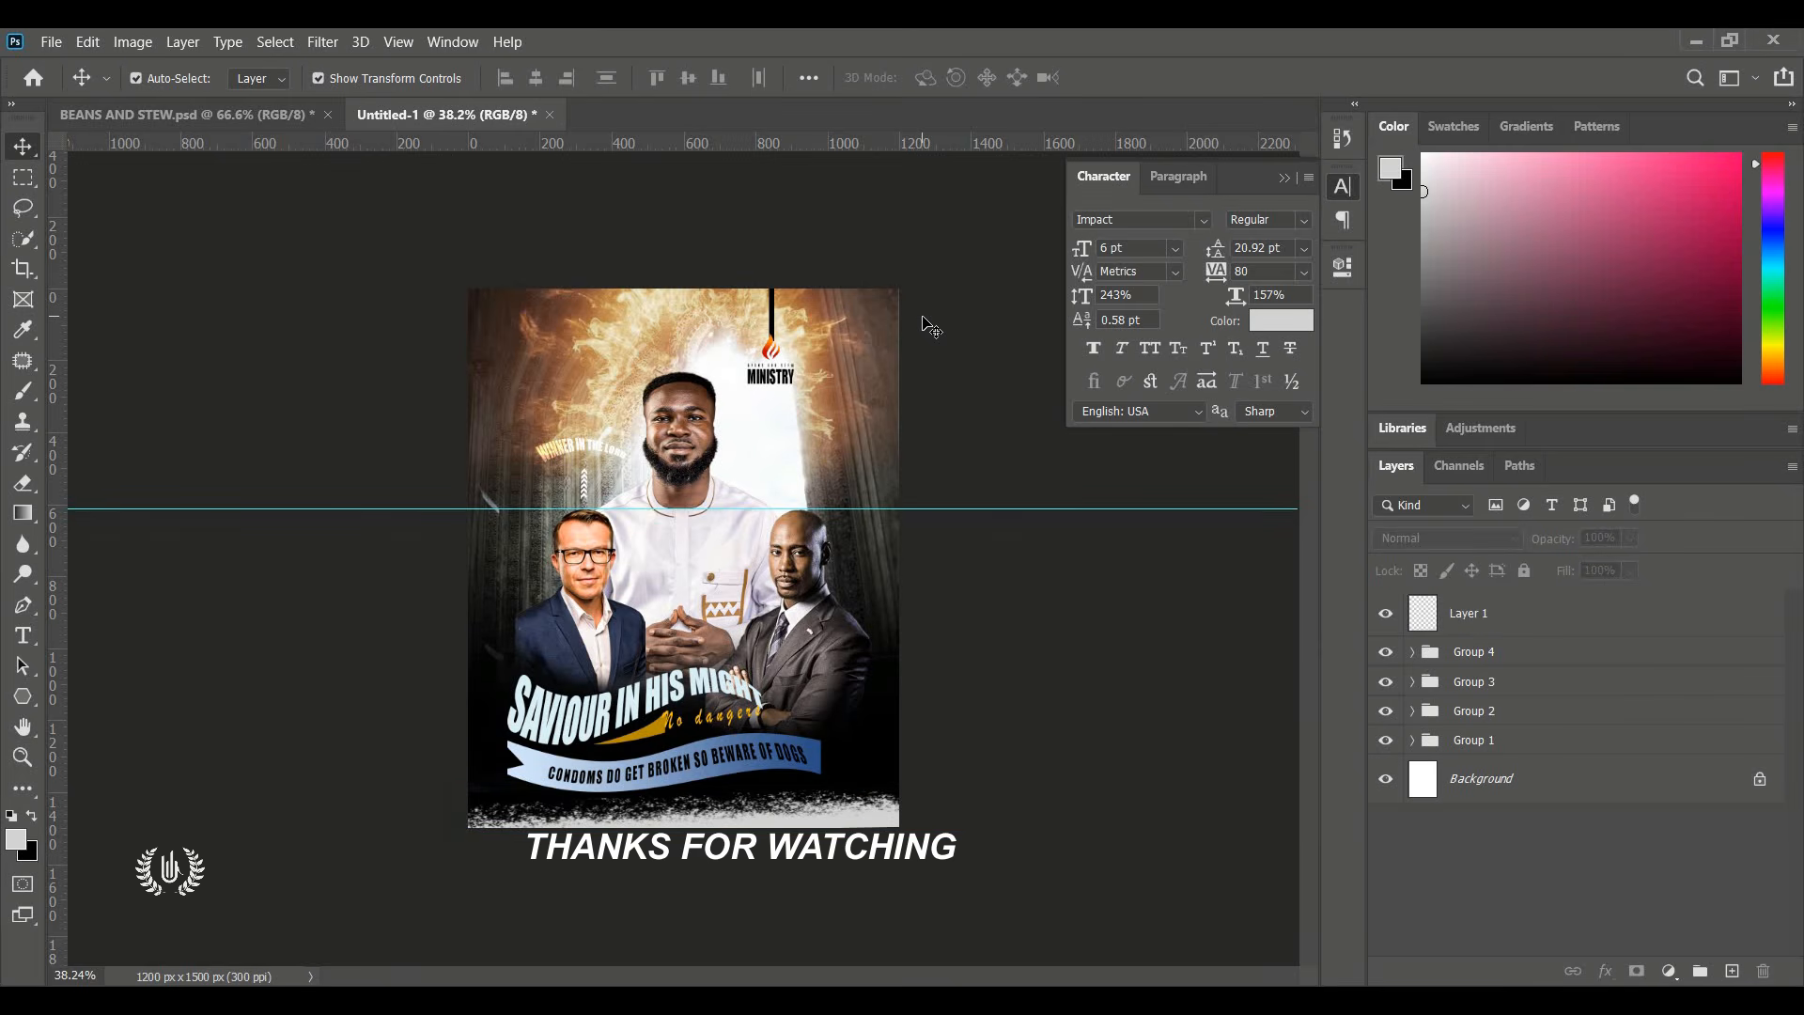
key(ctrl+0)
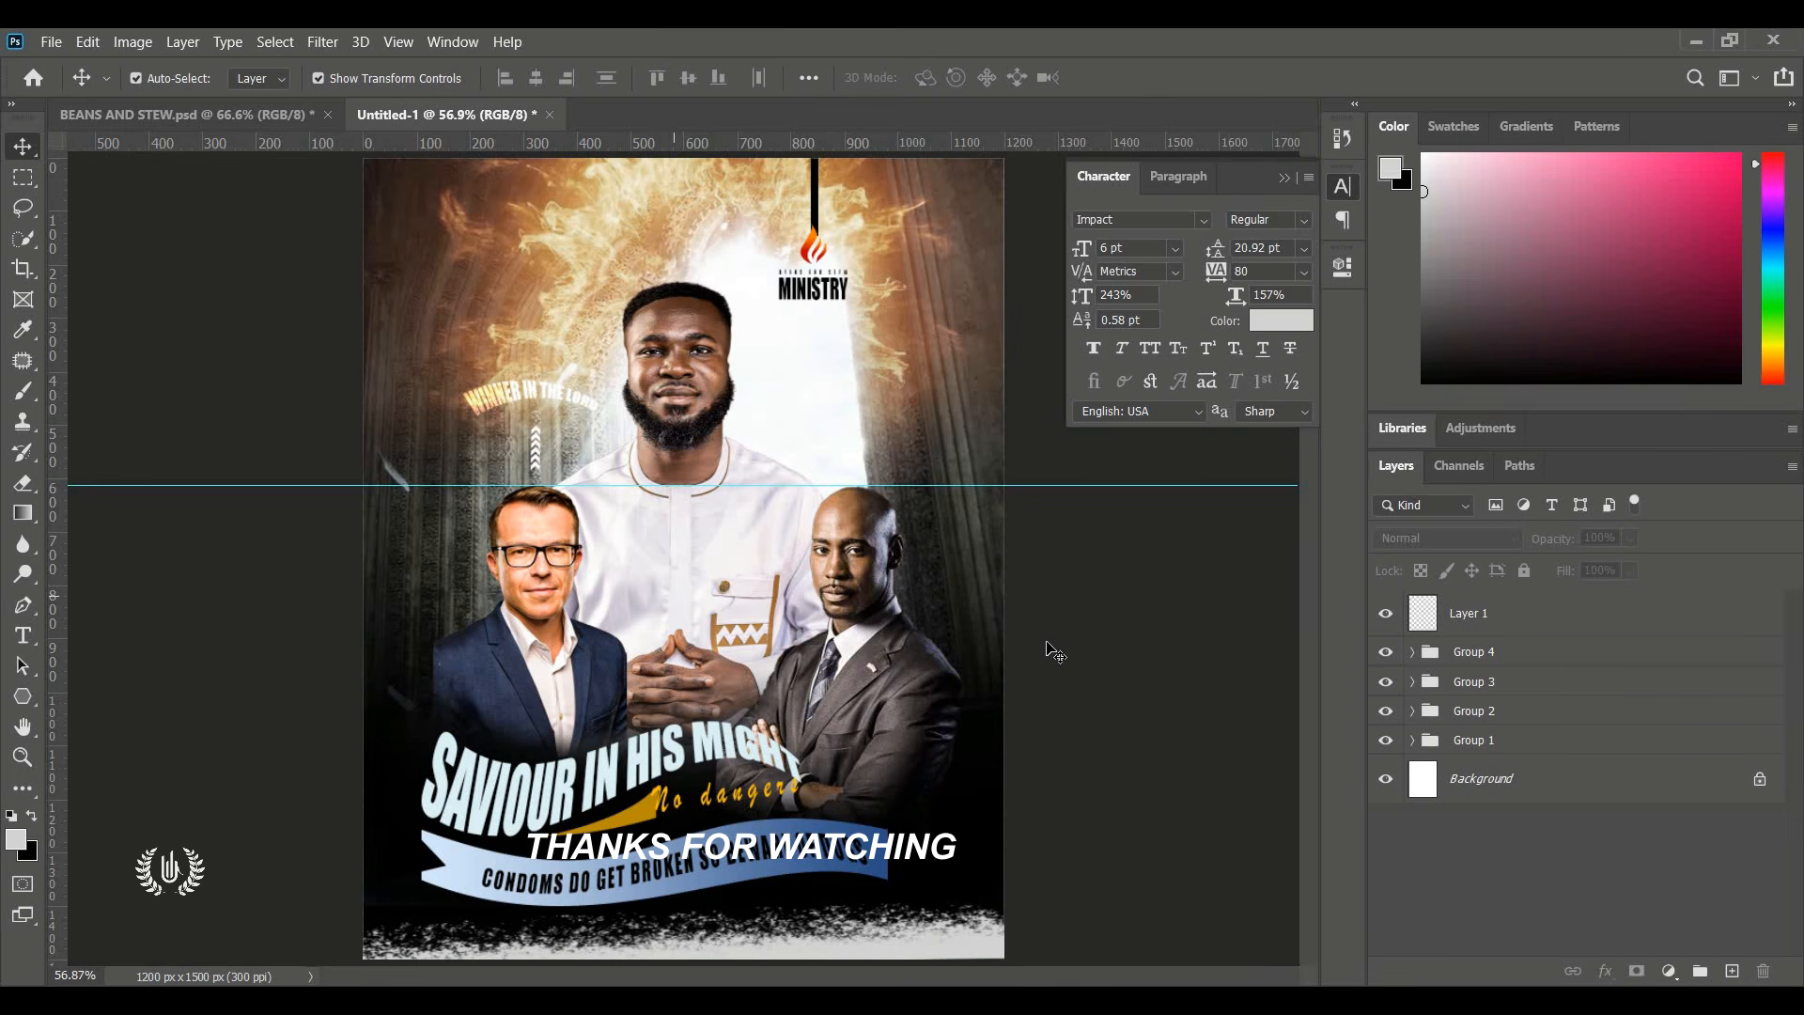
click(1550, 621)
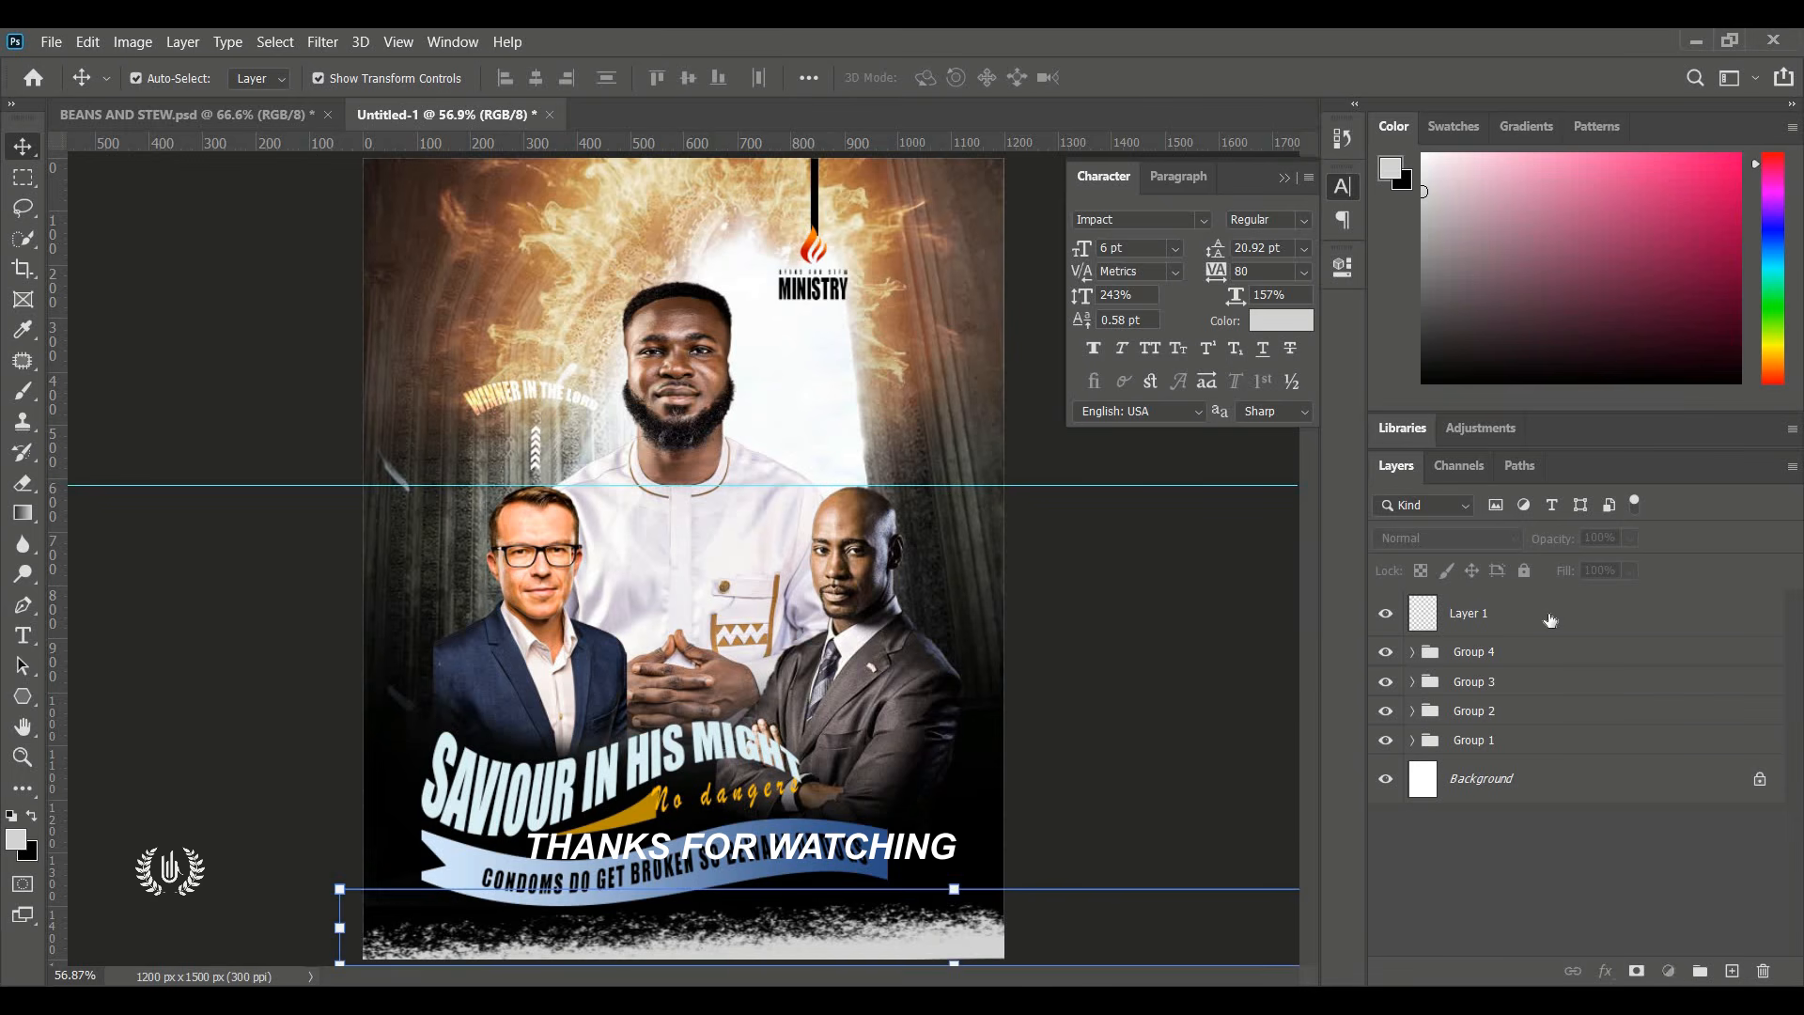
Stamp all visible layers into a new merged layer above Layer 1 and open it in the Camera Raw filter.
key(ctrl+alt+shift+e)
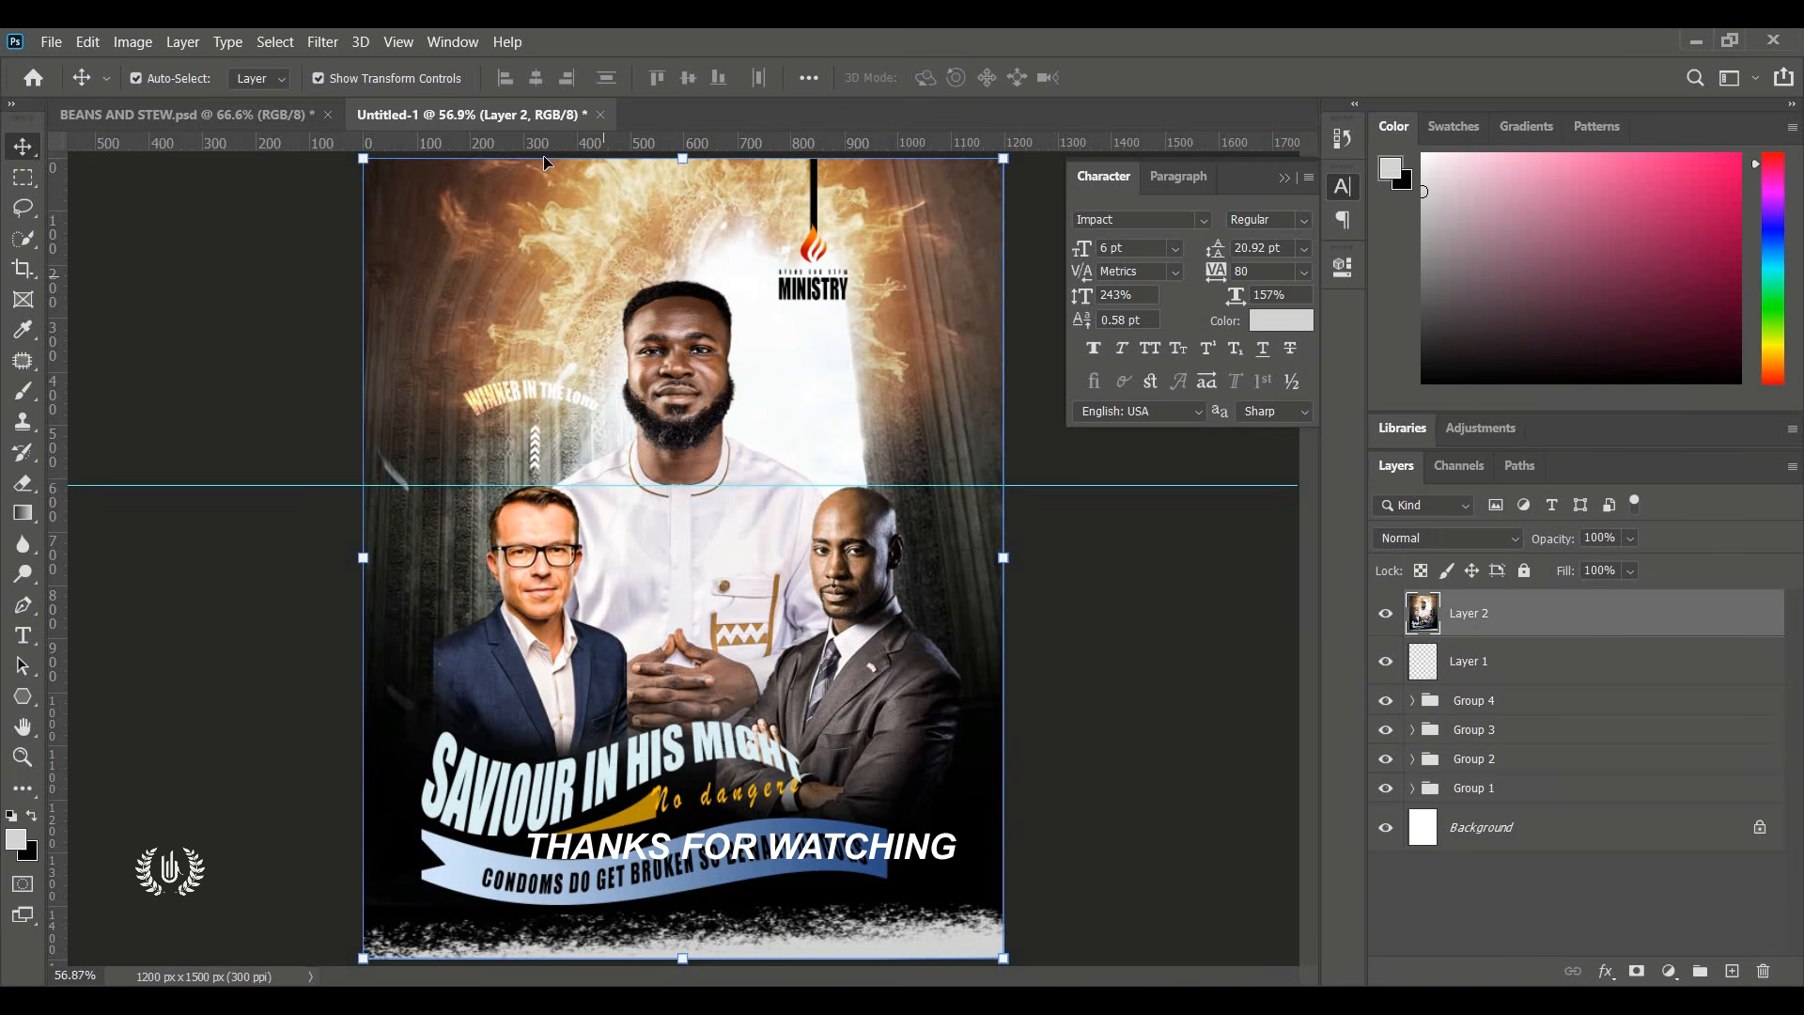
click(323, 41)
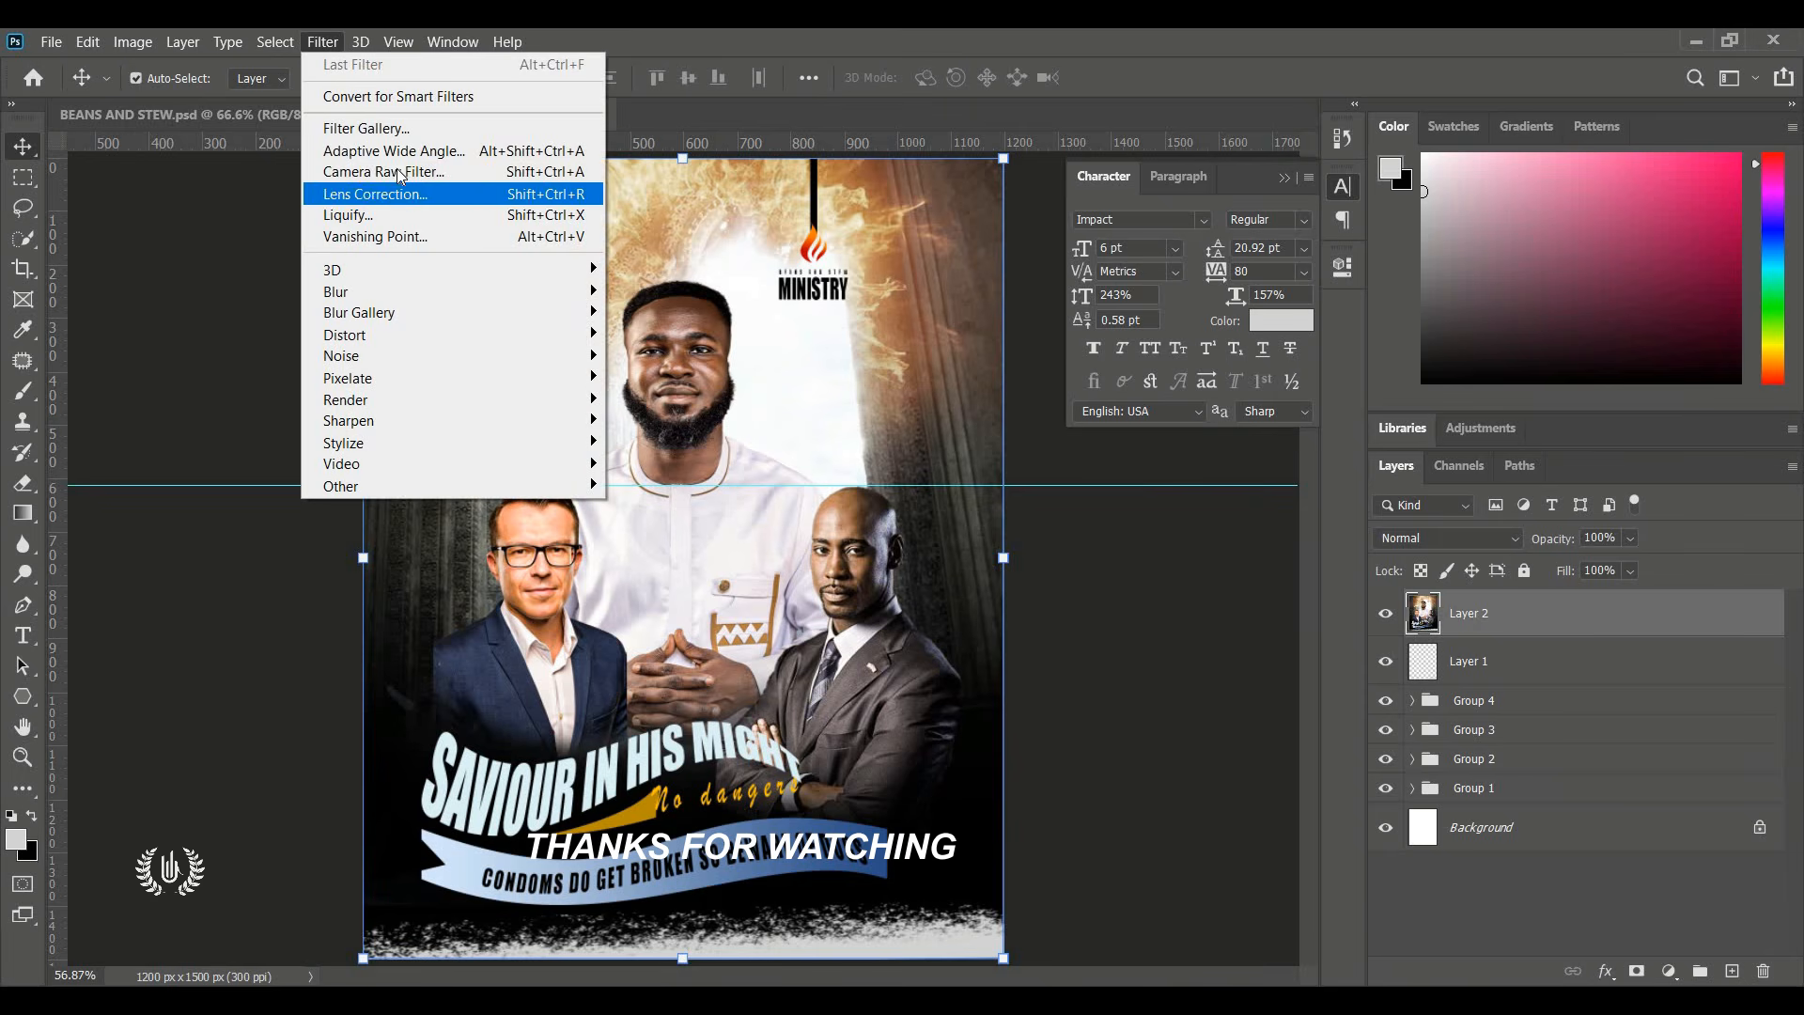
click(399, 173)
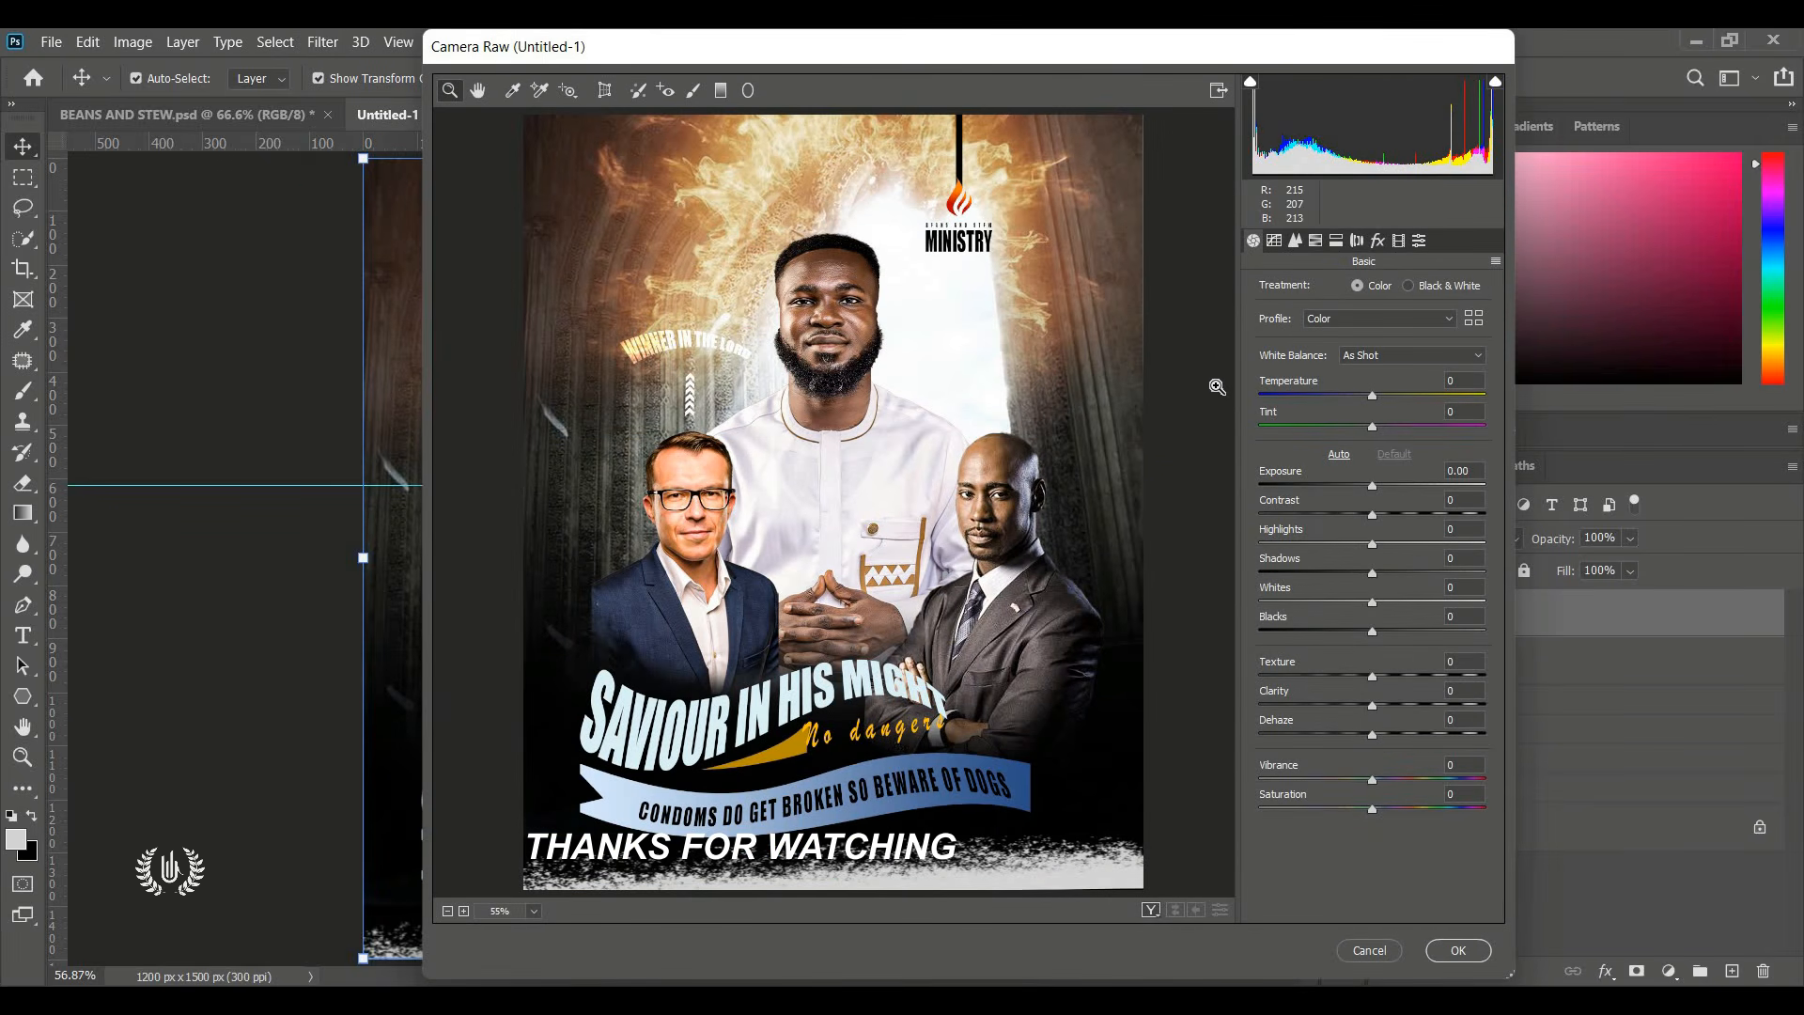
Set the merged layer's Temperature to +18, Tint to +31, Contrast to +25 and Highlights to +23.
drag(1370, 396, 1391, 393)
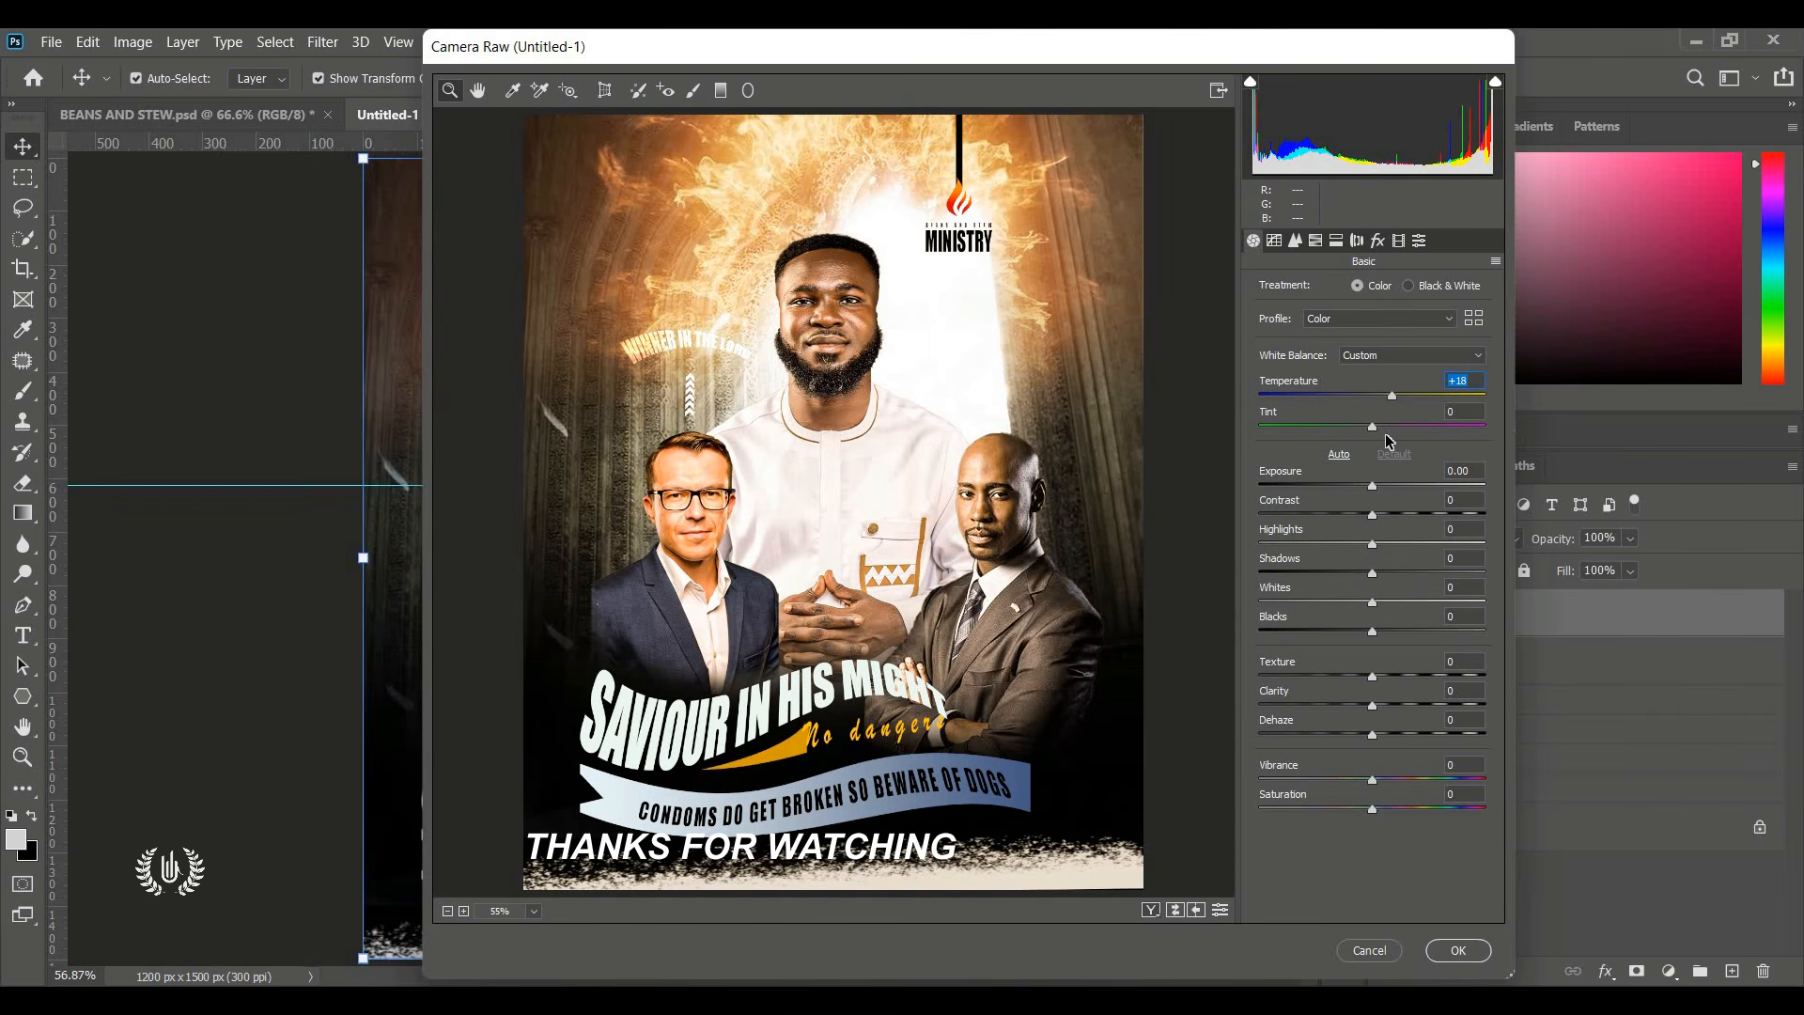
drag(1391, 427, 1407, 428)
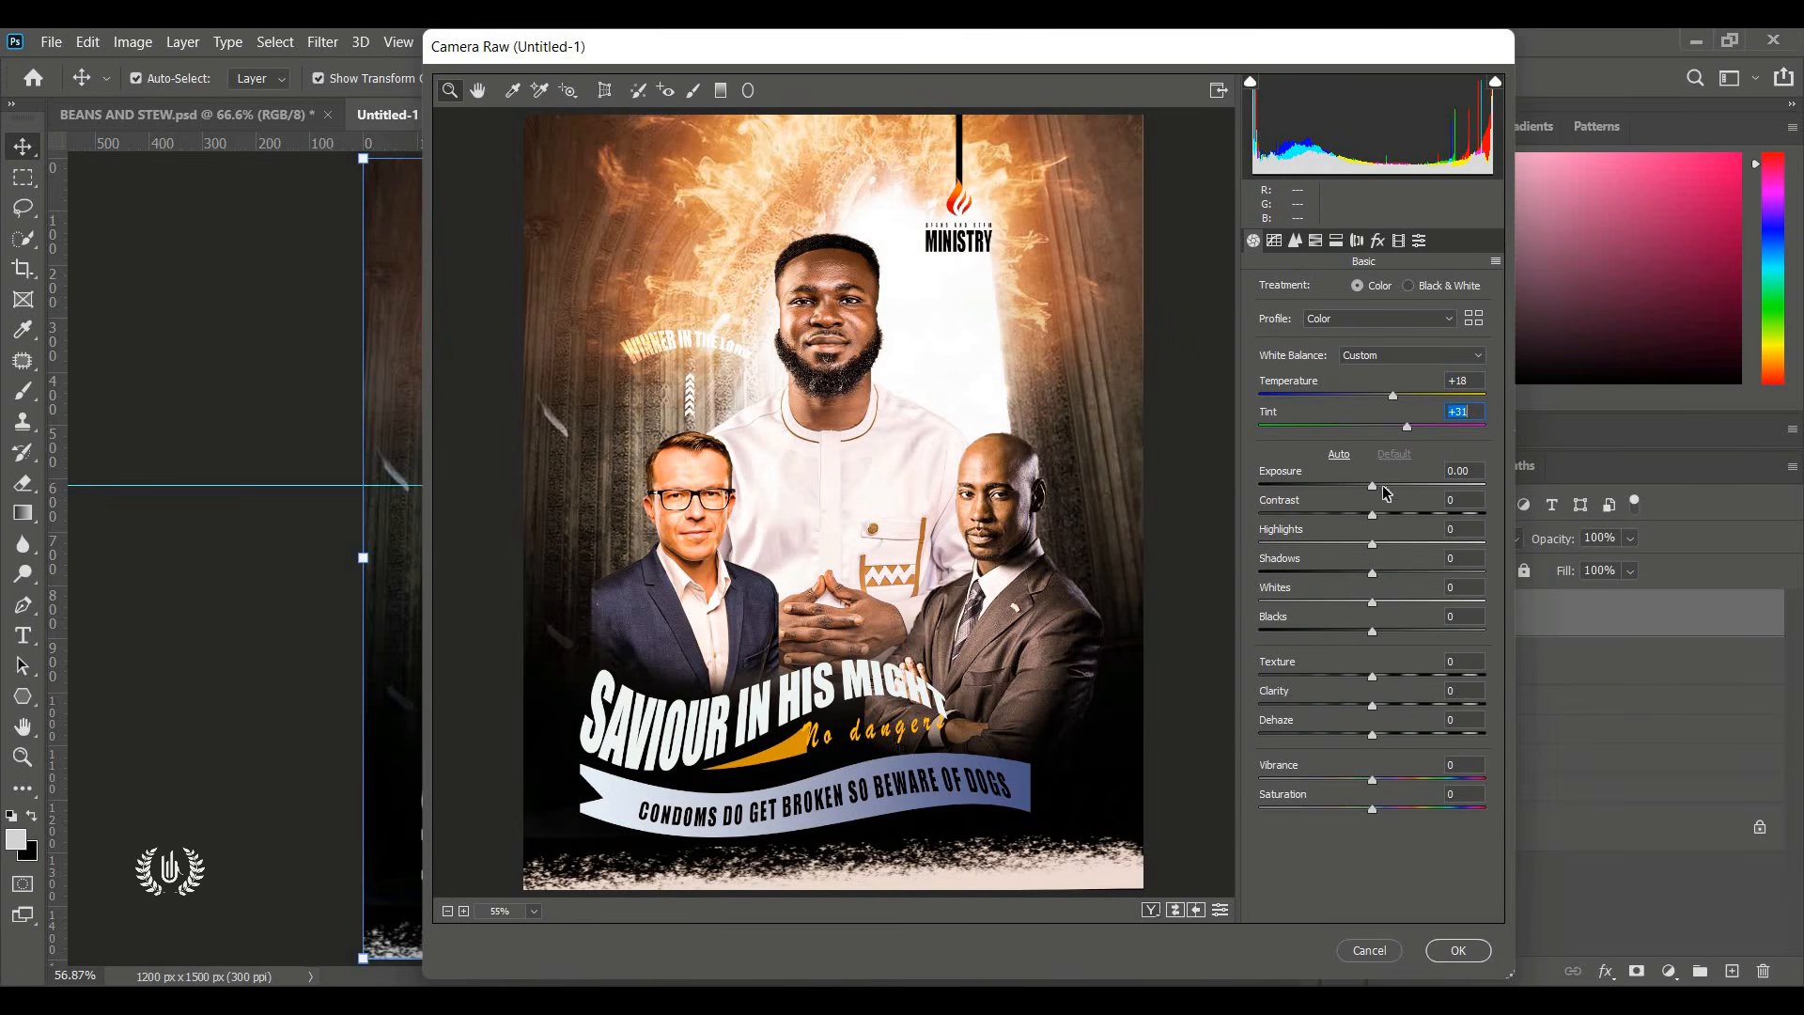
drag(1374, 516, 1398, 545)
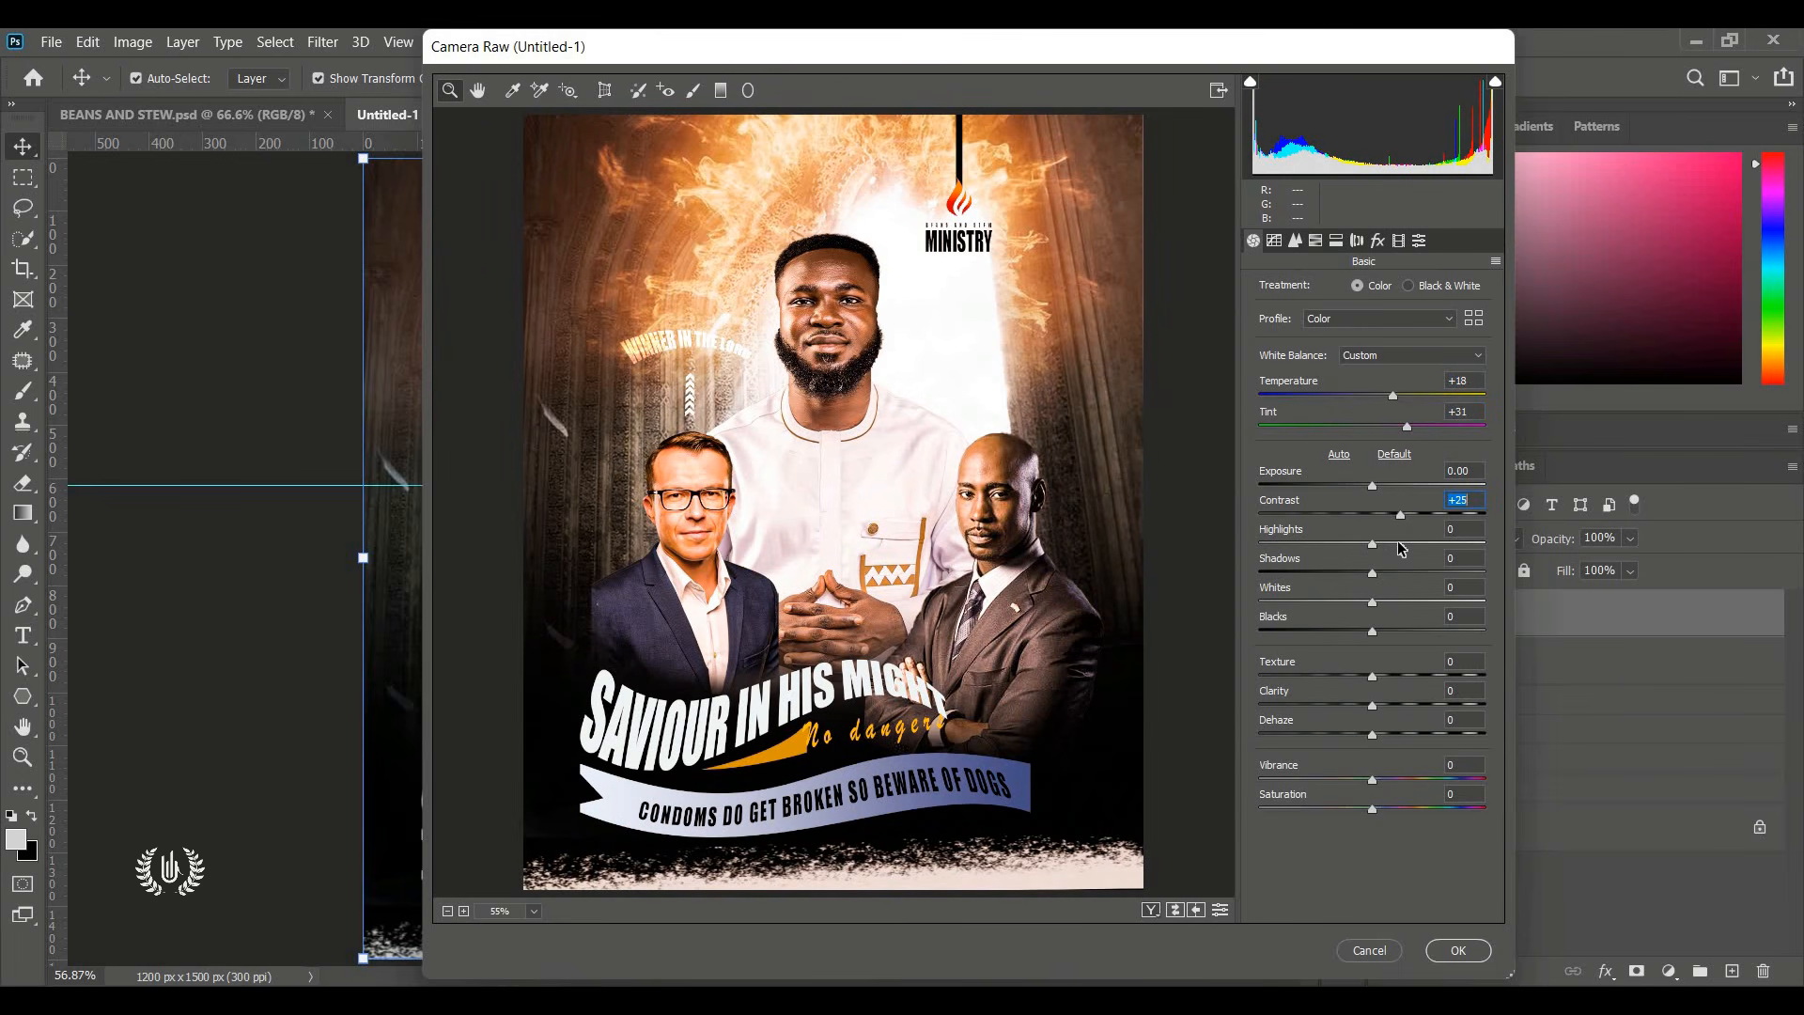
Set Texture to +48, Clarity to +20 and Saturation to -20, and apply the Camera Raw filter.
click(1372, 704)
drag(1414, 675, 1426, 676)
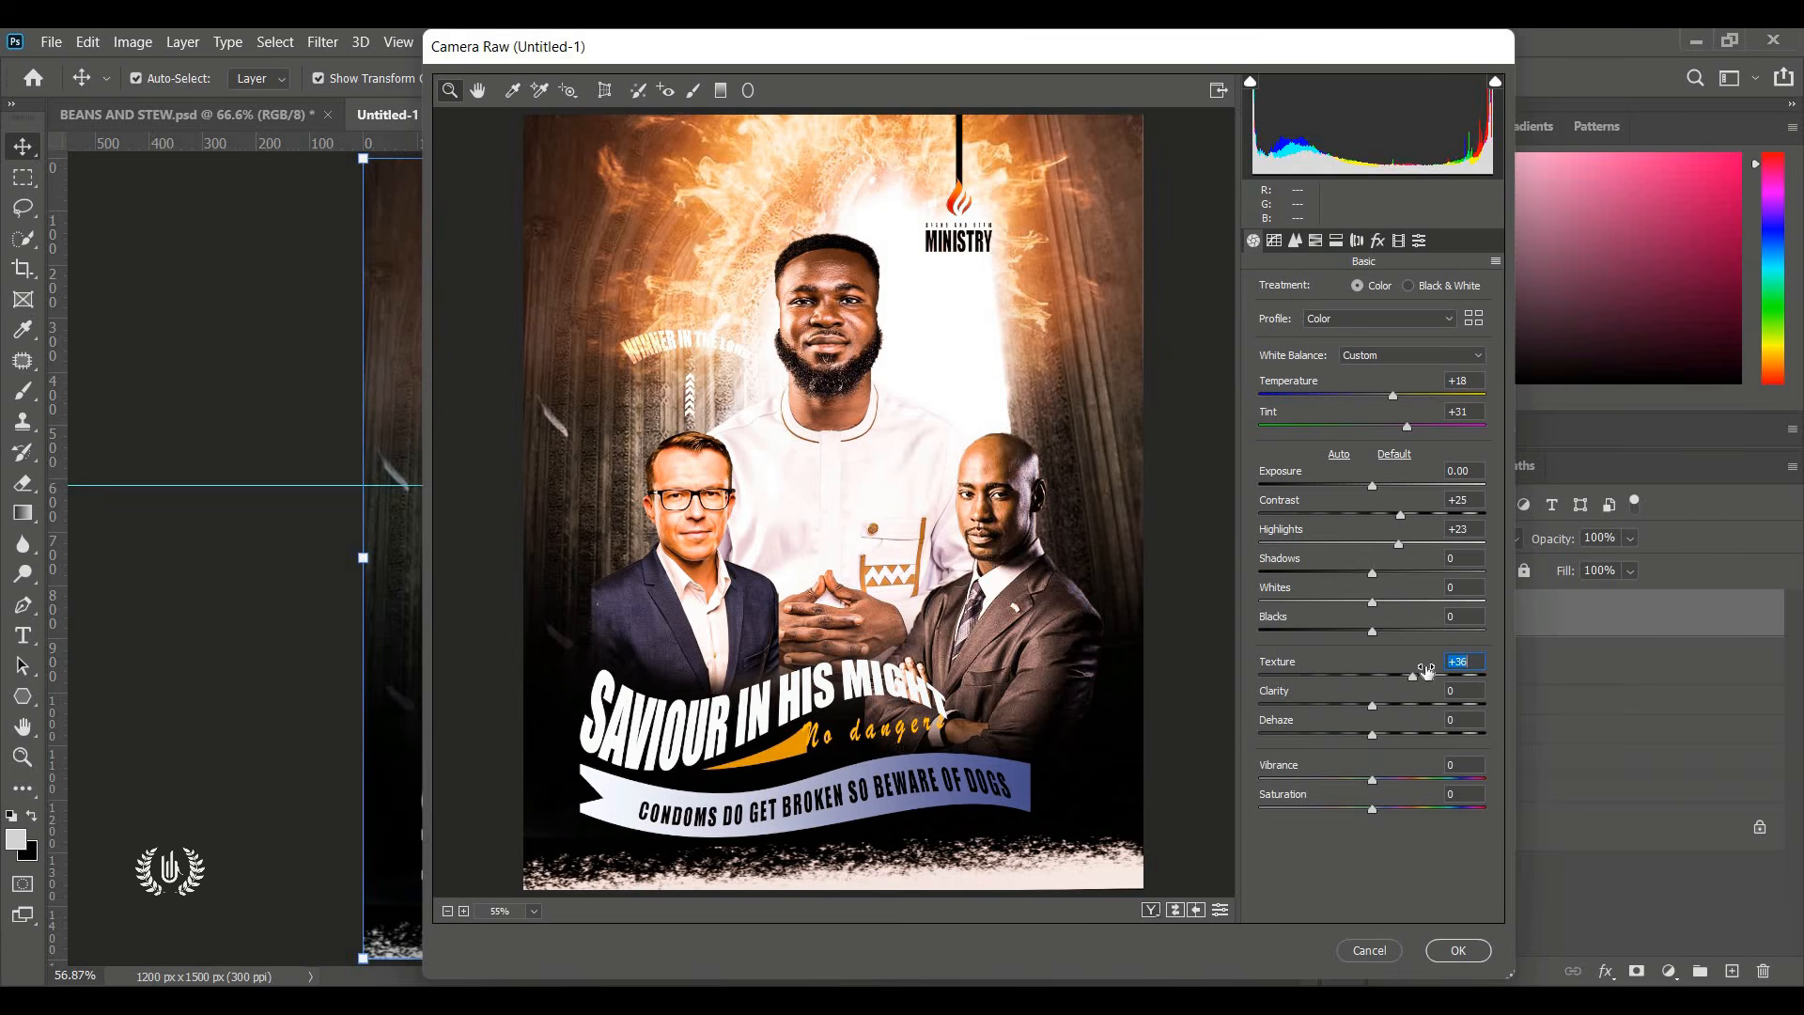
click(1395, 705)
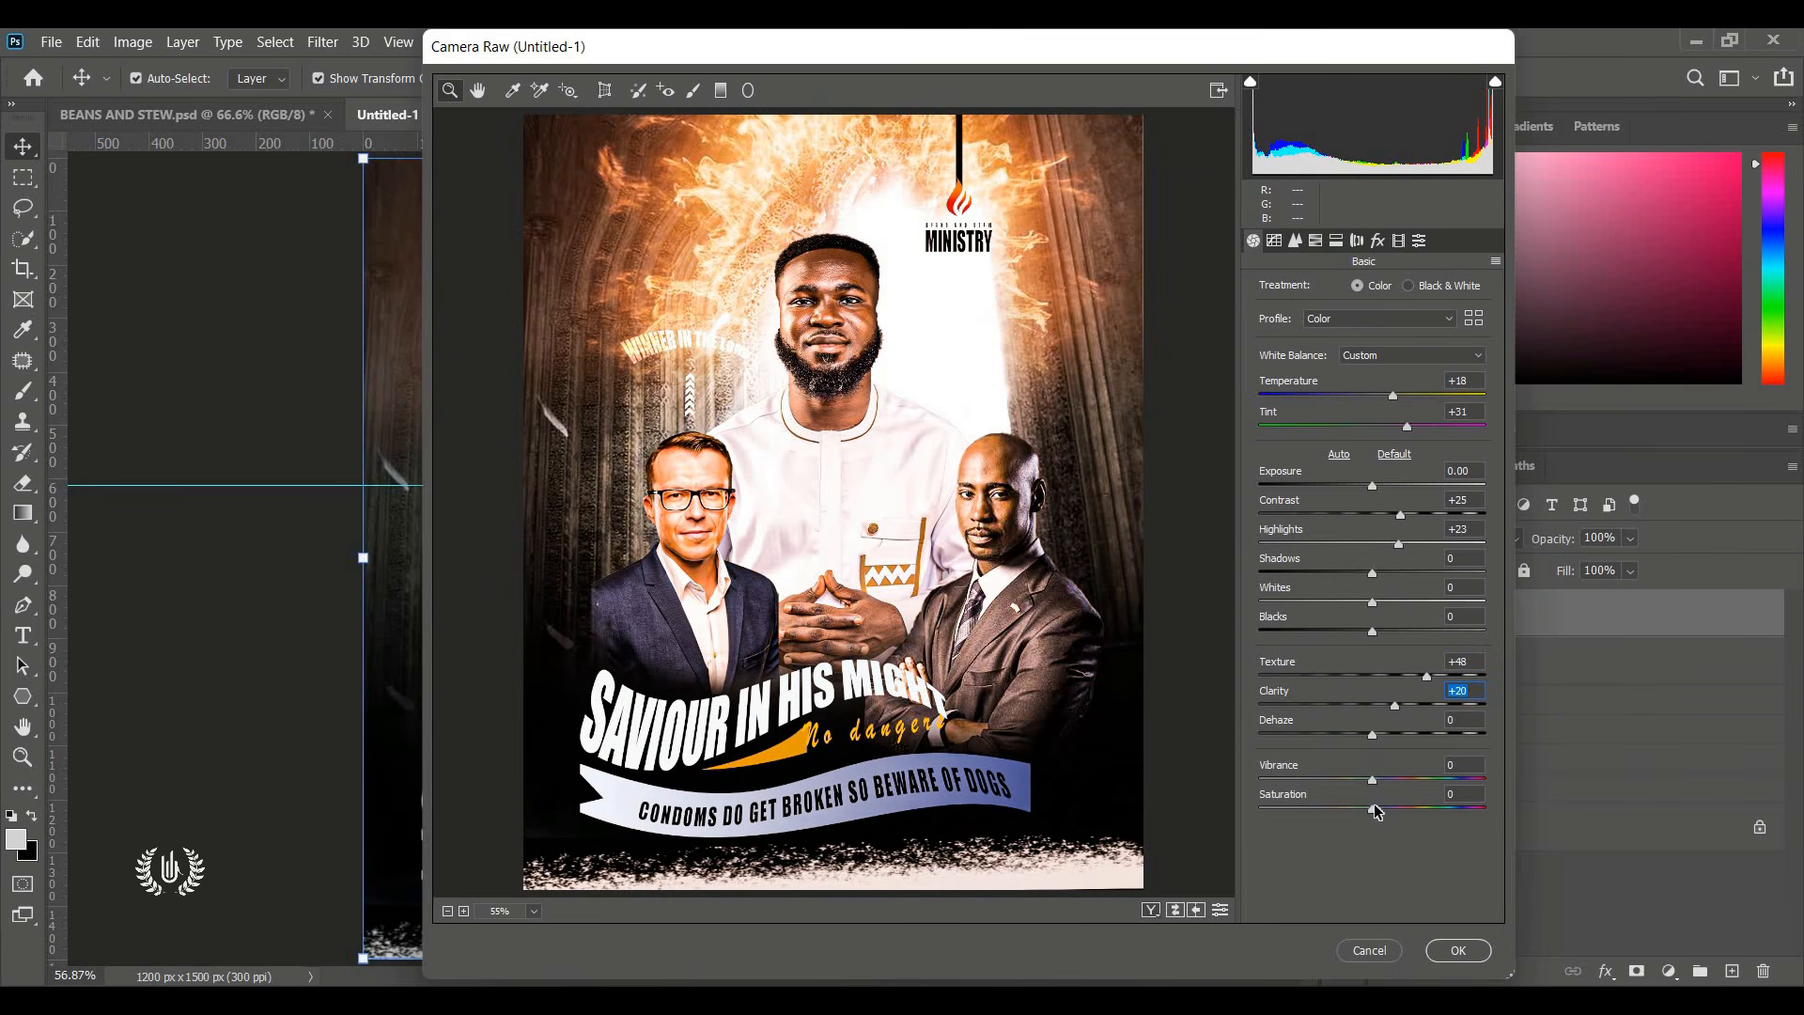
mouse_move(1378, 812)
mouse_down()
mouse_move(1393, 811)
mouse_move(1355, 812)
mouse_up()
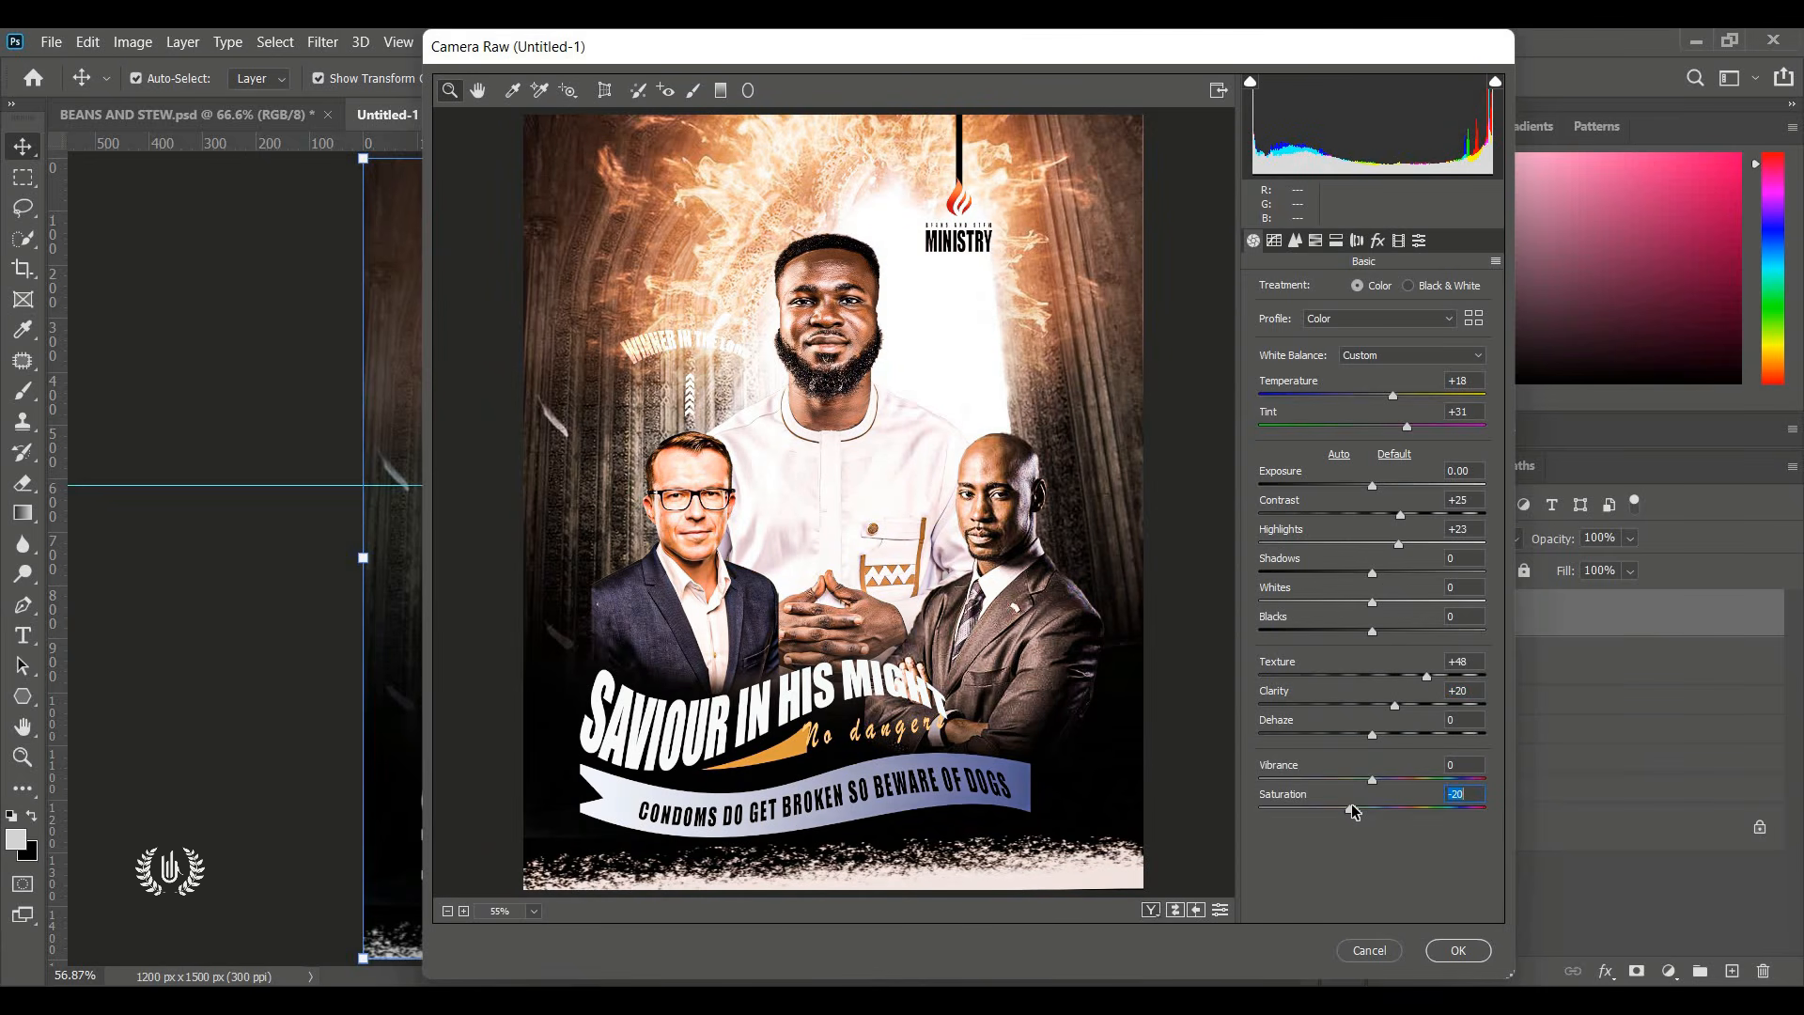
click(1462, 955)
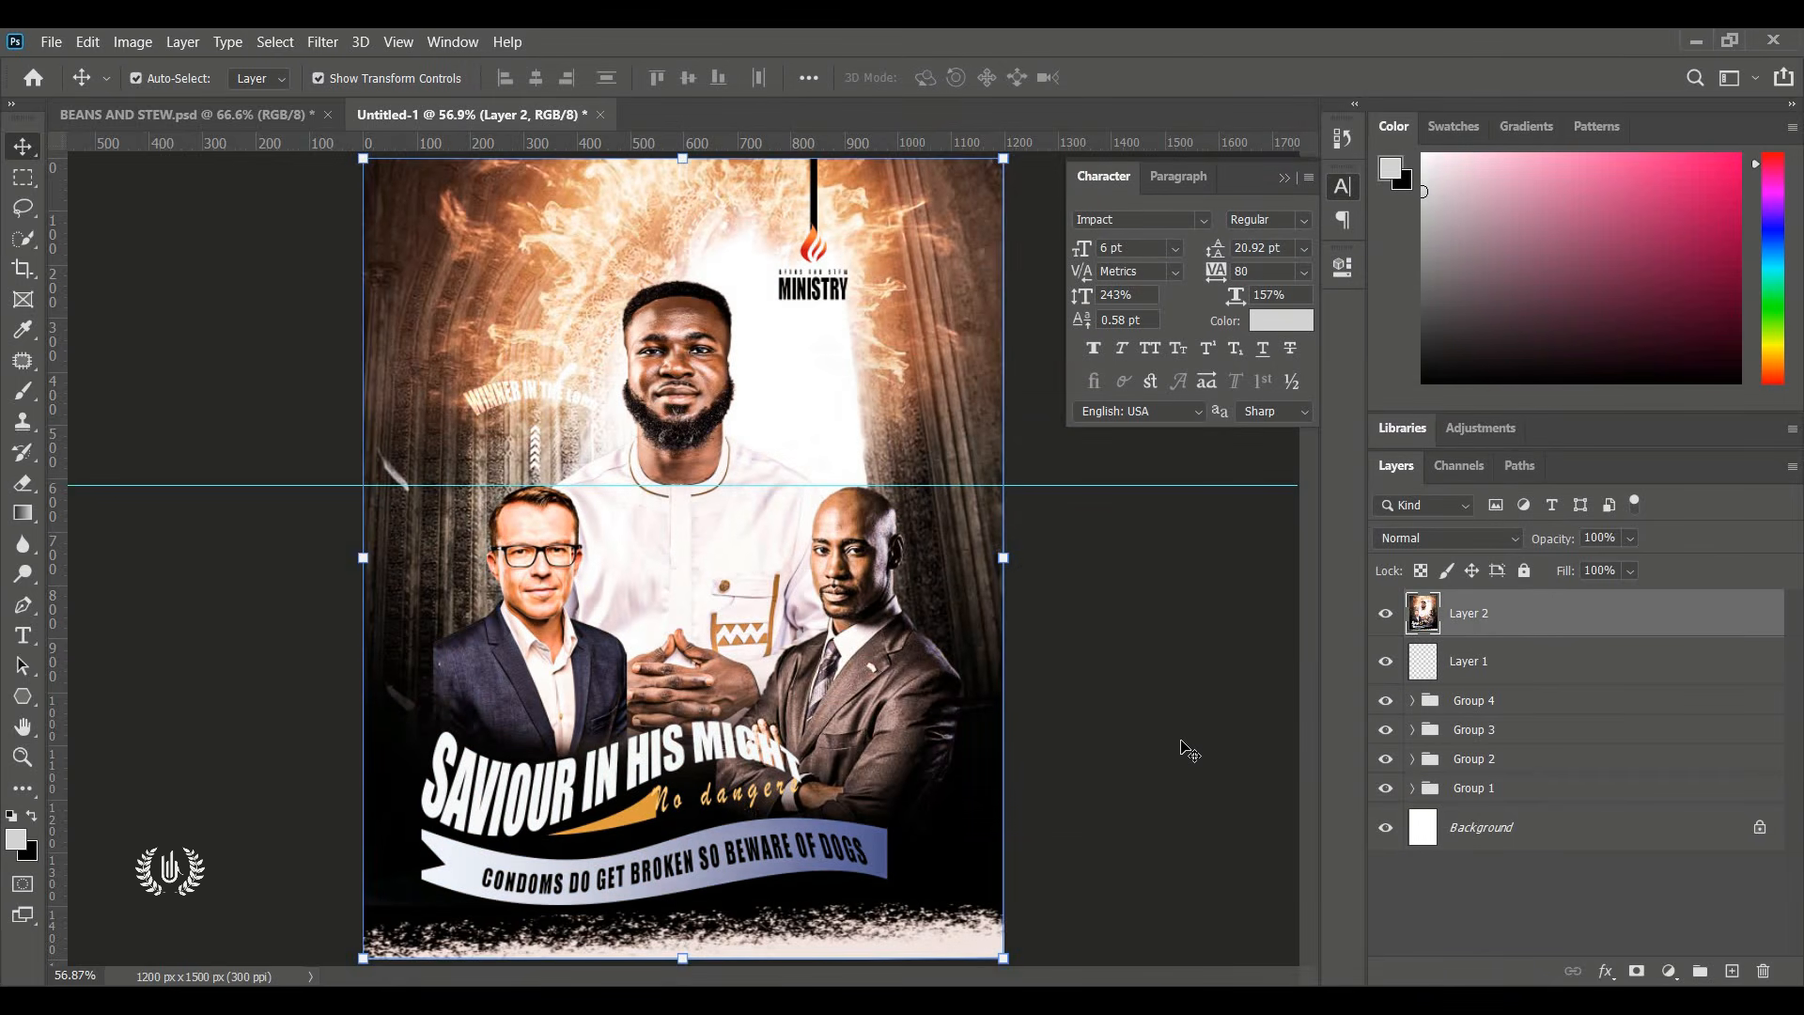
Deselect the graded layer and toggle its visibility off and on to compare the flyer before and after grading.
click(1186, 749)
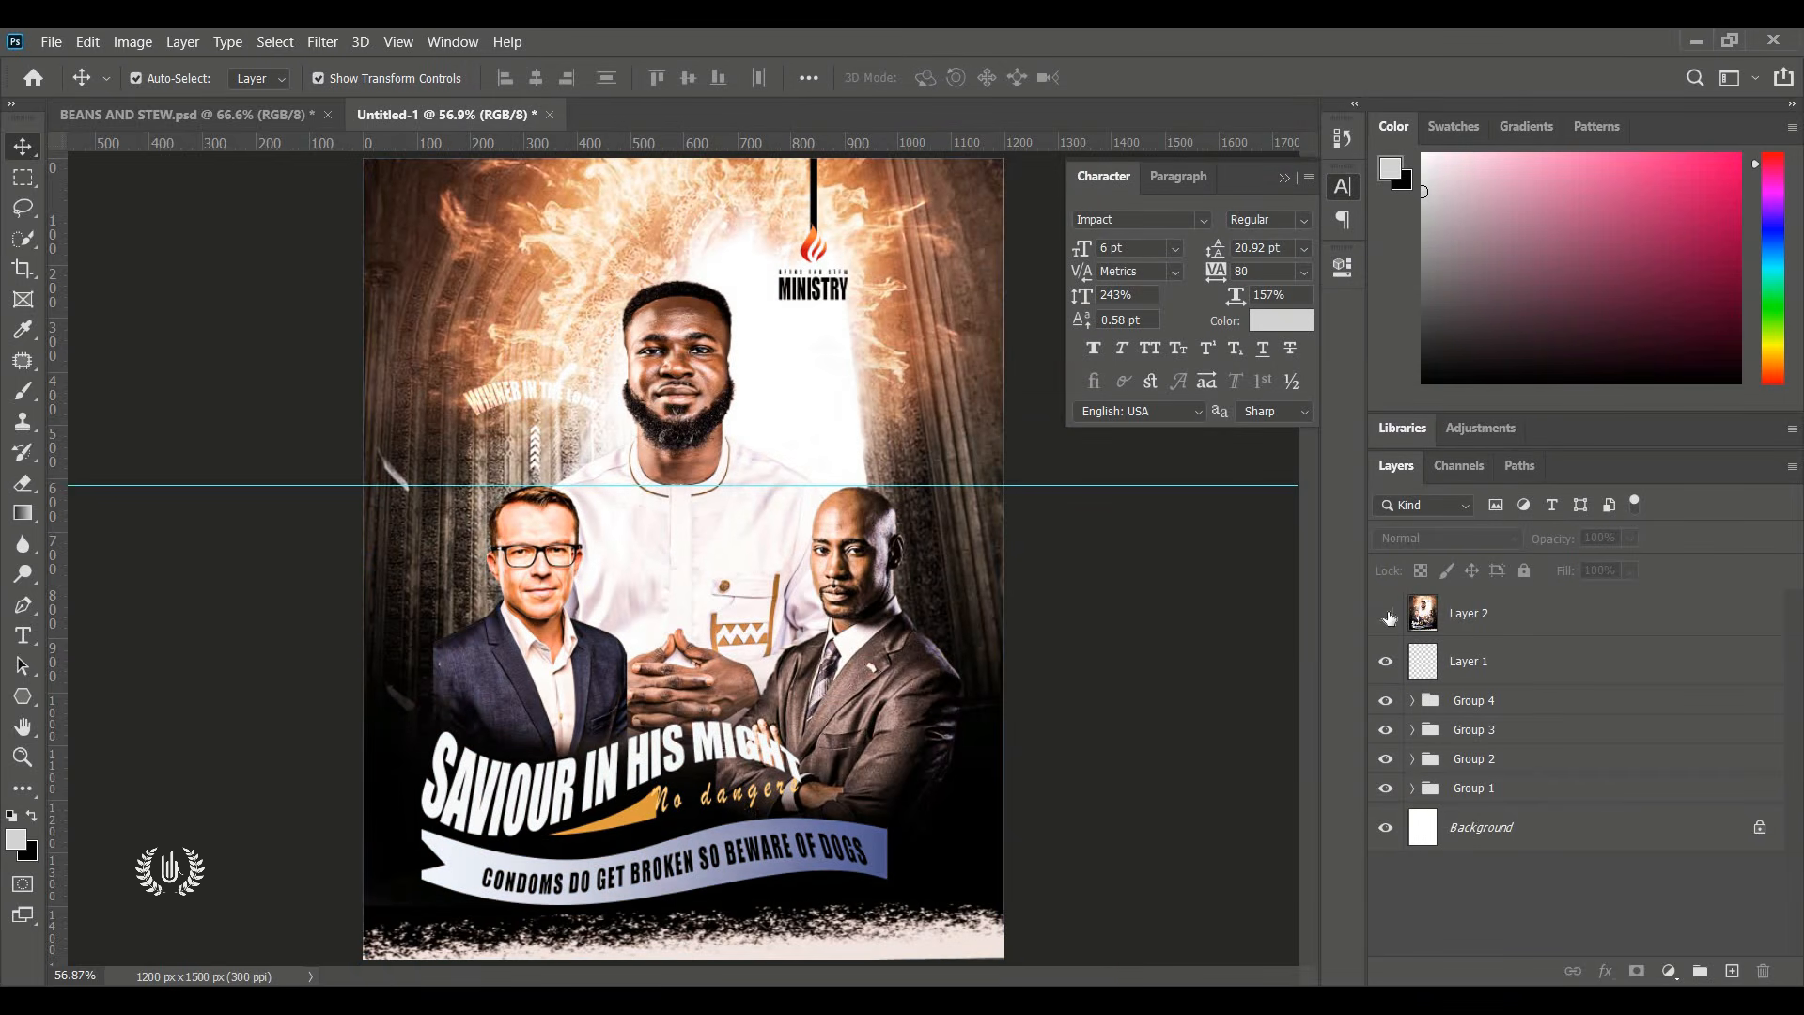
click(1387, 615)
click(1387, 615)
Compare the new flyer with the reference design in BEANS AND STEW.psd, fitting the reference to the screen.
click(273, 110)
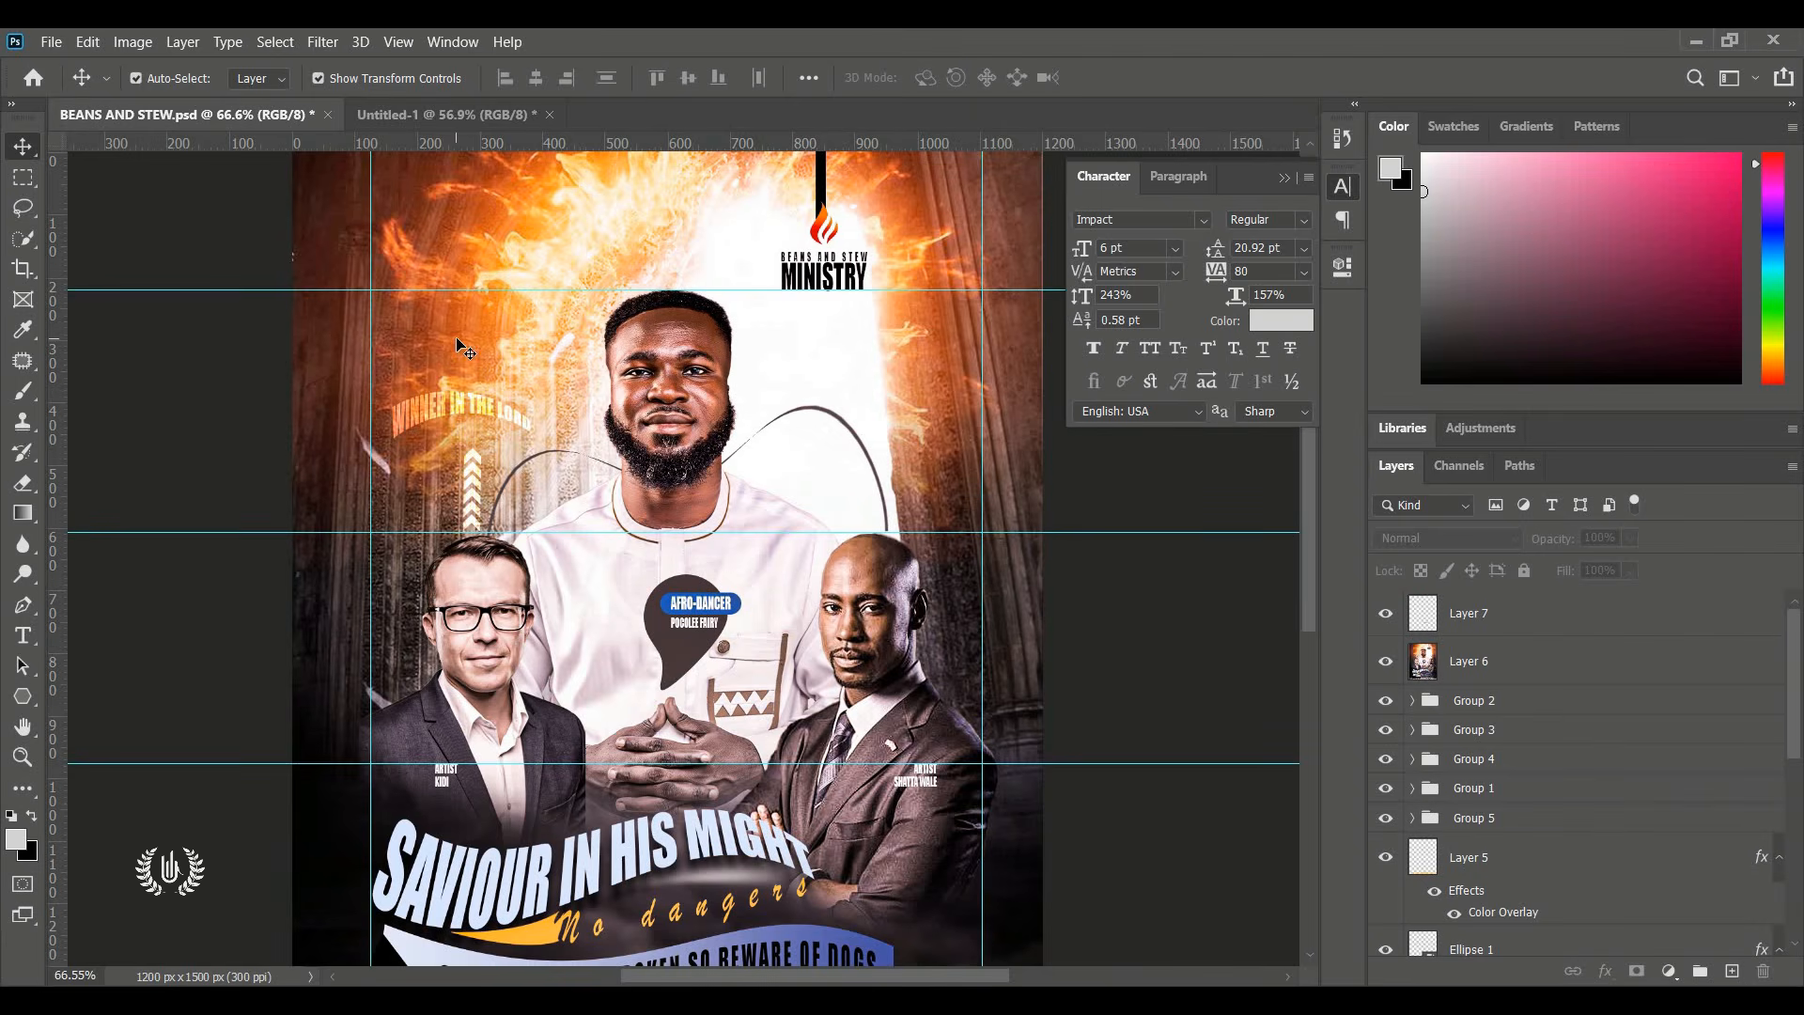
key(ctrl)
key(ctrl+0)
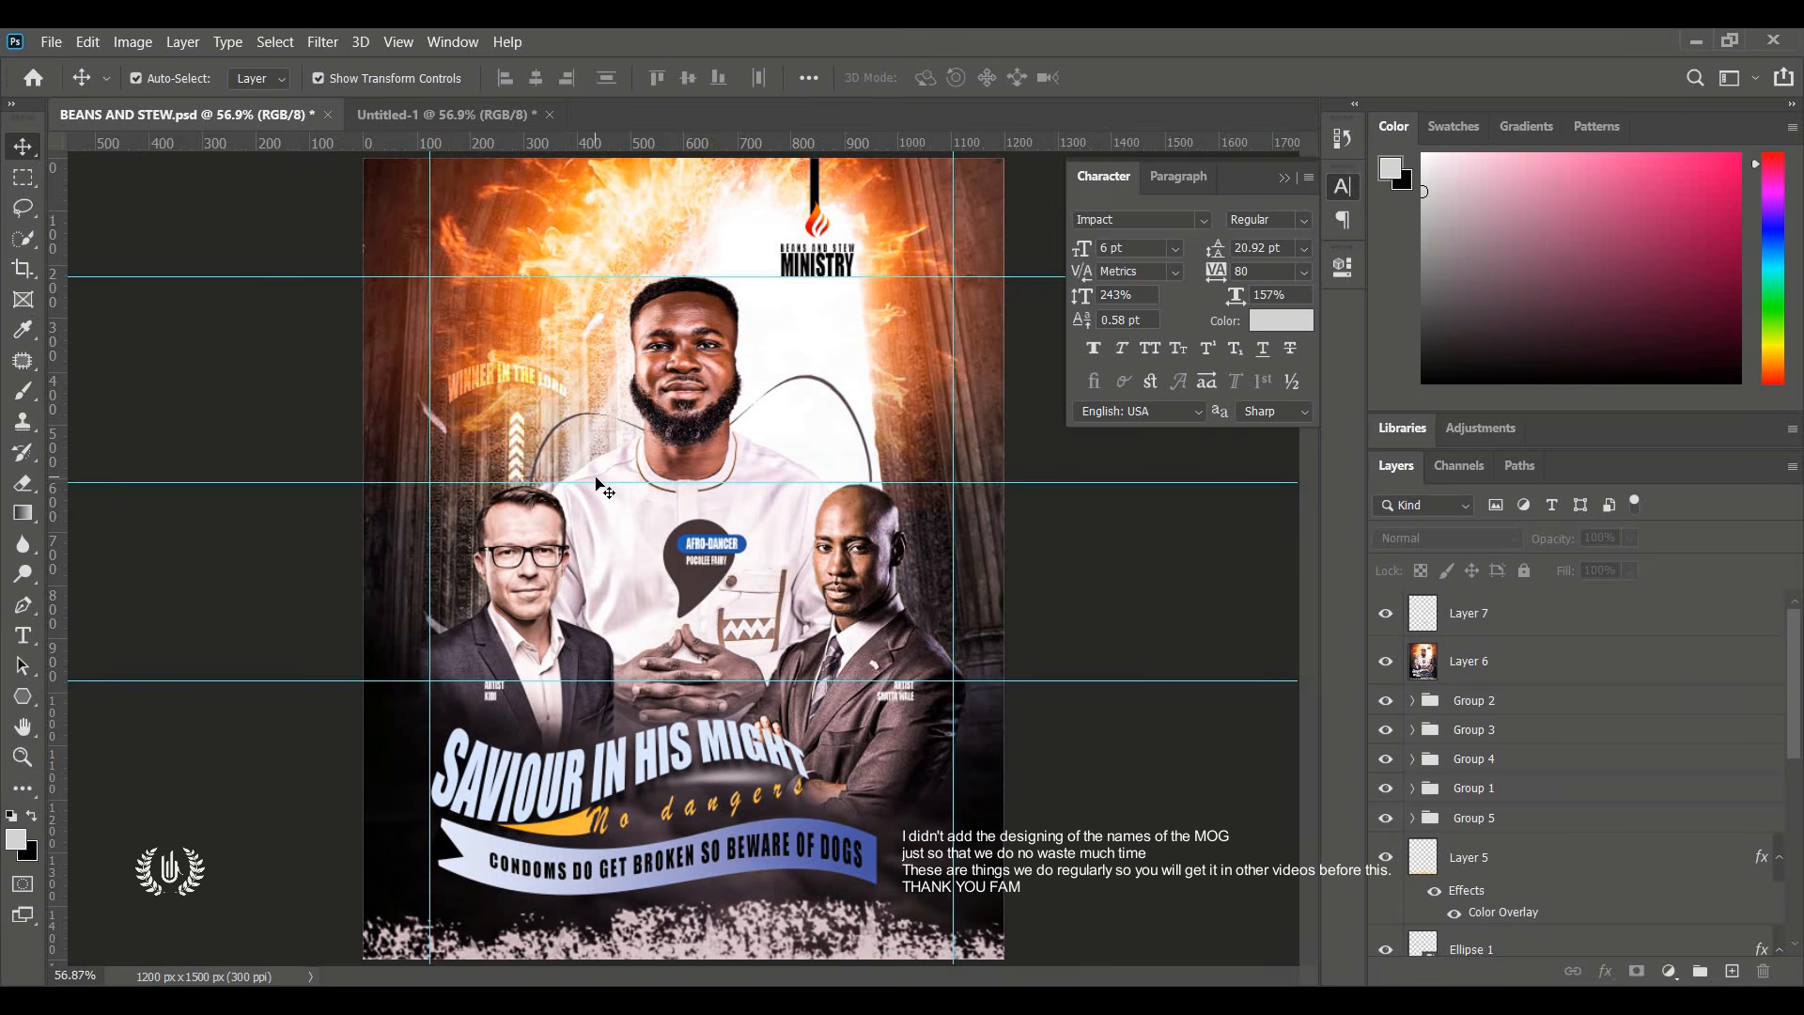
click(489, 110)
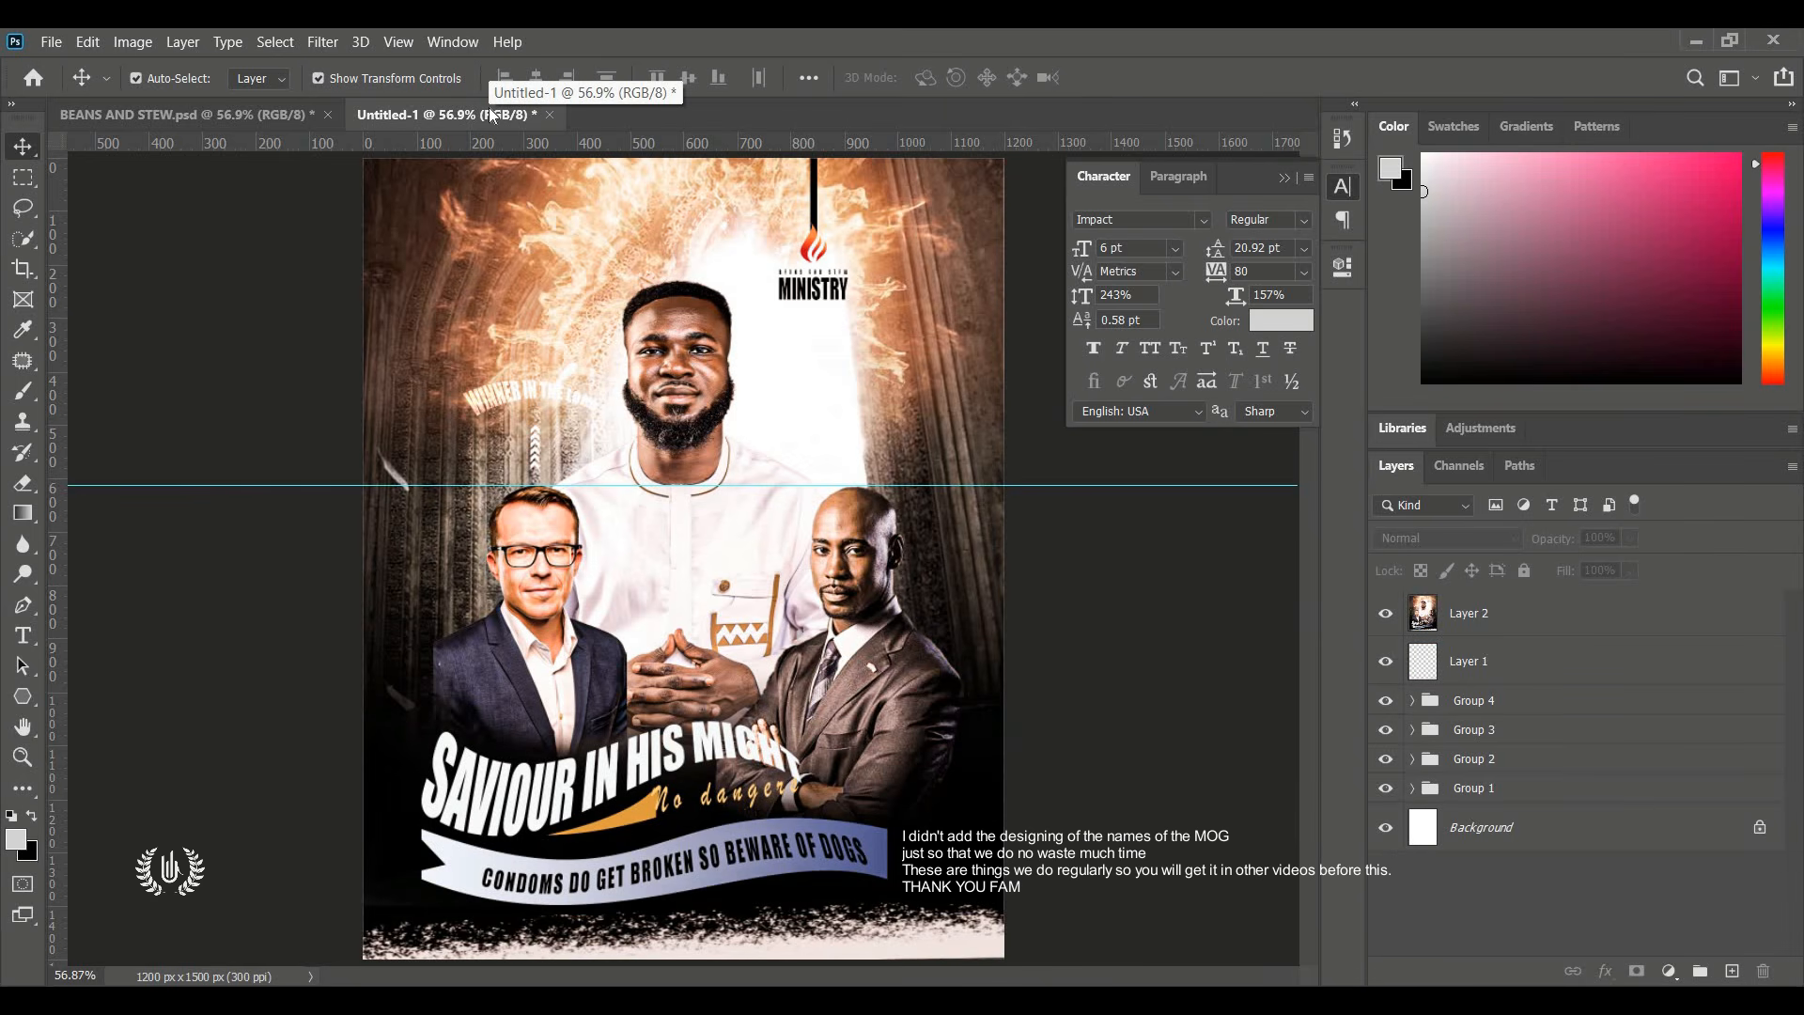
click(274, 115)
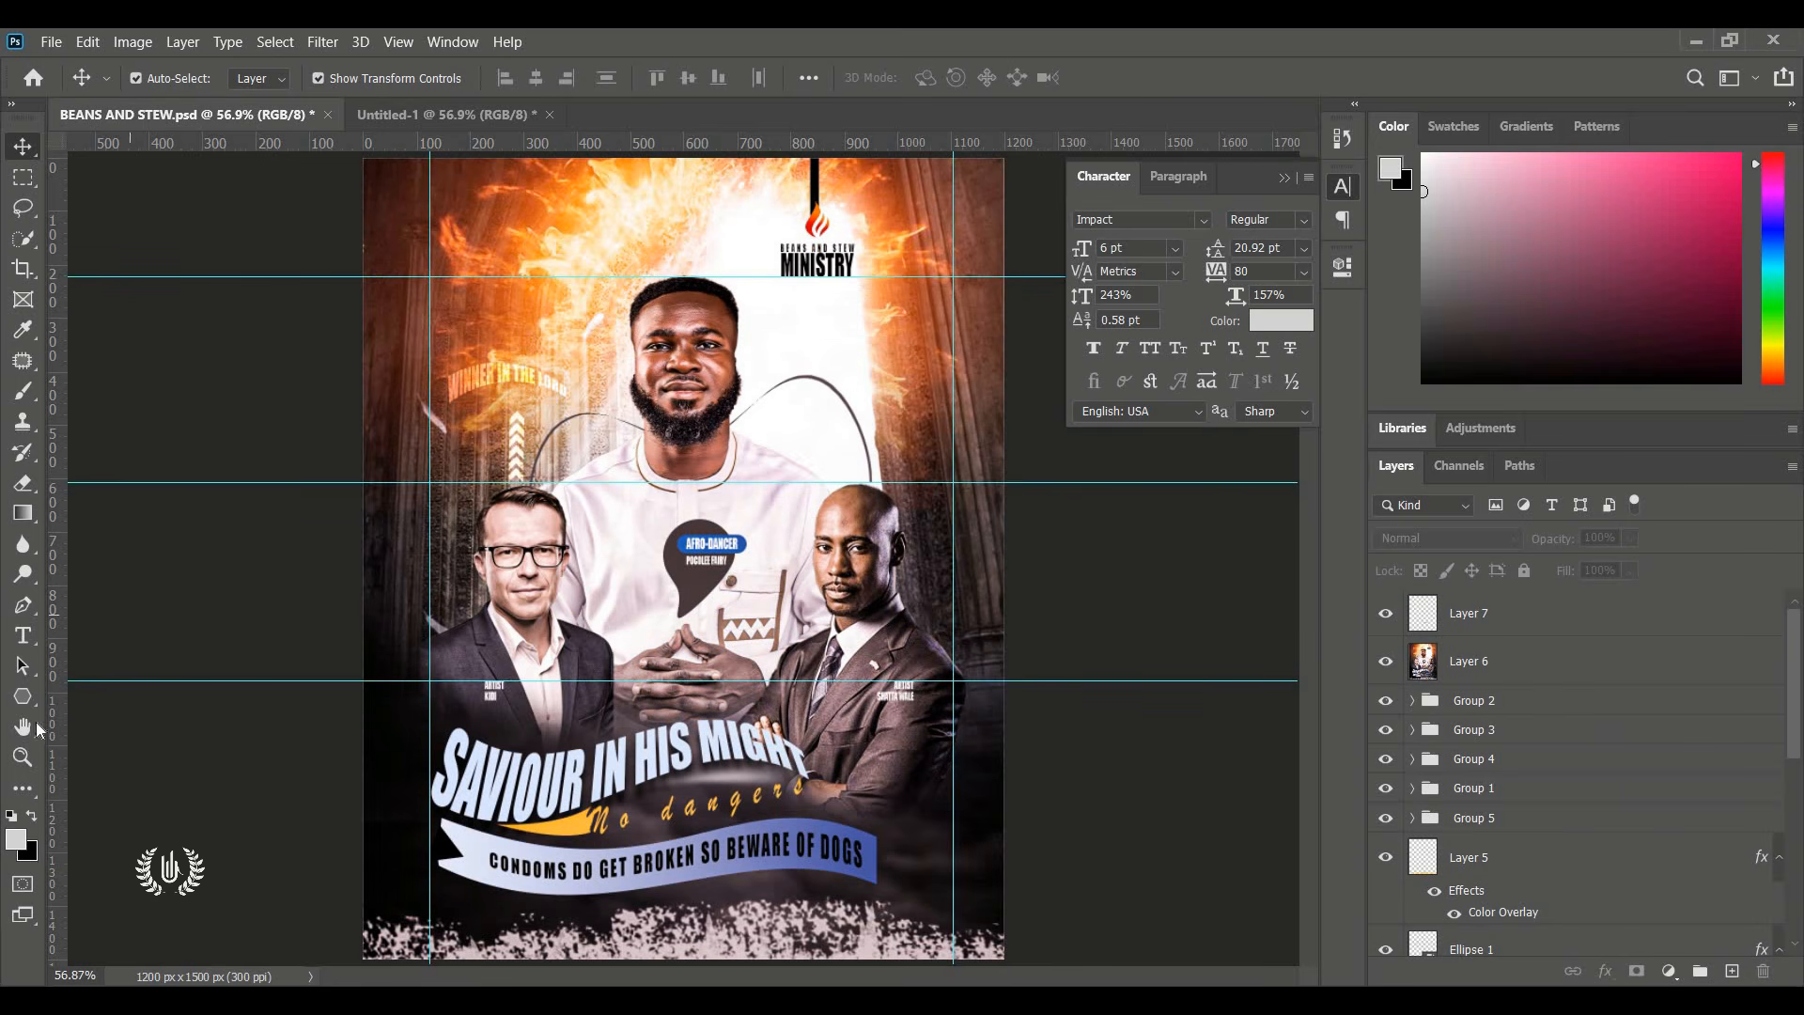
Examine the portraits and minister name labels up close in BEANS AND STEW.psd, and return to the full view with the Move tool.
click(23, 756)
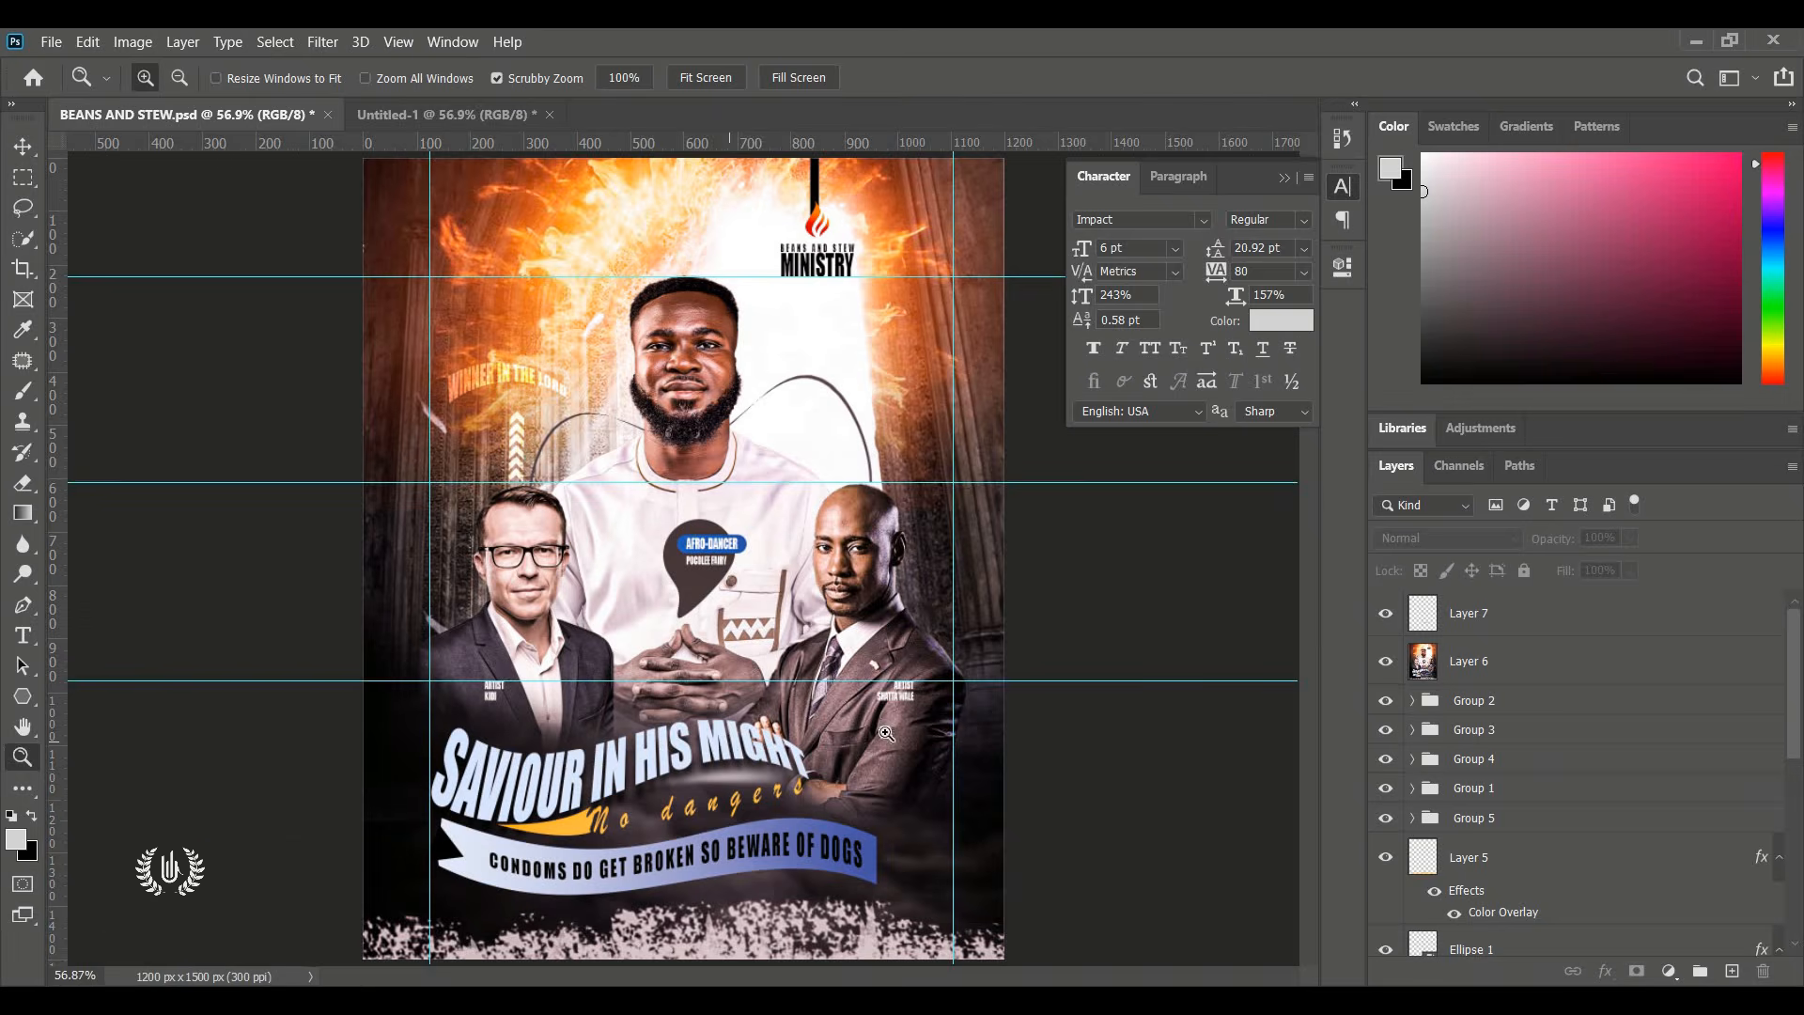
drag(897, 732, 1043, 677)
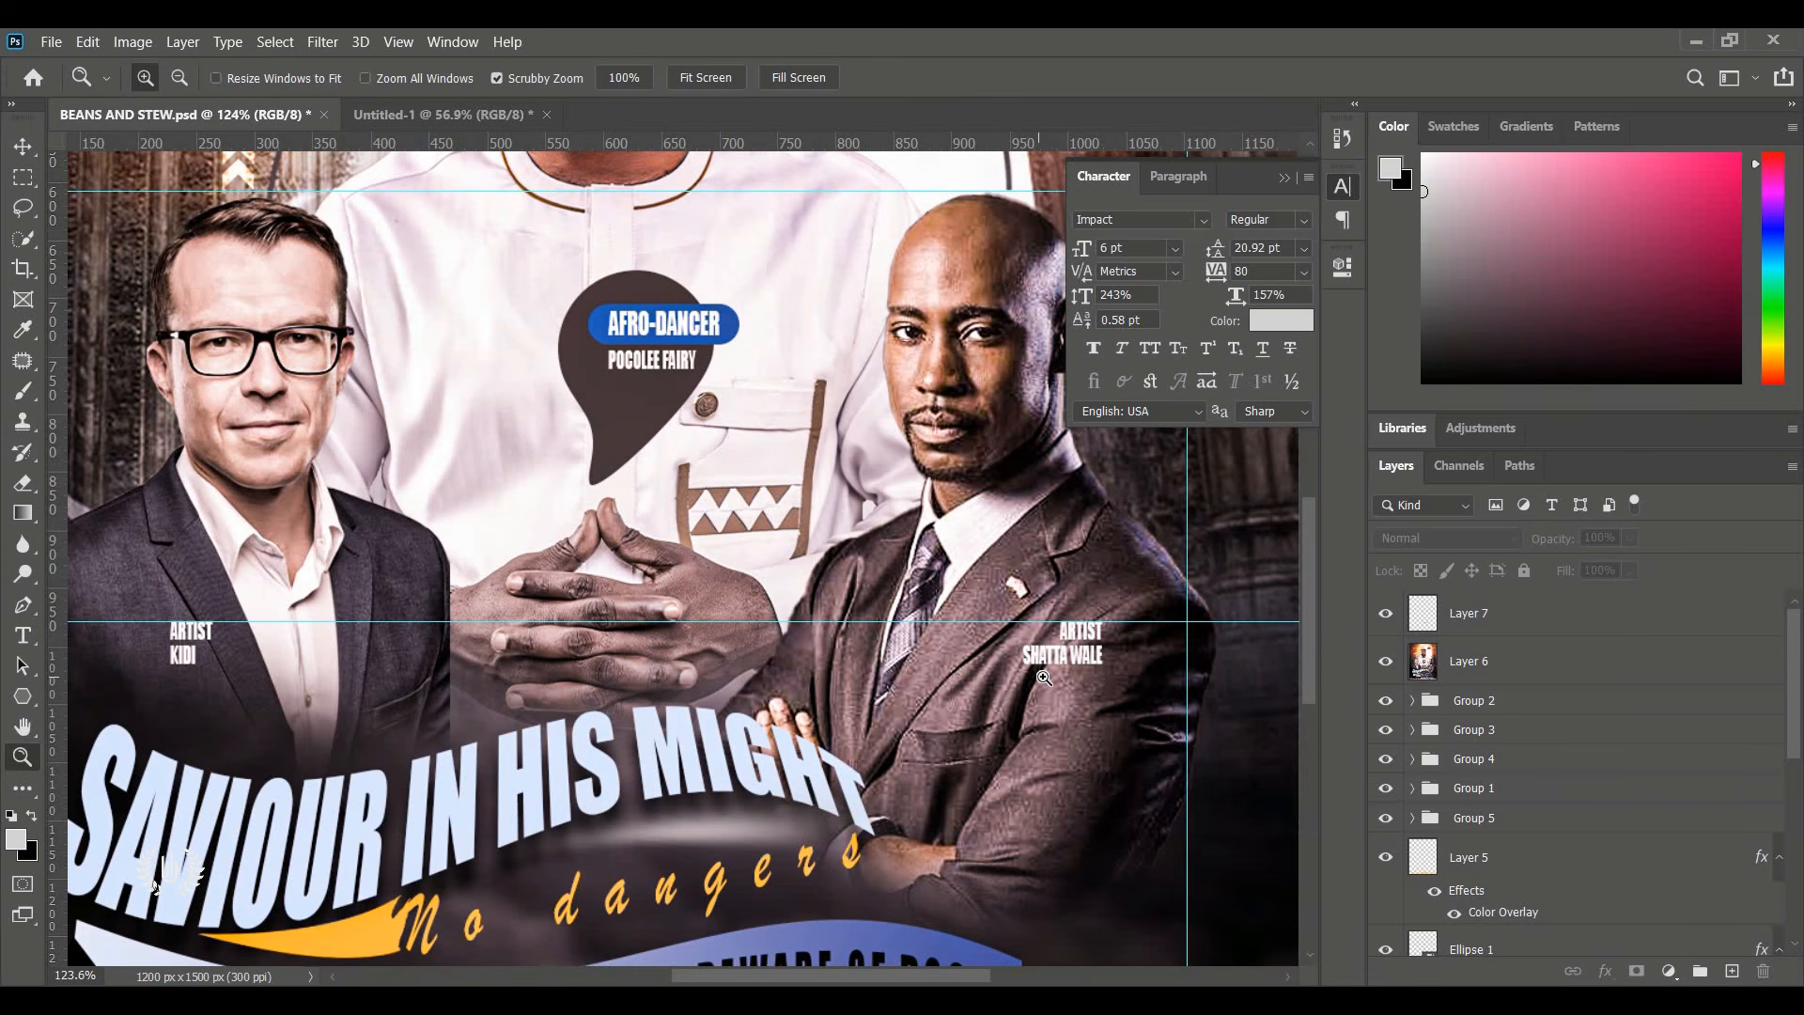
scroll(1044, 677, down, 2)
scroll(1043, 677, up, 10)
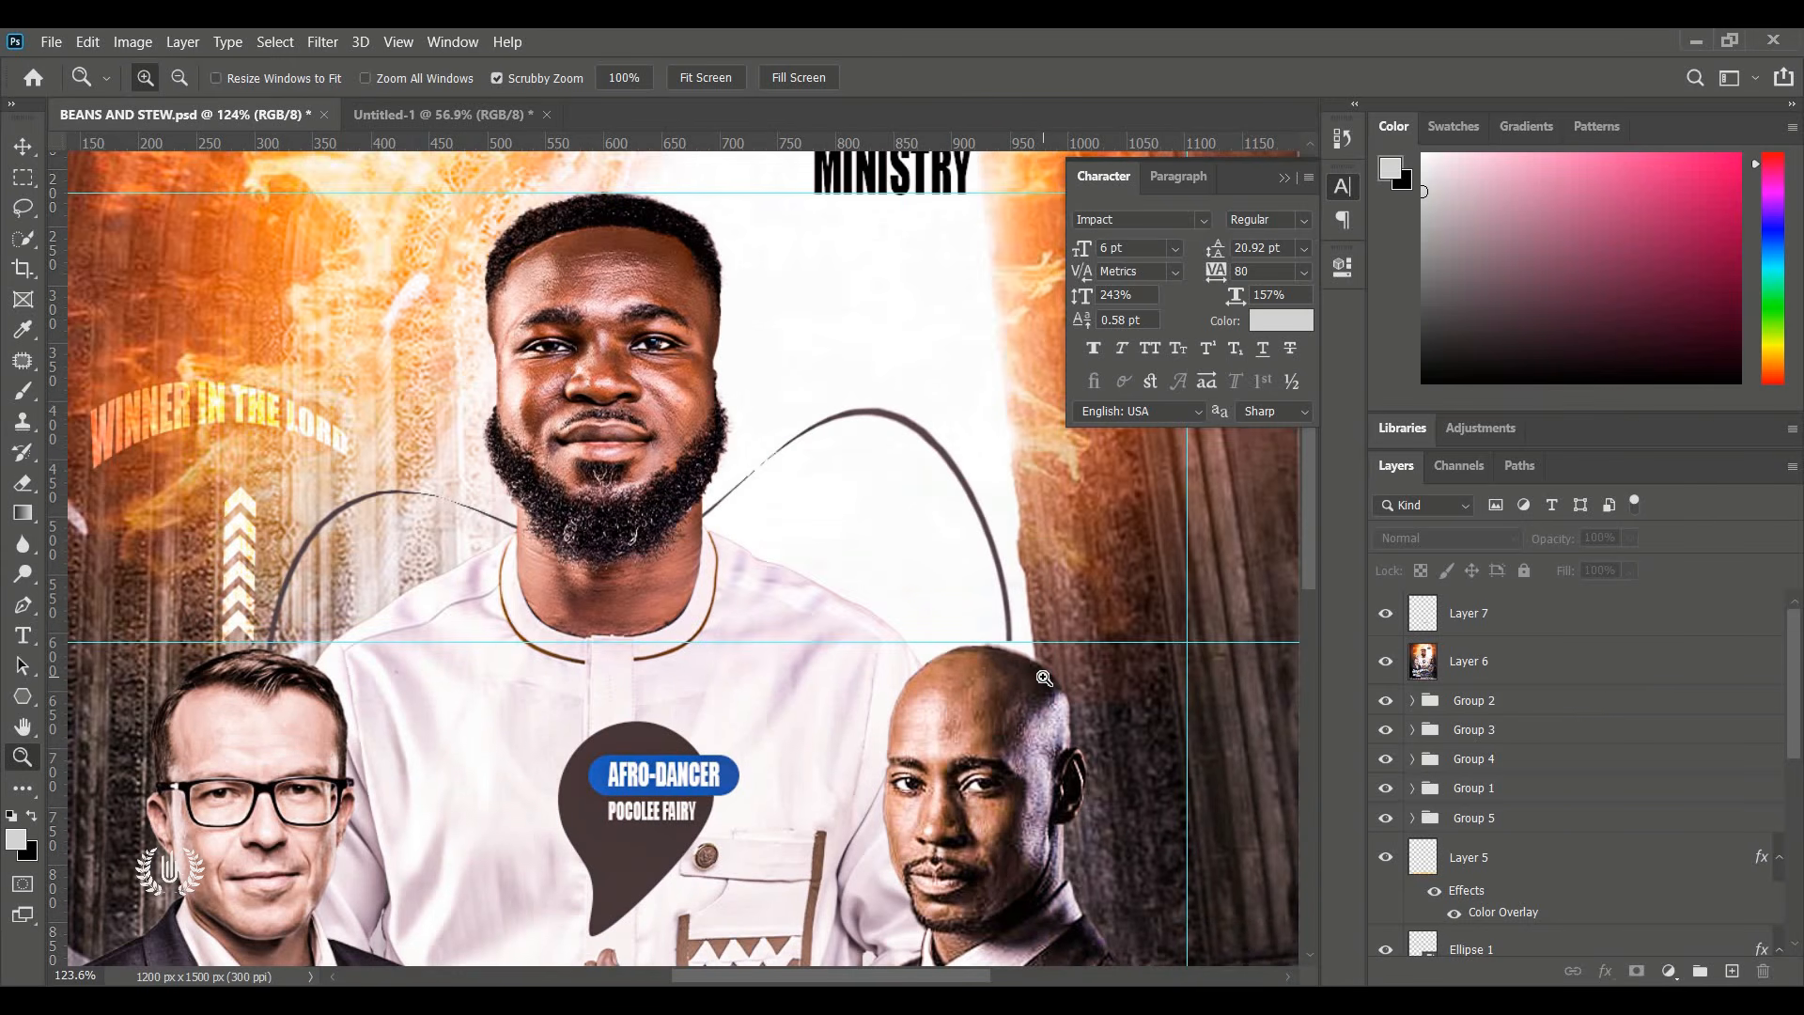
scroll(1043, 676, down, 10)
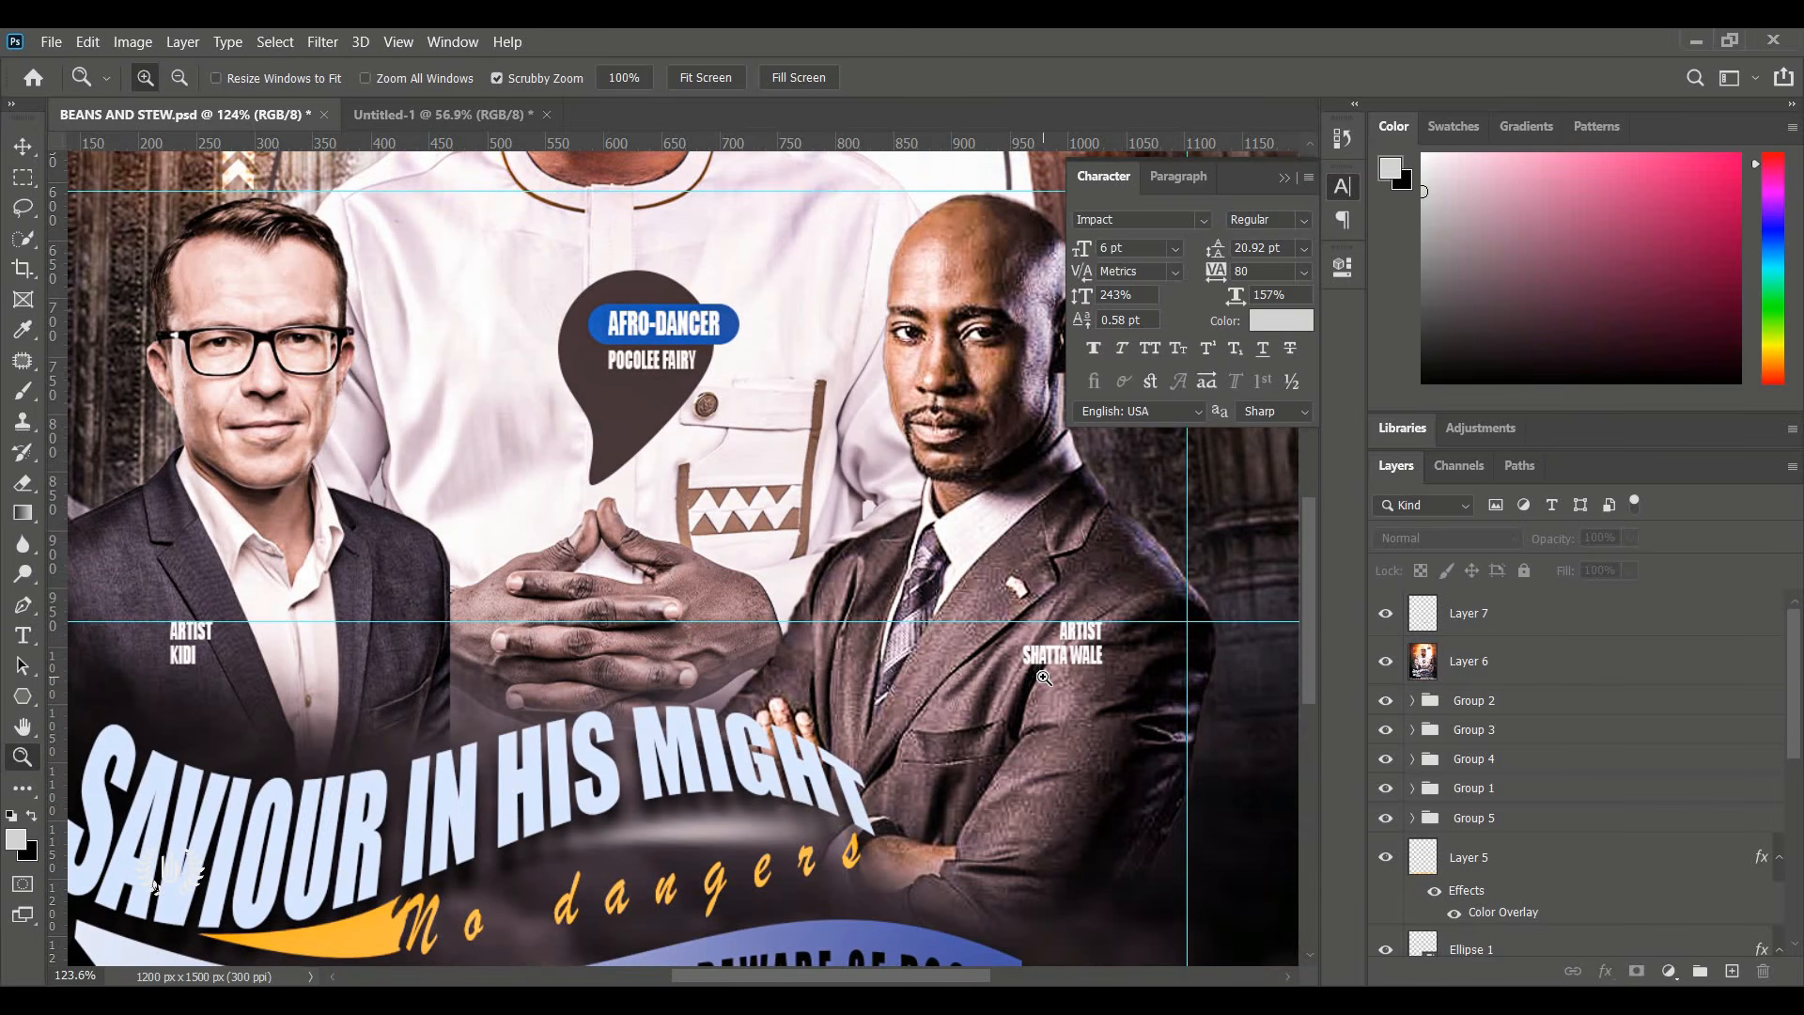
key(ctrl+0)
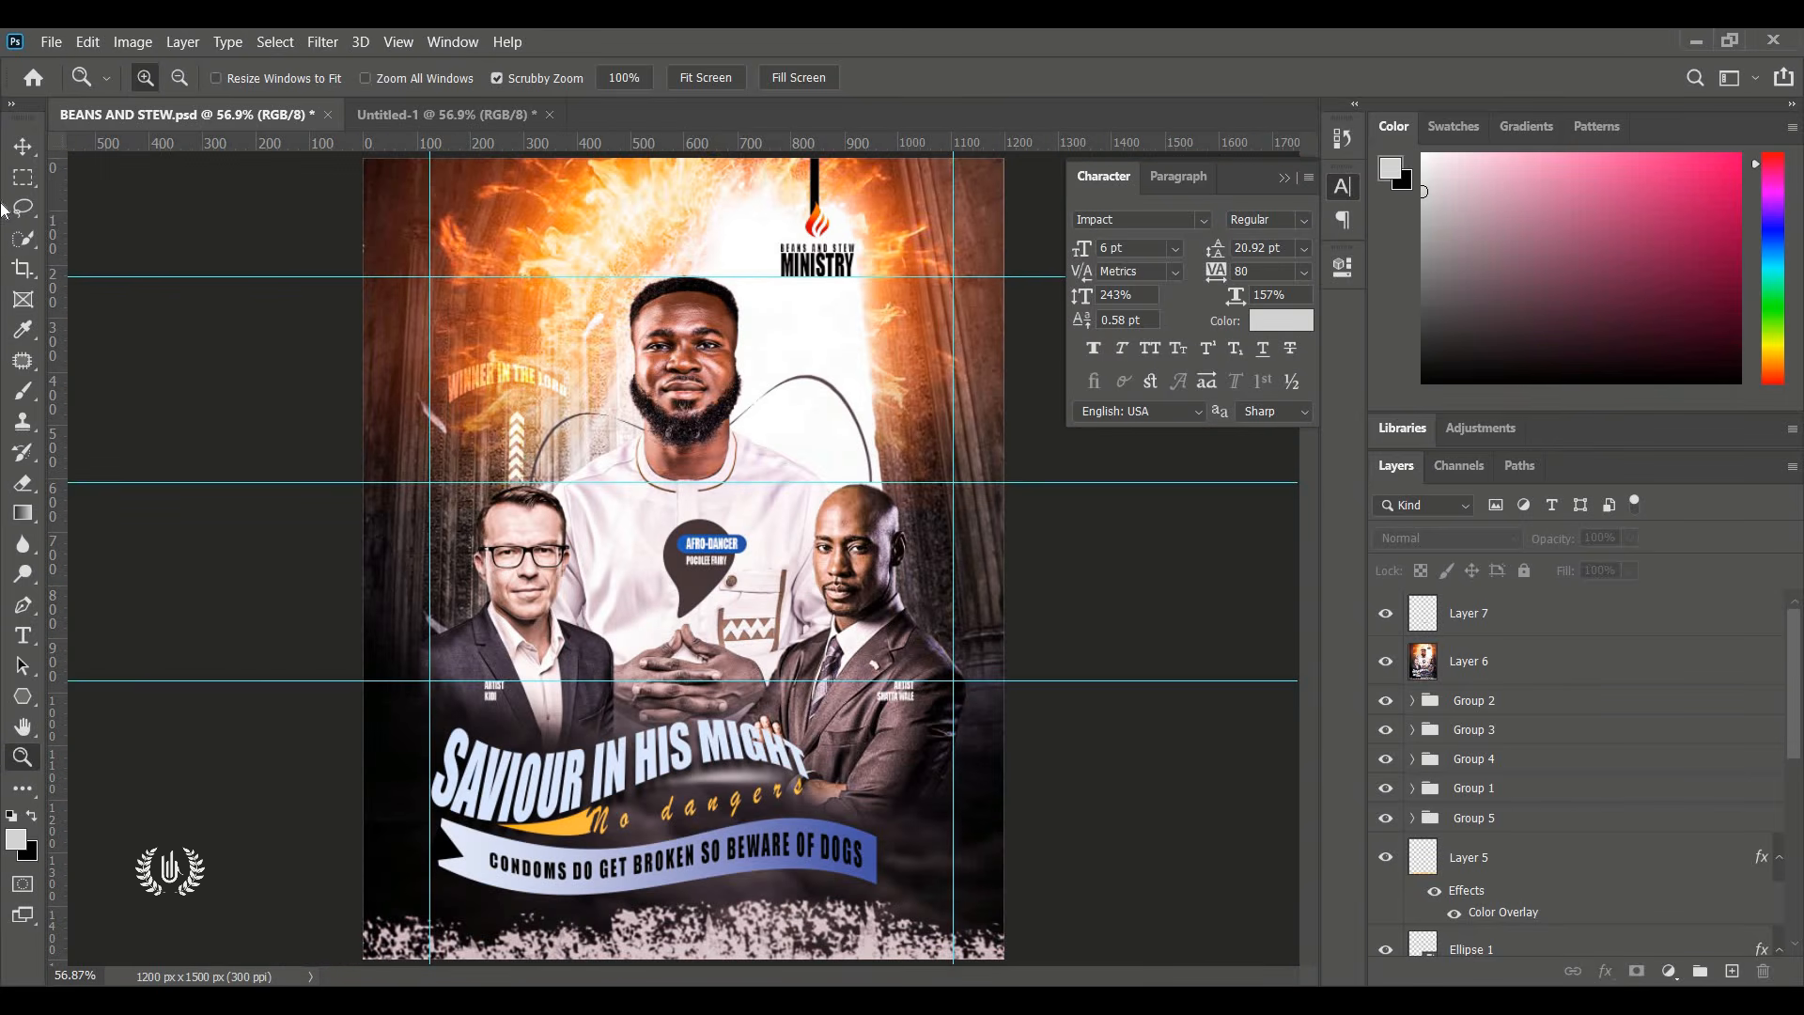
click(23, 145)
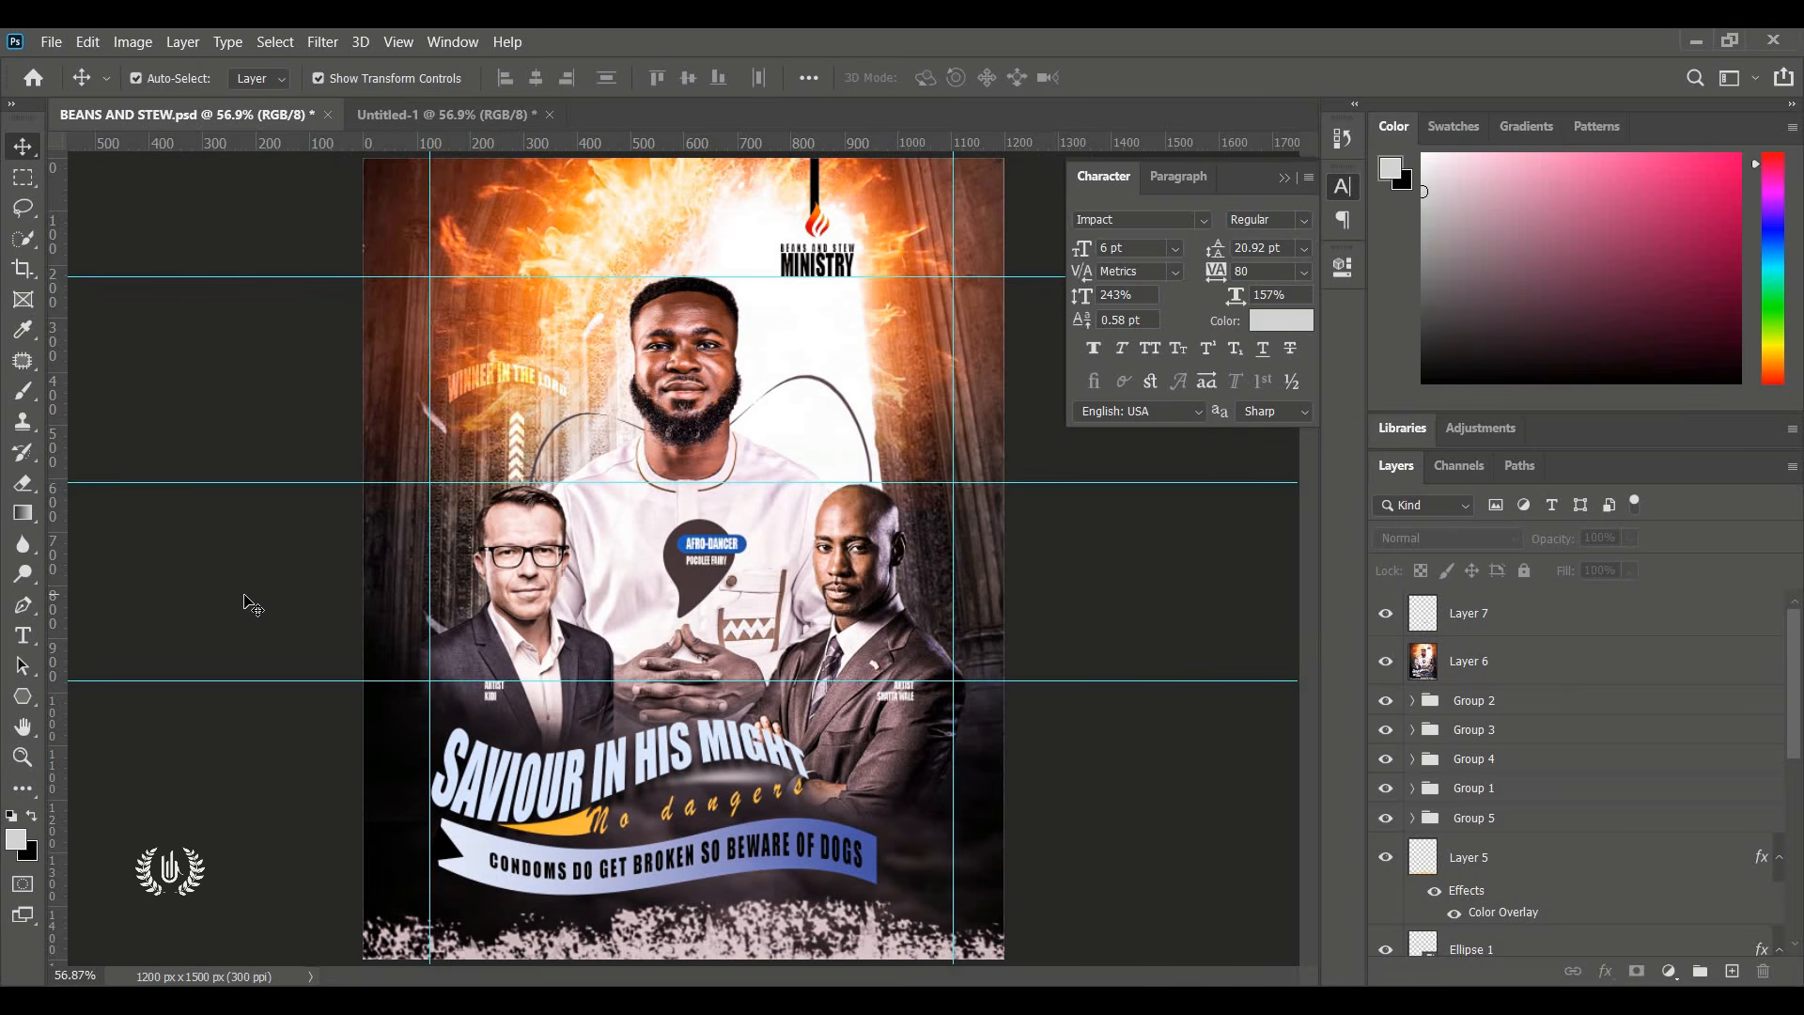